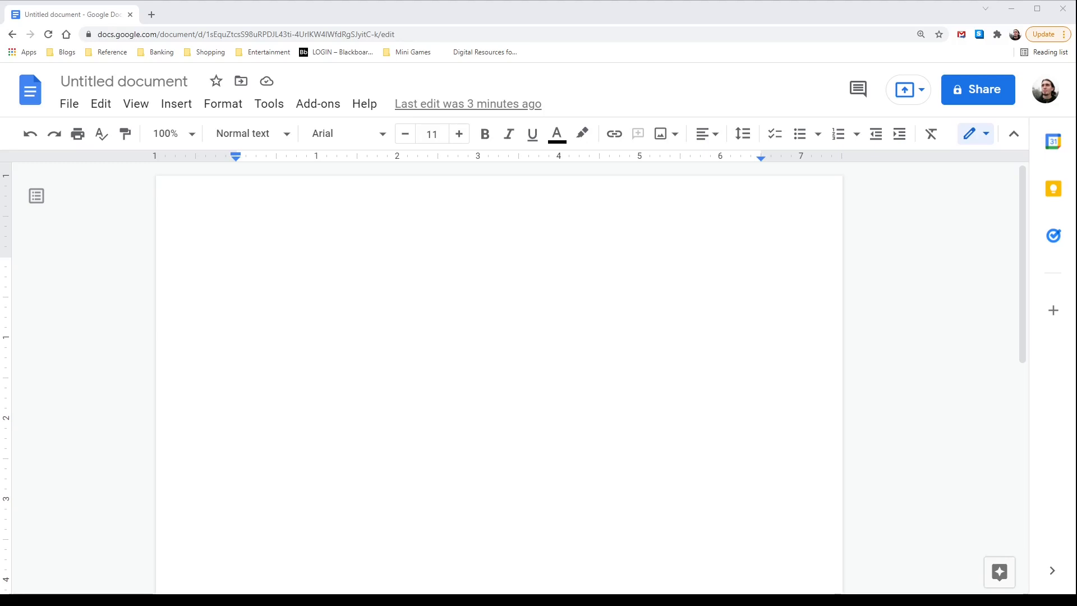
Step: Narrow the blank page's left, right, top and bottom margins to 0.5 inch each on the rulers
mouse_move(236, 156)
left_mouse_down()
mouse_move(196, 159)
mouse_move(239, 166)
mouse_move(197, 169)
left_mouse_up()
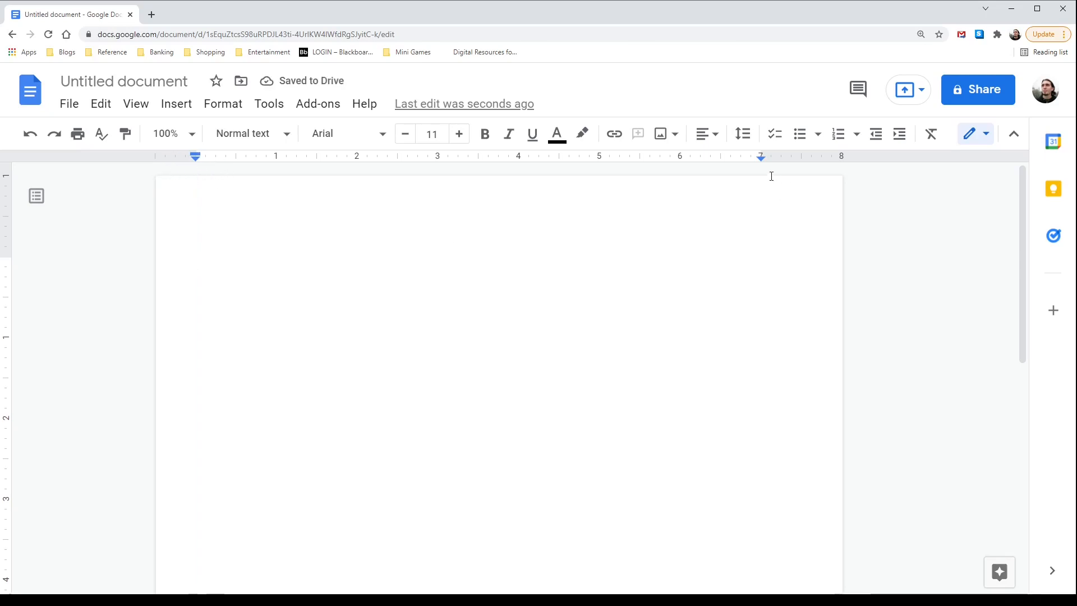
left_click_drag(760, 155, 802, 163)
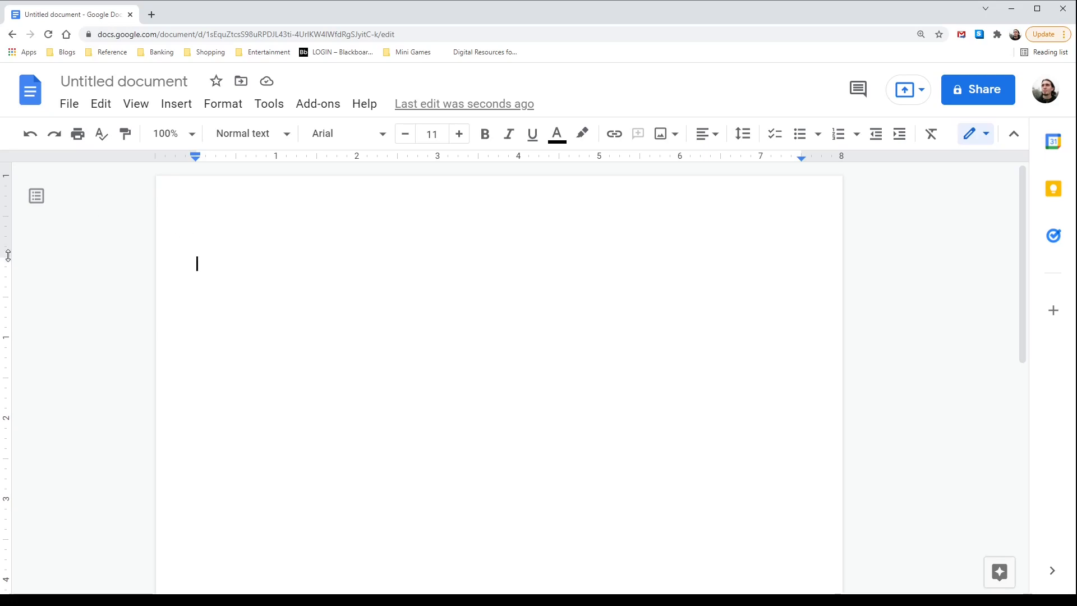
left_click_drag(8, 255, 8, 215)
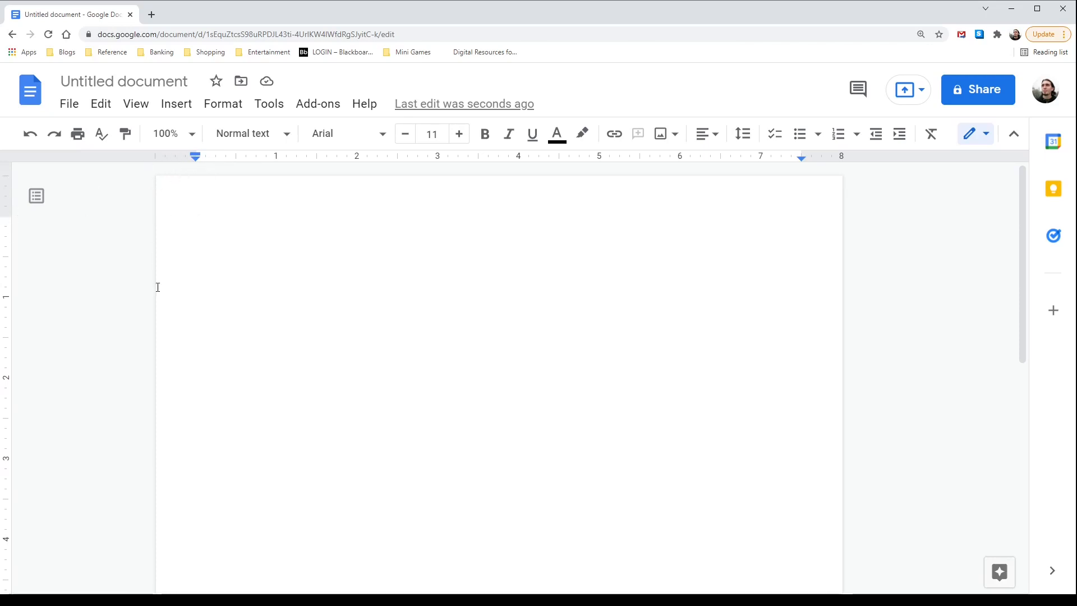
scroll(707, 380, "down", 9)
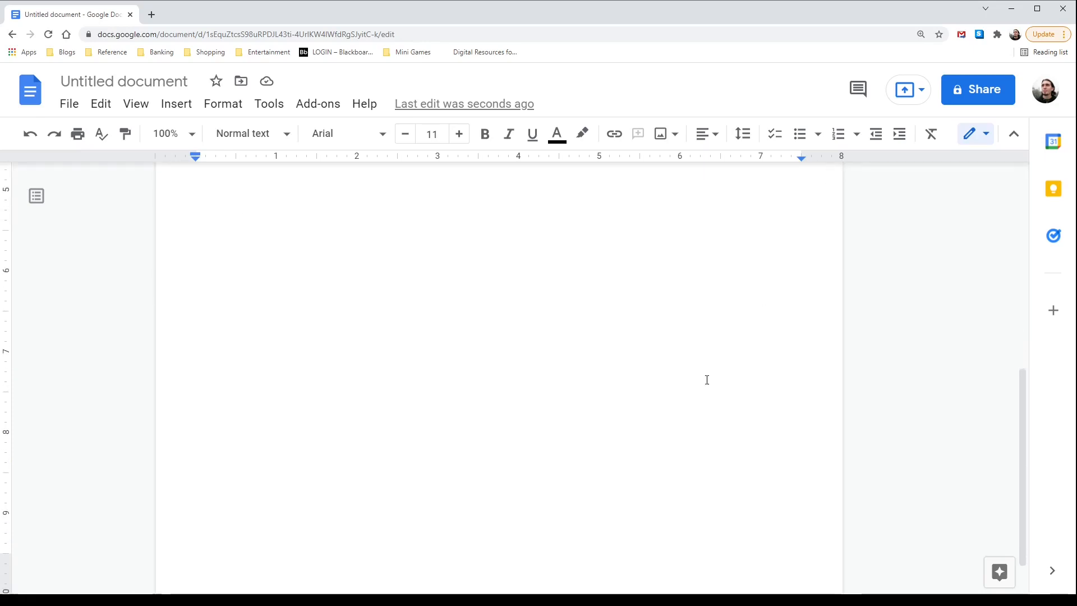
left_click_drag(5, 503, 6, 541)
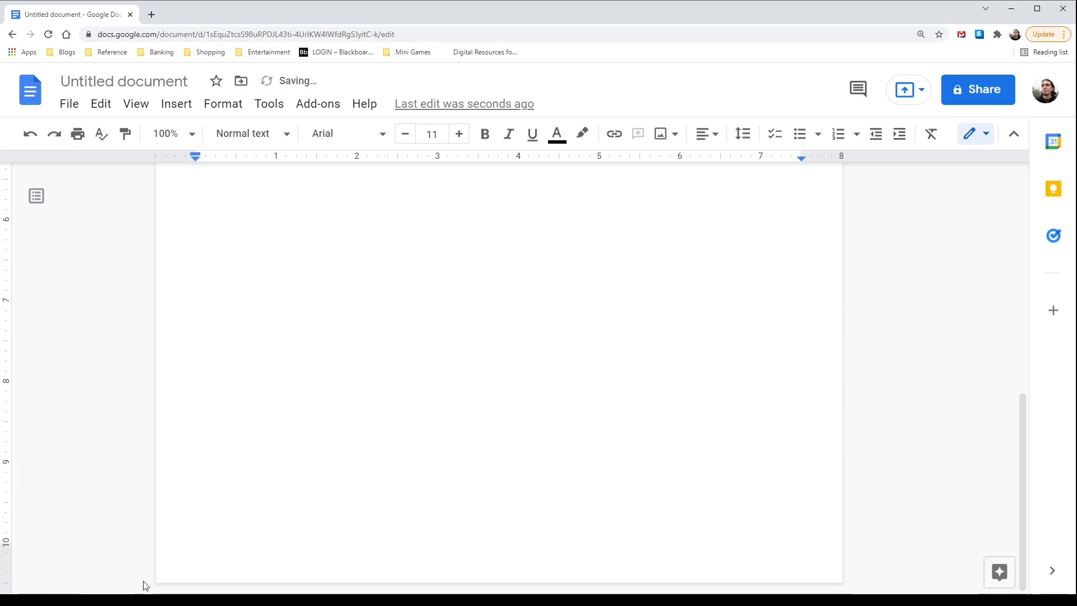
scroll(166, 544, "up", 9)
scroll(168, 542, "down", 9)
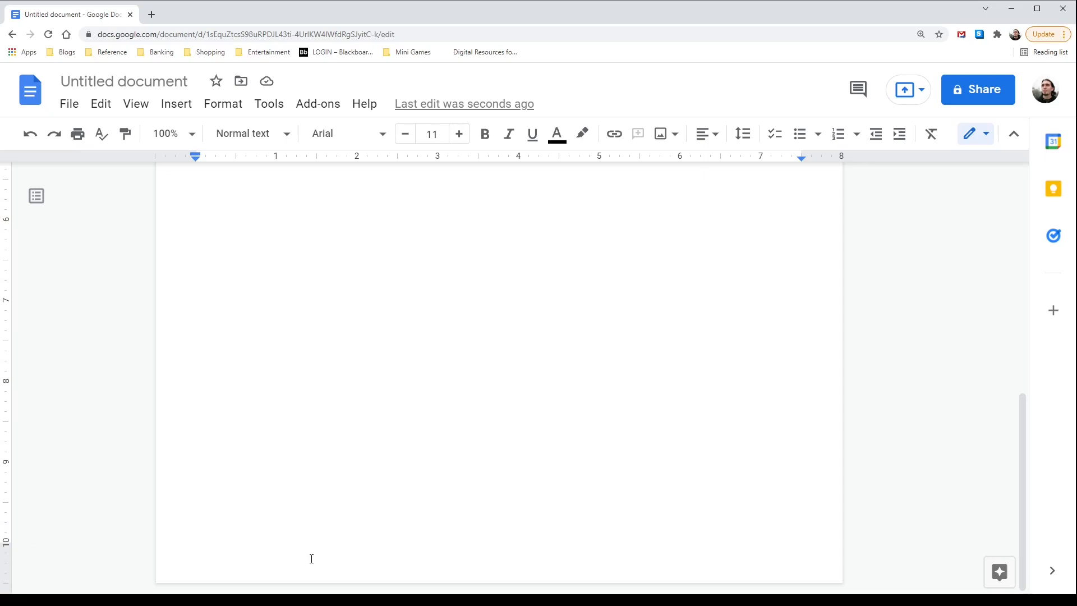
scroll(196, 488, "up", 9)
Step: Restore the top, left, right and bottom page margins to 1 inch on the rulers
left_click_drag(6, 216, 7, 254)
left_click_drag(193, 153, 236, 158)
left_click_drag(802, 155, 762, 160)
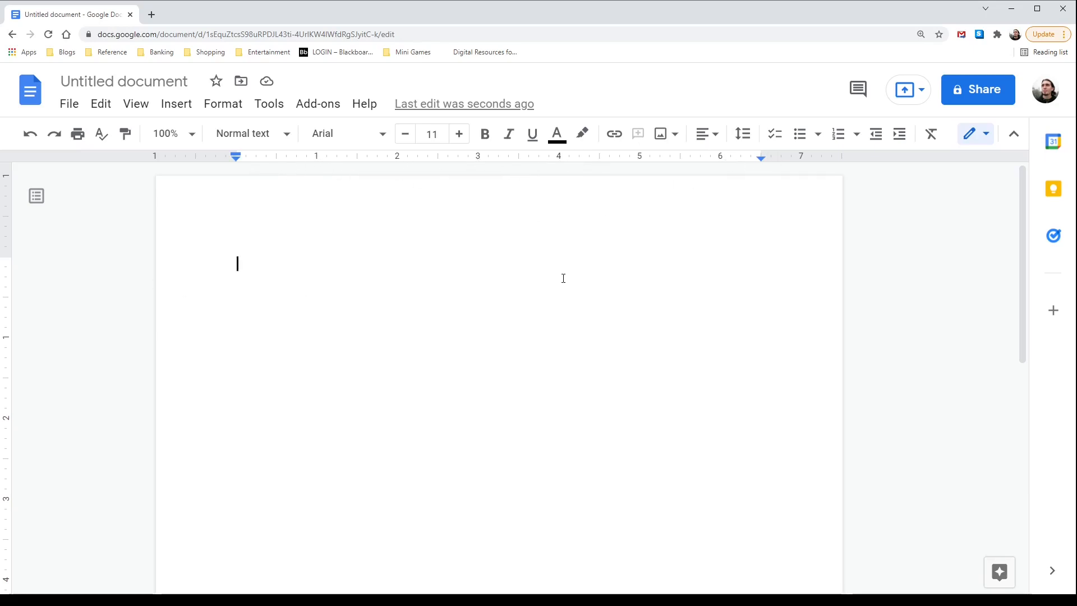
scroll(411, 295, "down", 9)
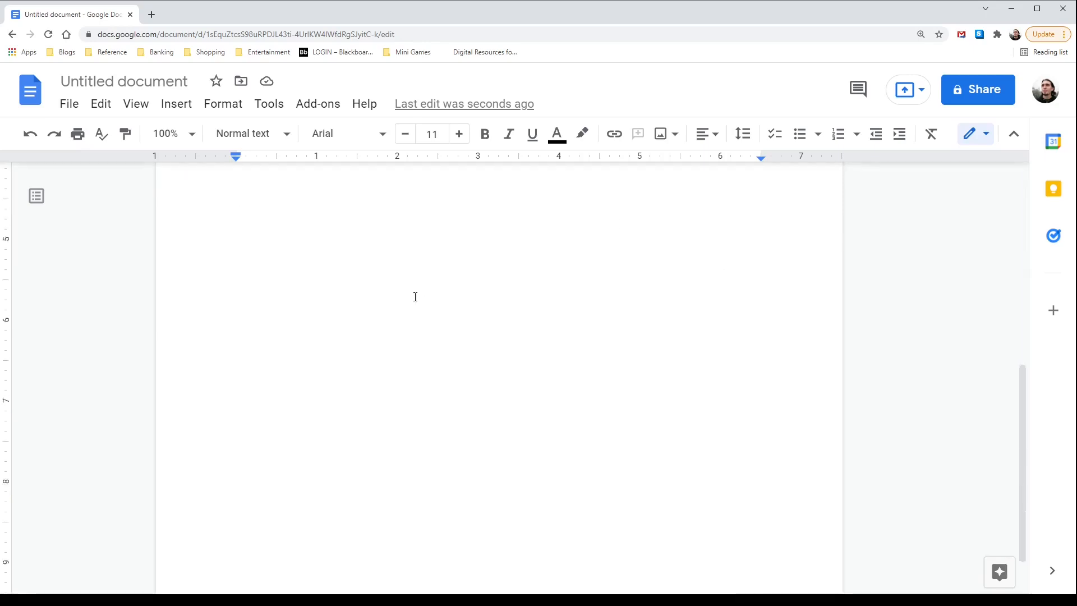
left_click_drag(6, 545, 6, 504)
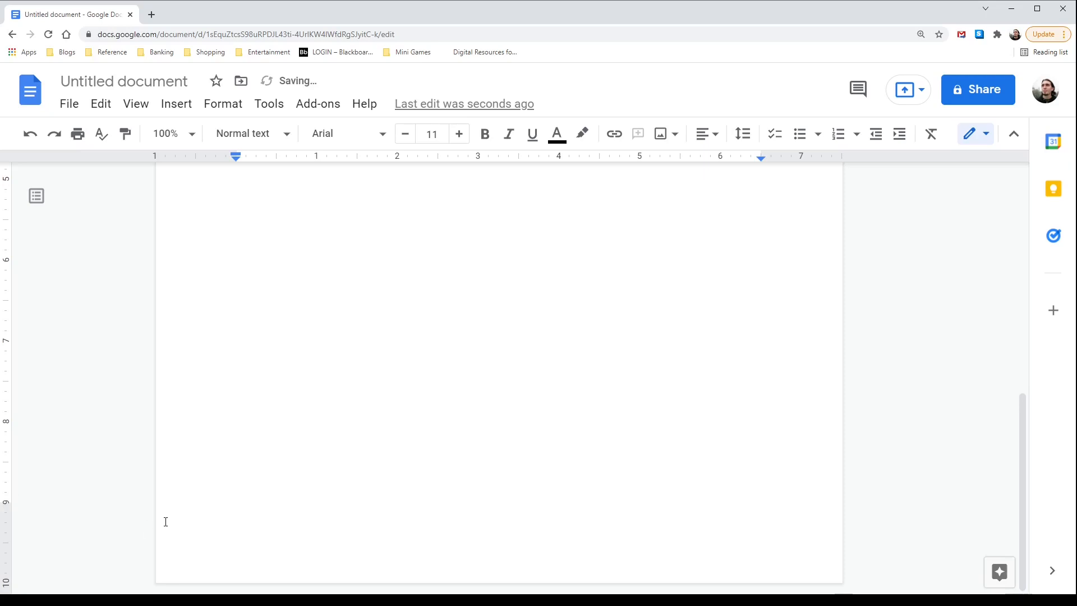
scroll(166, 521, "up", 9)
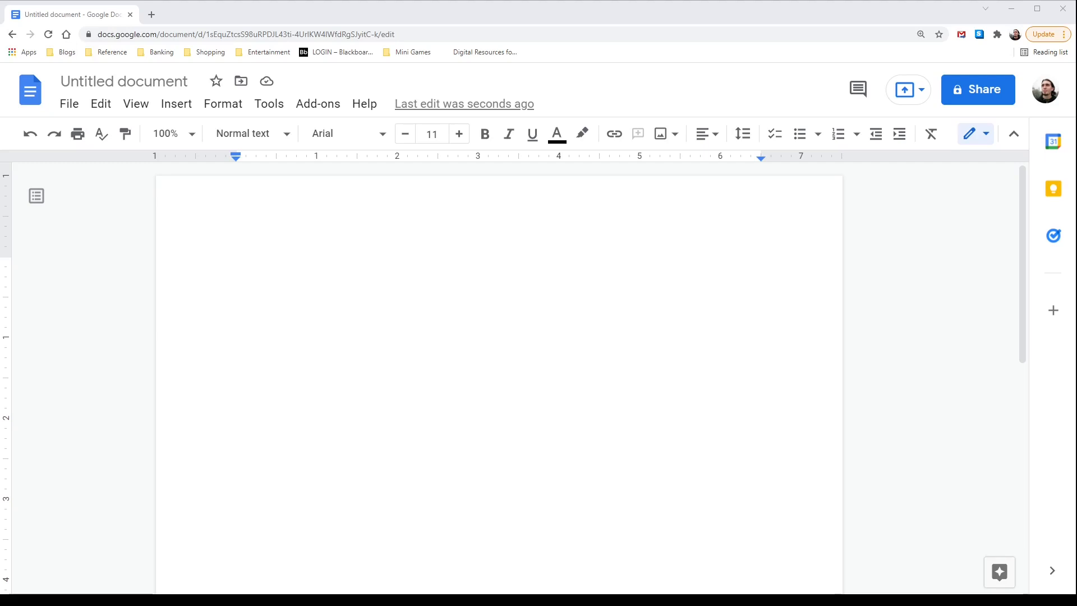
Step: Paste the copied stereoscopy text at the start of the blank document without its formatting
double_click(339, 253)
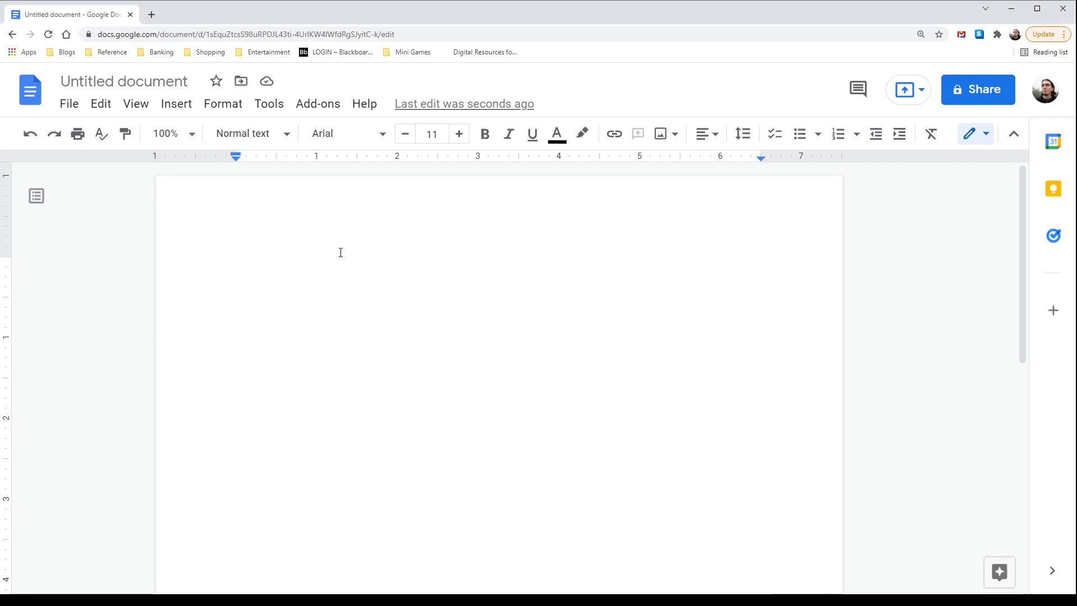
left_click(251, 255)
right_click(244, 262)
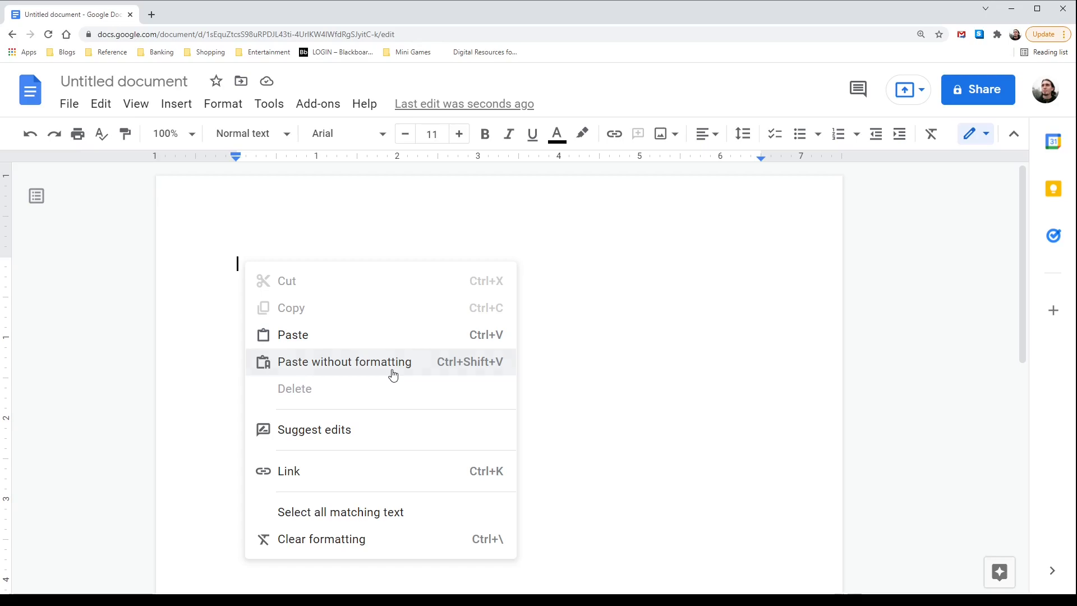
left_click(393, 370)
scroll(476, 416, "up", 10)
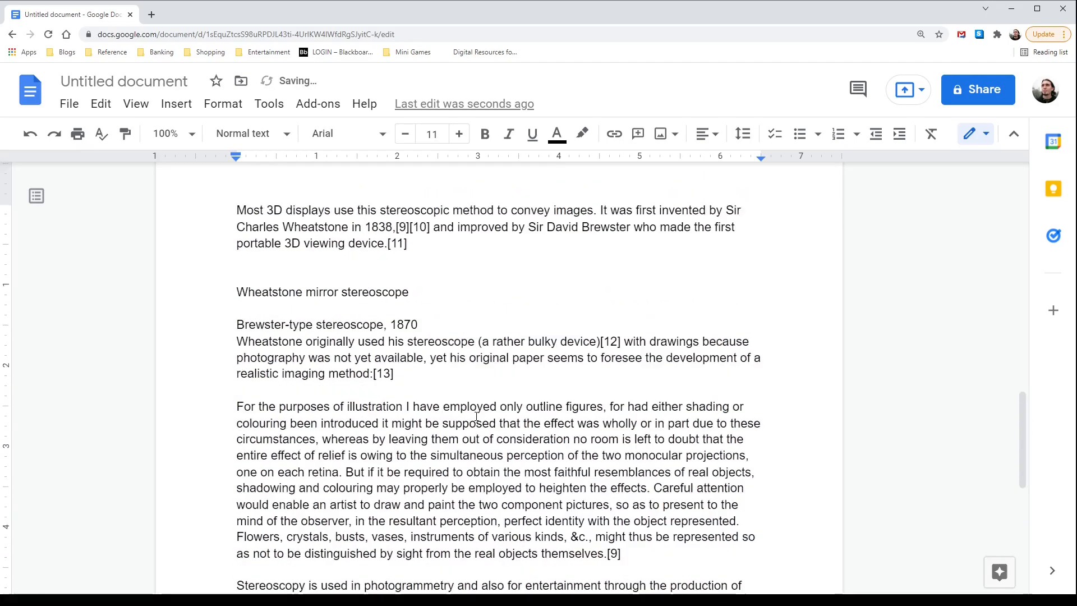
scroll(475, 415, "up", 12)
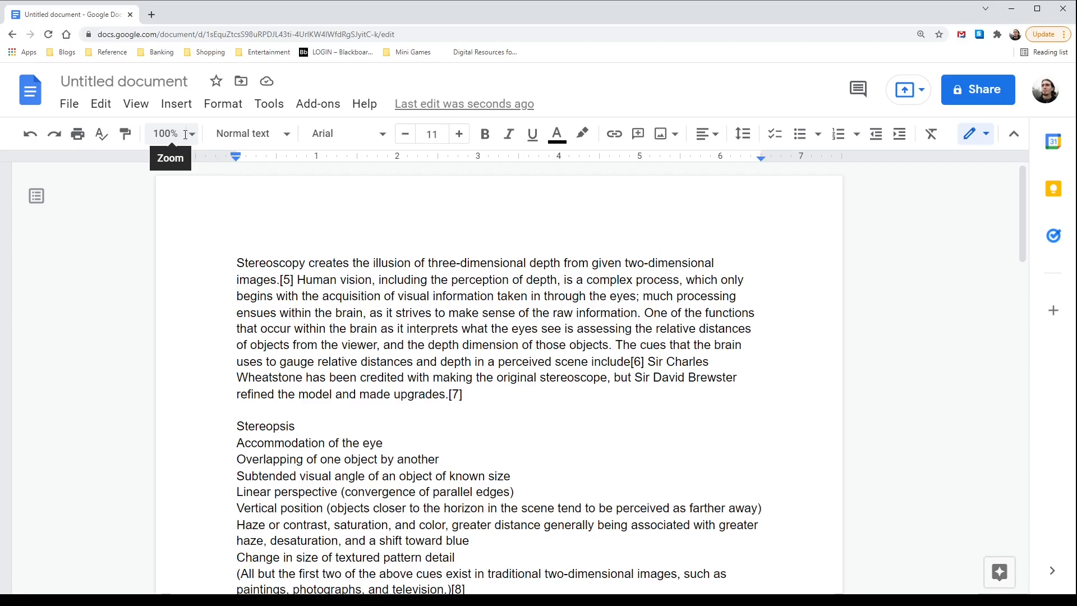
Step: Enlarge the document view to 200% and return it to 100%
left_click(188, 135)
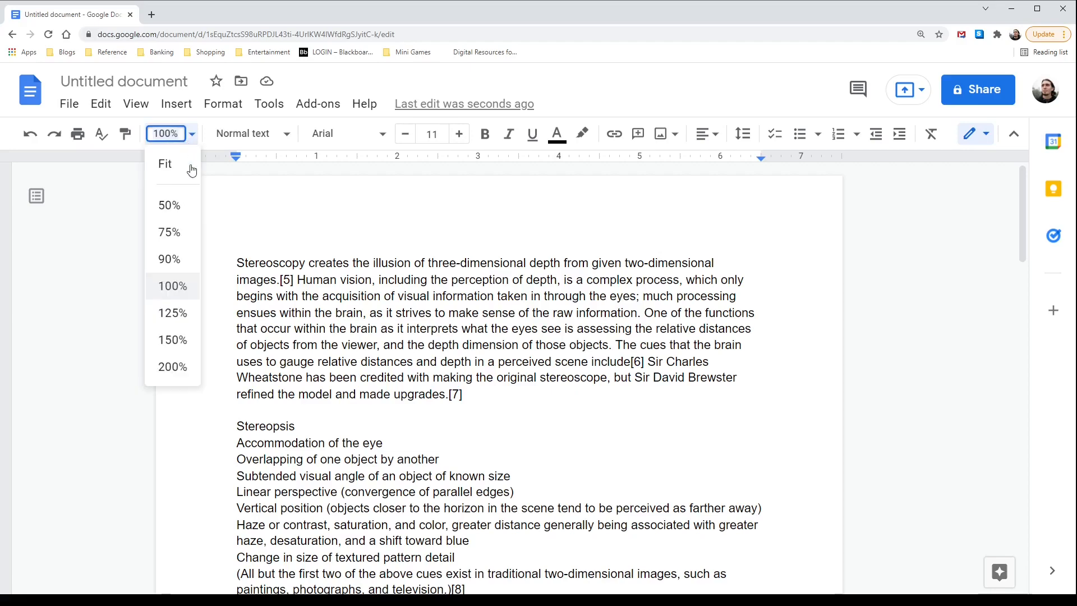
left_click(173, 368)
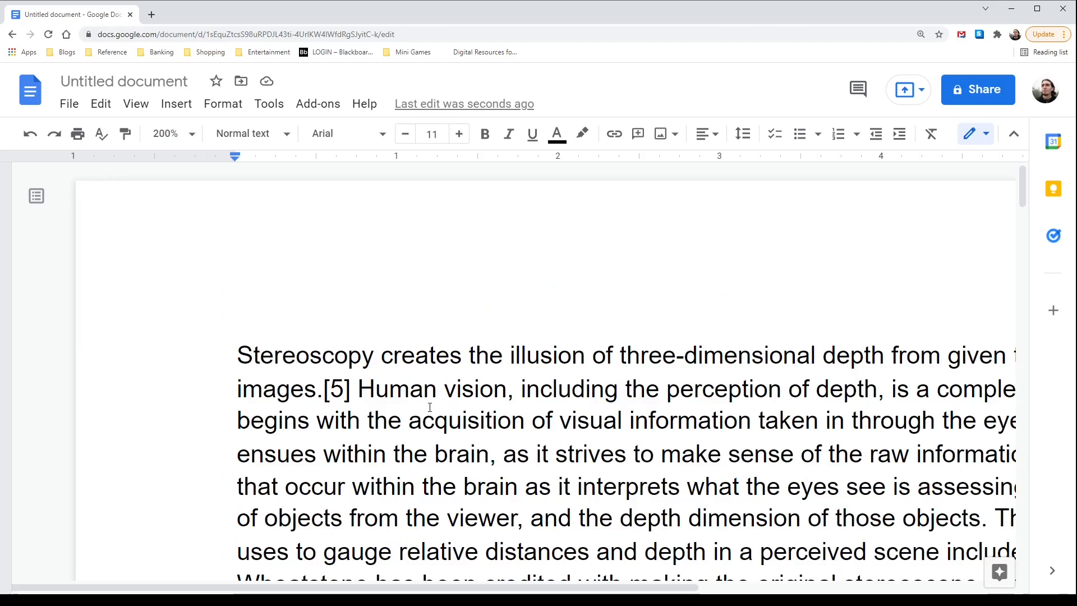
left_click(189, 134)
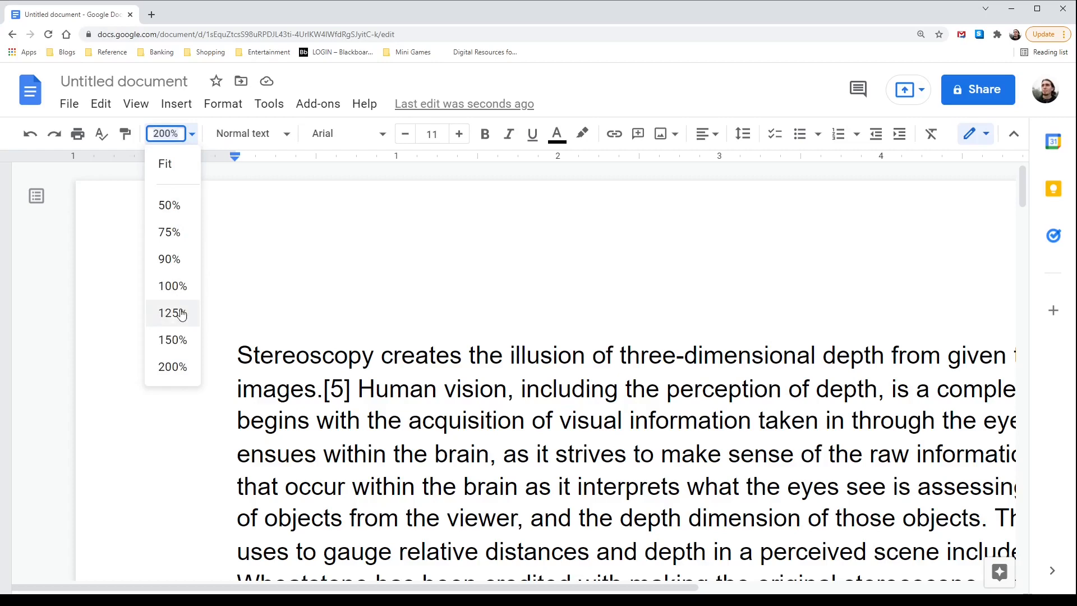
left_click(173, 287)
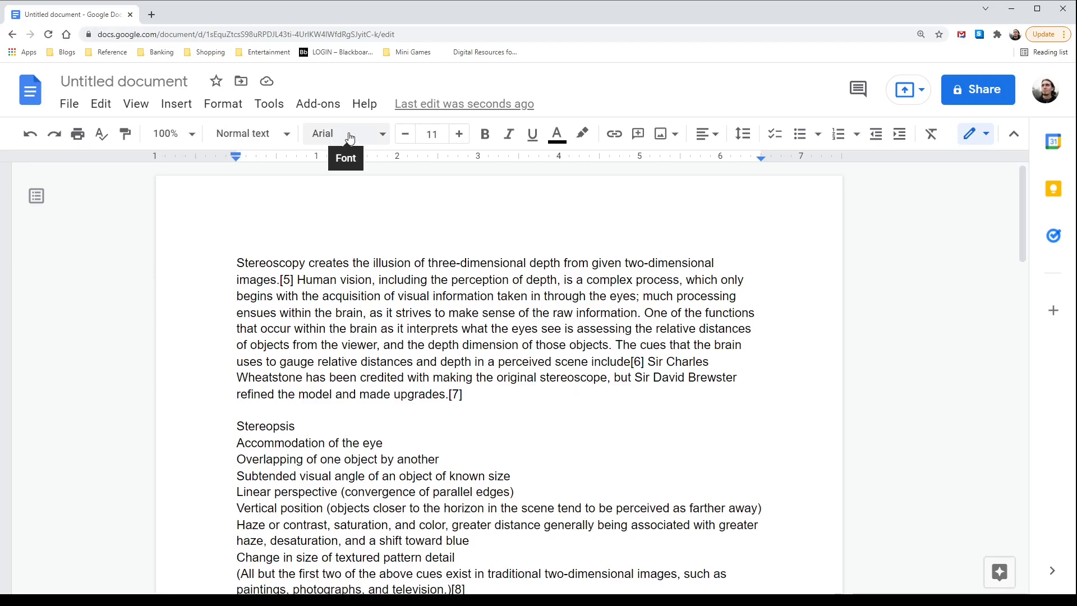
Step: Examine the available fonts, including the recently used ones and the full alphabetical list, without choosing one
left_click(385, 135)
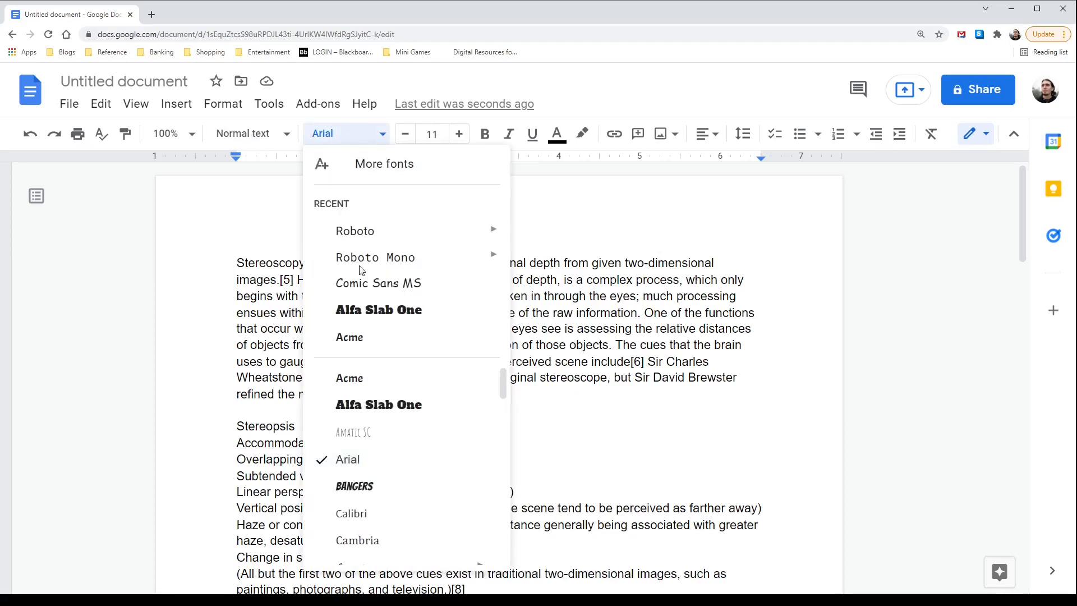
scroll(370, 476, "down", 1)
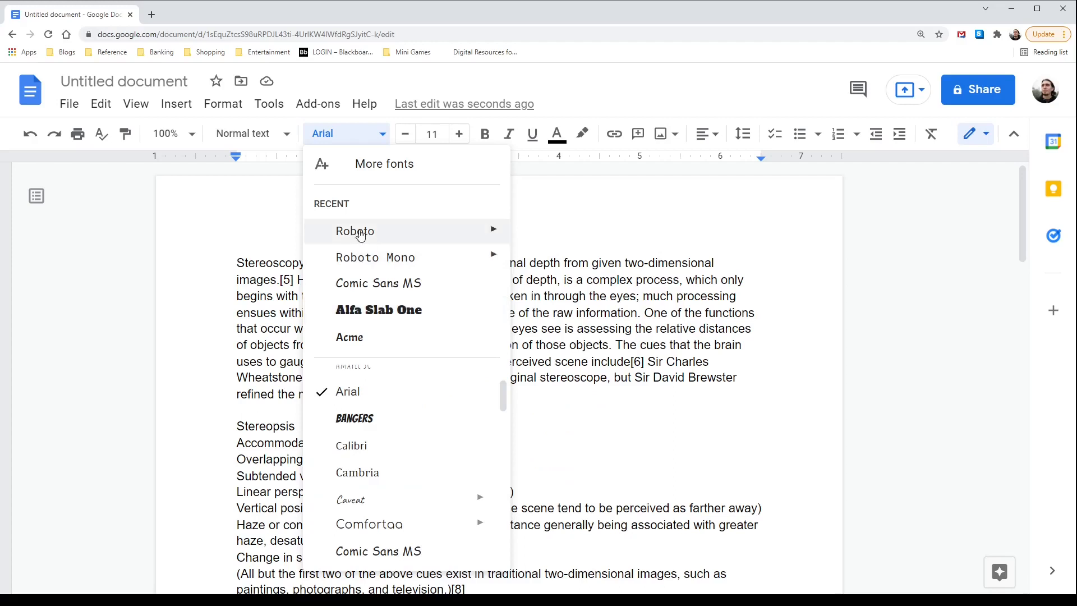
scroll(348, 415, "down", 10)
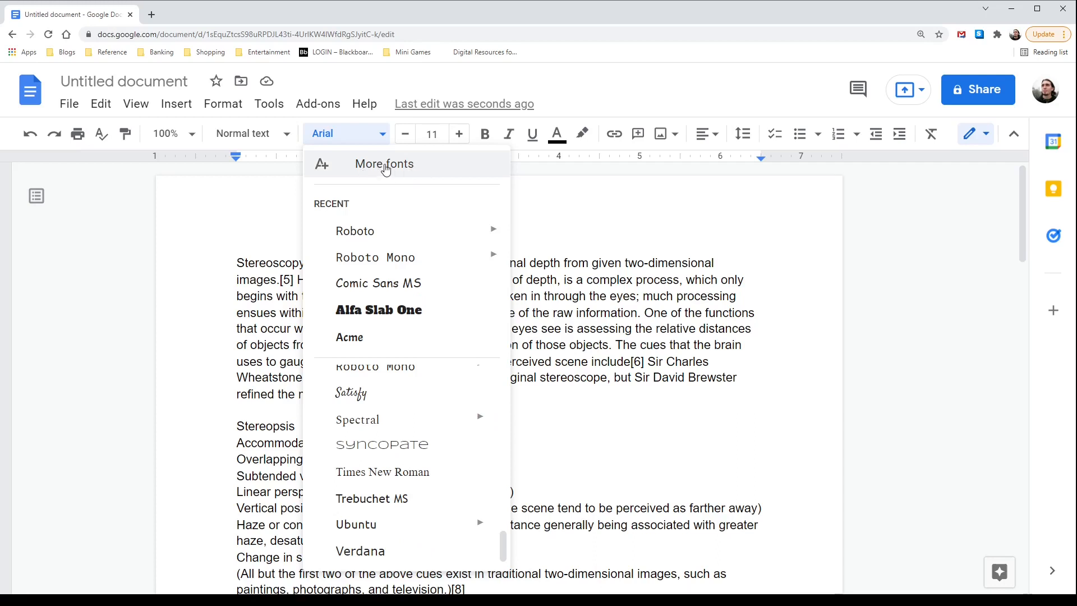
scroll(393, 440, "up", 10)
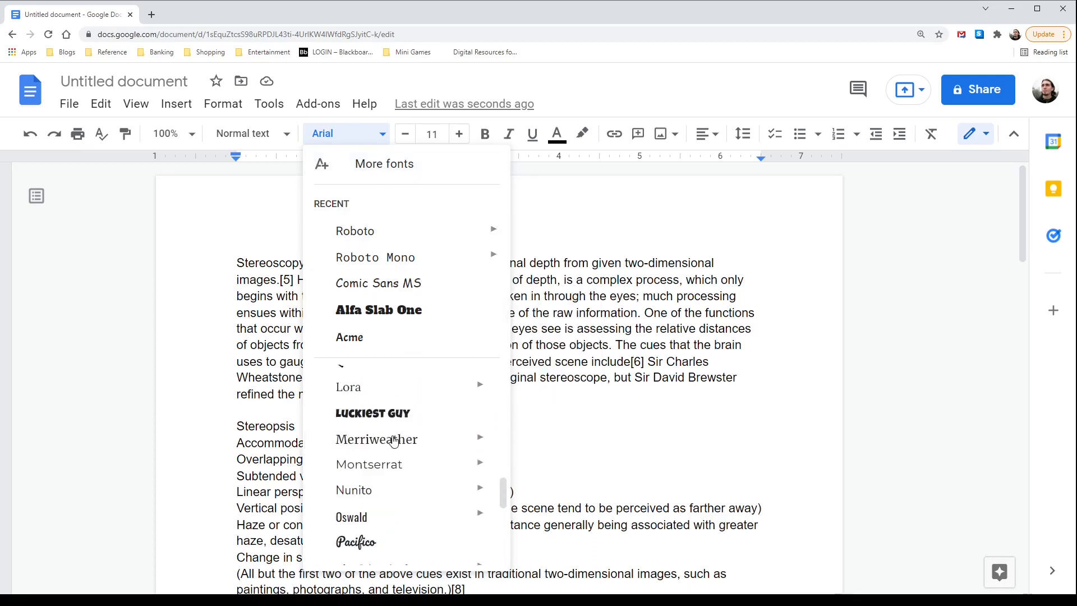
scroll(393, 440, "up", 4)
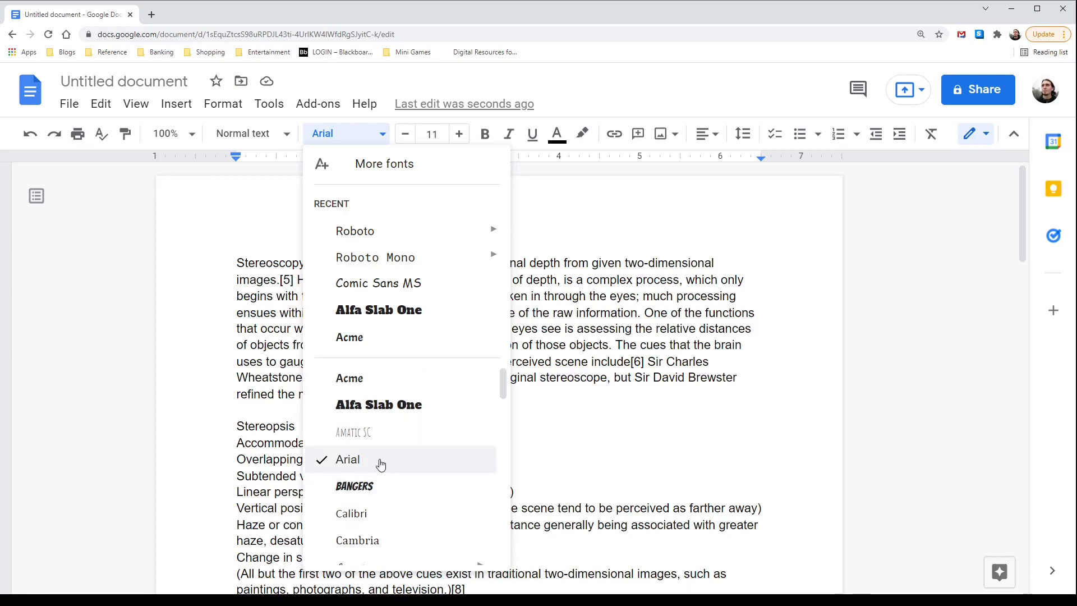
mouse_move(409, 230)
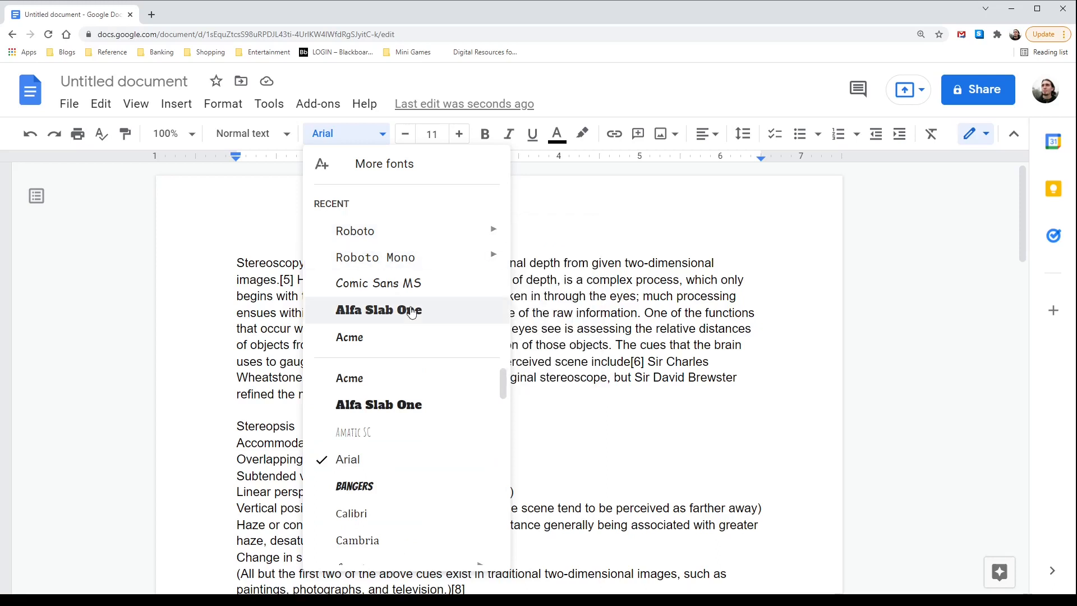
scroll(404, 457, "down", 5)
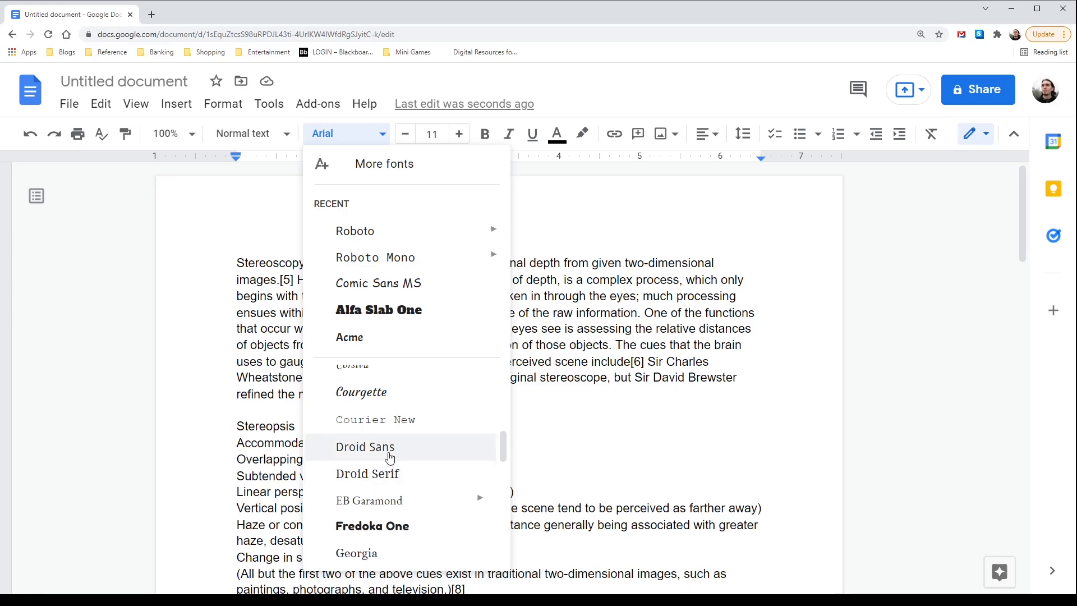
scroll(390, 457, "down", 8)
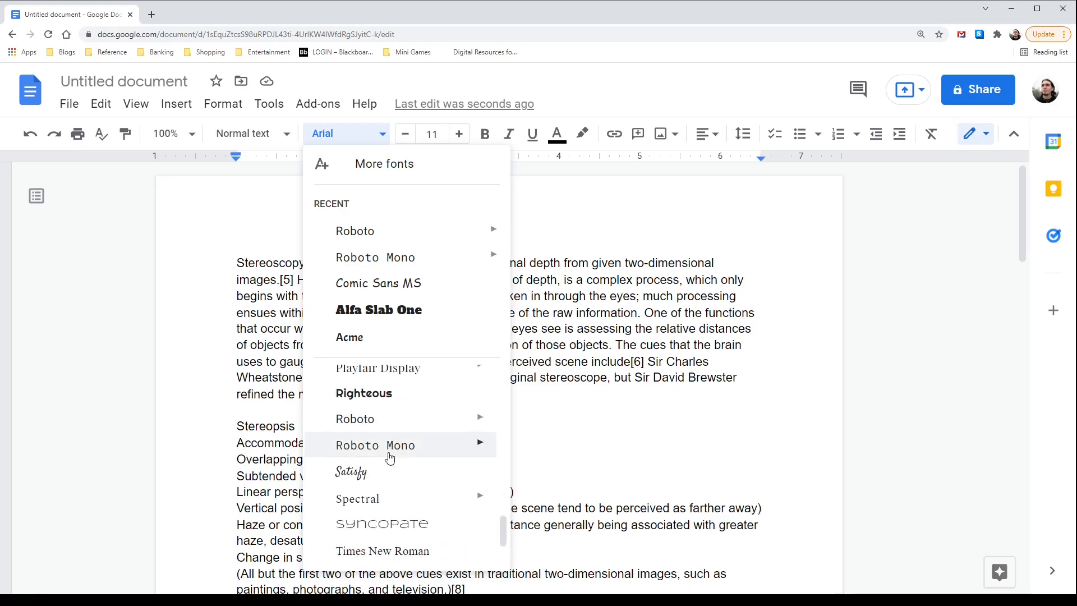
scroll(390, 457, "down", 3)
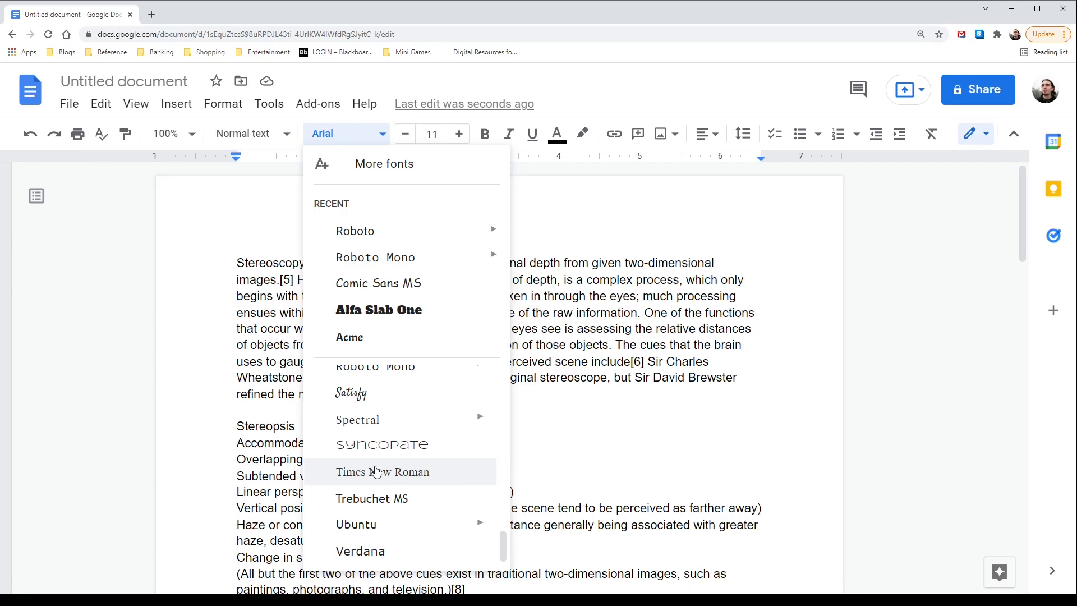
left_click(272, 377)
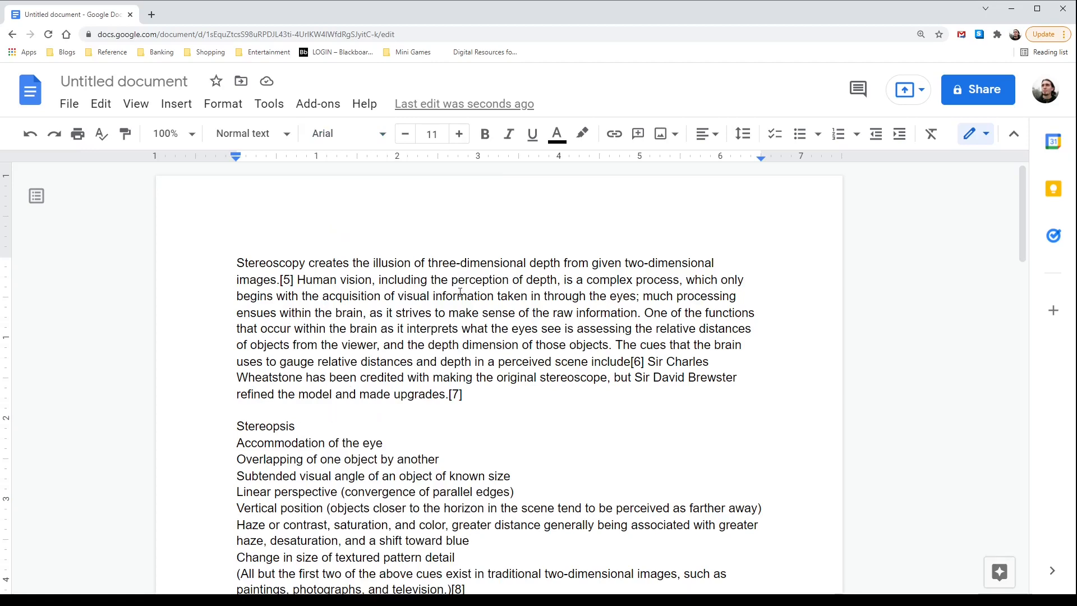
Step: Change the font of the entire document text to Times New Roman
key("ctrl+a")
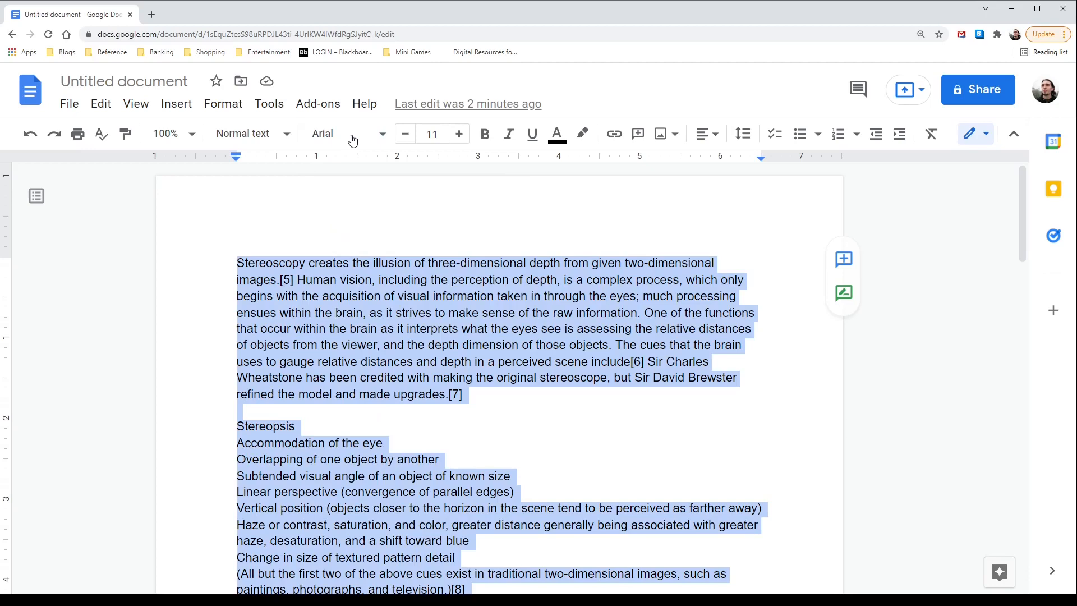
left_click(382, 134)
scroll(419, 415, "down", 3)
scroll(419, 414, "down", 10)
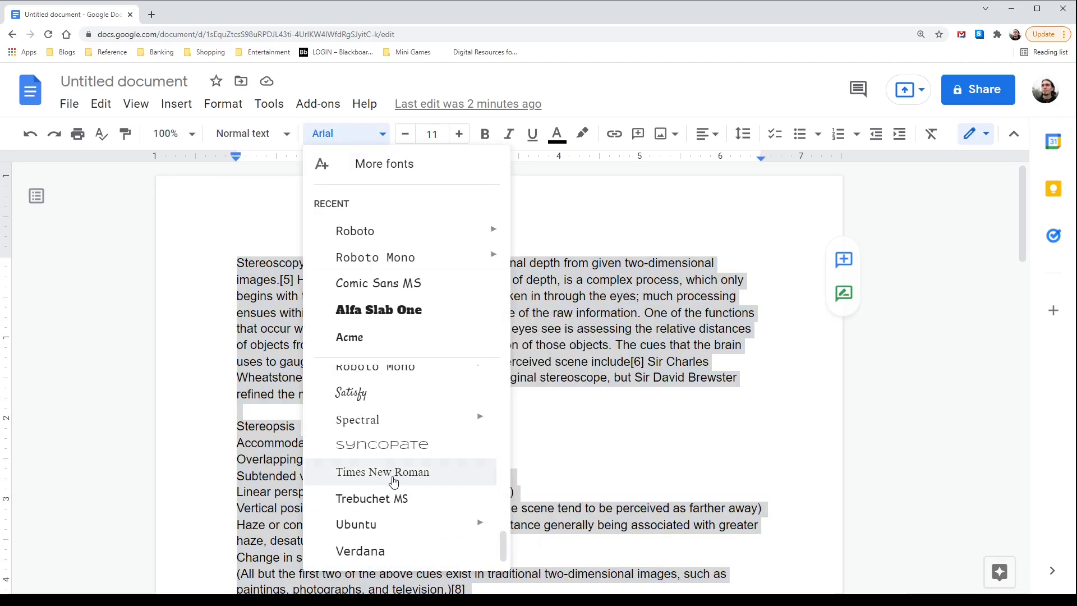
left_click(392, 472)
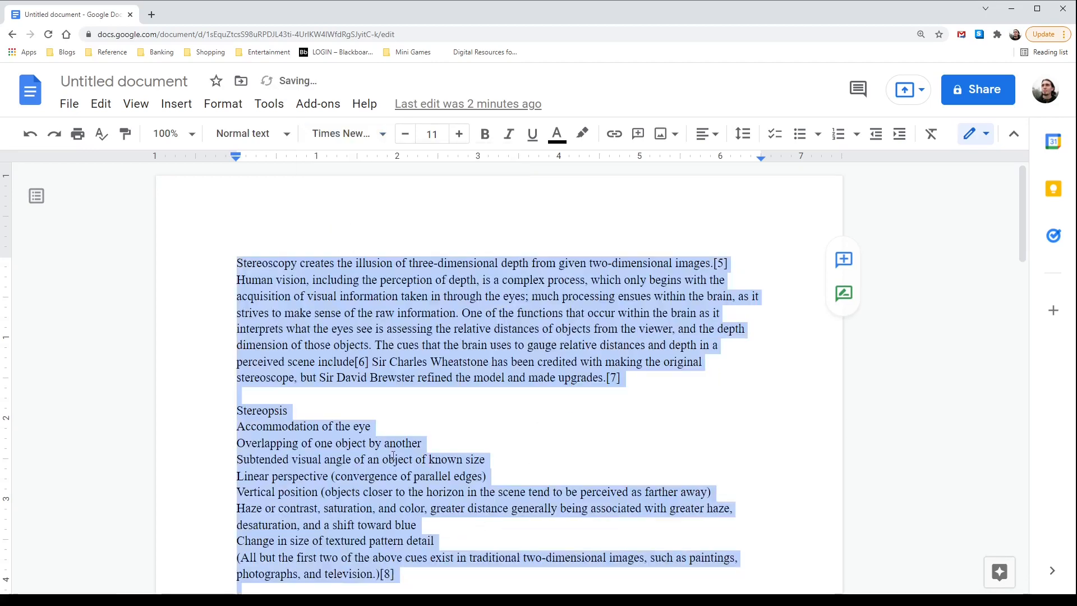
left_click(543, 321)
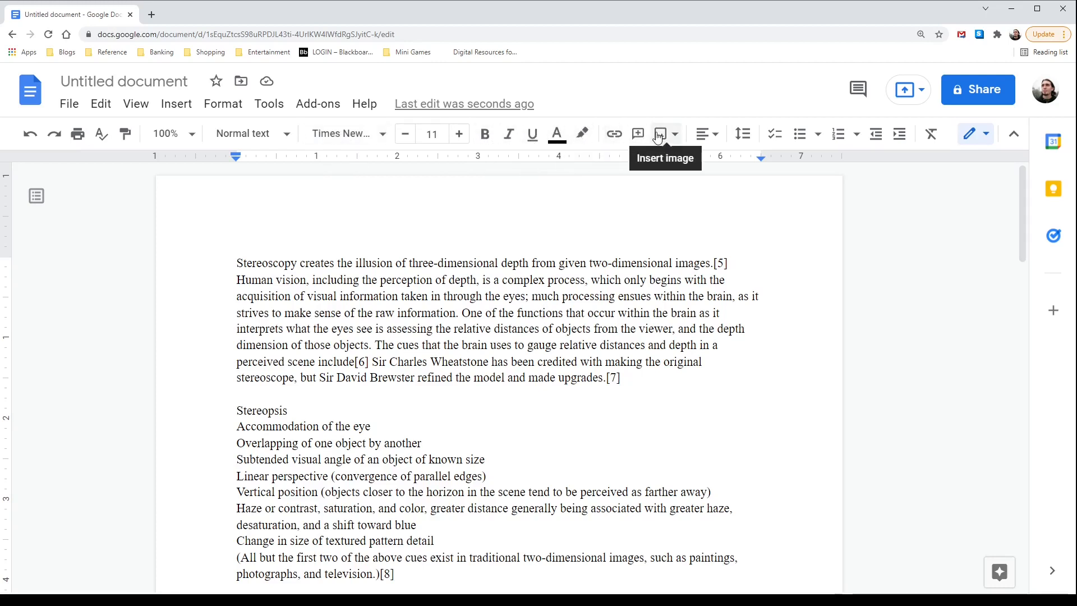
Step: Set the line spacing of the first paragraph to Single
left_click(718, 142)
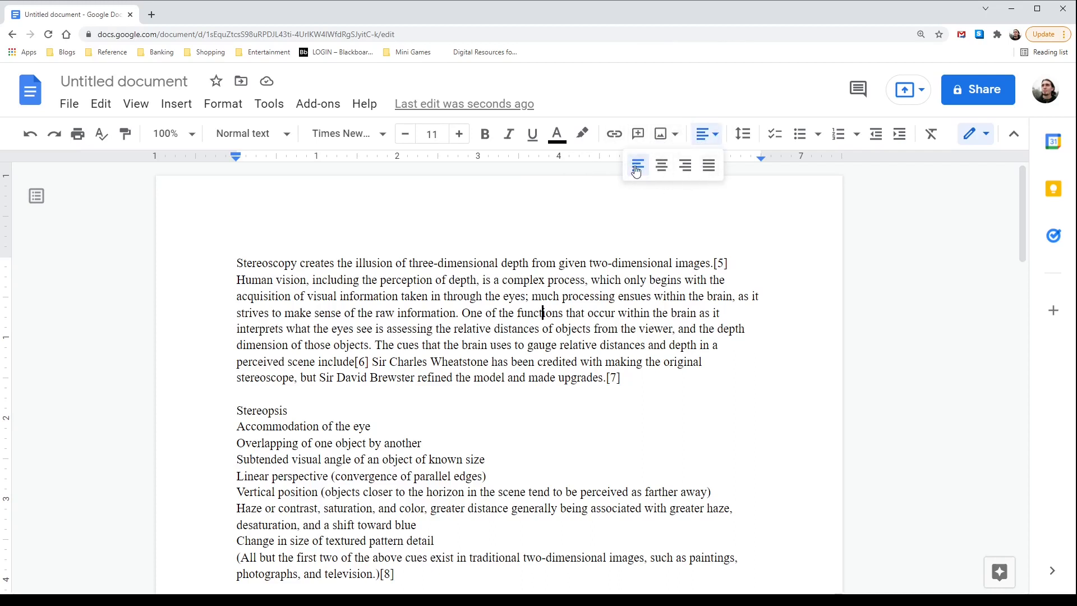
left_click(740, 135)
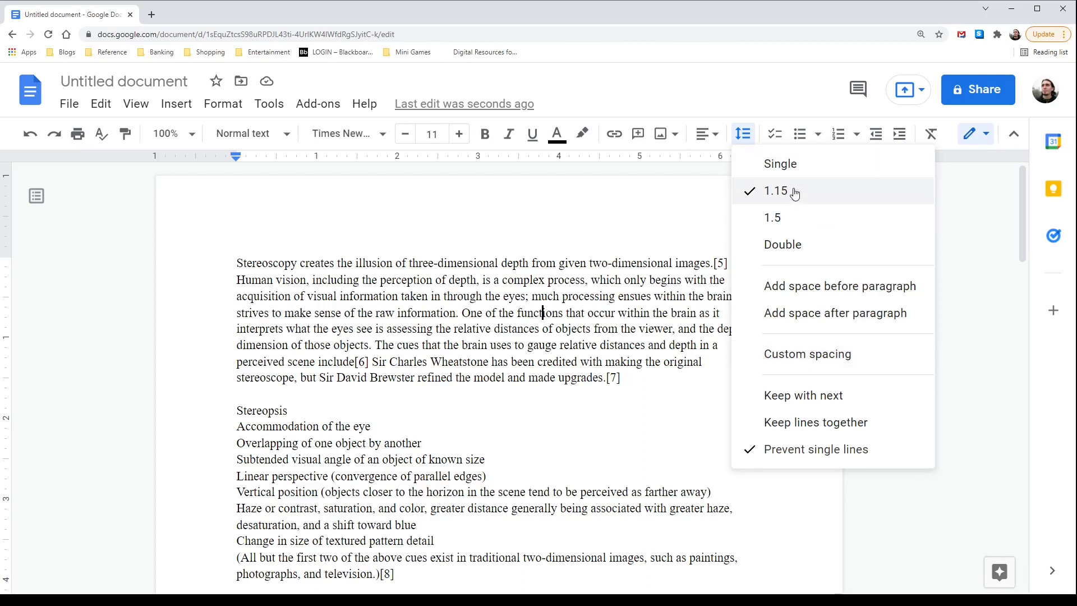
left_click(791, 164)
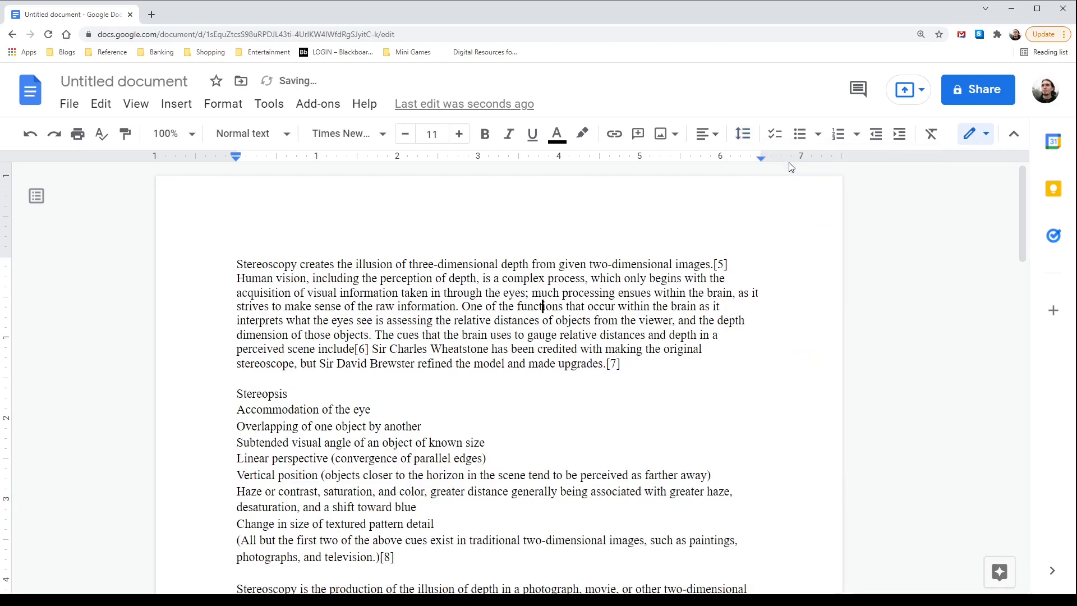
Step: Set the line spacing of the first paragraph to Double
left_click(708, 135)
left_click(737, 135)
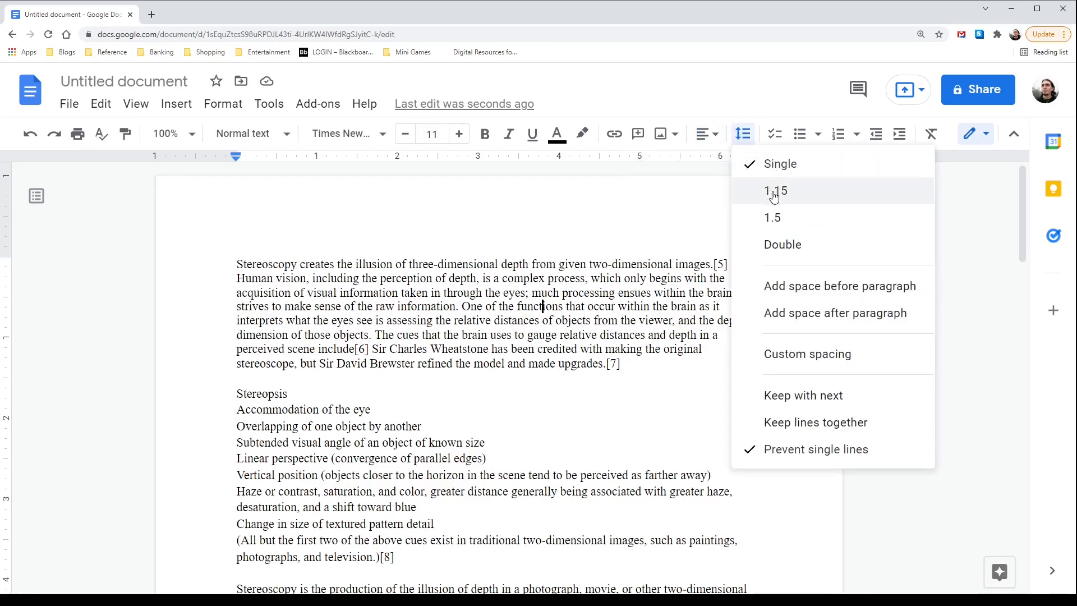
left_click(774, 253)
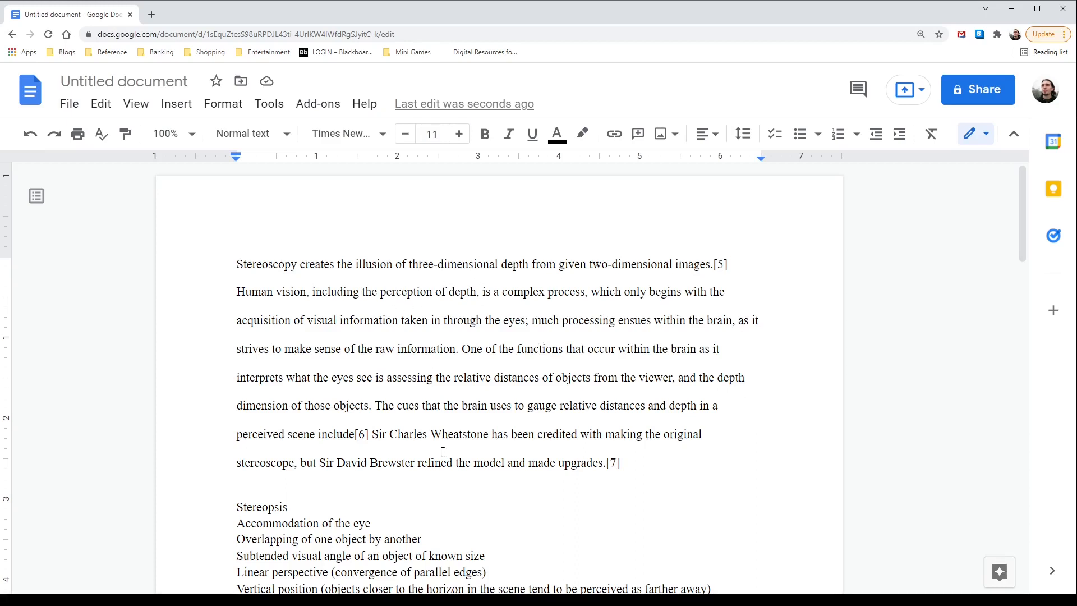
Step: Set the line spacing of the whole first paragraph to 1.15 and deselect the text
left_click_drag(678, 469, 141, 241)
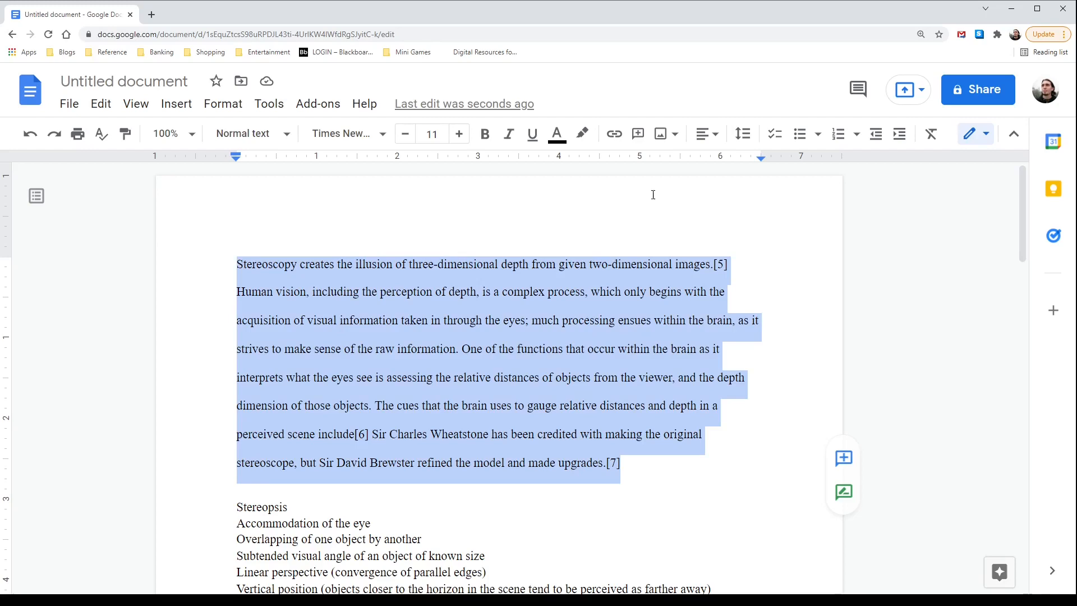
left_click(744, 135)
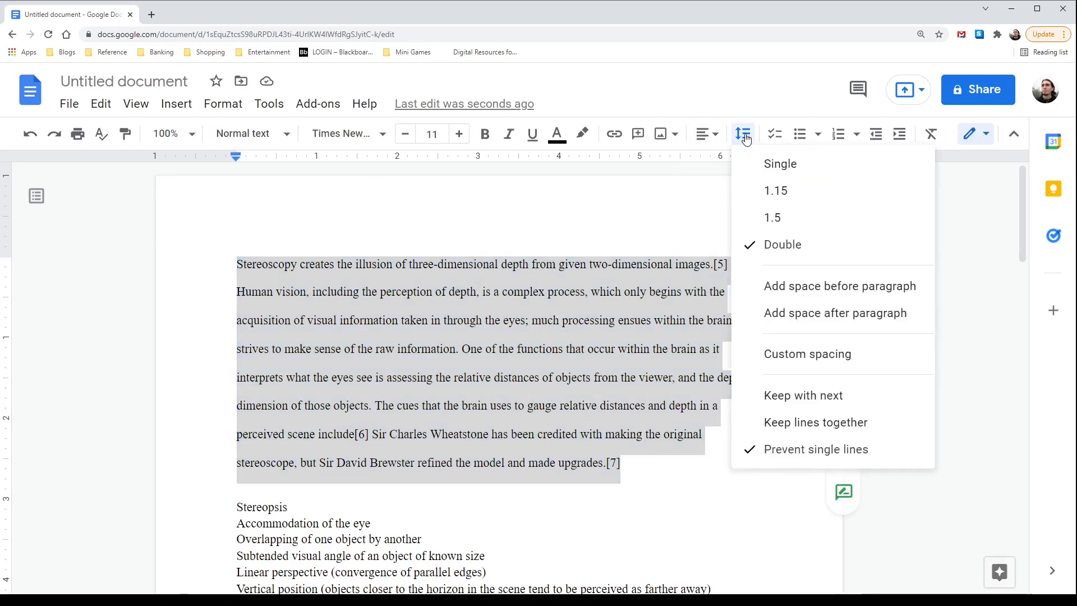
left_click(775, 191)
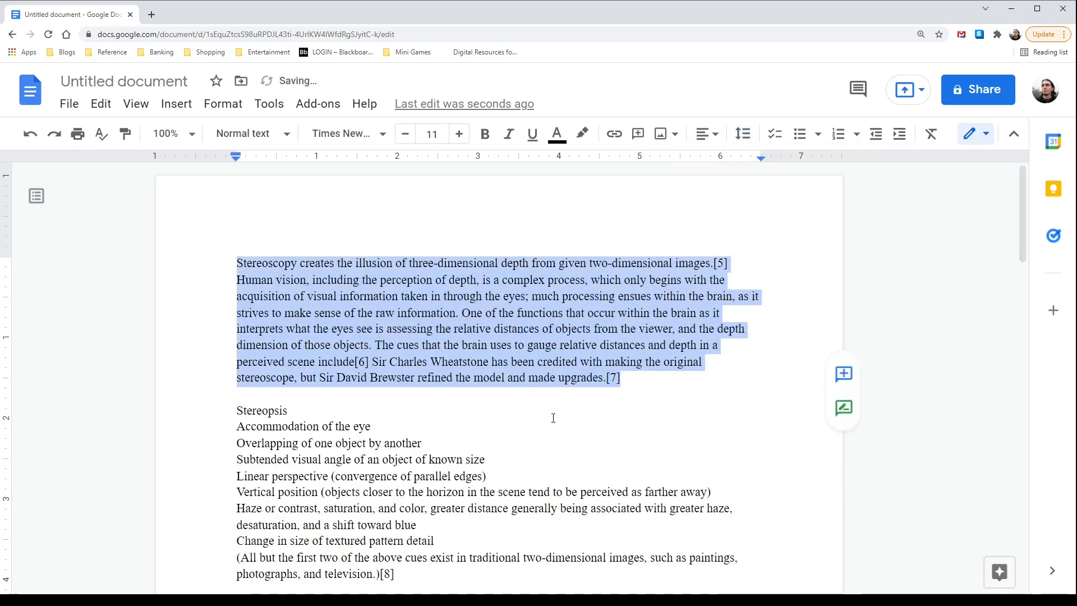
left_click(527, 344)
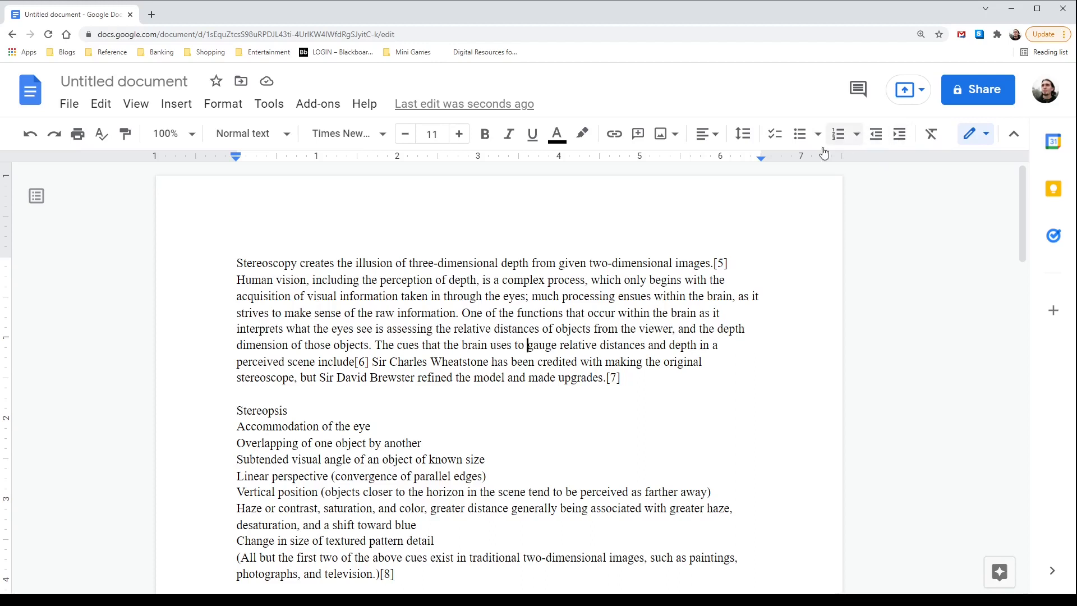
Step: Set the font size of the entire document text to 12
left_click(435, 134)
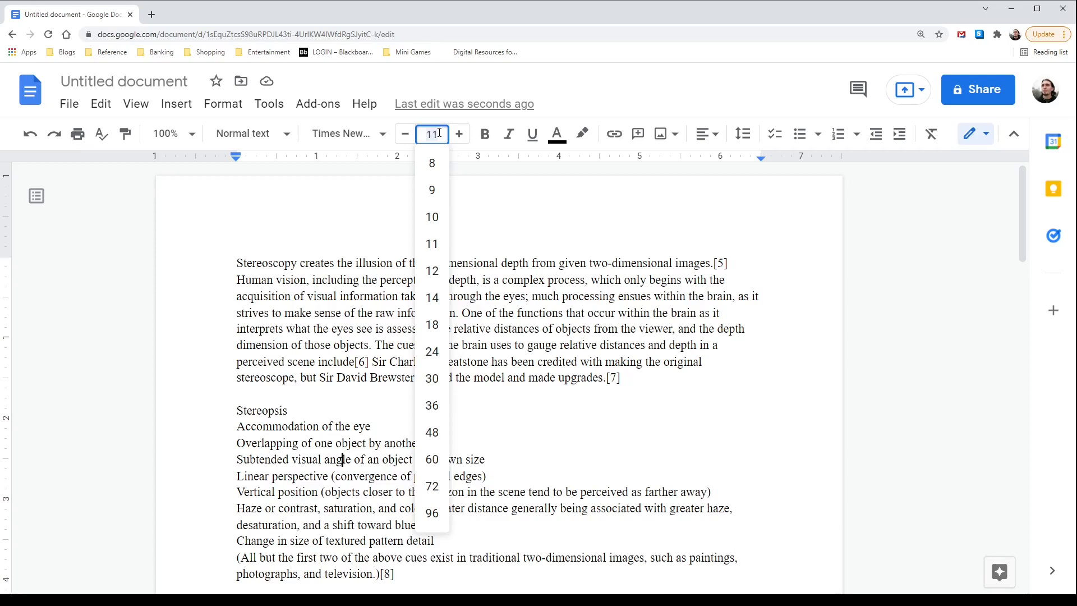
left_click(437, 272)
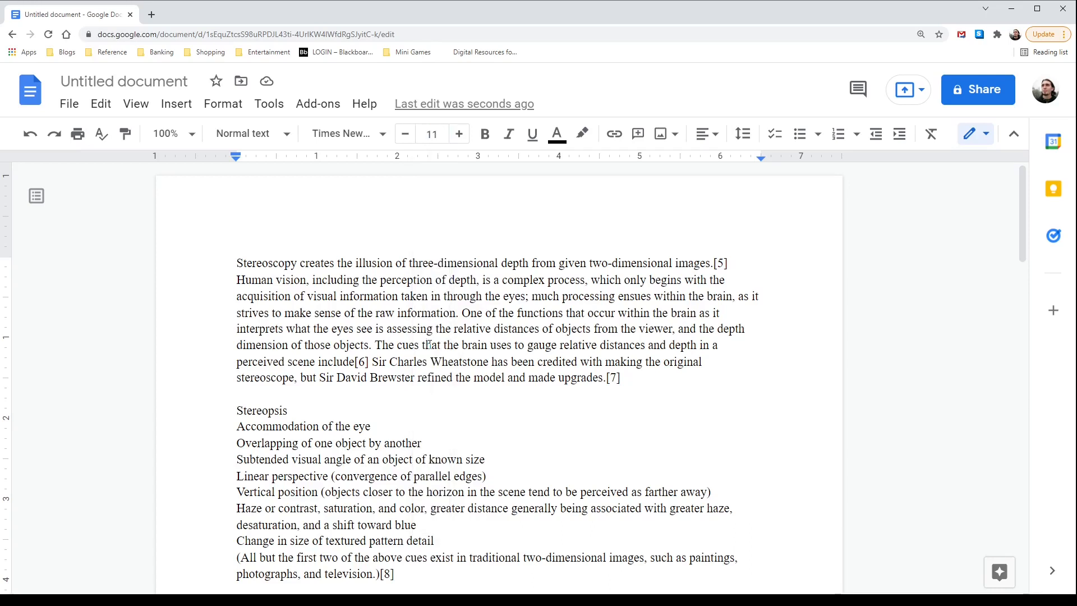
key("ctrl+a")
left_click(458, 134)
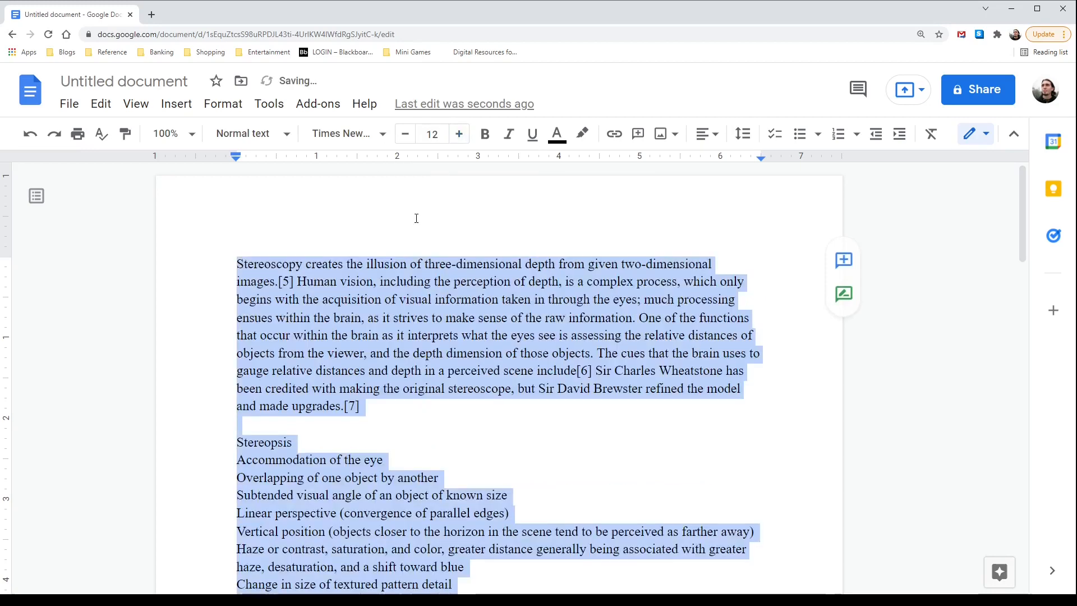
left_click(402, 318)
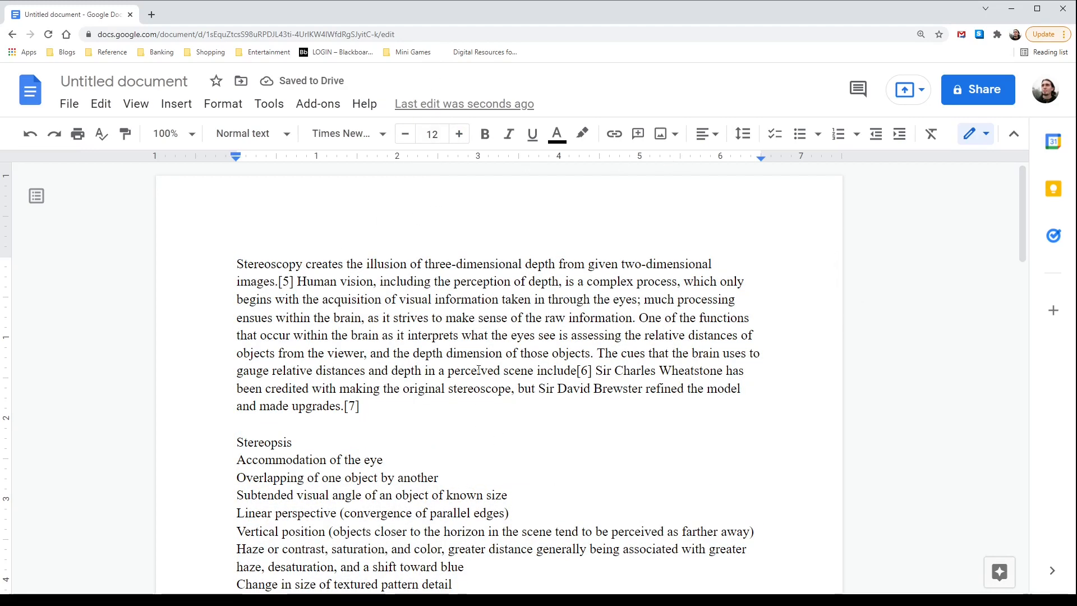
Step: Set the line spacing of the entire document to Double, and return it to 1.15
key("ctrl+a")
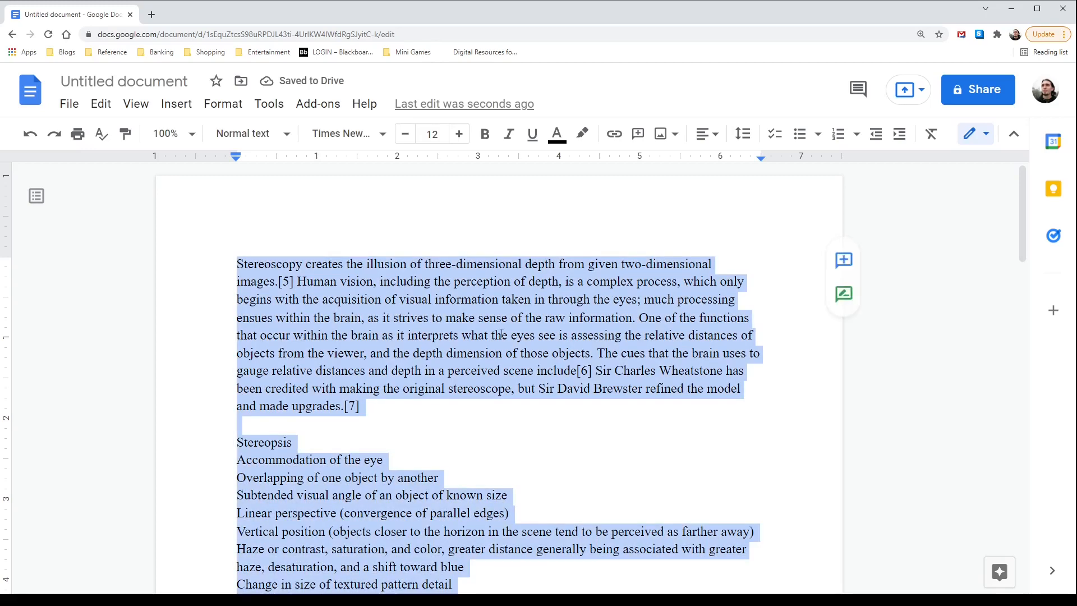
left_click(743, 134)
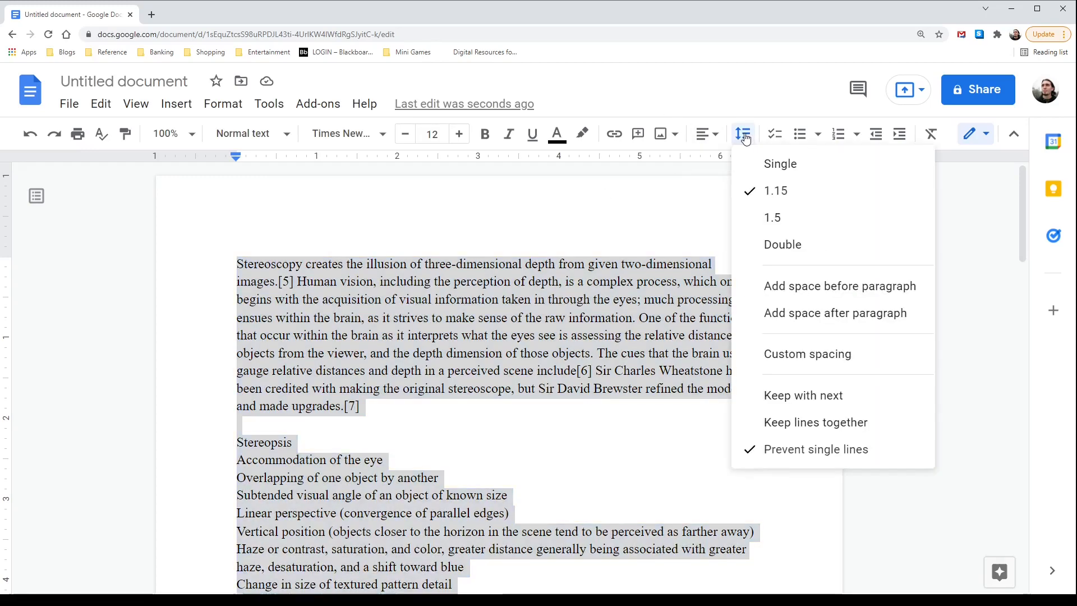
left_click(768, 246)
left_click(450, 351)
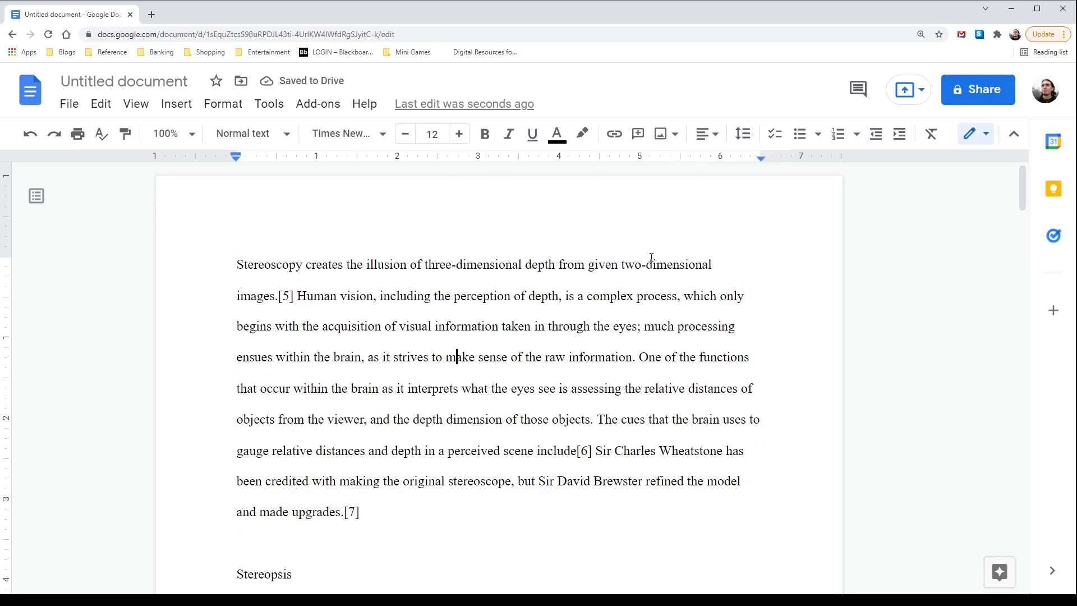
key("ctrl+a")
left_click(743, 134)
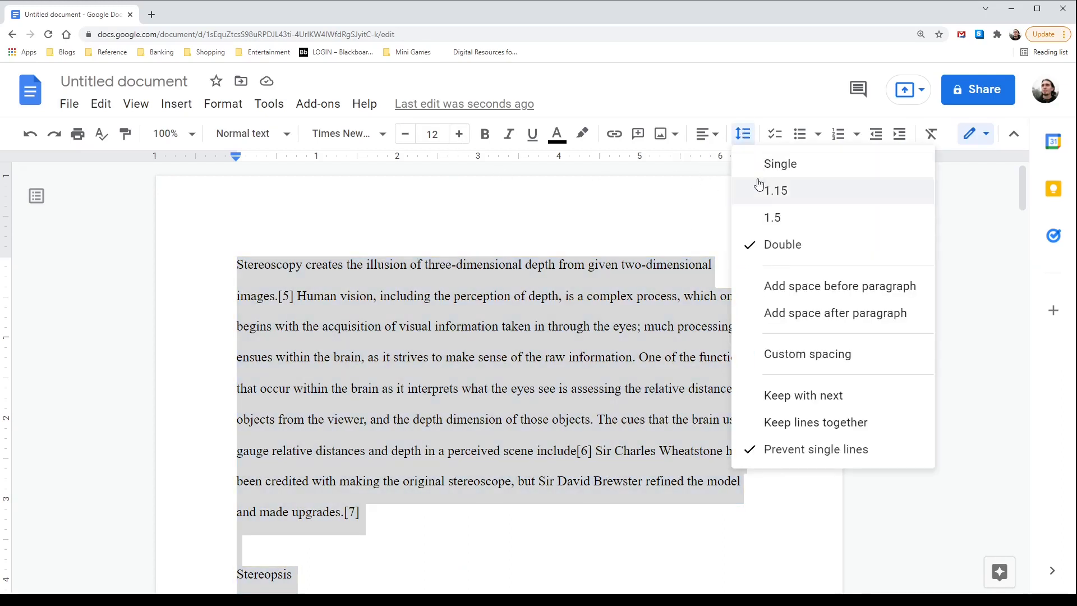
left_click(757, 192)
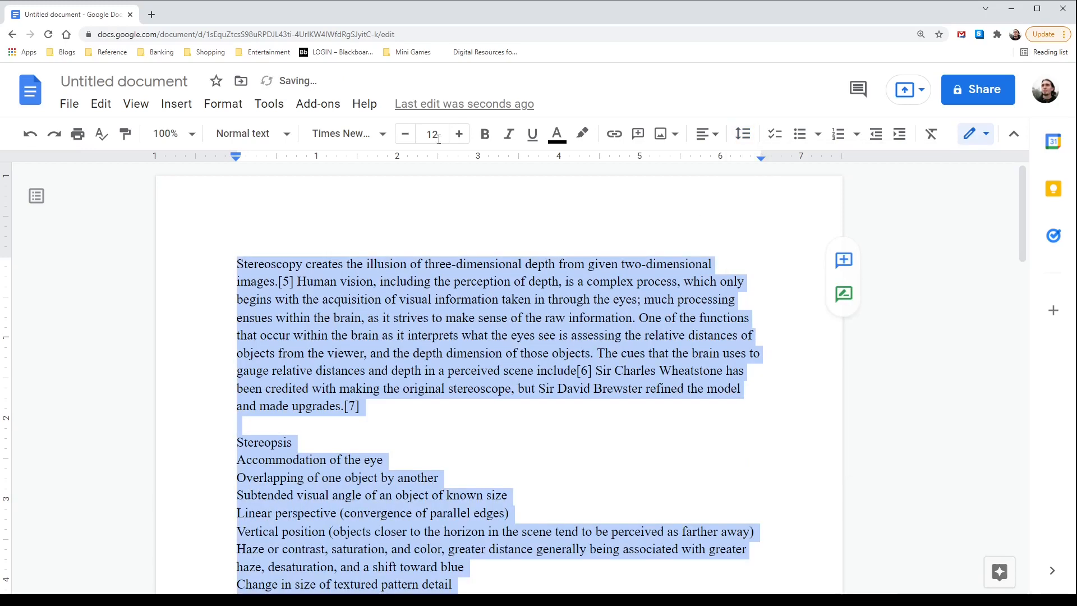
left_click(470, 306)
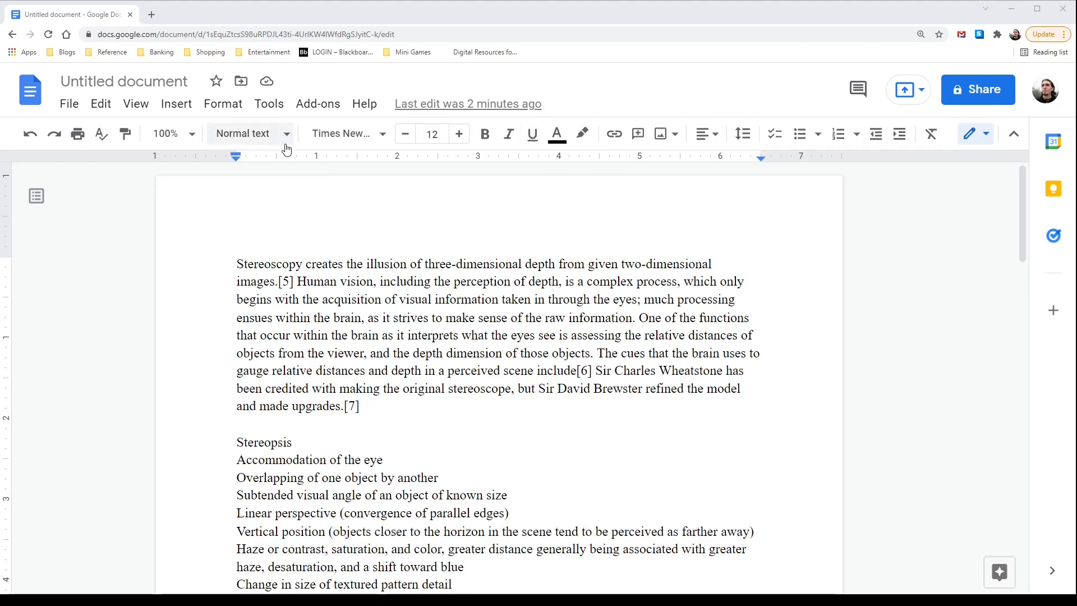
Step: Increase the left and right page margins to about 1.75 inches each, and return both to 1 inch
left_click_drag(235, 152, 296, 166)
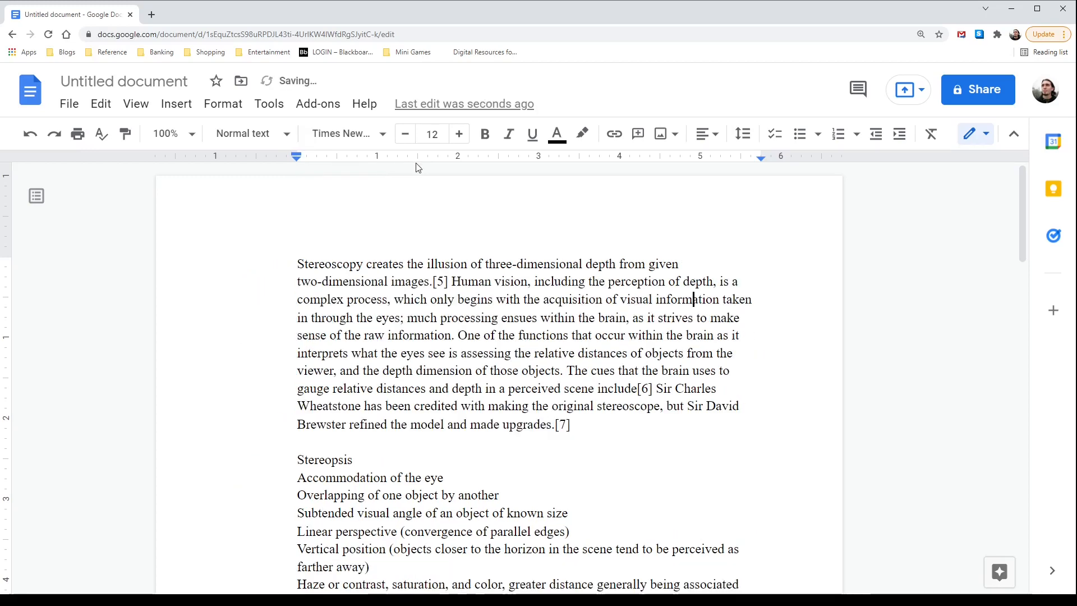
mouse_move(759, 152)
left_mouse_down()
mouse_move(760, 163)
mouse_move(701, 169)
left_mouse_up()
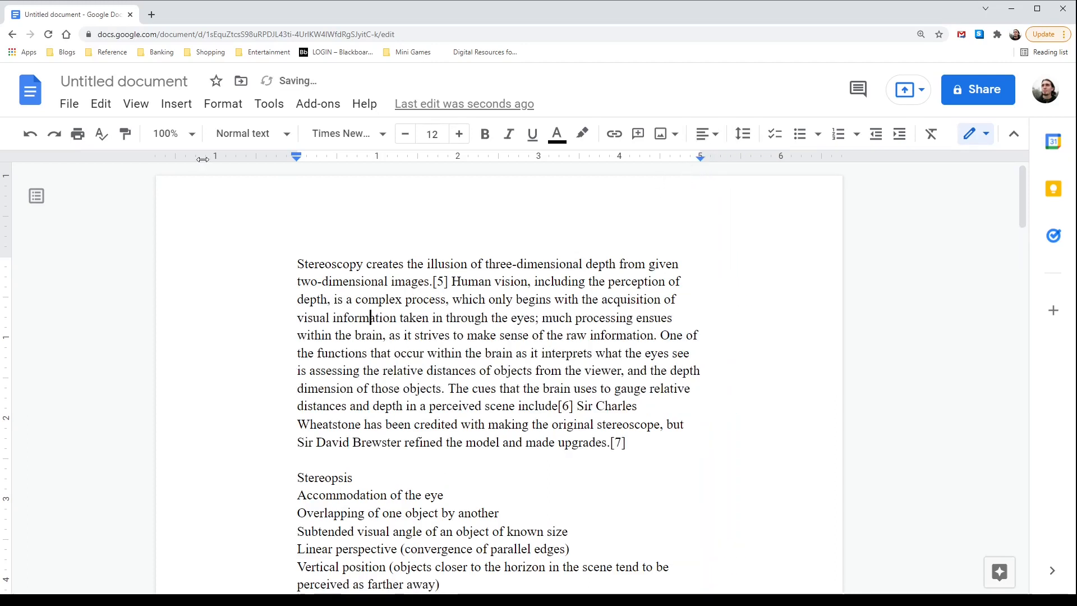
left_click(369, 317)
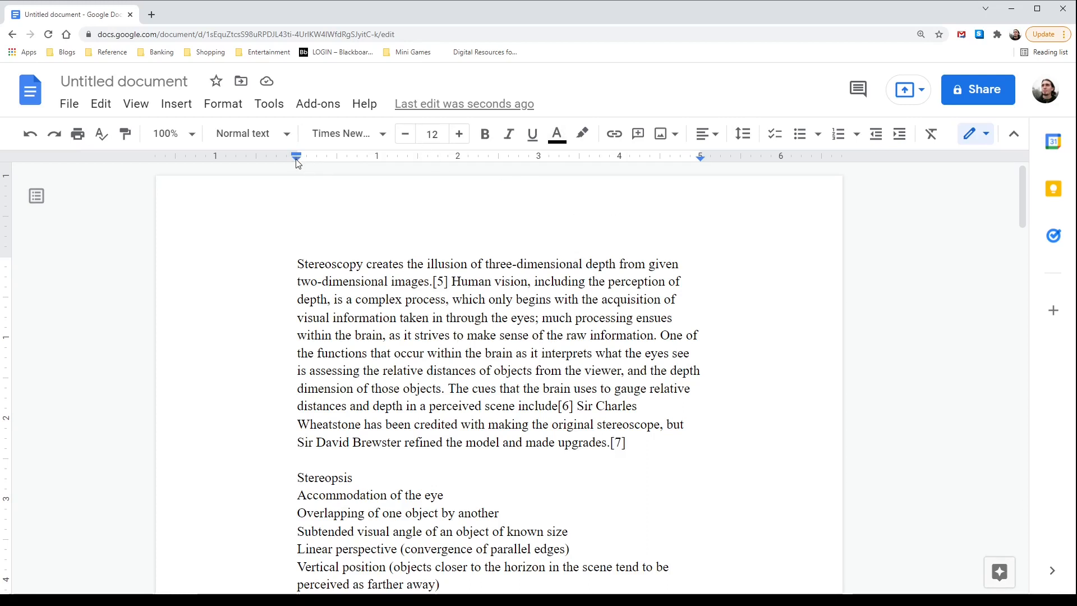
left_click_drag(297, 161, 236, 156)
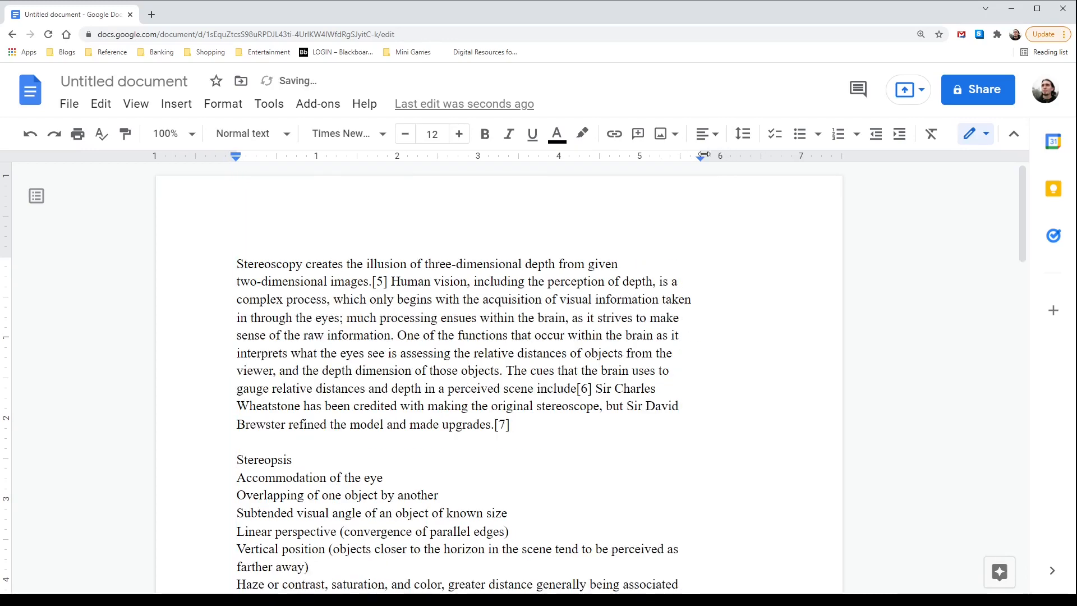
mouse_move(703, 154)
left_mouse_down()
mouse_move(807, 157)
mouse_move(762, 162)
left_mouse_up()
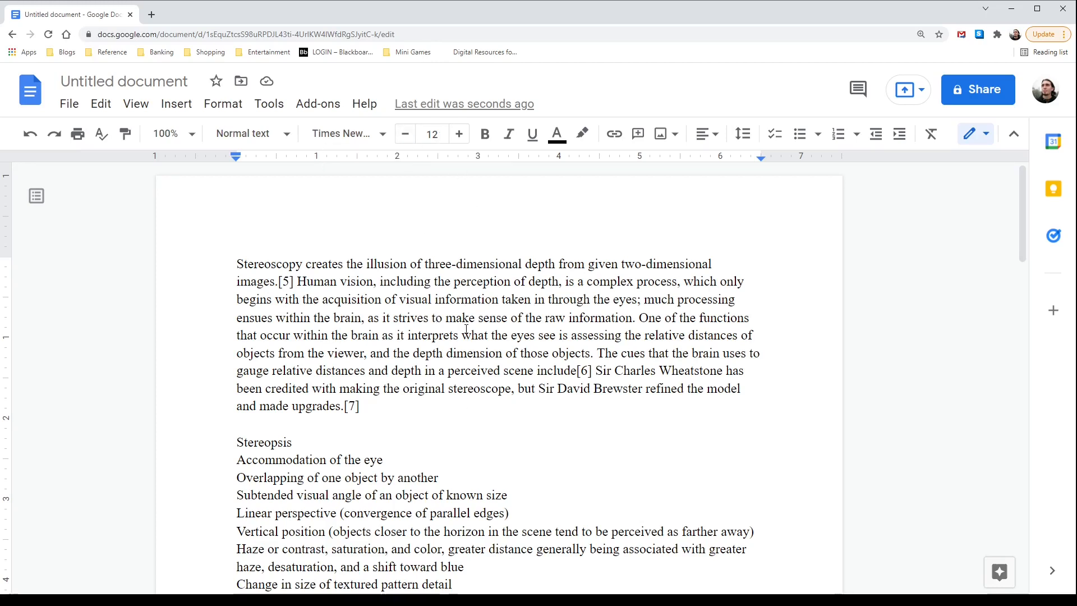
Step: Reduce the font size of the entire document to 8, and raise it to 10
key("ctrl+a")
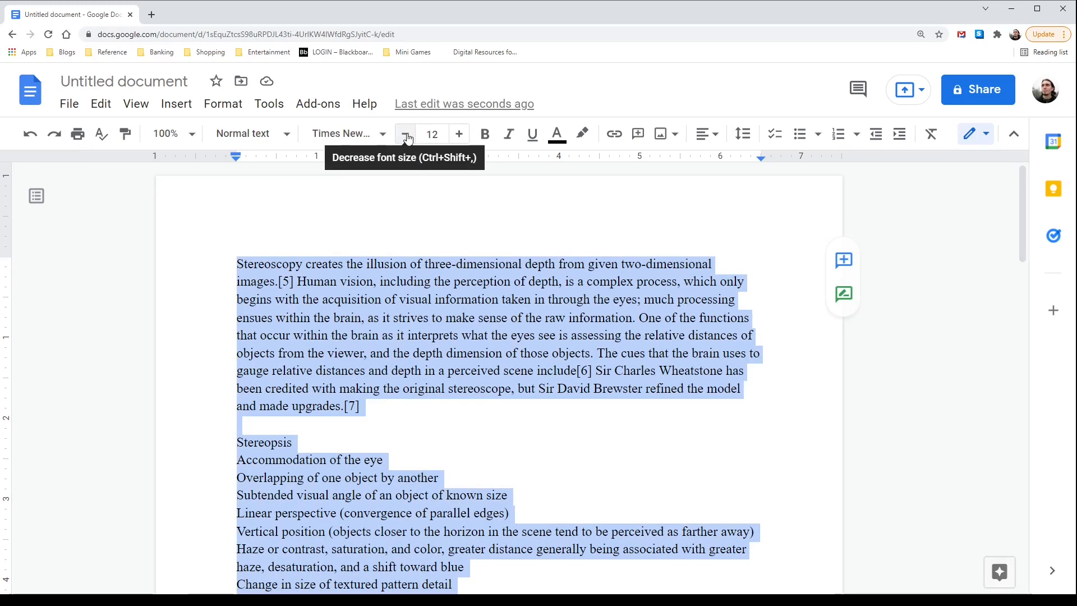
left_click(406, 135)
left_click(406, 136)
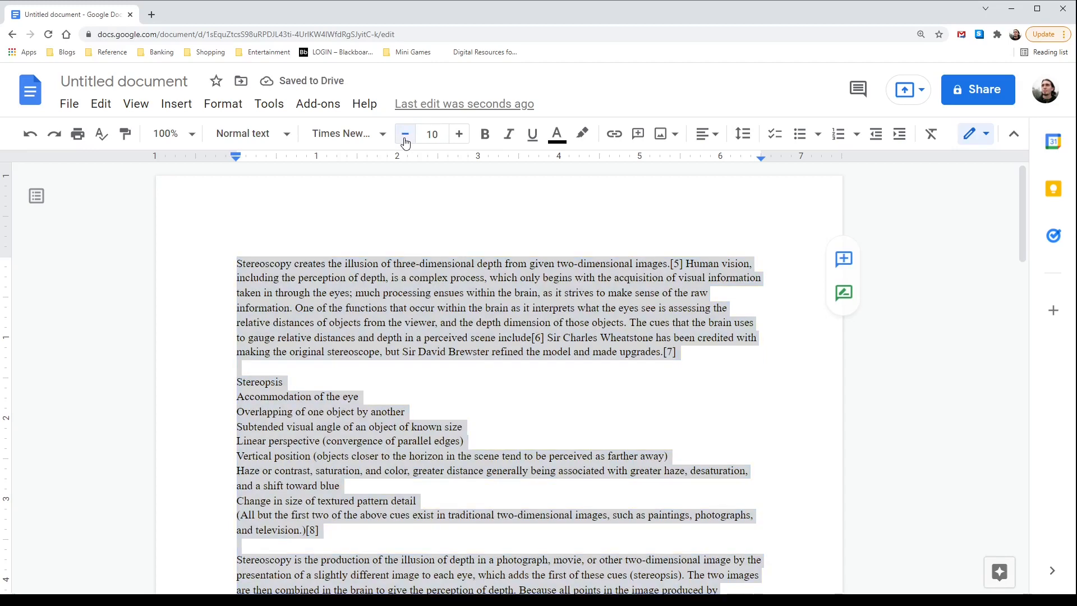
left_click(406, 136)
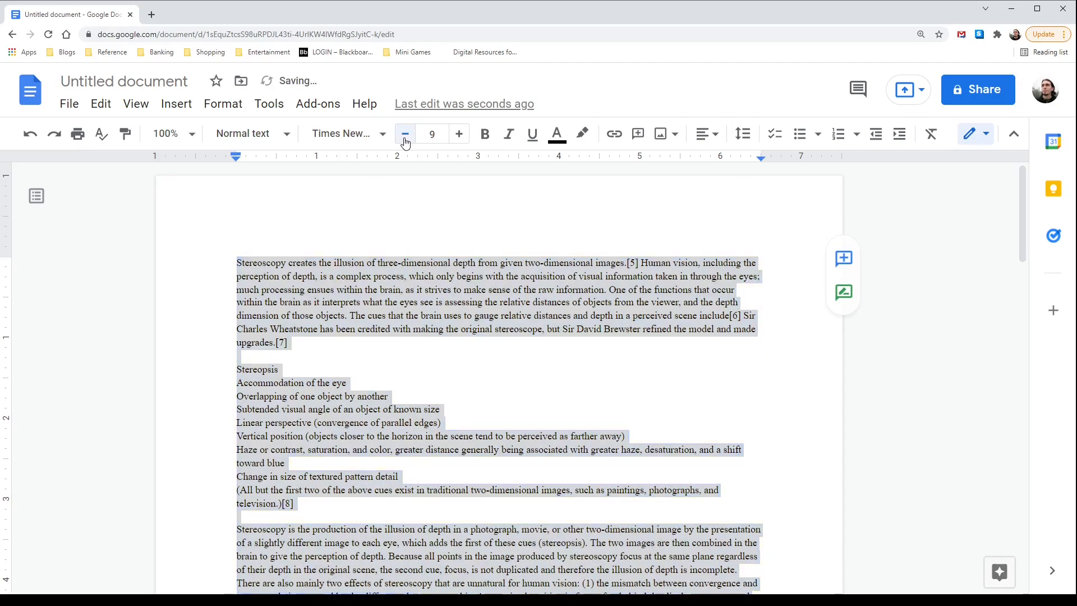
left_click(405, 136)
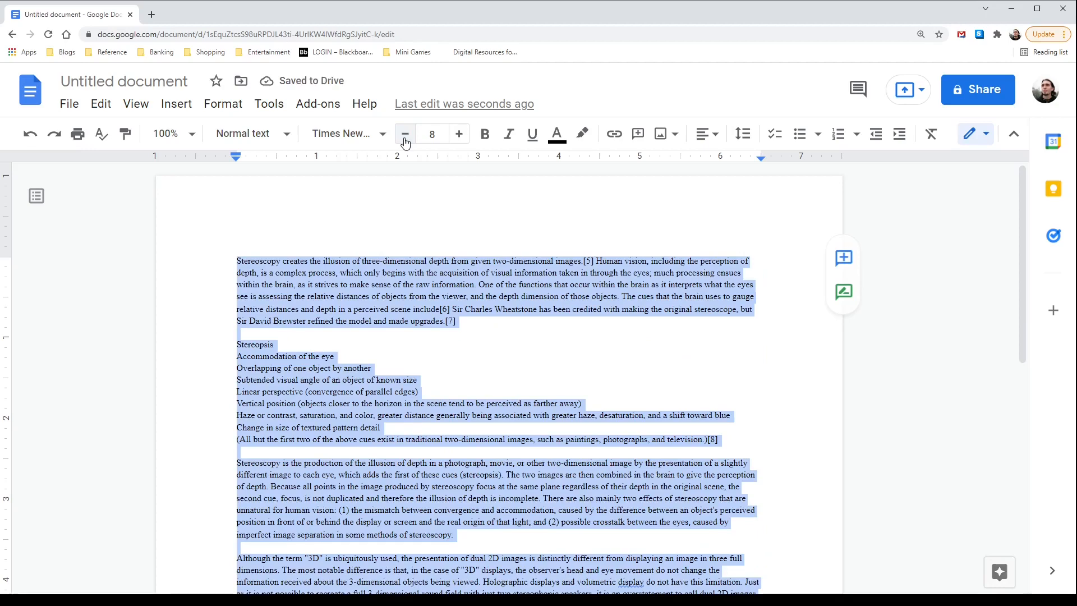
left_click(458, 137)
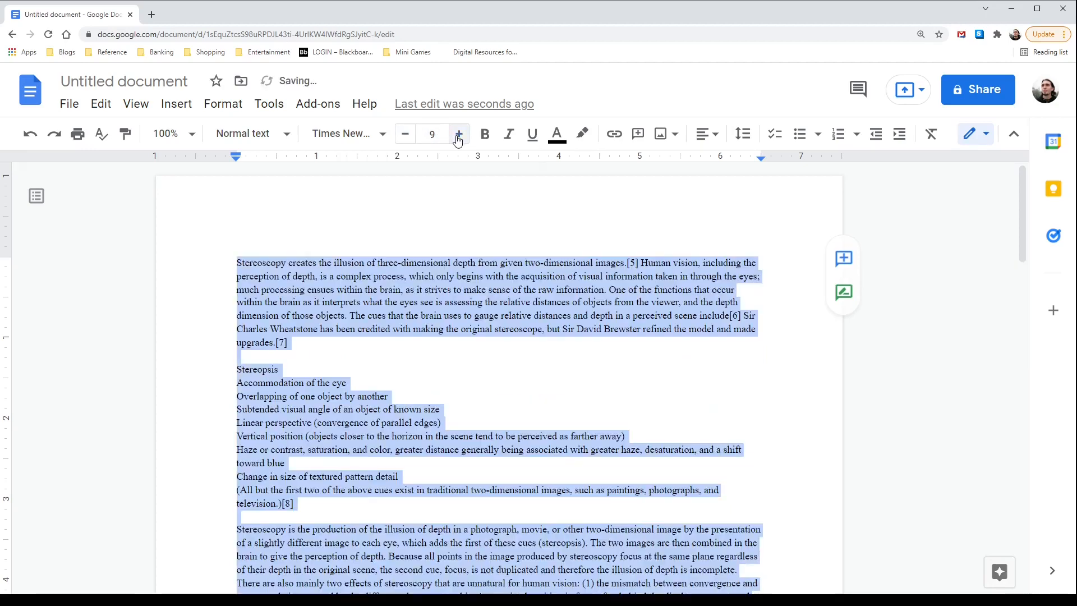
left_click(459, 137)
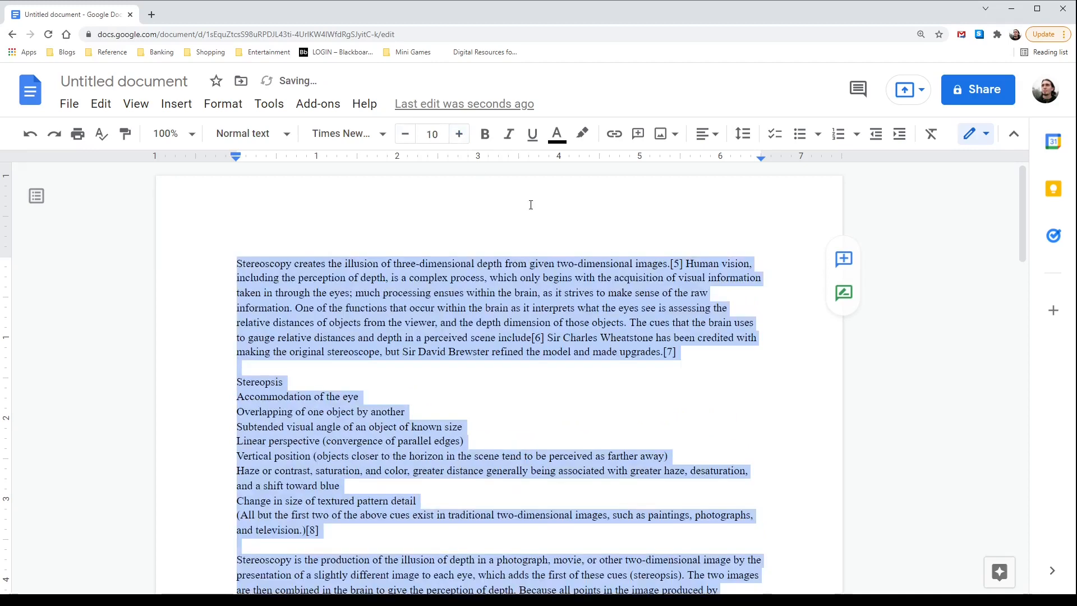
left_click(580, 278)
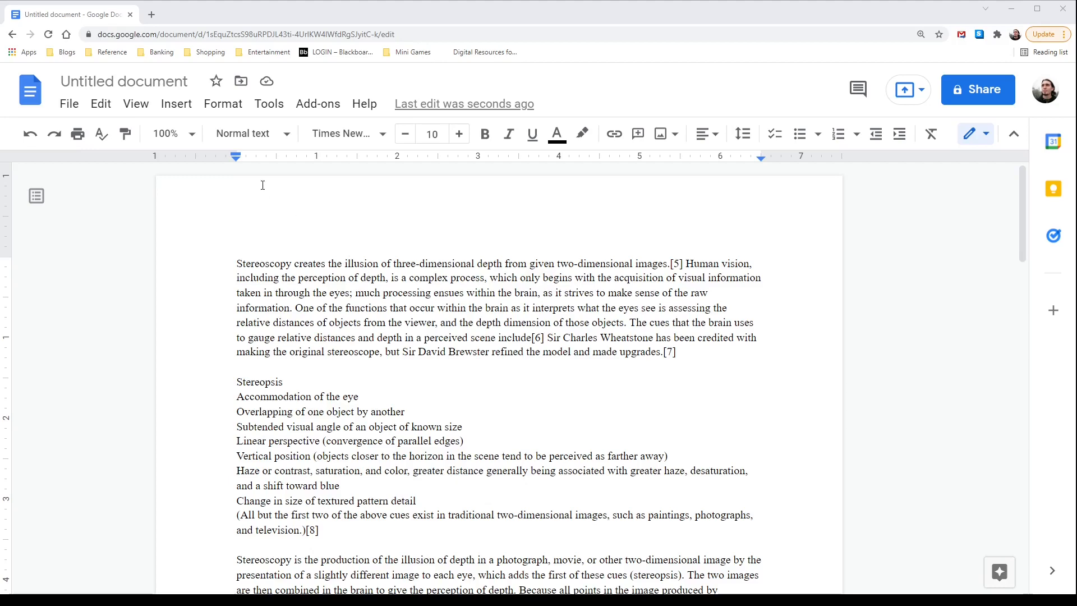
Step: Widen the left margin to about 2 inches and the right to about 2.25 inches, and return both to 1 inch
left_click_drag(235, 157, 316, 157)
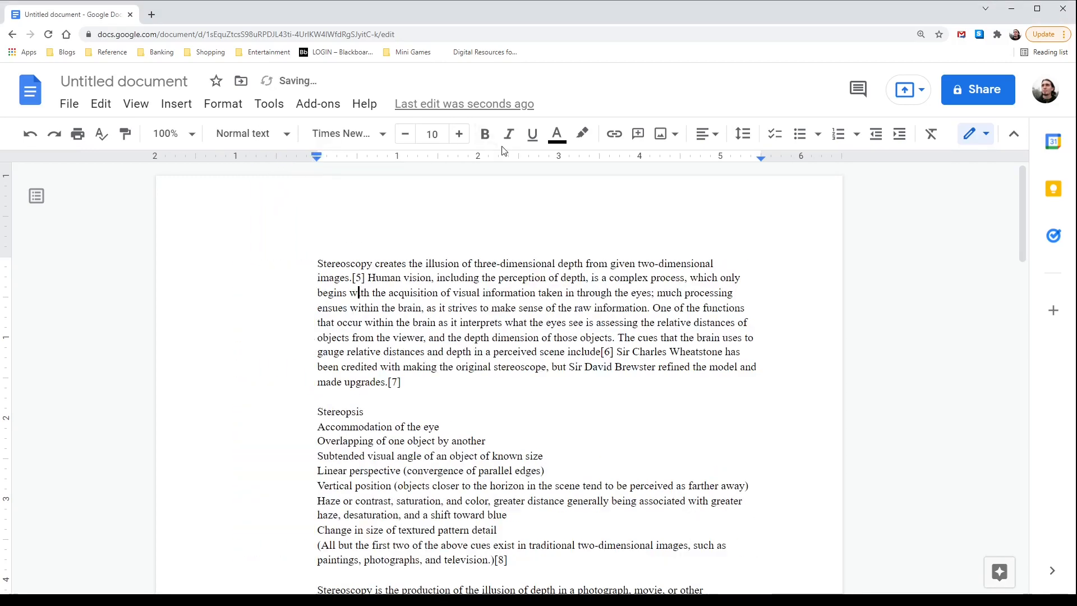
left_click_drag(760, 157, 661, 156)
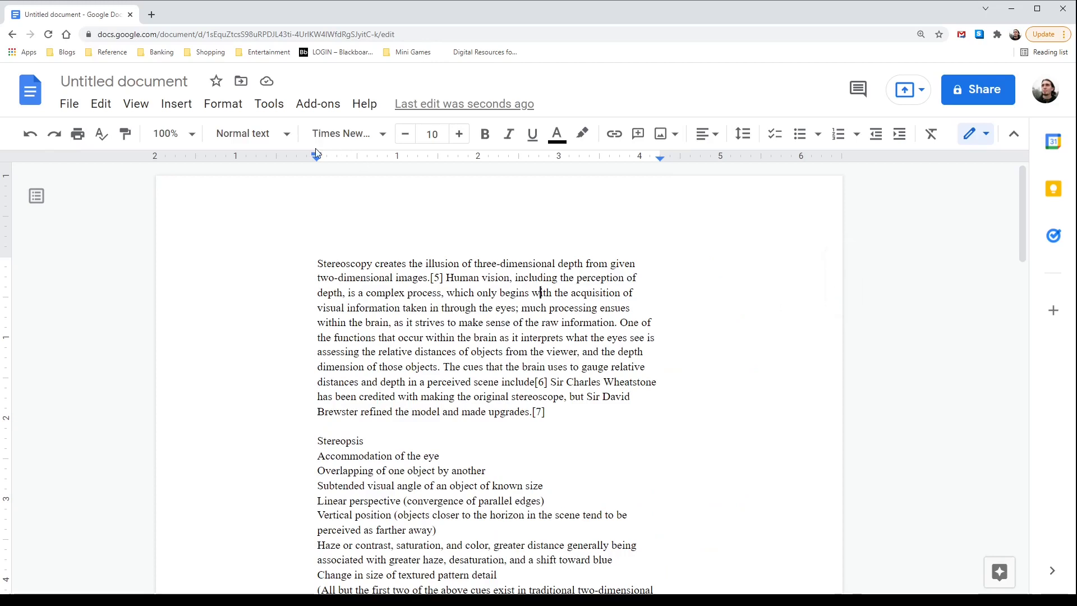
mouse_move(316, 152)
left_mouse_down()
mouse_move(235, 156)
mouse_move(258, 163)
left_mouse_up()
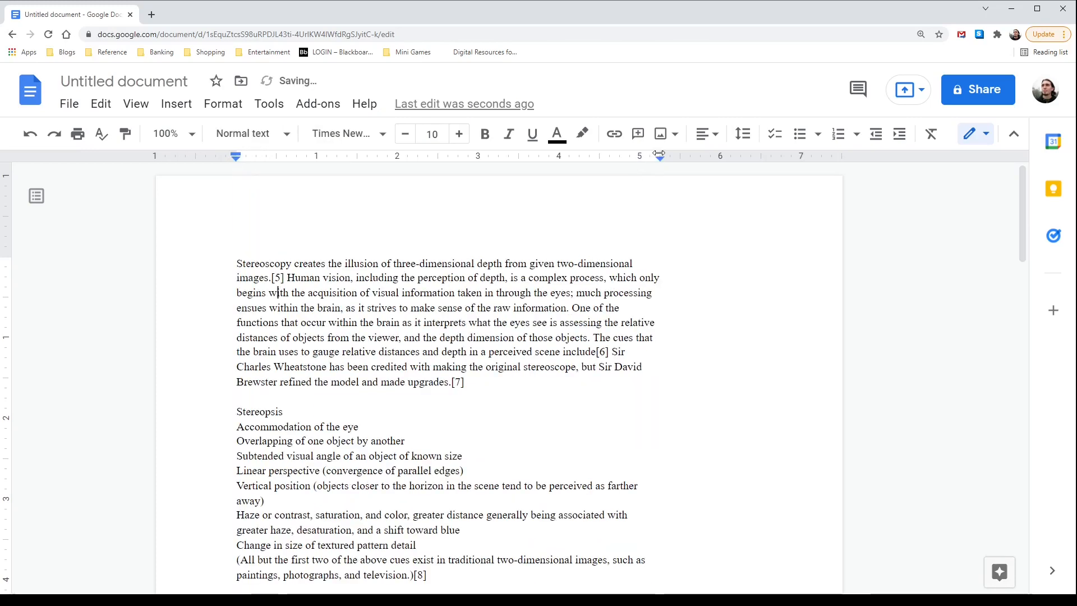
mouse_move(659, 158)
left_mouse_down()
mouse_move(756, 156)
mouse_move(758, 165)
left_mouse_up()
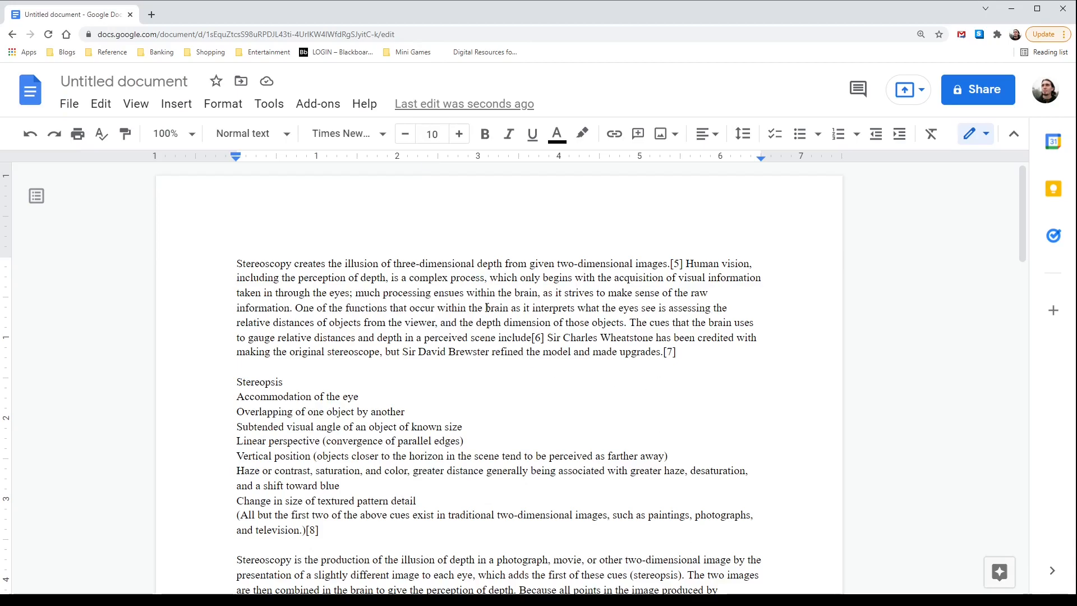
Step: Lay out the document text in two columns through the detailed column options, with 0.5-inch spacing and no line between them
scroll(493, 312, "down", 7)
scroll(493, 312, "up", 7)
scroll(493, 312, "down", 4)
scroll(493, 312, "down", 5)
scroll(493, 312, "up", 9)
left_click(583, 279)
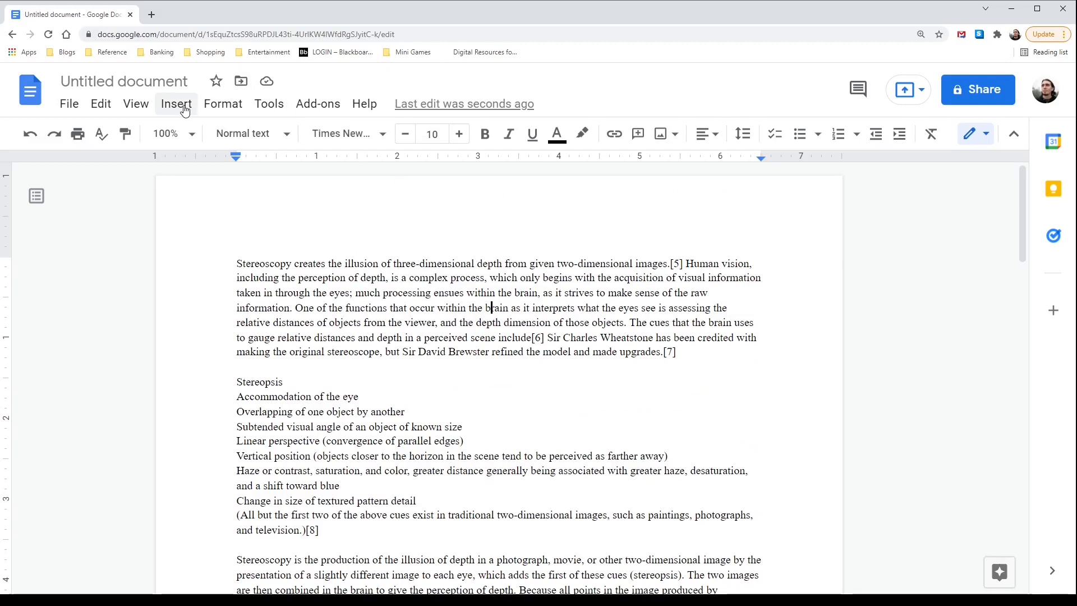
left_click(212, 110)
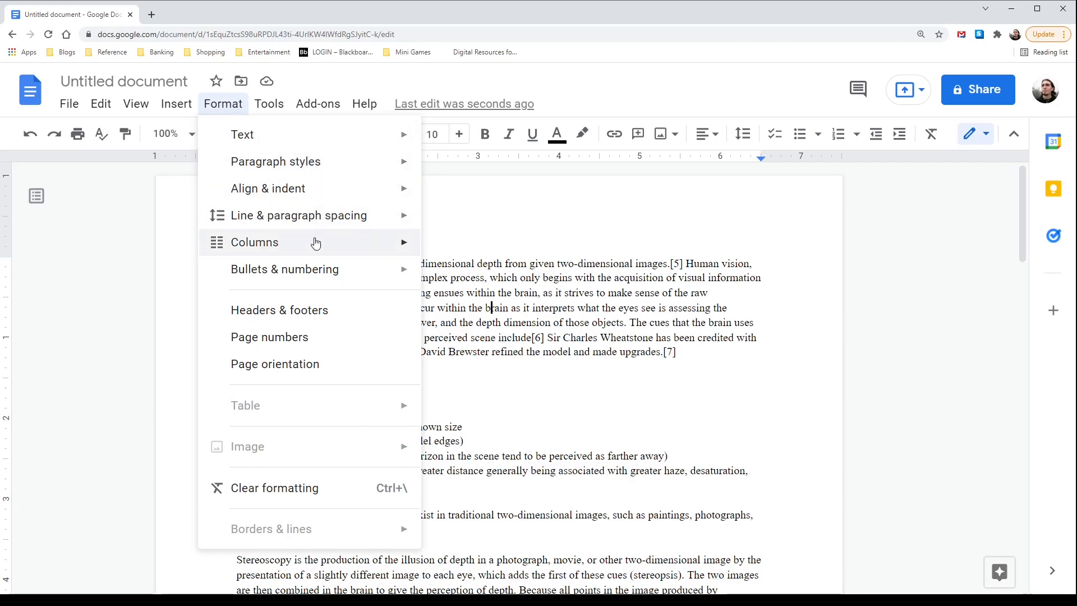
mouse_move(318, 242)
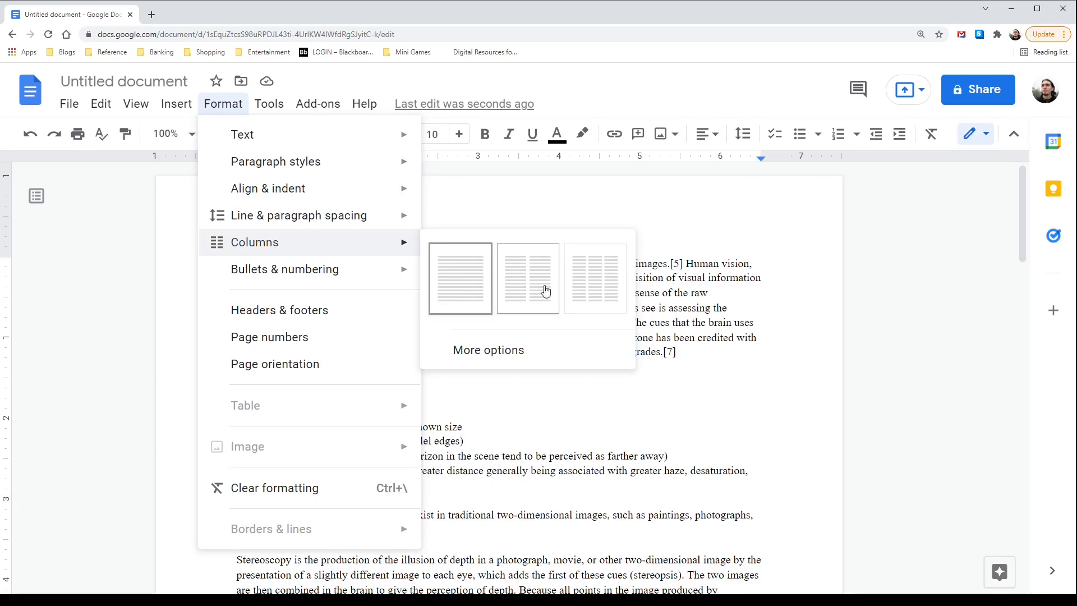
left_click(488, 352)
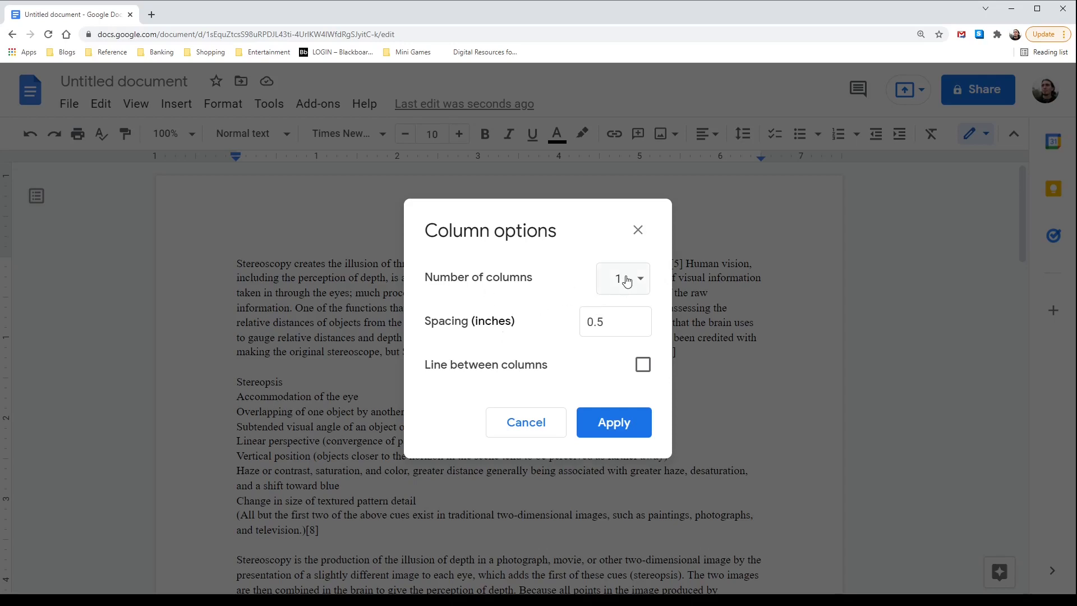
left_click(639, 287)
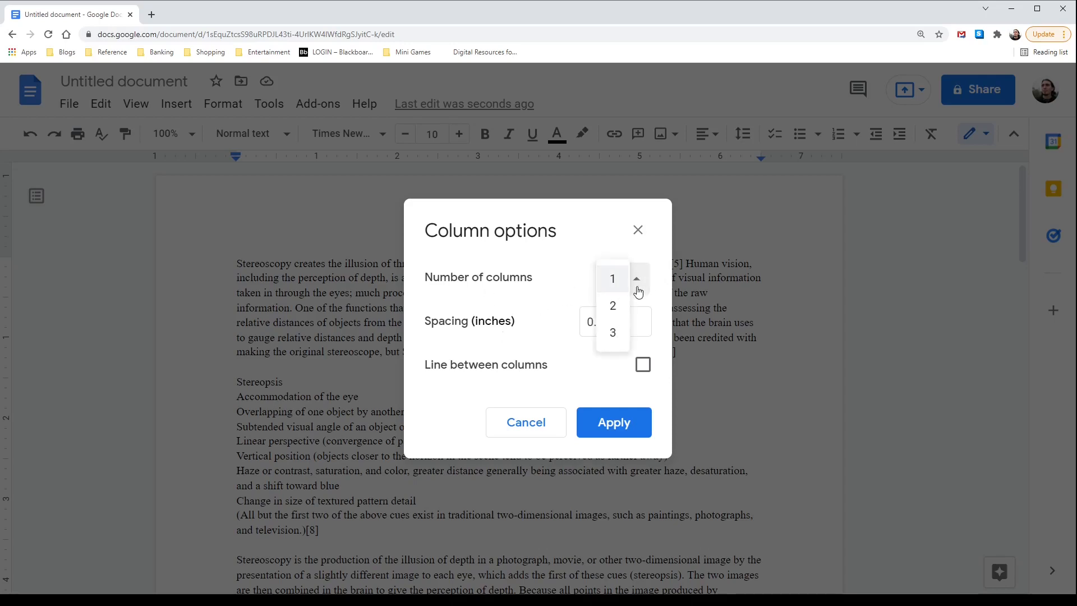
left_click(613, 309)
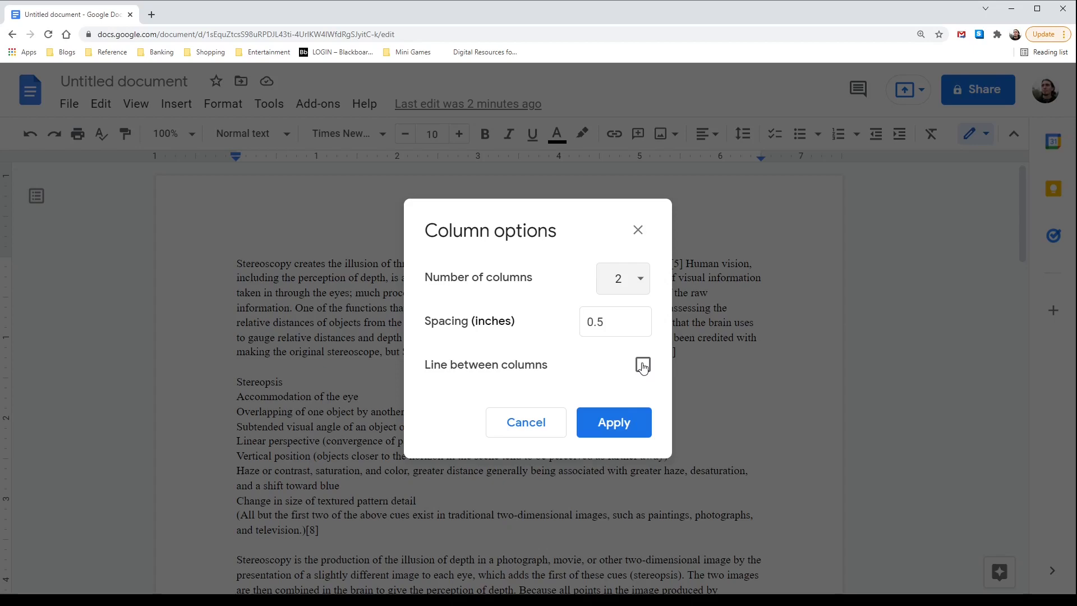
left_click(619, 422)
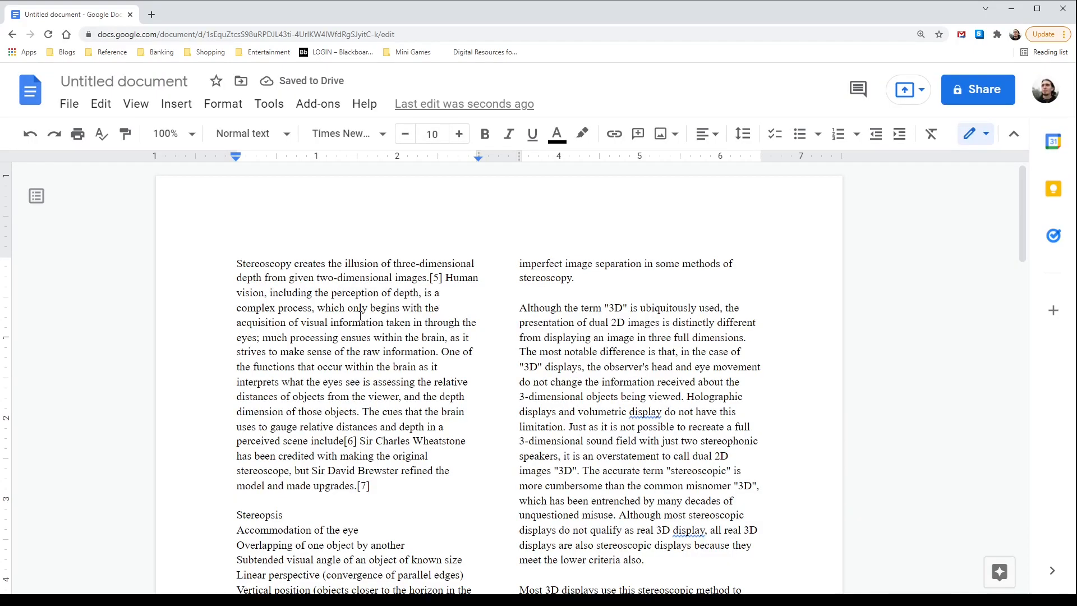
Step: Examine how the text flows through the two columns on the first page and onto the second page
scroll(473, 310, "down", 1)
scroll(486, 304, "down", 1)
scroll(486, 305, "up", 2)
scroll(317, 339, "down", 3)
scroll(318, 338, "down", 3)
scroll(402, 405, "down", 3)
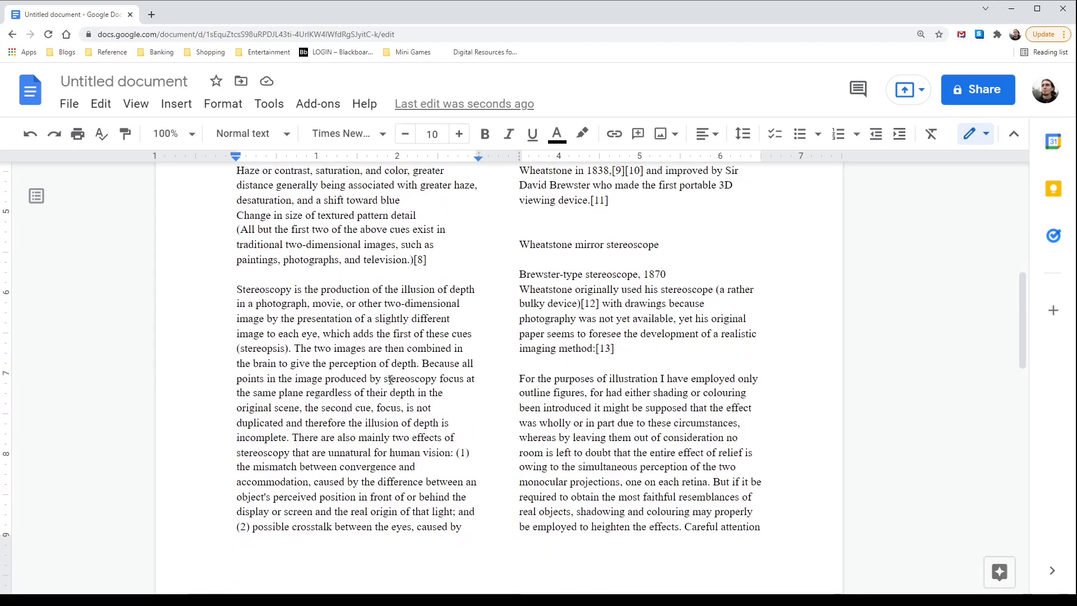
scroll(402, 405, "down", 1)
scroll(401, 405, "up", 10)
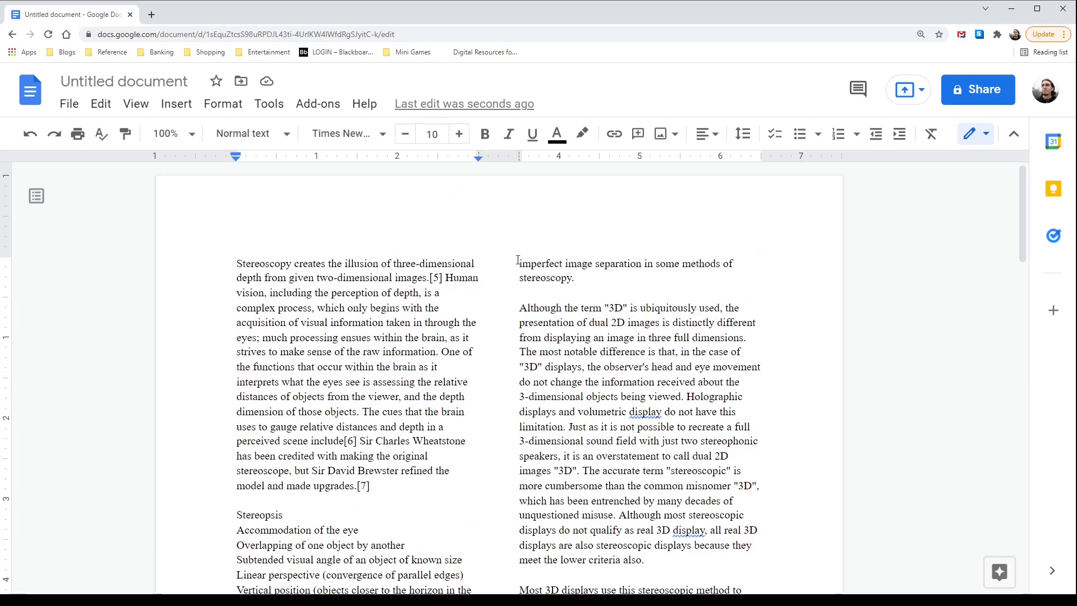
scroll(663, 264, "down", 9)
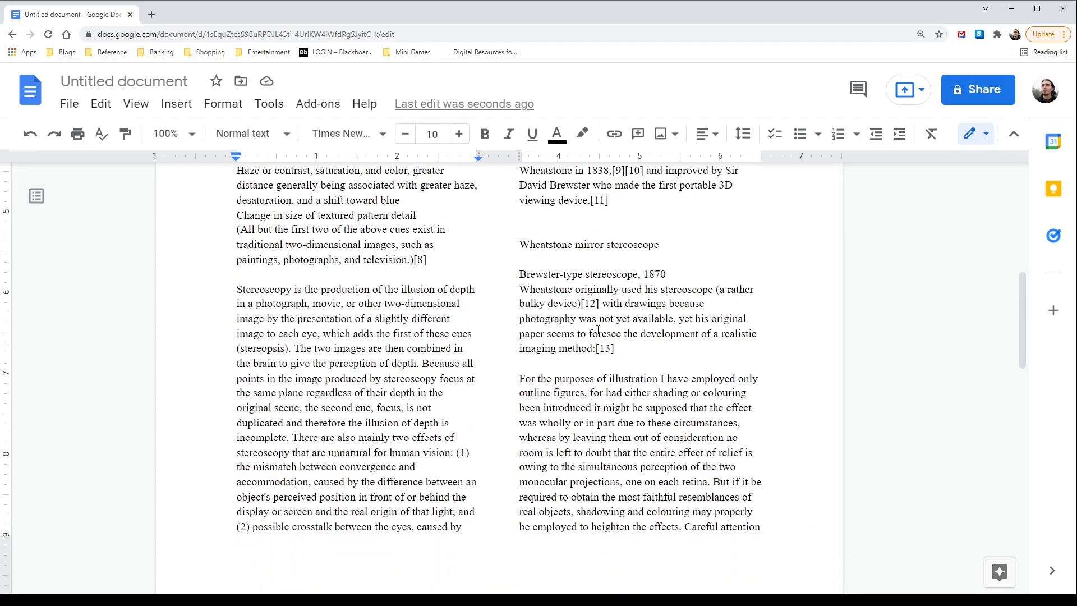
scroll(597, 510, "down", 6)
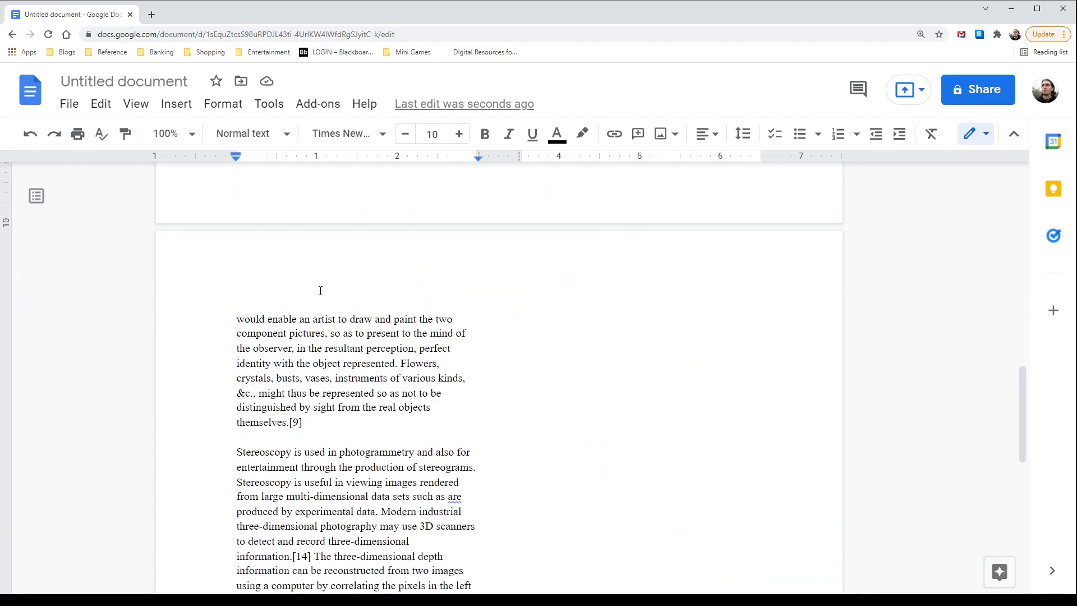
scroll(322, 417, "up", 15)
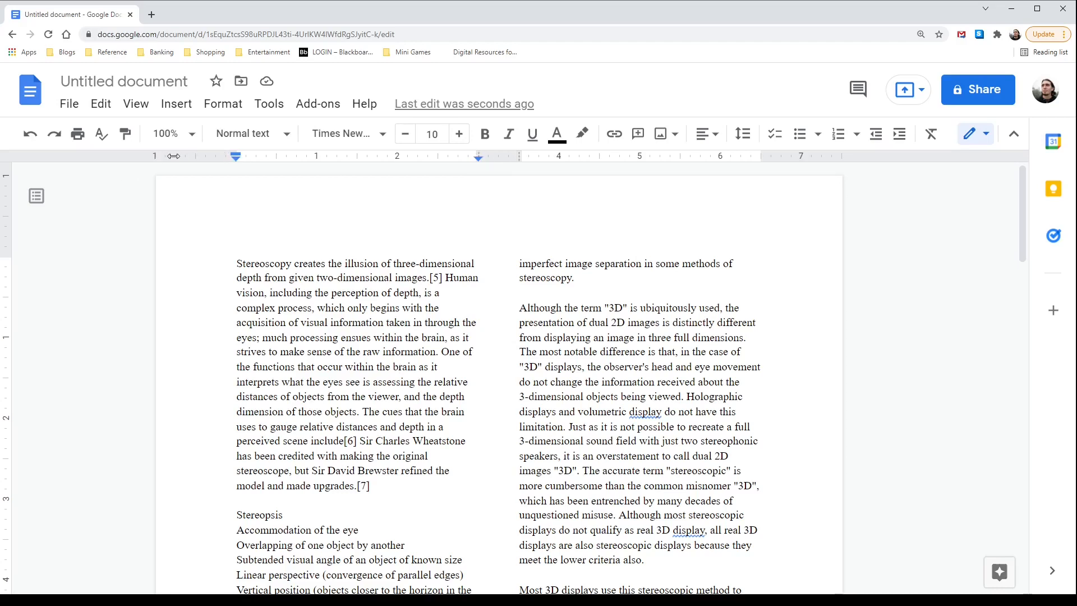
Step: Reduce the left and right page margins to about 0.75 inch each and the top margin to about 0.8 inch
left_click_drag(235, 152, 216, 152)
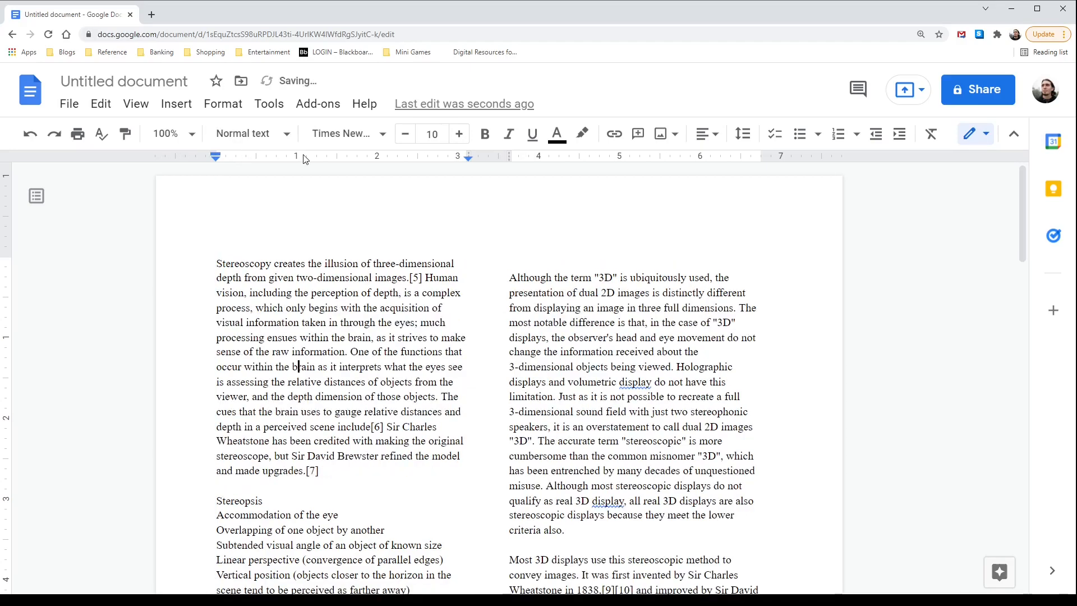
left_click_drag(761, 155, 786, 156)
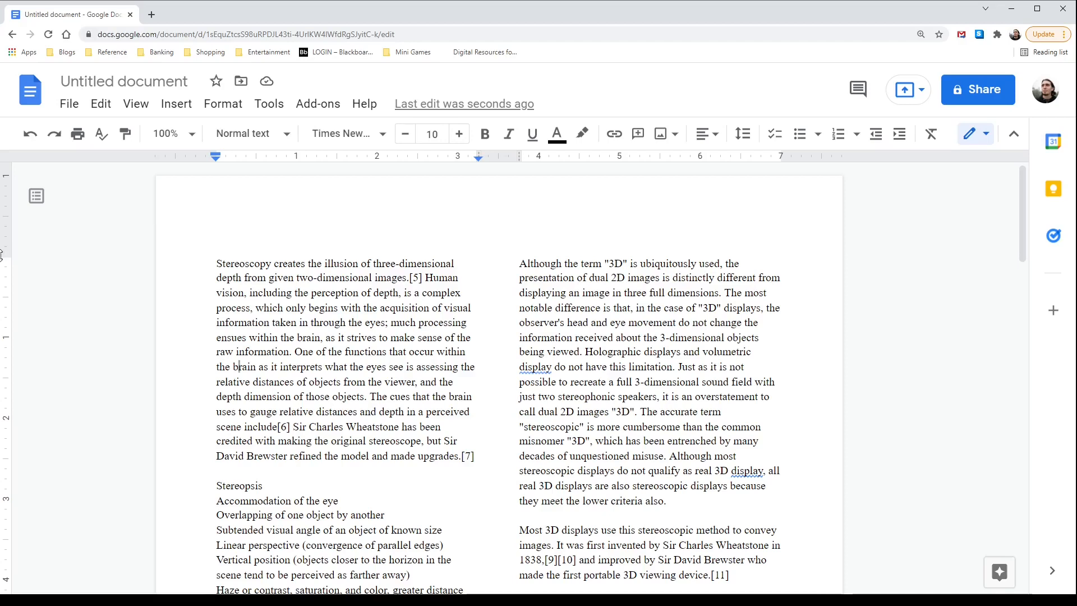
left_click_drag(8, 258, 7, 242)
left_click_drag(8, 239, 7, 240)
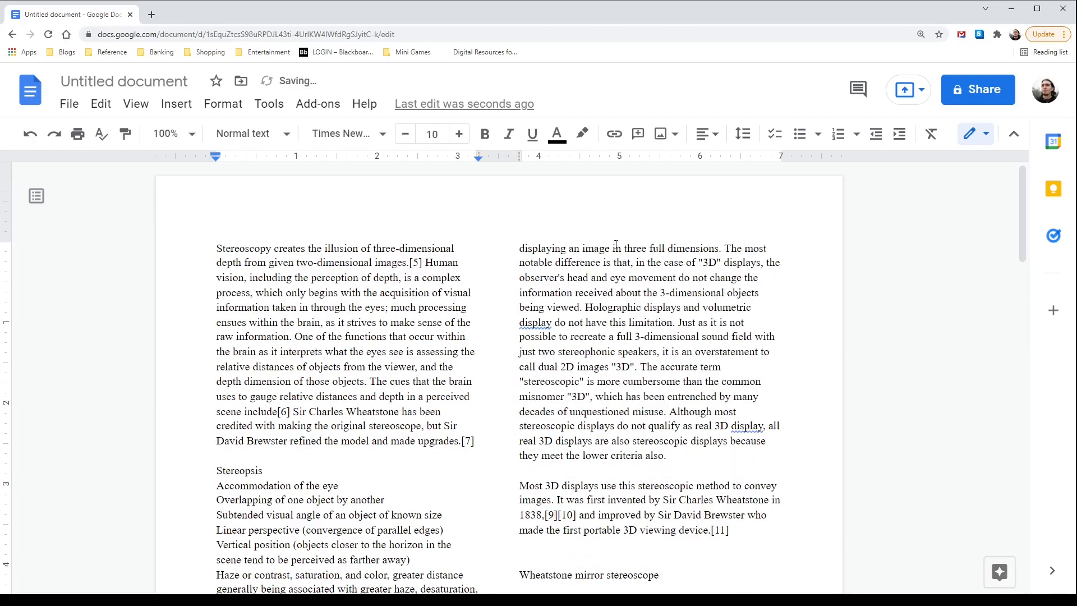
Step: Reduce the page's bottom margin to about 0.7 inch
scroll(489, 275, "down", 10)
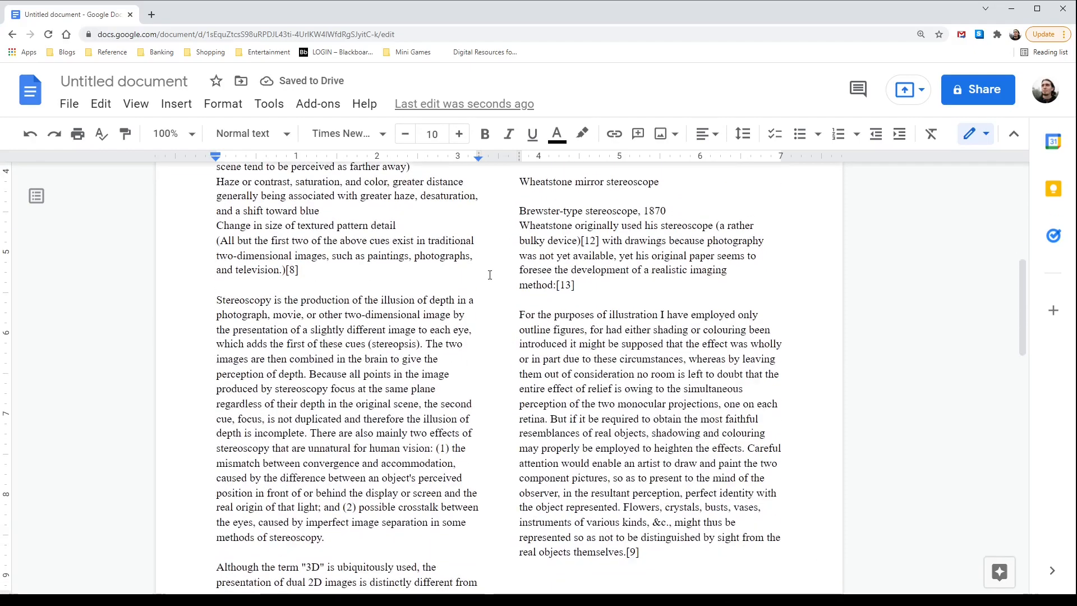
scroll(490, 275, "down", 1)
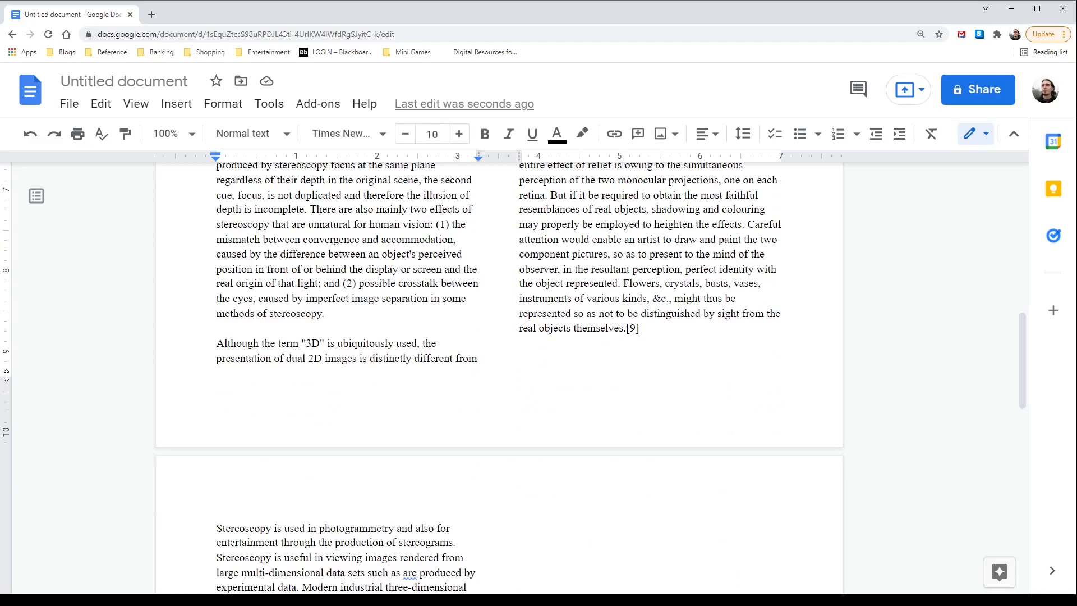
left_click_drag(6, 376, 6, 371)
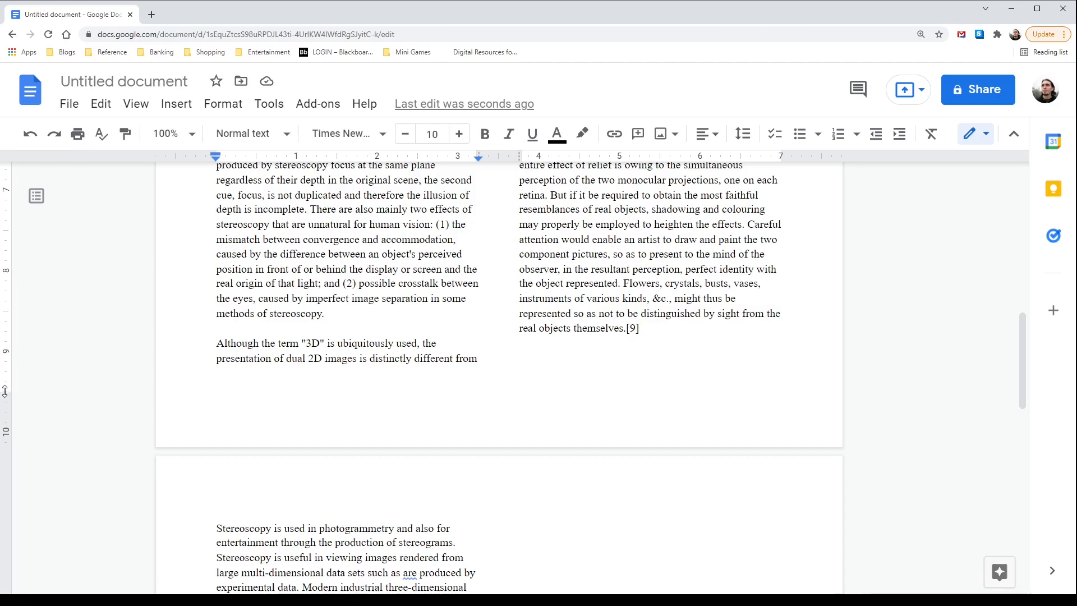
left_click_drag(5, 395, 5, 408)
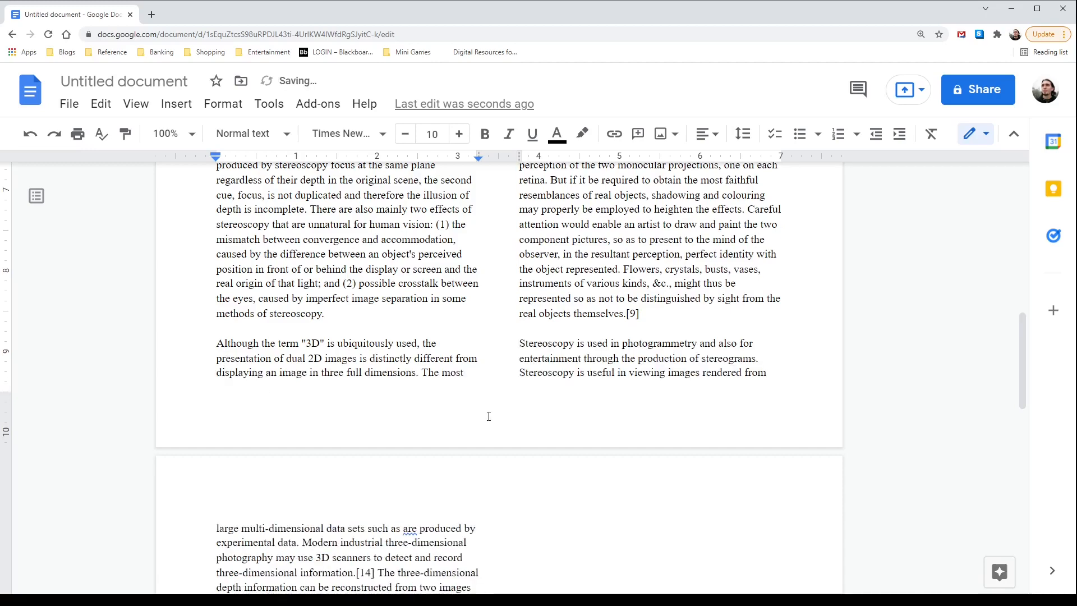
Step: Delete the extra blank line above "Wheatstone mirror stereoscope" in the second column
scroll(414, 421, "up", 2)
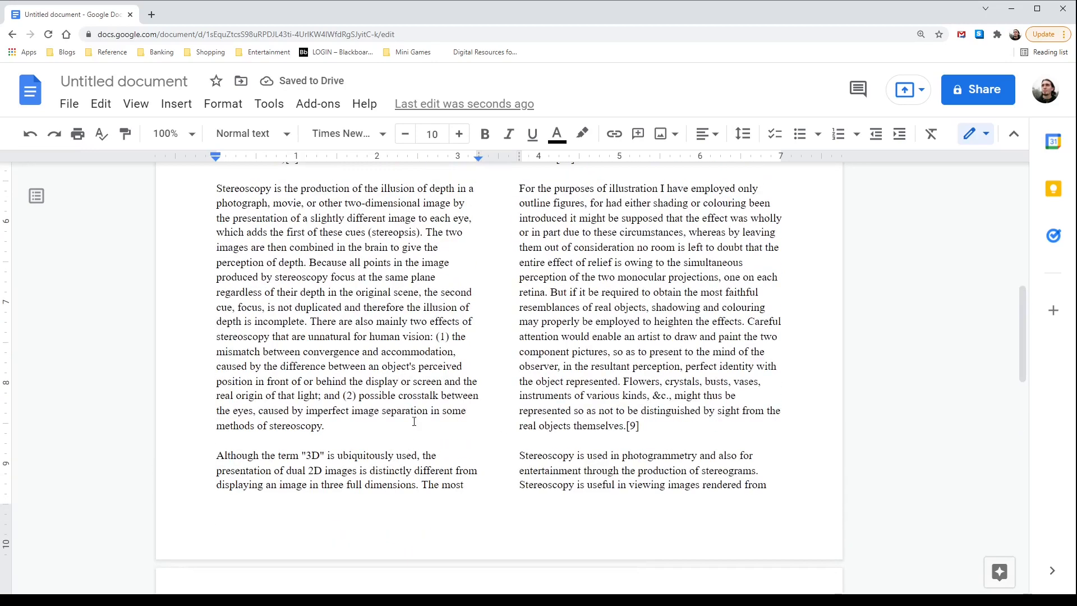
scroll(414, 421, "up", 5)
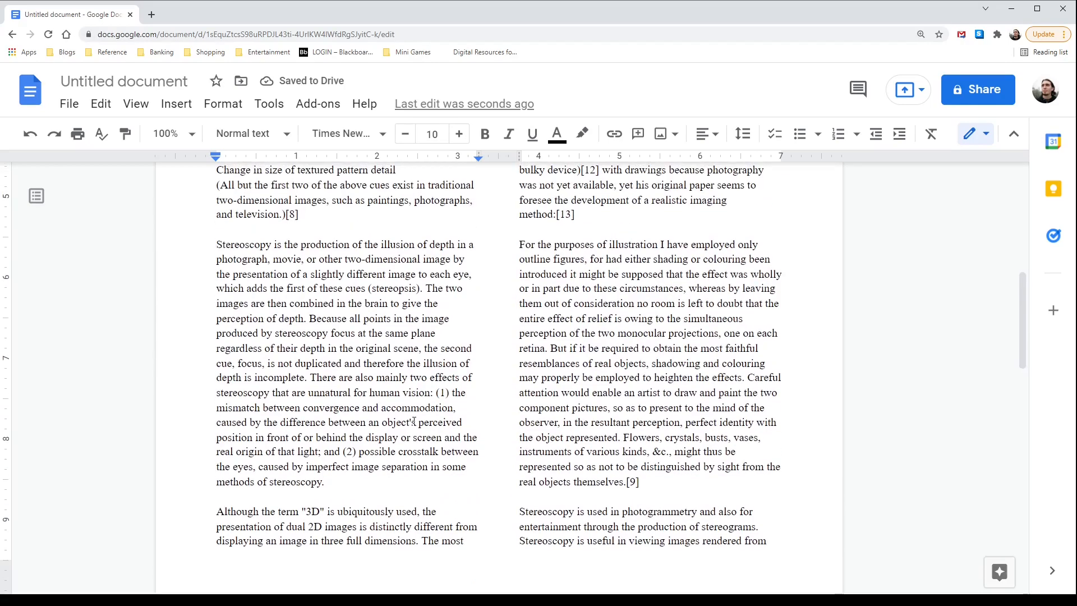
scroll(414, 421, "up", 3)
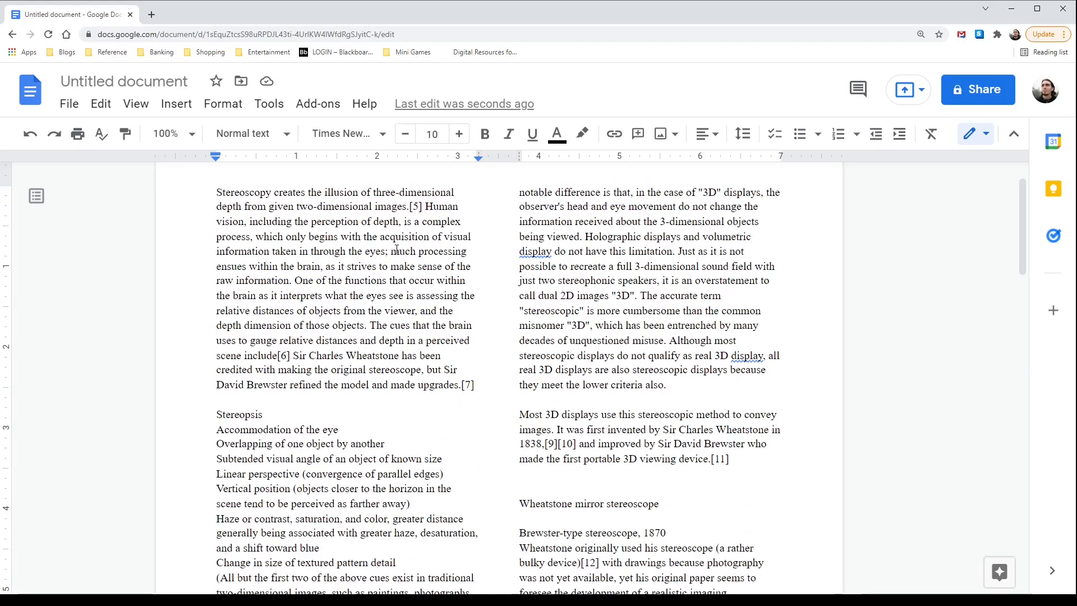
scroll(466, 318, "up", 1)
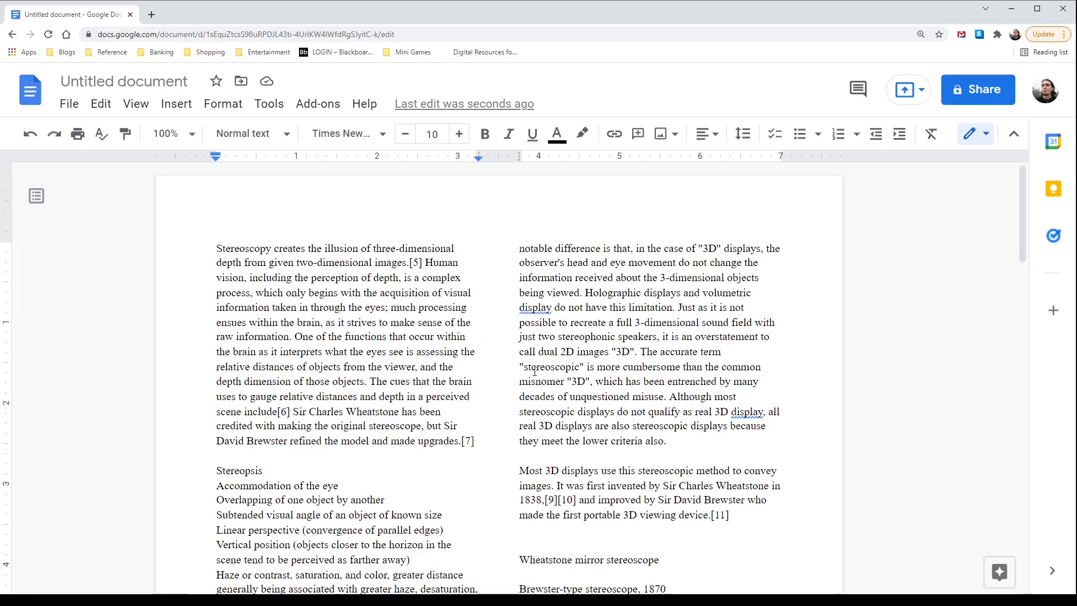
scroll(238, 176, "down", 6)
scroll(482, 285, "down", 3)
scroll(482, 285, "up", 6)
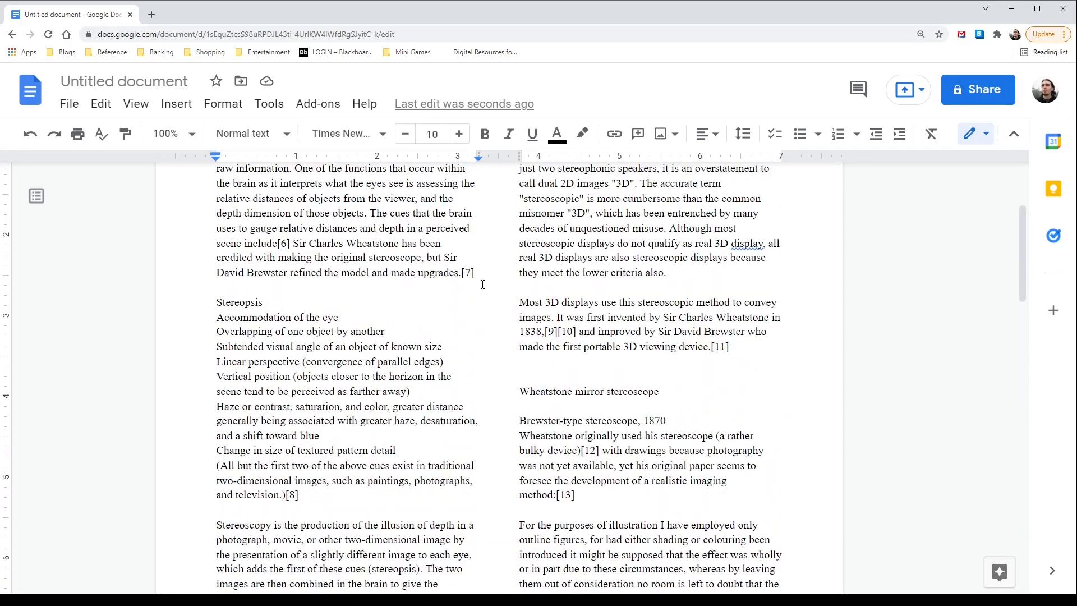
scroll(549, 392, "up", 1)
left_click(543, 439)
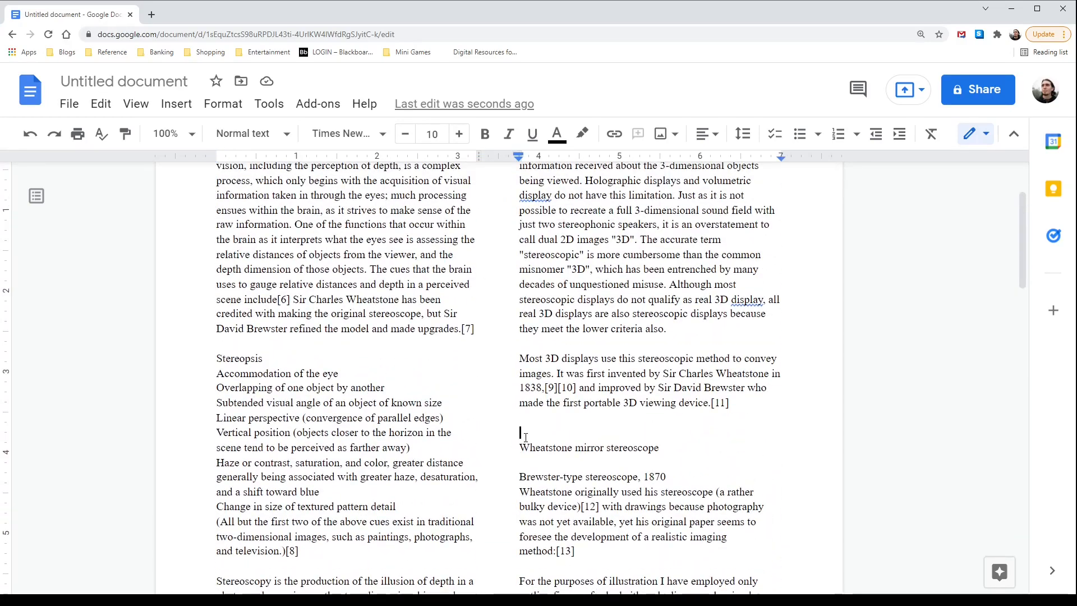
key("BackSpace")
Step: Review the finished two-column document with its reduced margins, from the start of page one to the end of page two
scroll(585, 415, "up", 2)
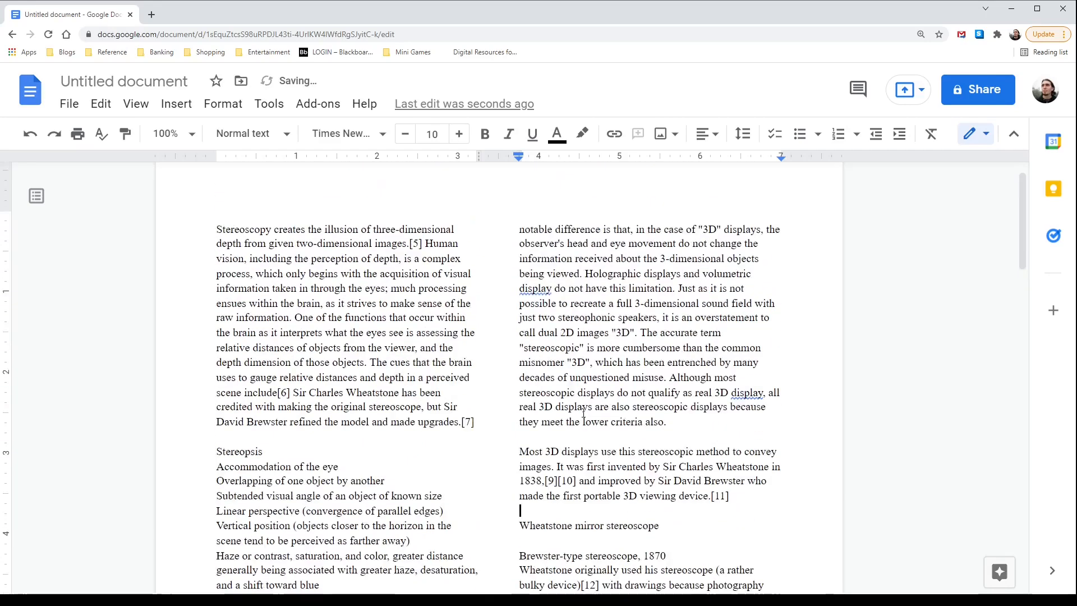
scroll(393, 390, "down", 2)
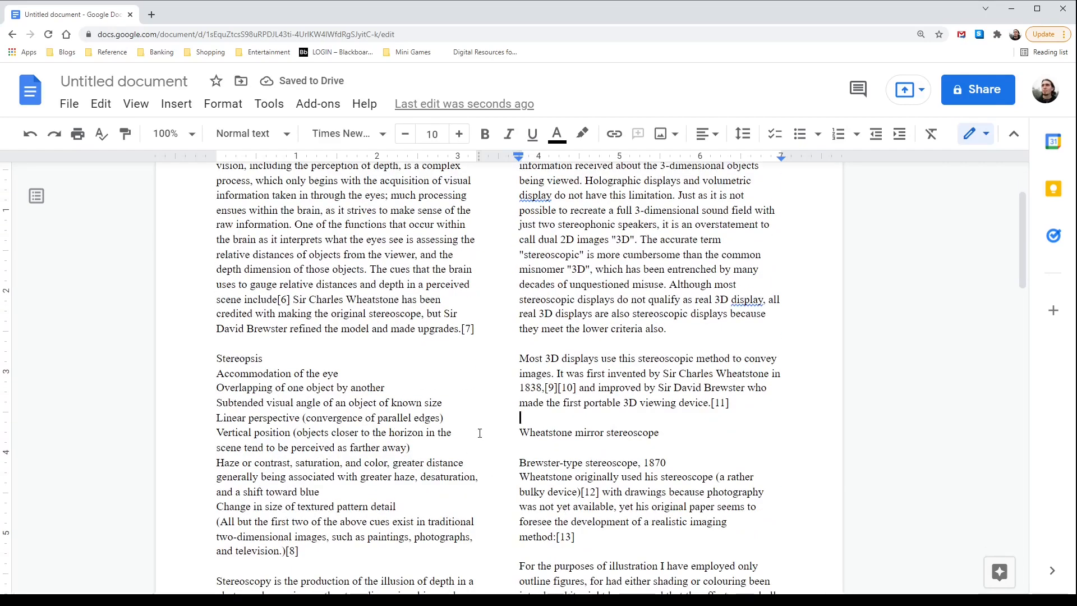
scroll(468, 357, "up", 2)
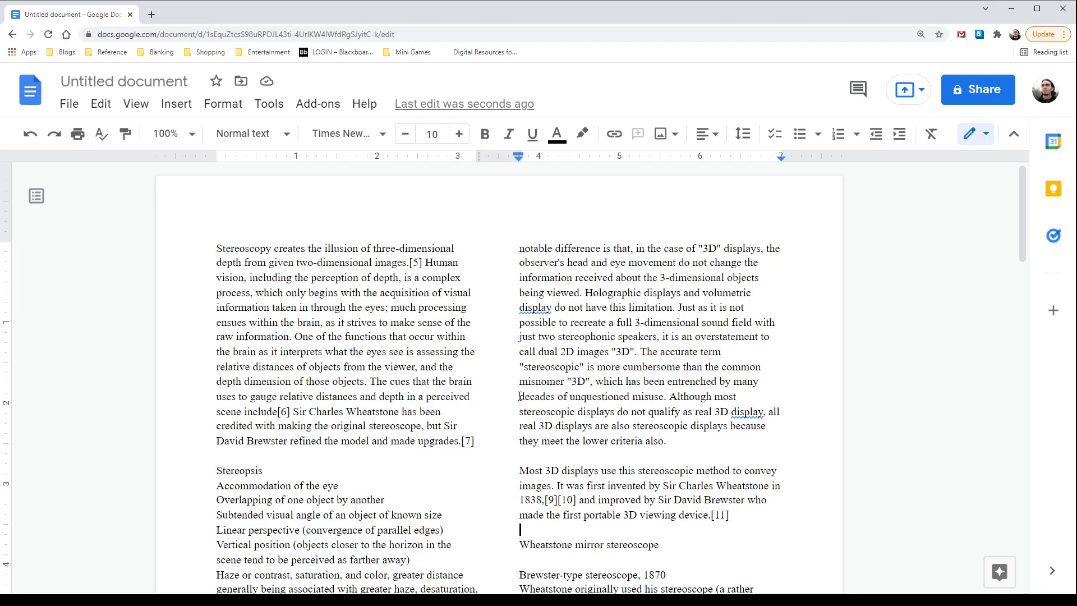
left_click(611, 337)
scroll(612, 337, "down", 10)
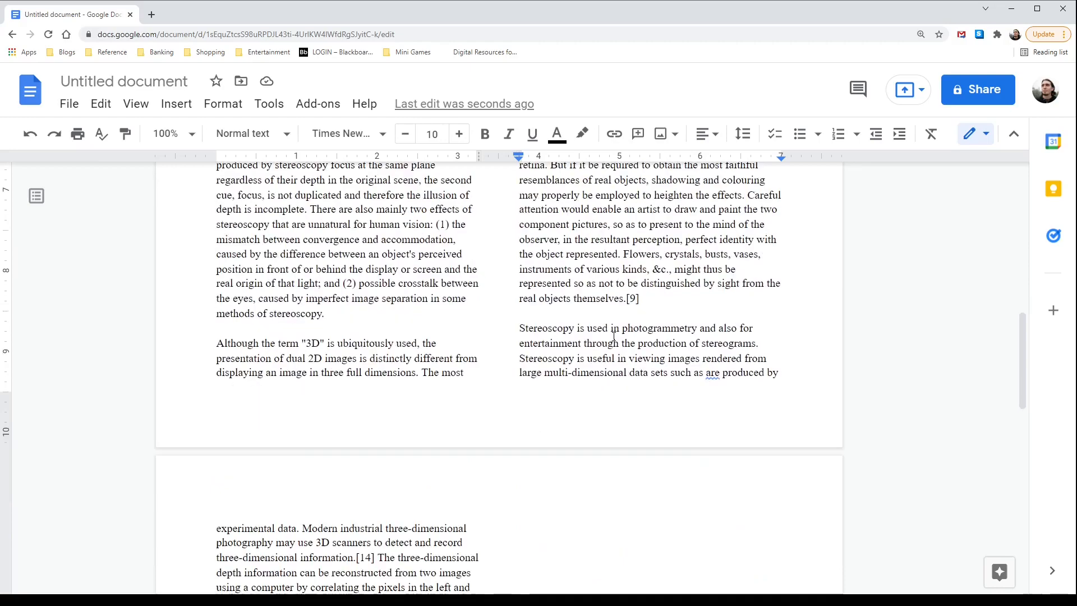
scroll(614, 337, "up", 8)
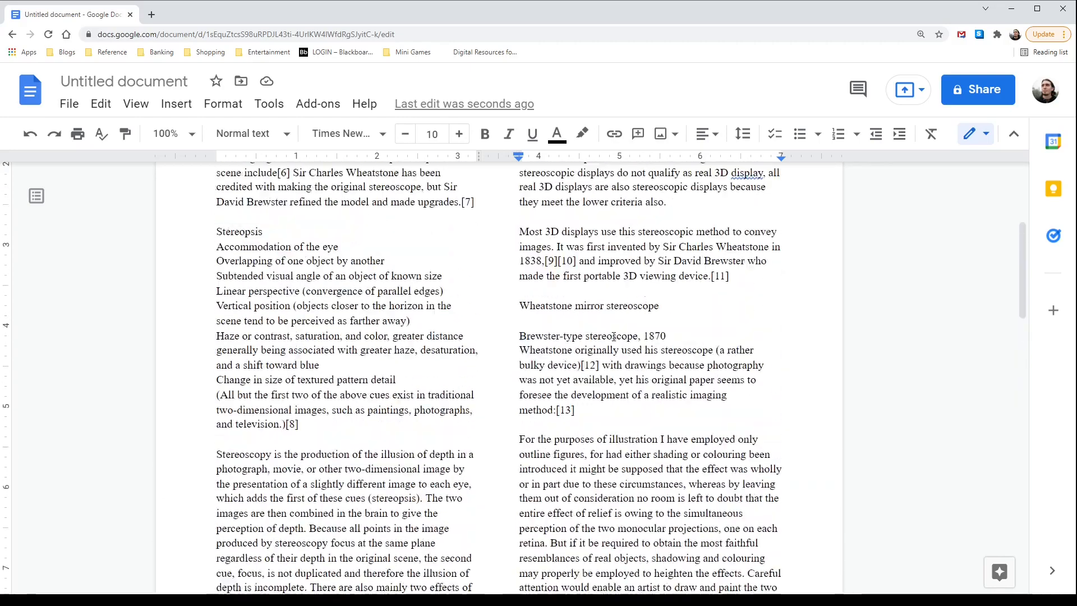
scroll(614, 336, "up", 2)
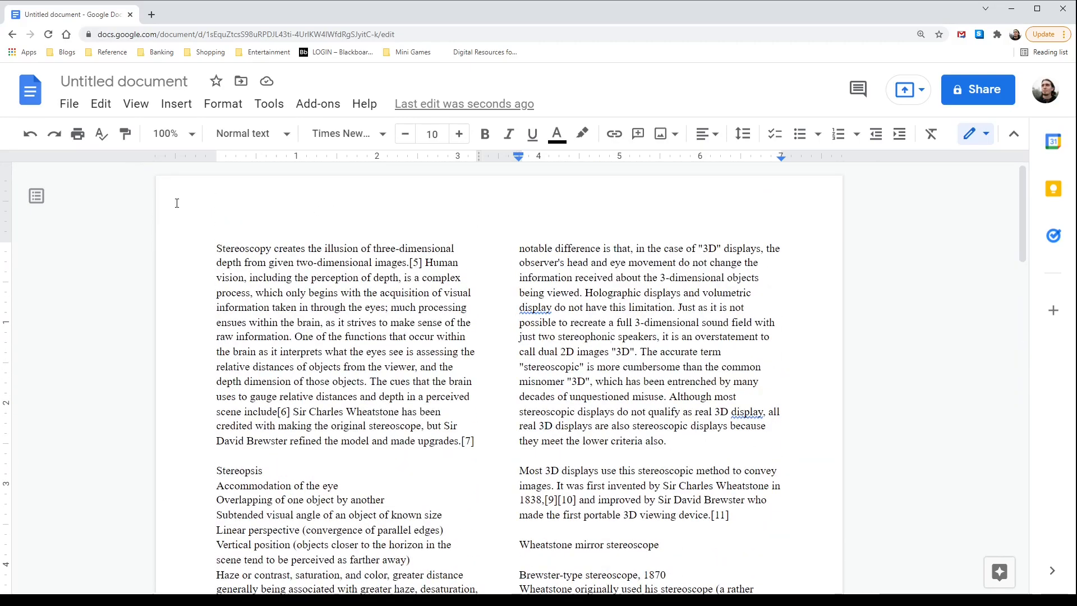
scroll(504, 422, "down", 4)
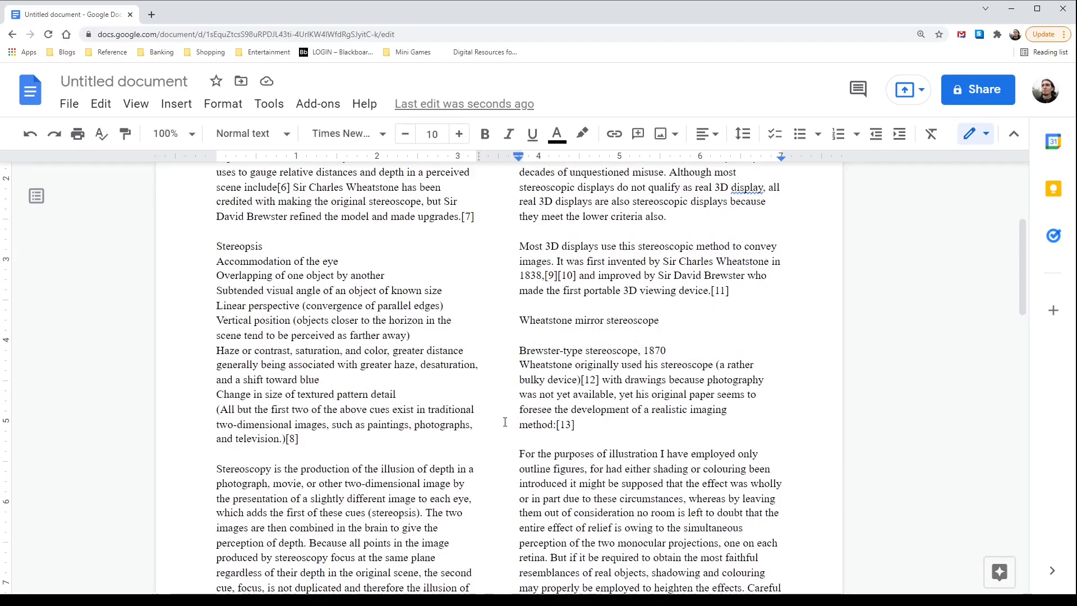
scroll(557, 351, "down", 14)
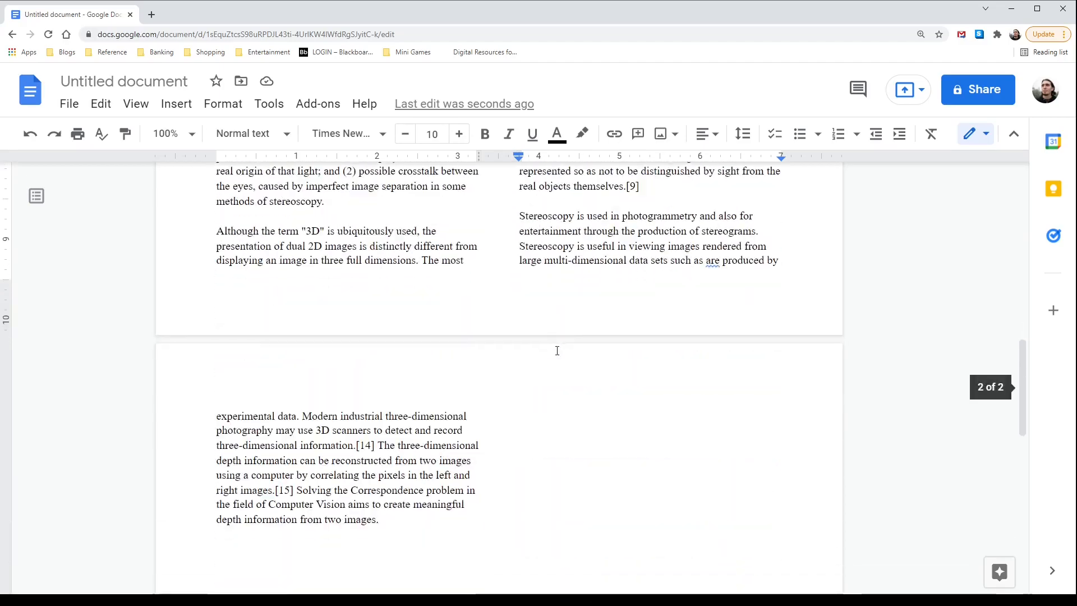
scroll(401, 436, "up", 10)
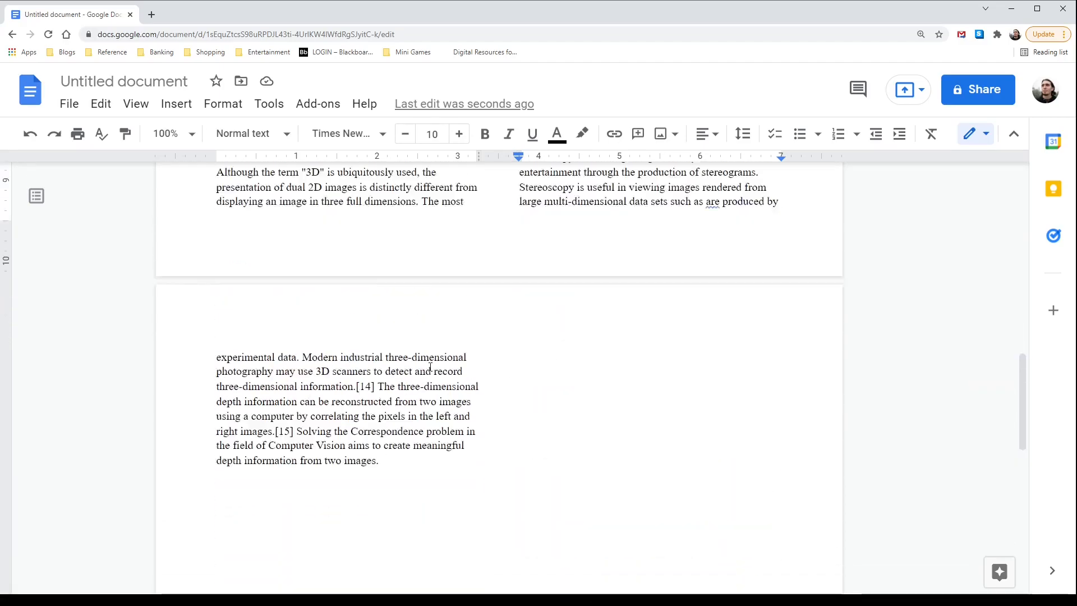
scroll(429, 367, "down", 20)
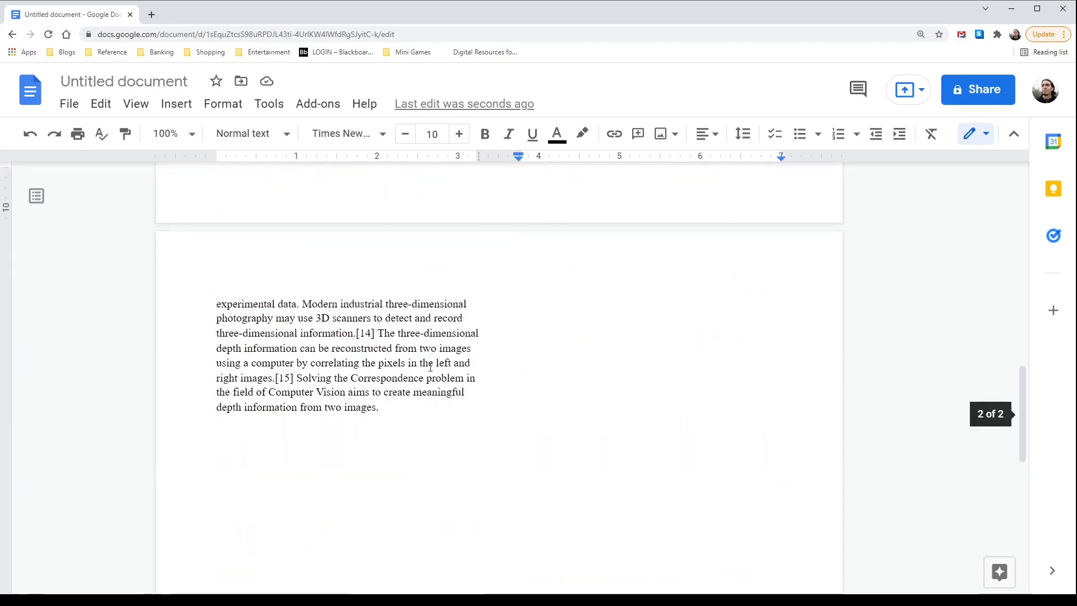
Step: Change the document's layout from two columns to three columns
scroll(483, 202, "up", 10)
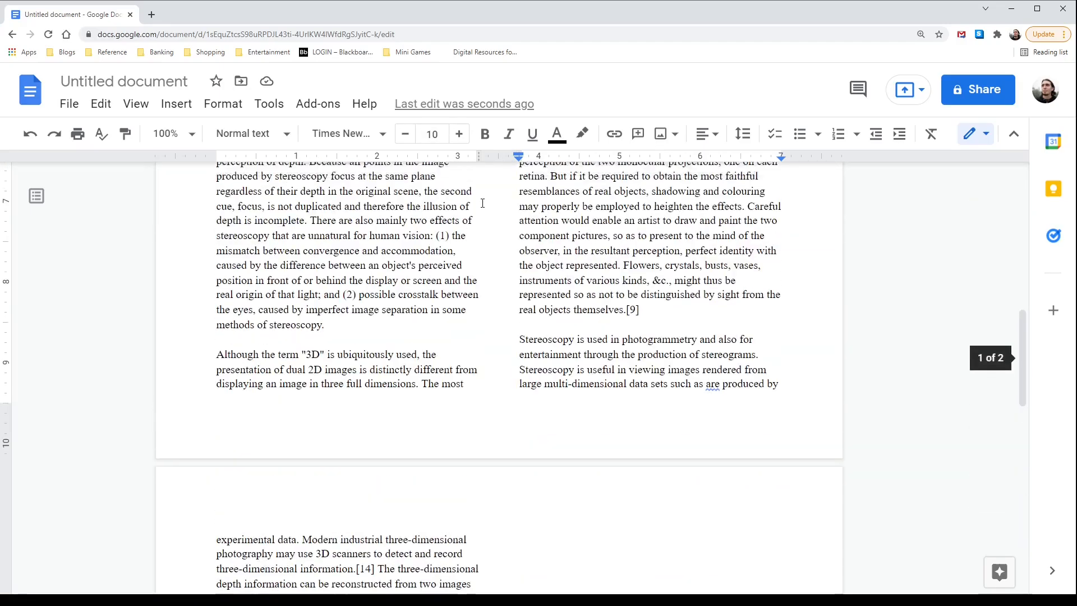
scroll(657, 307, "up", 4)
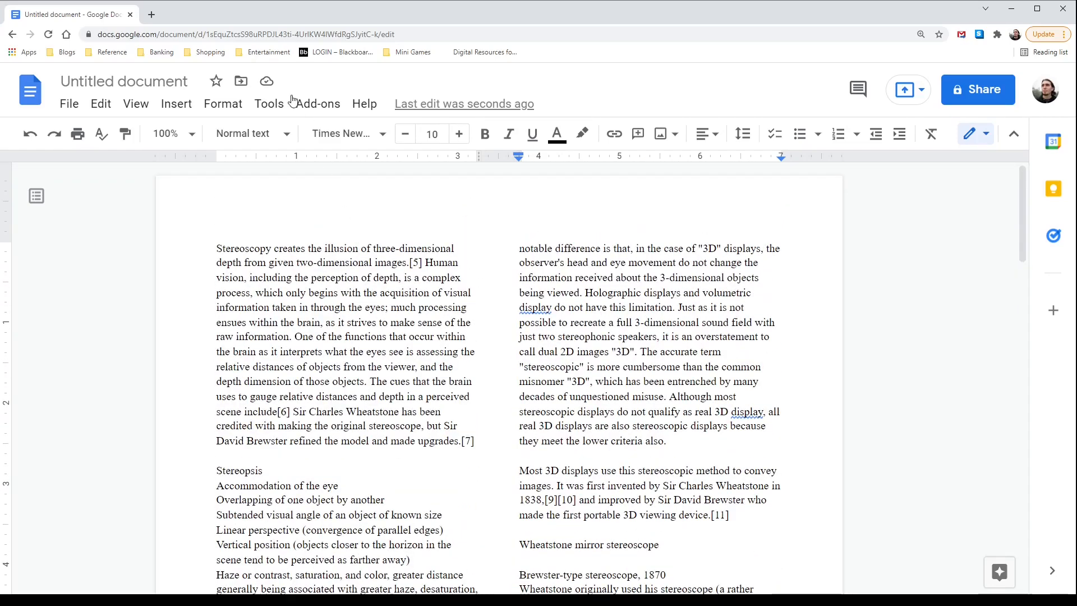
left_click(212, 111)
mouse_move(331, 245)
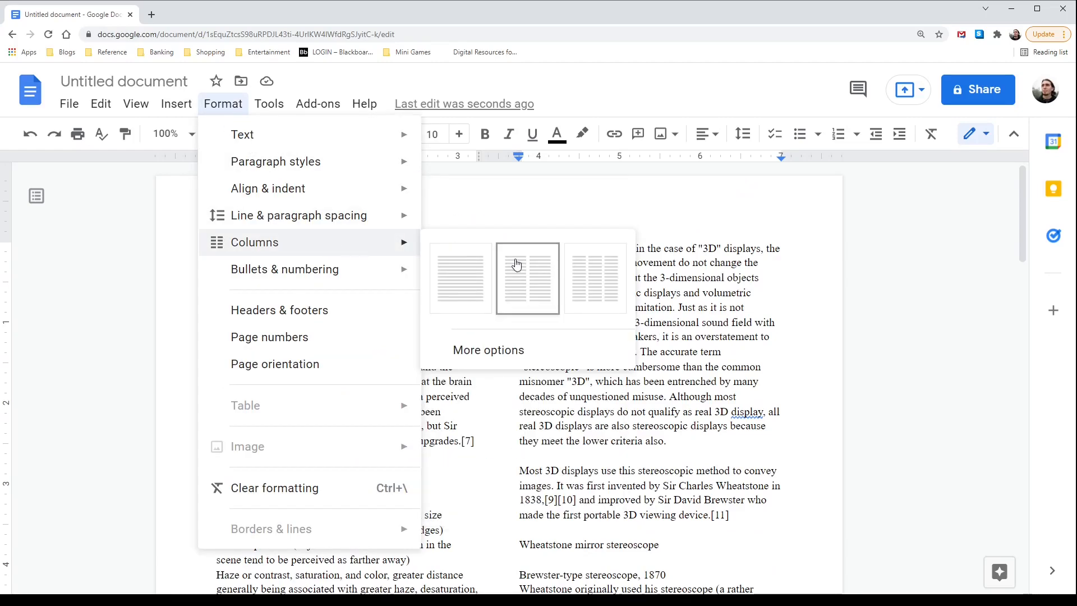
left_click(605, 294)
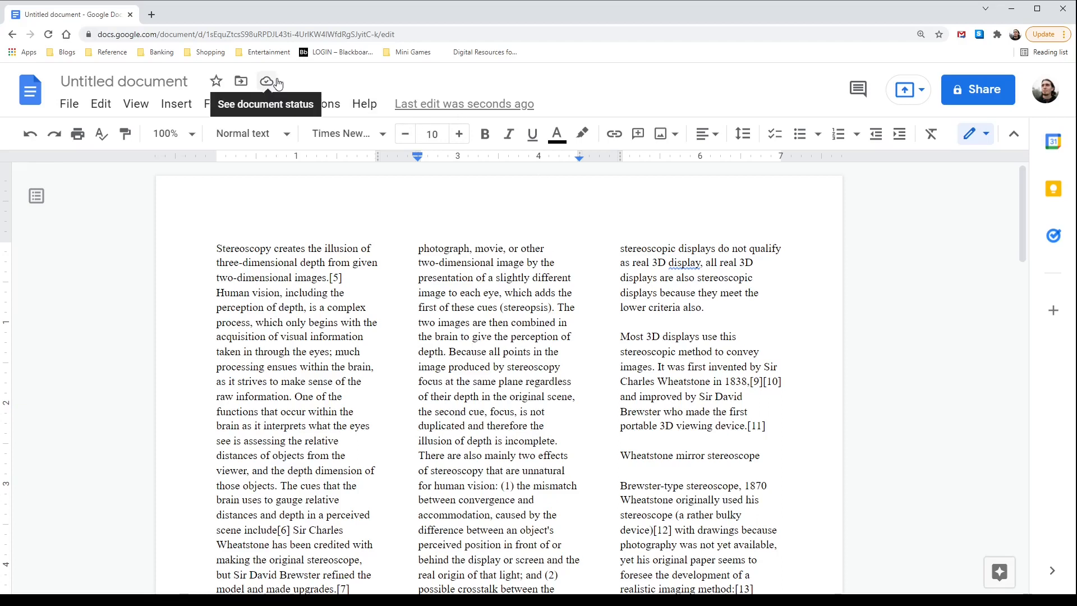
Step: Switch the document back to a two-column layout
left_click(223, 104)
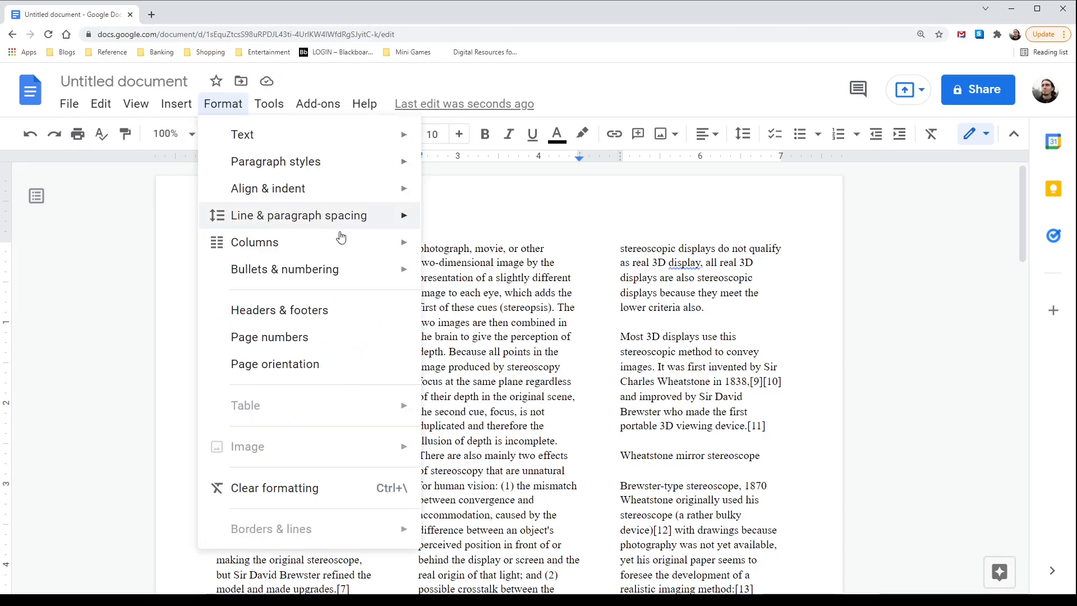
mouse_move(339, 251)
left_click(505, 265)
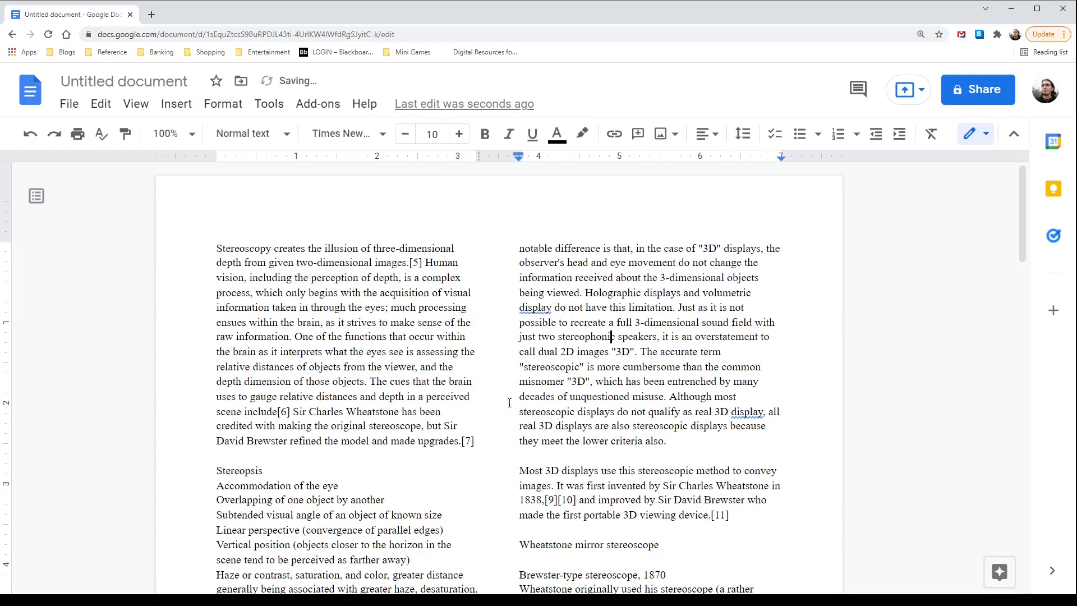
scroll(505, 335, "down", 2)
scroll(527, 261, "up", 3)
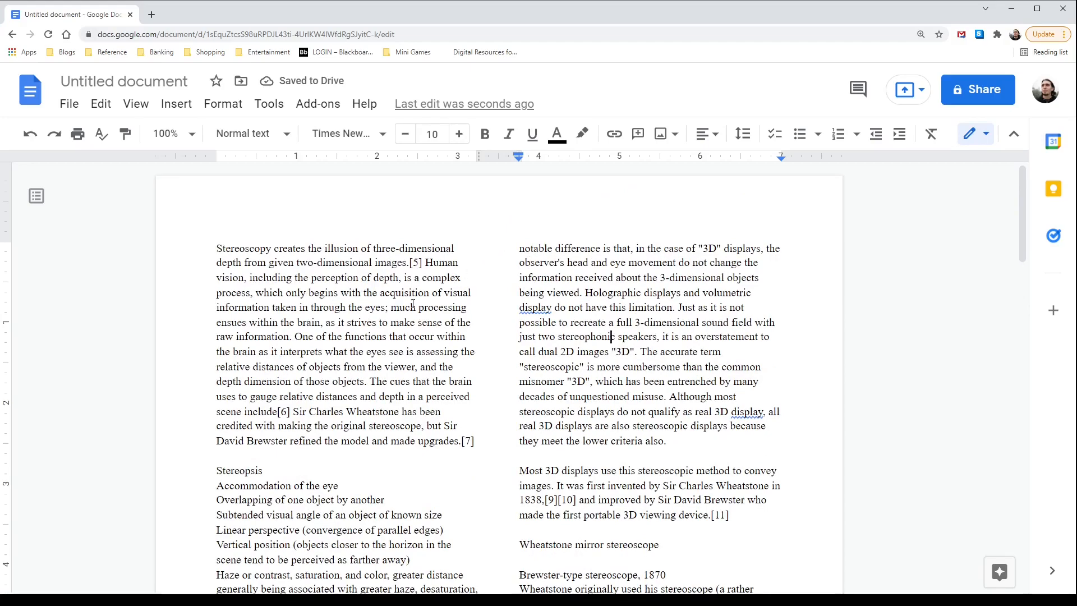
scroll(401, 316, "down", 3)
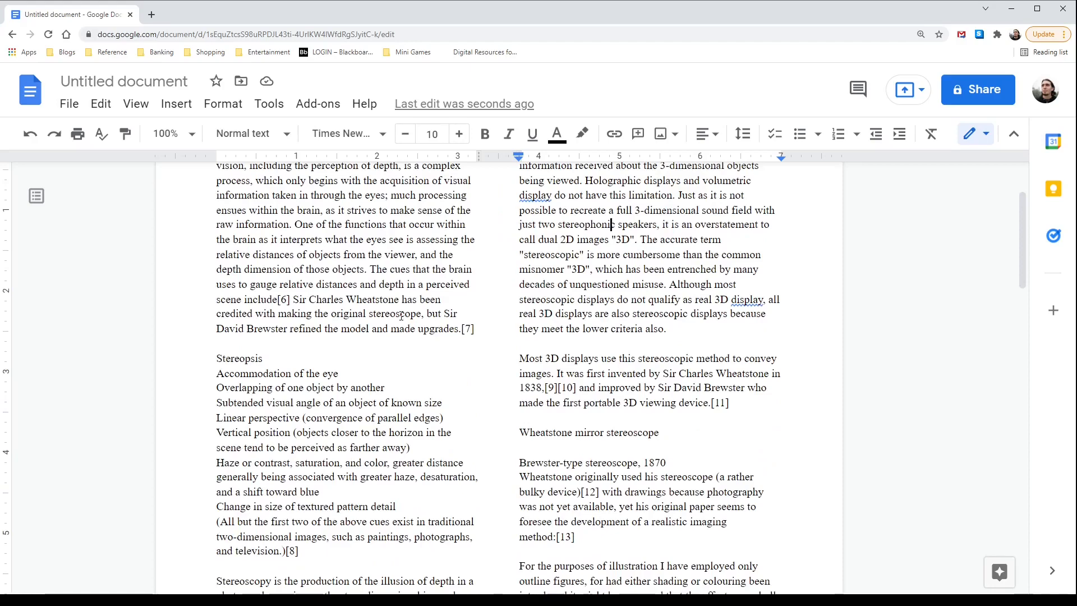
scroll(401, 316, "up", 2)
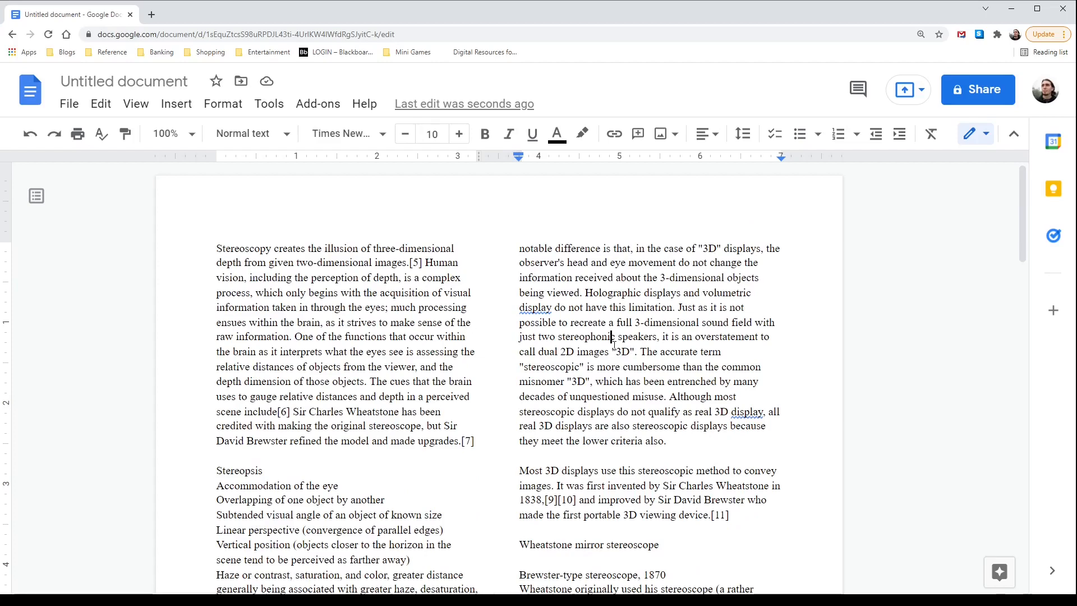
Step: Add a hyphen in front of each entry under "Stereopsis", from "Accommodation of the eye" through "(All but the first two of the above cues"
scroll(182, 329, "down", 1)
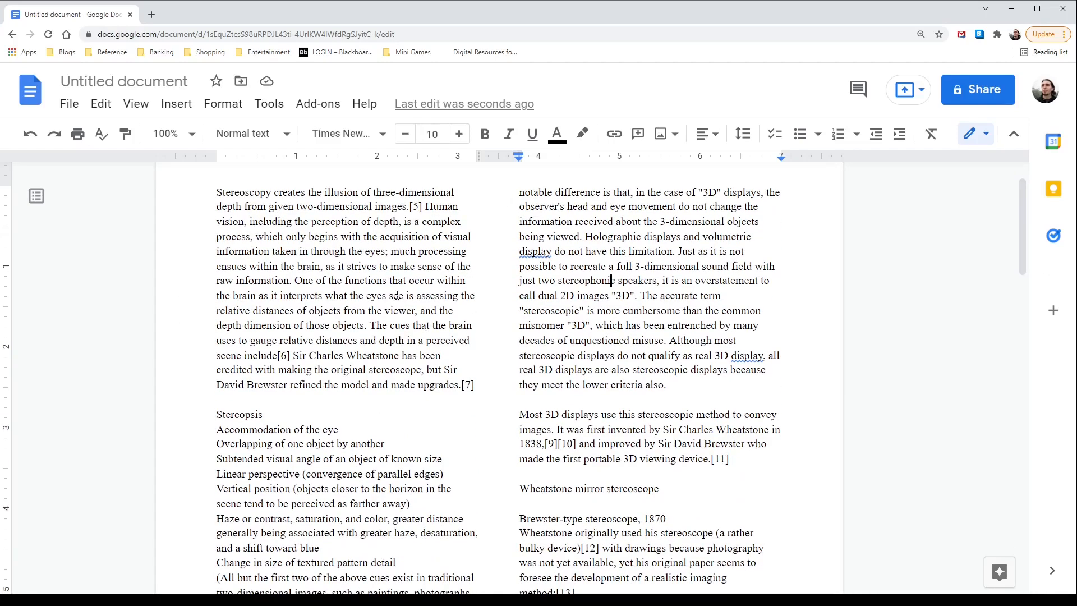
scroll(298, 430, "down", 3)
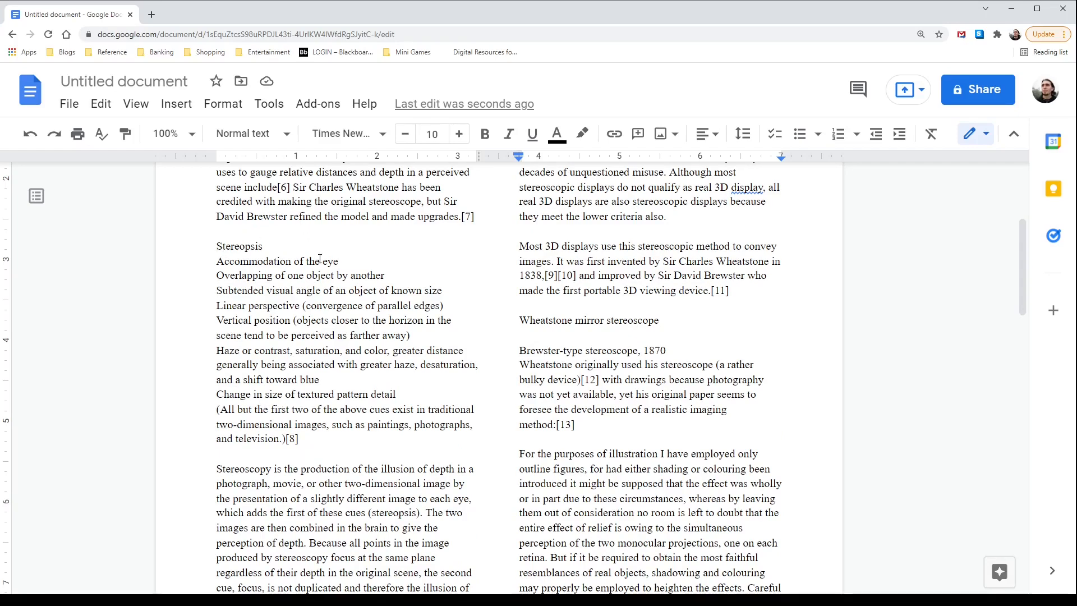
scroll(334, 269, "up", 2)
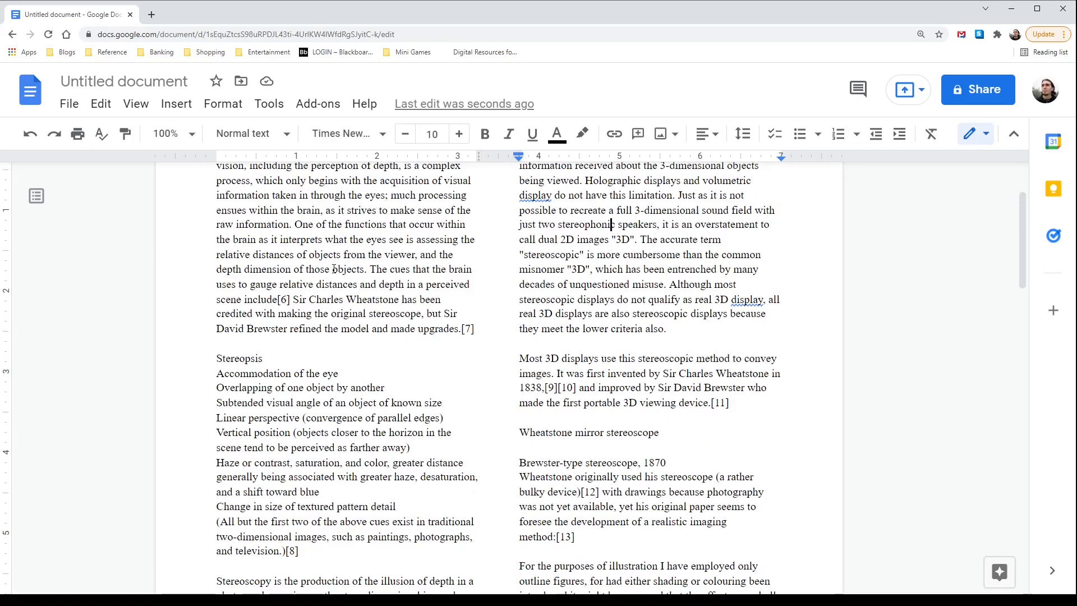
left_click(350, 376)
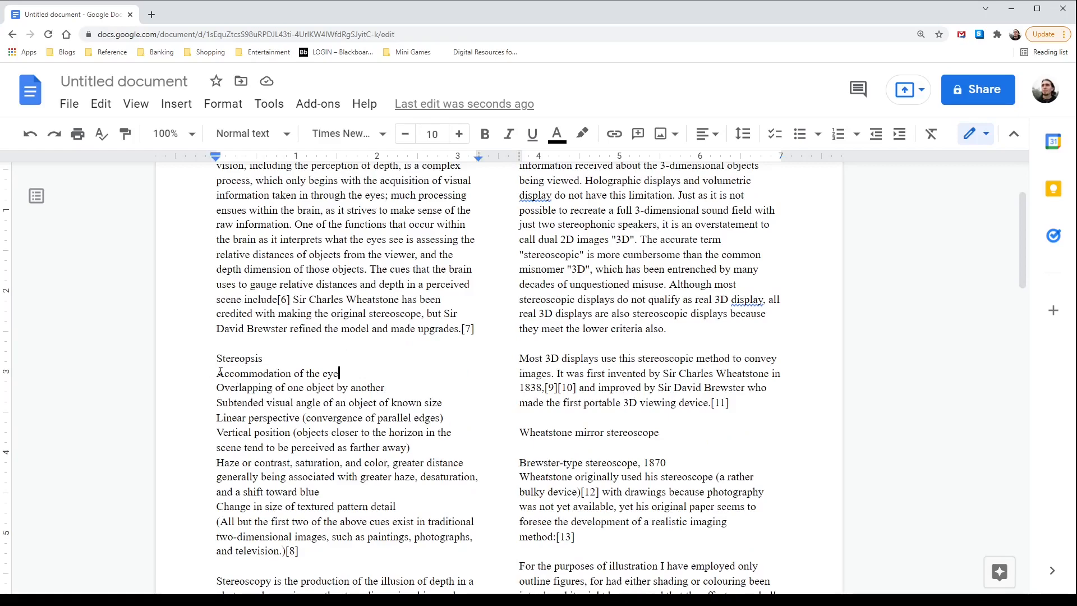
left_click(219, 374)
type("-")
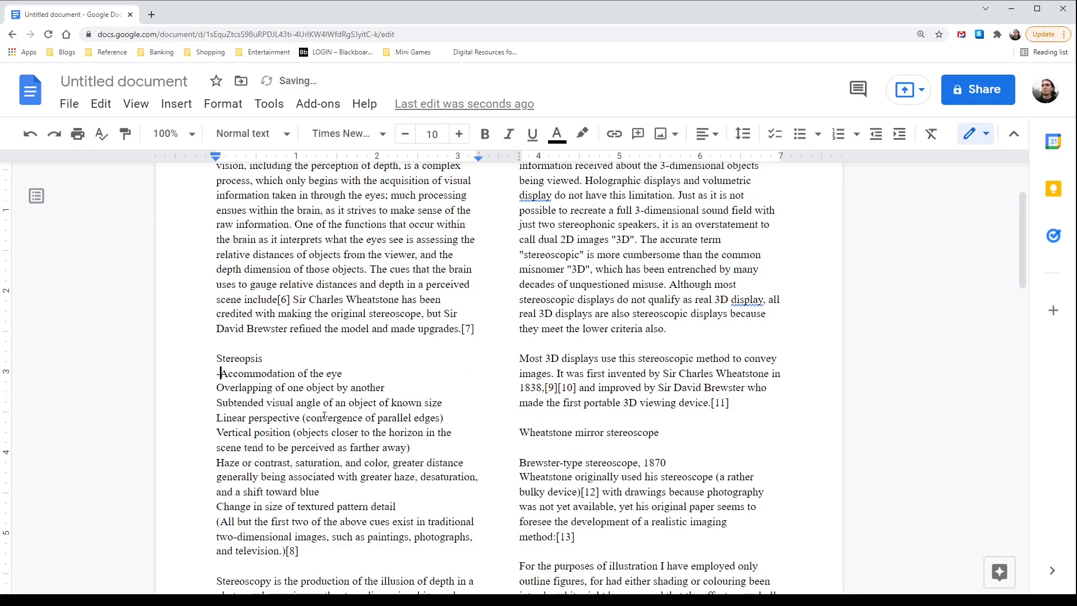
left_click(217, 388)
type("---")
left_click(218, 433)
type("-")
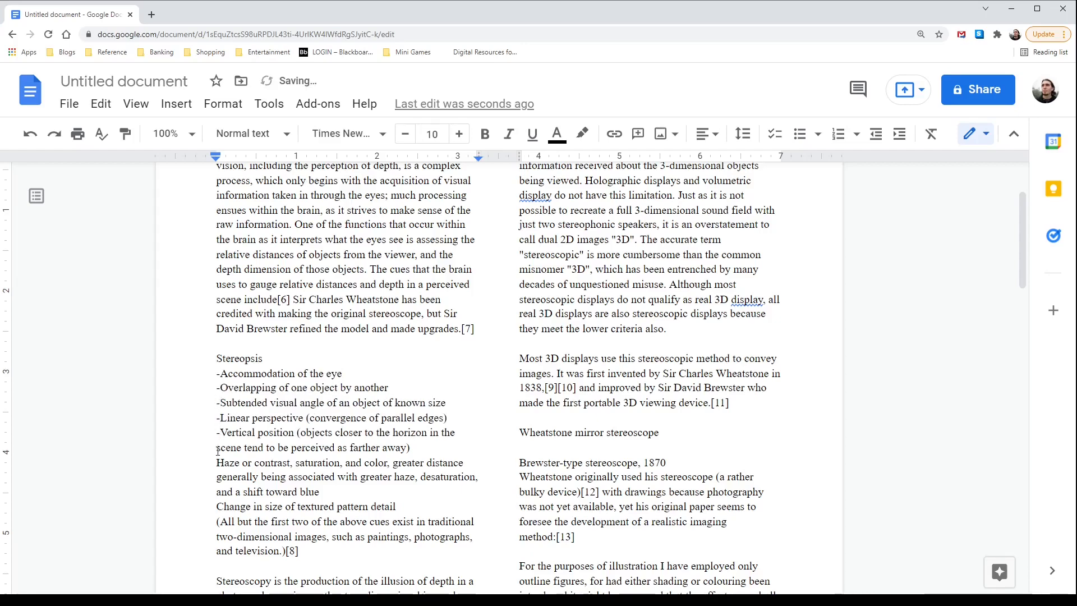
type("-")
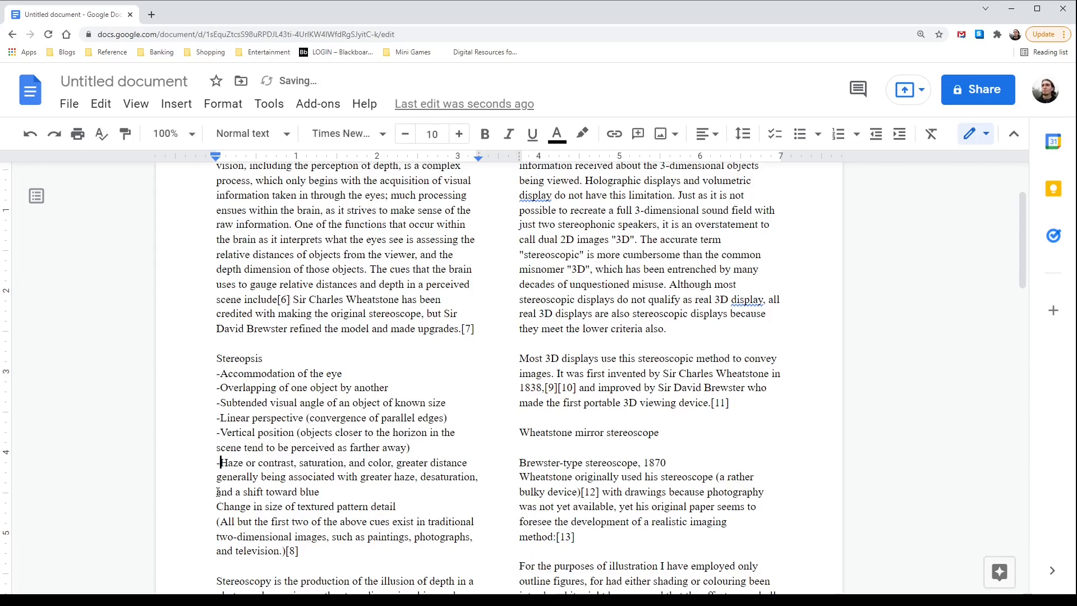
left_click(218, 506)
type("-")
left_click(218, 522)
type("-")
Step: Review how the hyphenated list under "Stereopsis" looks within the first column of page one
scroll(325, 387, "up", 1)
scroll(326, 388, "up", 2)
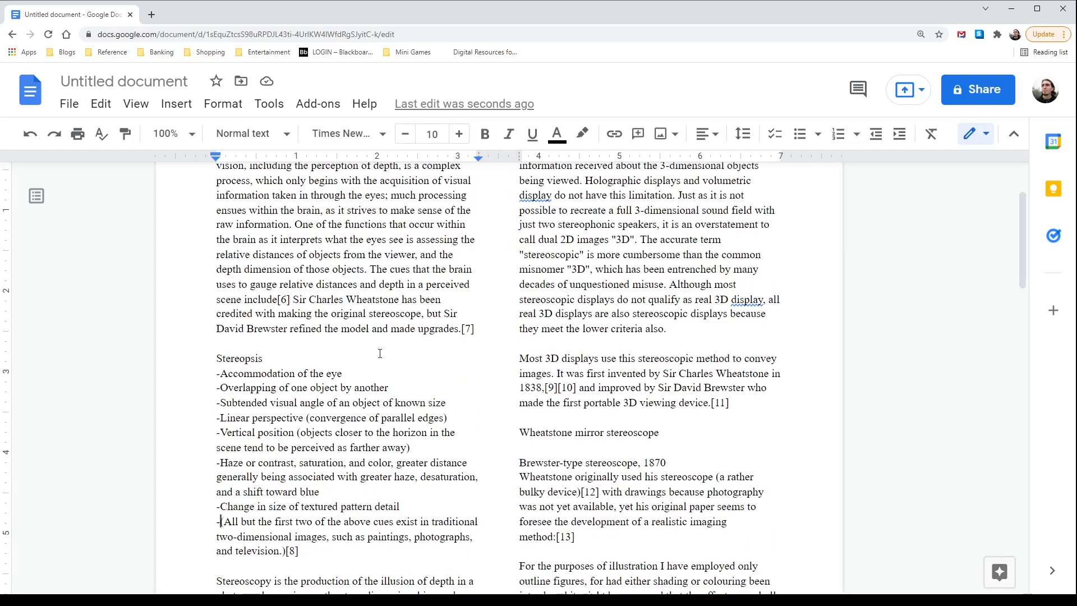
scroll(379, 353, "down", 2)
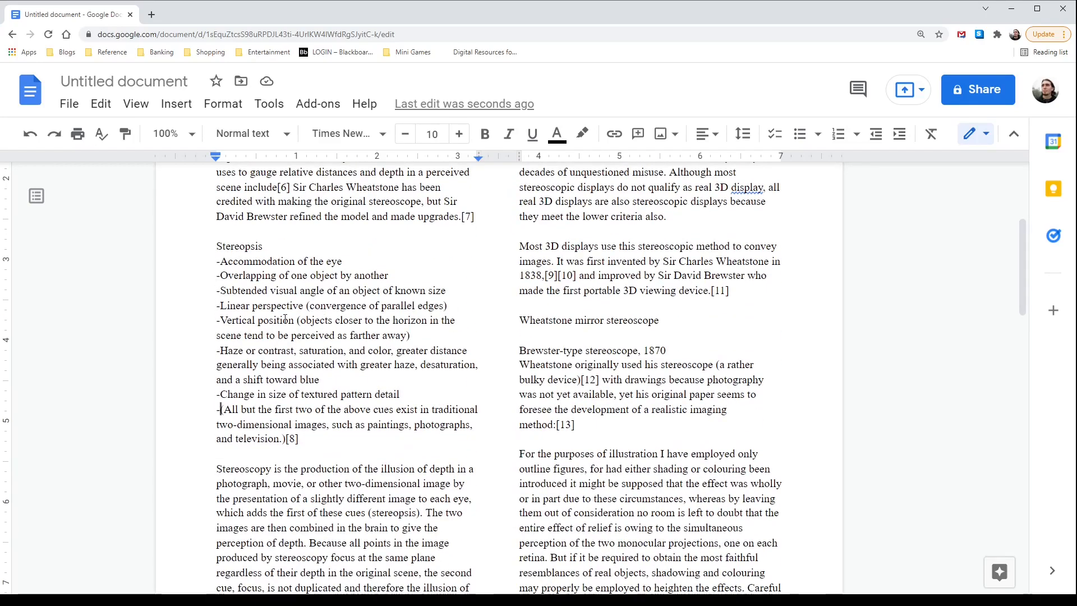
scroll(680, 348, "up", 4)
scroll(358, 255, "down", 5)
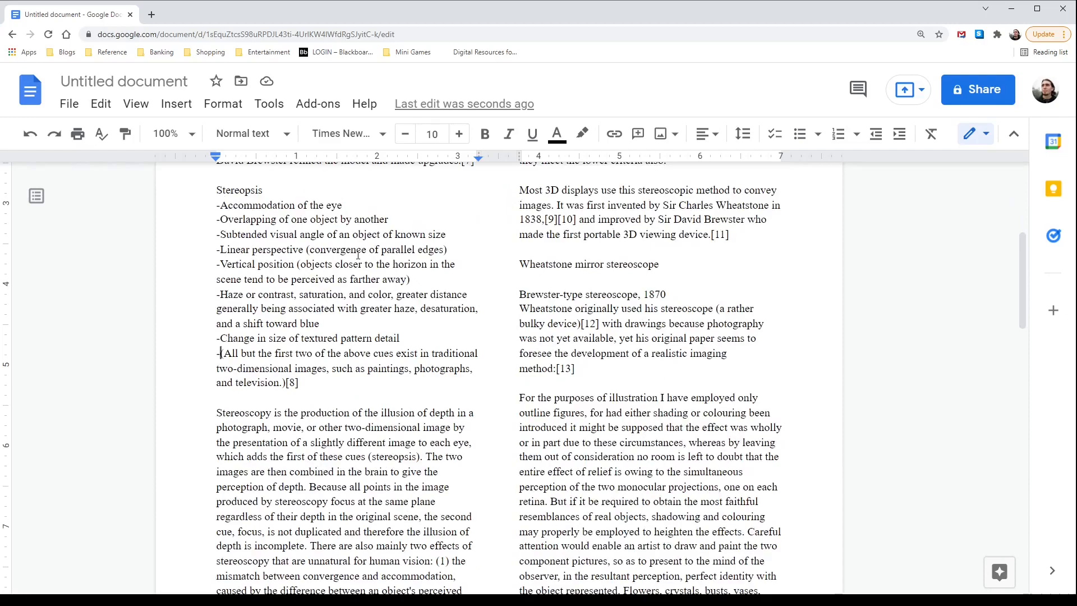
scroll(423, 337, "up", 3)
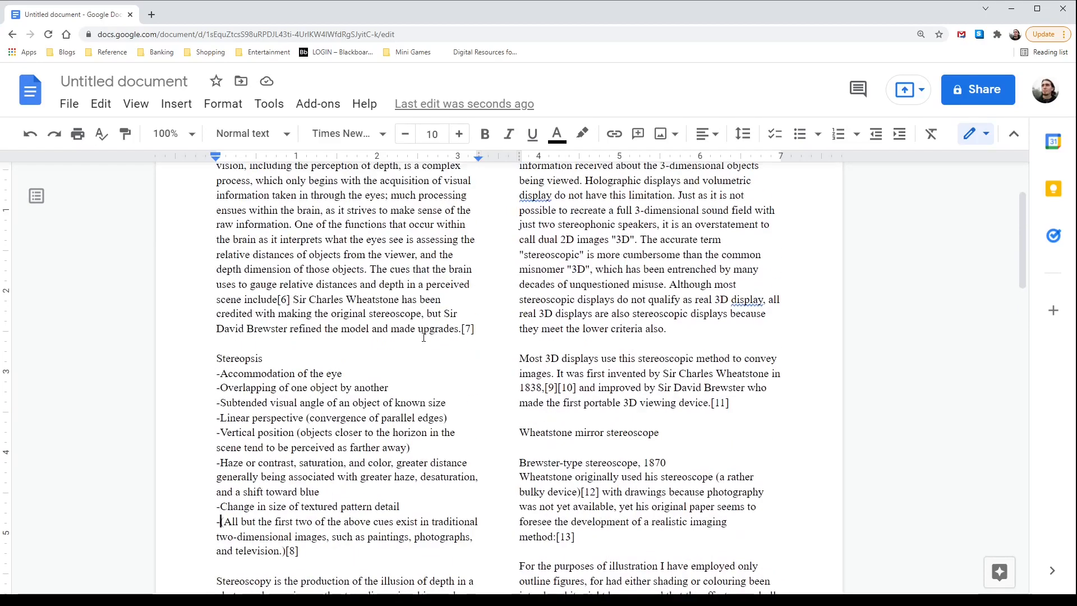
scroll(423, 337, "up", 2)
scroll(336, 258, "down", 7)
scroll(256, 181, "up", 5)
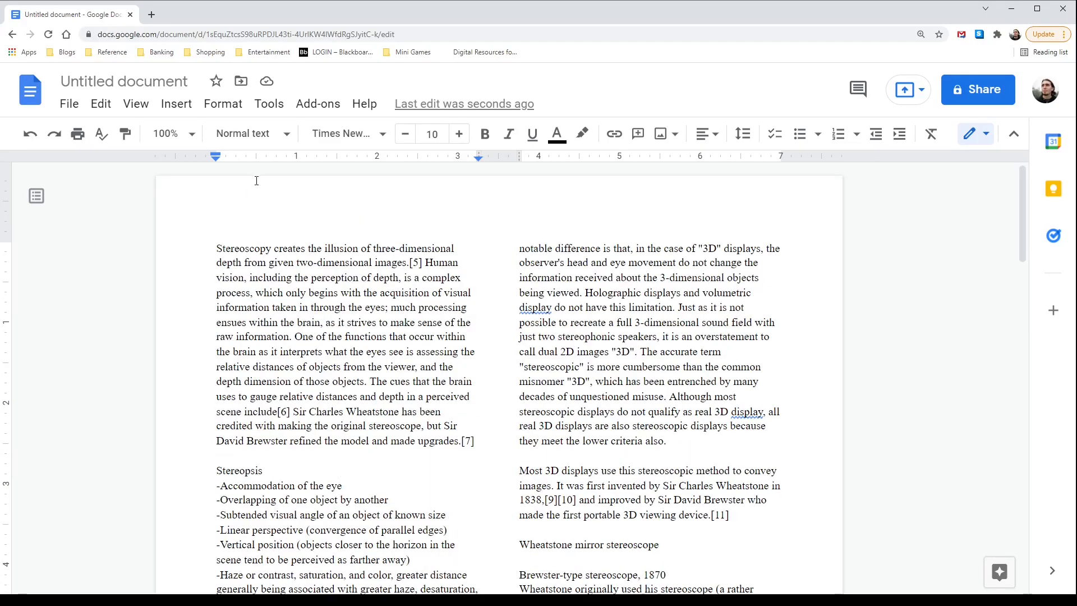
left_click(288, 137)
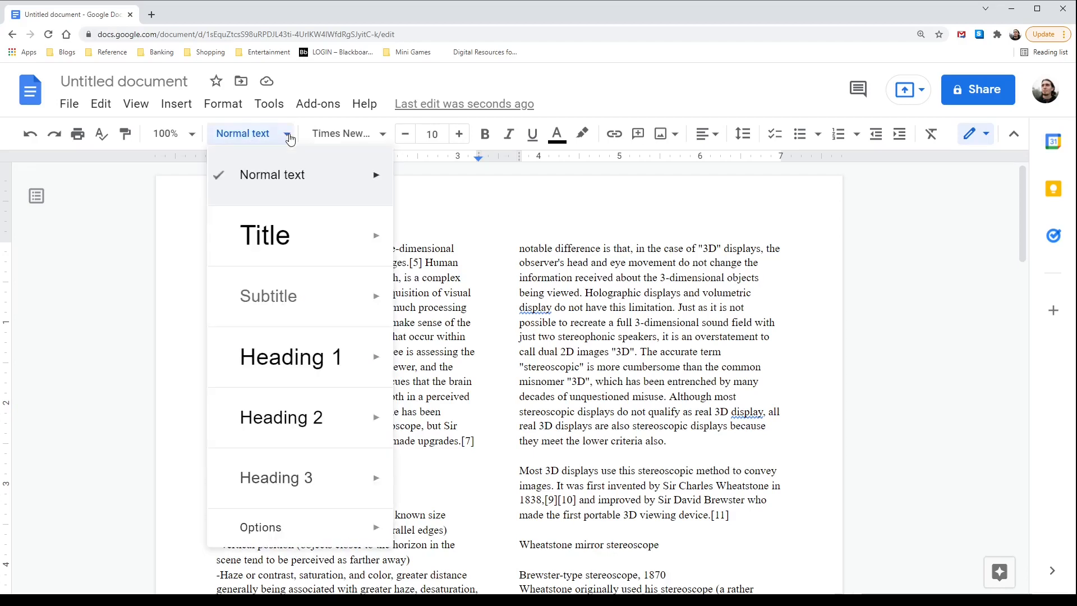
mouse_move(273, 531)
left_click(231, 135)
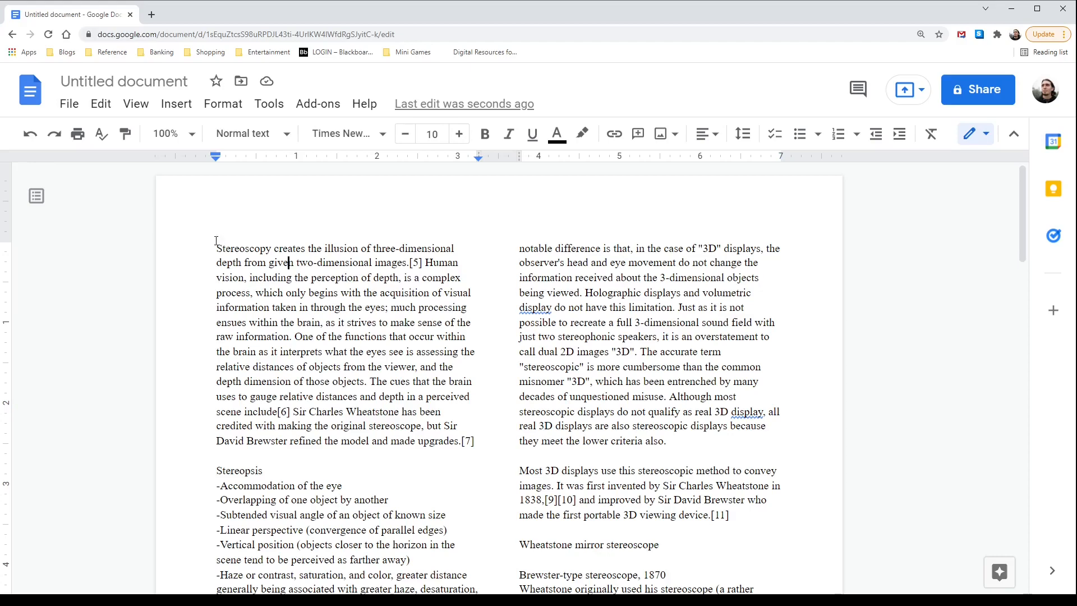
Step: Update the Normal text paragraph style to match the formatting of the opening lines of the first paragraph
left_click_drag(217, 247, 411, 286)
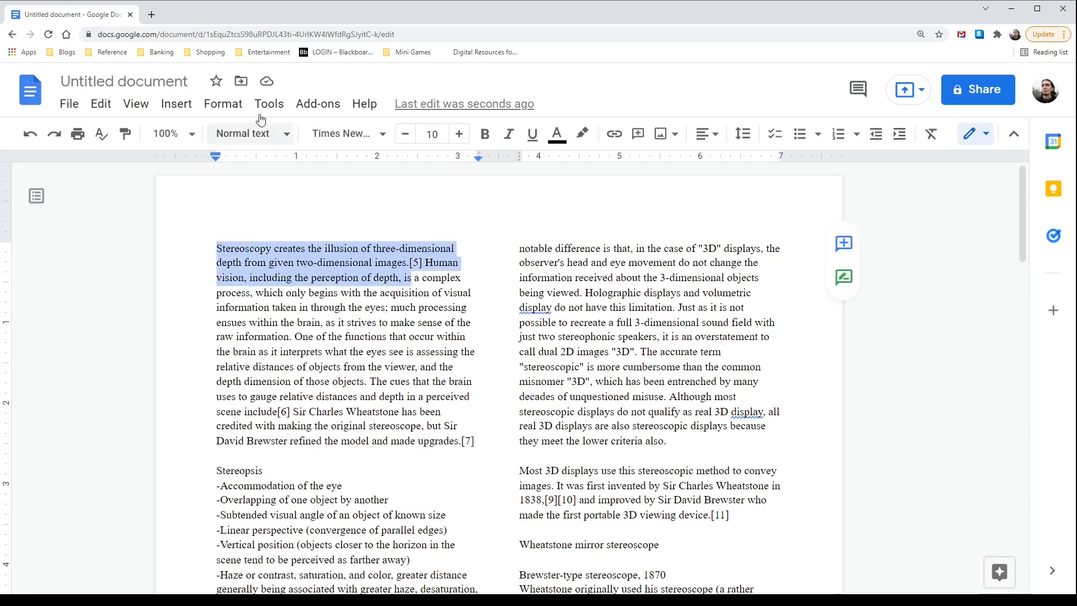
left_click(223, 103)
mouse_move(357, 166)
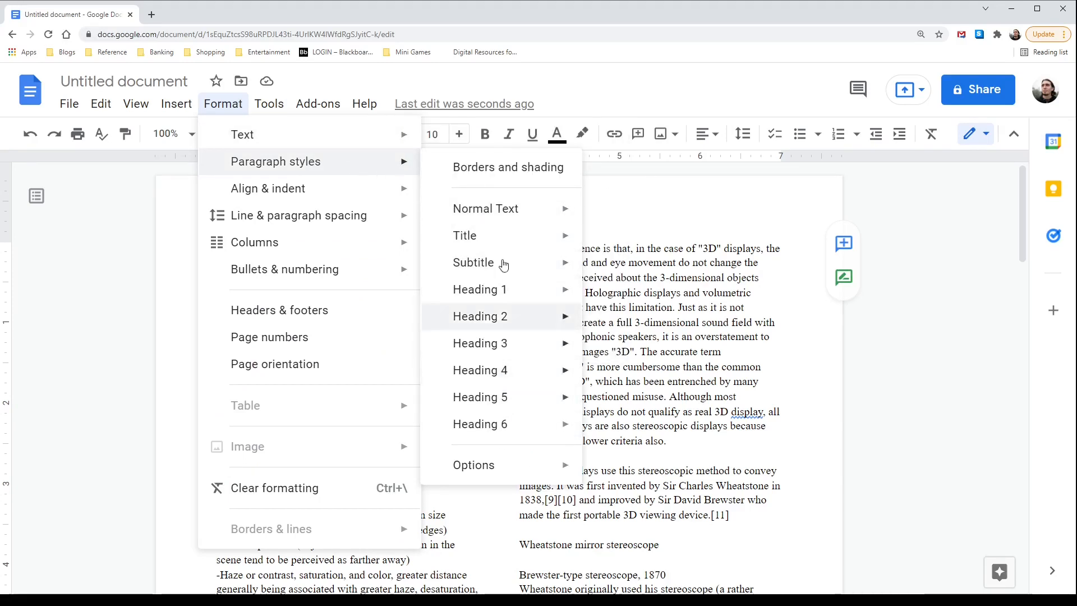
mouse_move(491, 293)
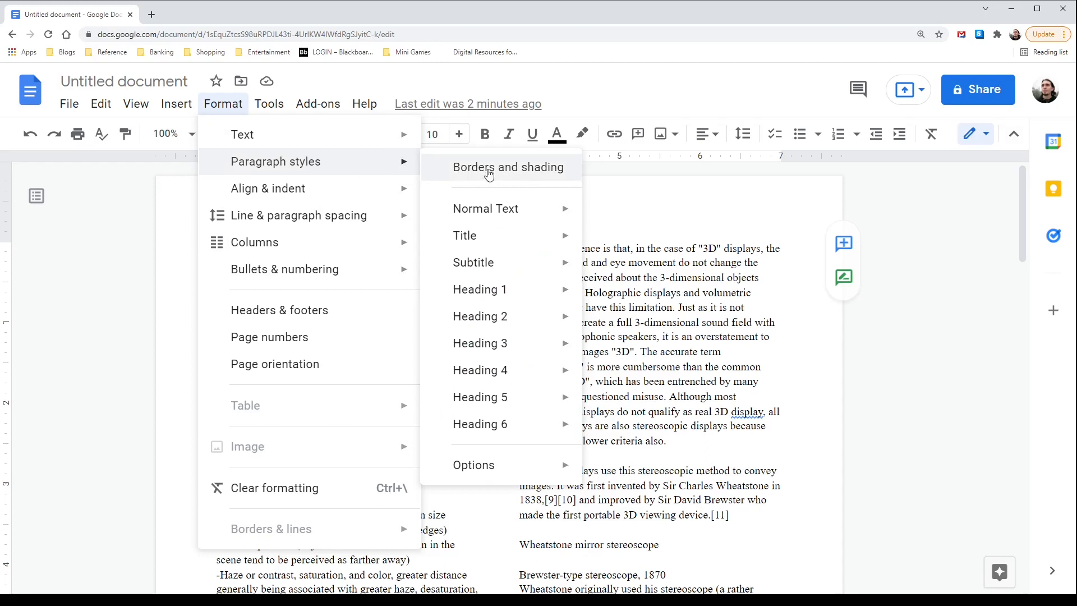
mouse_move(522, 216)
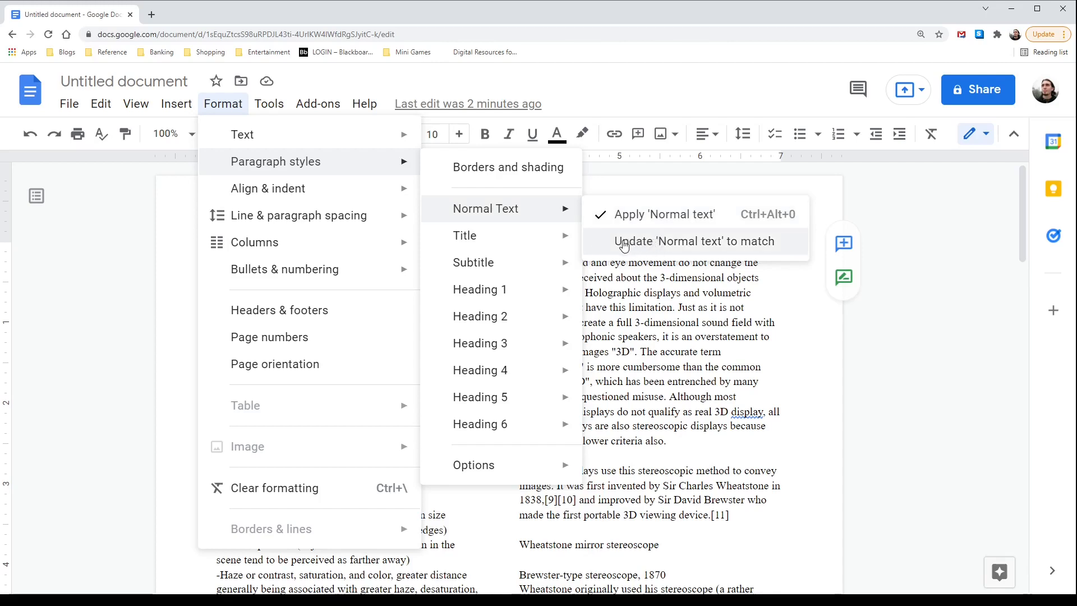
left_click(669, 242)
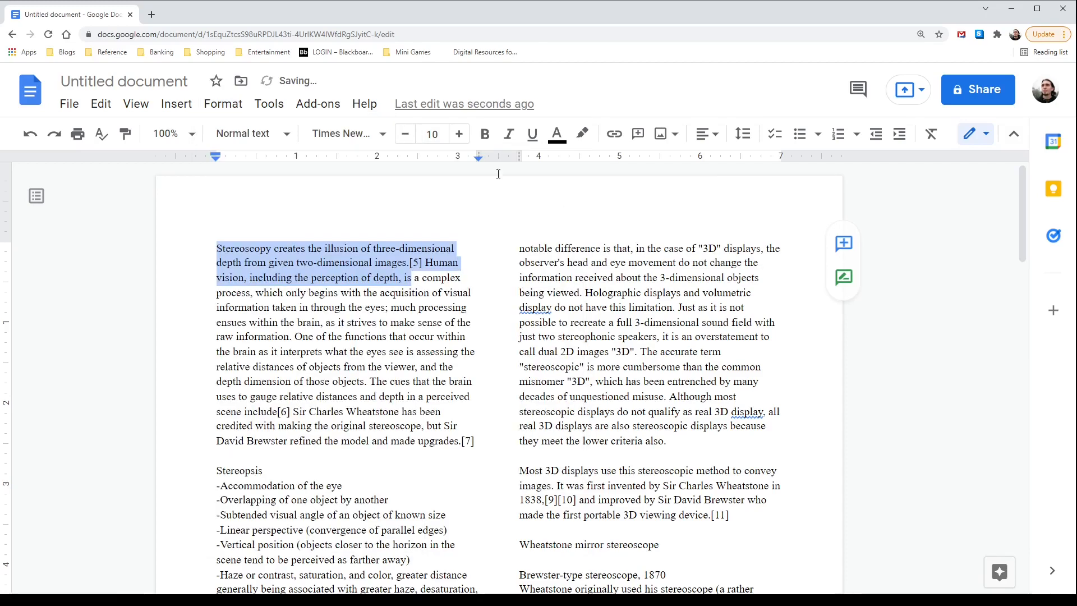
Step: Format the first paragraph's passage from "taken in through the eyes" to "The cue" as bold 12-point Roboto
left_click(328, 335)
left_click_drag(405, 382, 270, 307)
key("ctrl+shift+period")
key("ctrl+shift+period")
key("ctrl+b")
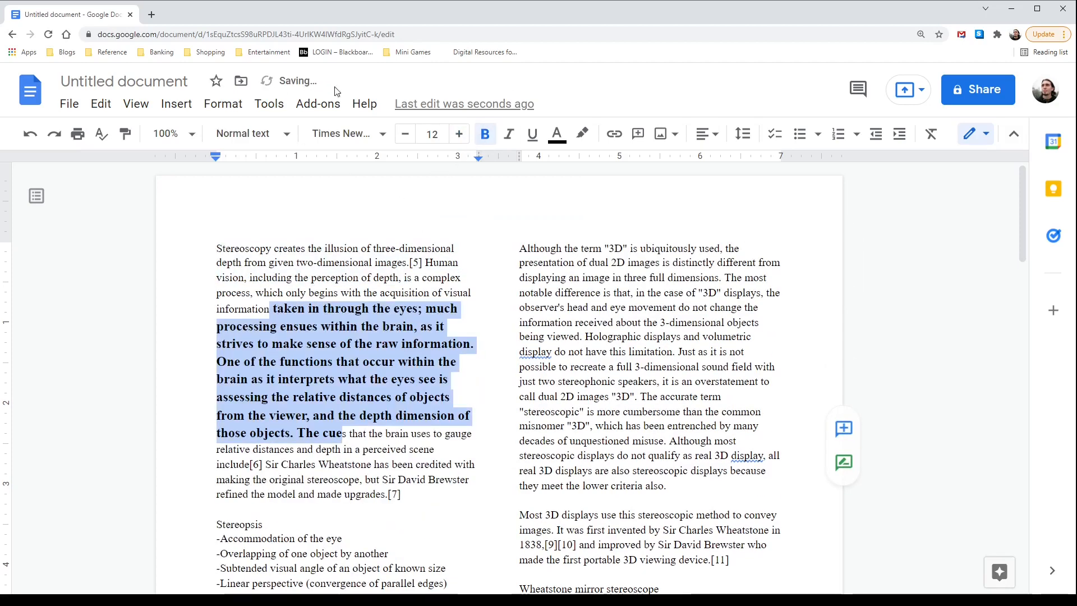
left_click(368, 134)
left_click(347, 258)
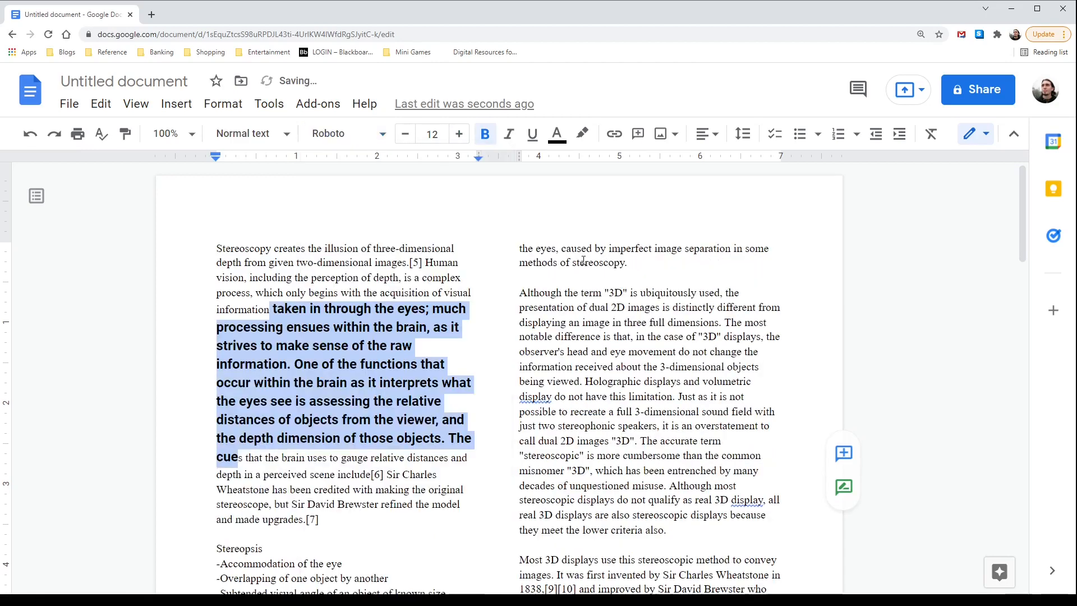
left_click(589, 411)
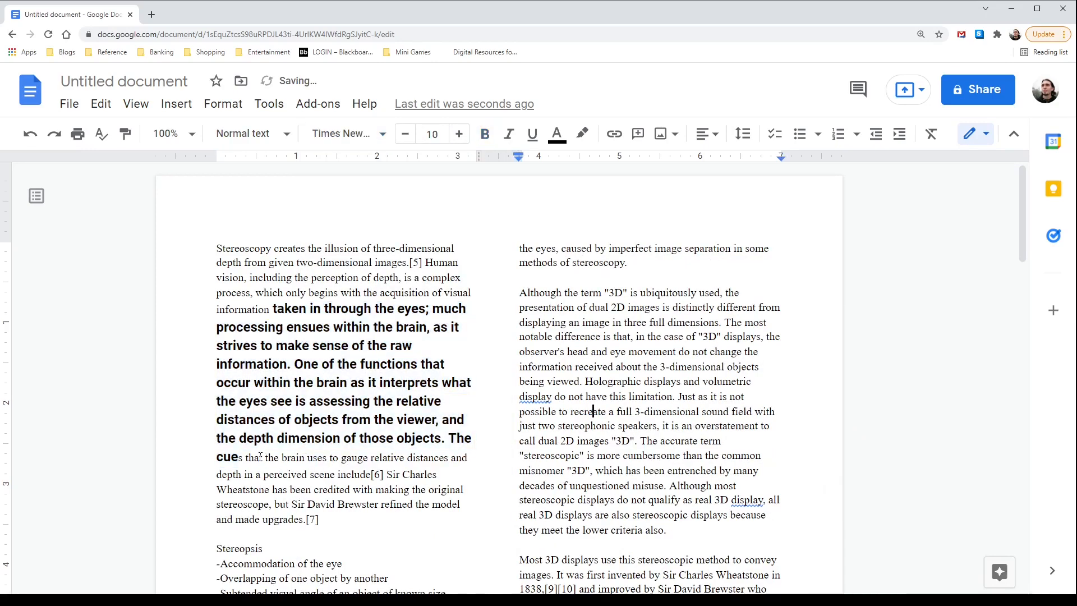
Step: Reapply the Normal text style to the bold Roboto passage in the first paragraph
left_click_drag(261, 457, 247, 309)
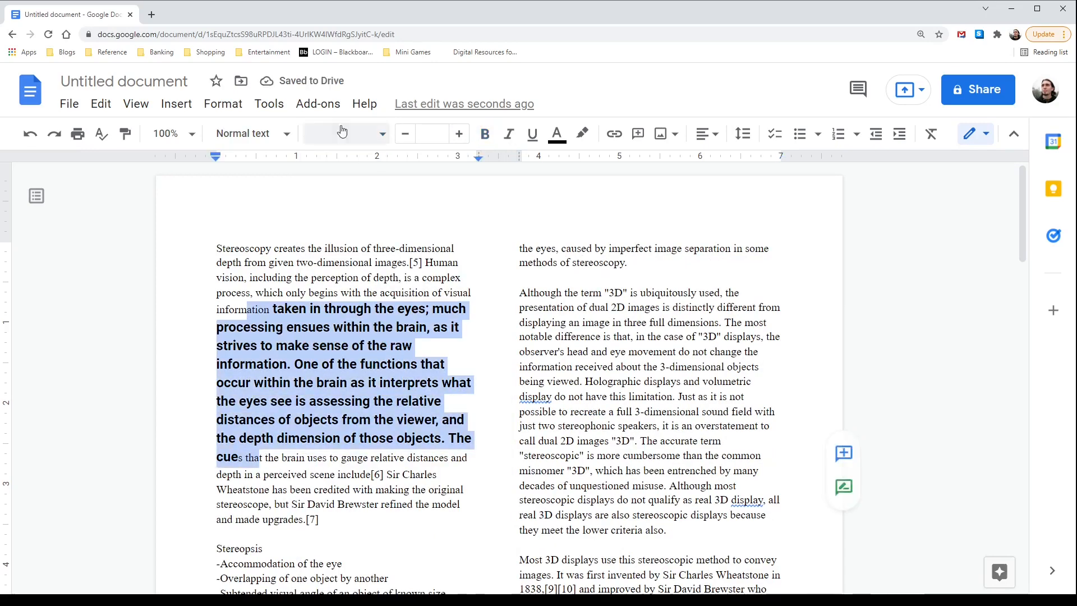
left_click(252, 135)
left_click(269, 177)
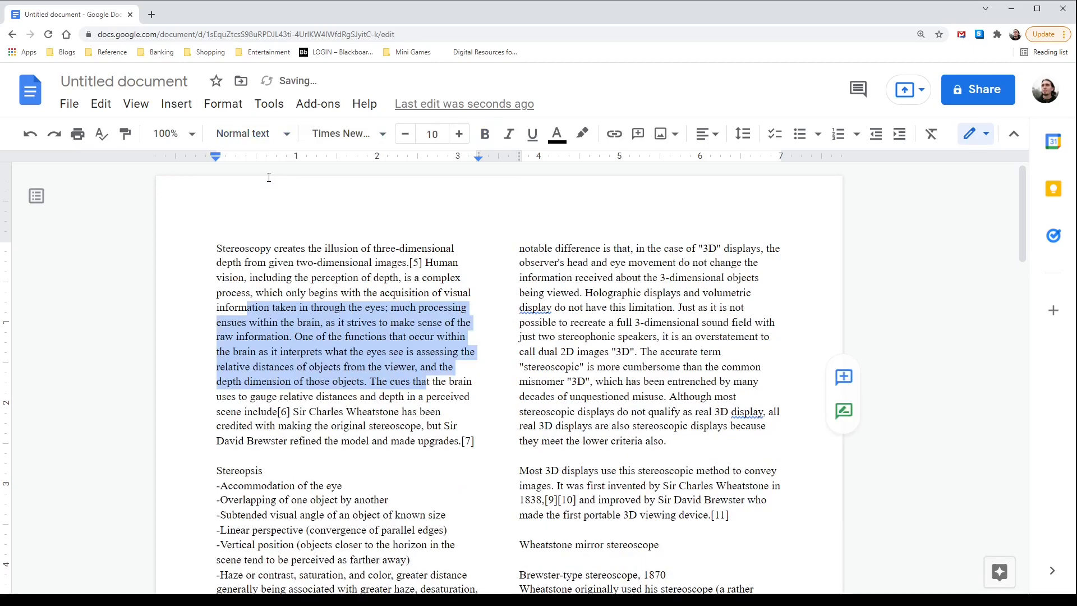
left_click(362, 294)
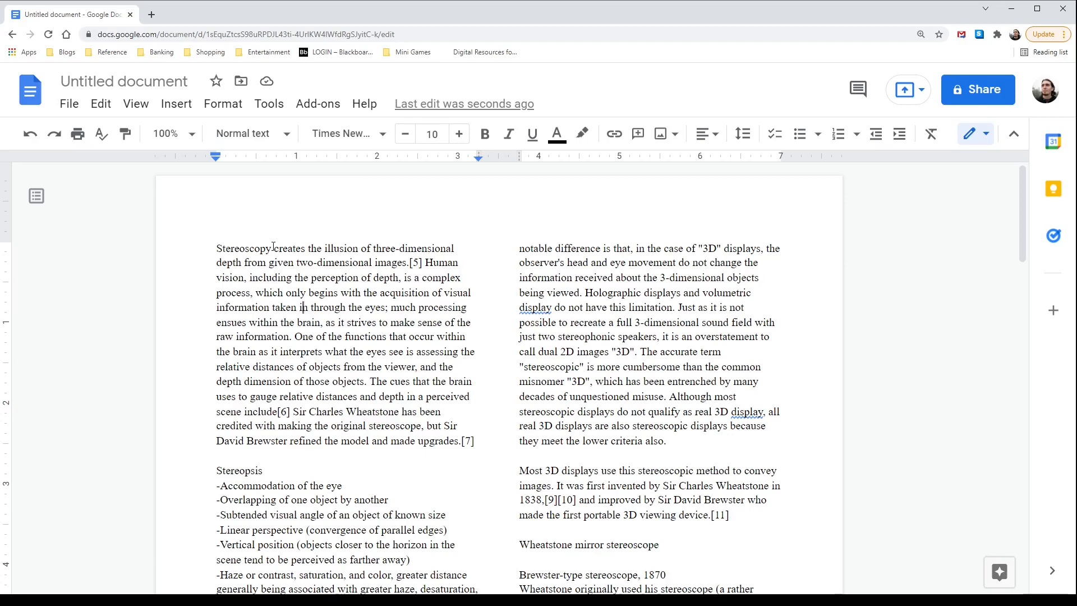
Step: Make the opening word "Stereoscopy" of the first paragraph bold
left_click_drag(271, 248, 212, 247)
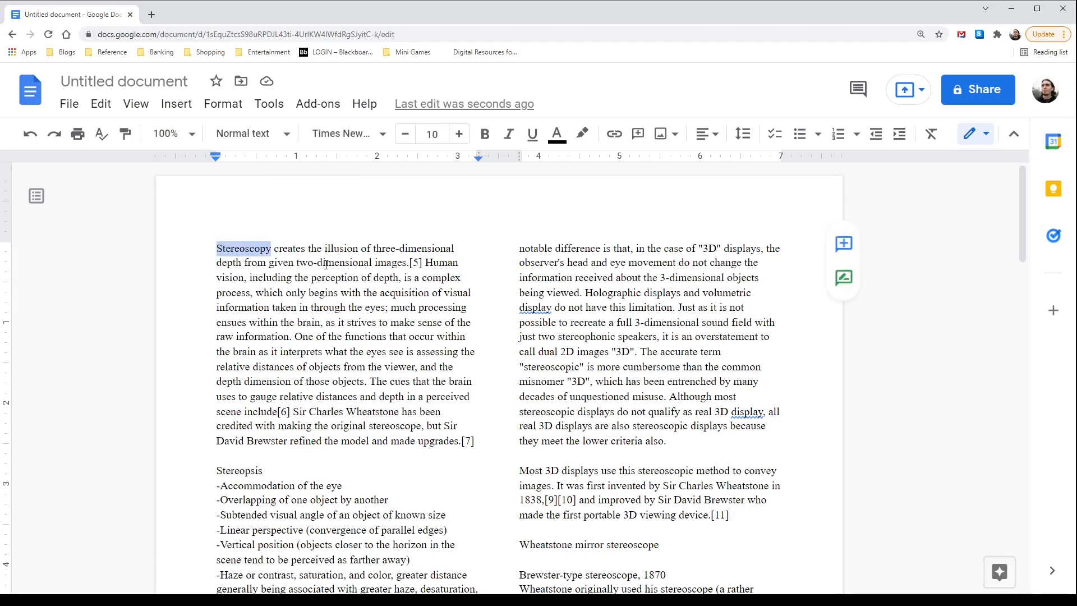
left_click(486, 135)
left_click(444, 268)
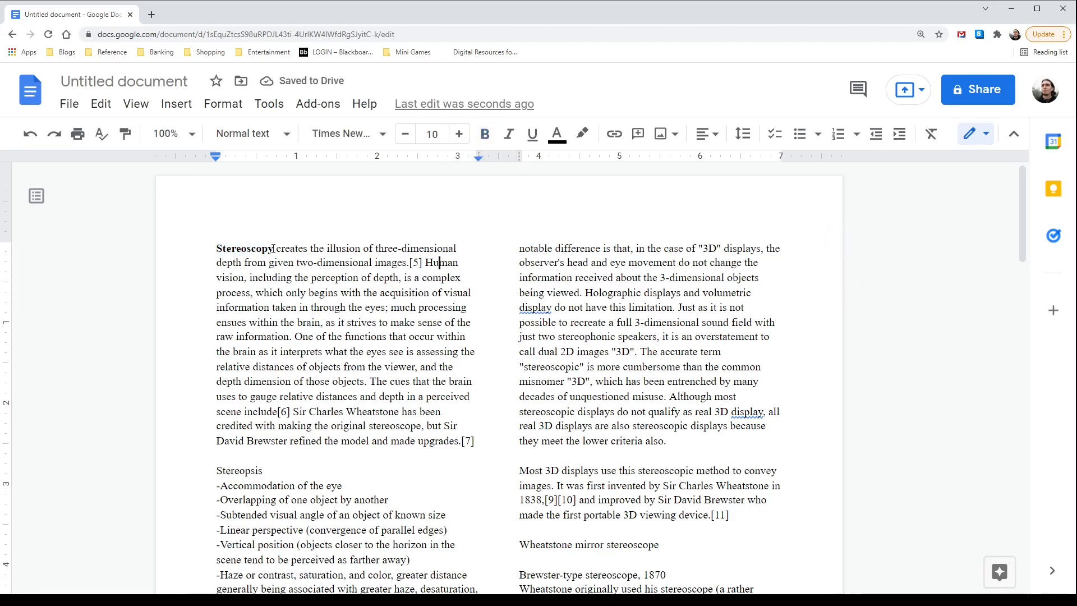
Step: Update the Heading 1 paragraph style to match the bold word "Stereoscopy" at the start of the document
double_click(242, 250)
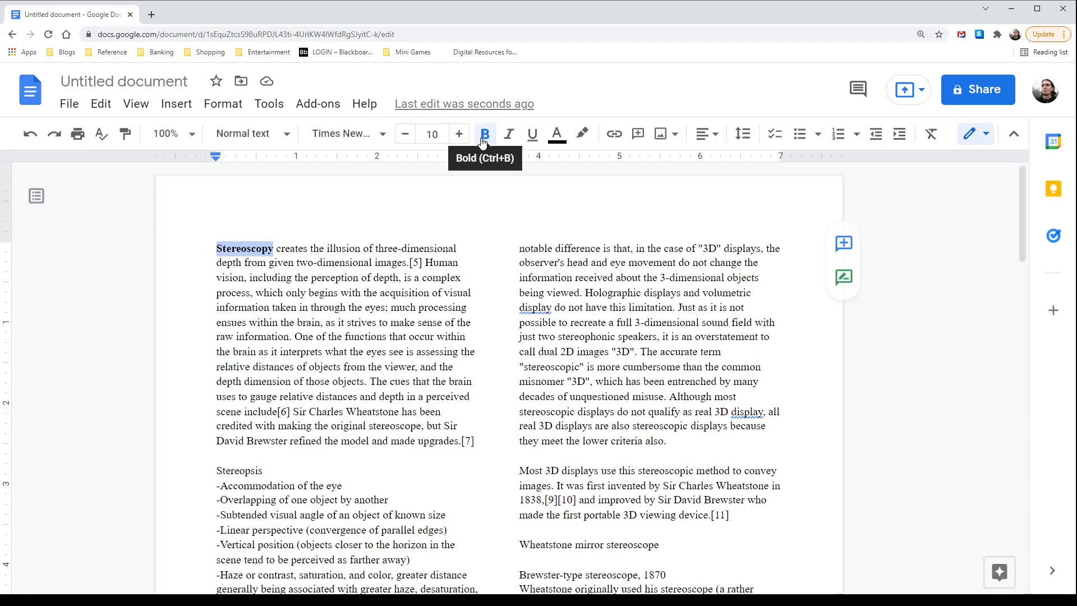
left_click(285, 138)
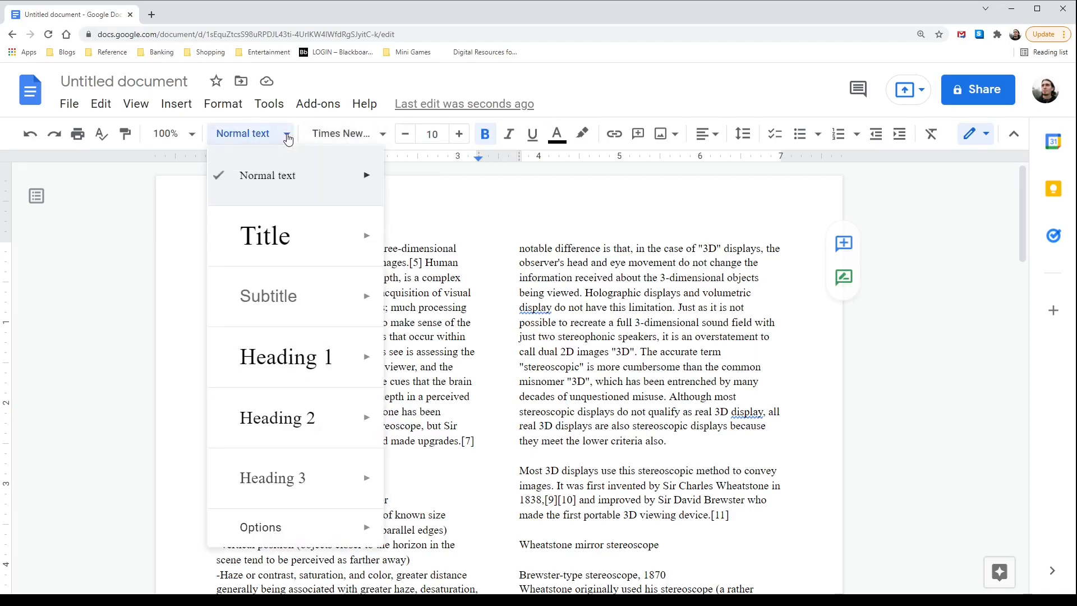
mouse_move(330, 366)
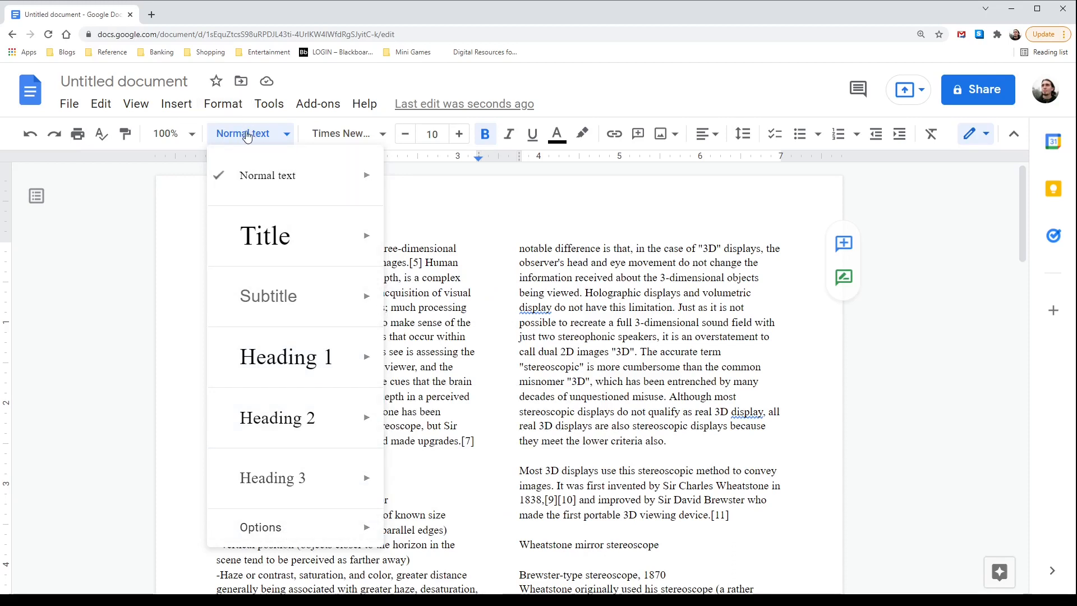
left_click(229, 107)
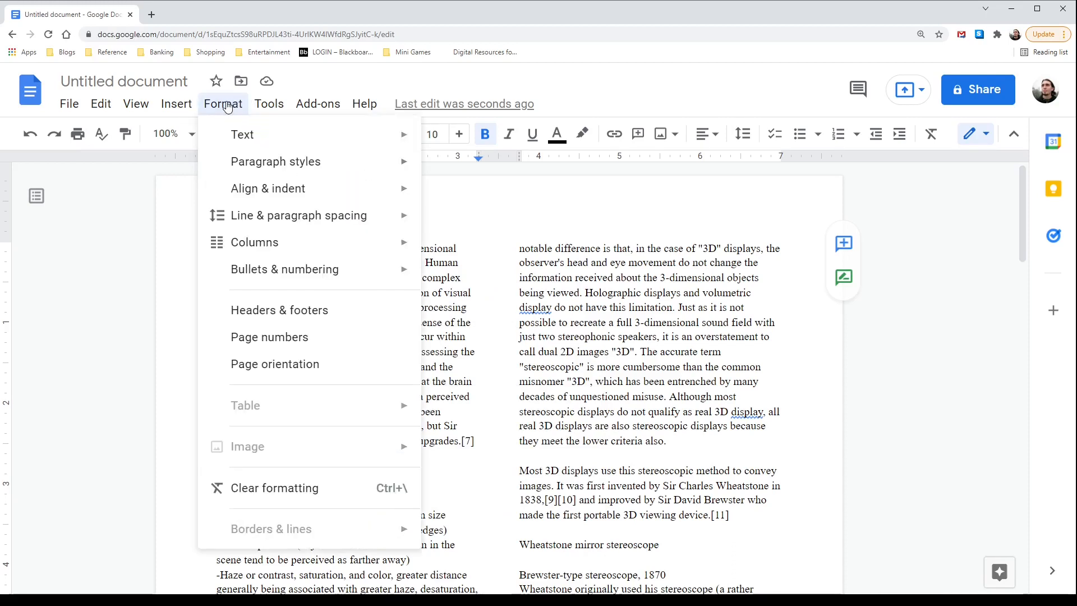
mouse_move(308, 161)
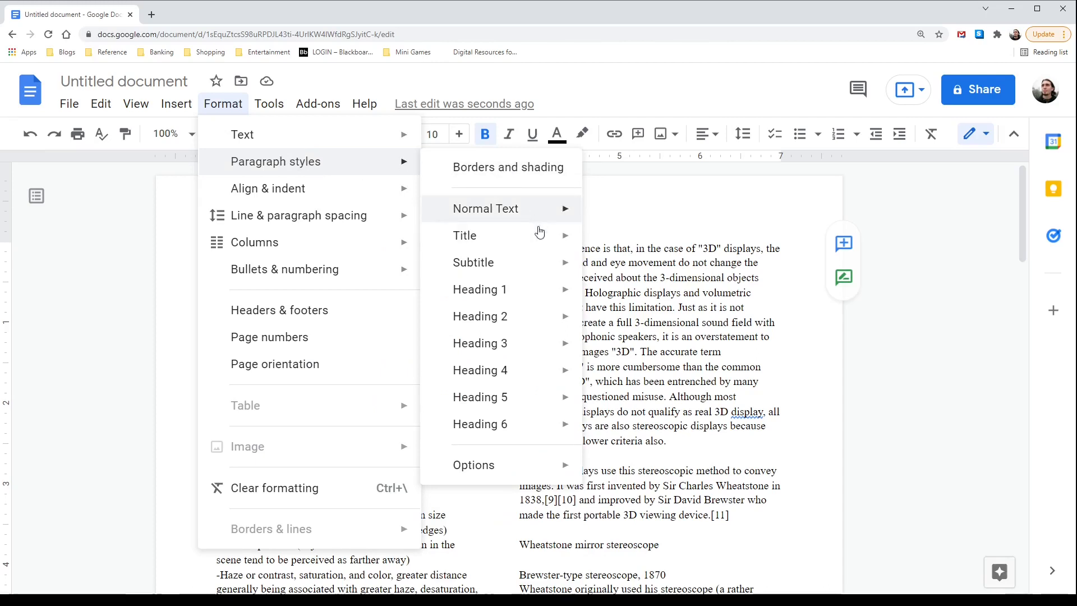
mouse_move(548, 291)
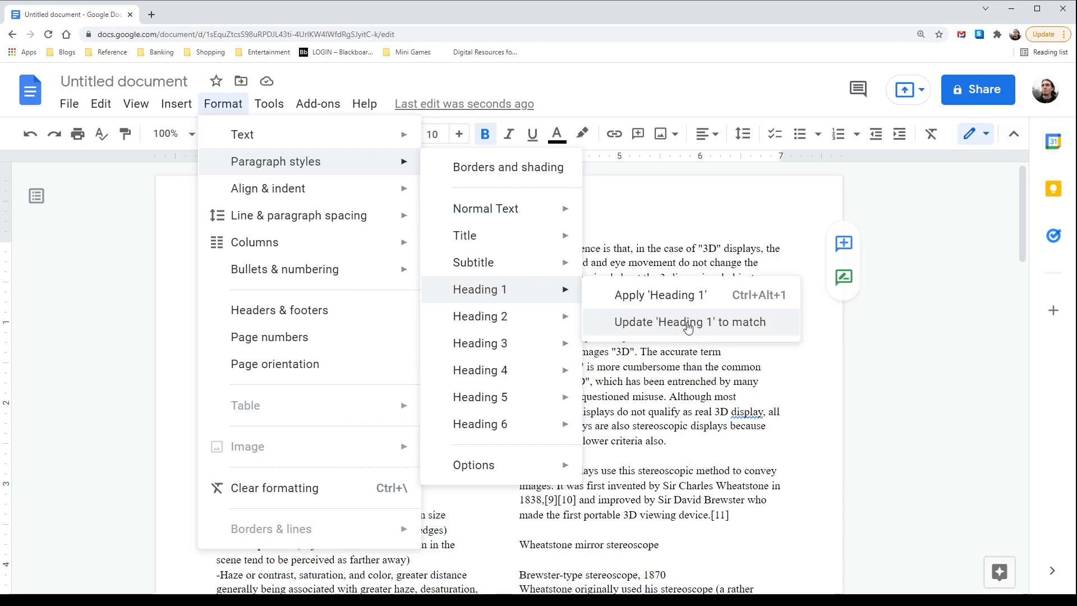
left_click(652, 324)
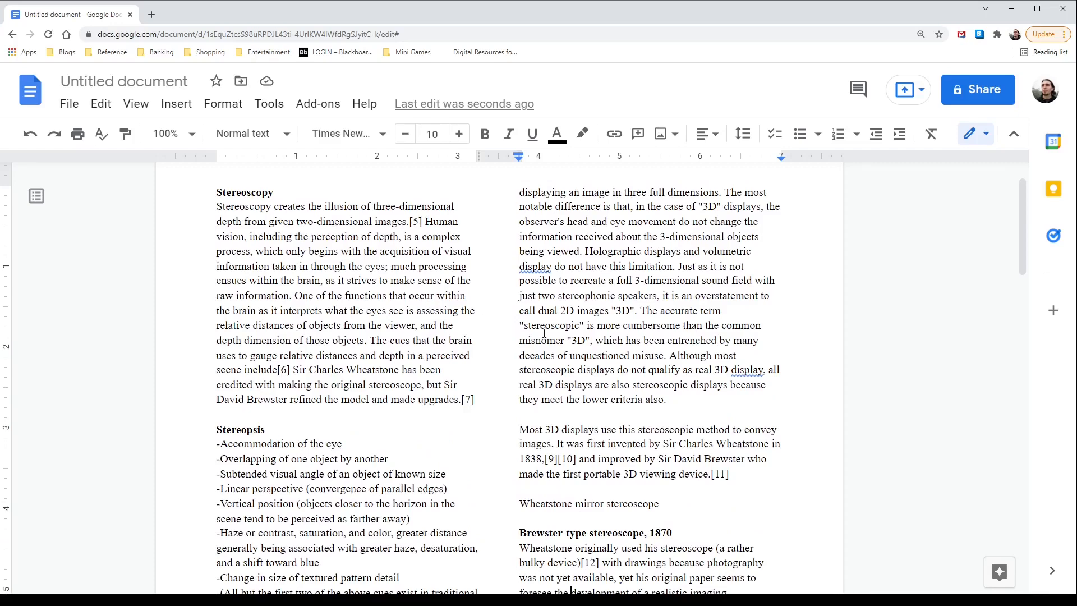
Step: Format the word "Stereoscopy" opening the paragraph below the Stereopsis list as non-bold italic at 12 points
scroll(554, 312, "down", 4)
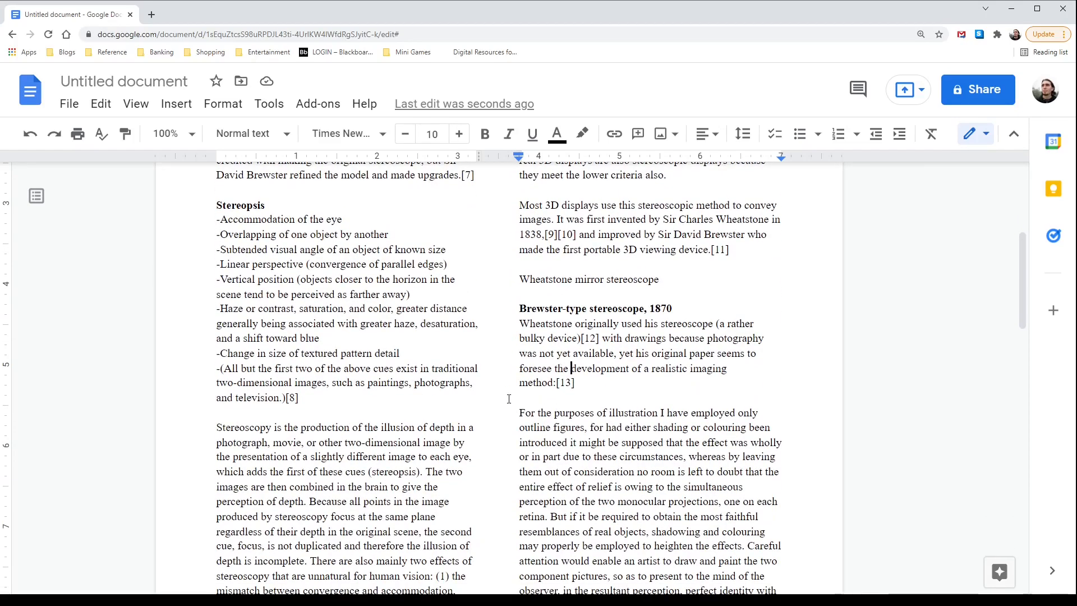
left_click_drag(274, 431, 217, 429)
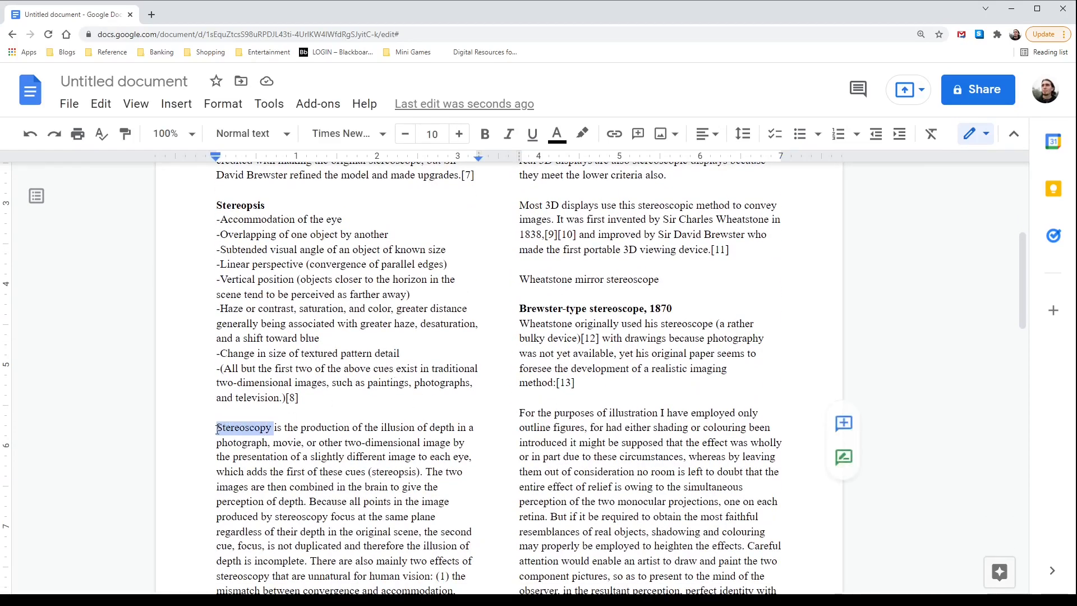
left_click(483, 136)
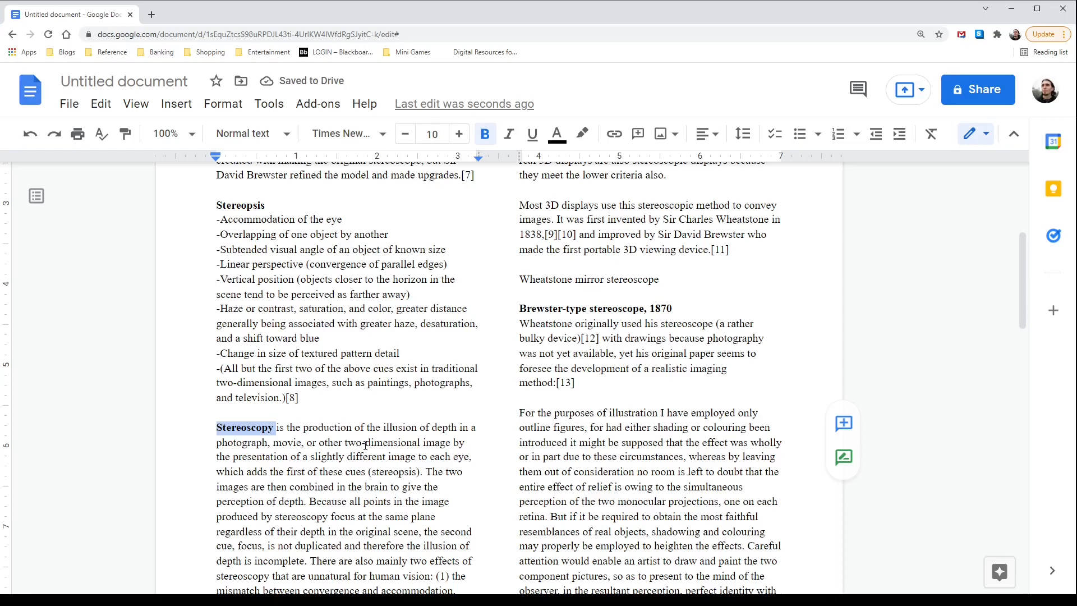
left_click(485, 136)
left_click(508, 135)
left_click(458, 134)
left_click(458, 134)
left_click(356, 459)
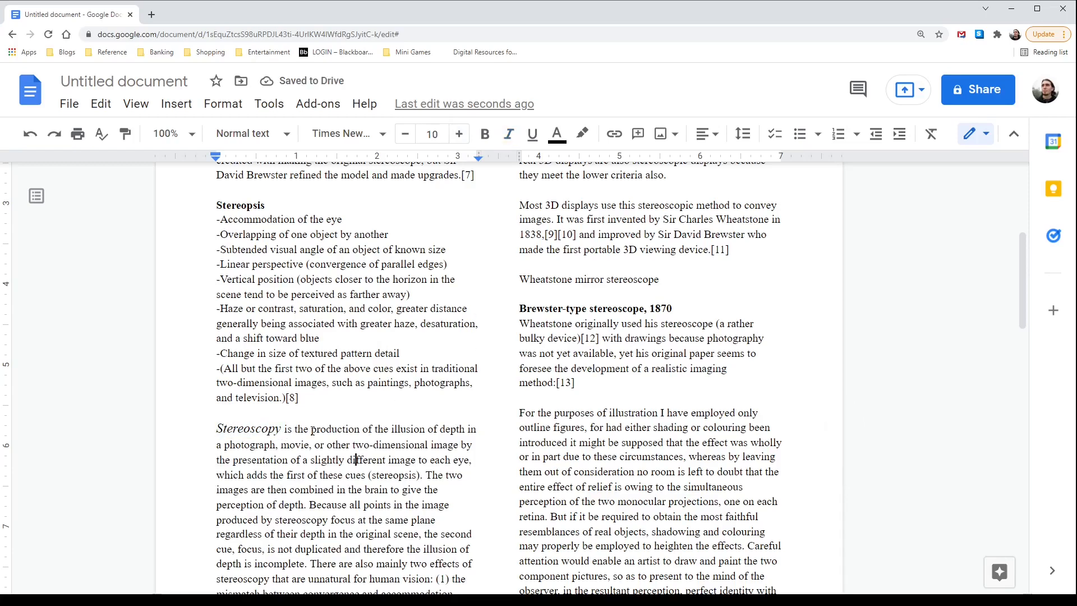
Step: Set the word "Stereoscopy" below the Stereopsis list to 10 points and remove its italics
double_click(281, 428)
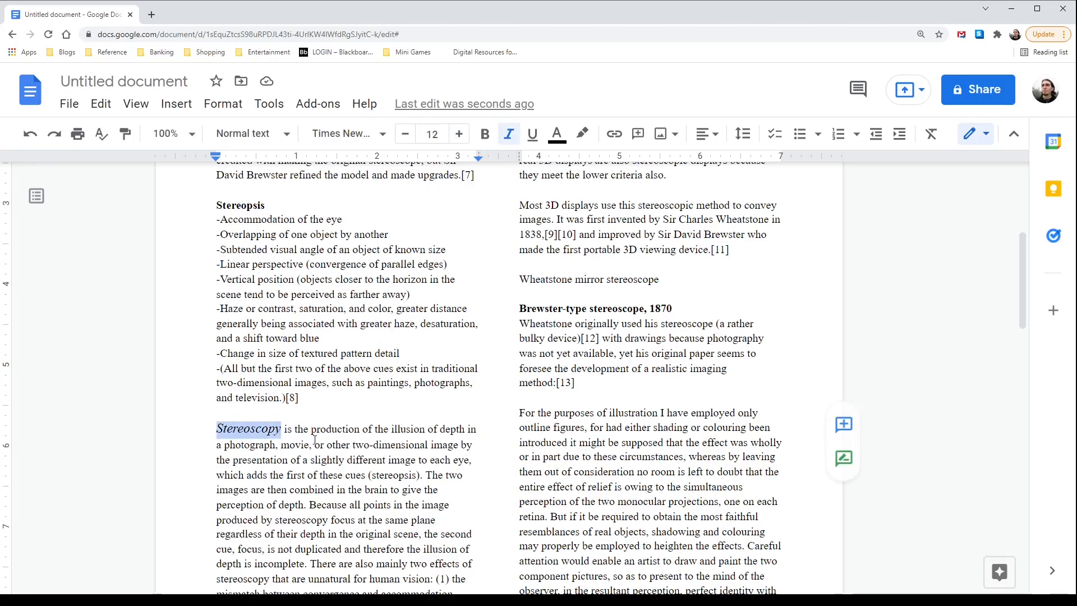
scroll(324, 439, "up", 2)
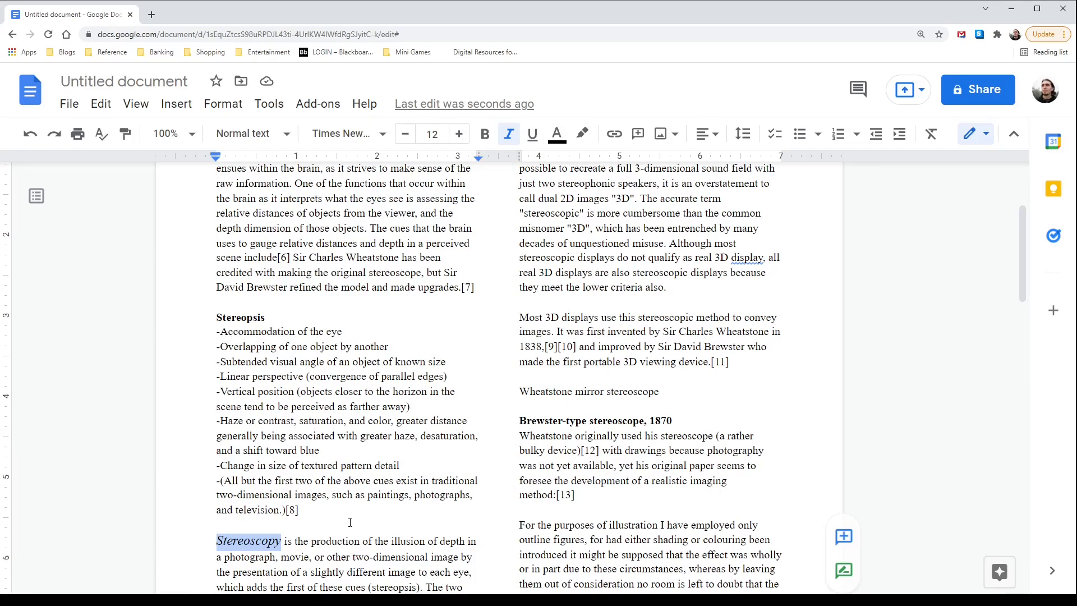
key("ctrl+shift+comma")
key("ctrl+shift+comma")
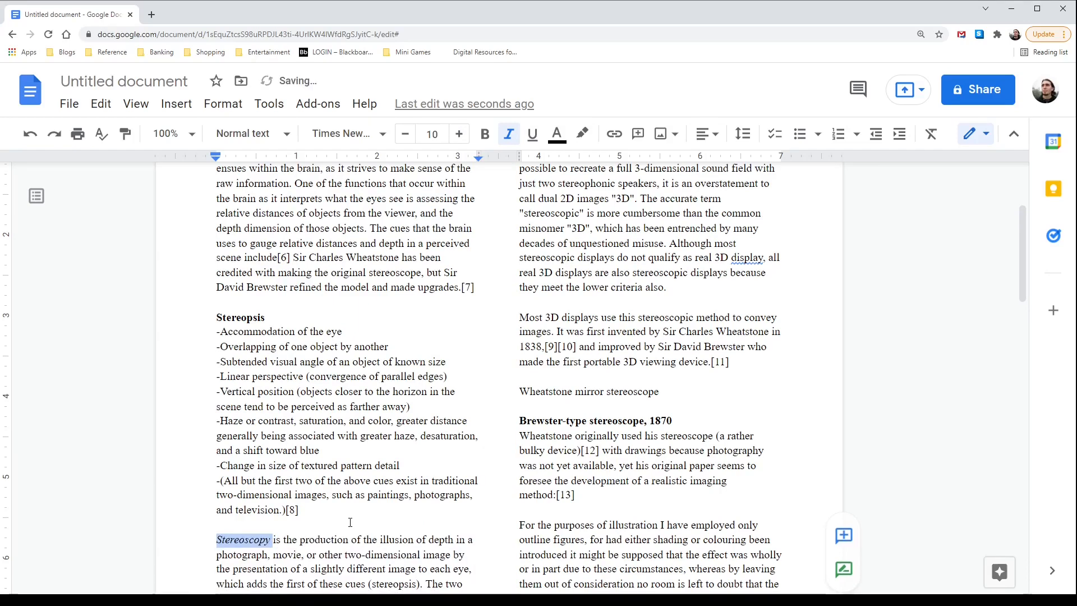
key("ctrl+i")
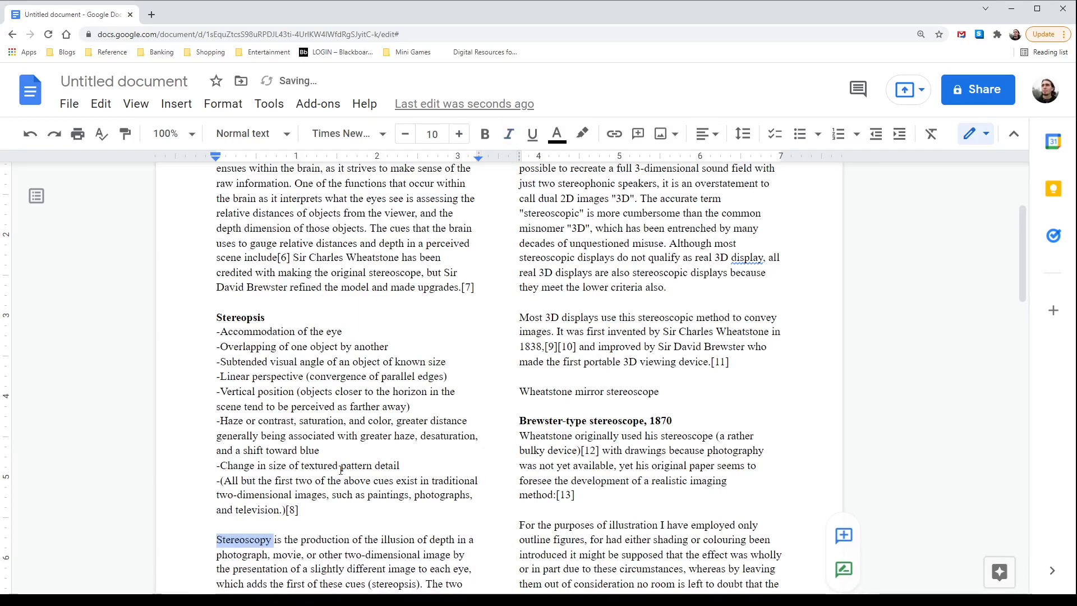
left_click(296, 391)
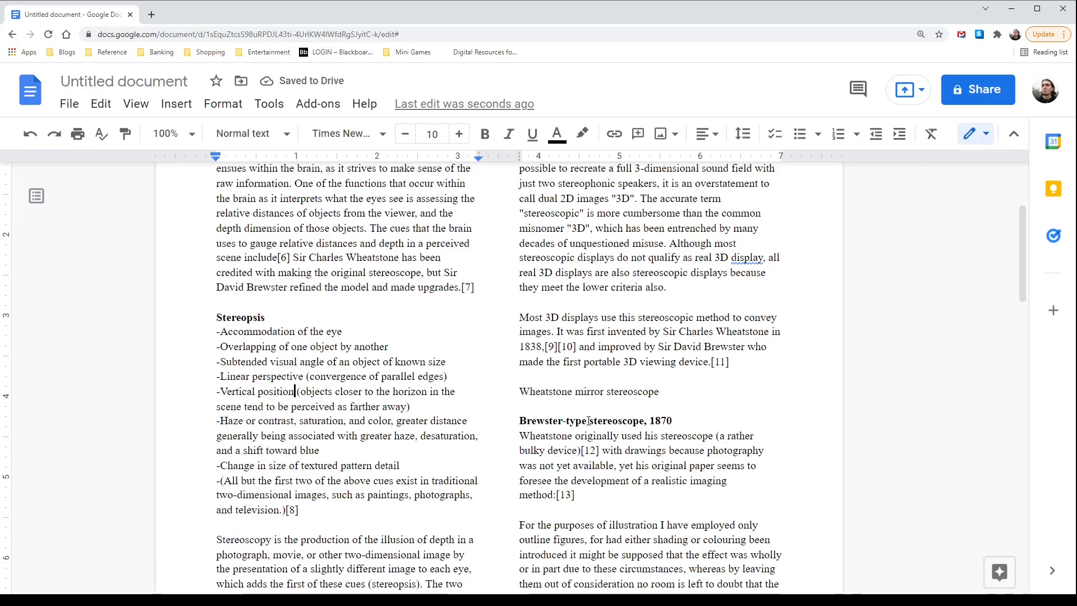
scroll(437, 485, "up", 3)
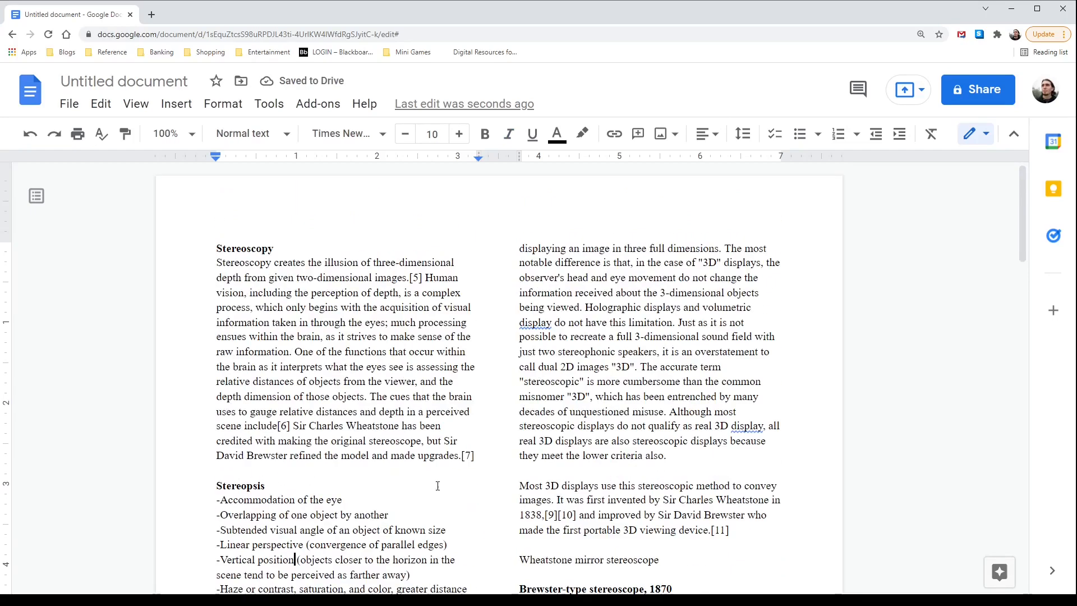
scroll(437, 486, "down", 2)
right_click(337, 387)
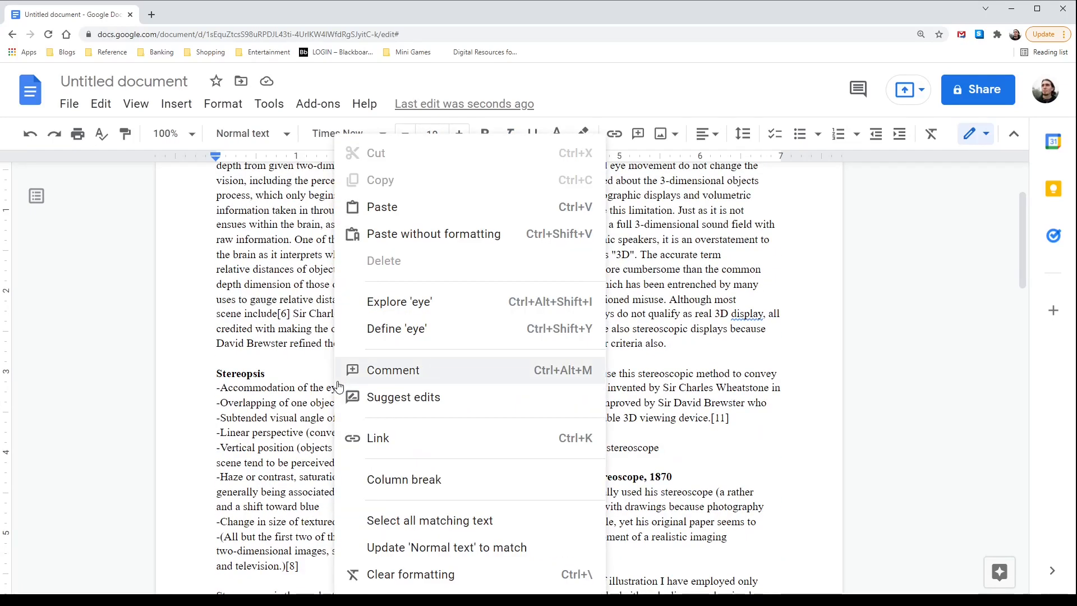
left_click(268, 329)
scroll(292, 371, "up", 2)
scroll(293, 372, "down", 4)
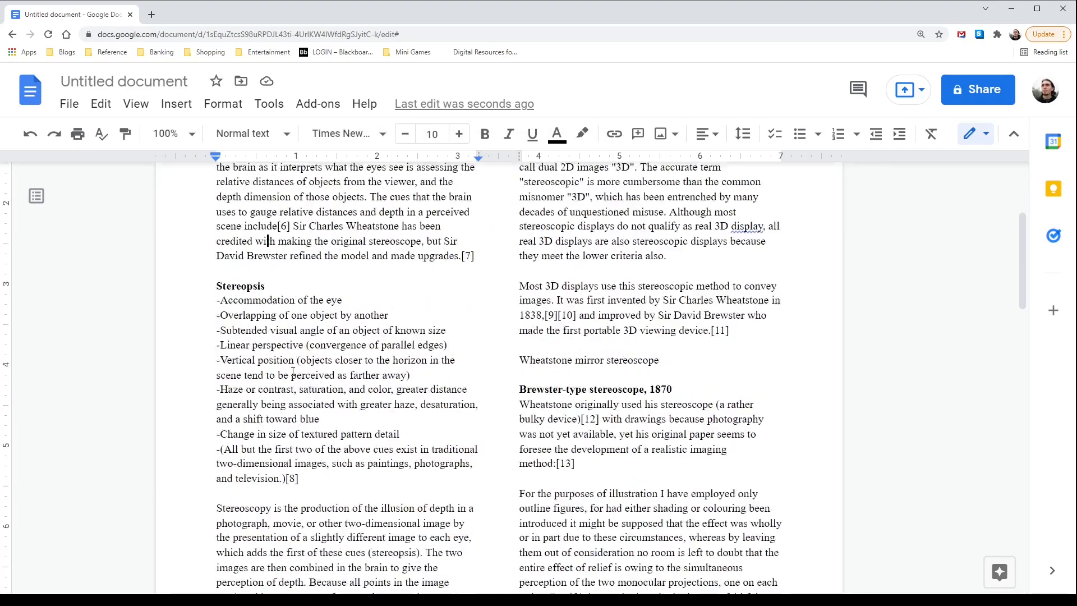
Step: Put "Stereoscopy" below the Stereopsis list on its own line and format it as 12-point italic
scroll(293, 371, "down", 2)
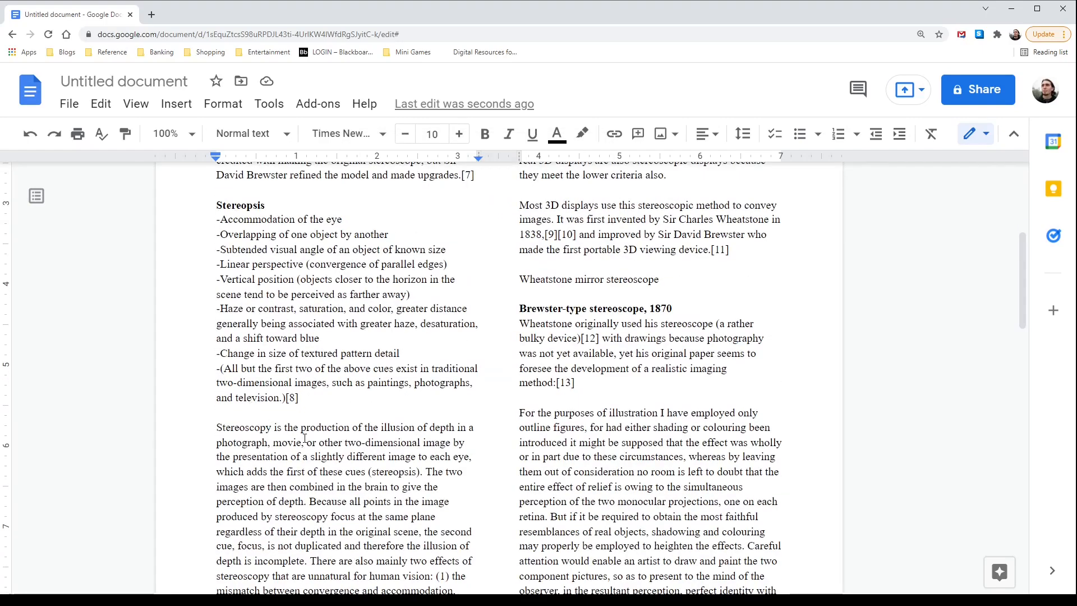
key("Return")
double_click(274, 428)
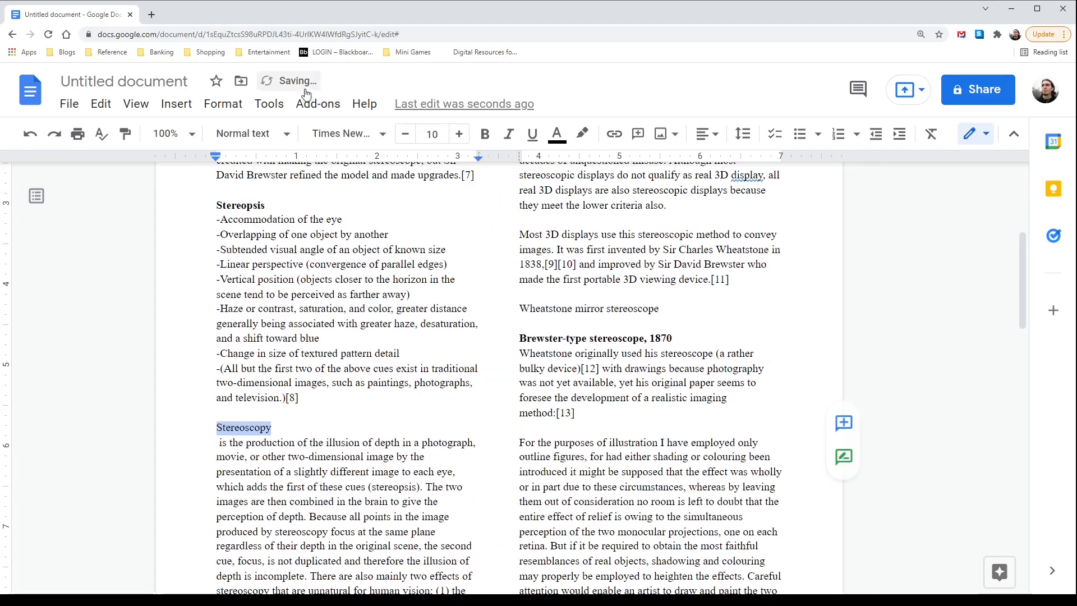
left_click(458, 133)
left_click(459, 134)
left_click(510, 138)
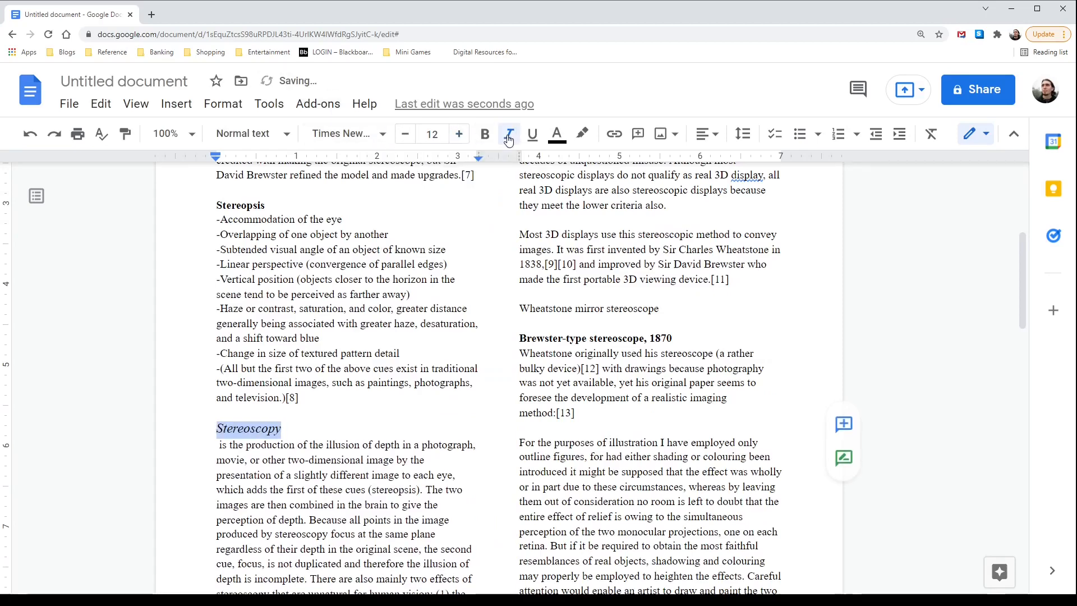
Step: Update the Heading 1 paragraph style to match the 12-point italic "Stereoscopy" line below the Stereopsis list
scroll(280, 438, "up", 3)
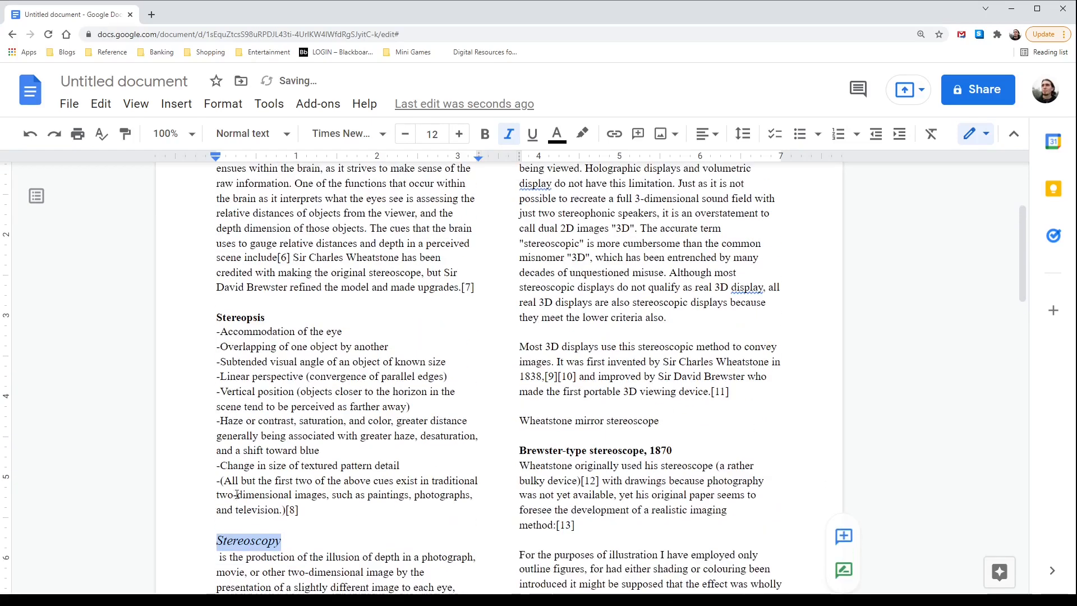
scroll(236, 493, "down", 2)
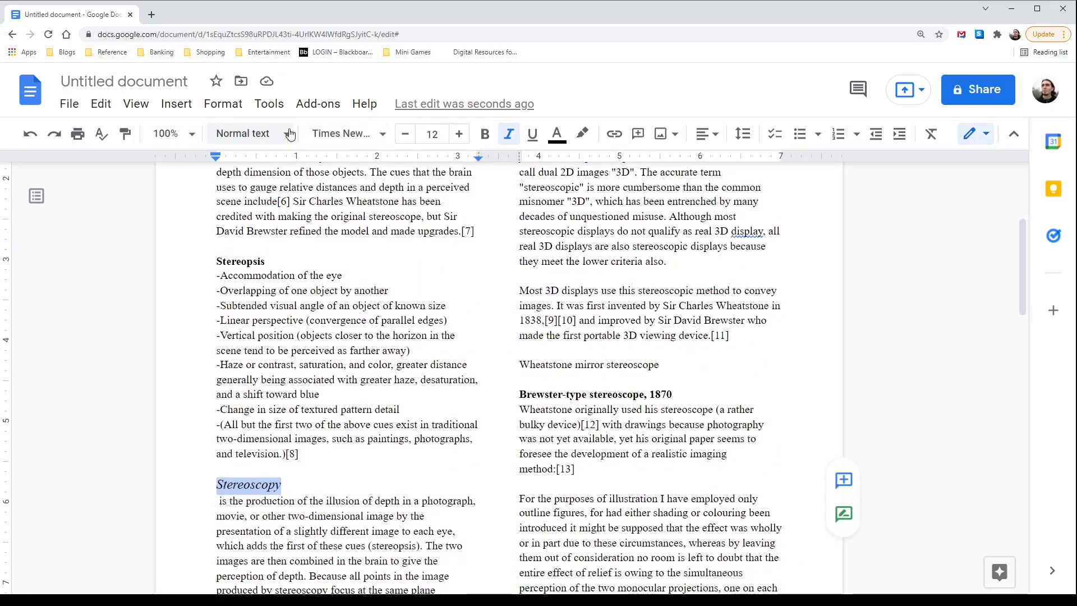
left_click(256, 134)
mouse_move(341, 360)
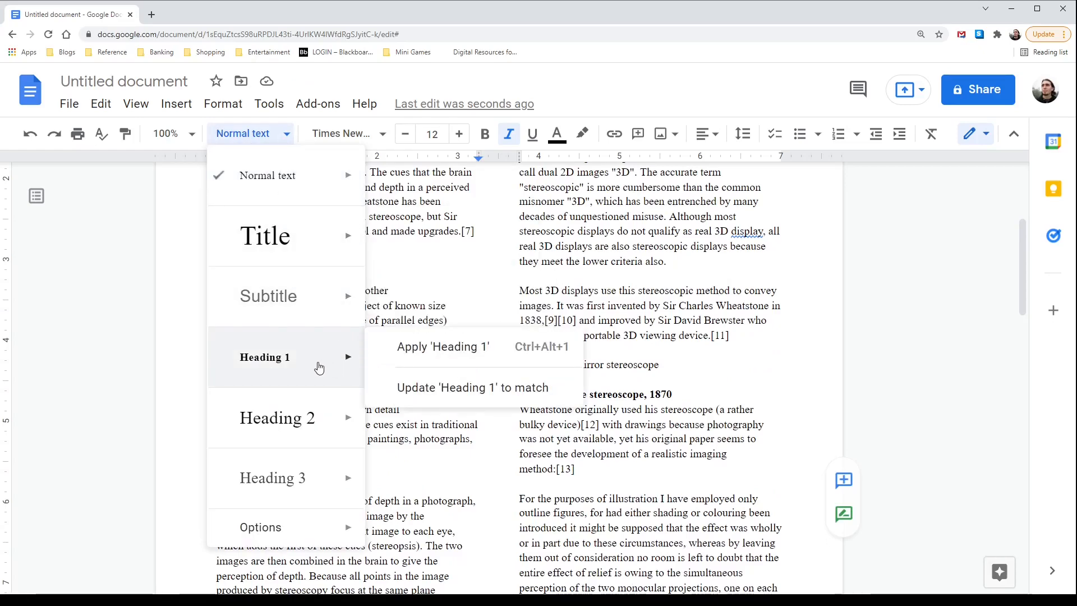
left_click(470, 389)
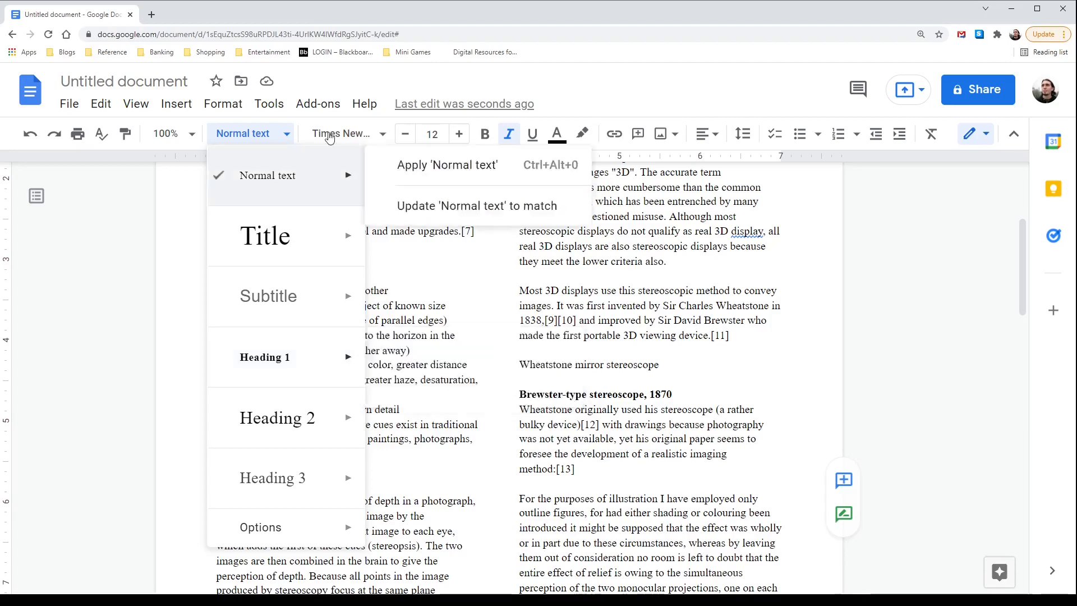
left_click(240, 106)
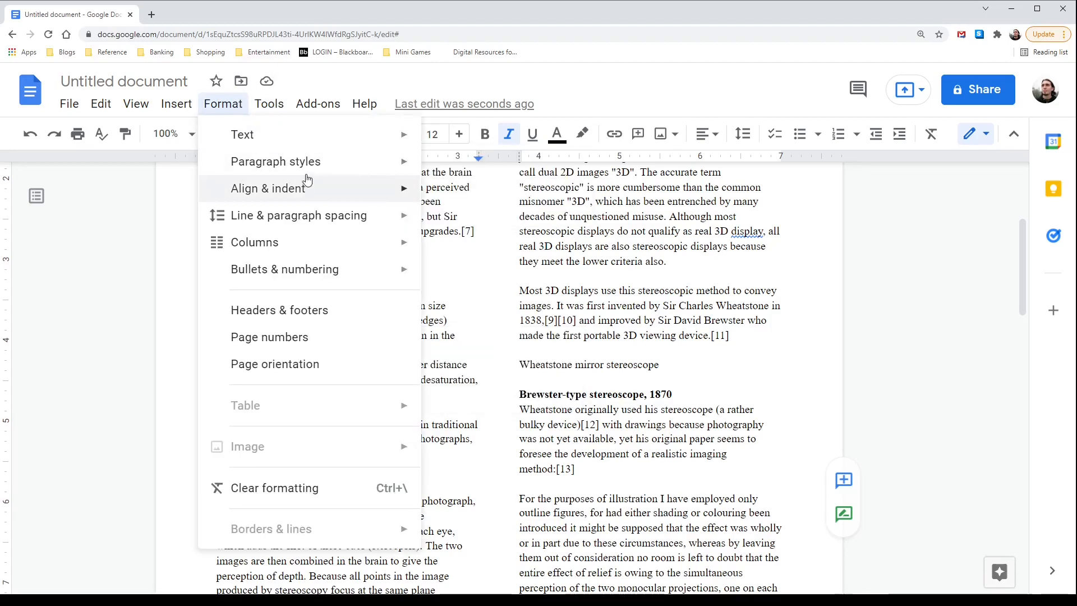
mouse_move(308, 161)
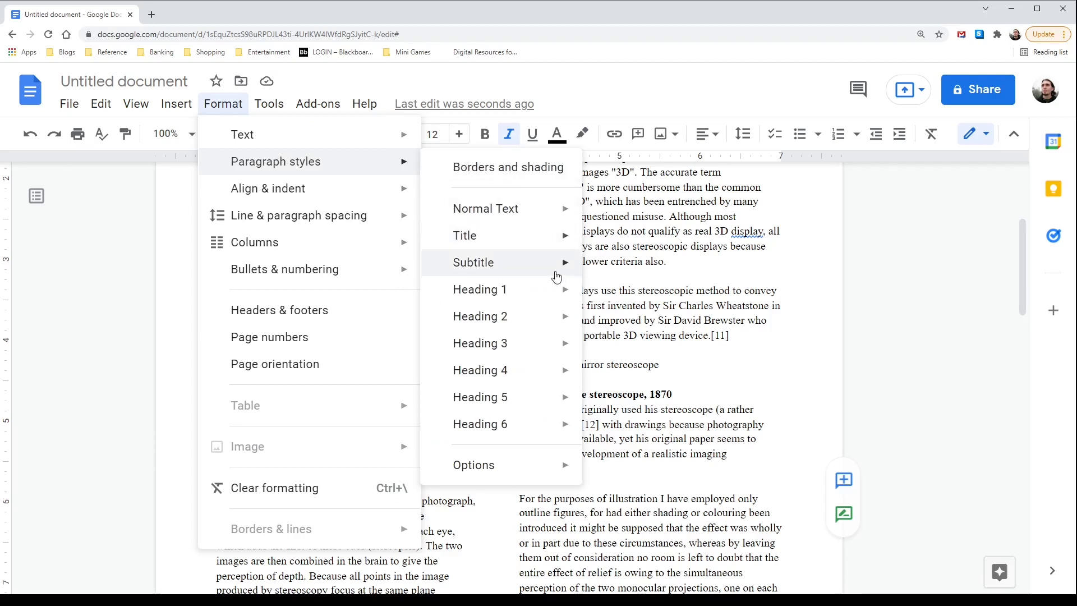
mouse_move(552, 292)
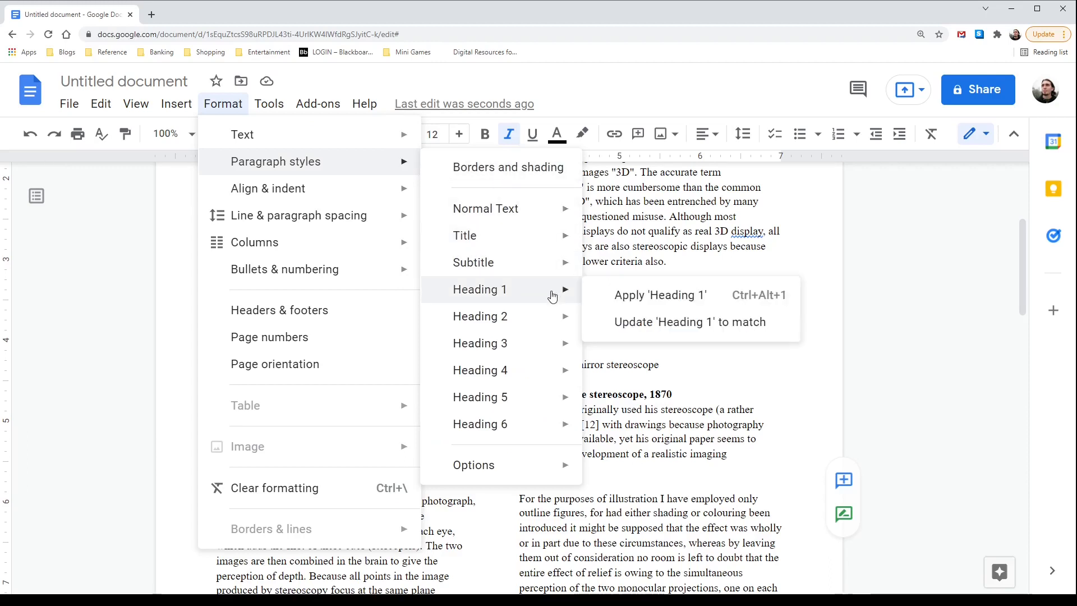
left_click(686, 331)
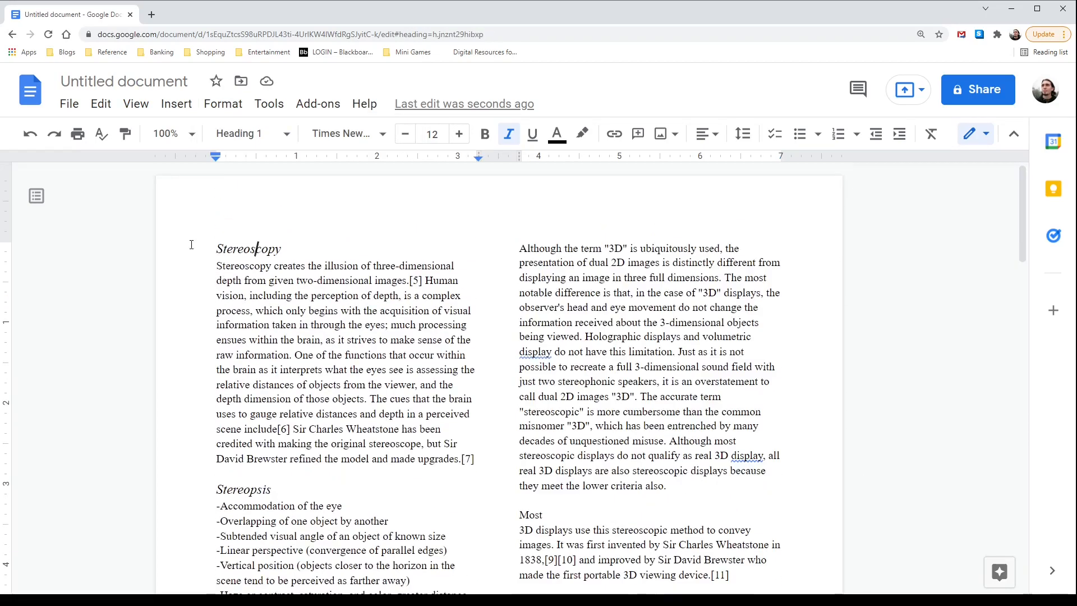
Step: Make the "Stereoscopy" heading at the start of the document bold
double_click(282, 248)
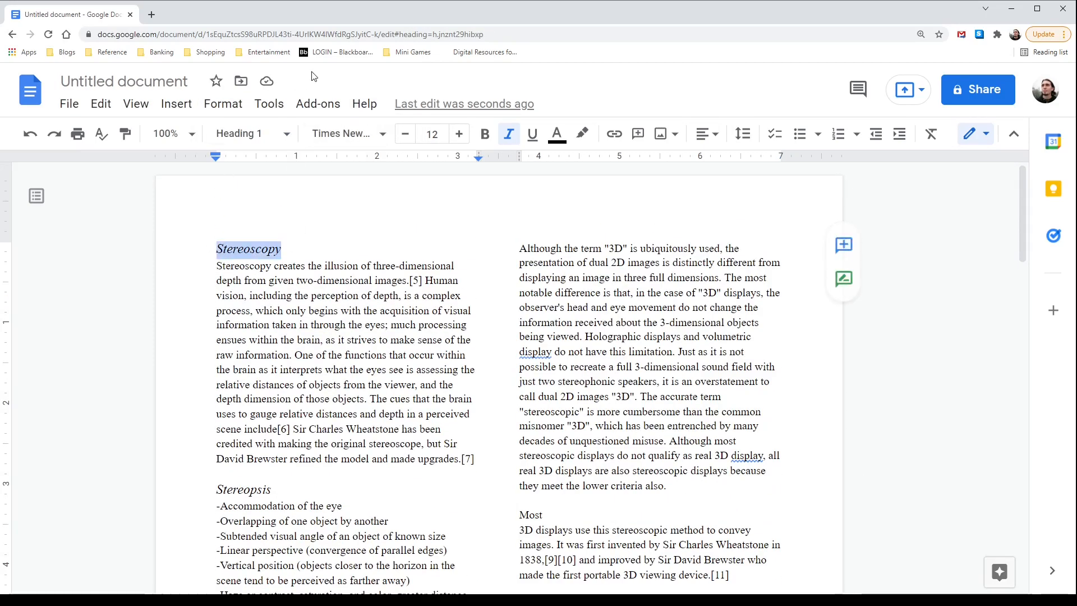
left_click(252, 249)
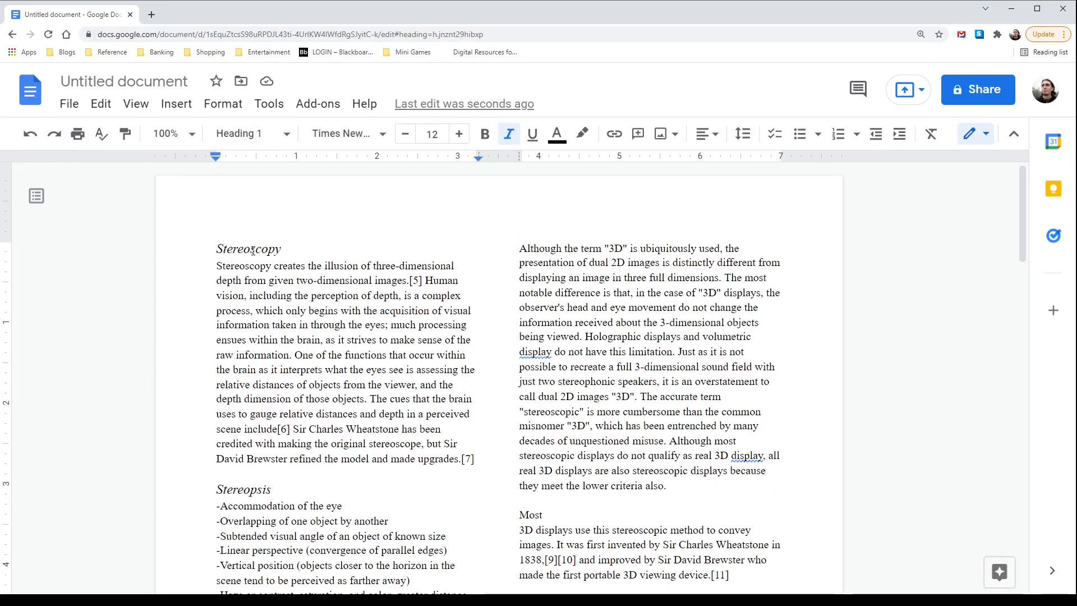
left_click(485, 133)
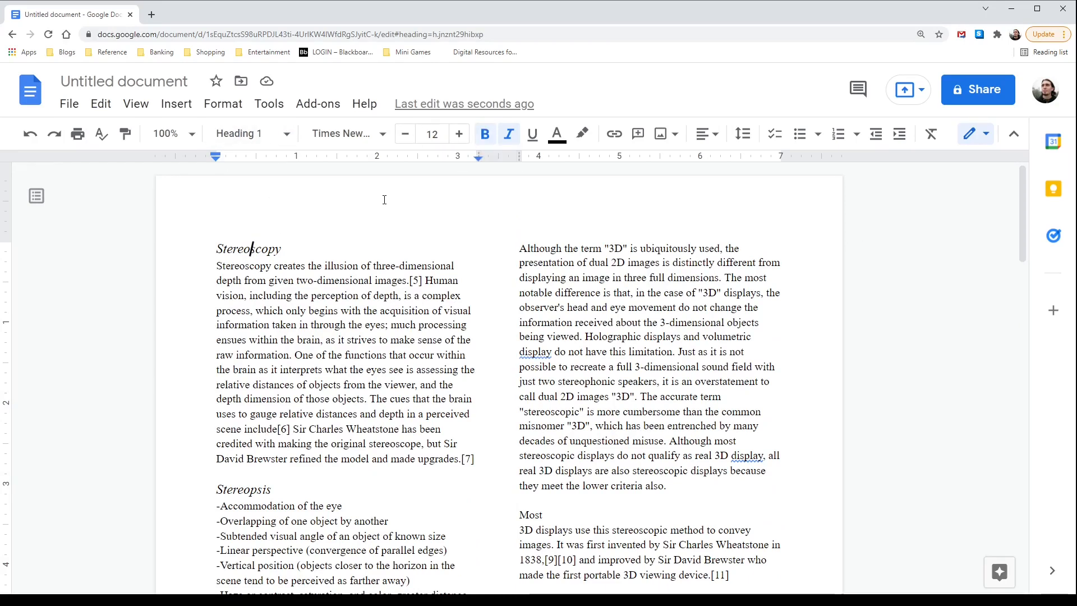
double_click(284, 245)
key("ctrl+b")
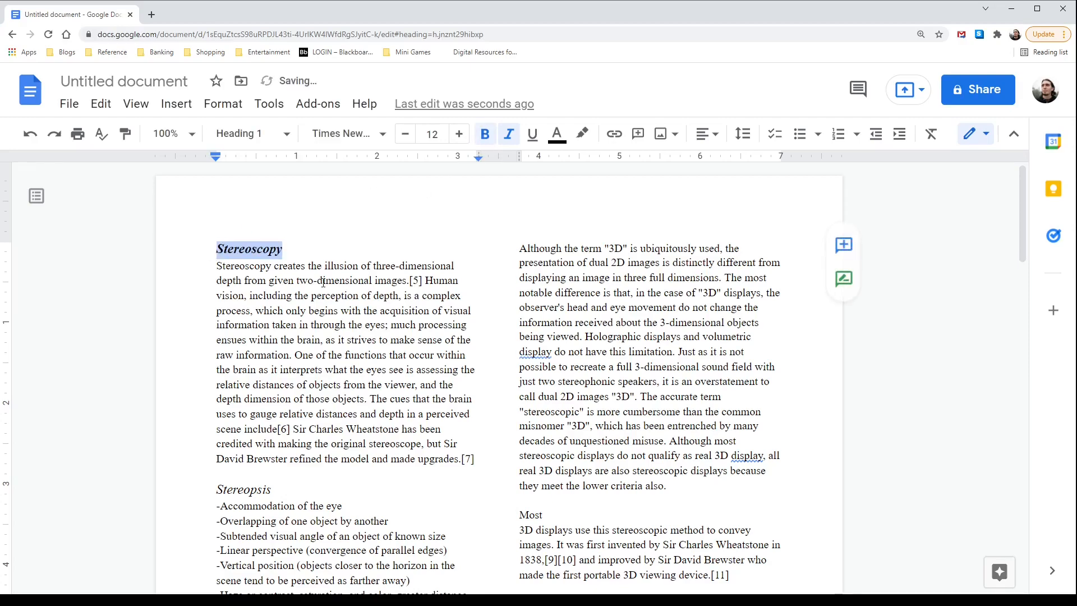
scroll(323, 281, "down", 3)
scroll(315, 253, "up", 3)
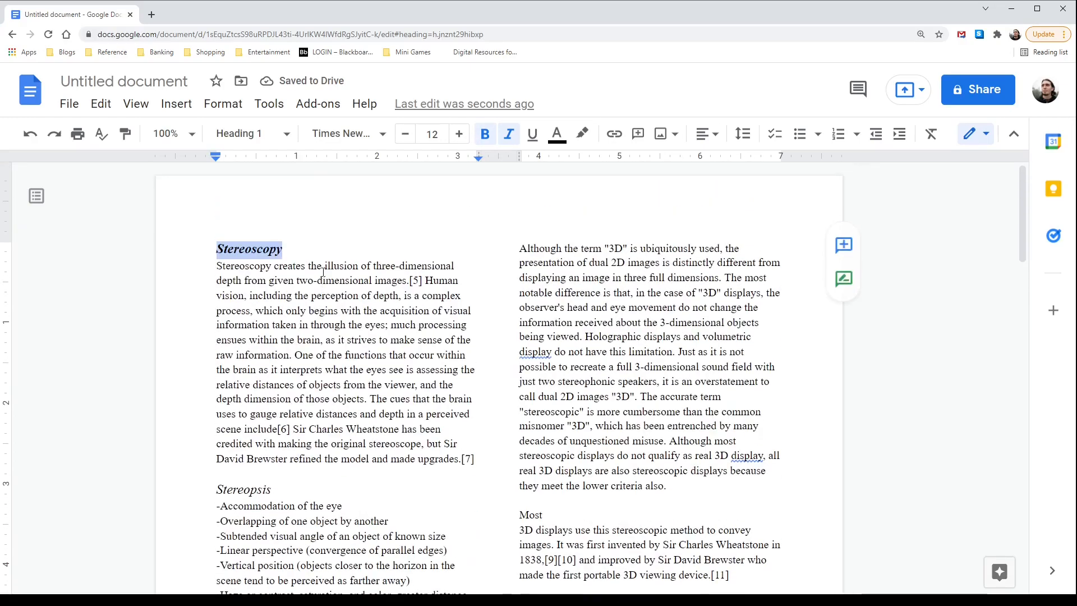
Step: Update the Heading 1 paragraph style to match the bold italic 12-point "Stereoscopy" heading at the start of the document
left_click(273, 132)
mouse_move(300, 356)
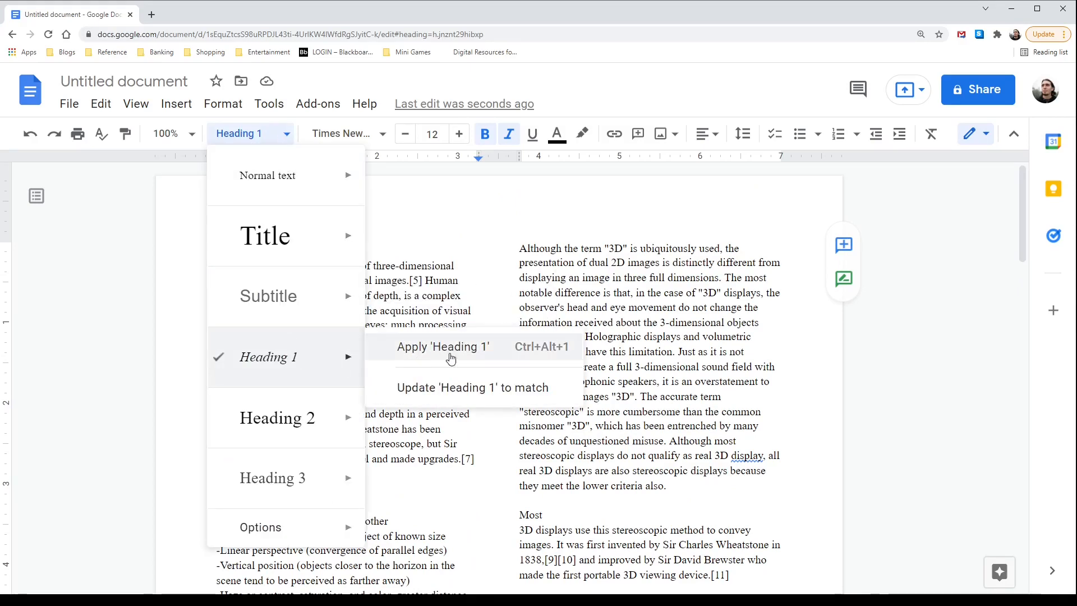
left_click(471, 387)
left_click(434, 310)
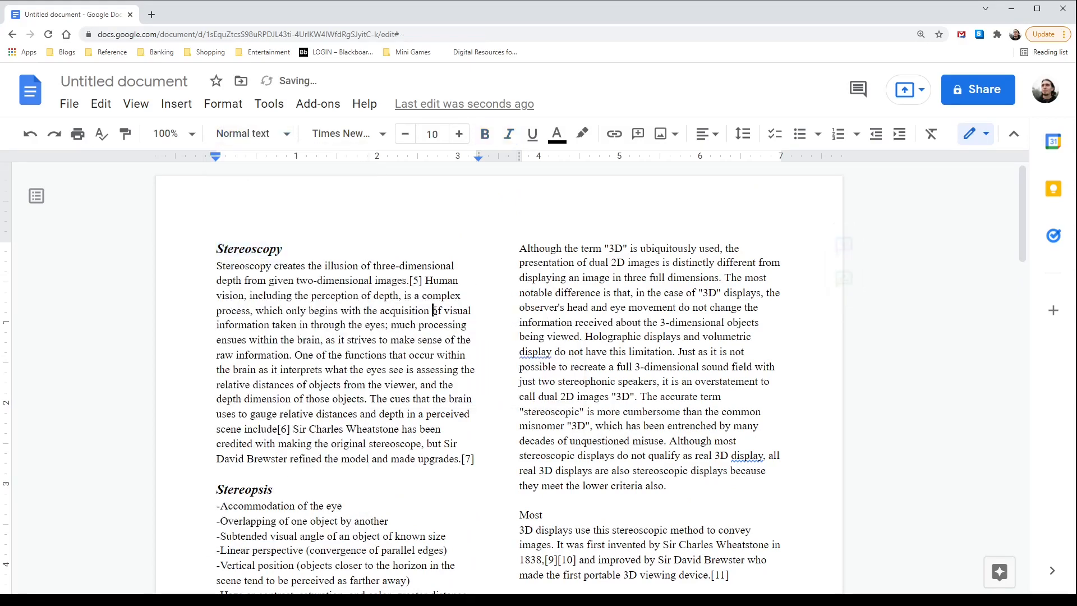
Step: Look through both columns to check the formatting of all Heading 1 headings
scroll(433, 310, "down", 3)
scroll(277, 295, "up", 3)
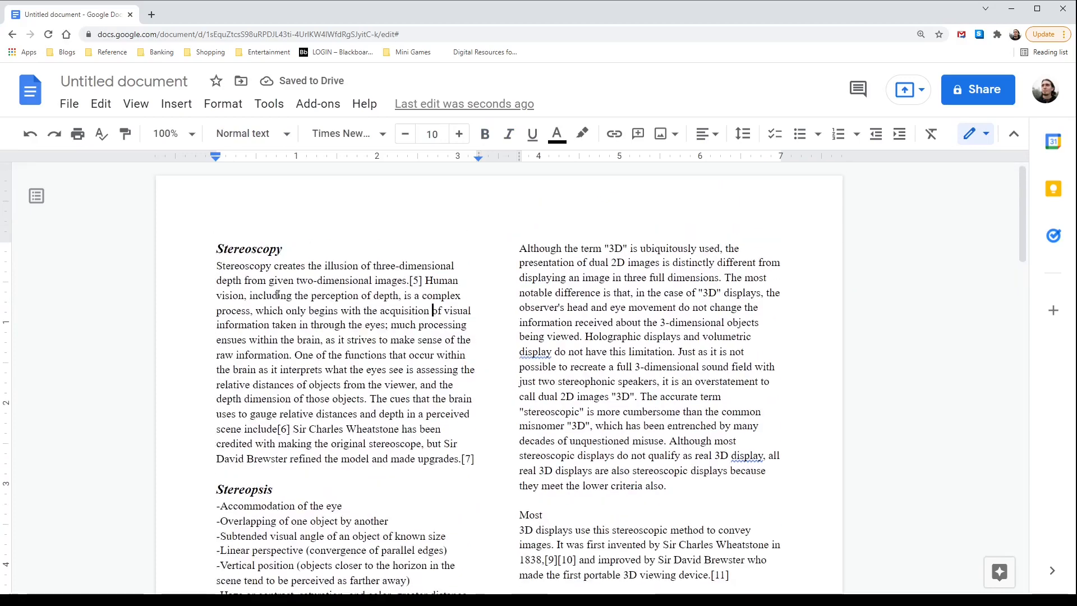
scroll(277, 295, "down", 8)
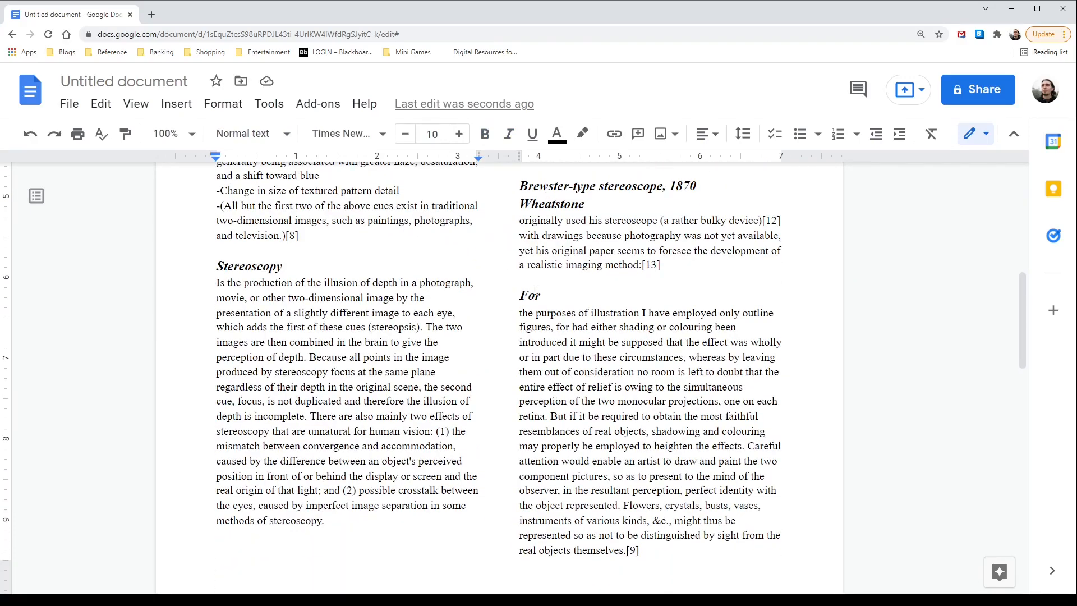
scroll(262, 256, "up", 8)
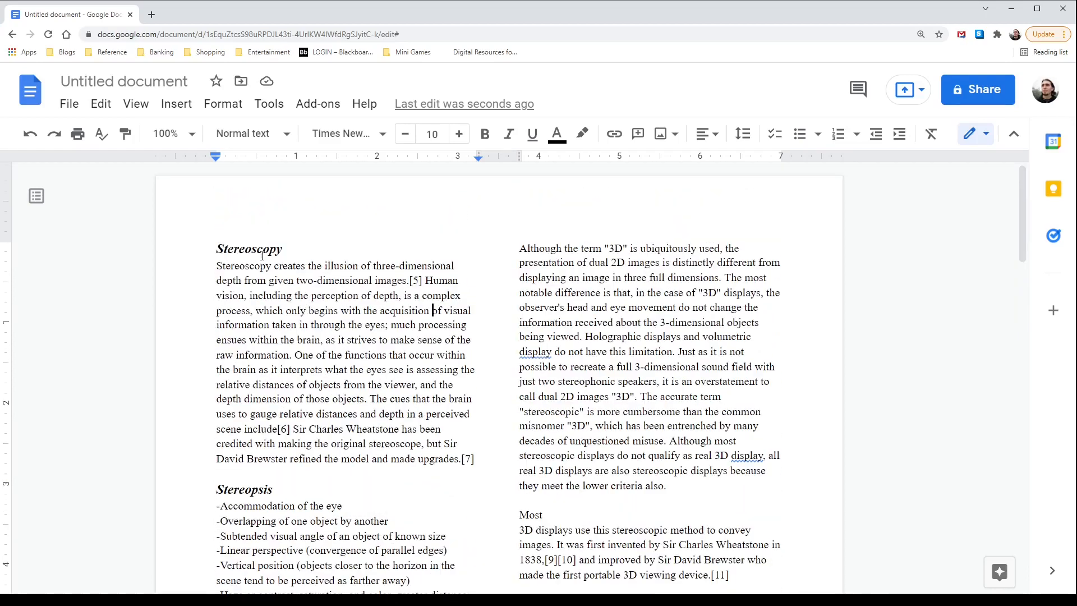
scroll(481, 277, "down", 5)
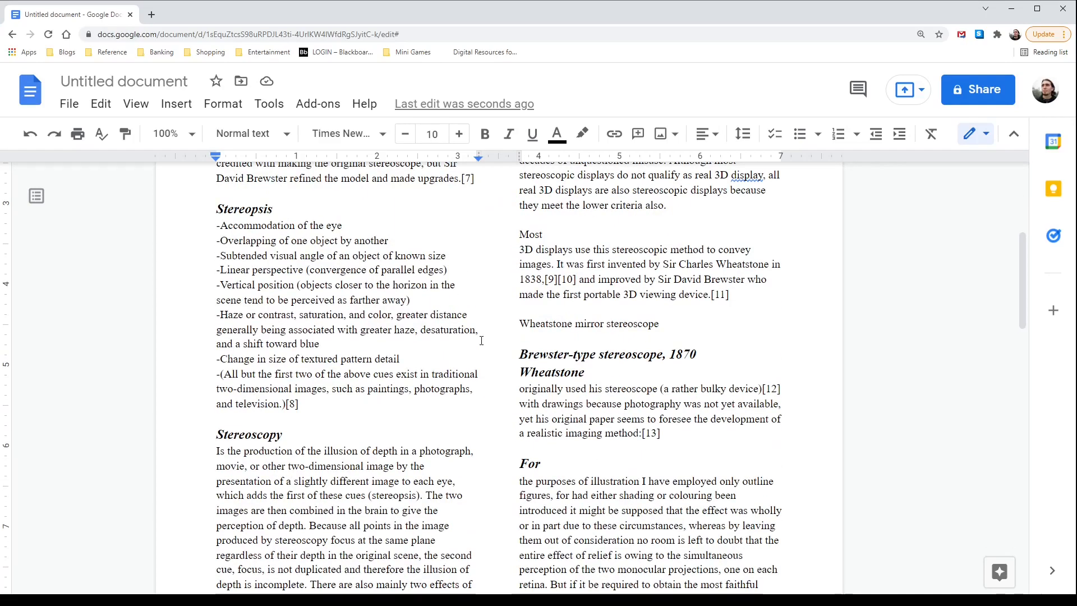
scroll(483, 342, "down", 2)
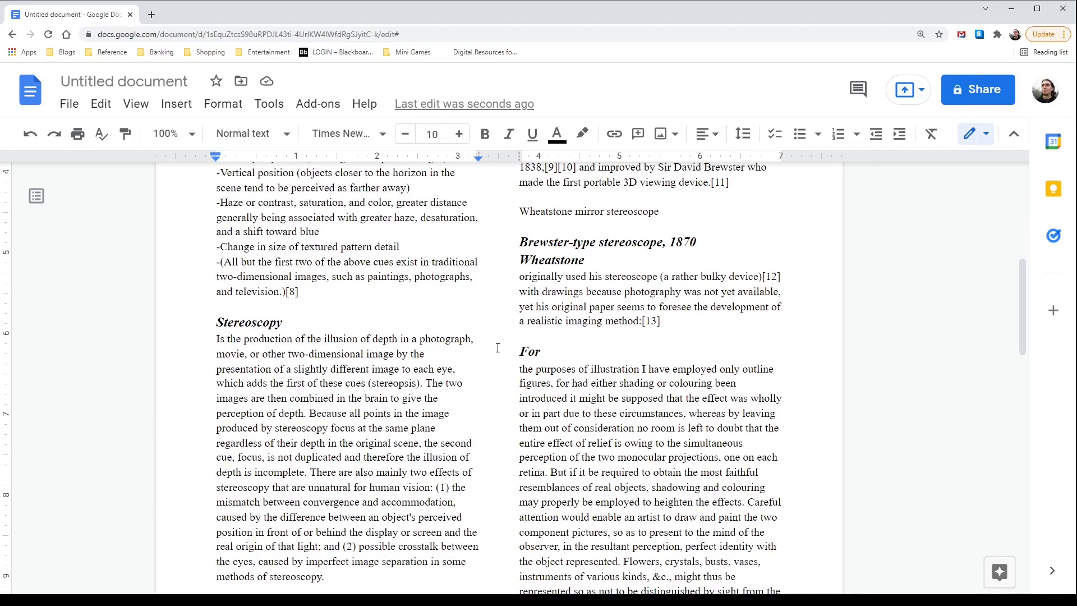
scroll(493, 345, "up", 7)
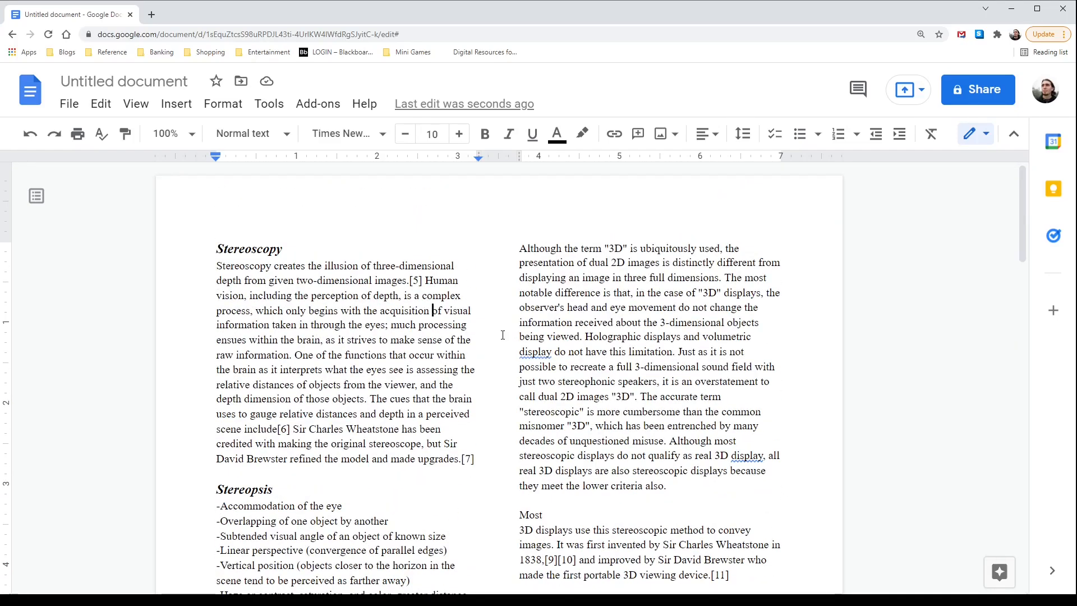
Step: Show the document outline, compare its listed headings with the pages, and hide the outline again
left_click(36, 196)
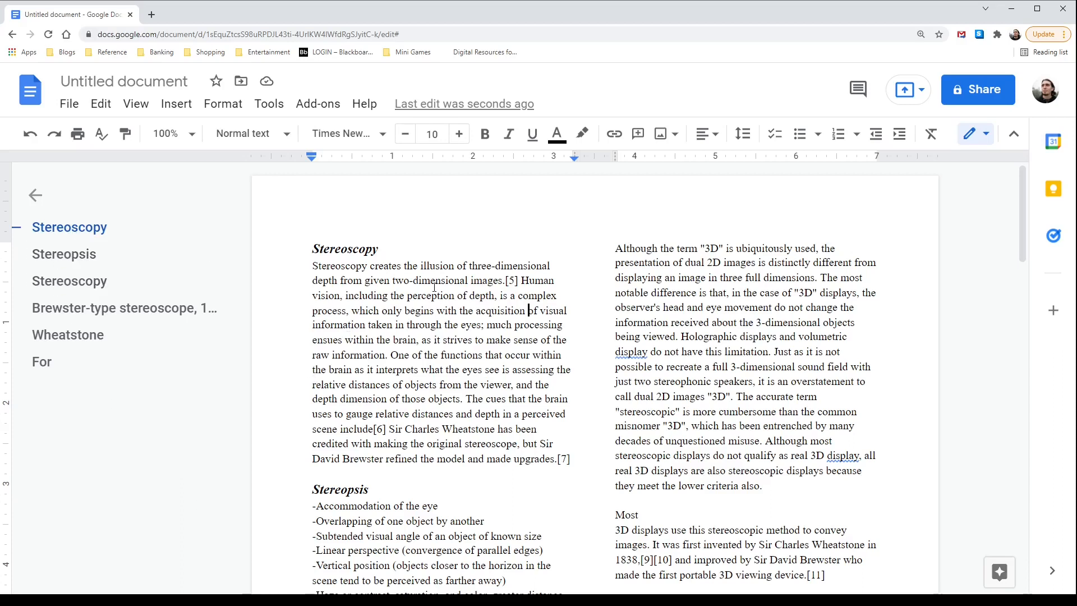
scroll(435, 287, "down", 9)
scroll(435, 287, "down", 3)
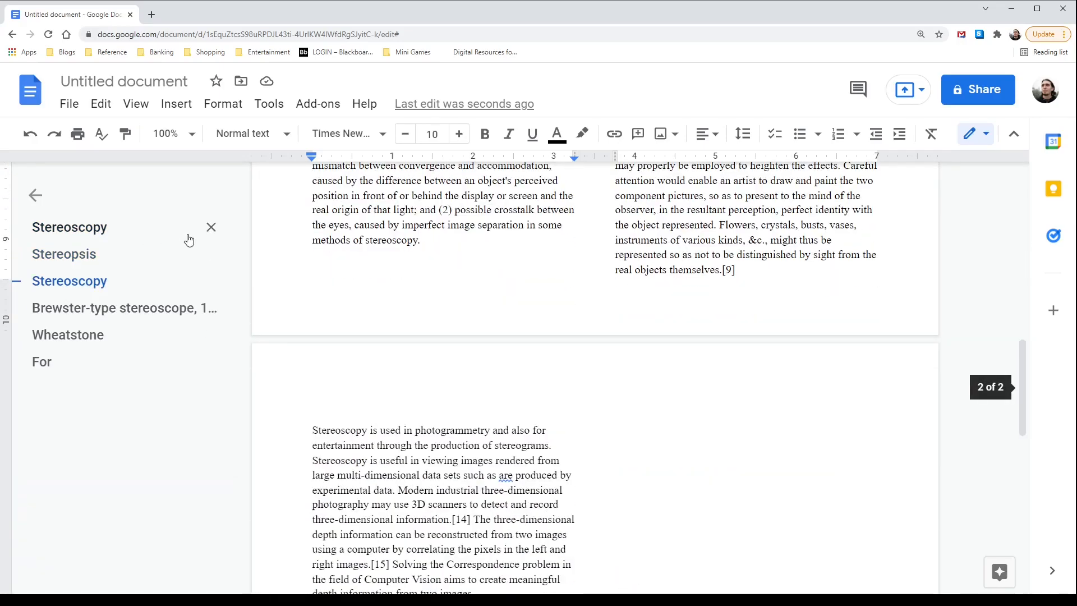
scroll(383, 269, "down", 5)
scroll(383, 268, "up", 6)
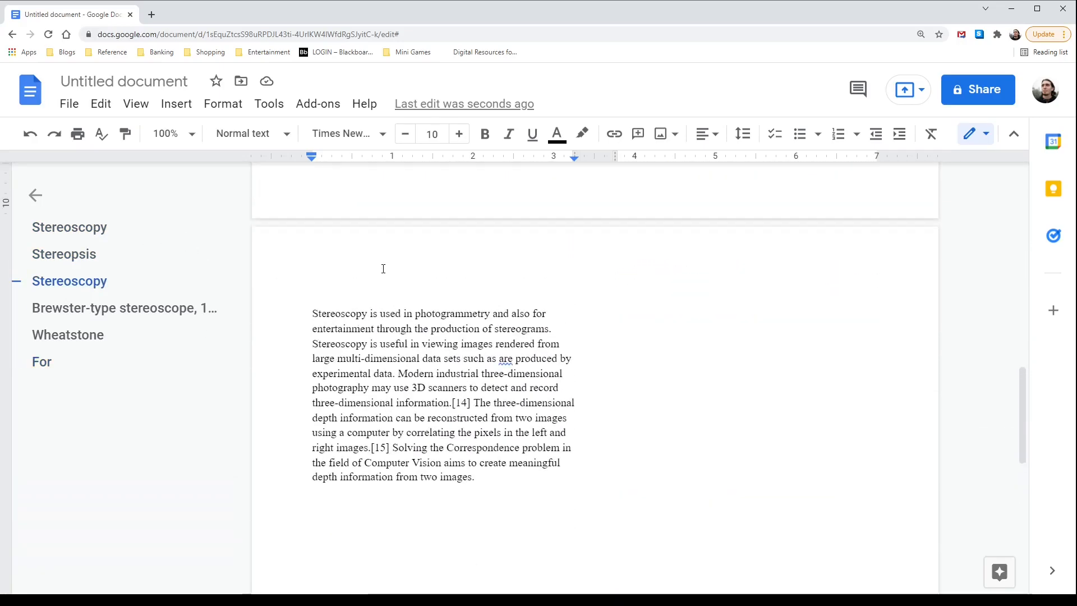
scroll(383, 269, "up", 10)
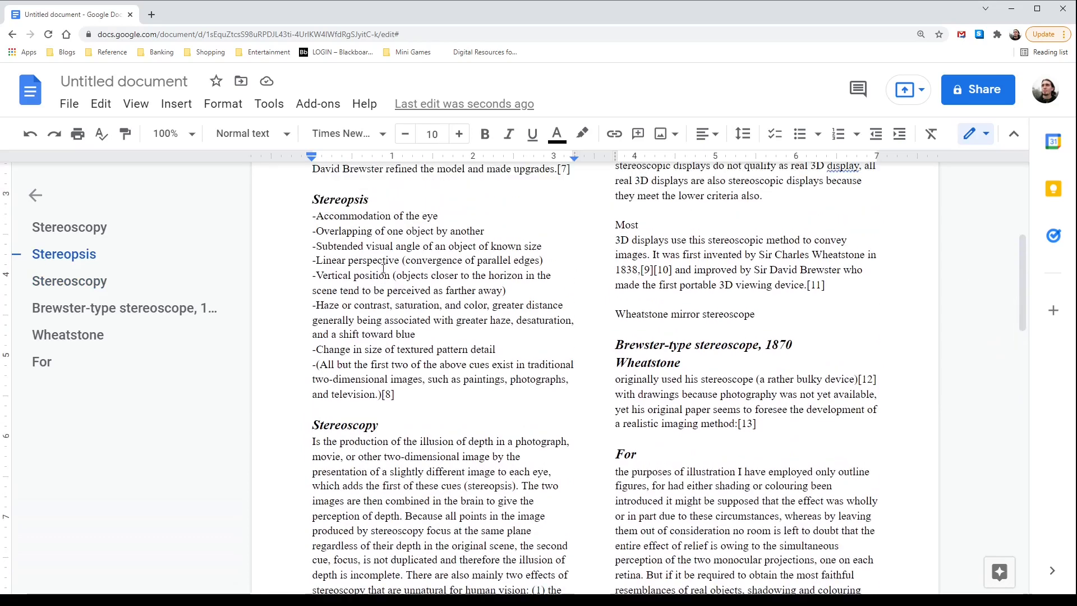
scroll(383, 268, "up", 2)
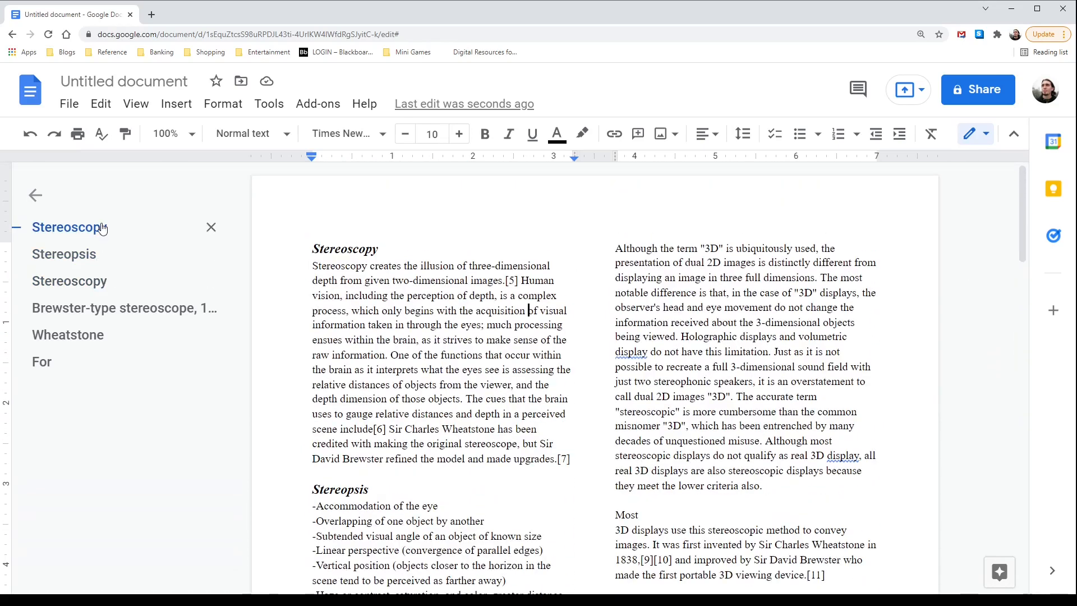
left_click(37, 197)
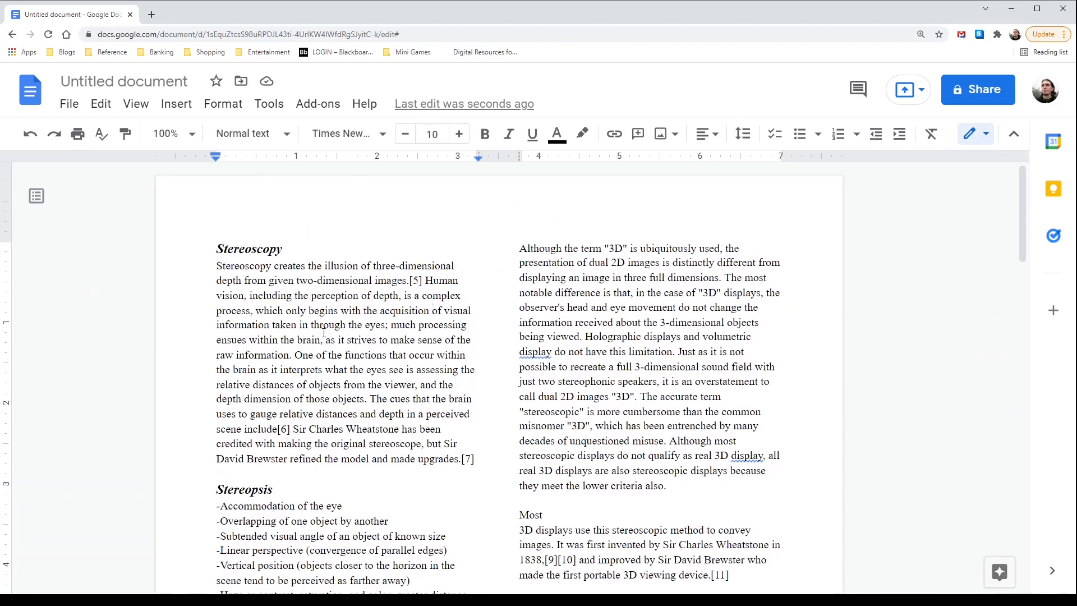
scroll(309, 262, "down", 7)
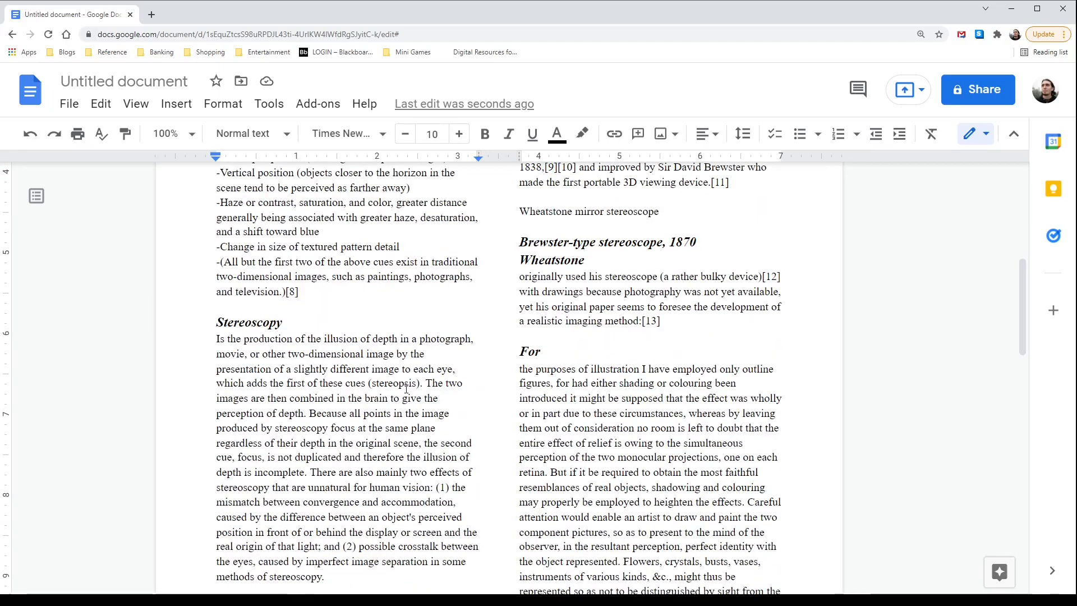
scroll(406, 388, "up", 7)
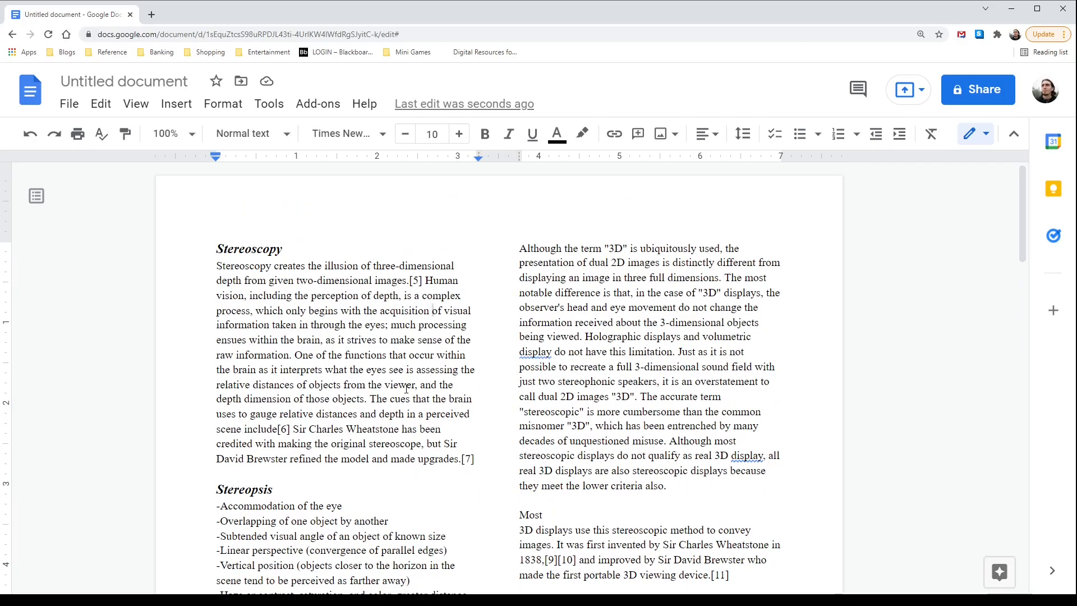
scroll(406, 388, "down", 2)
scroll(406, 388, "up", 2)
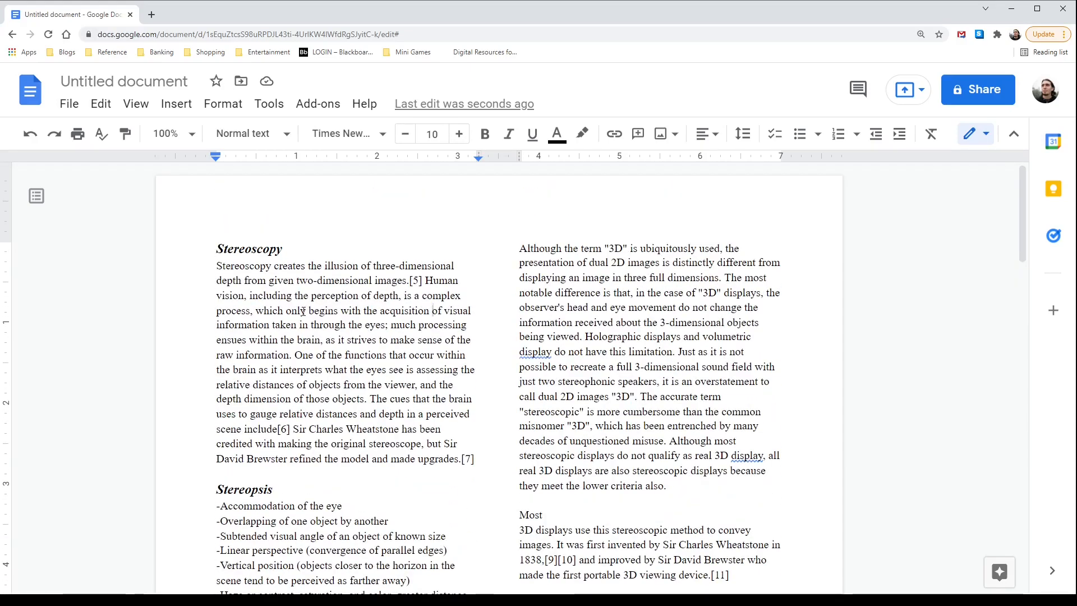
Step: Revert the document to the earlier formatting with the oversized "Stereoscopy" heading and opening paragraph, and review both columns
left_click(213, 248)
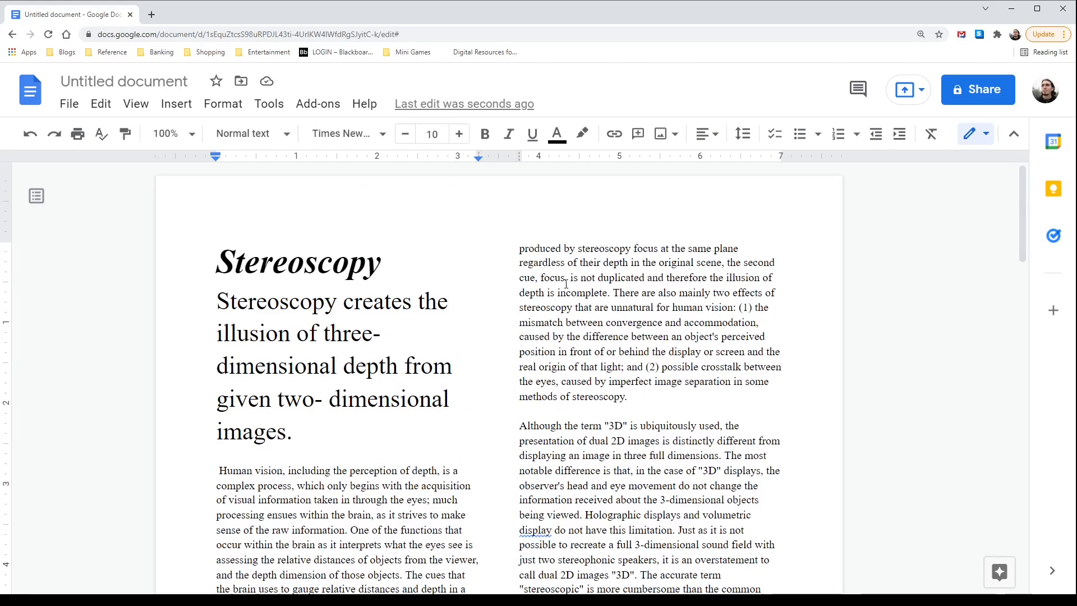
scroll(566, 284, "down", 2)
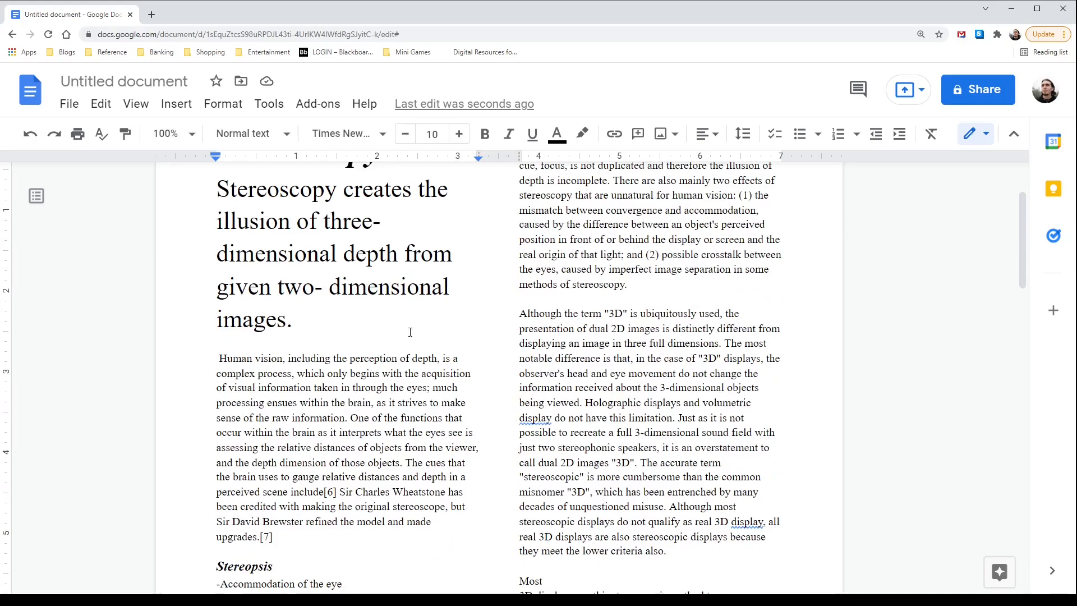
scroll(410, 332, "up", 1)
scroll(463, 317, "down", 1)
scroll(464, 318, "down", 6)
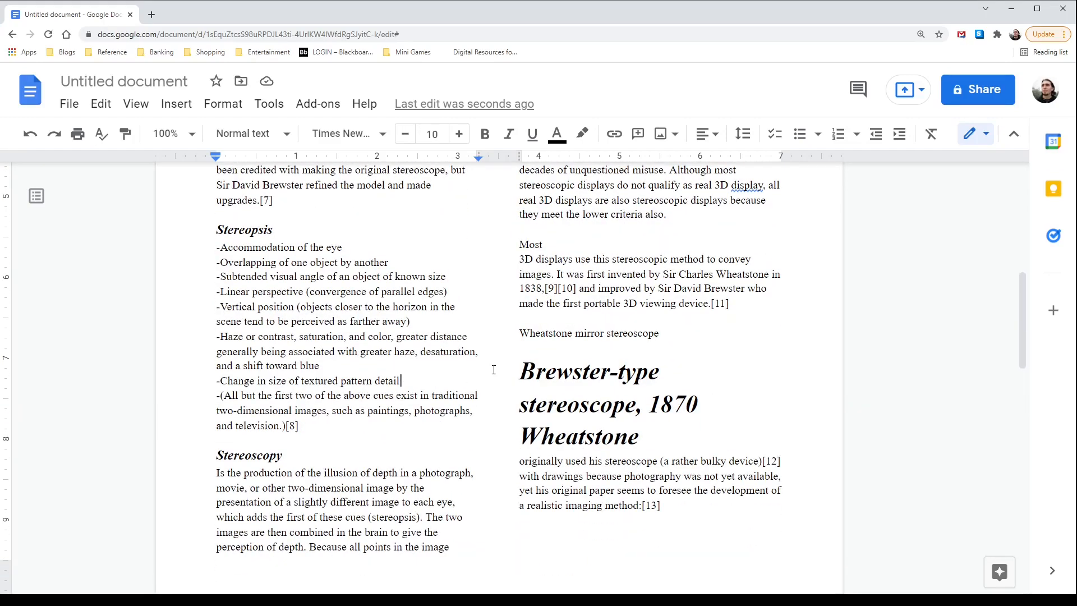
scroll(493, 369, "up", 7)
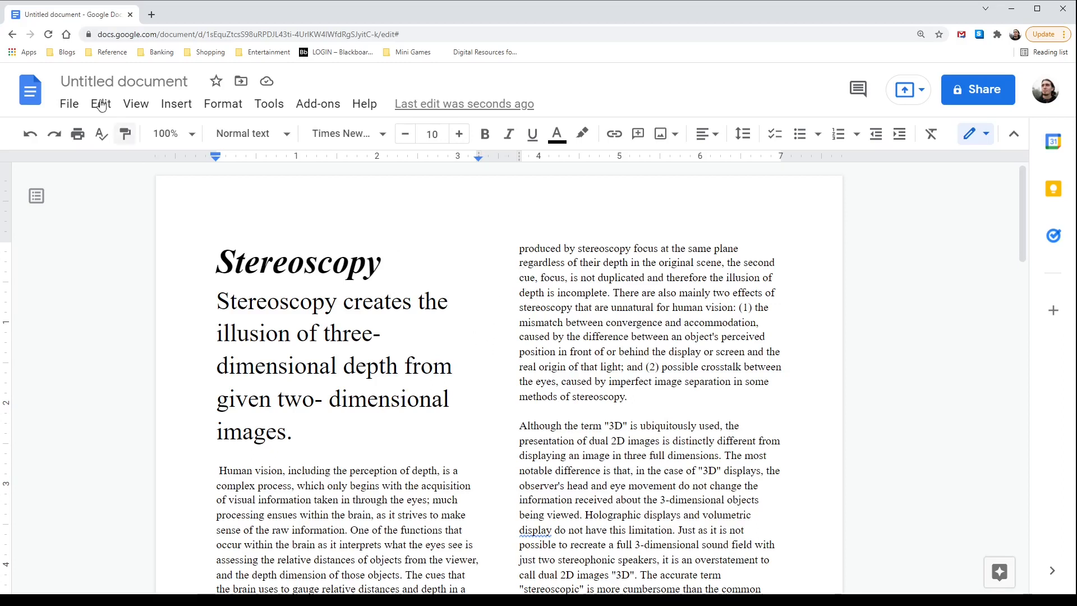
Step: View the file formats offered for downloading the document, and dismiss the list without downloading
left_click(66, 106)
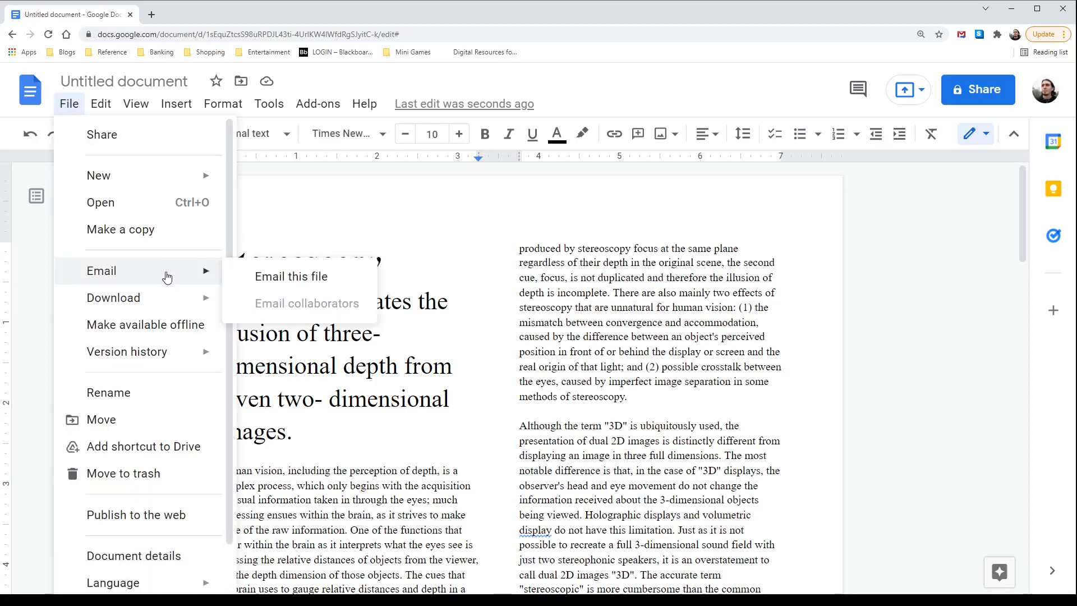
mouse_move(174, 303)
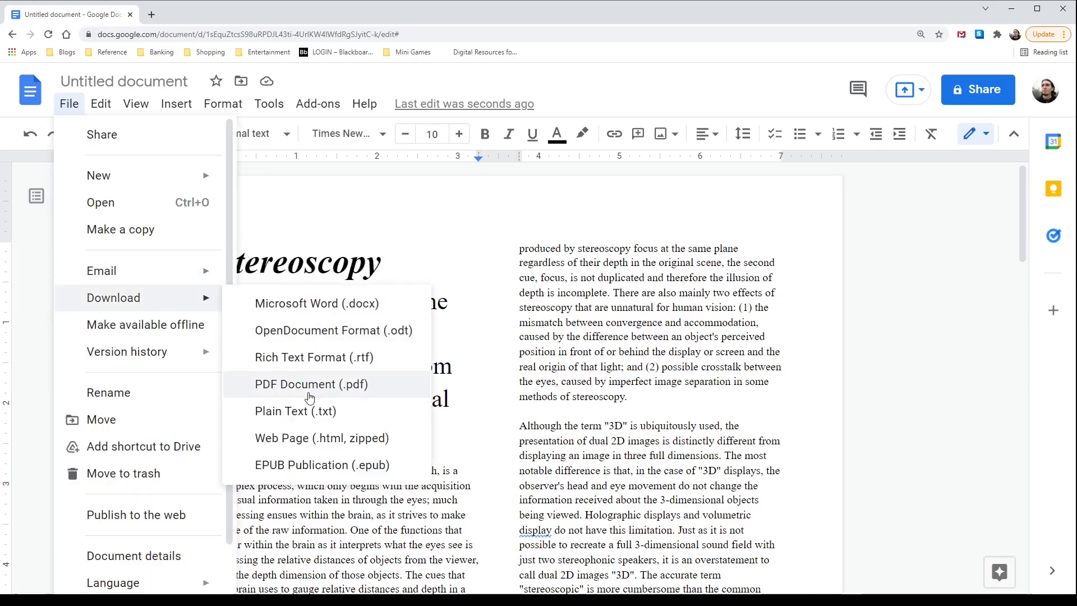
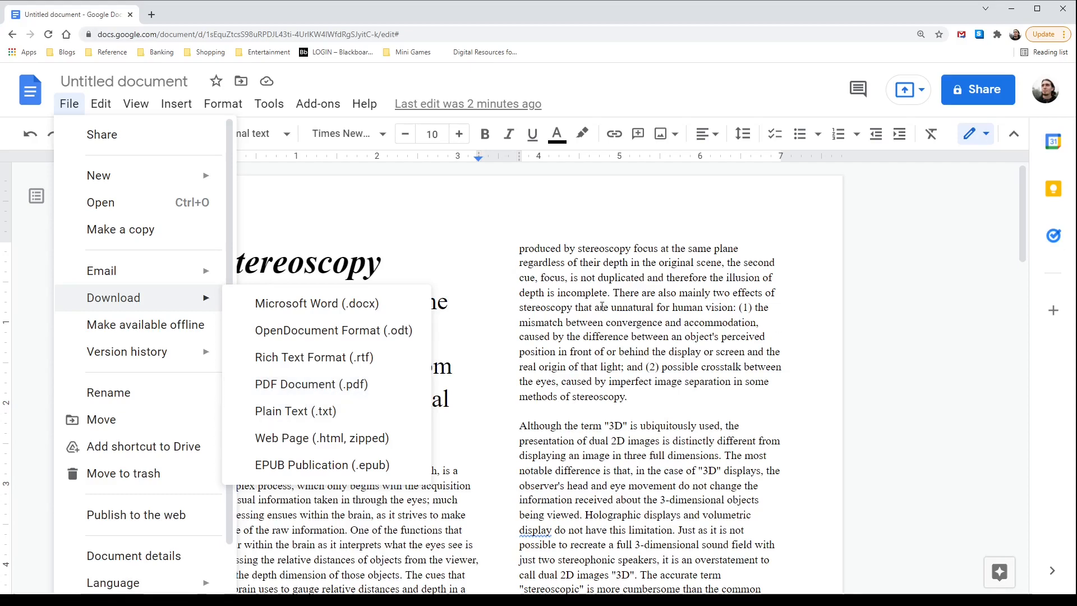
left_click(461, 391)
Step: Delete the entire contents of the document
scroll(584, 393, "down", 15)
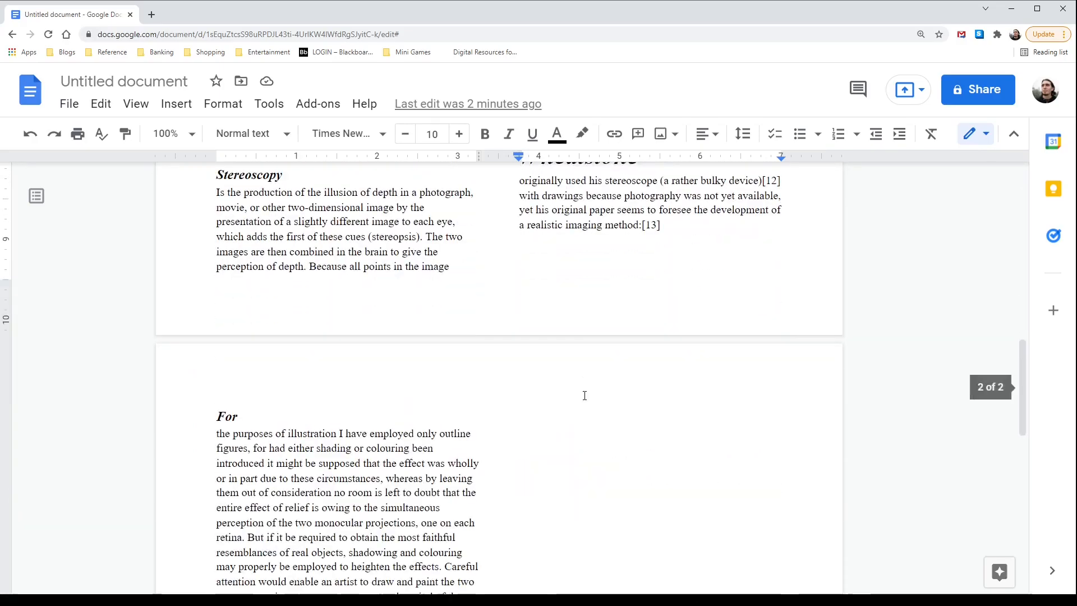
scroll(584, 393, "up", 8)
scroll(584, 395, "up", 8)
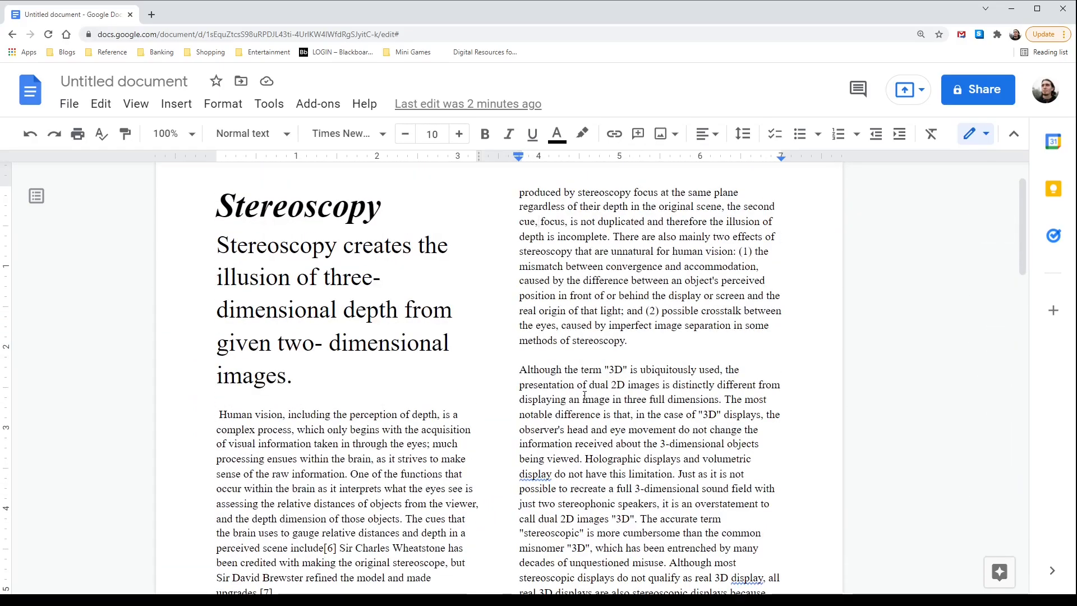
key("ctrl+a")
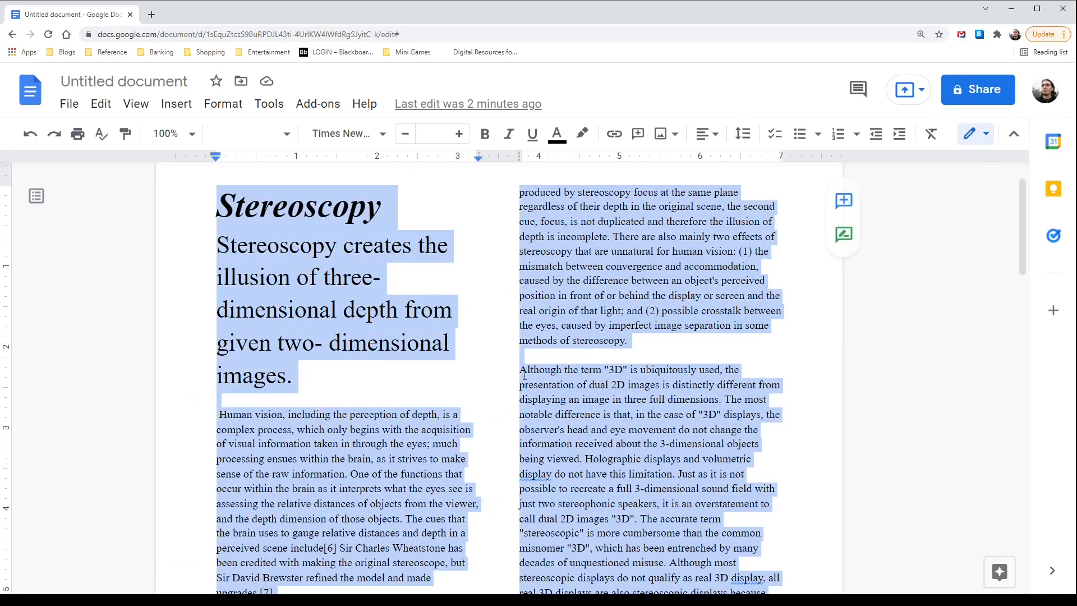
key("BackSpace")
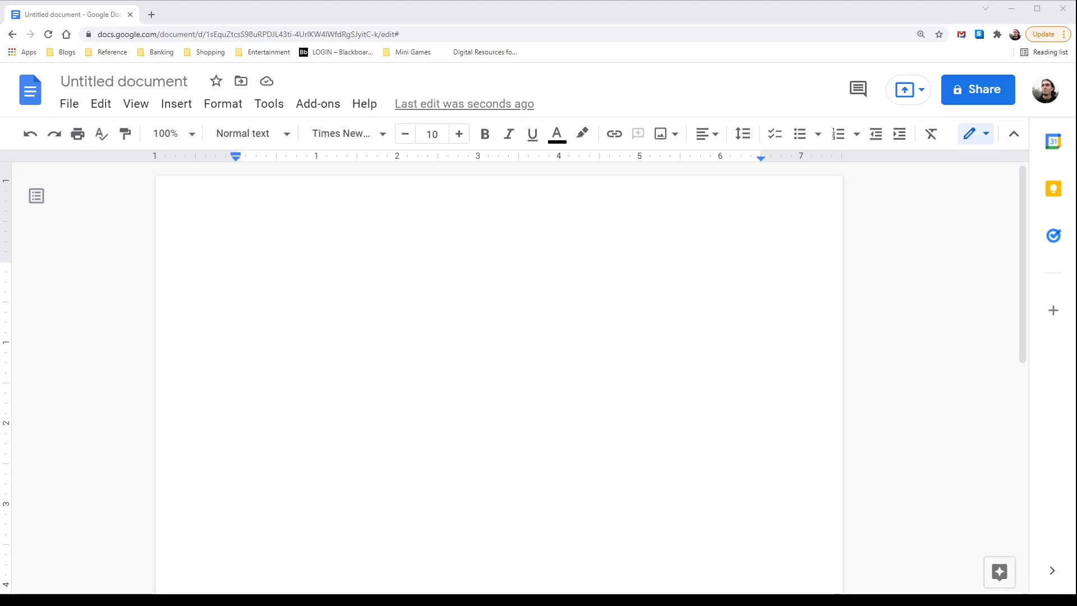
Step: Paste the copied pilau recipe text into the empty document without its source formatting
left_click(291, 264)
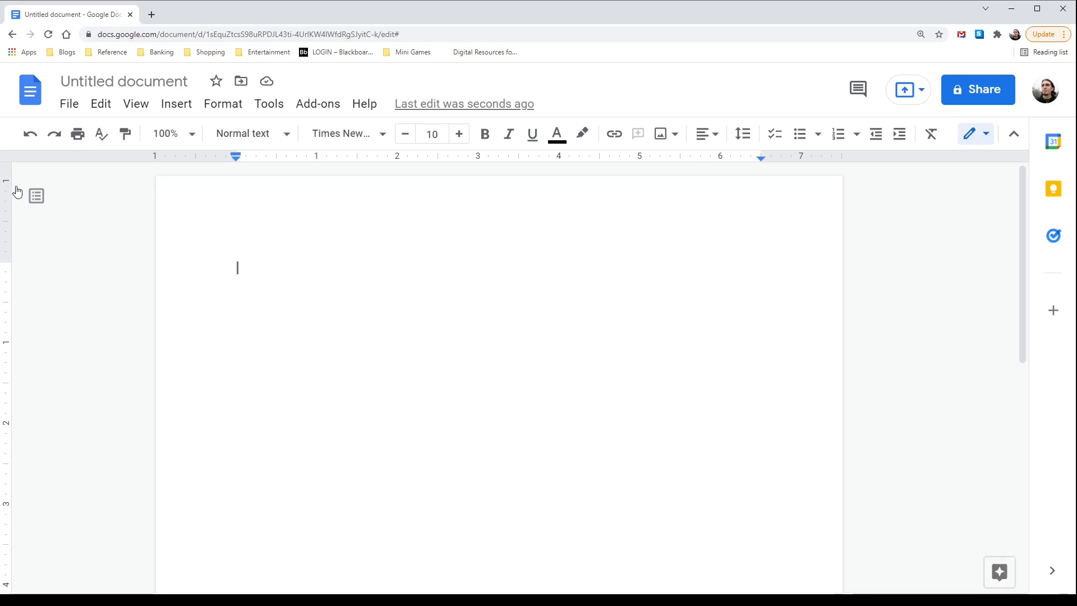
right_click(250, 267)
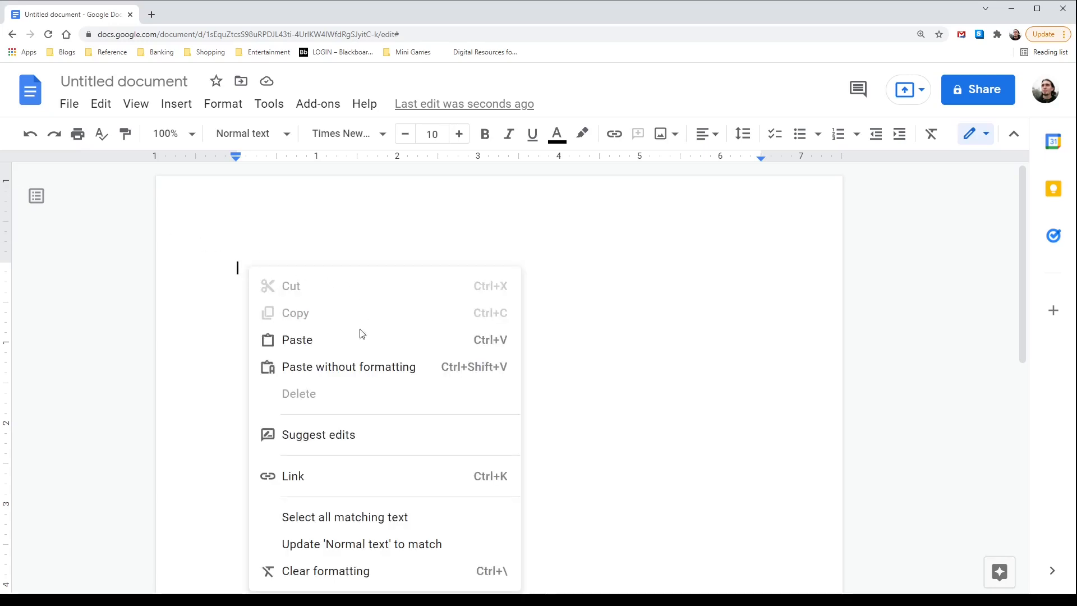
left_click(361, 374)
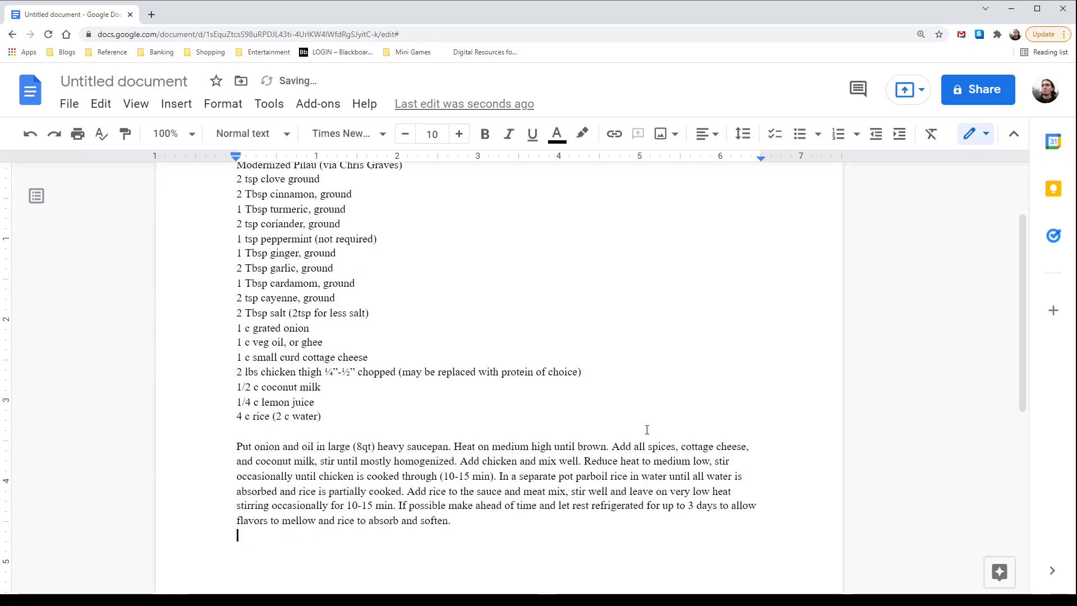
scroll(303, 511, "up", 2)
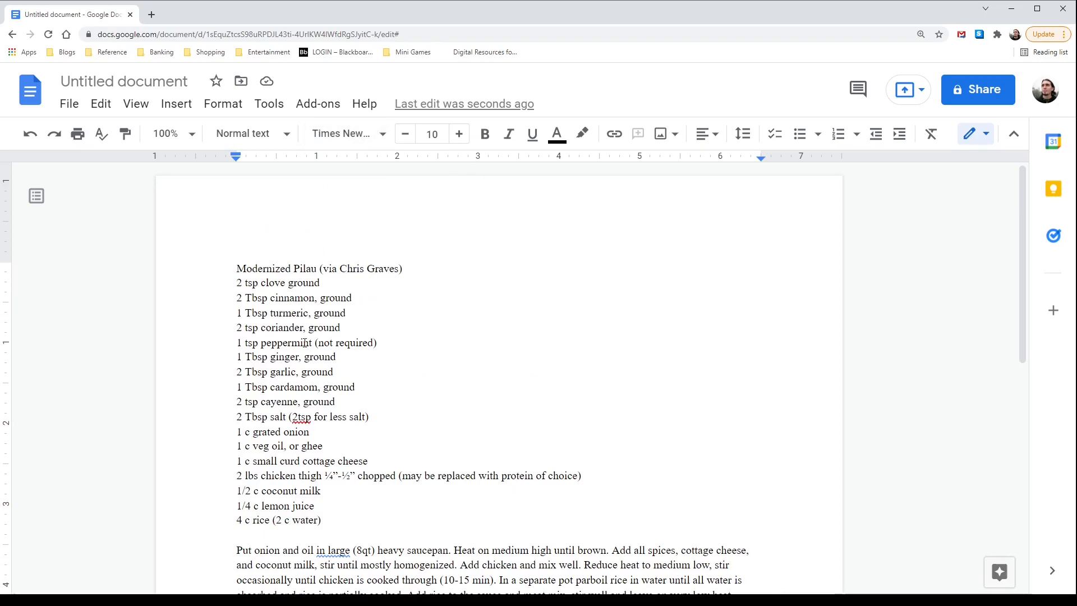
Step: Review the pasted recipe from the "Modernized Pilau" title line through the ingredients to the cooking paragraph
scroll(353, 381, "down", 2)
scroll(354, 381, "up", 2)
scroll(337, 307, "down", 5)
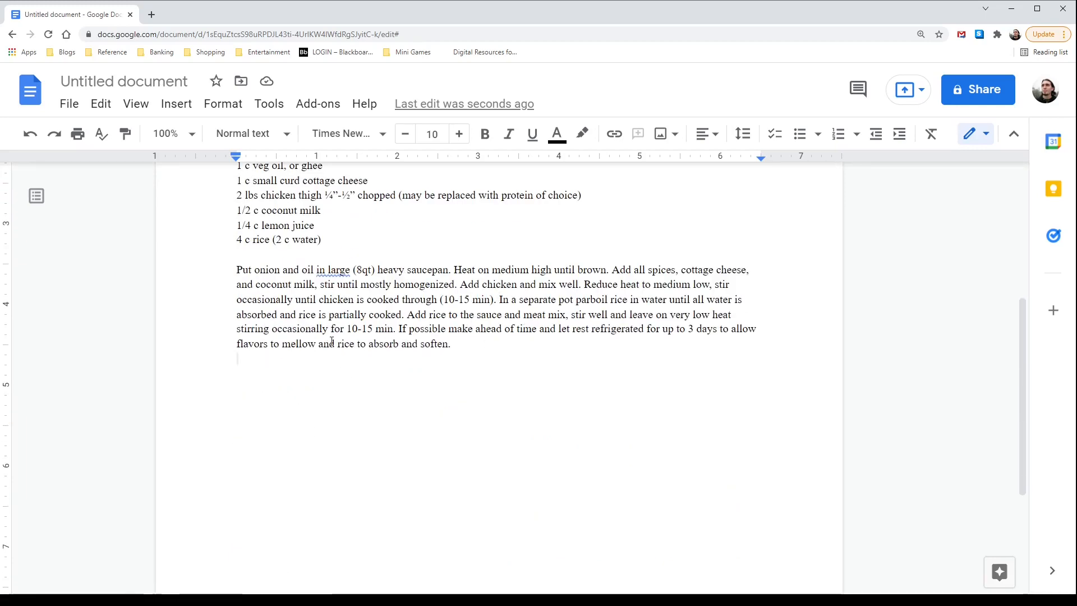
scroll(332, 341, "up", 3)
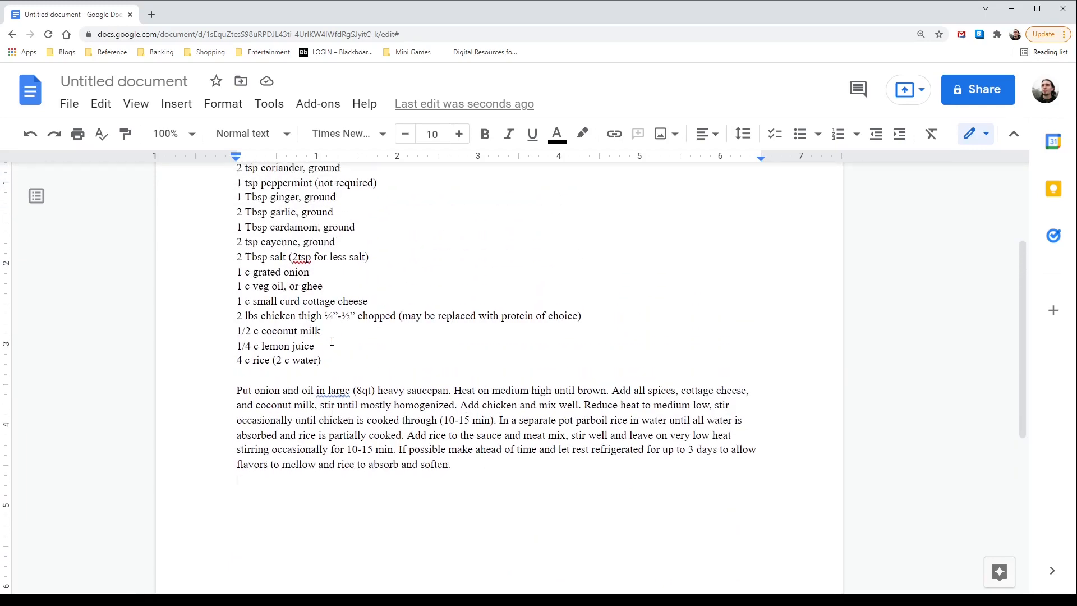
scroll(300, 315, "up", 2)
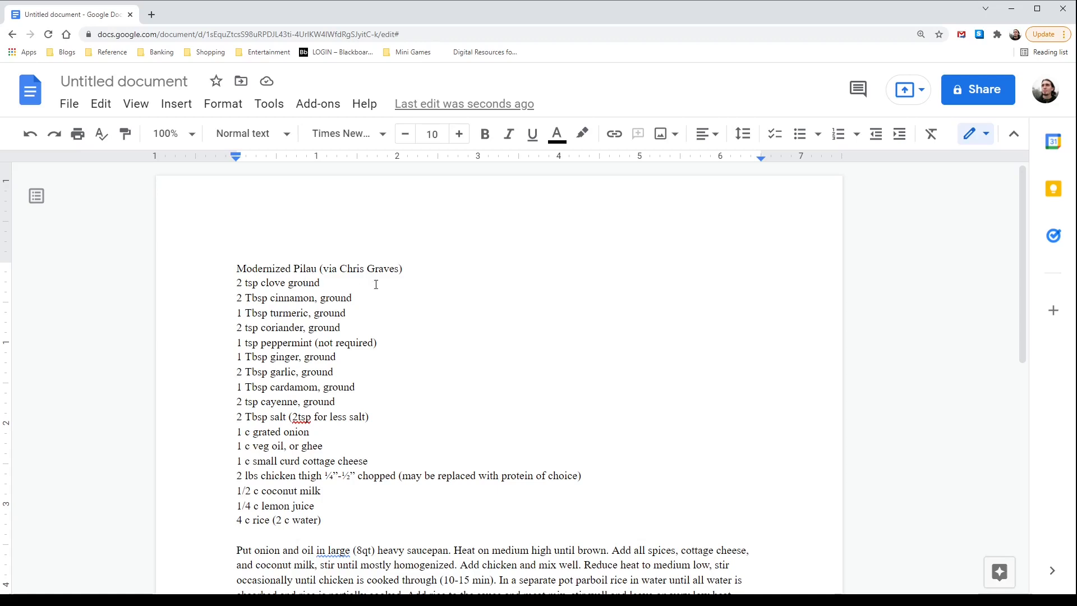
scroll(378, 311, "down", 2)
scroll(275, 442, "up", 2)
scroll(590, 384, "down", 3)
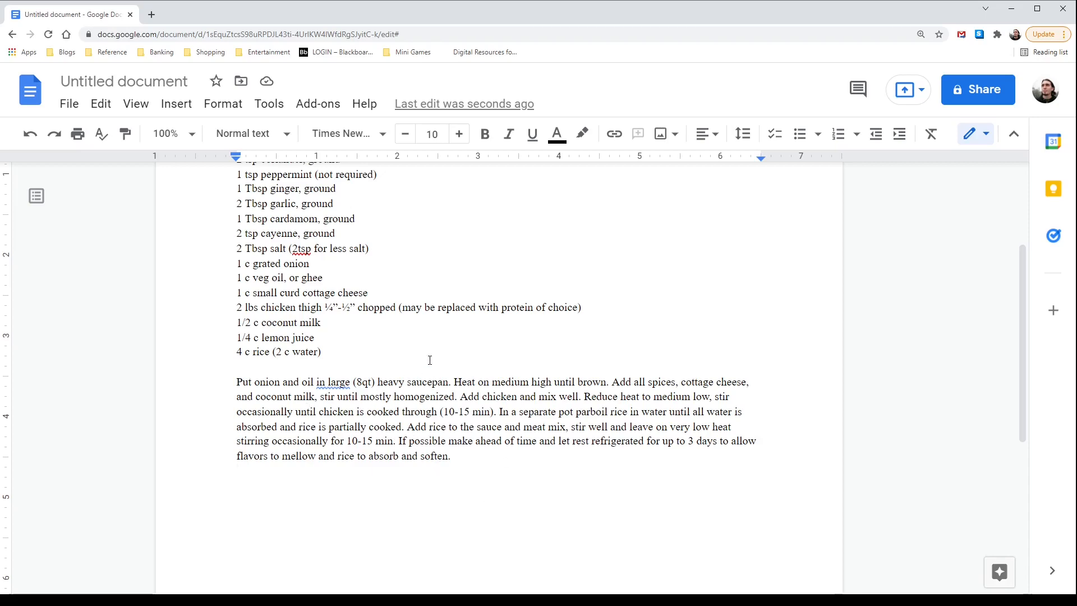
scroll(430, 360, "up", 3)
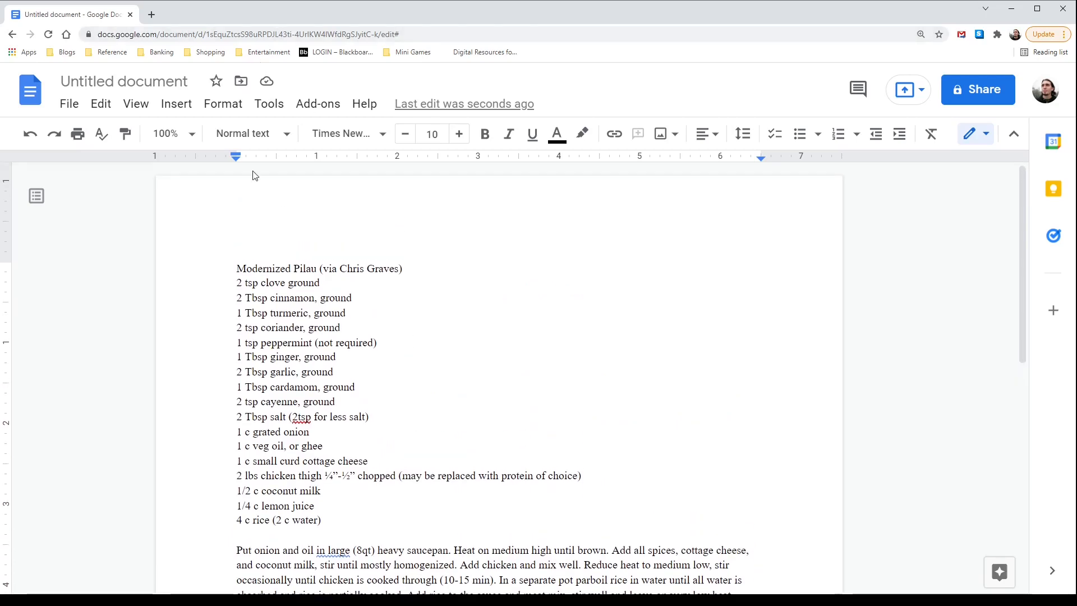
Step: Set the recipe document to a two-column layout and check how the text falls on the page
left_click(222, 104)
mouse_move(305, 253)
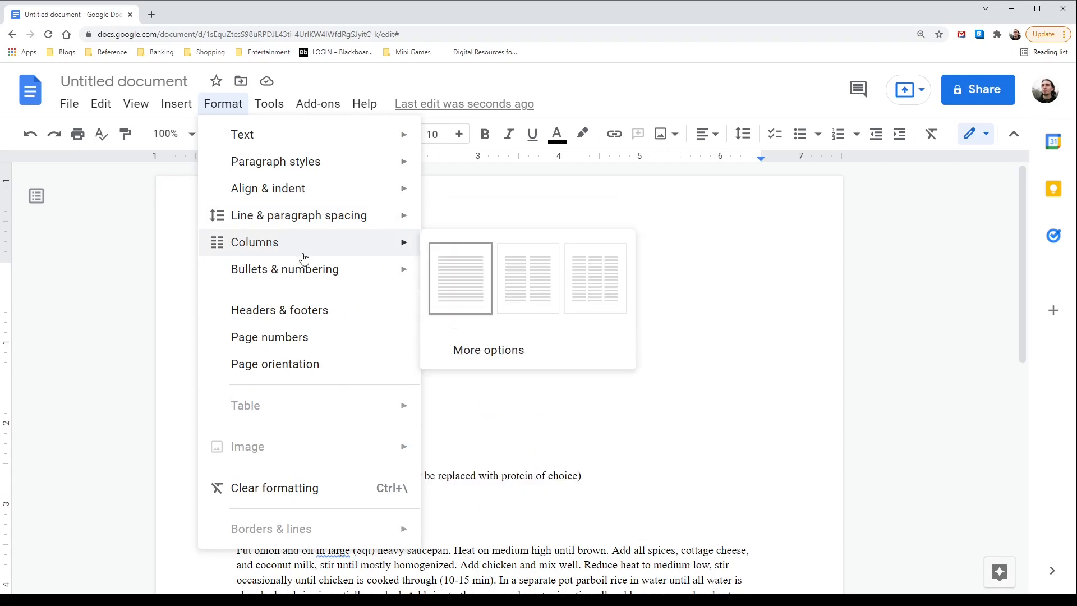
left_click(527, 296)
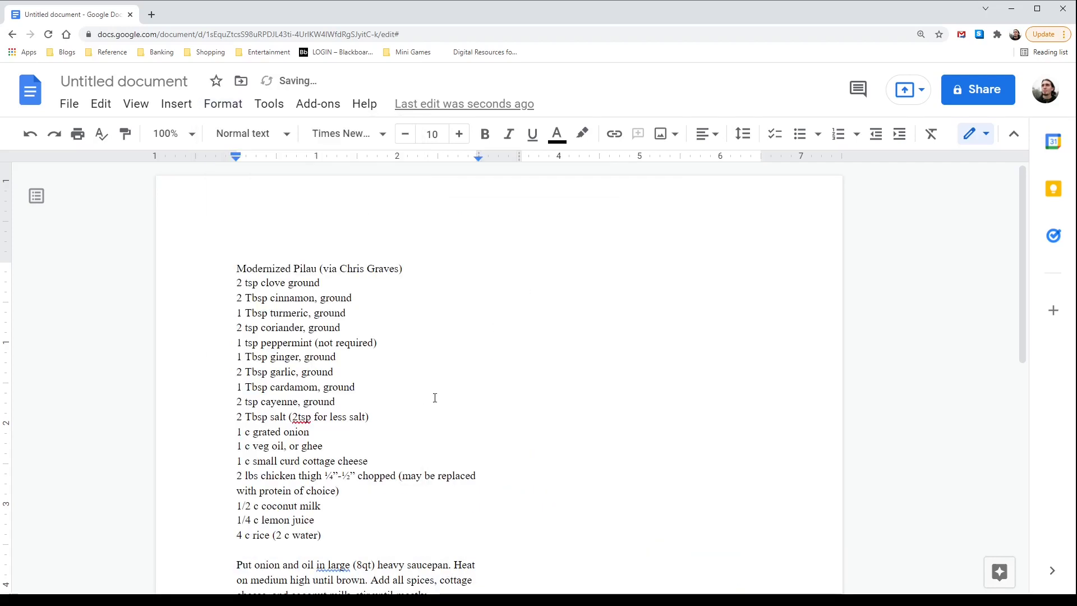
scroll(355, 442, "down", 1)
scroll(441, 444, "down", 5)
scroll(543, 291, "up", 5)
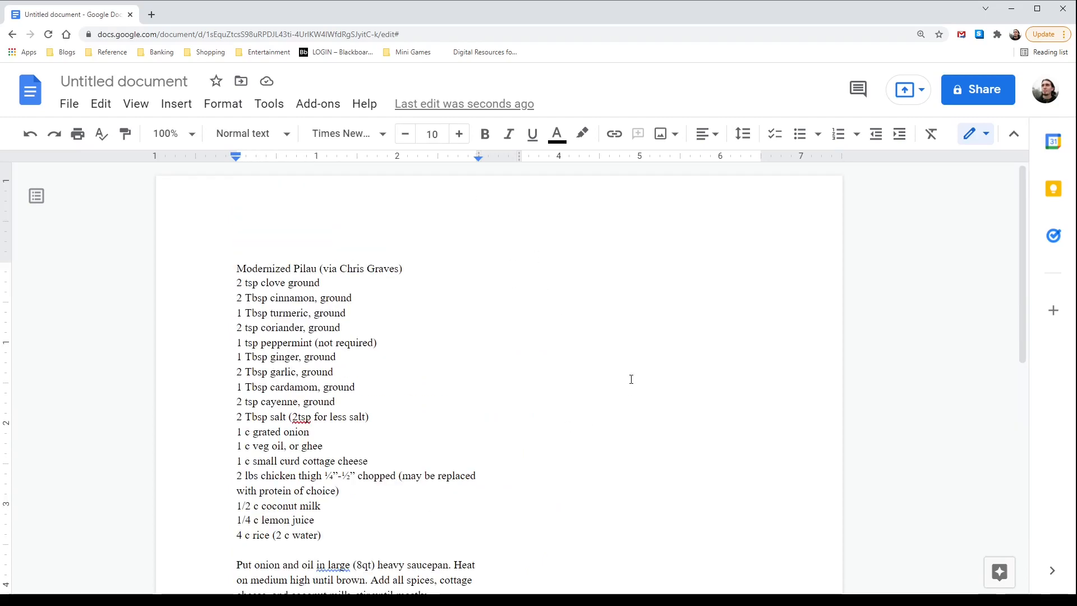
scroll(631, 379, "down", 1)
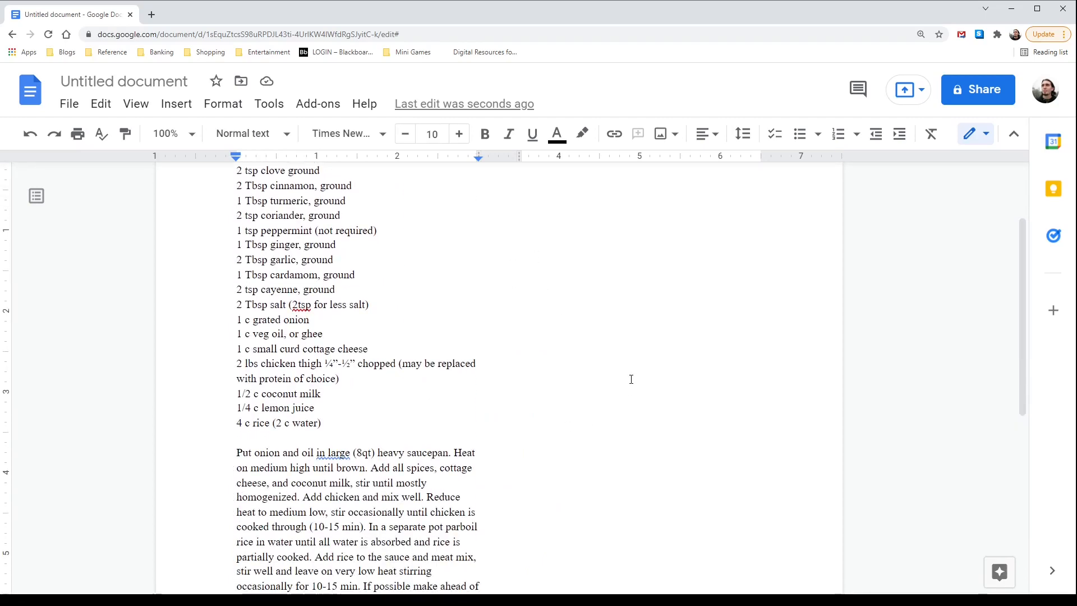
scroll(631, 379, "up", 2)
scroll(631, 379, "down", 3)
scroll(631, 379, "down", 1)
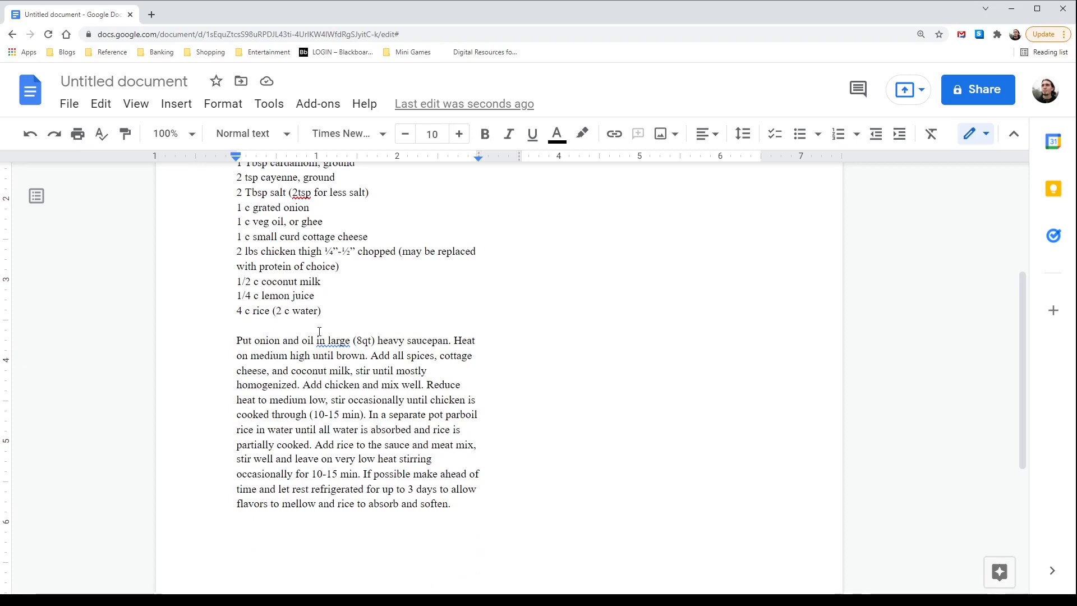
Step: Split the "Put onion and oil" and "Heat on medium high" sentences into separate paragraphs, each followed by a blank line
left_click(455, 340)
key("Return")
key("Return")
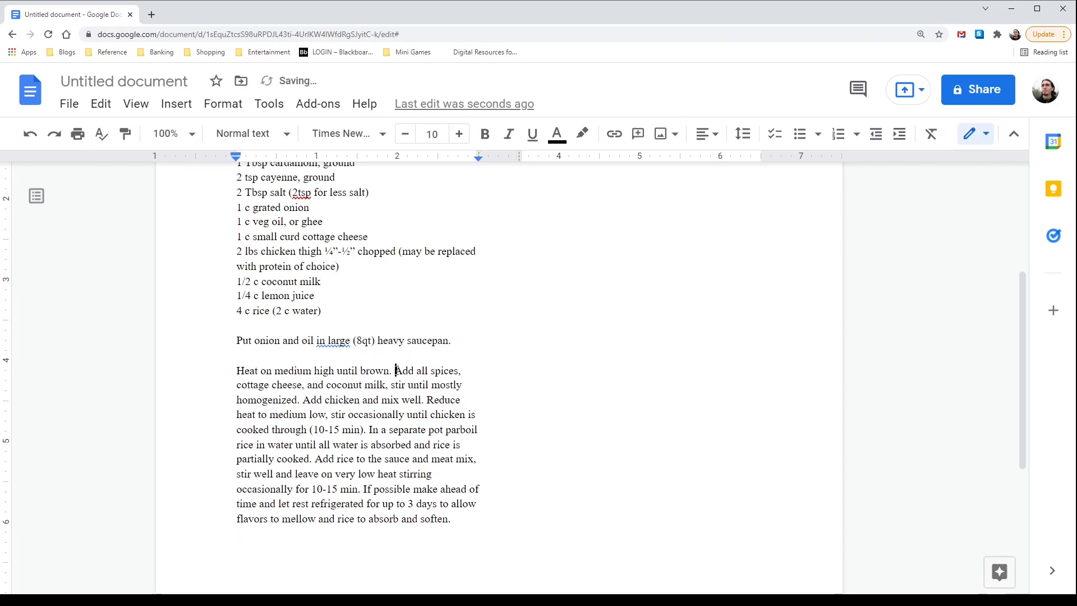
key("Return")
key("Return")
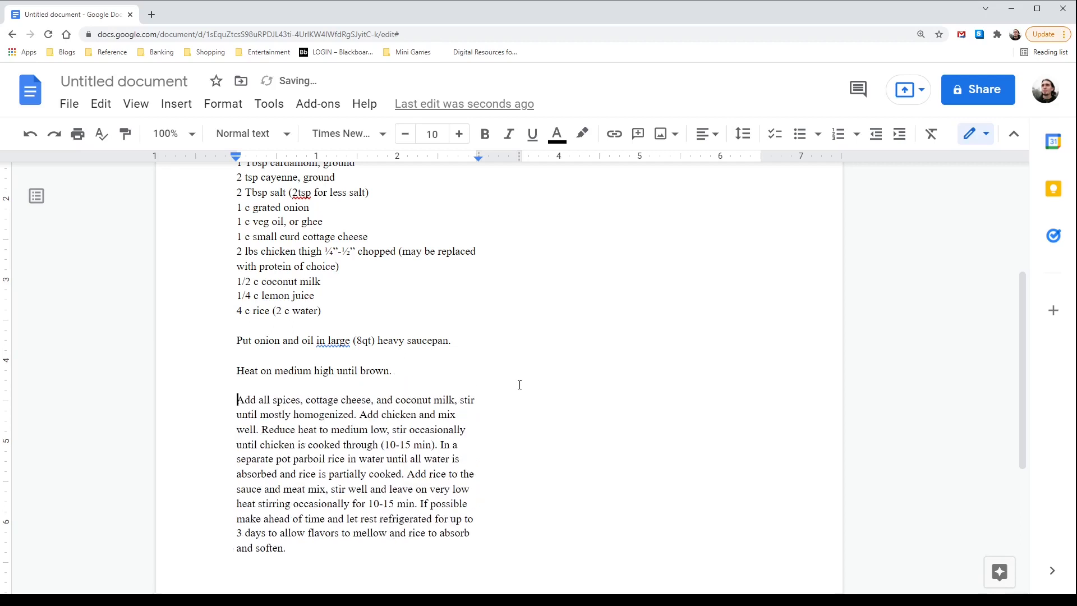
Step: Split the "Add all spices", "Add chicken" and "Reduce heat" instructions into separate paragraphs with blank lines between them
left_click(363, 418)
key("Return")
key("Return")
left_click(361, 444)
key("Return")
key("Return")
left_click(417, 489)
key("Return")
key("Return")
Step: Split the parboil-rice, "Add rice" and "If possible make ahead" instructions into separate paragraphs with blank lines between them
scroll(443, 486, "down", 1)
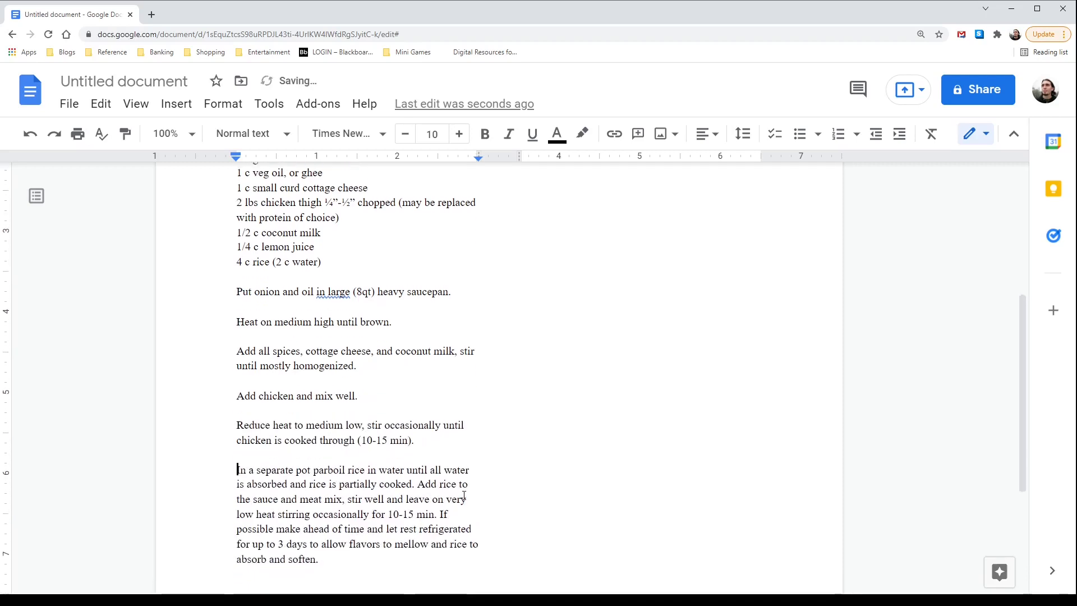
left_click(417, 477)
key("Return")
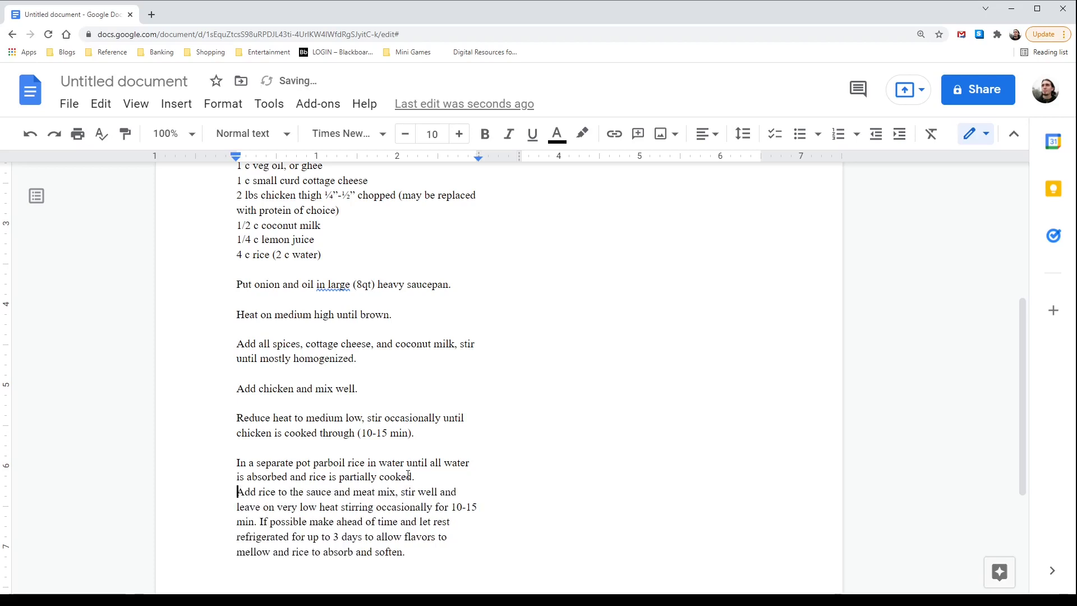
key("Return")
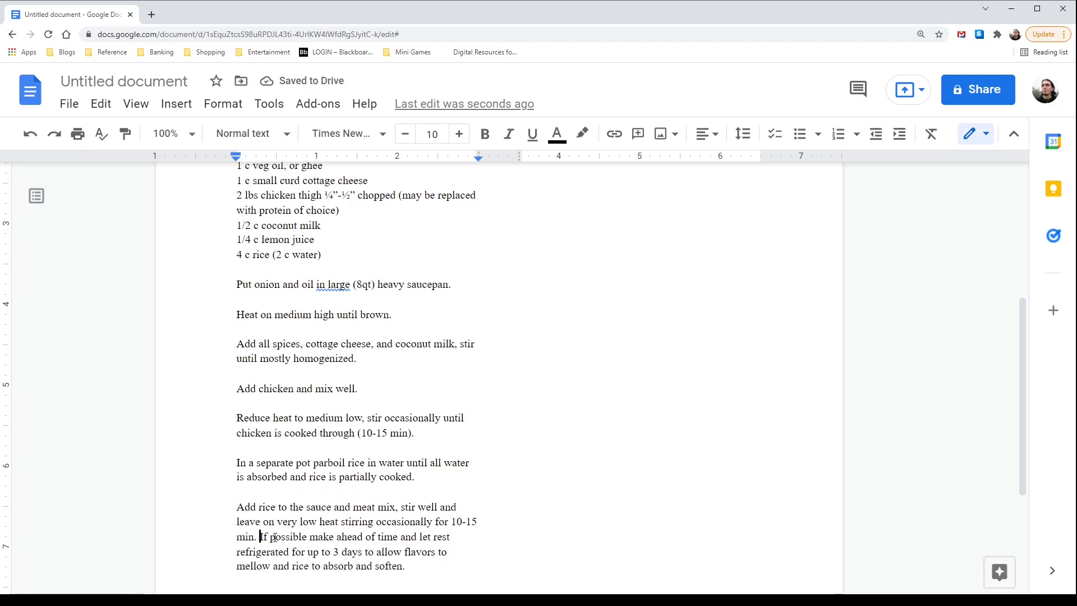
key("Return")
key("Return")
scroll(396, 539, "down", 1)
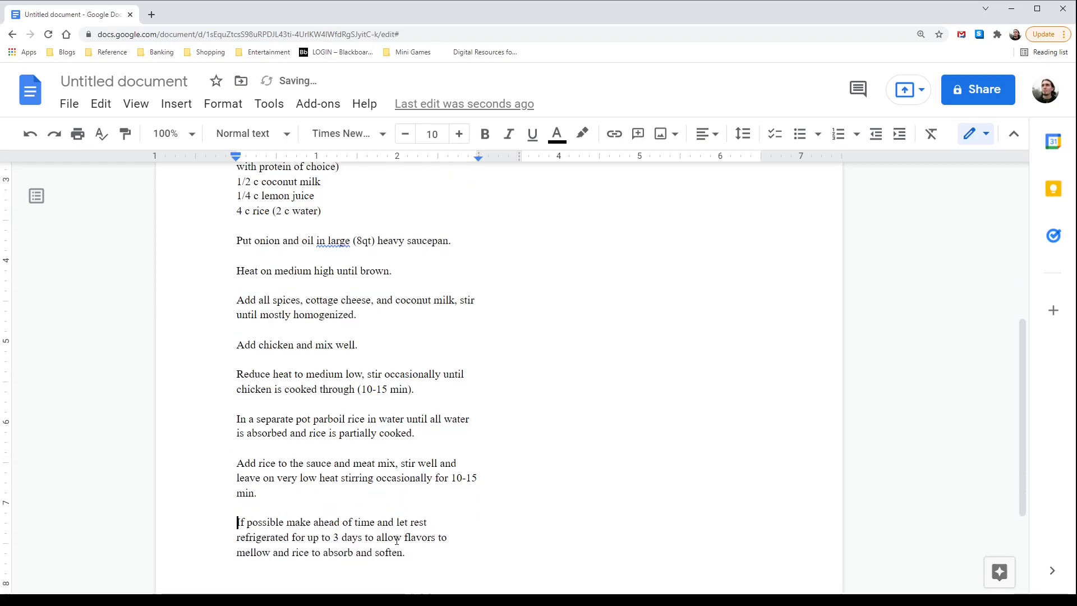
Step: Examine how far the ingredients and the separated instructions fill the first column
scroll(397, 540, "down", 2)
scroll(395, 479, "down", 2)
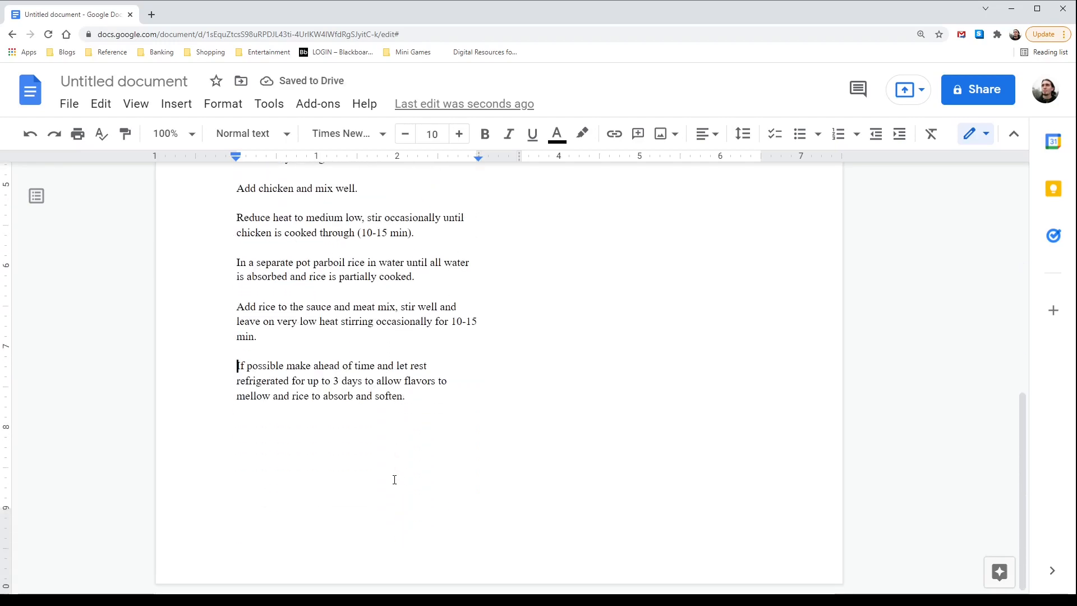
scroll(365, 452, "up", 5)
scroll(365, 452, "down", 5)
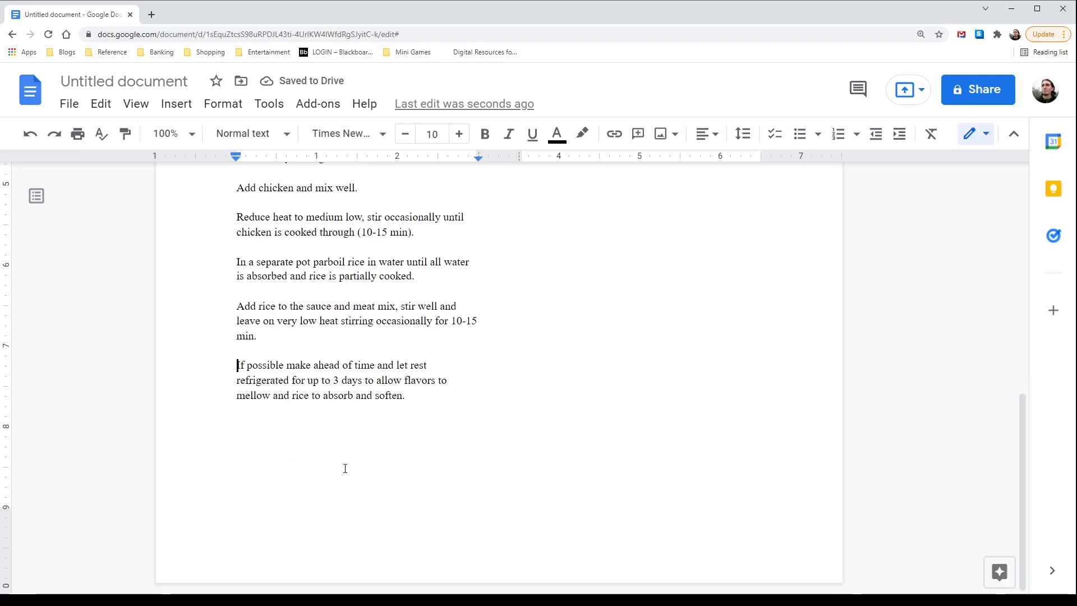
scroll(332, 411, "up", 8)
scroll(314, 477, "down", 6)
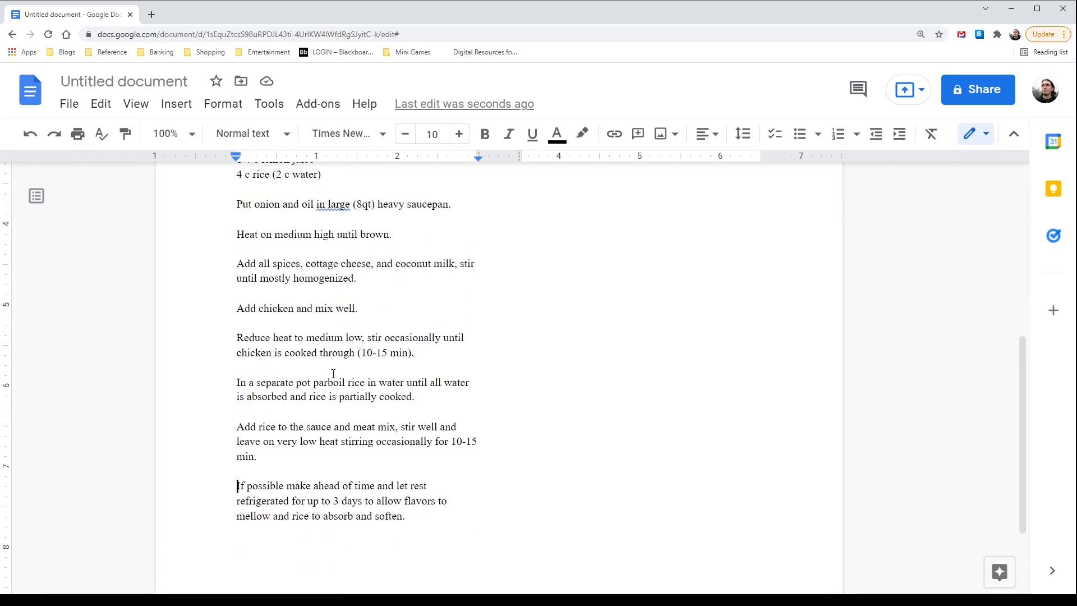
scroll(334, 374, "up", 3)
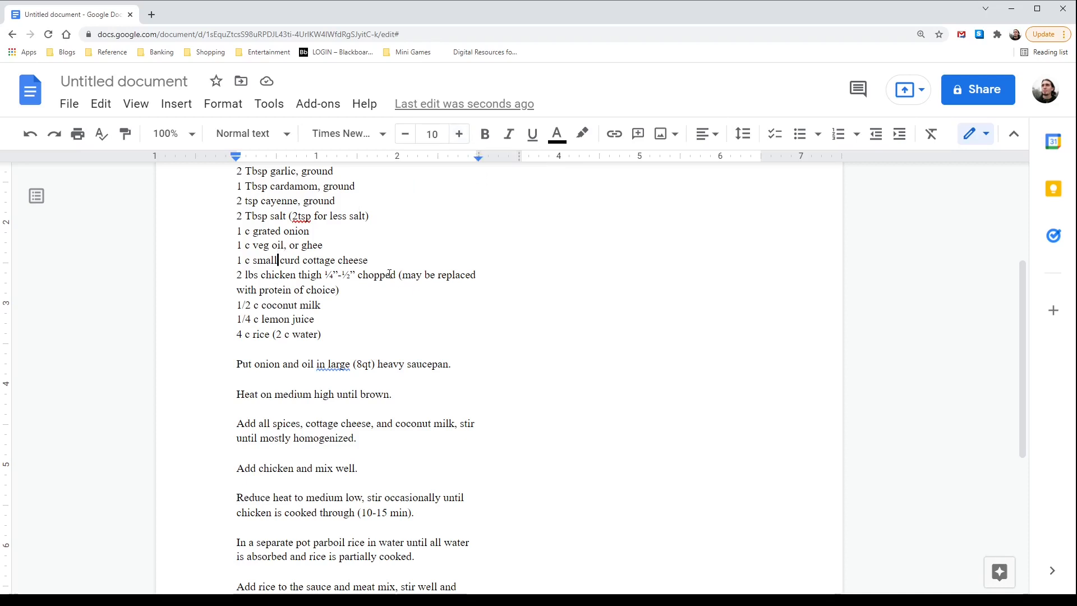
Step: Format the "Modernized Pilau" title line in Roboto at size 12
key("ctrl+a")
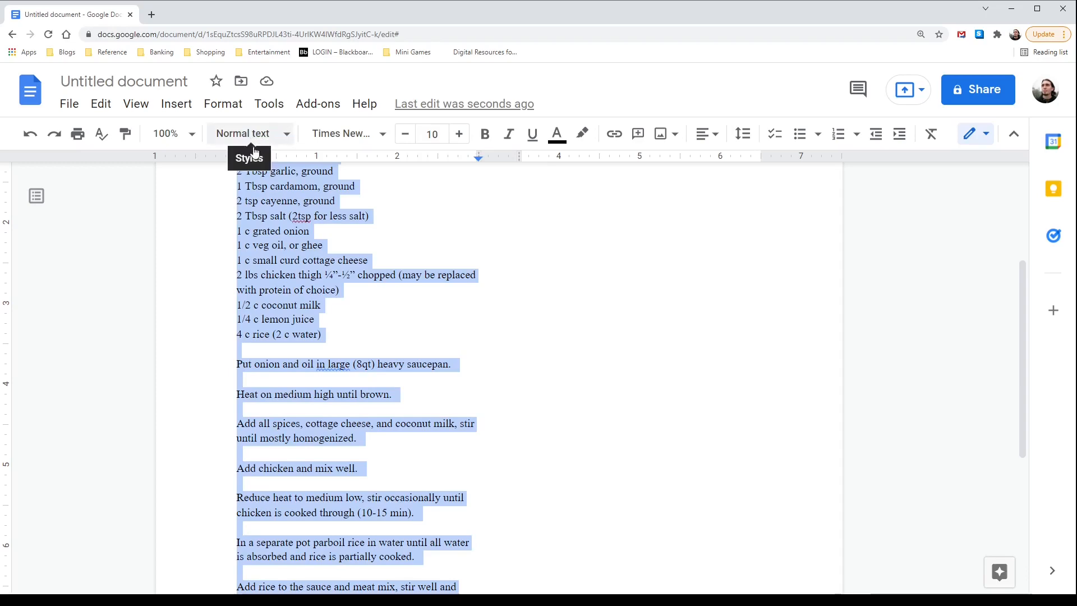
left_click(377, 231)
scroll(333, 214, "up", 4)
left_click_drag(401, 268, 193, 257)
left_click(345, 133)
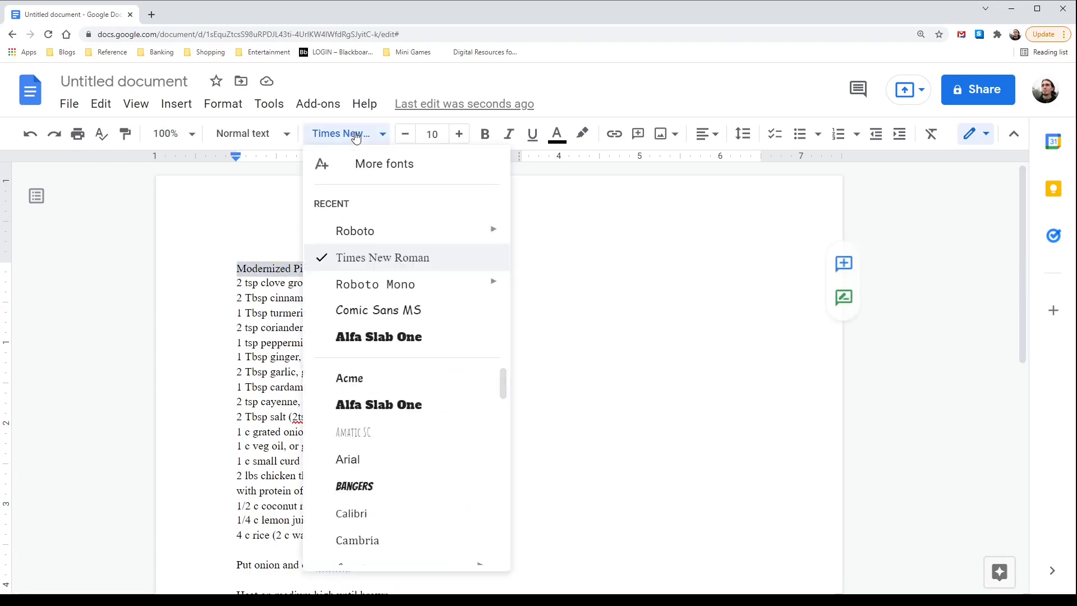
left_click(367, 238)
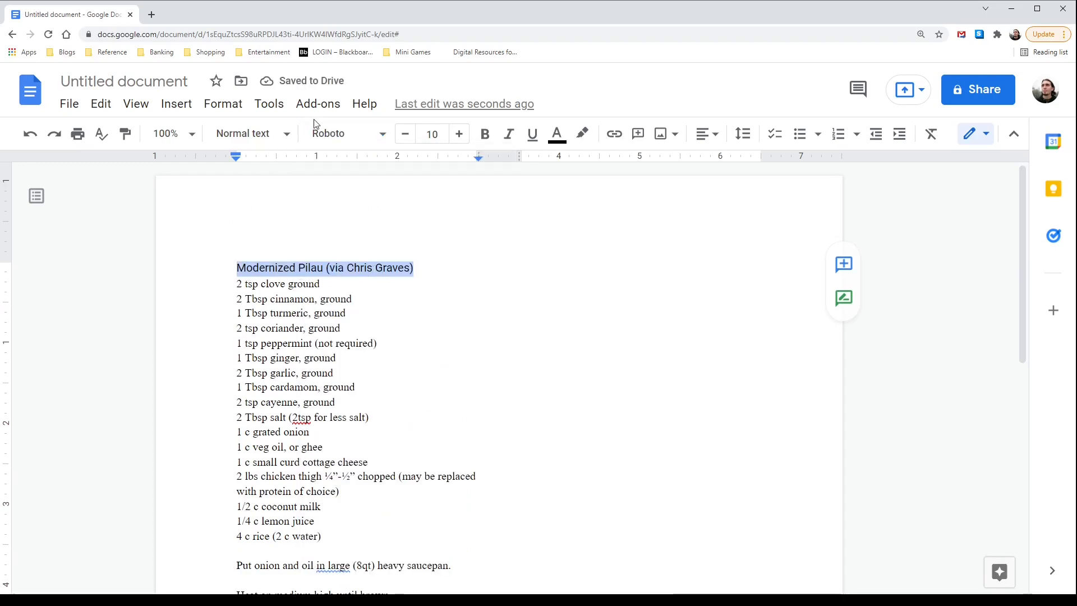
left_click(461, 136)
left_click(461, 135)
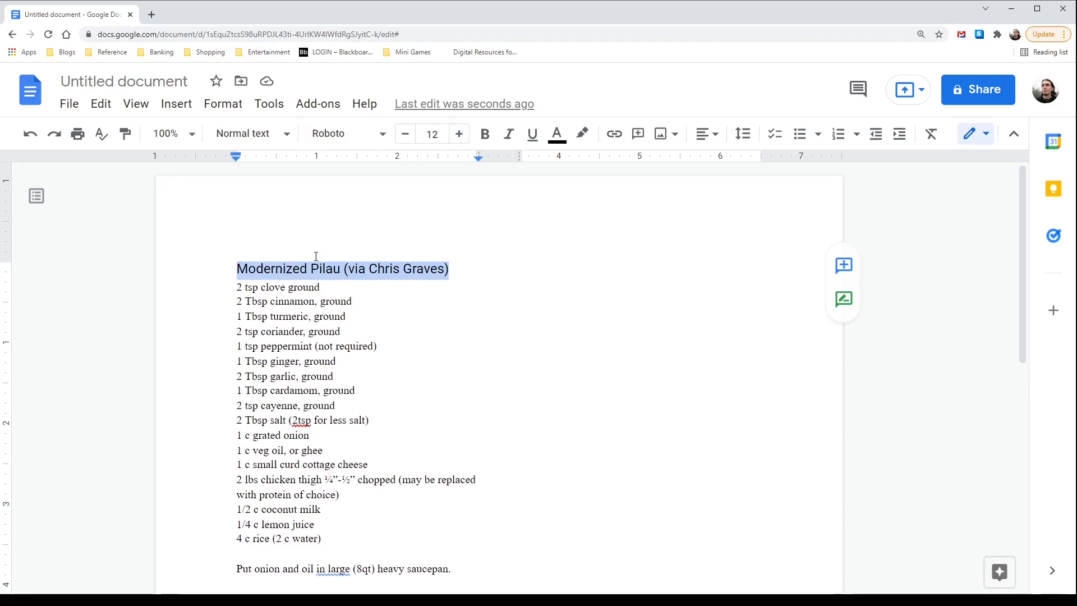
Step: Update the Normal text style to match the title line's formatting and check the recipe across both columns
left_click(287, 135)
mouse_move(344, 238)
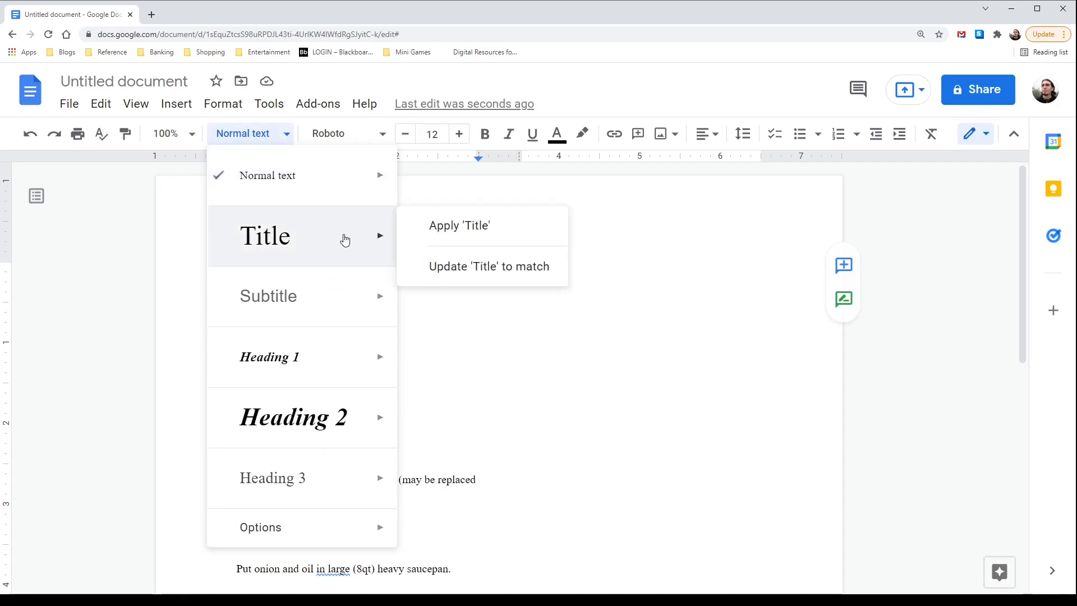
mouse_move(365, 180)
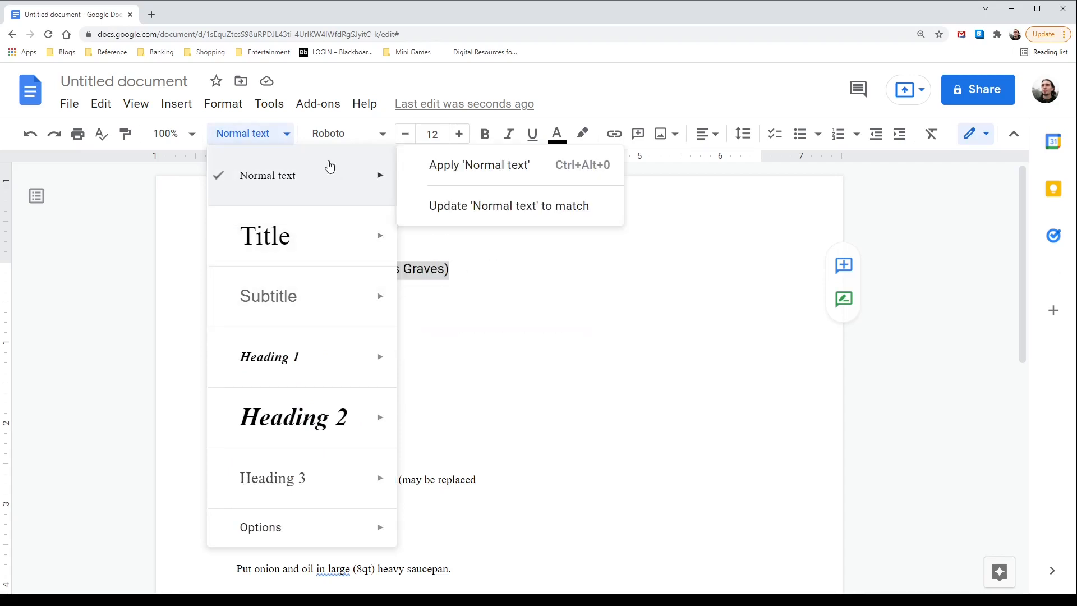
left_click(484, 206)
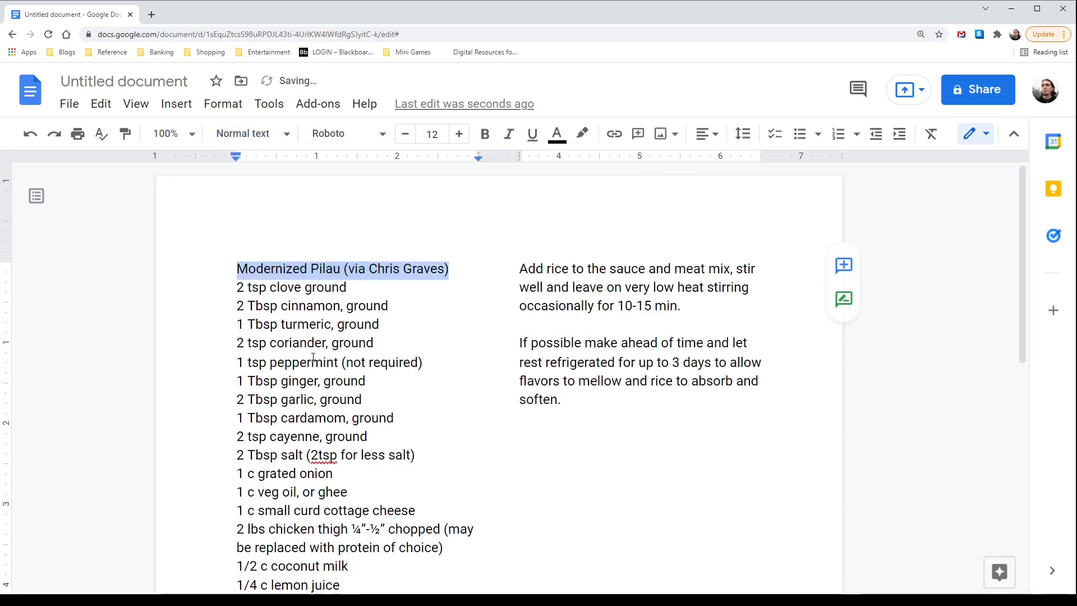
scroll(538, 382, "down", 8)
scroll(538, 382, "up", 8)
scroll(538, 383, "down", 4)
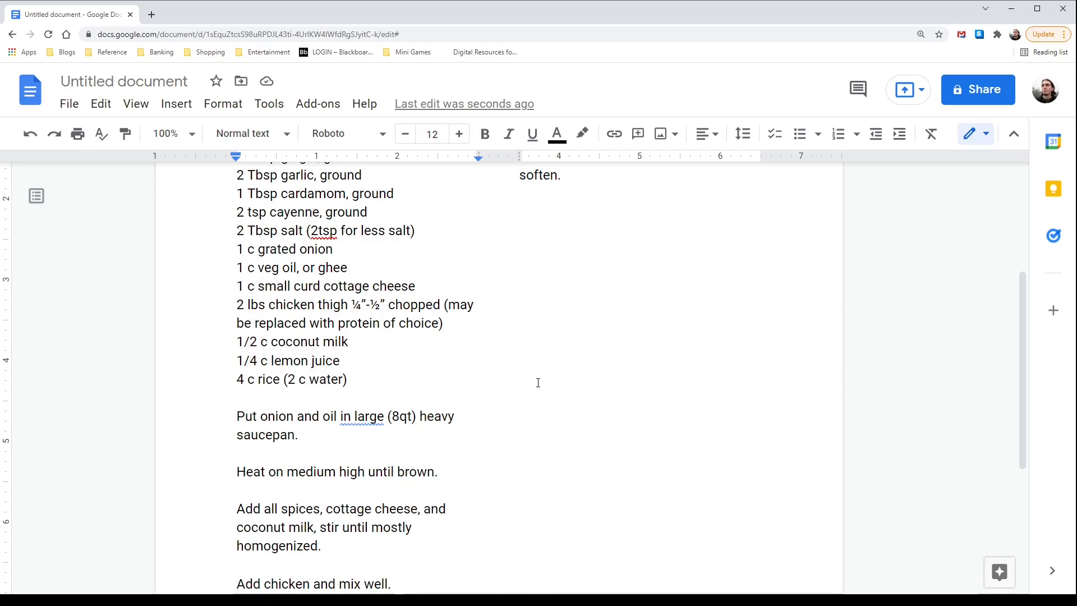
scroll(517, 381, "up", 4)
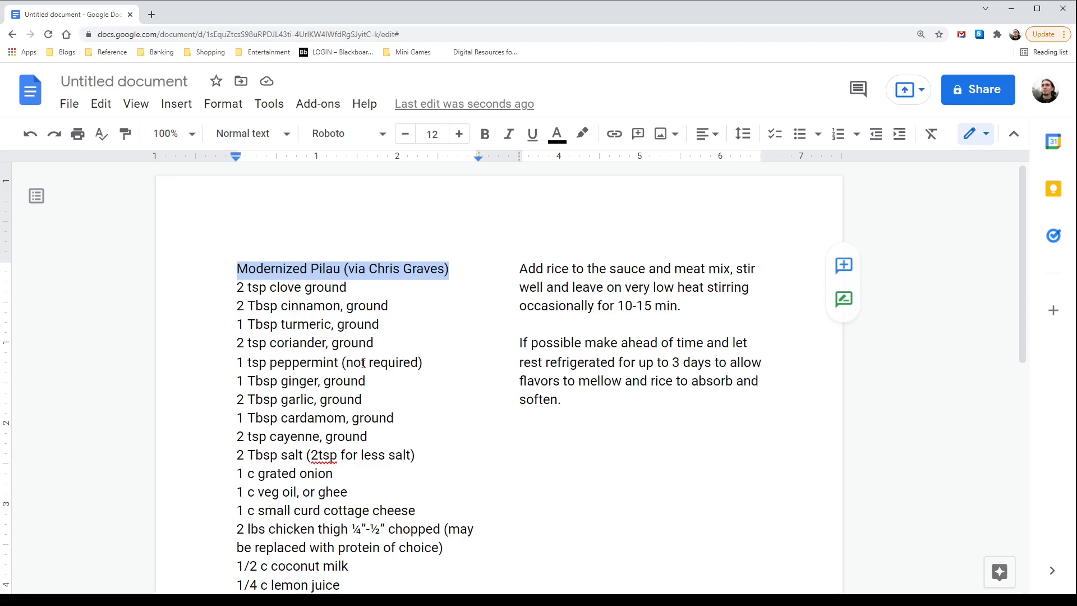
Step: Increase the "Modernized Pilau" title line's font size to 14
scroll(373, 359, "down", 1)
scroll(373, 358, "down", 2)
scroll(372, 358, "up", 3)
scroll(372, 358, "down", 3)
scroll(372, 359, "up", 3)
scroll(373, 359, "down", 2)
scroll(373, 359, "up", 2)
left_click(459, 135)
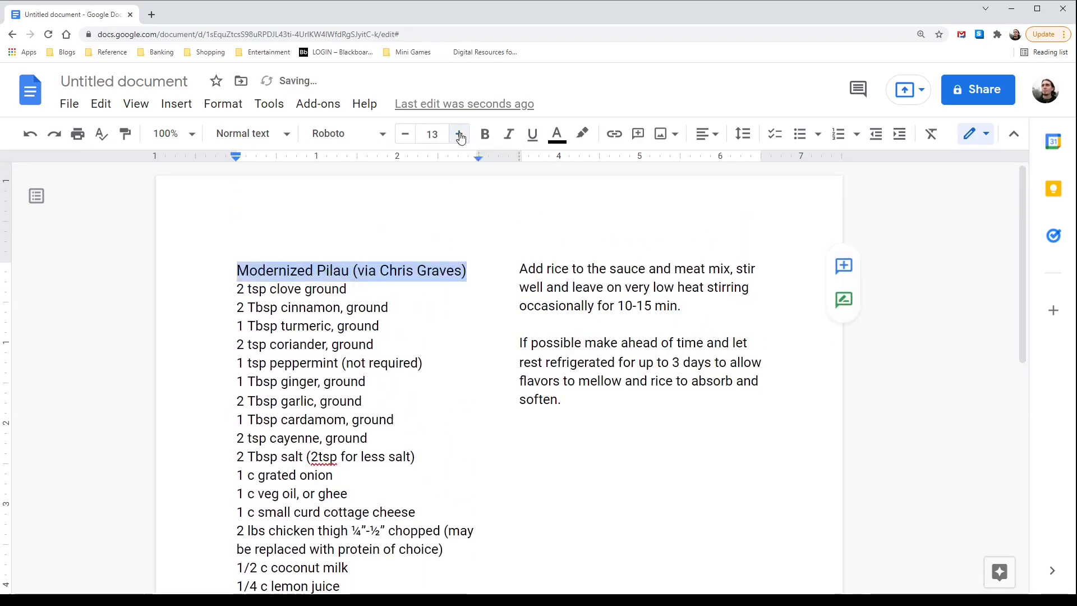
left_click(459, 135)
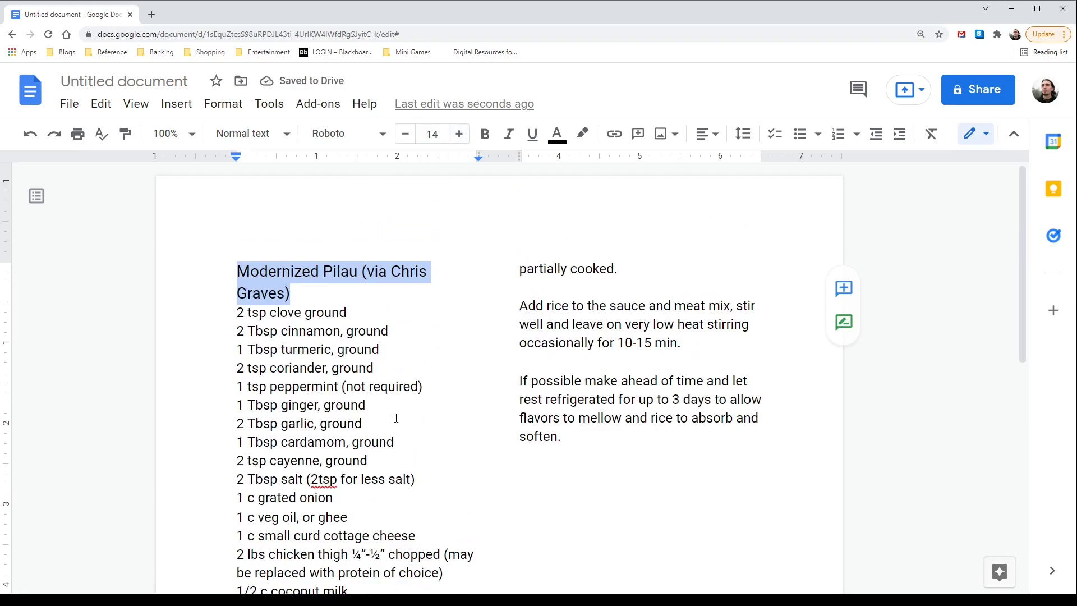
Step: Update the Normal text style to match the size 14 title line and check how the recipe fills both columns
scroll(390, 425, "down", 1)
scroll(367, 286, "down", 2)
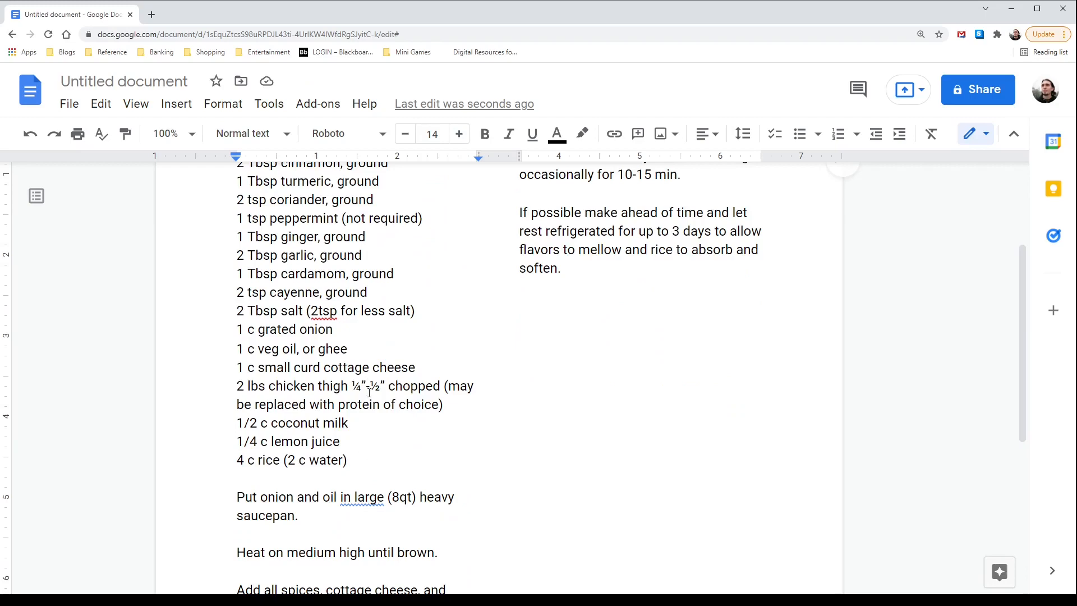
scroll(368, 286, "up", 3)
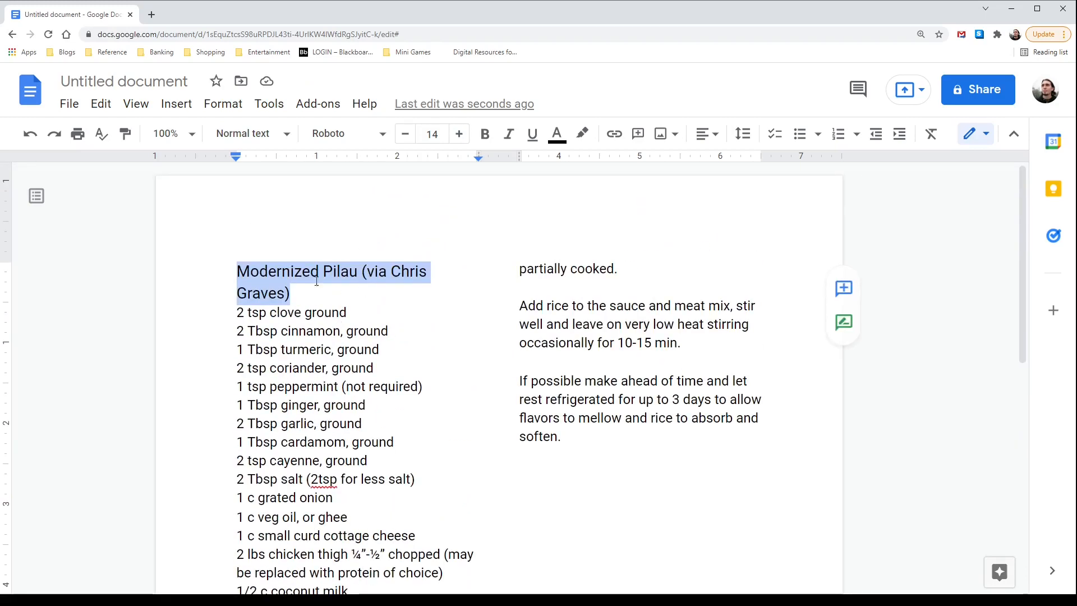
left_click(287, 135)
mouse_move(341, 307)
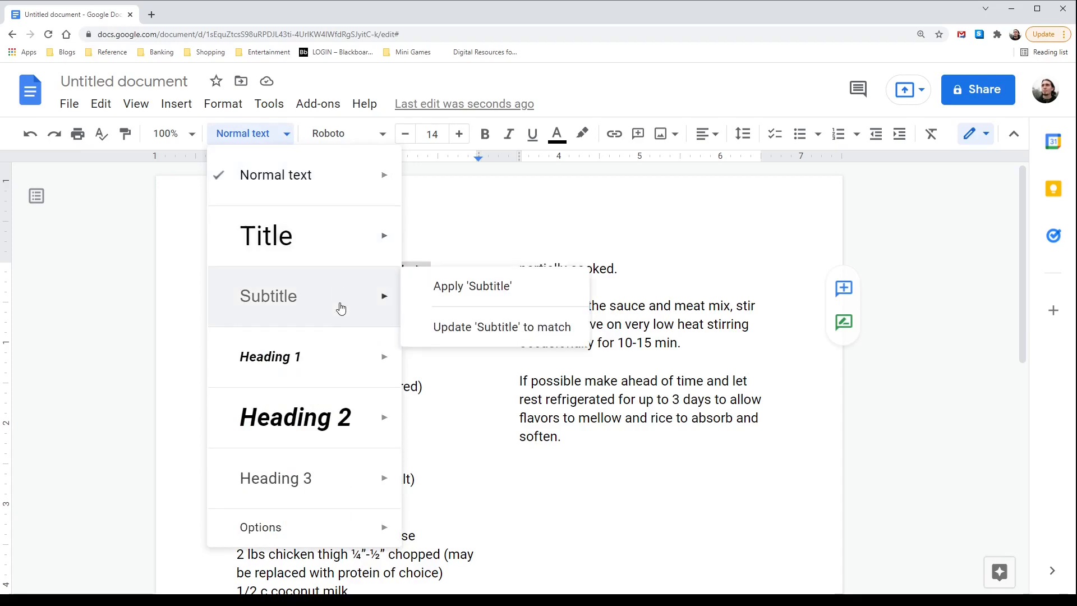
mouse_move(365, 183)
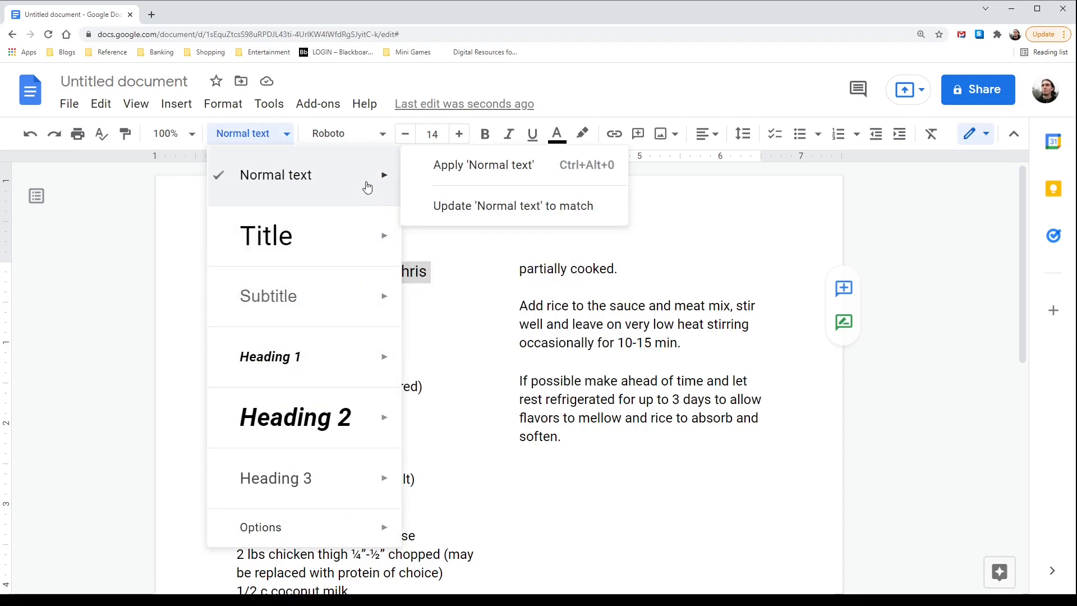
left_click(483, 207)
scroll(425, 252, "down", 2)
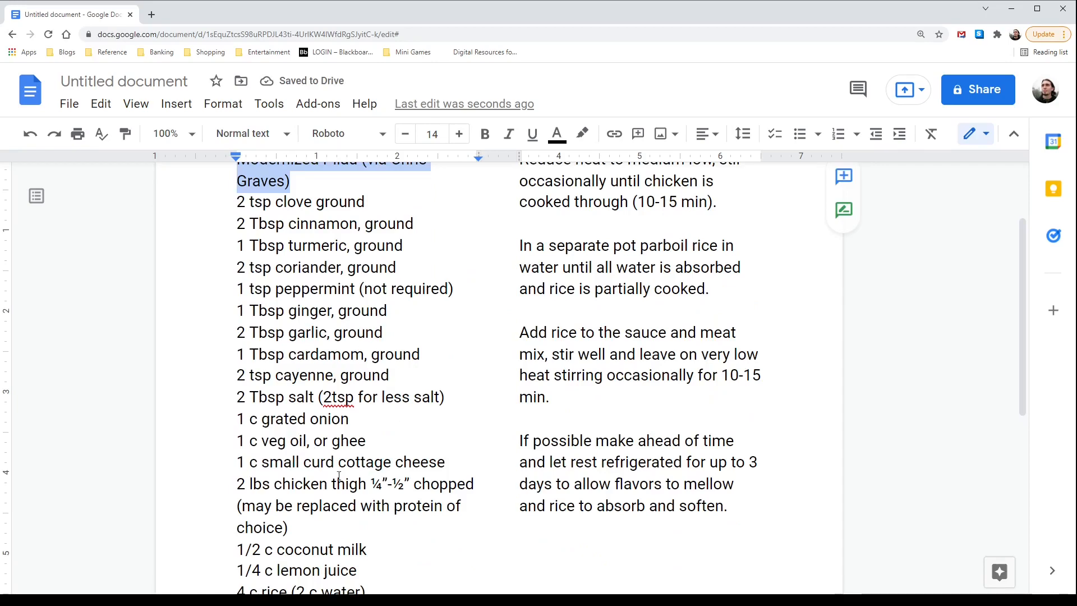
scroll(276, 484, "down", 1)
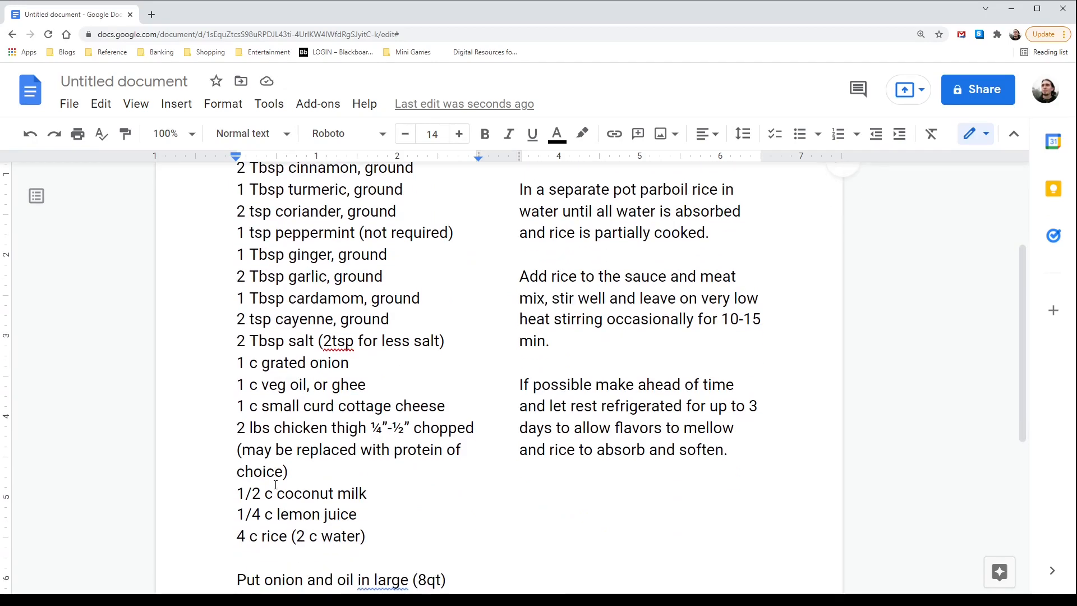
scroll(276, 485, "down", 5)
scroll(276, 484, "up", 6)
scroll(276, 484, "up", 1)
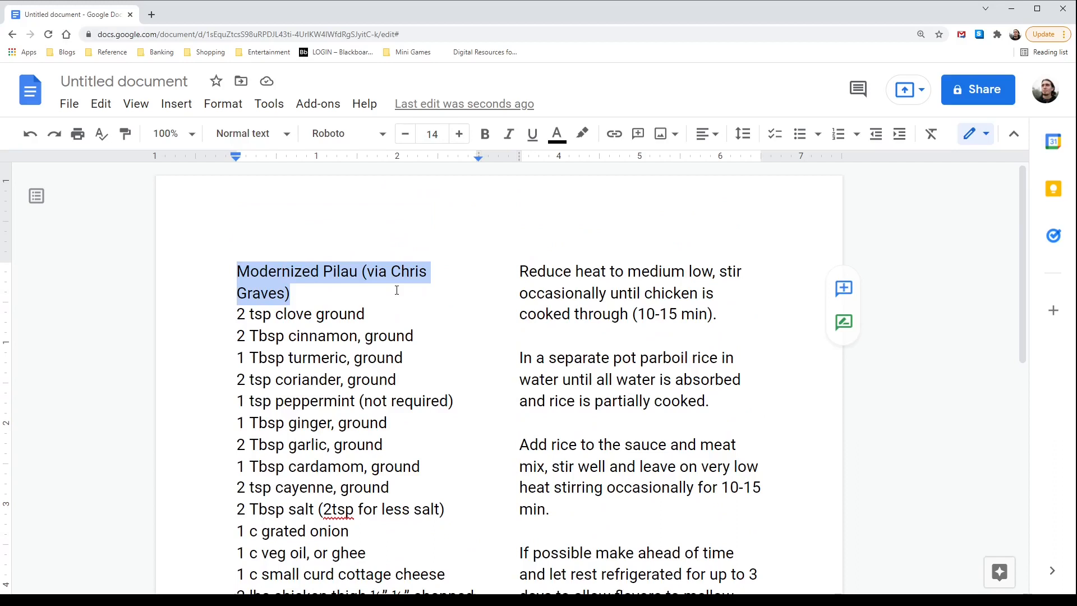
Step: Examine how the enlarged ingredients and instructions are laid out across the two columns
left_click(299, 290)
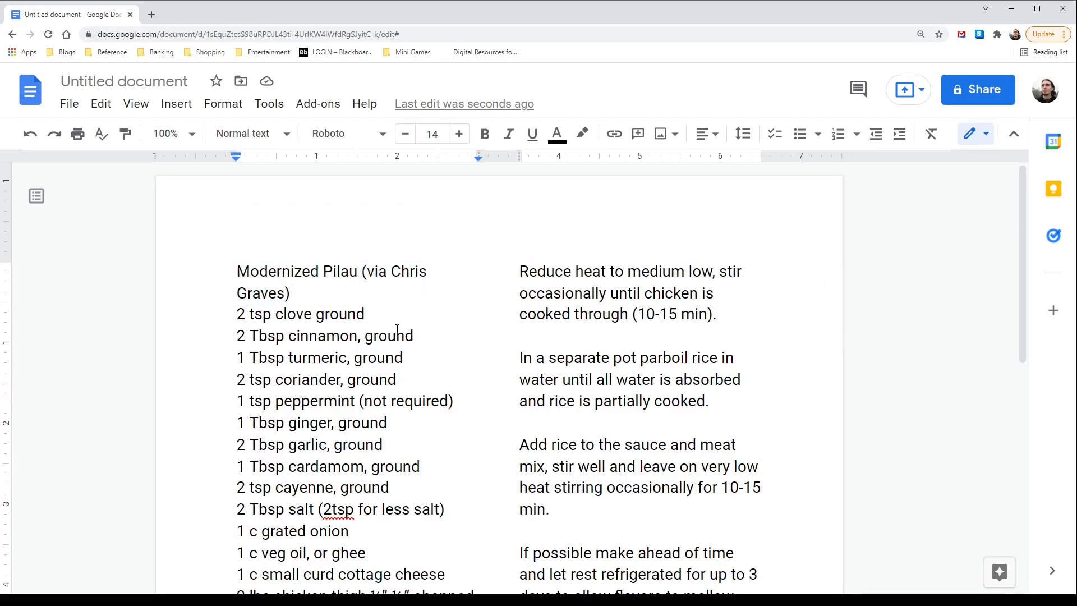
scroll(397, 329, "down", 7)
scroll(397, 329, "up", 7)
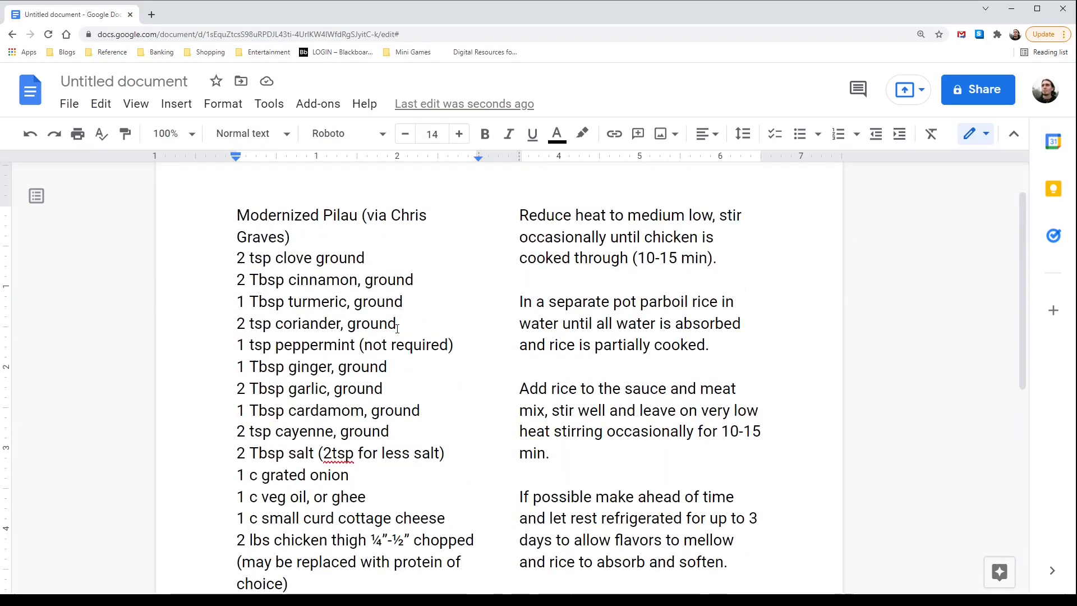
scroll(397, 329, "down", 2)
scroll(397, 329, "down", 5)
scroll(397, 328, "up", 8)
scroll(397, 329, "down", 4)
scroll(397, 328, "up", 4)
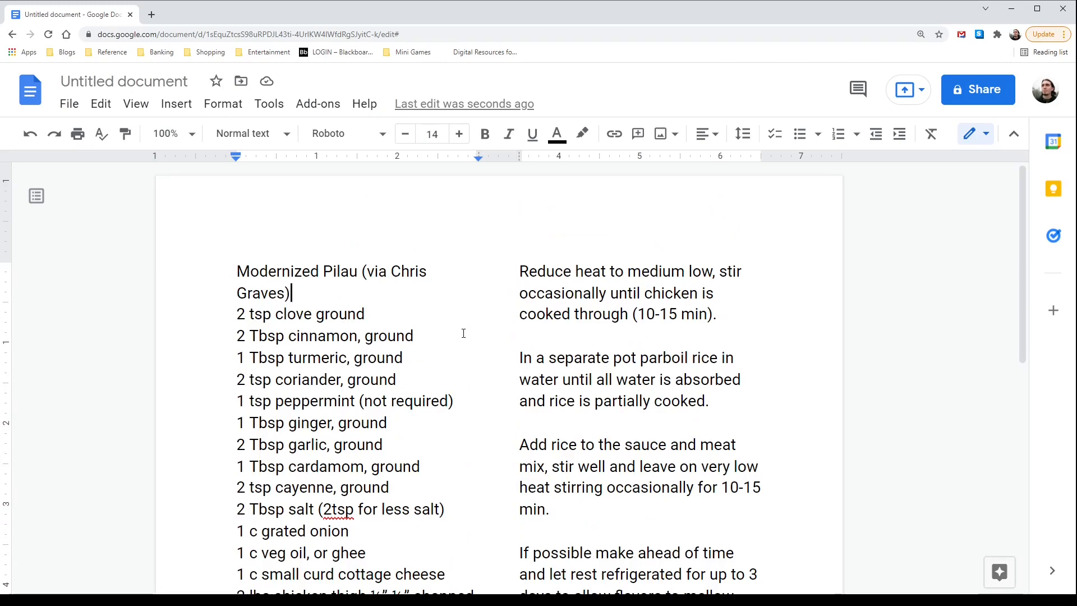
Step: Join the "Heat on medium high until brown." paragraph onto the end of the onion and oil instruction
scroll(462, 334, "down", 9)
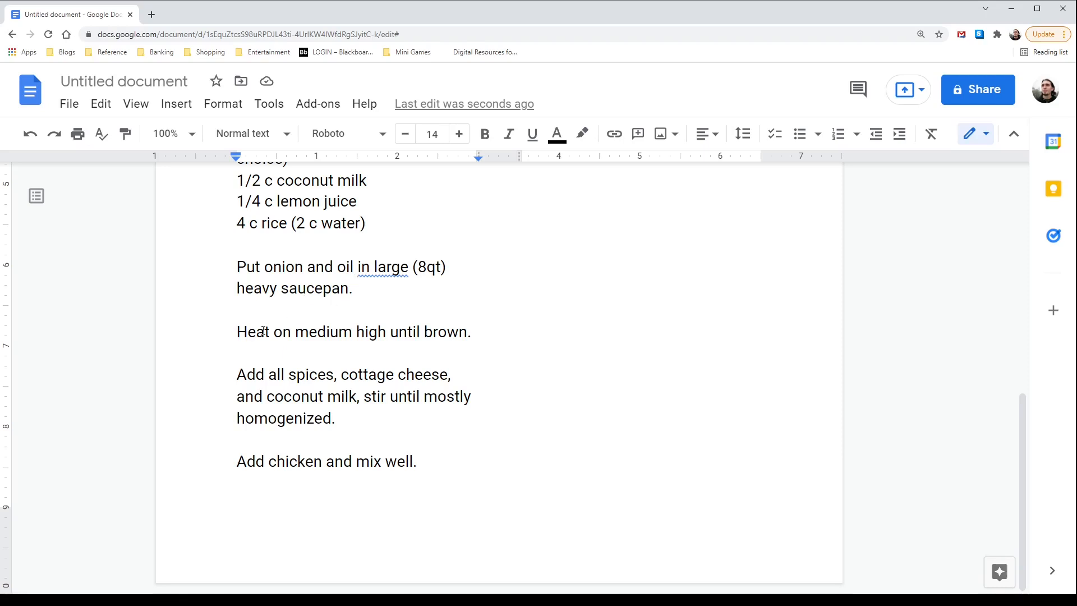
left_click(468, 332)
type(".")
key("BackSpace")
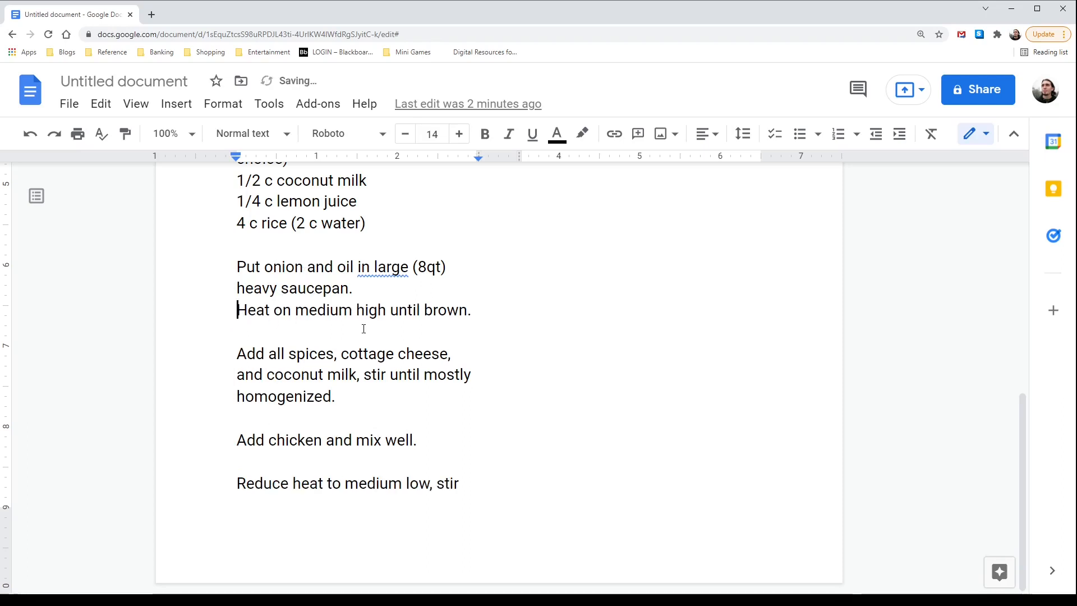
key("BackSpace")
scroll(359, 309, "up", 2)
scroll(333, 399, "down", 1)
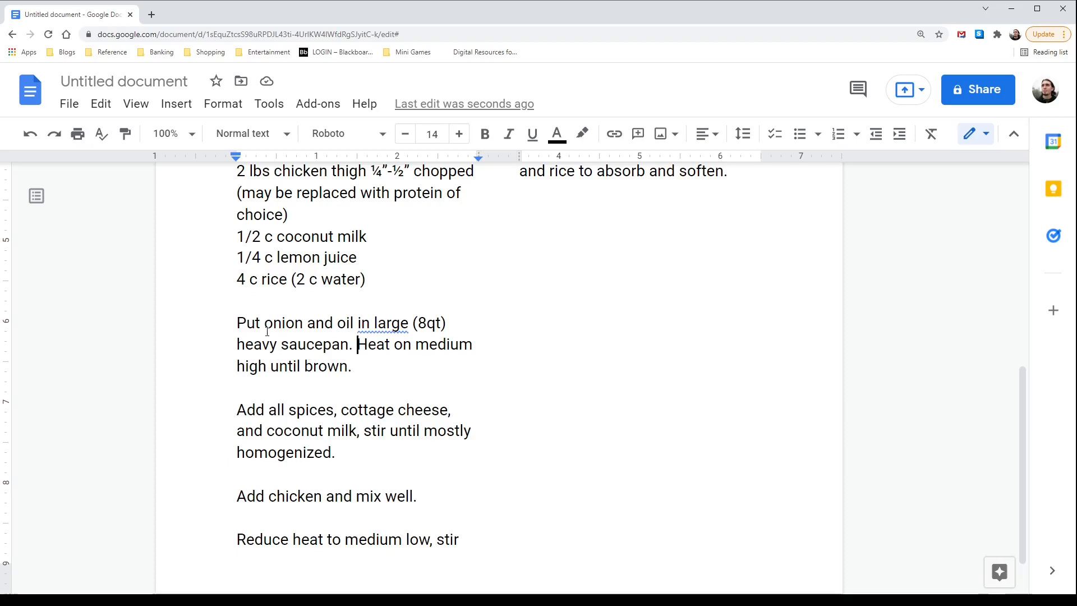
left_click(378, 366, "shift")
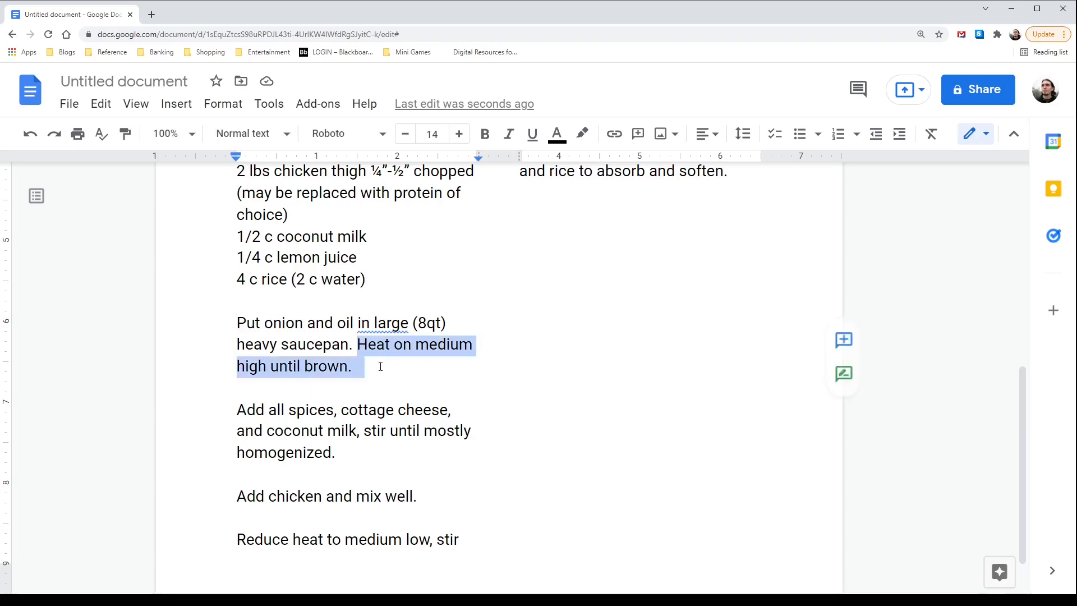
left_click(305, 323)
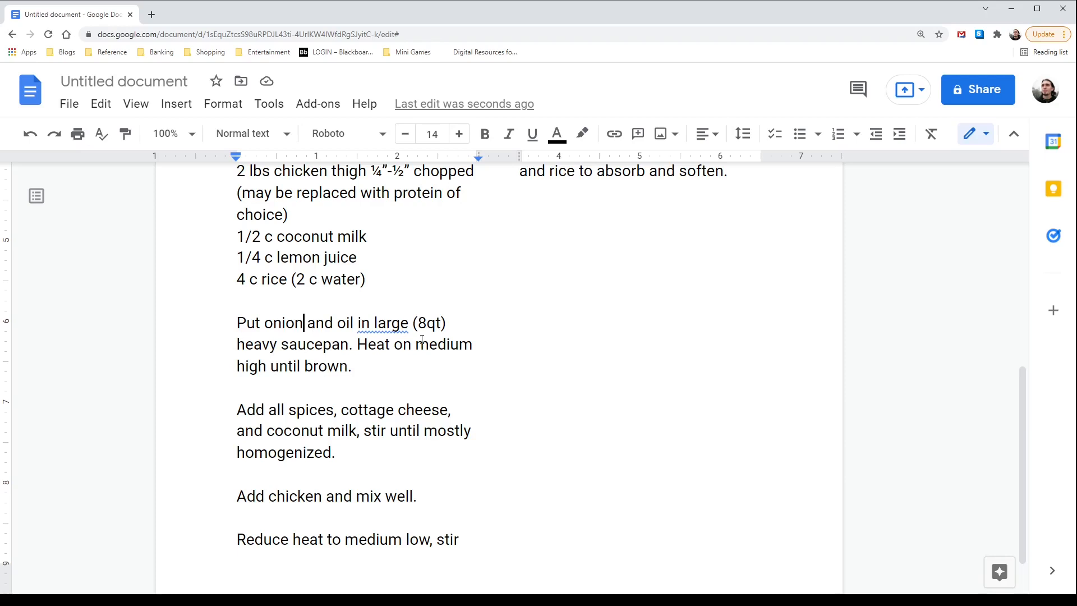
Step: Reword the end of the heating sentence to read "until onion is brown."
left_click(351, 368)
key("BackSpace")
key("BackSpace")
type("ed.")
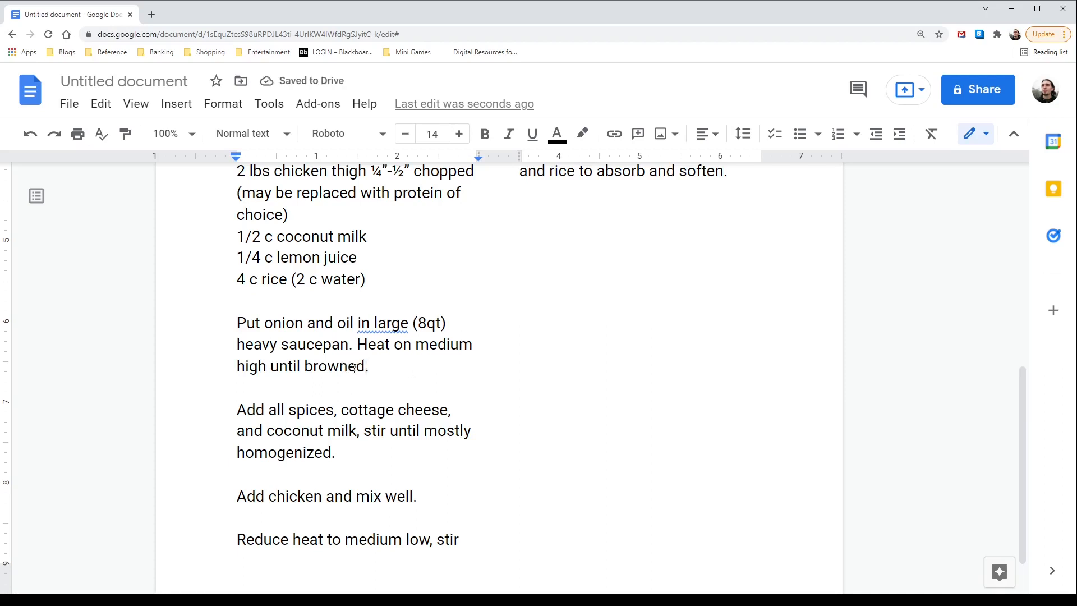
left_click(303, 366)
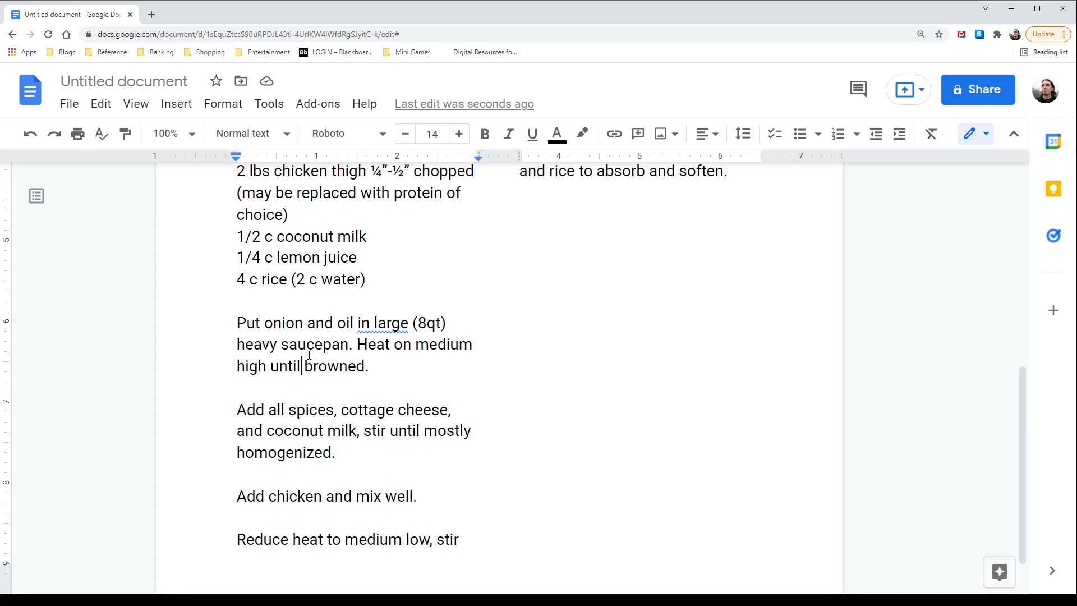
type("onion ")
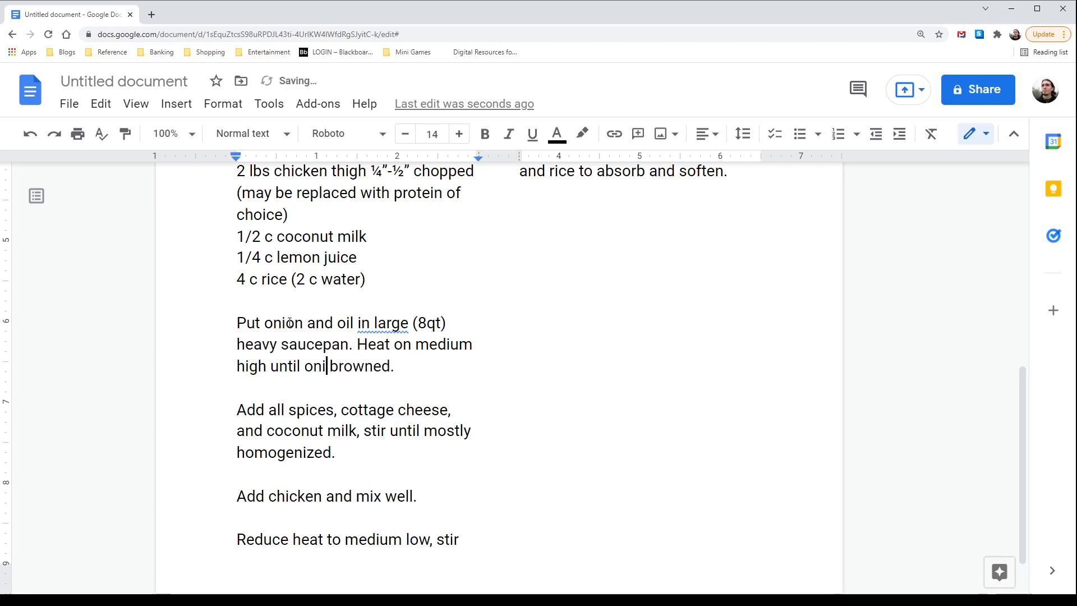
type("is")
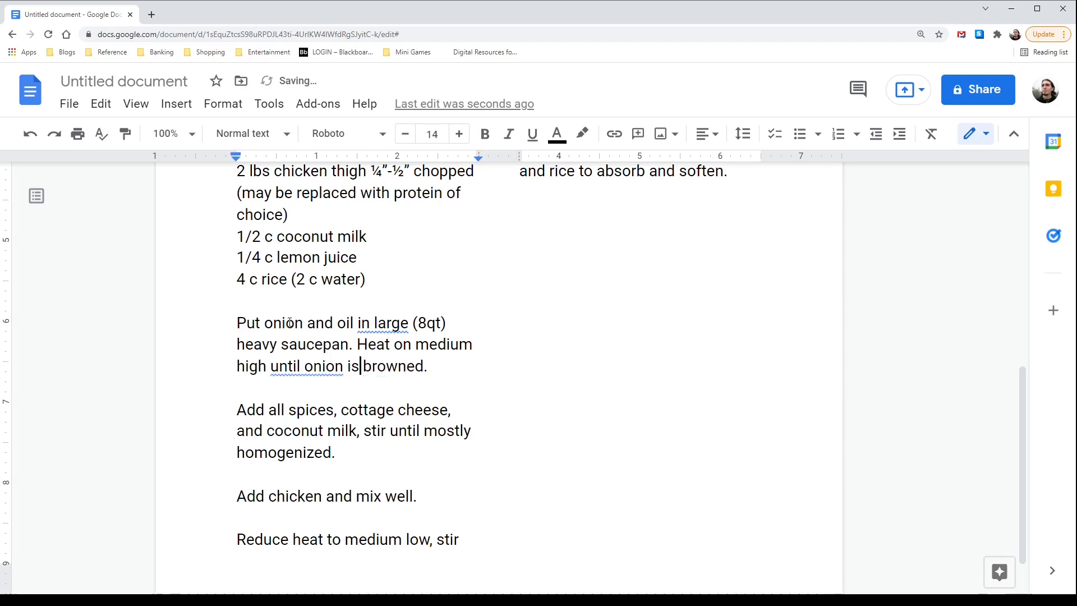
left_click(435, 367)
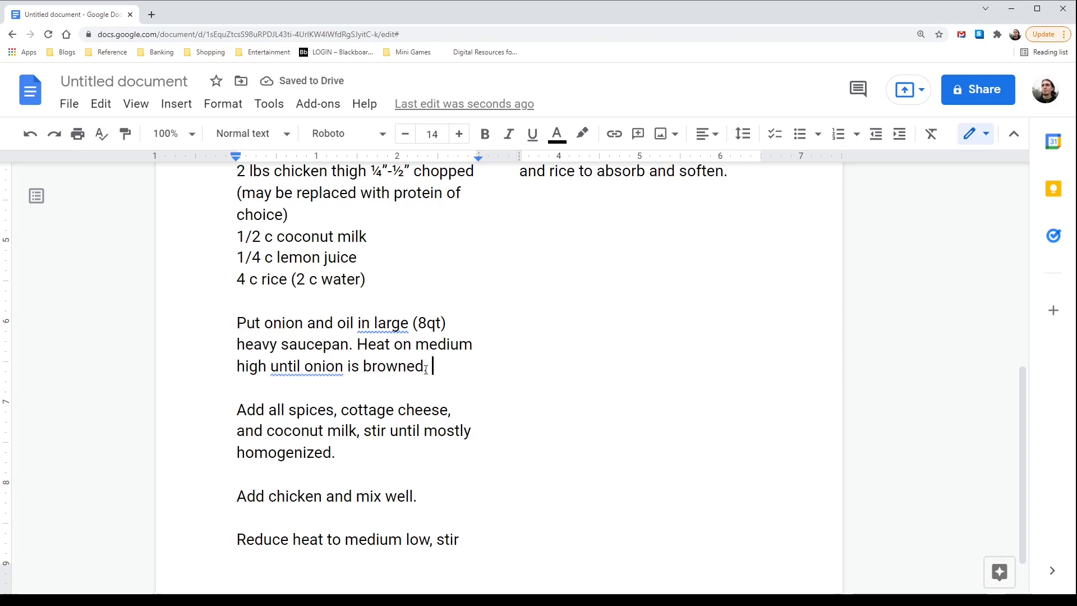
key("BackSpace")
key("BackSpace")
key("BackSpace")
type(".")
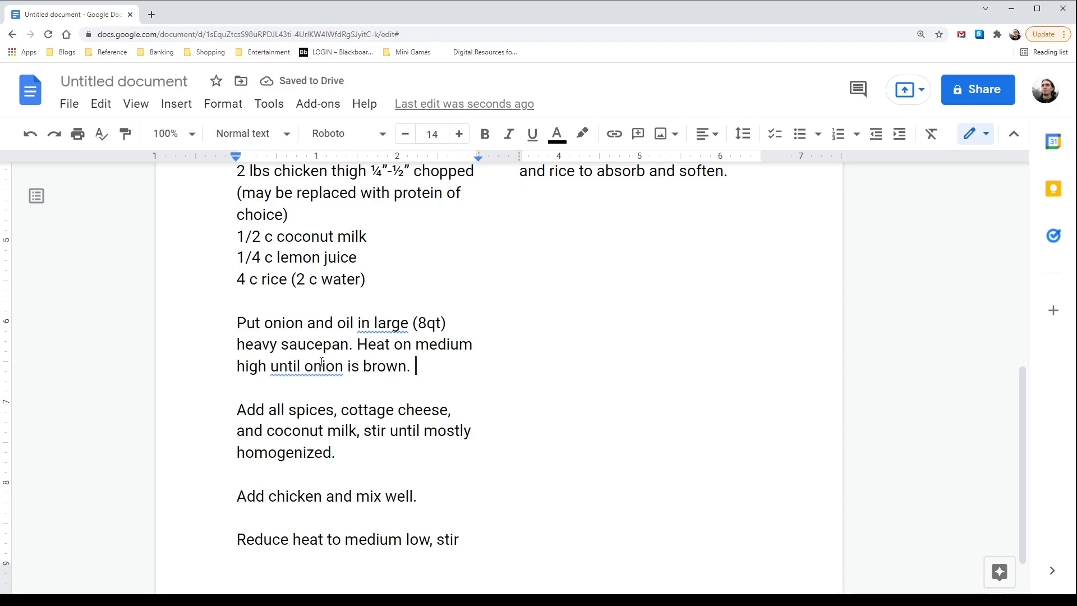
Step: Accept the grammar suggestions "until the onion" and "in a large" in the onion and oil instruction
mouse_move(304, 367)
left_mouse_down()
mouse_move(354, 367)
mouse_move(303, 376)
left_mouse_up()
left_click(428, 345)
left_click(343, 373)
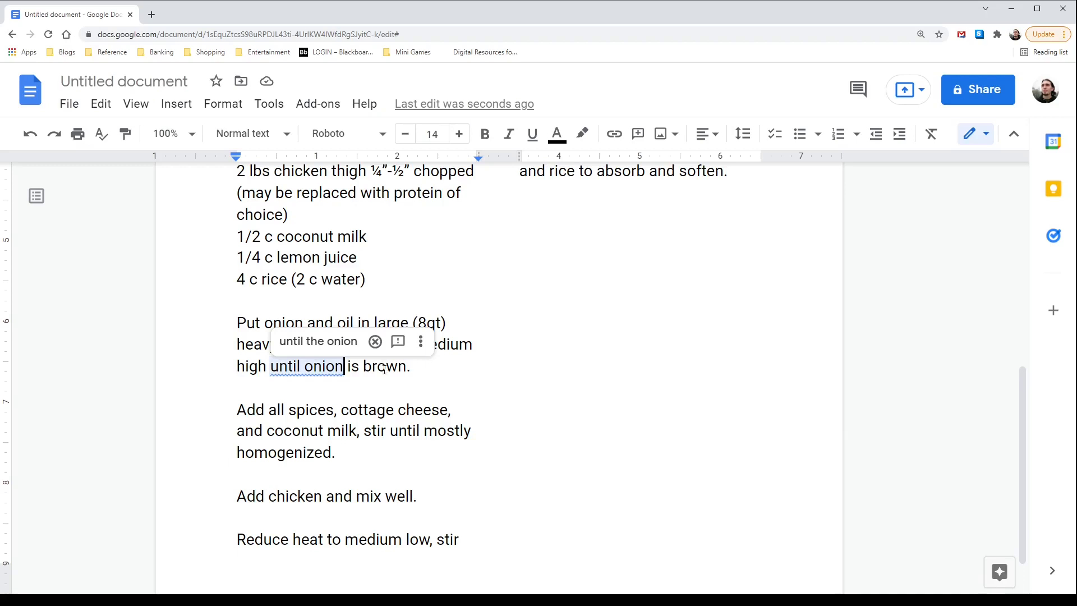
left_click(336, 343)
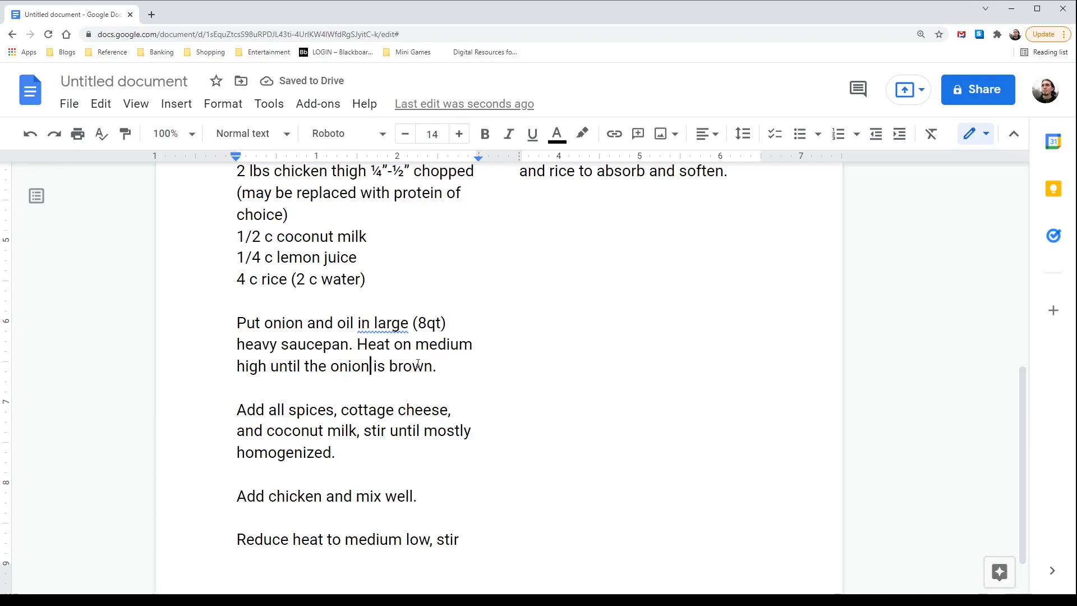
left_click(374, 322)
left_click(392, 298)
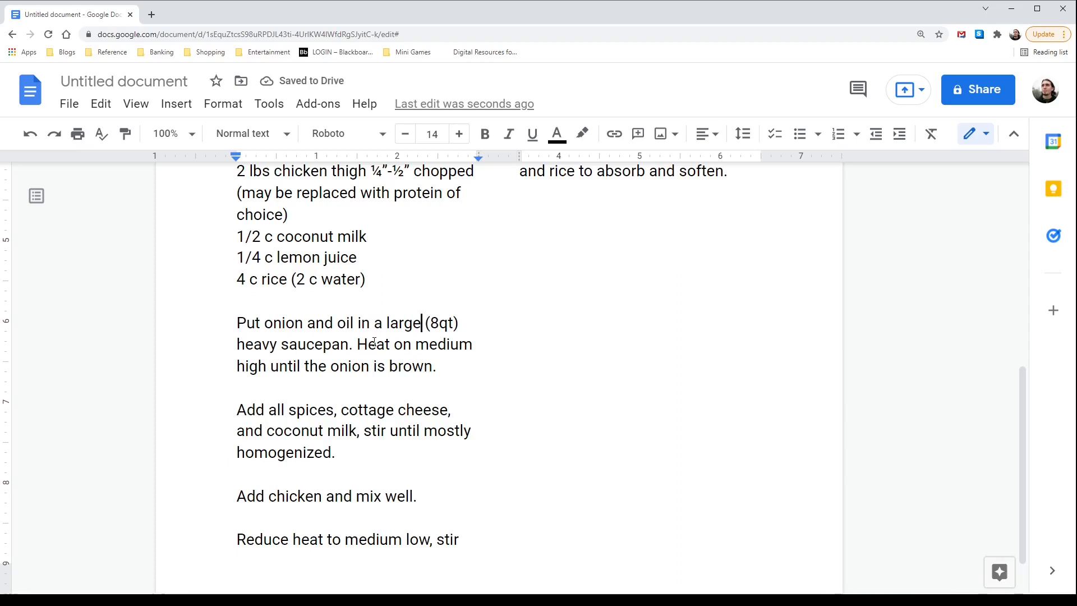
Step: Split the spices instruction into two sentences, ending the first after "coconut milk." and starting the second with "Stir"
scroll(308, 396, "down", 1)
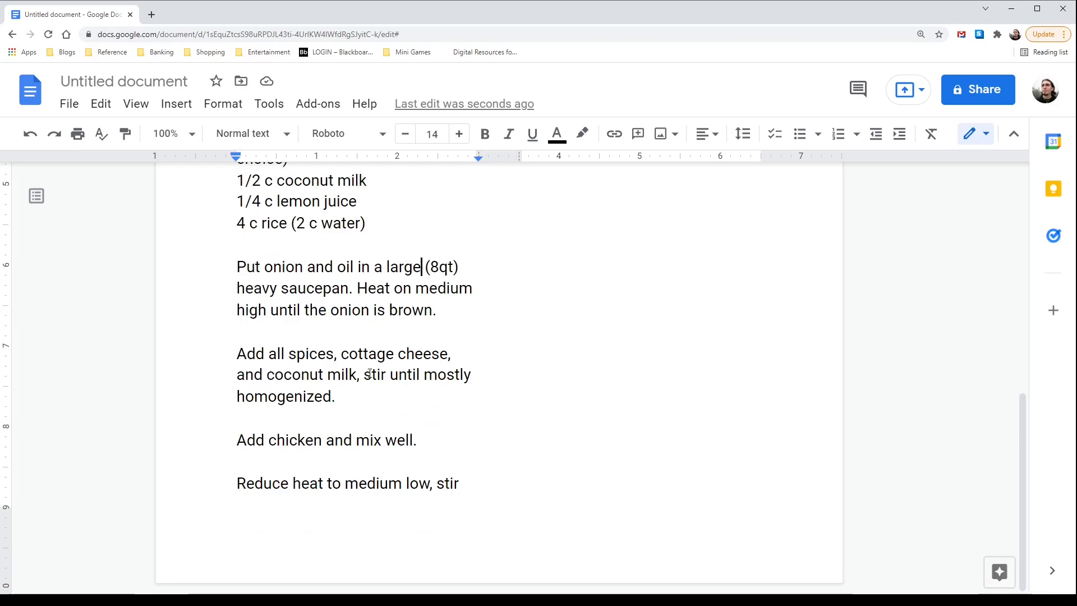
left_click(363, 375)
scroll(365, 307, "up", 2)
scroll(378, 424, "down", 2)
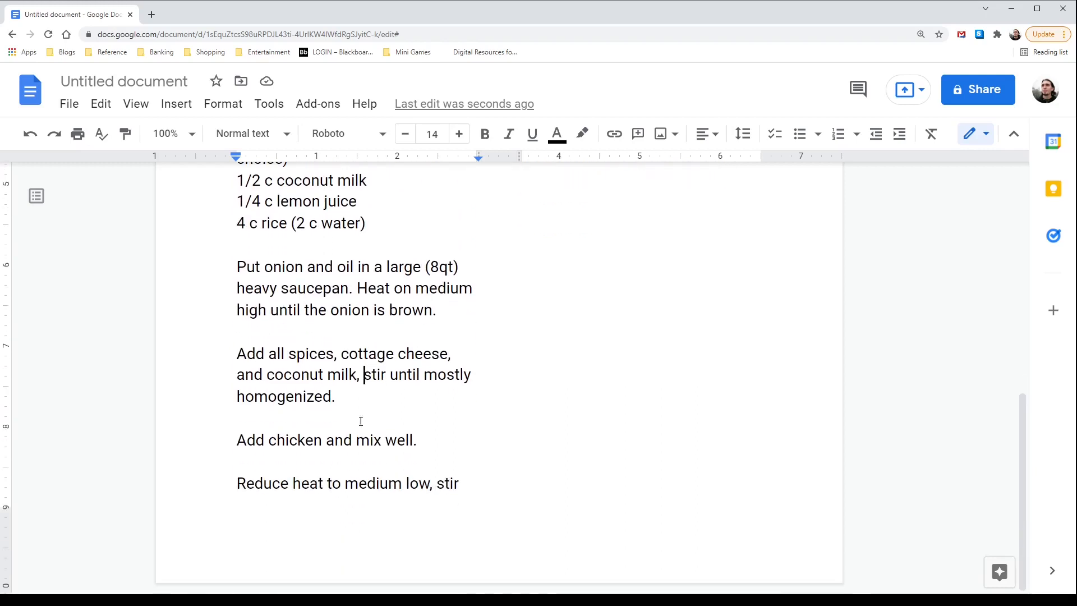
key("BackSpace")
key("BackSpace")
type(".")
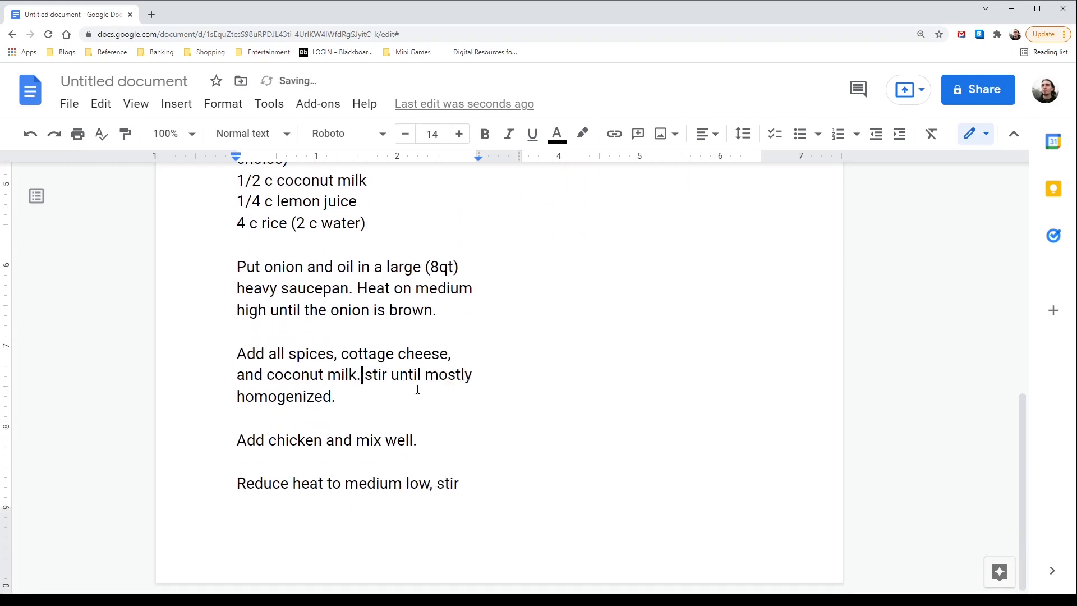
left_click(374, 376)
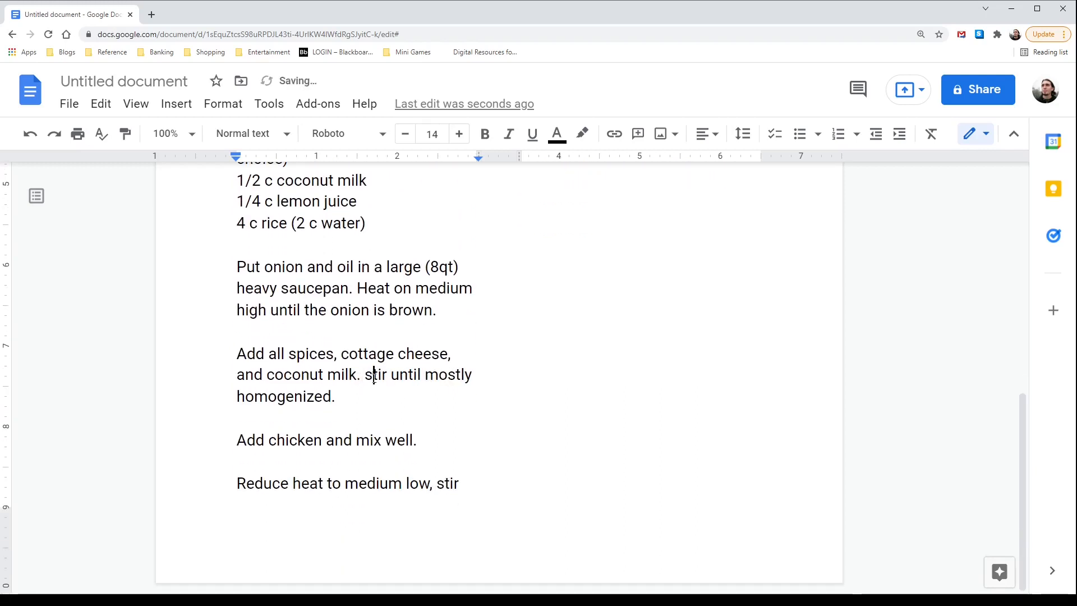
key("BackSpace")
type("S")
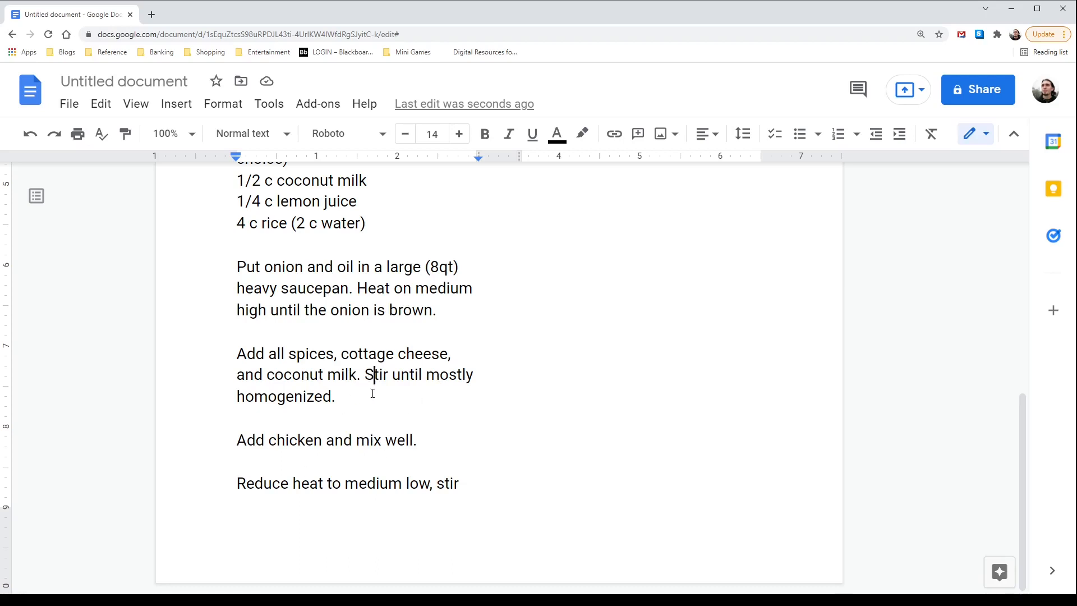
Step: Reword the chicken instruction into two sentences reading "Add chicken. Mix well."
left_click(368, 440)
left_click_drag(369, 439, 324, 438)
type(". ")
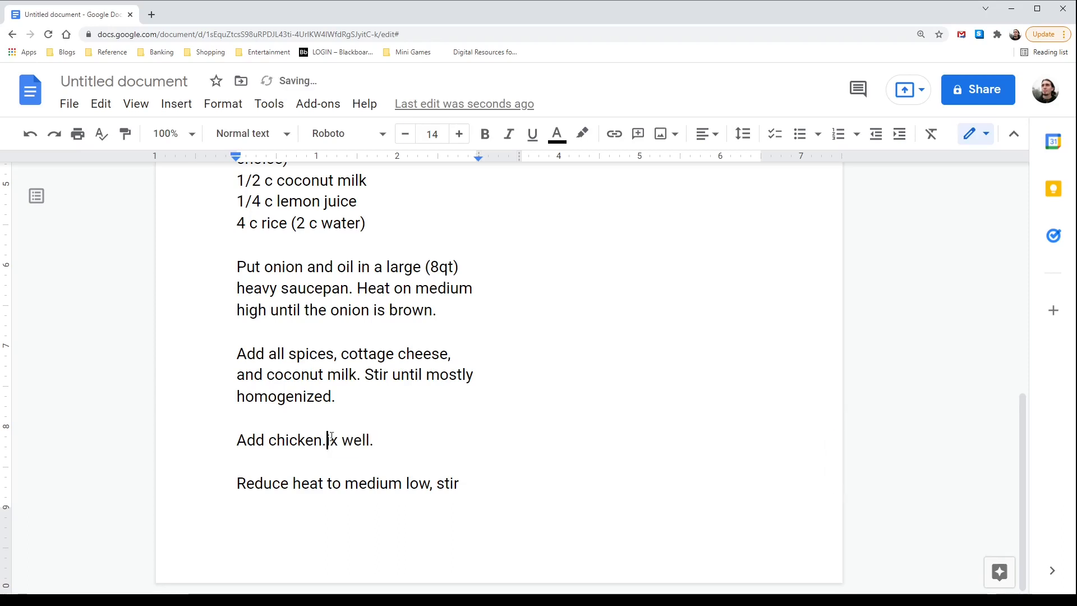
type("Mi")
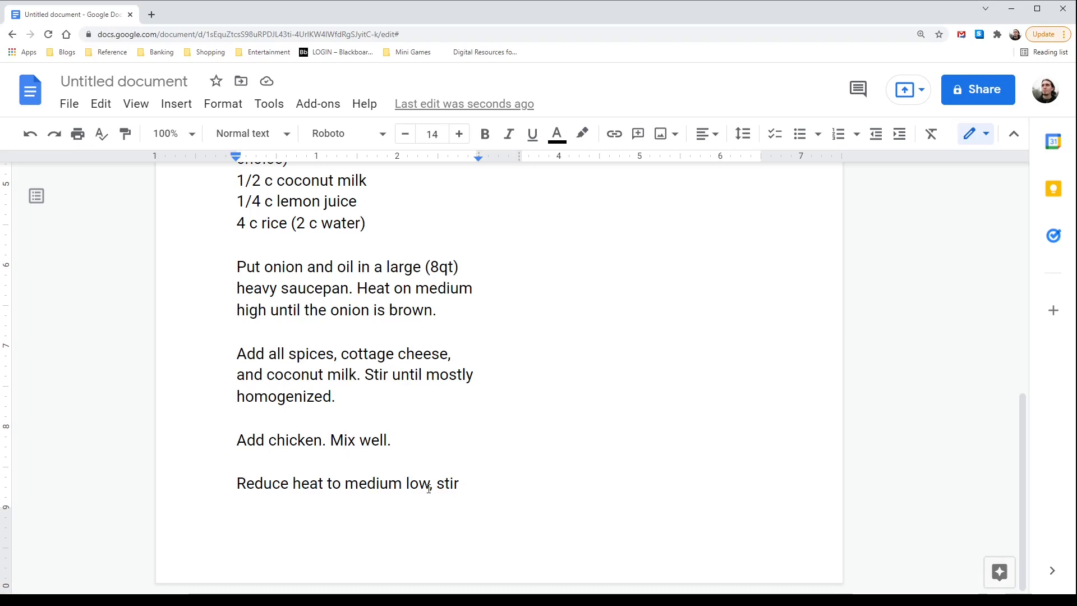
Step: Split the reduce-heat instruction after "medium low." and capitalize "Stir", checking the recipe in both columns
left_click(434, 488)
key("BackSpace")
type(".")
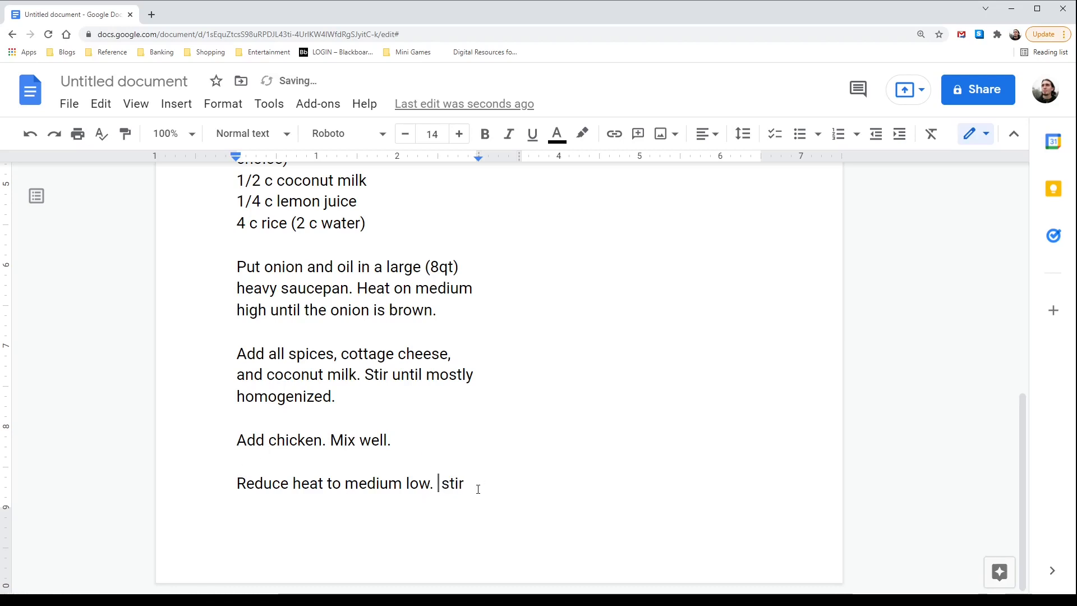
left_click(450, 481)
key("BackSpace")
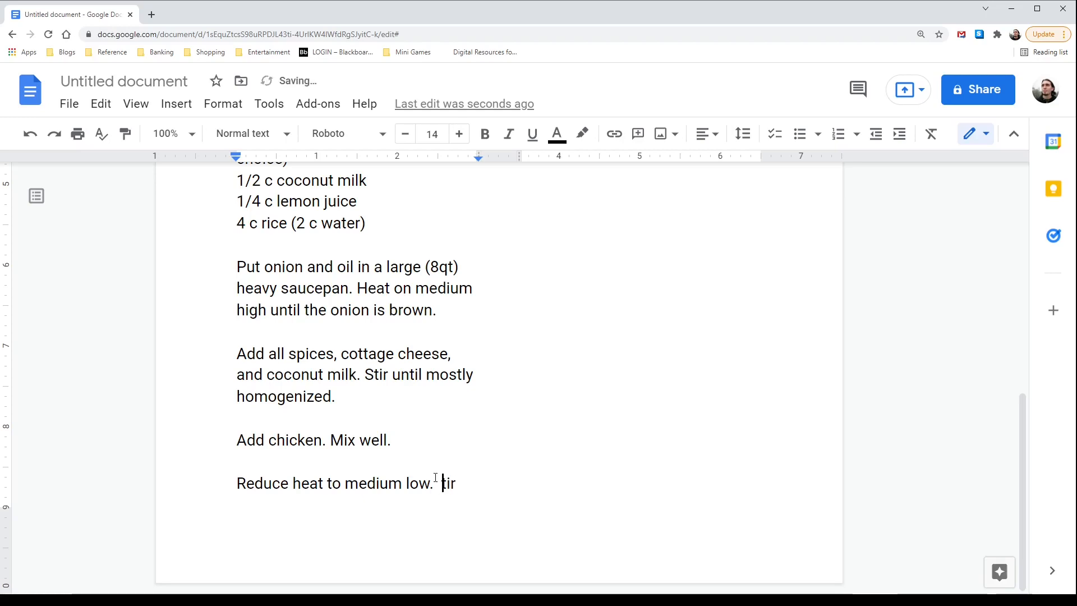
type("S")
scroll(510, 475, "up", 9)
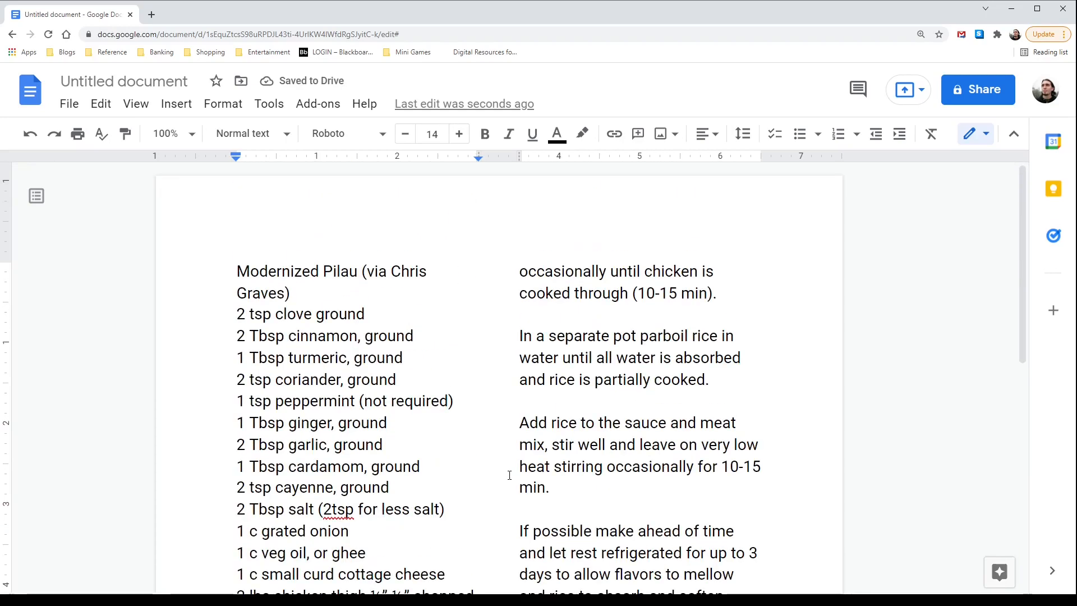
scroll(512, 435, "down", 7)
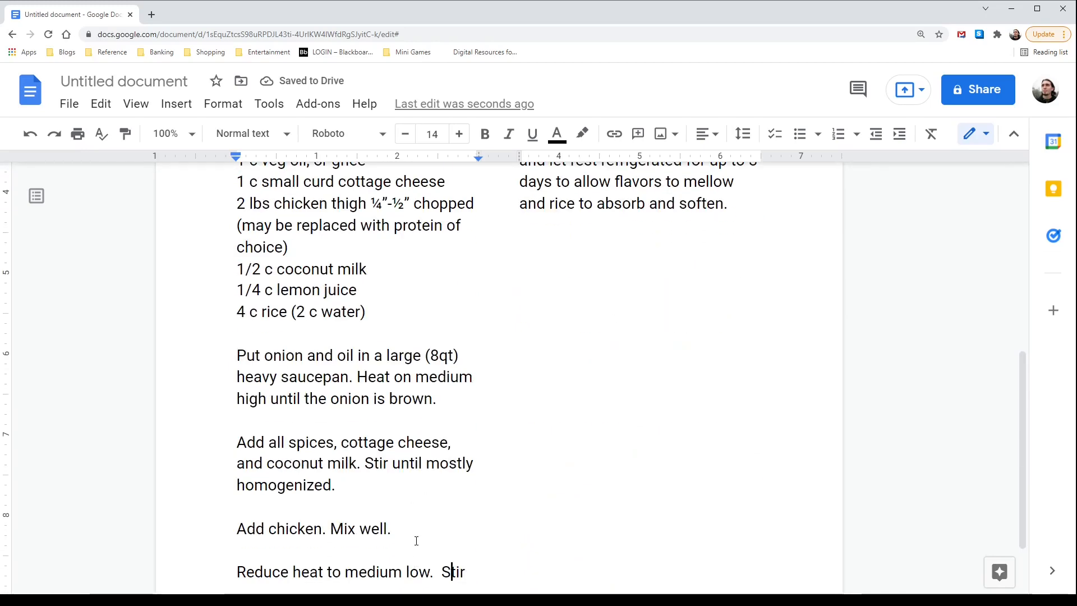
Step: Insert two blank lines before the "Reduce heat to medium low" instruction so the whole instruction moves into the second column
scroll(416, 540, "down", 1)
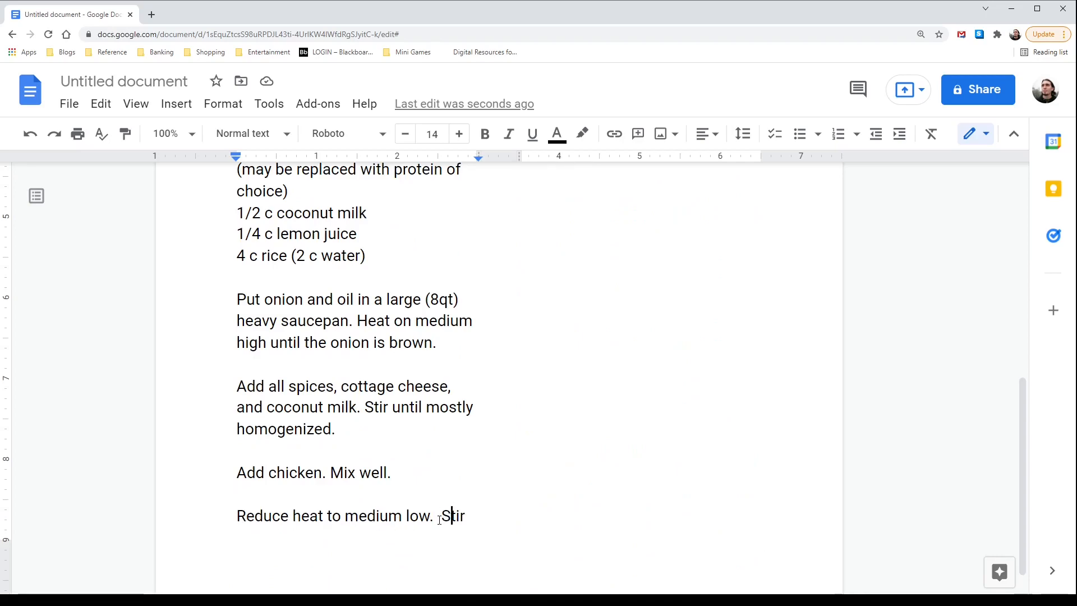
scroll(419, 521, "up", 8)
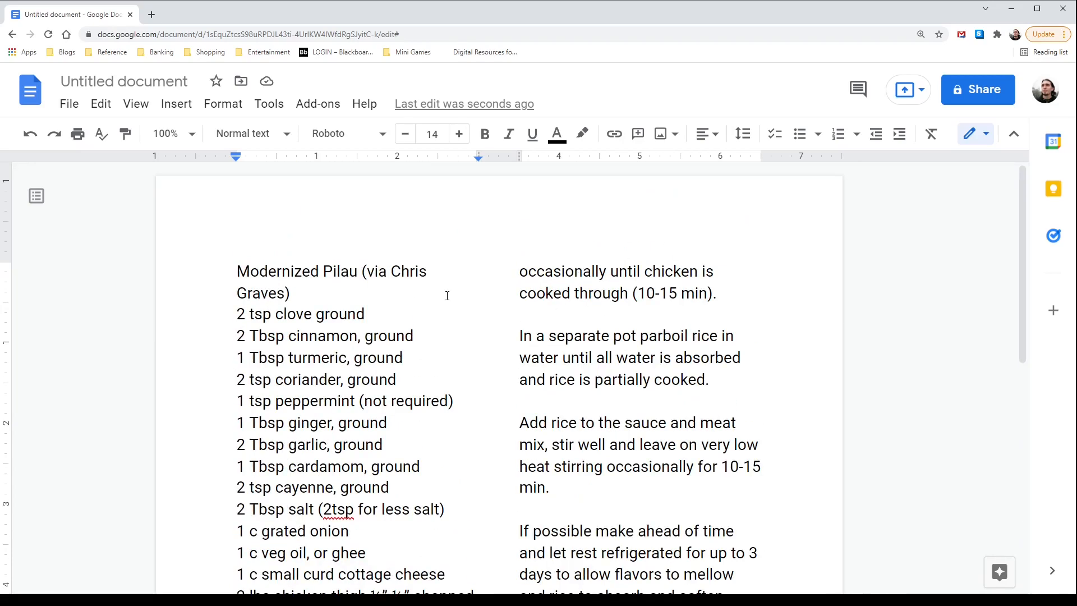
scroll(447, 296, "down", 9)
left_click(242, 461)
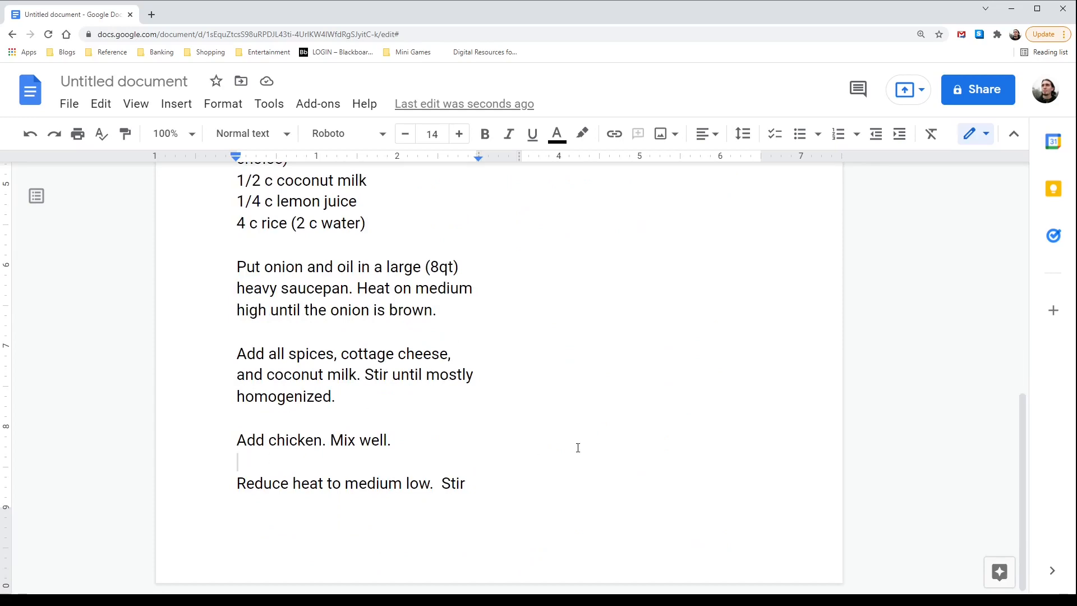
key("Return")
key("Return")
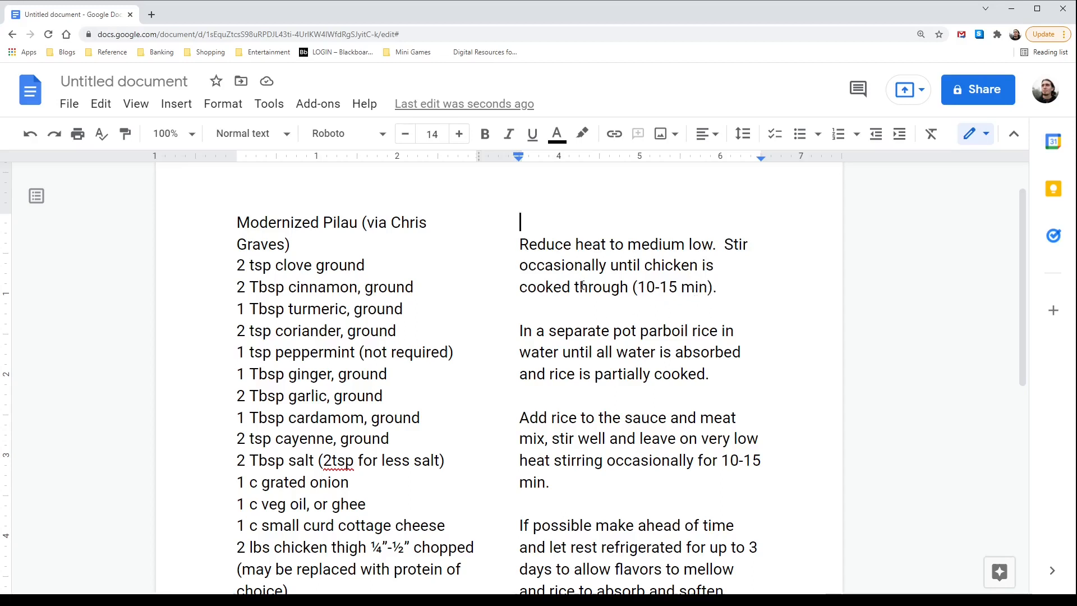
Step: Split the instruction about adding rice to the sauce into two sentences, ending the first after "mix." and starting the second with "Stir"
scroll(561, 280, "down", 1)
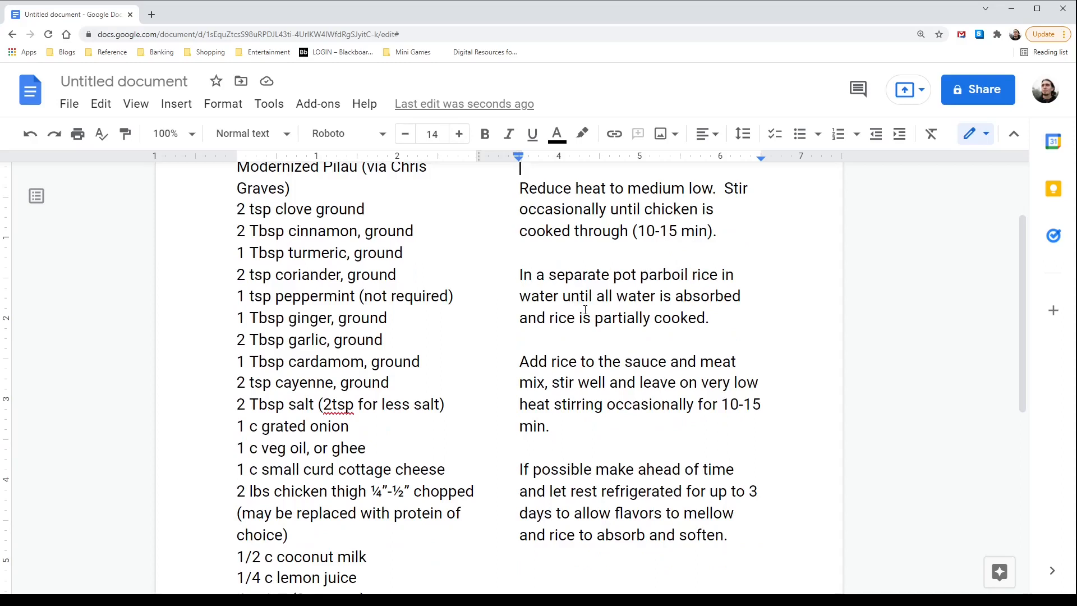
left_click(715, 318)
scroll(568, 293, "up", 2)
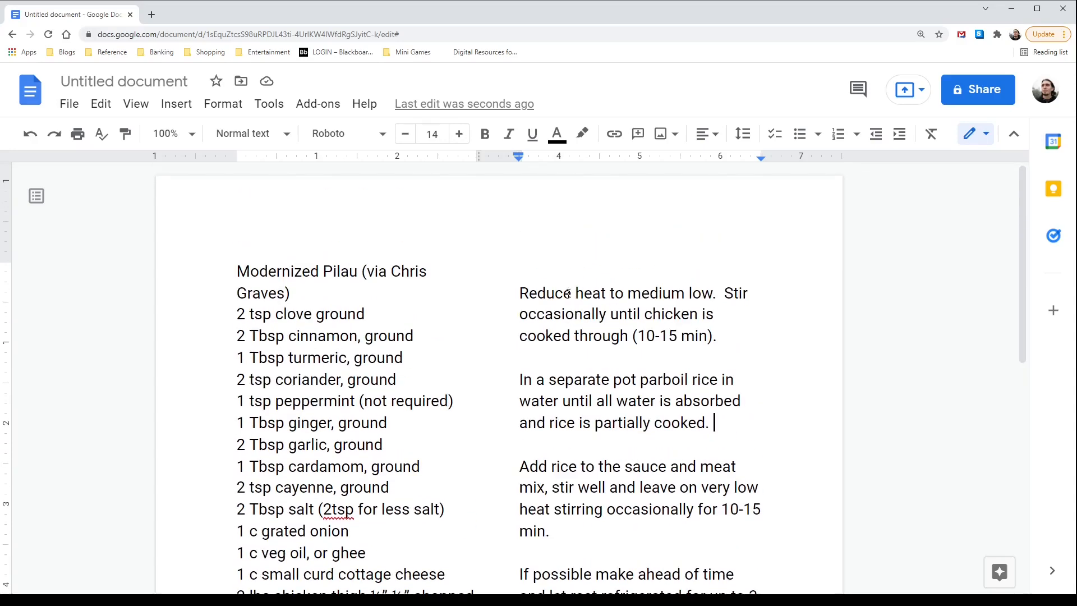
scroll(568, 293, "down", 2)
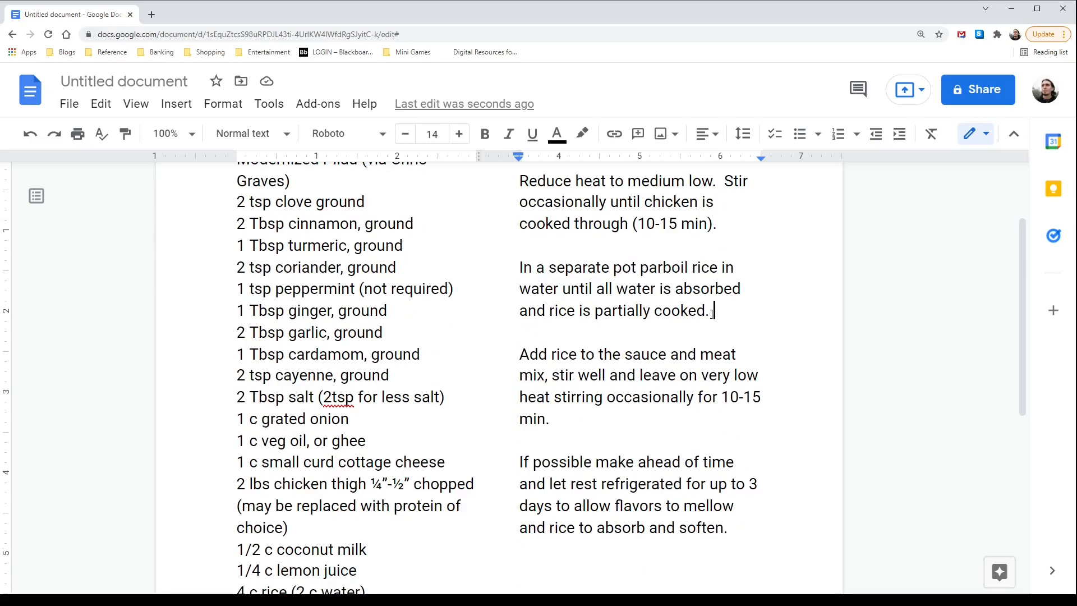
scroll(713, 313, "up", 2)
scroll(708, 319, "down", 2)
left_click(551, 375)
key("BackSpace")
key("BackSpace")
type(".")
key("Right")
key("Right")
key("BackSpace")
type("S")
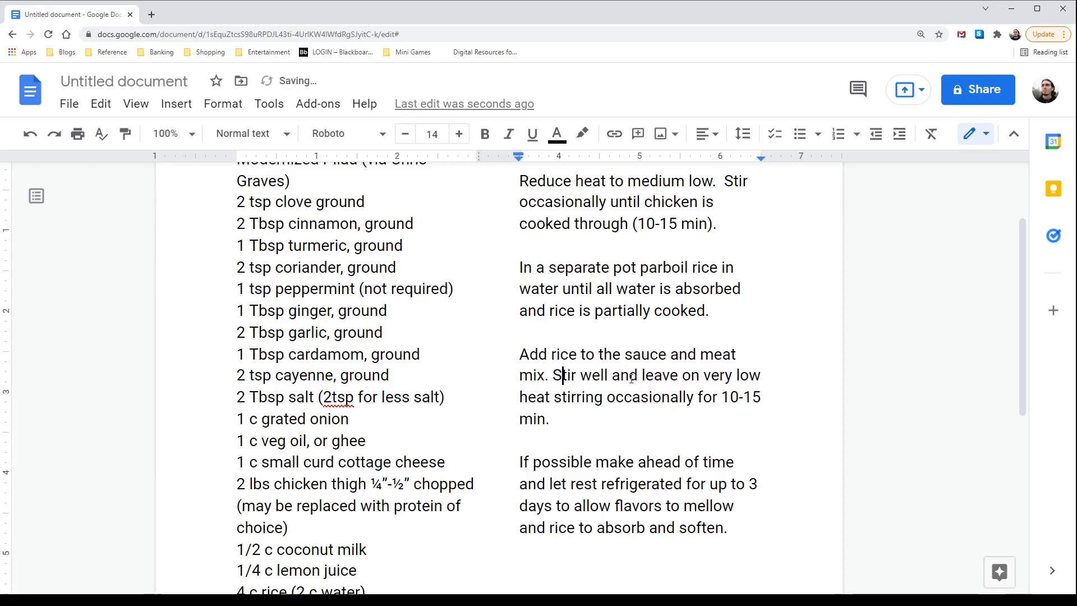
left_click(551, 398)
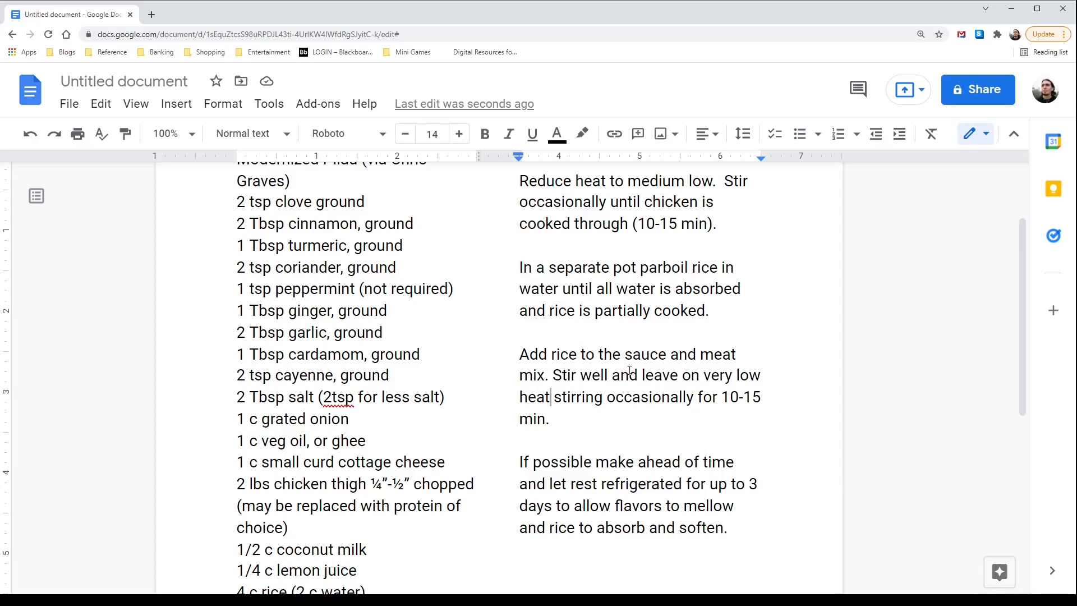
Step: Replace the number of days in the make-ahead instruction with "three(3)"
scroll(630, 370, "down", 1)
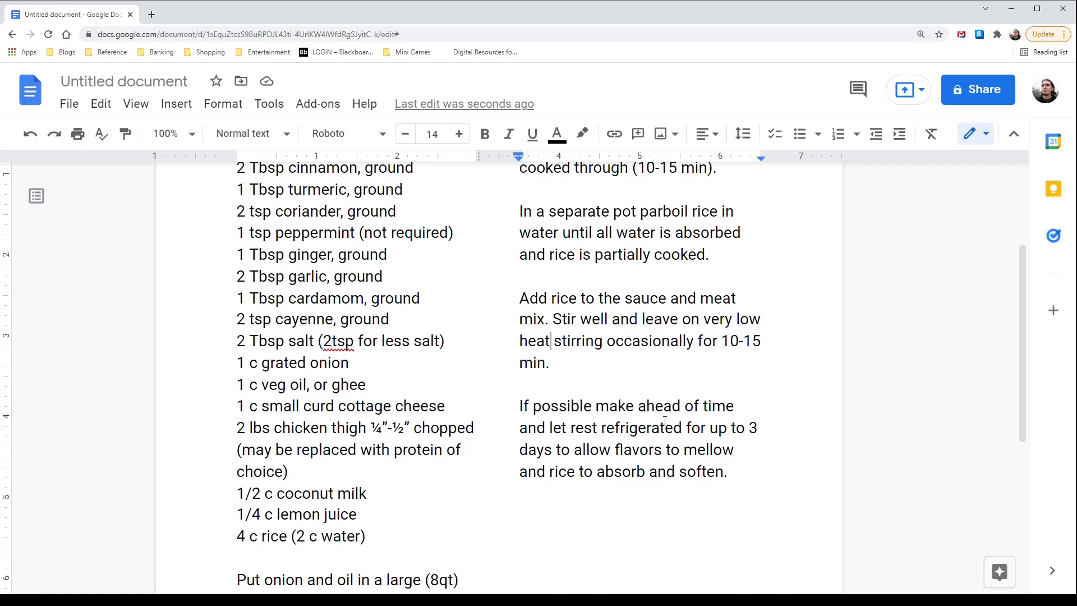
double_click(750, 428)
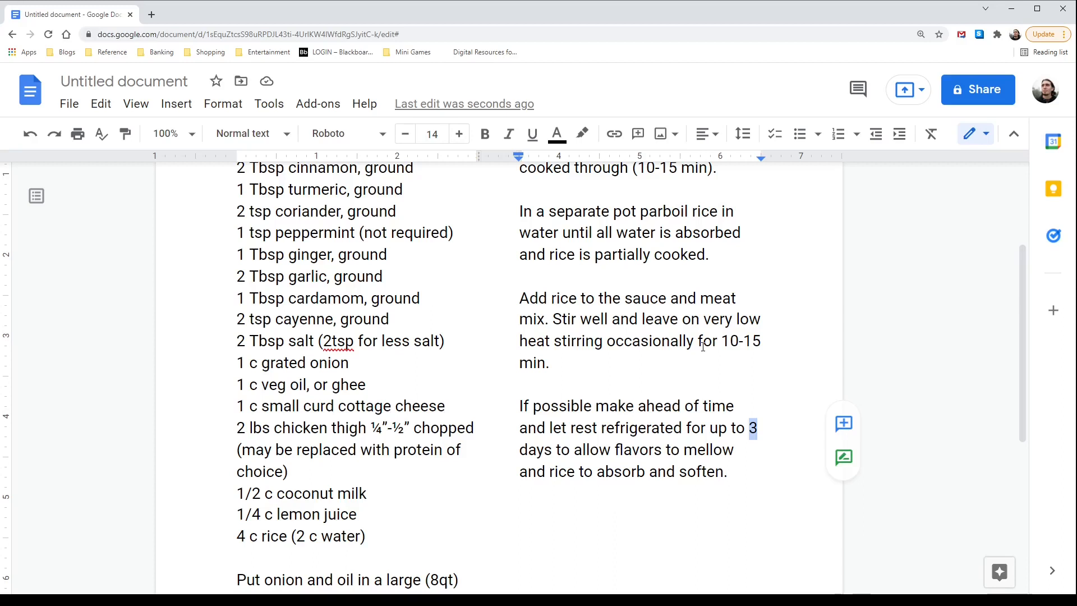
type("three days to allow flavors to")
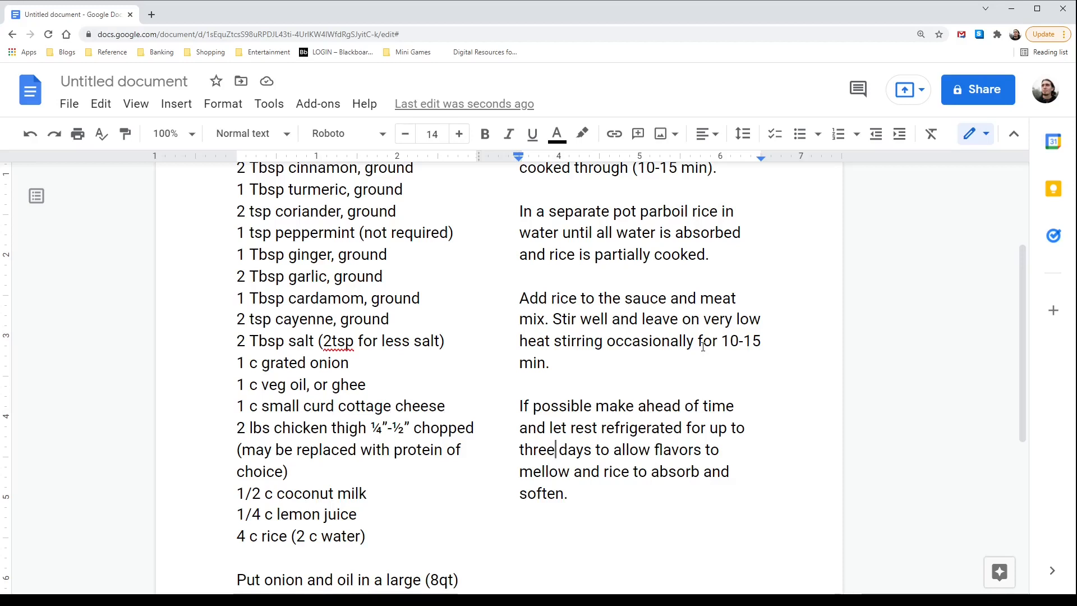
type("()")
key("Left")
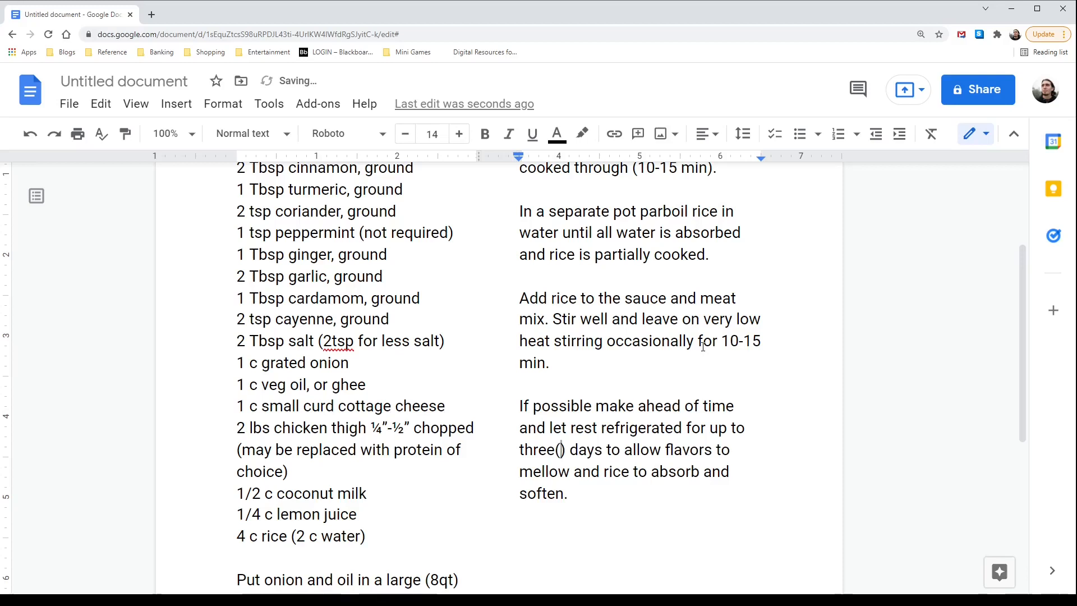
type("3")
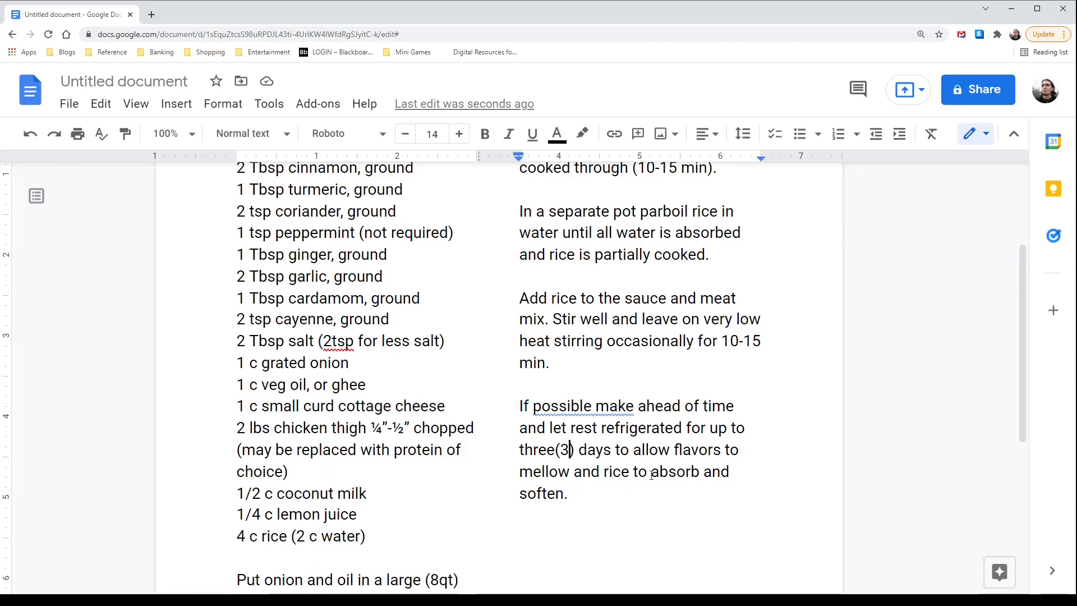
Step: Delete "absorb and" from the make-ahead instruction and accept the grammar suggestion "possible, make"
left_click_drag(700, 473, 632, 476)
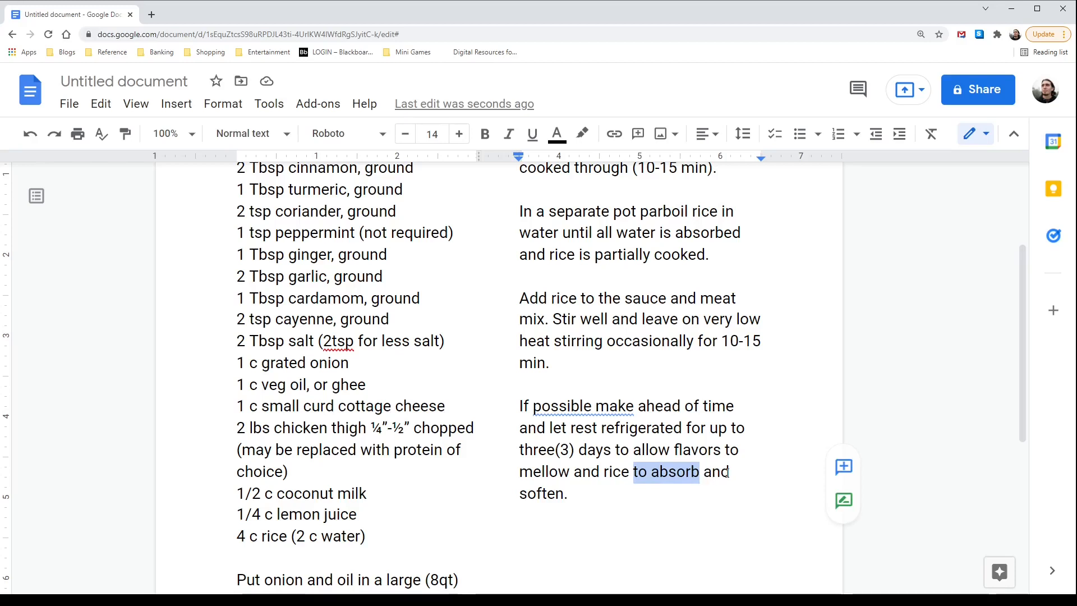
left_click_drag(729, 474, 652, 480)
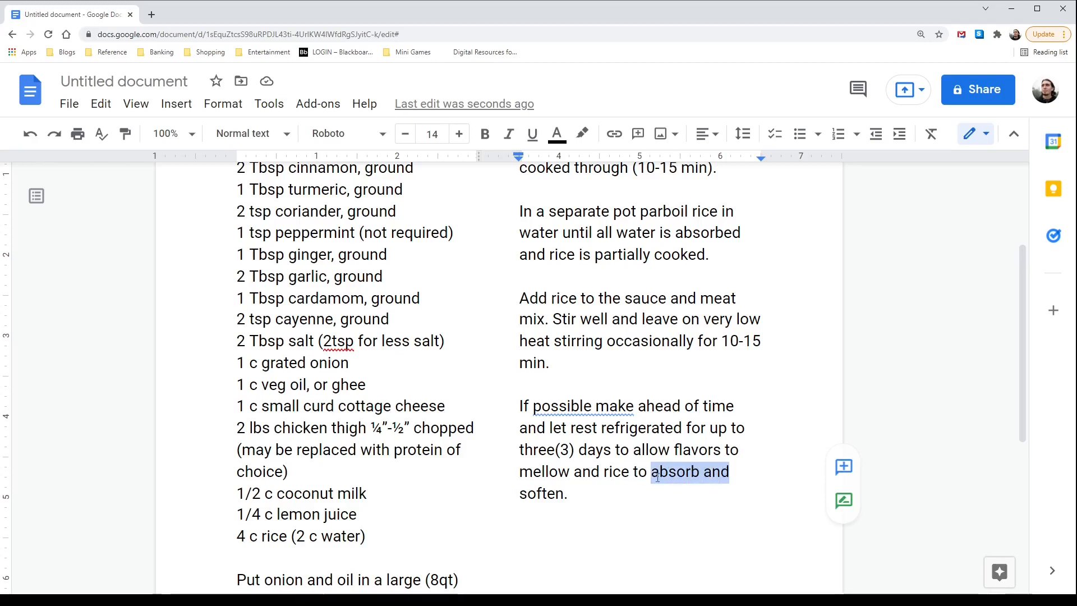
key("BackSpace")
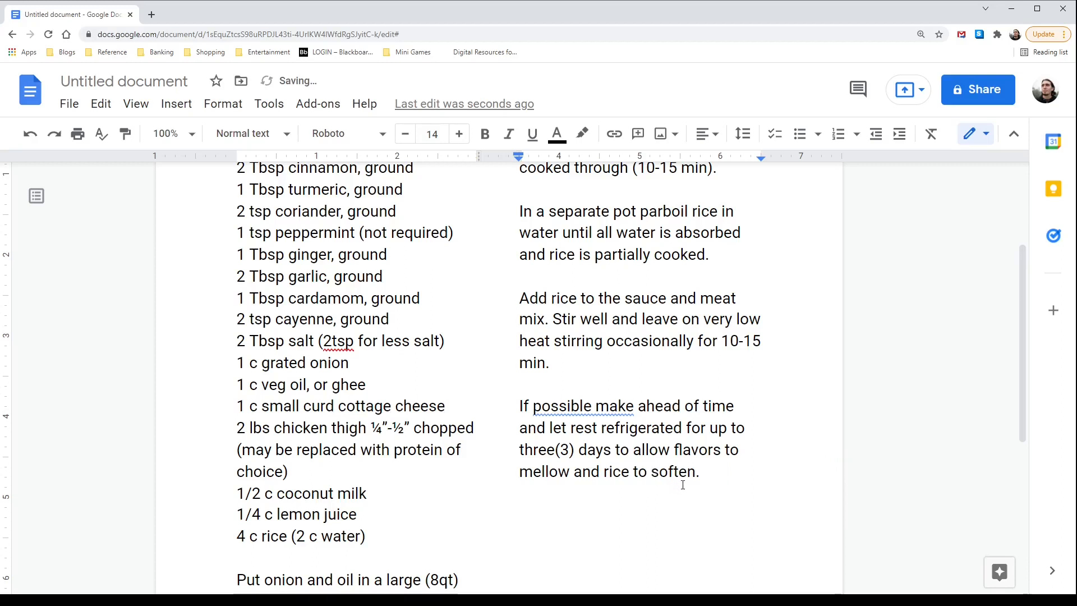
left_click(703, 477)
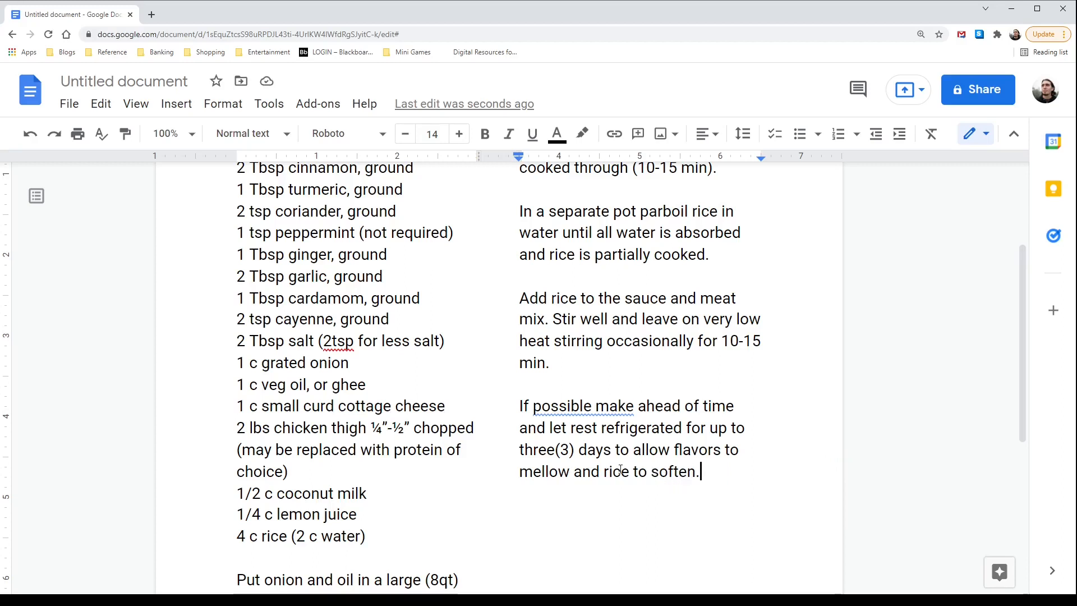
left_click(571, 406)
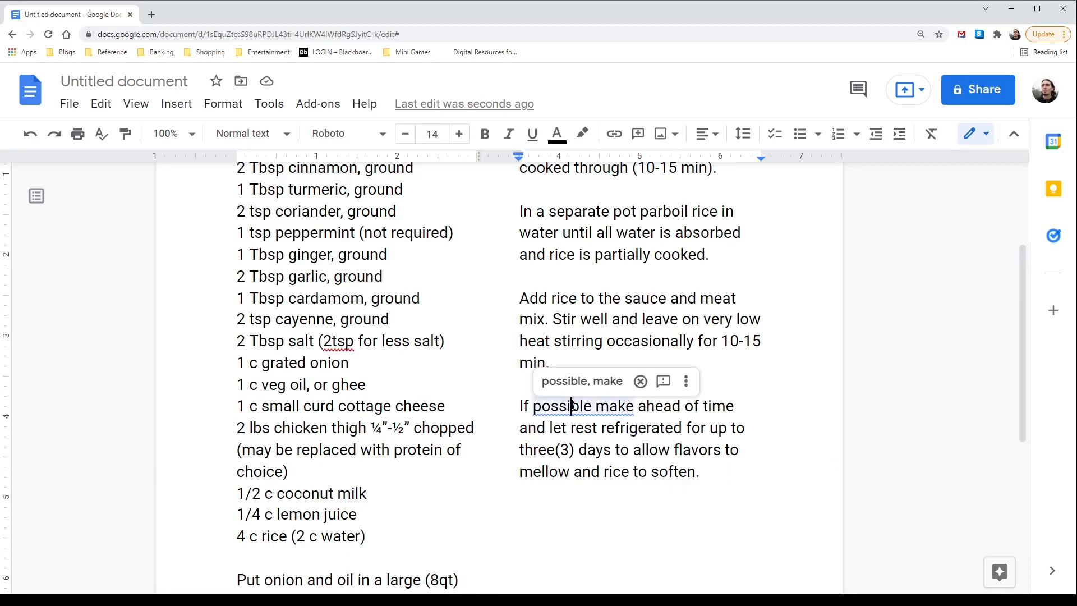
left_click(581, 381)
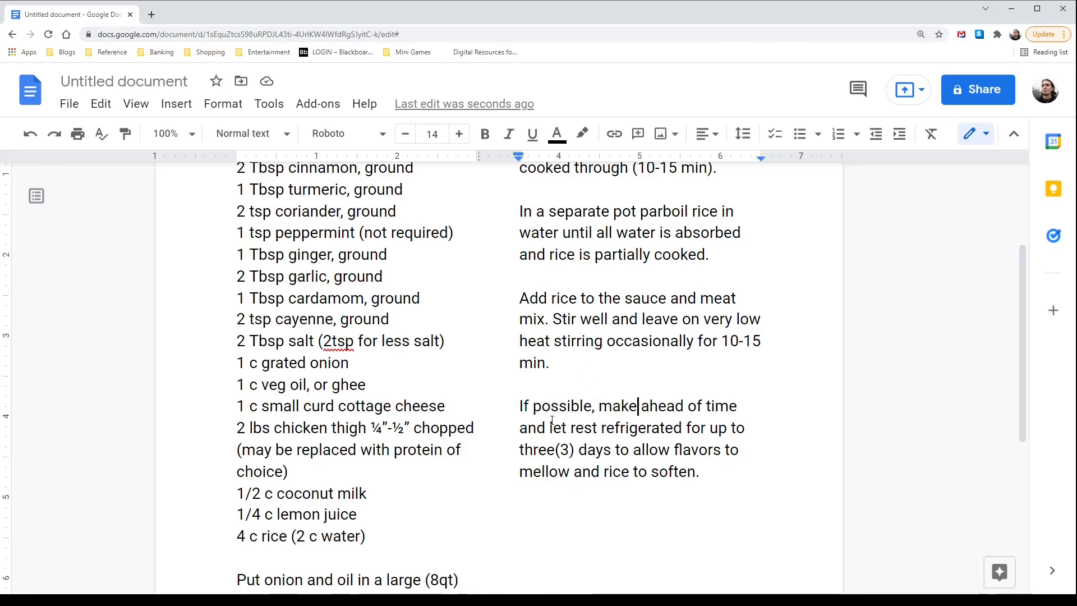
Step: Highlight the make-ahead and parboil-rice instructions in turn and review the order of the second column's instructions
left_click_drag(516, 406, 709, 473)
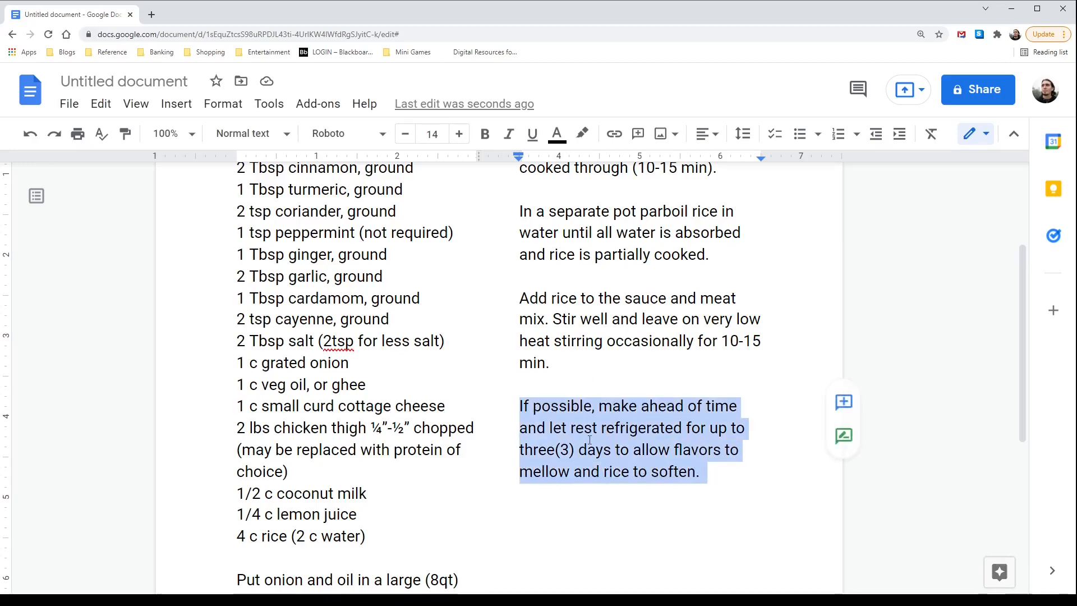
scroll(580, 444, "up", 3)
left_click_drag(517, 381, 721, 429)
scroll(690, 432, "down", 4)
scroll(623, 362, "up", 3)
scroll(623, 362, "down", 2)
scroll(606, 337, "up", 1)
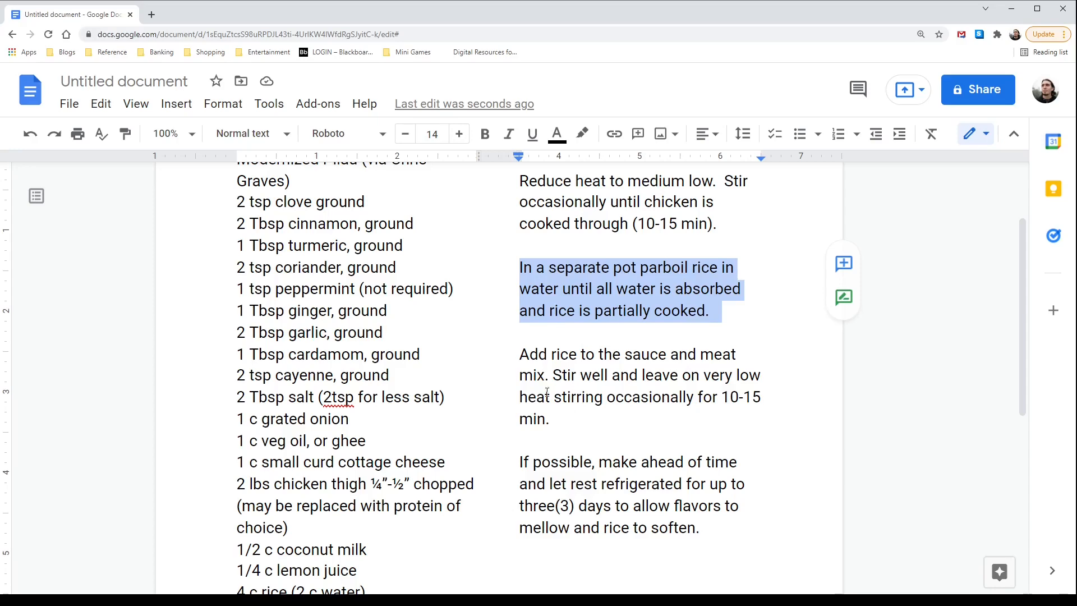
scroll(595, 460, "down", 2)
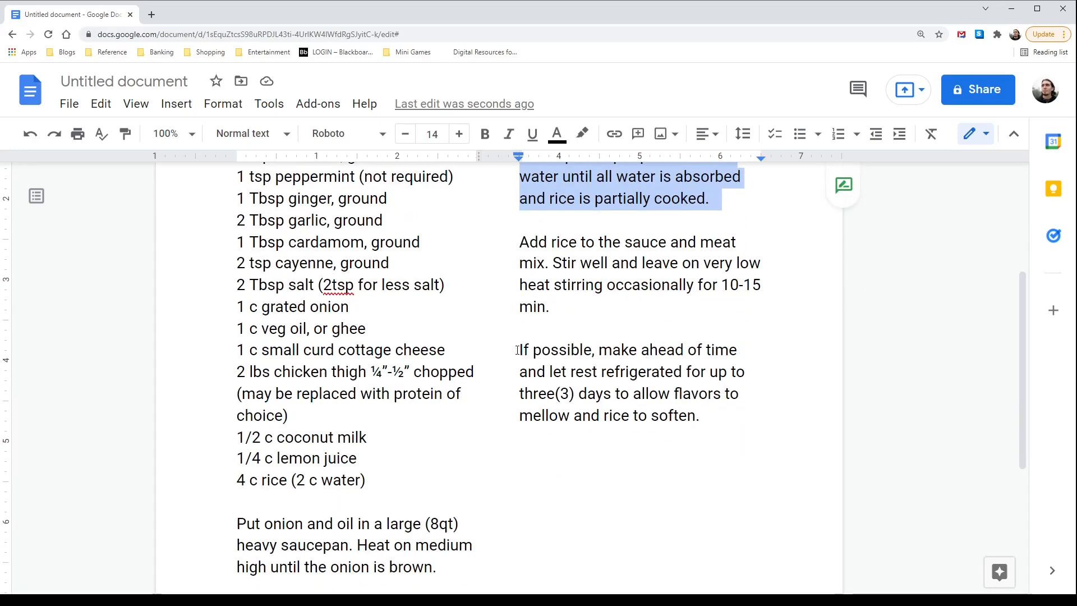
left_click_drag(517, 350, 721, 429)
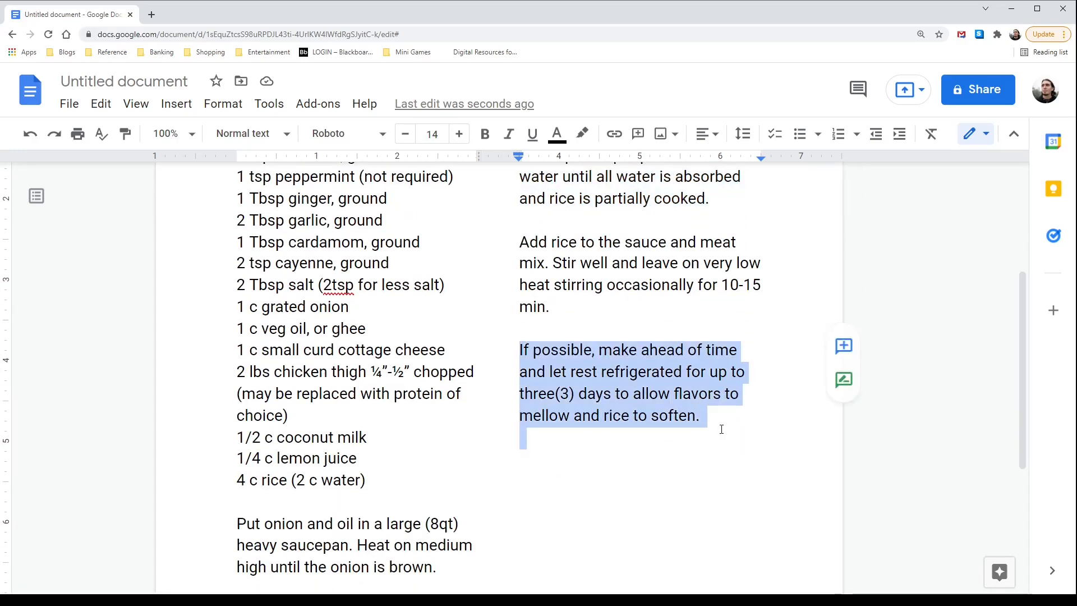
left_click(693, 394)
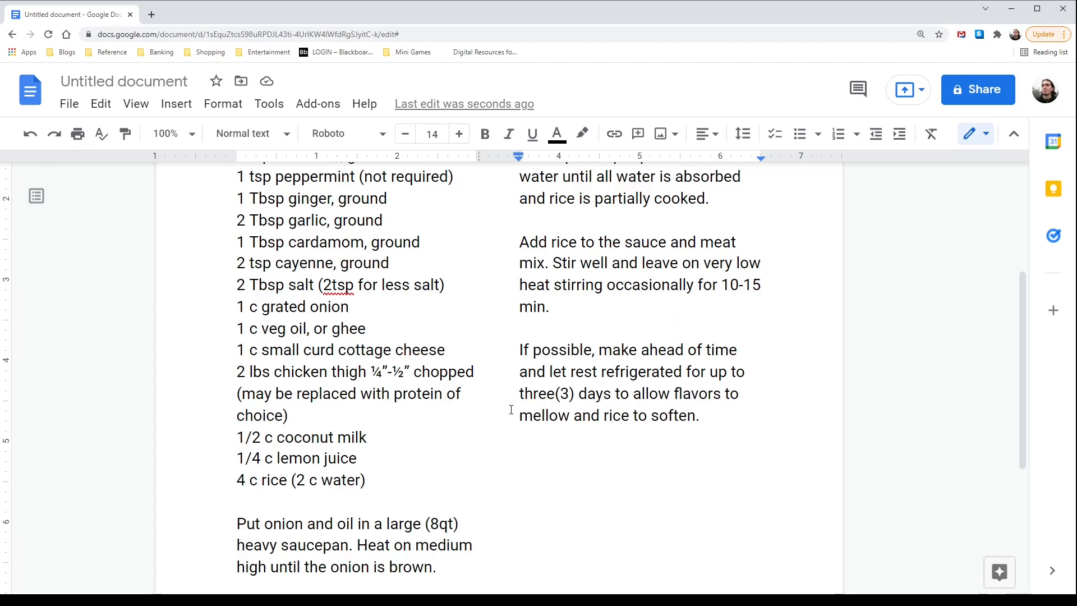
Step: Insert a blank line between the recipe title and the first ingredient
scroll(603, 249, "up", 2)
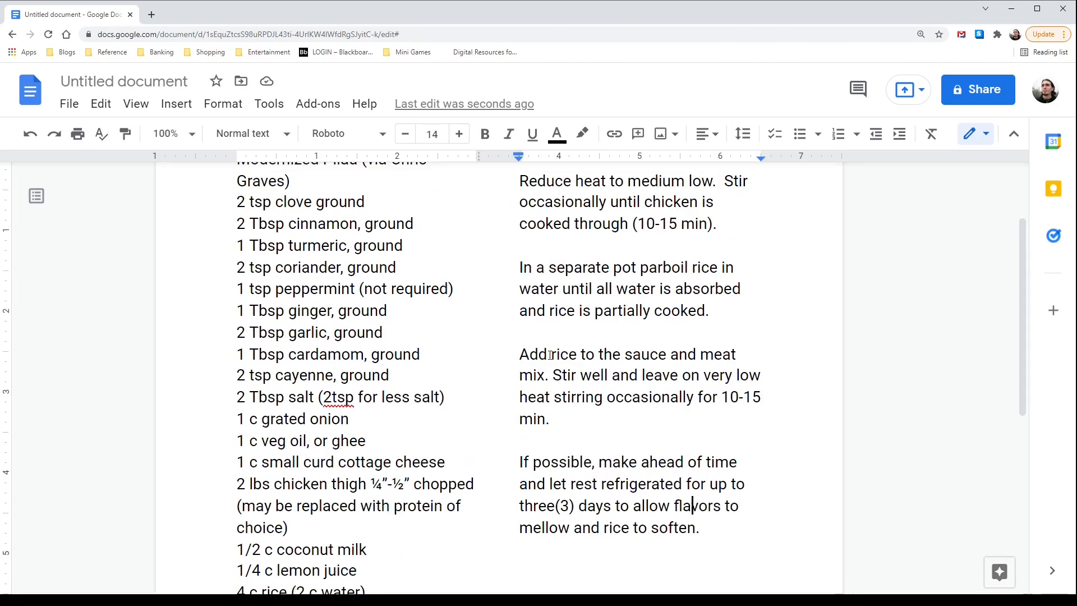
scroll(460, 353, "up", 1)
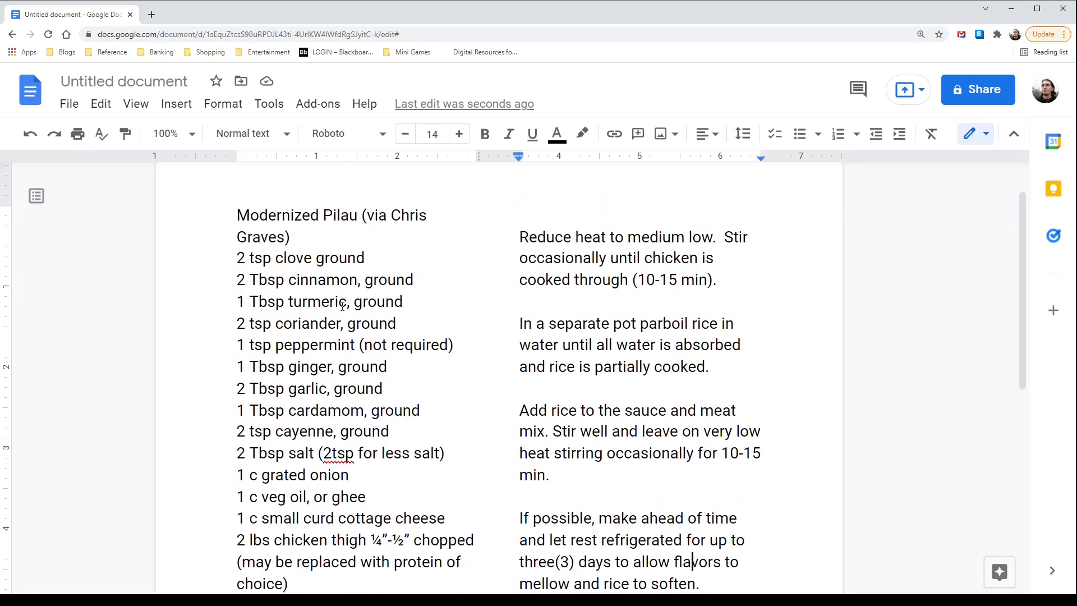
left_click(311, 236)
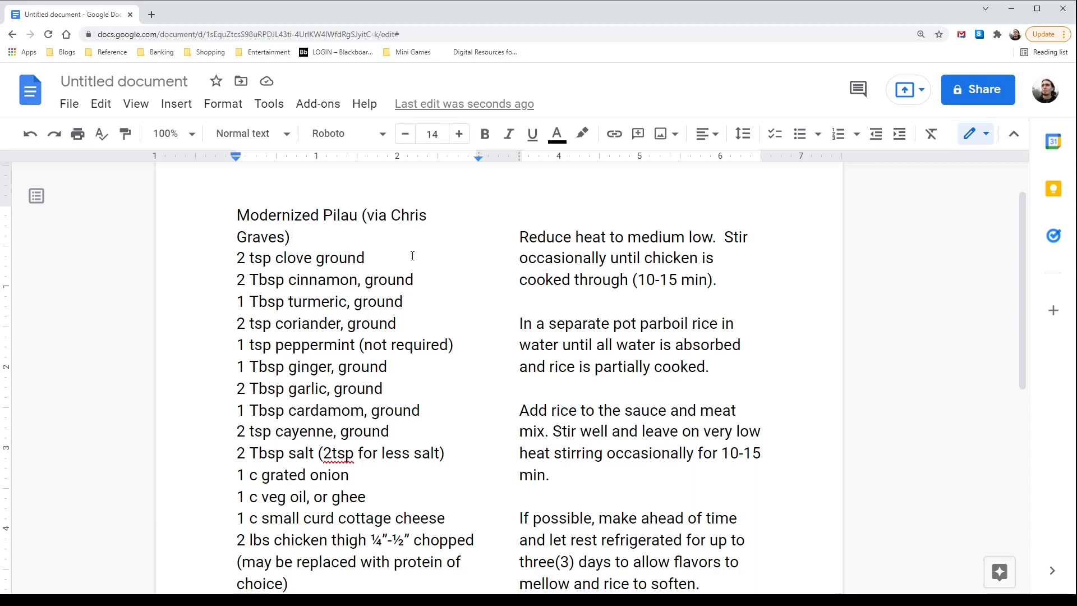
key("Return")
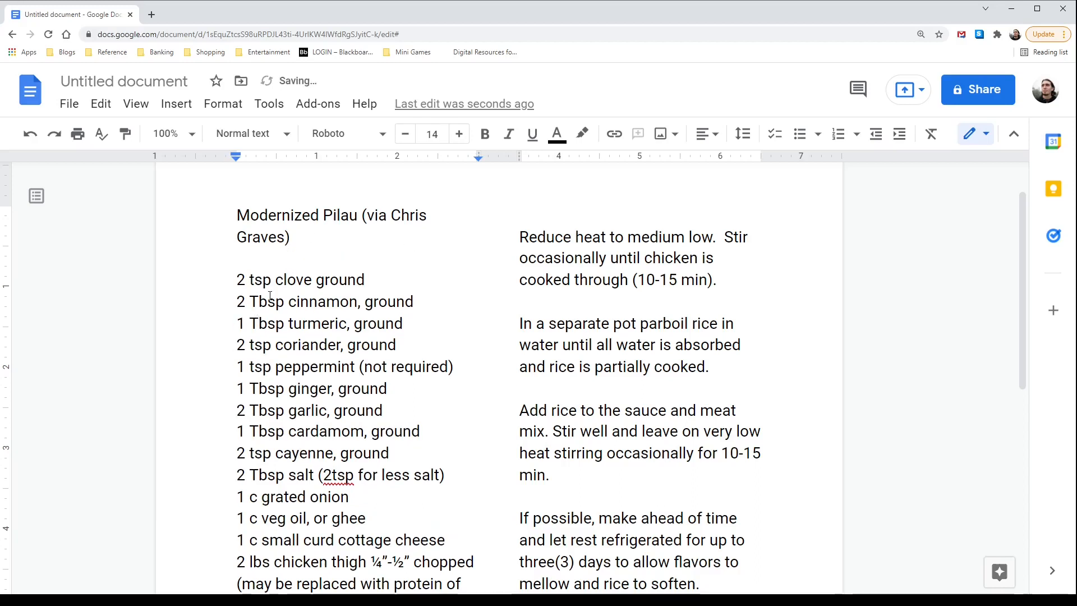
Step: Add a comma after "clove" in the first ingredient and a space in "2 tsp" in the salt line's parentheses
scroll(249, 241, "down", 1)
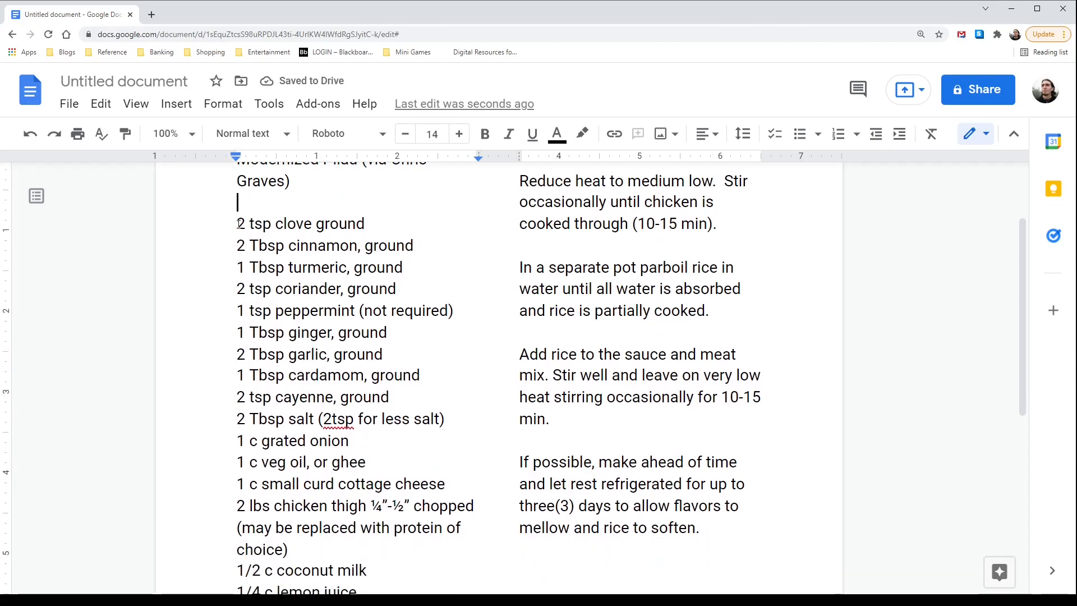
left_click(314, 225)
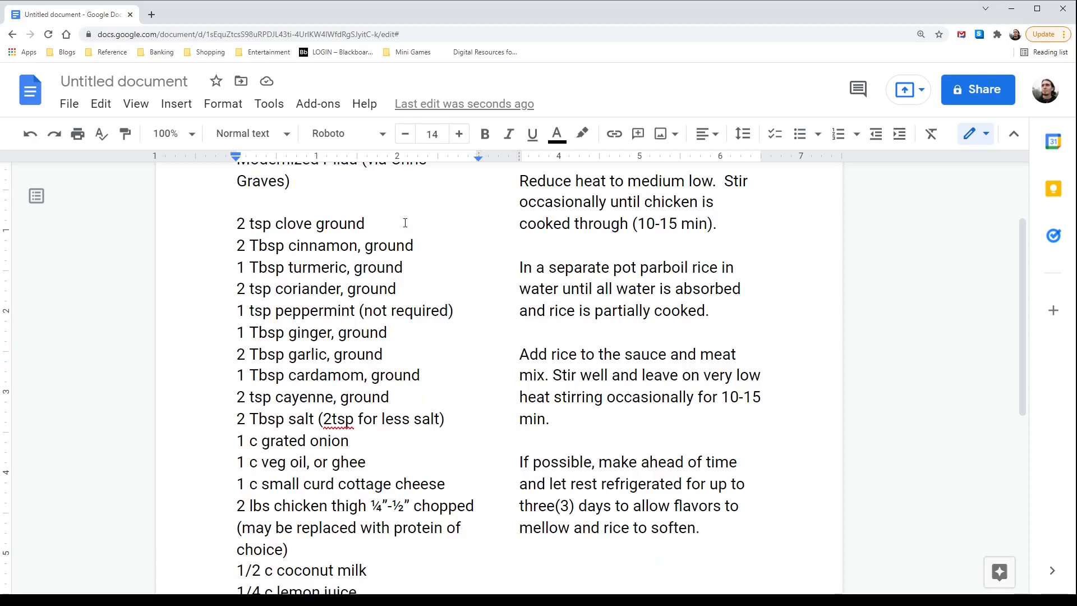
type(",")
left_click(335, 420)
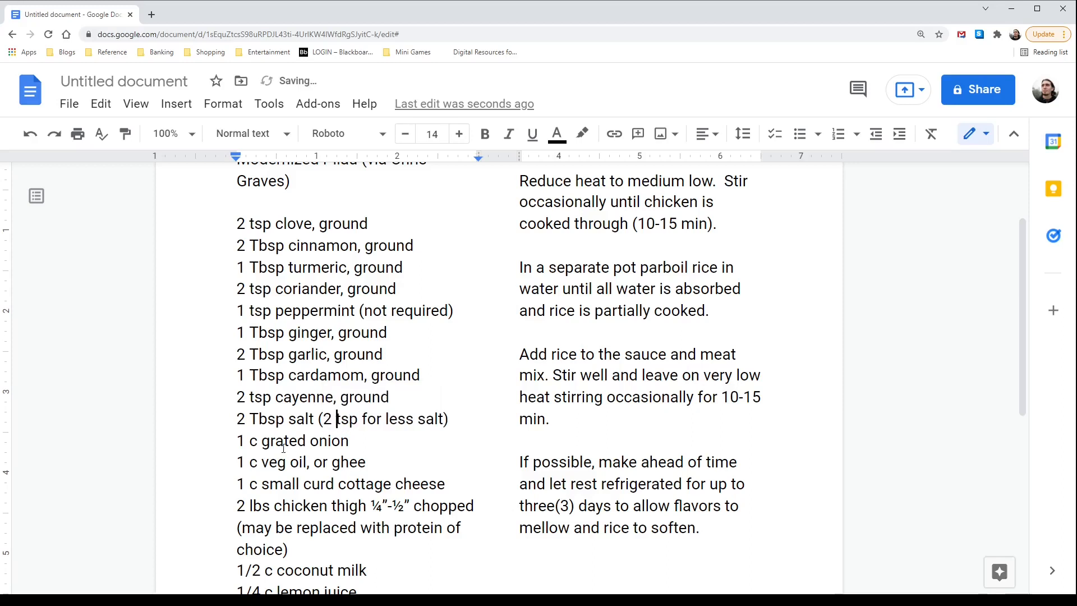
scroll(269, 384, "down", 1)
left_click(258, 386)
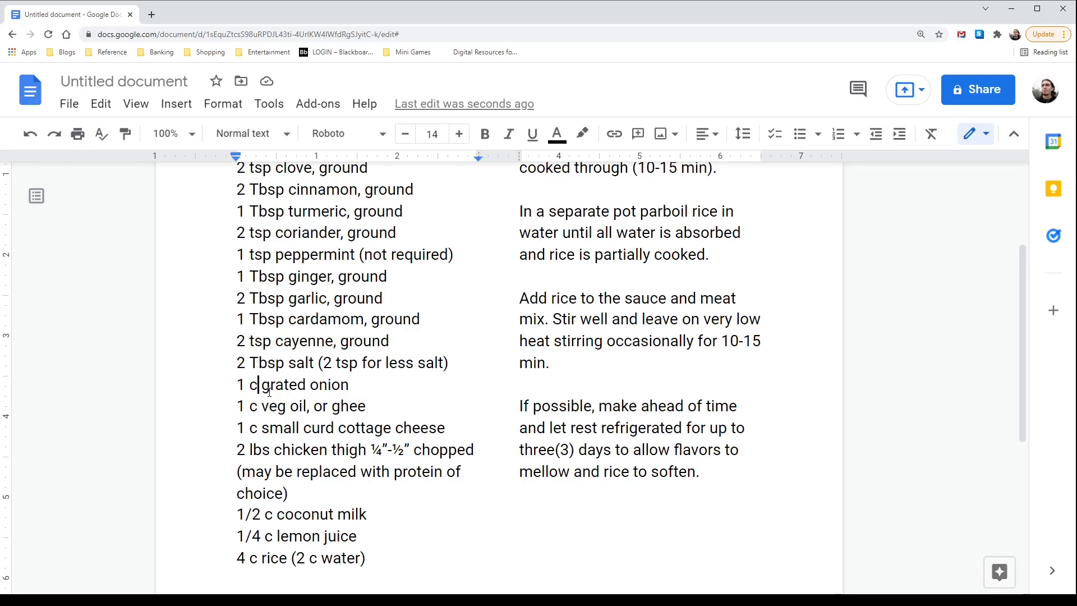
type("up")
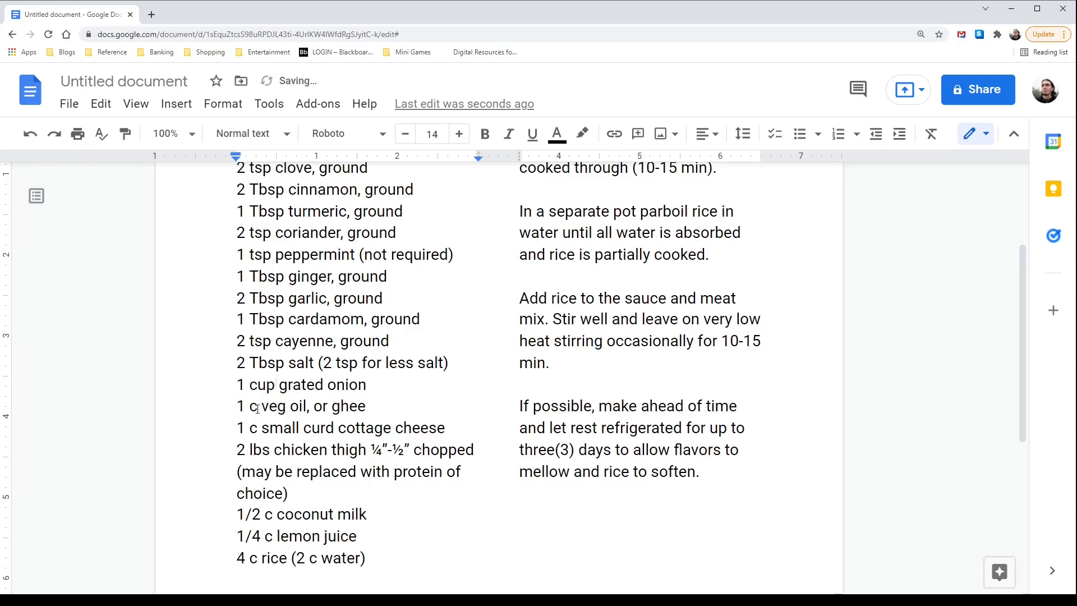
key("BackSpace")
key("BackSpace")
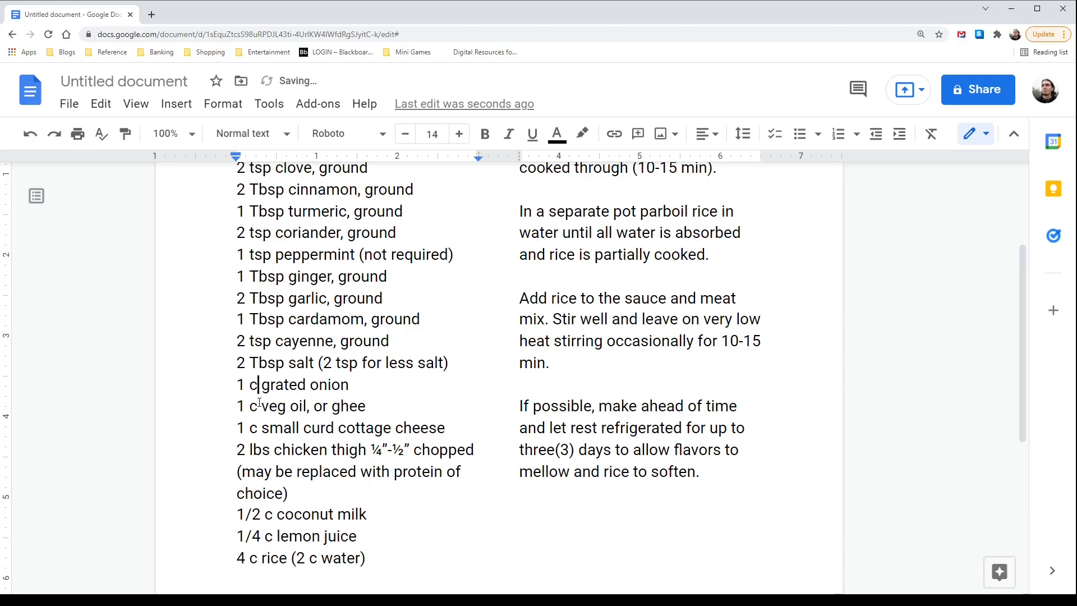
Step: Expand "veg" to "vegetable" in the oil or ghee ingredient line, correcting its spelling
left_click(292, 408)
type("egetable")
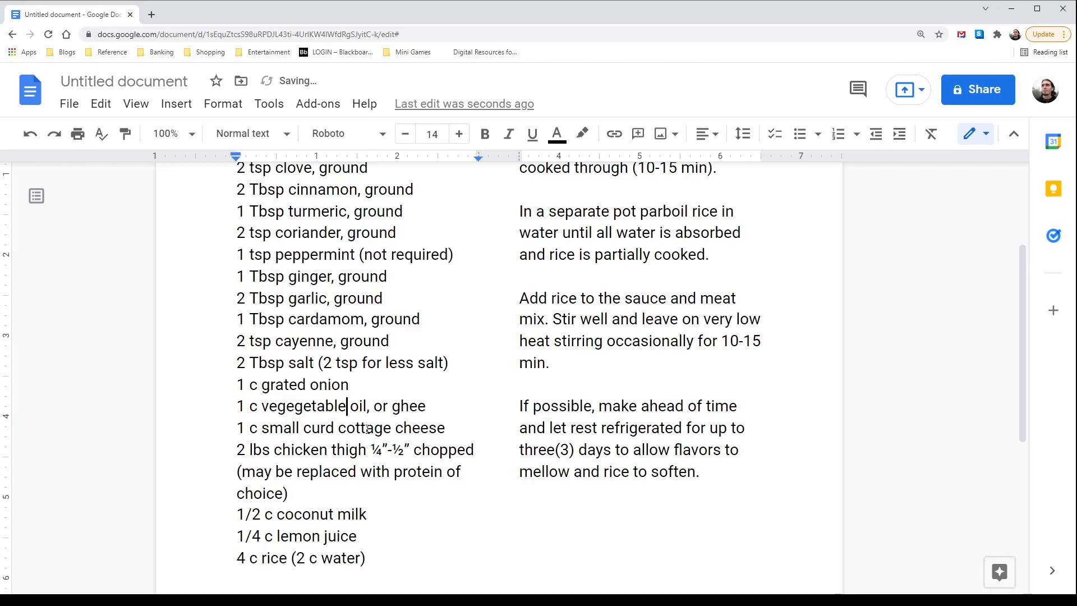
left_click(300, 414)
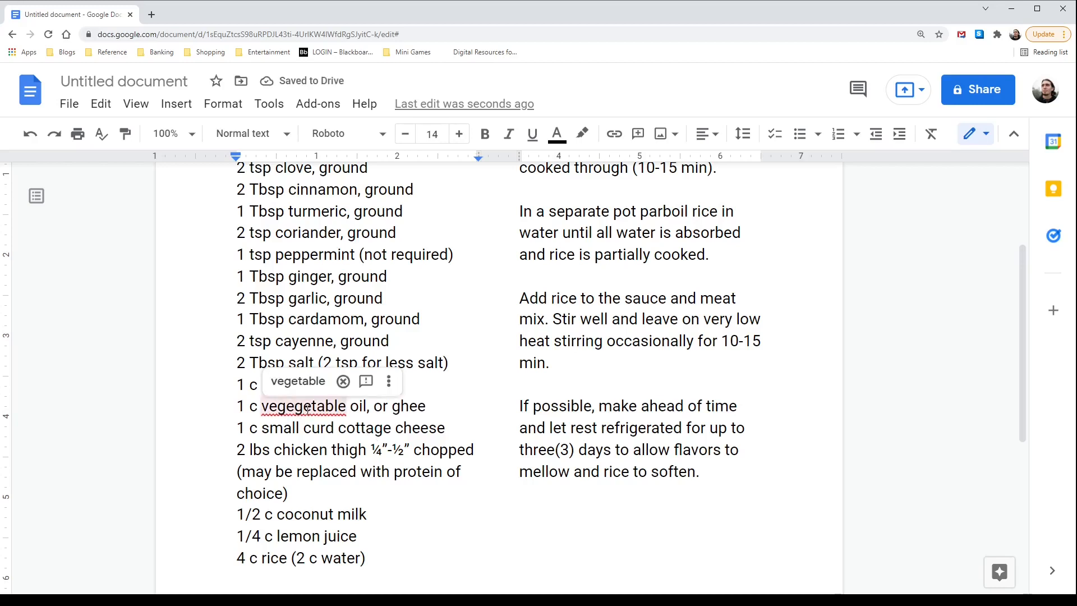
left_click(297, 382)
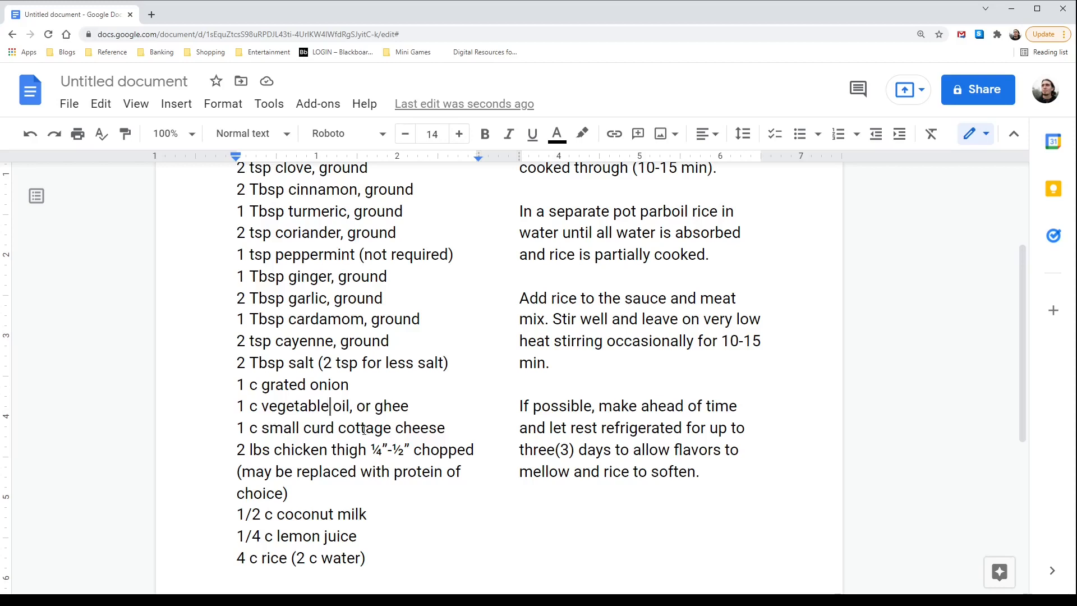
Step: Hyphenate "small-curd" in the cottage cheese ingredient line
left_click(303, 428)
key("Delete")
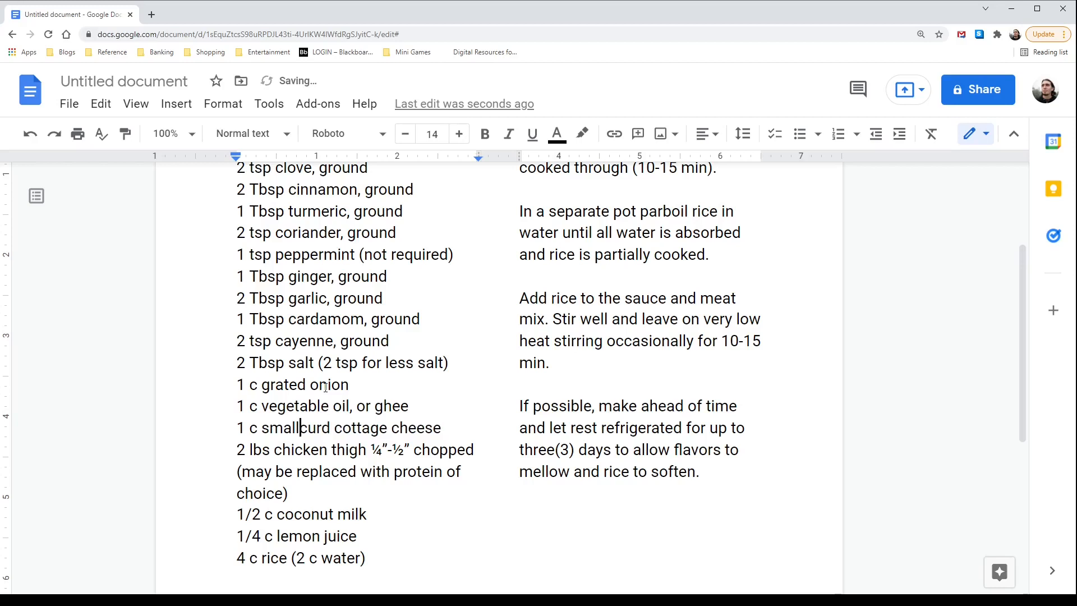
type("-")
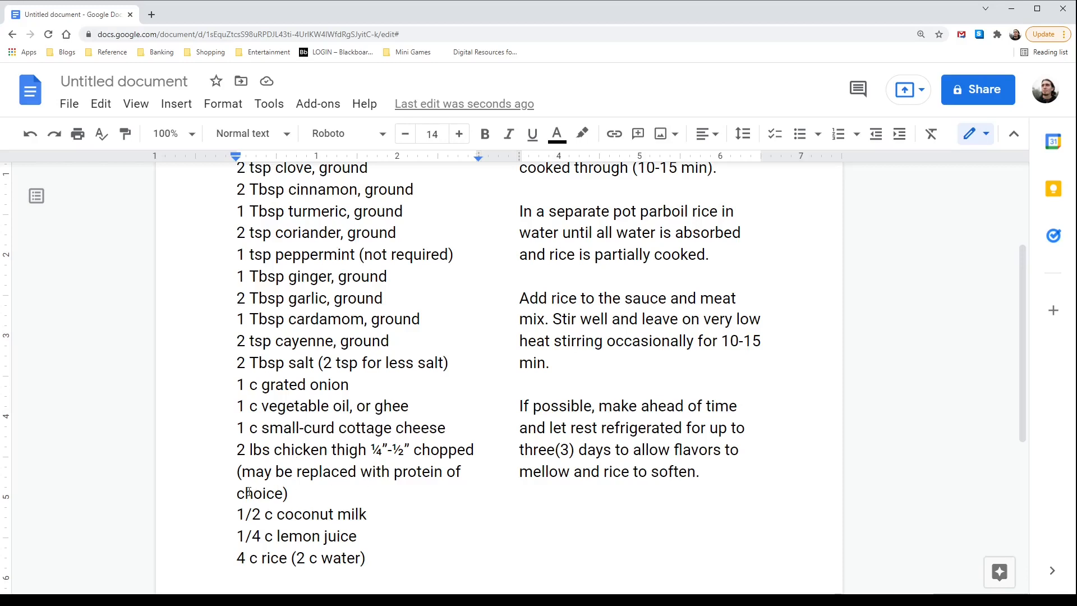
Step: Make "thigh" plural in the chicken ingredient line so it reads "2 lbs chicken thighs"
scroll(309, 443, "down", 2)
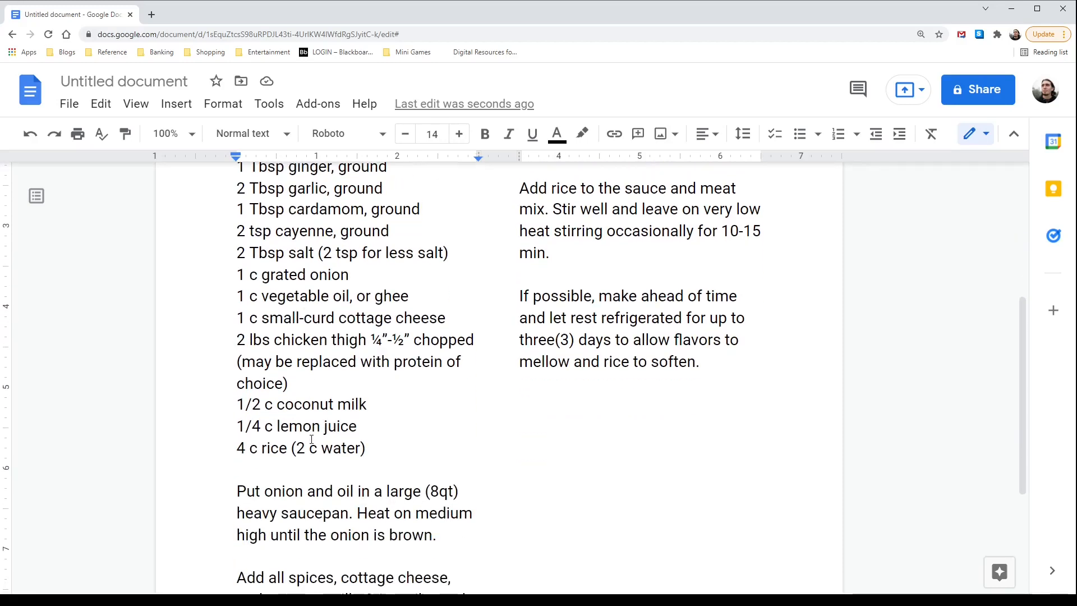
left_click(368, 394)
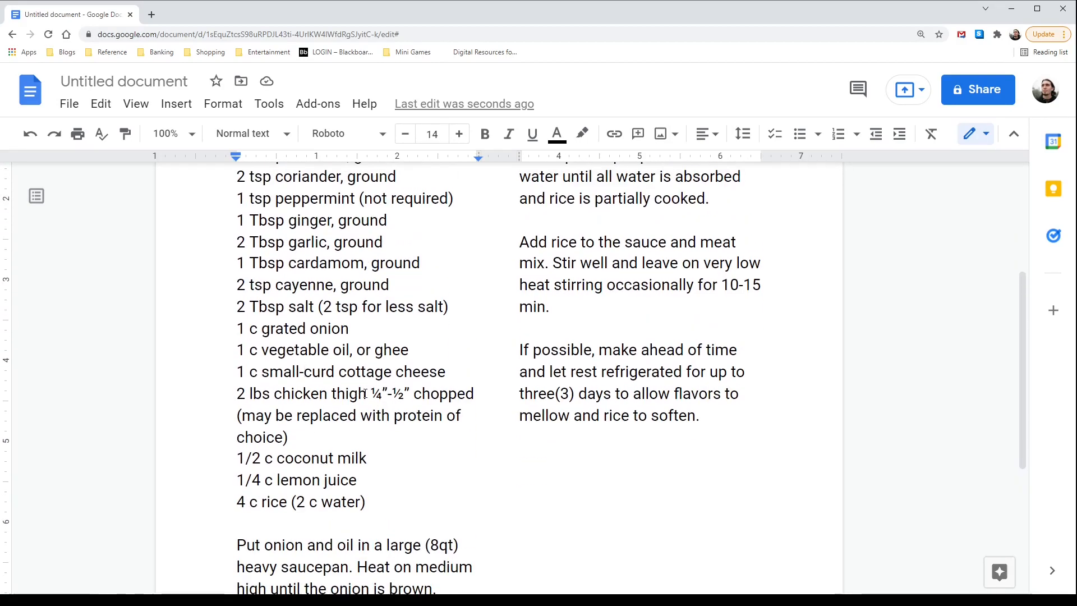
type("s")
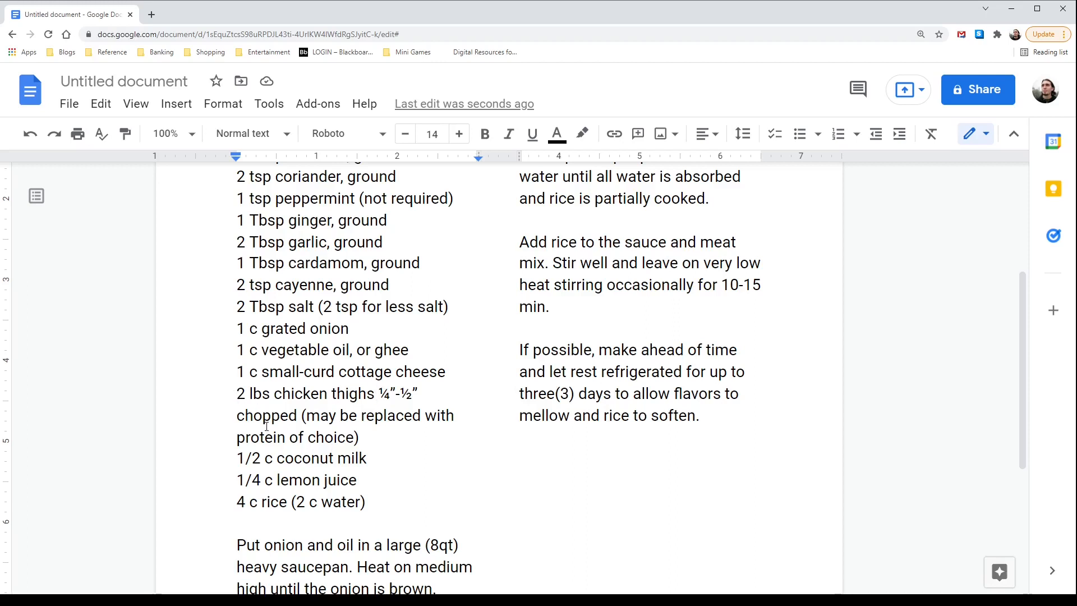
Step: Review the ingredient list and cooking instructions in both columns for consistency and order
scroll(260, 419, "down", 1)
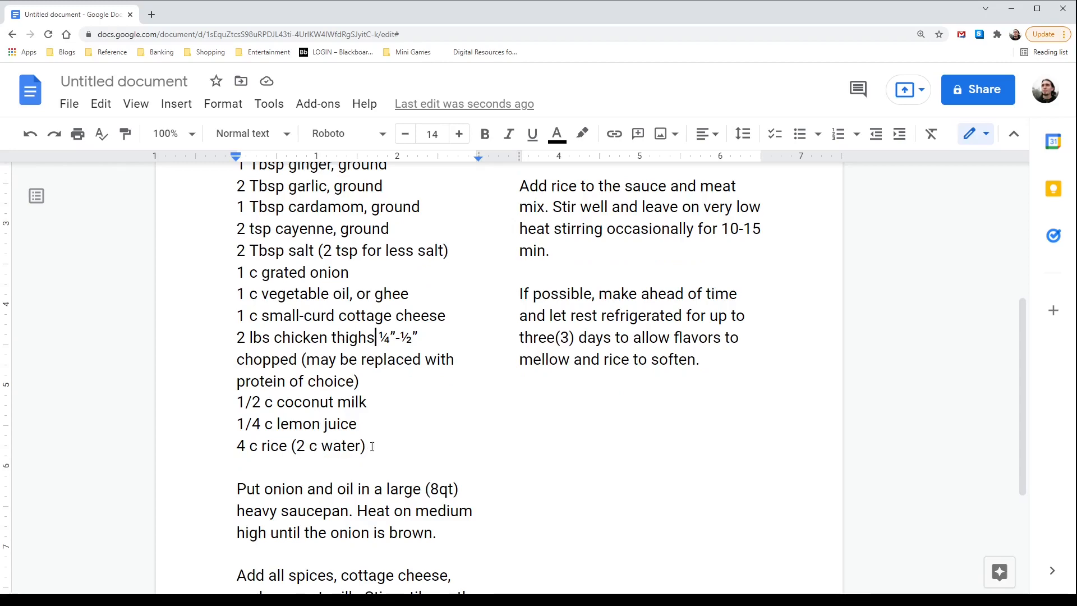
scroll(464, 452, "up", 3)
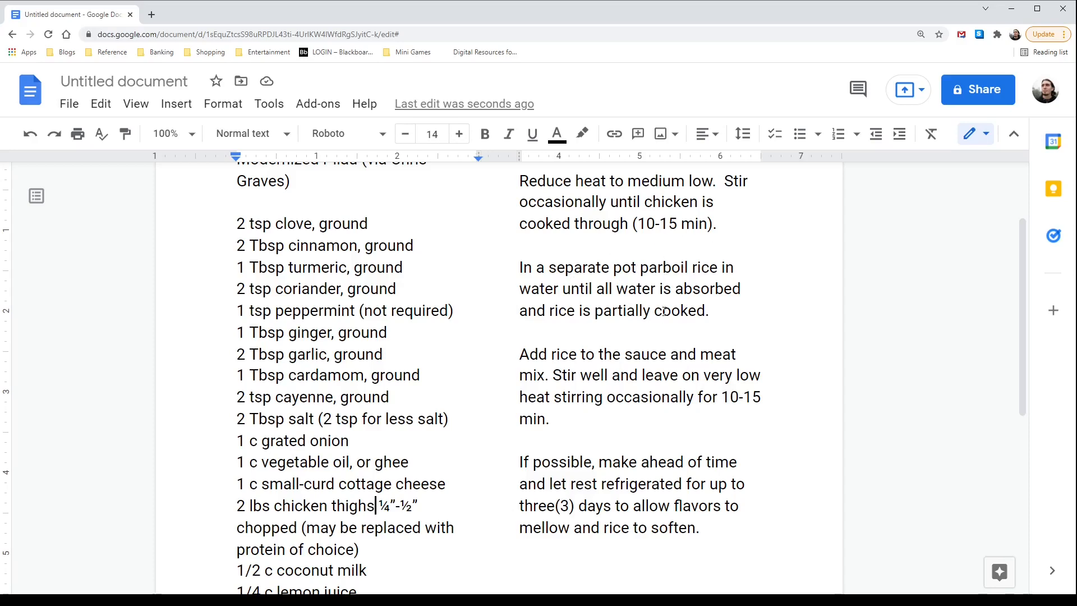
scroll(590, 271, "down", 3)
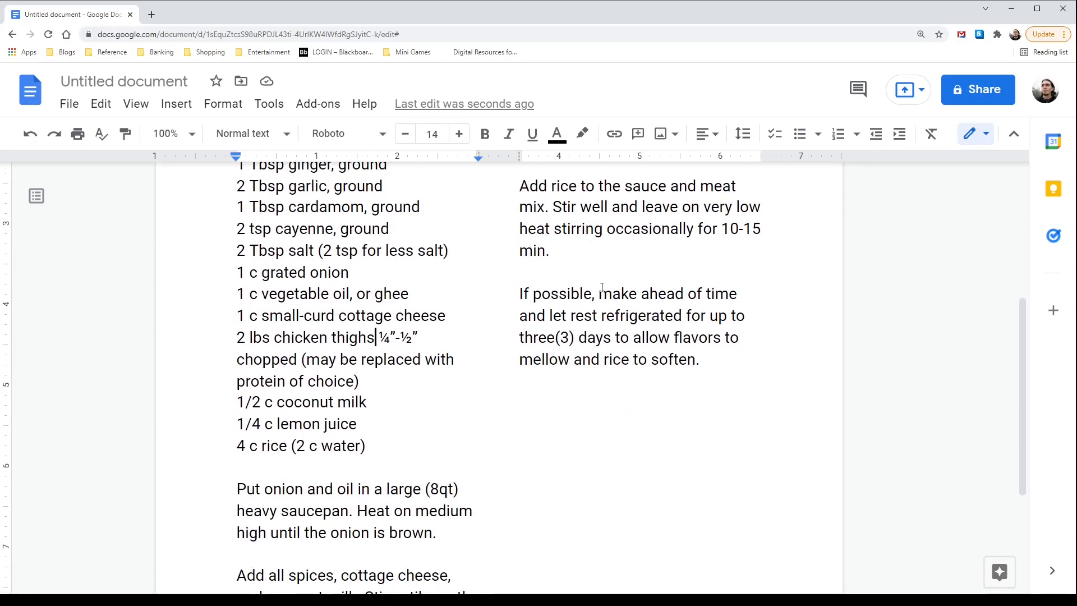
scroll(589, 271, "up", 4)
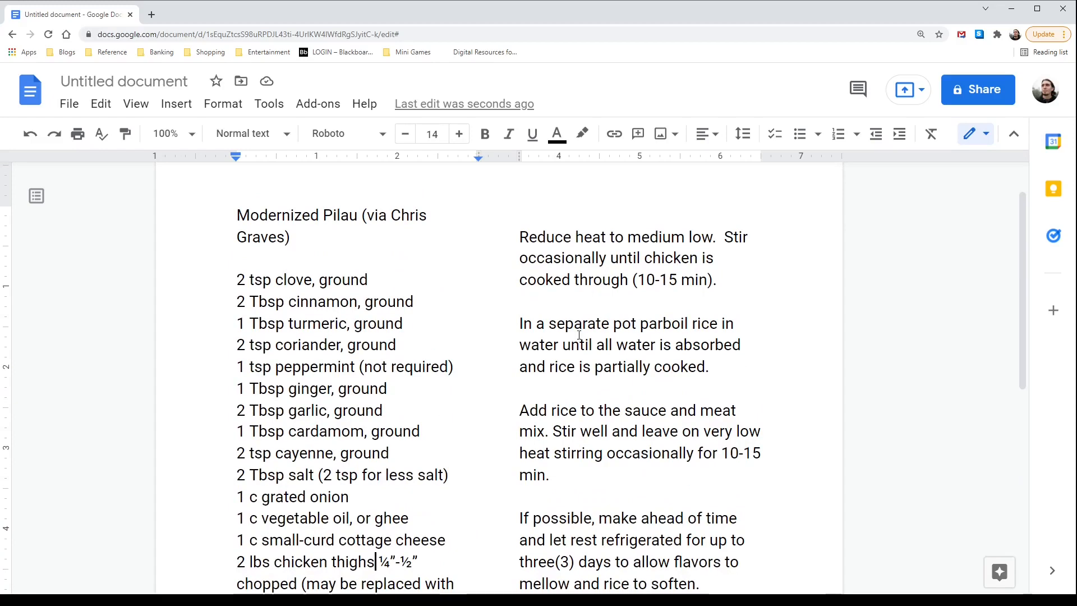
scroll(594, 303, "down", 3)
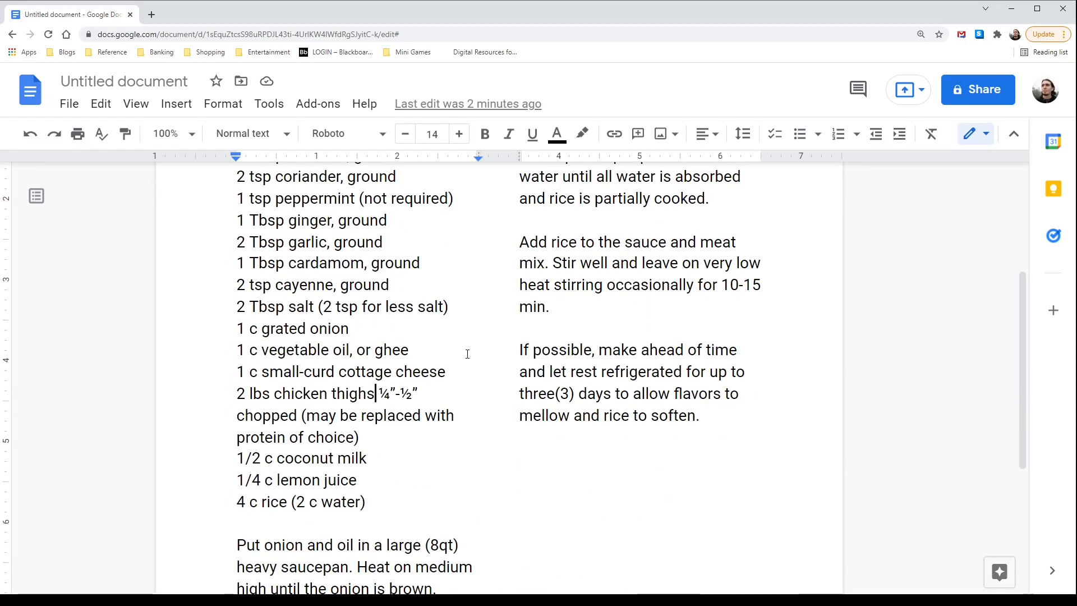
scroll(283, 318, "up", 3)
scroll(283, 318, "down", 3)
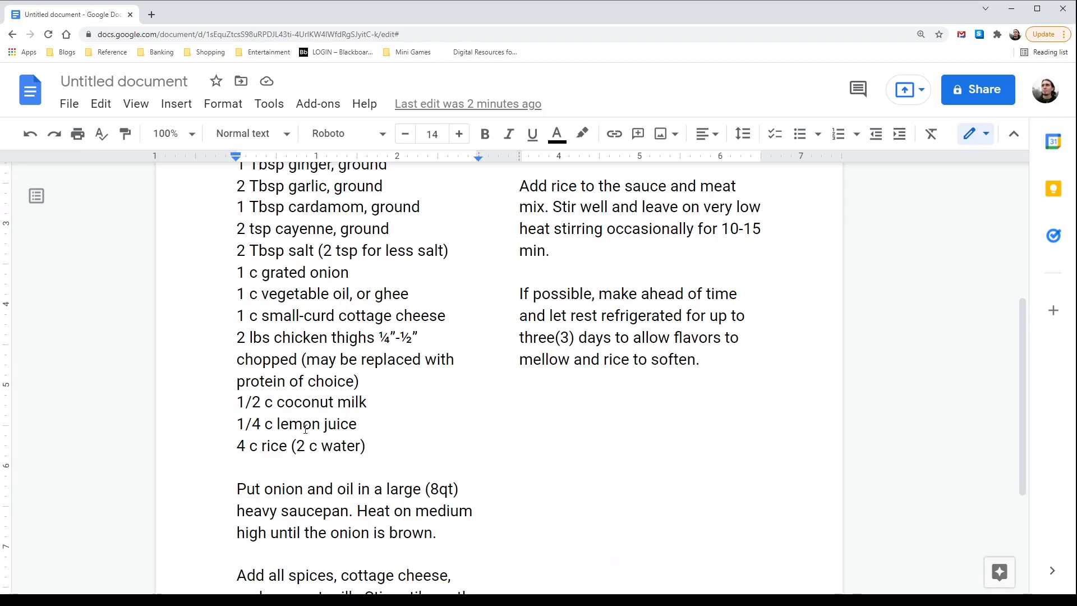
scroll(305, 431, "up", 3)
scroll(305, 431, "down", 3)
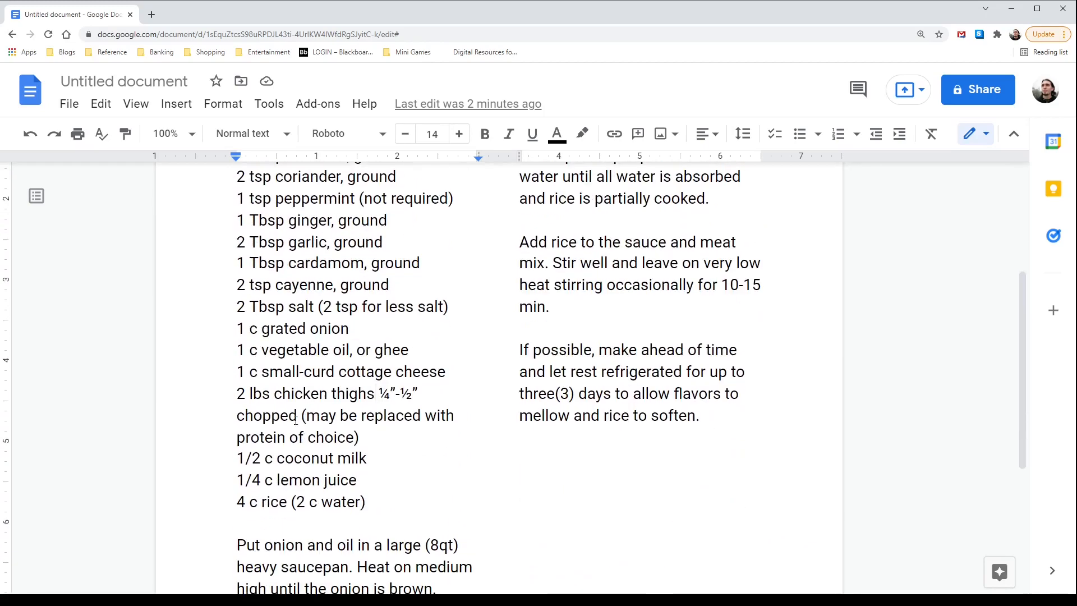
scroll(288, 190, "up", 1)
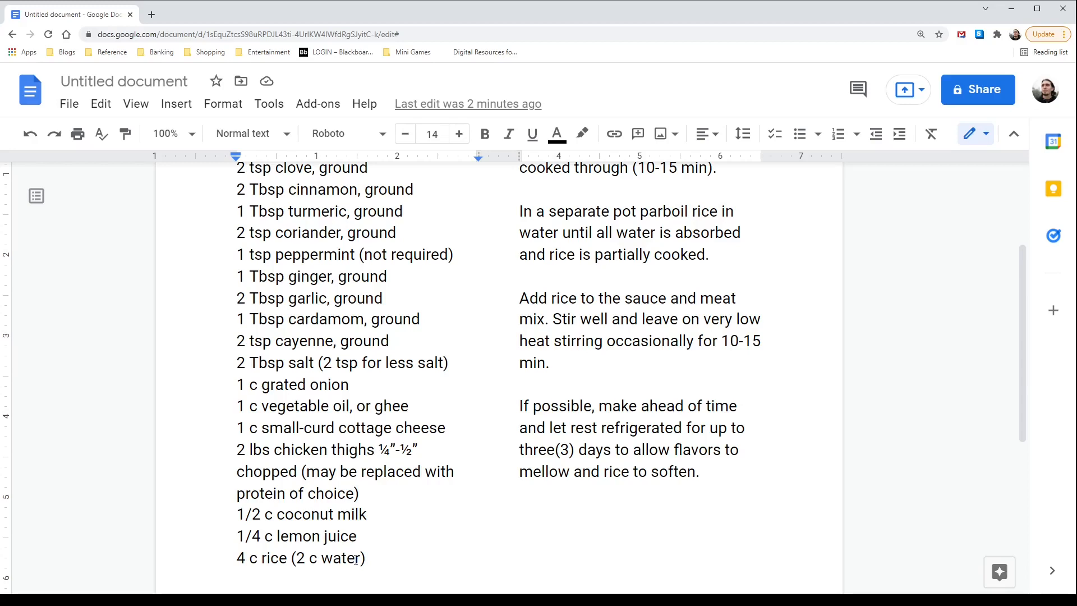
scroll(356, 559, "down", 1)
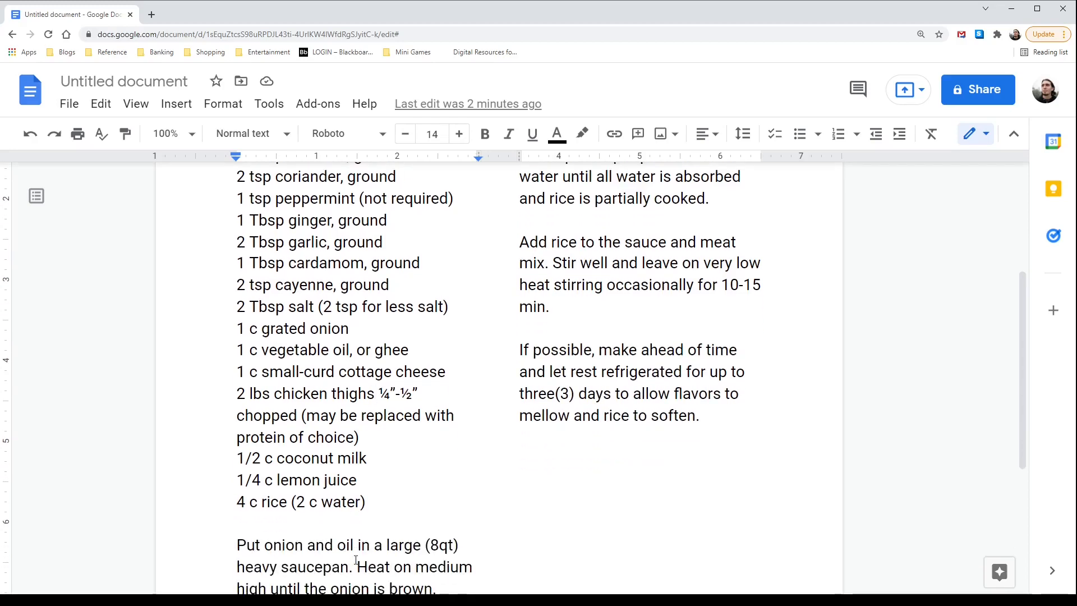
scroll(373, 467, "down", 4)
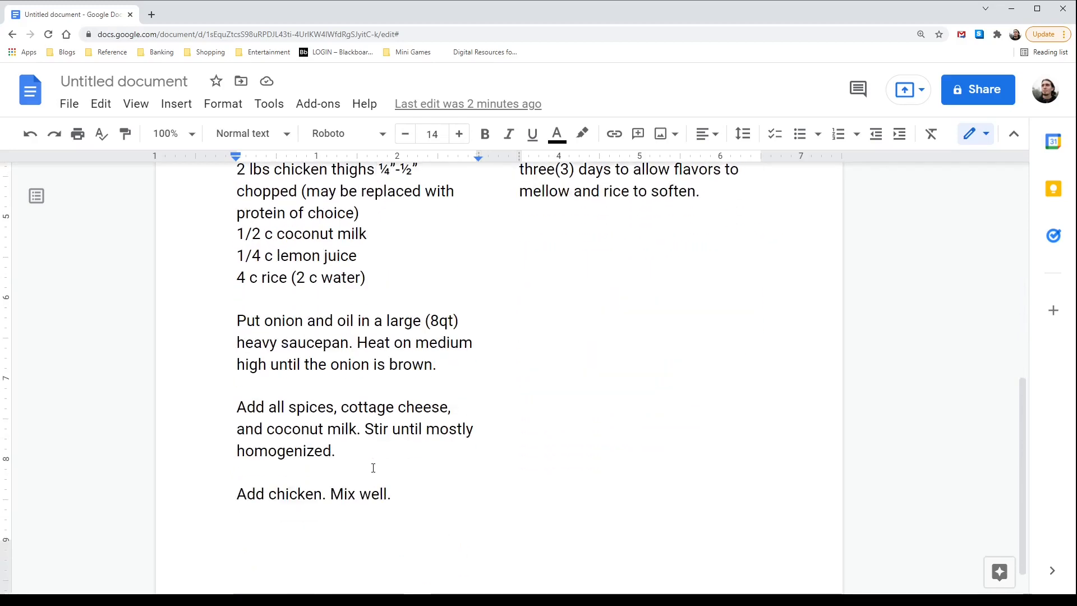
scroll(372, 469, "up", 2)
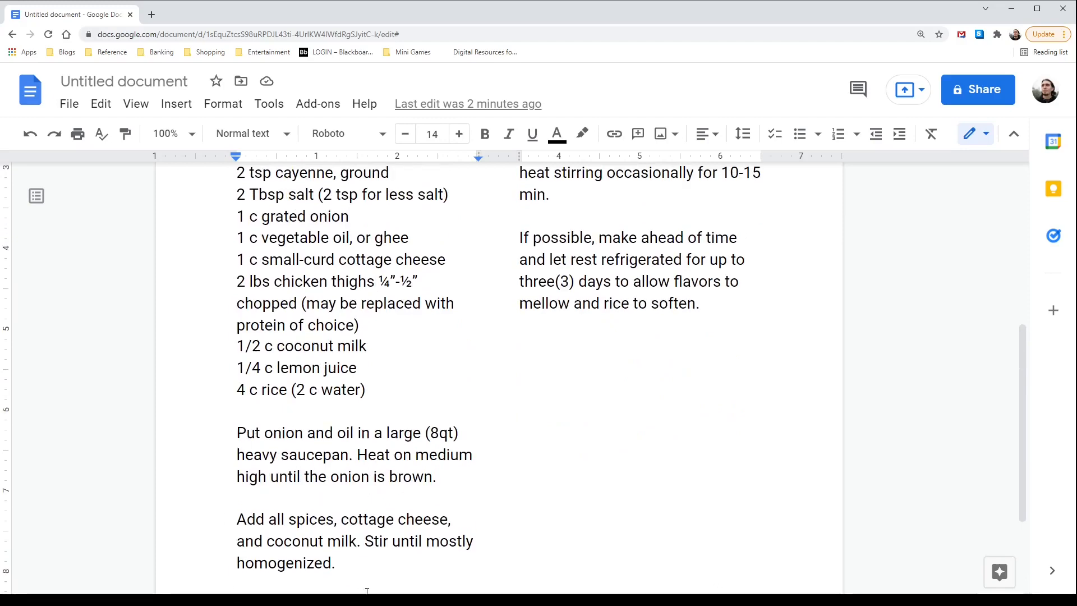
scroll(368, 479, "down", 3)
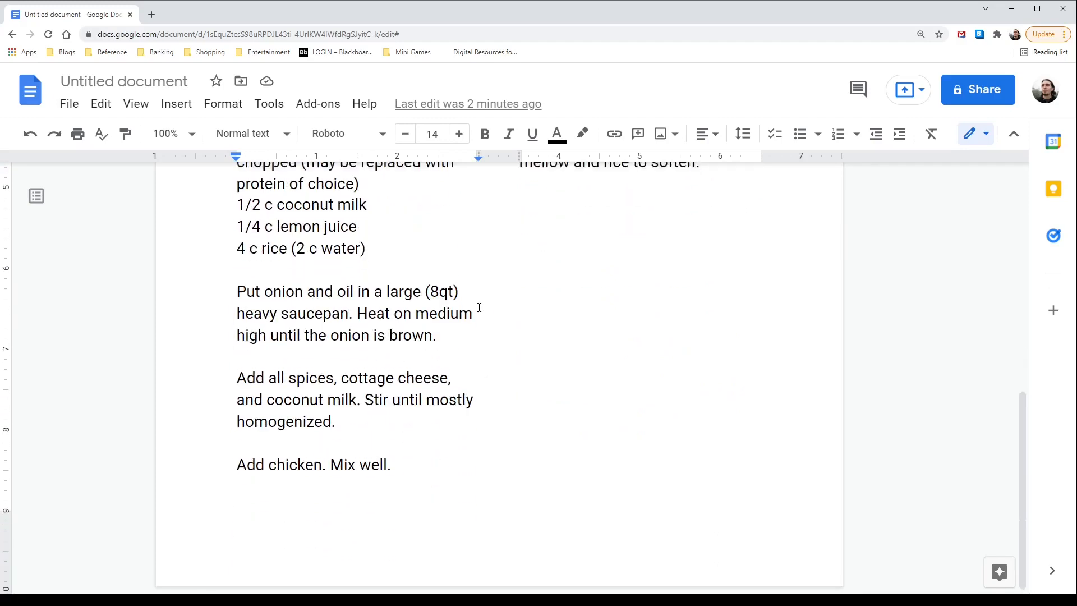
scroll(478, 307, "up", 6)
scroll(479, 307, "down", 3)
scroll(479, 307, "down", 2)
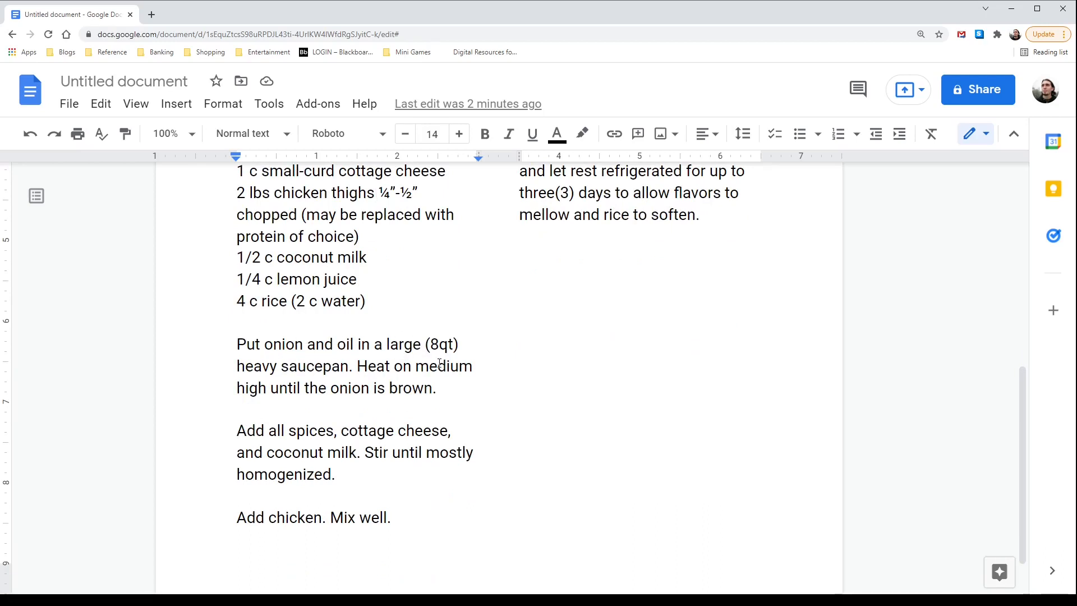
Step: Move the grated onion and vegetable oil lines to the start of the ingredient list, separated from the spices by a blank line
left_click(240, 346)
scroll(314, 323, "up", 4)
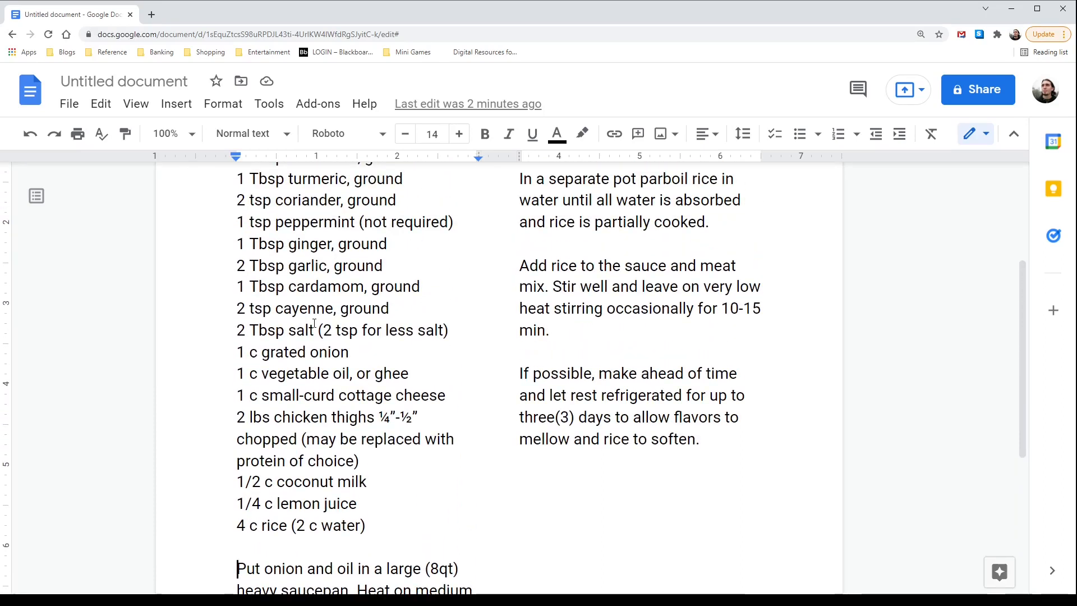
left_click_drag(404, 375, 230, 371)
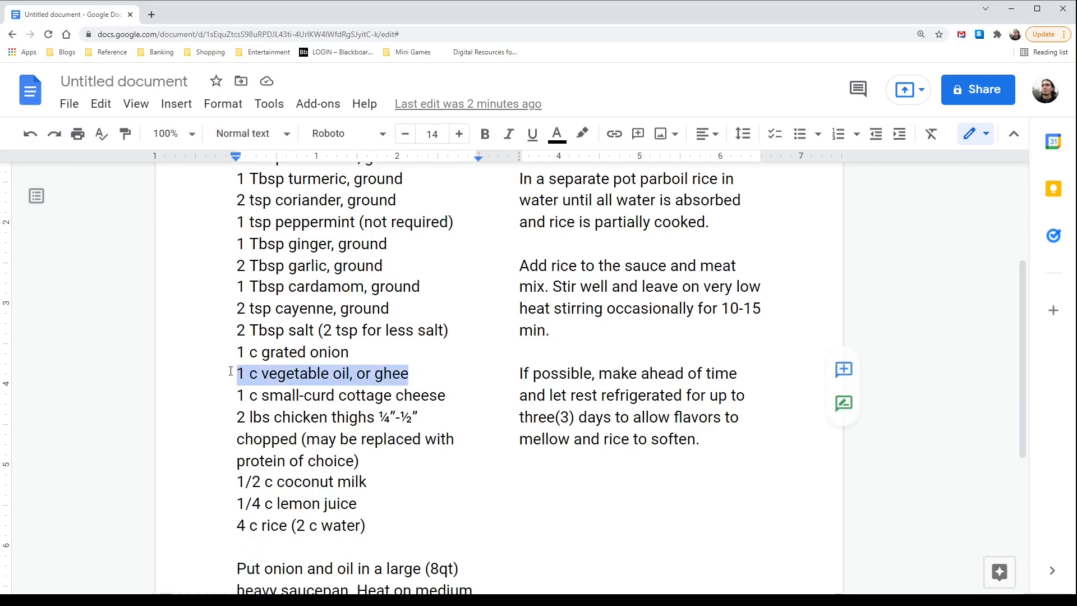
left_click_drag(414, 373, 229, 349)
key("ctrl+c")
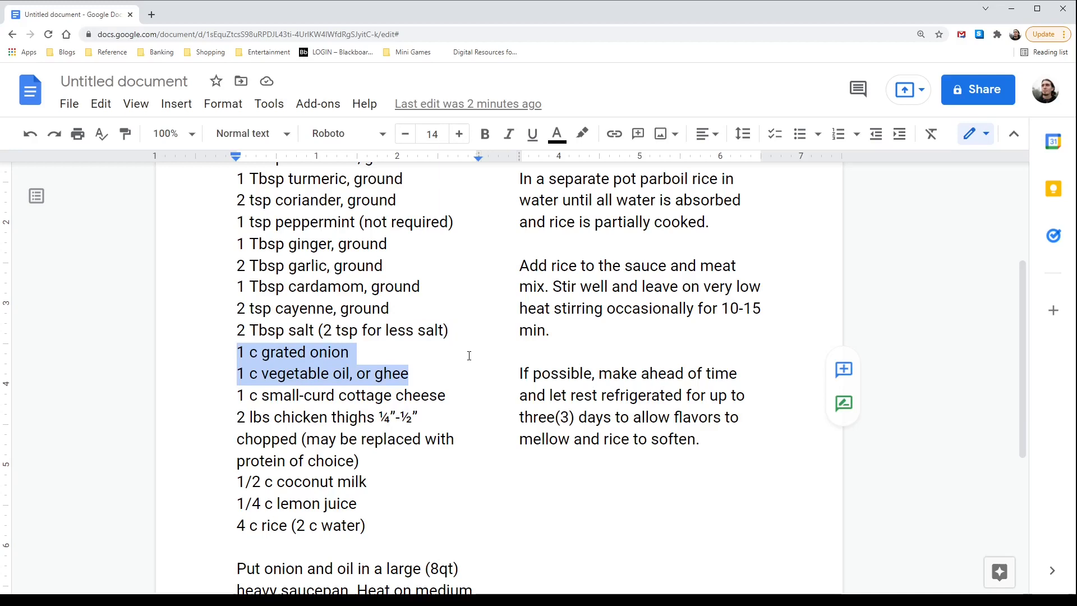
key("BackSpace")
scroll(312, 281, "up", 3)
left_click(311, 281)
key("Return")
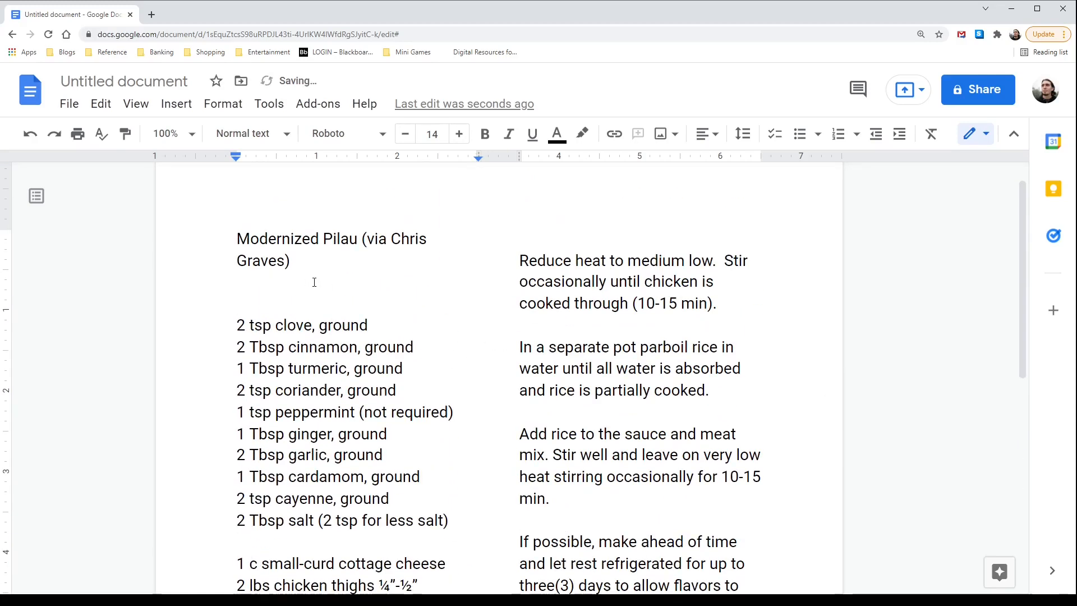
key("ctrl+v")
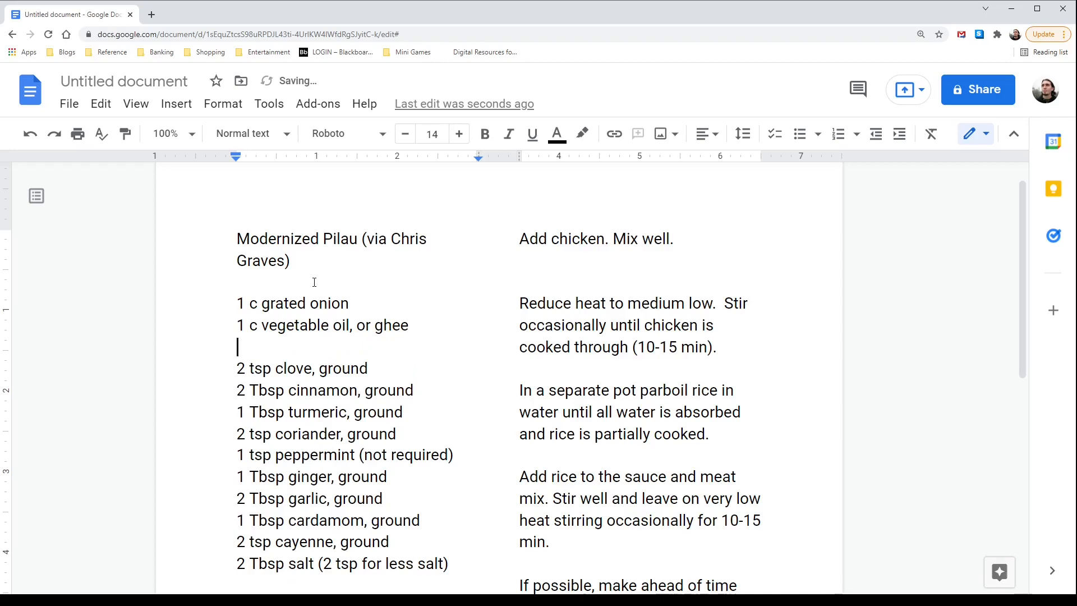
Step: Remove the blank line between the salt and cottage cheese ingredients
scroll(309, 300, "down", 7)
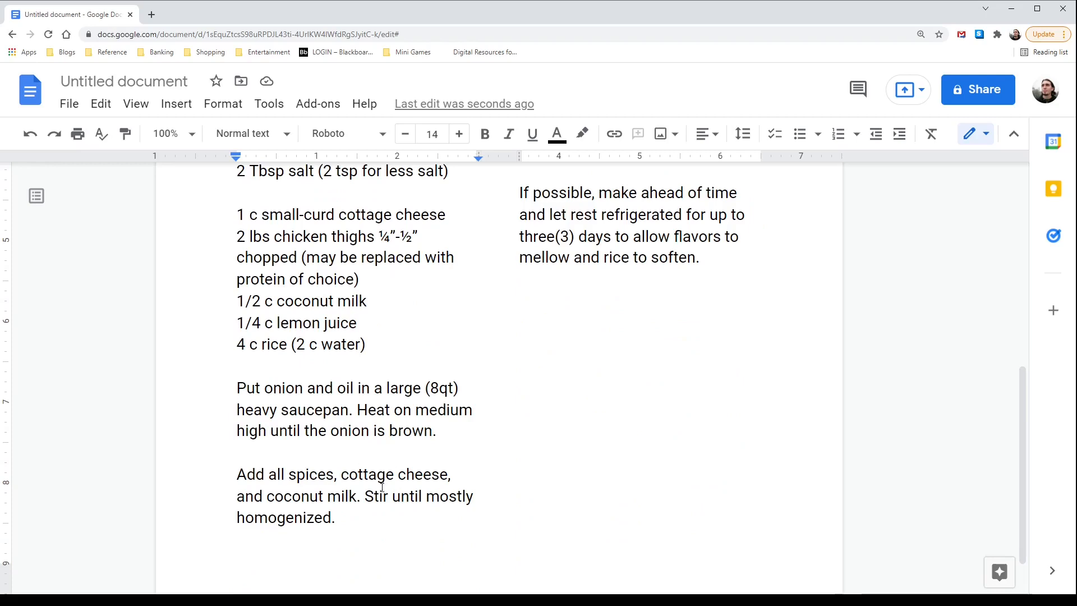
scroll(342, 307, "up", 5)
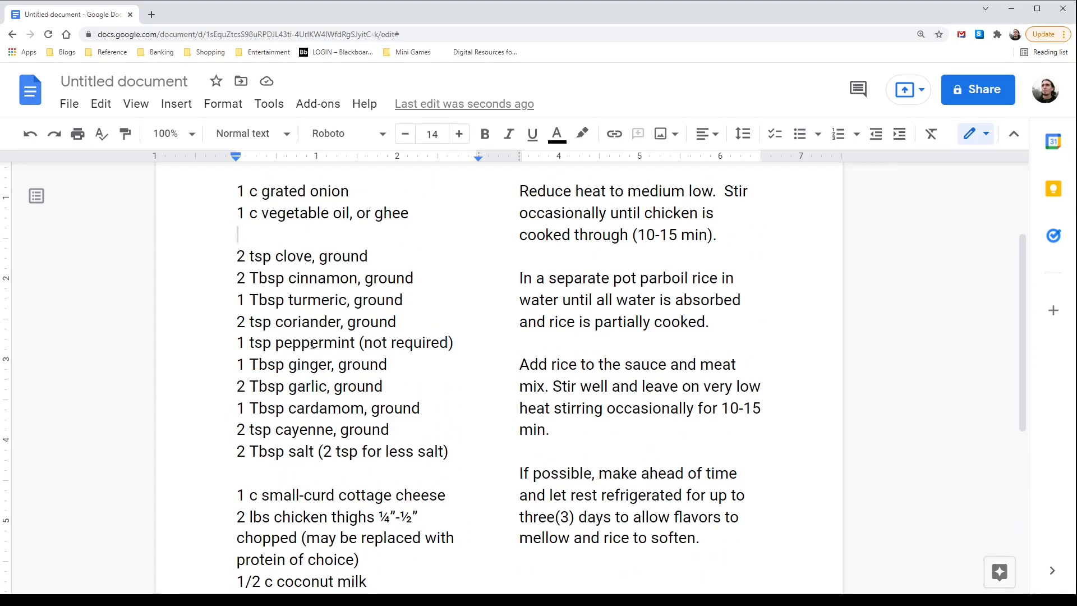
scroll(312, 429, "down", 1)
left_click(370, 409)
key("BackSpace")
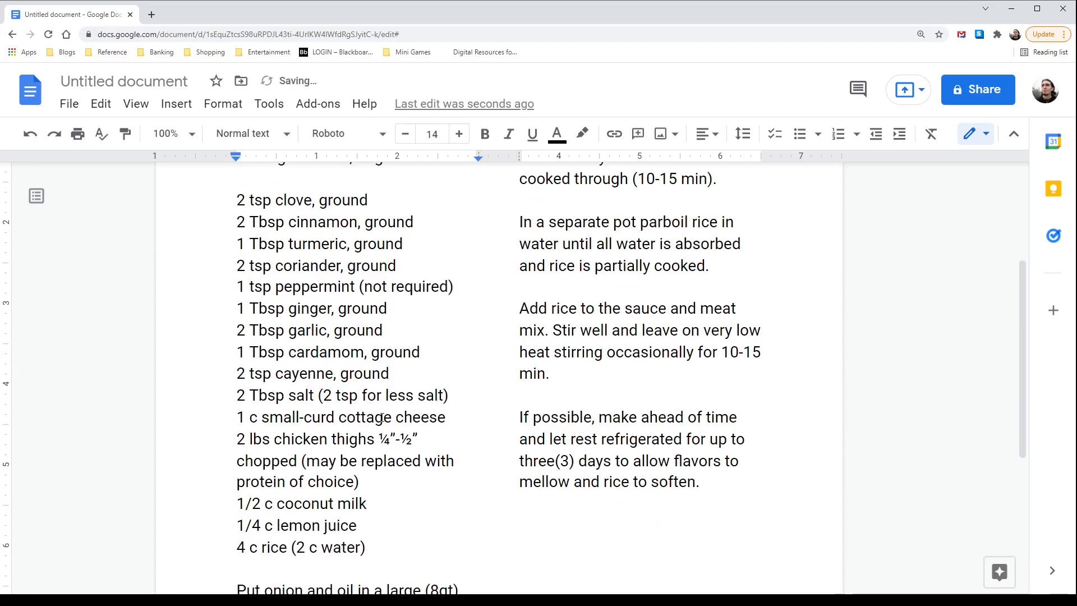
Step: Insert two blank lines between the cottage cheese and chicken thighs ingredients
left_click(451, 417)
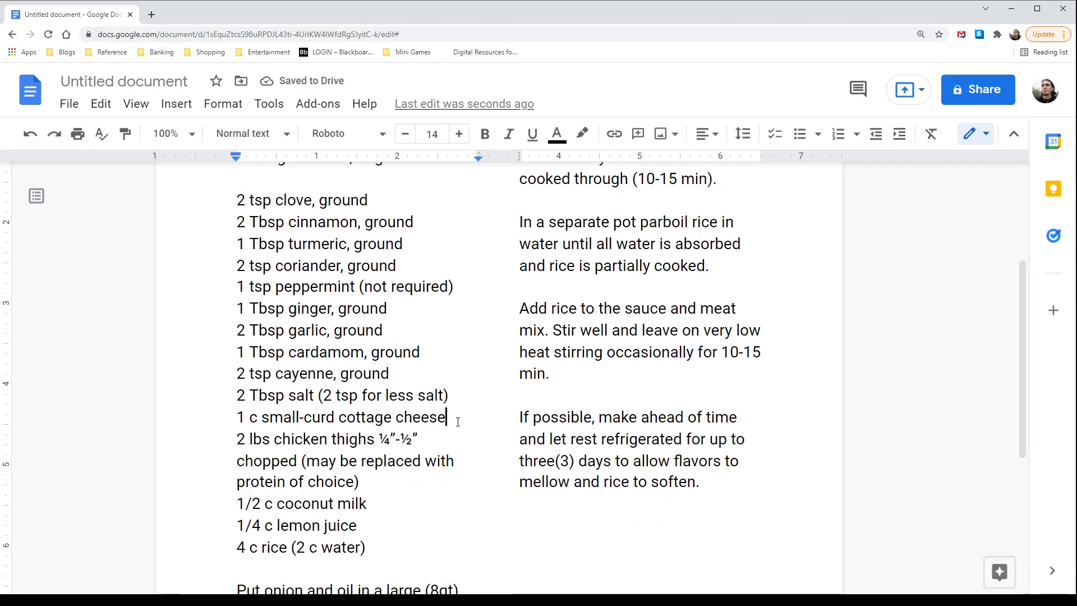
key("Return")
key("Return")
Step: Move the "1/2 c coconut milk" line directly below the cottage cheese and remove the empty line left above the lemon juice
scroll(412, 486, "down", 2)
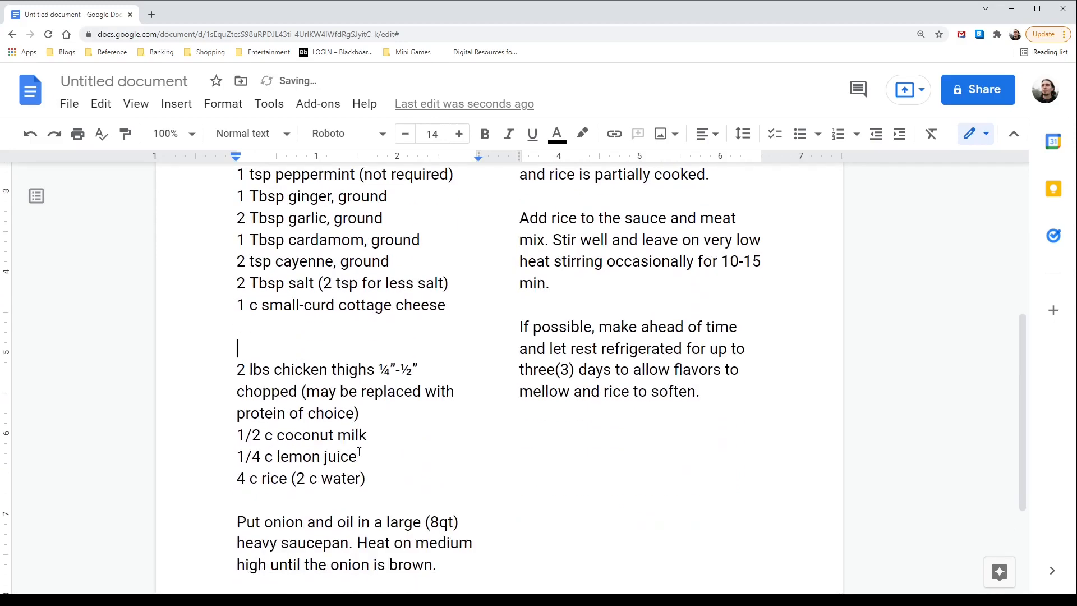
left_click_drag(373, 435, 229, 432)
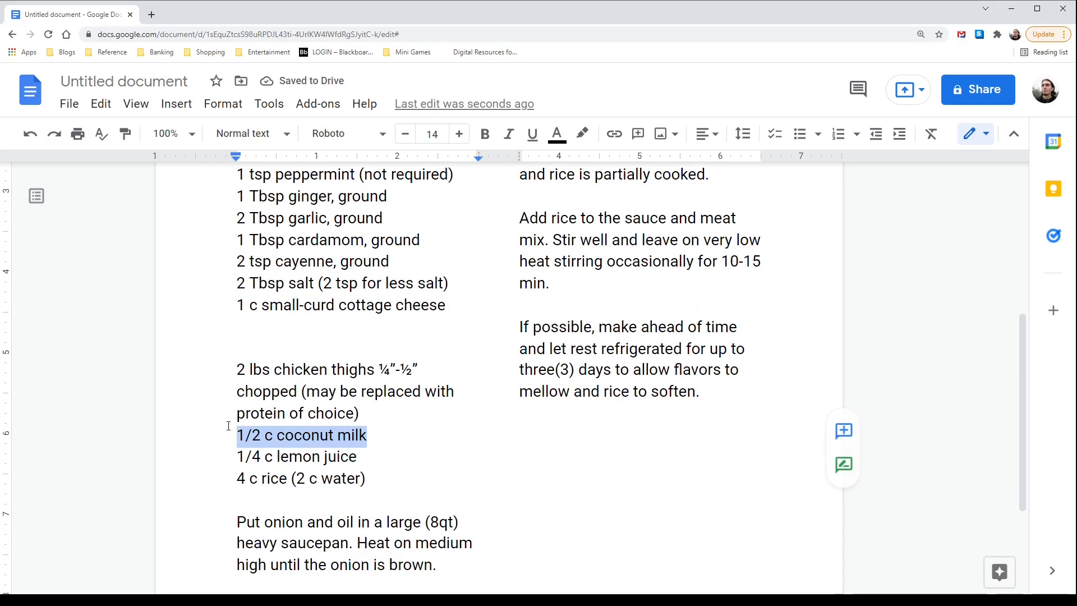
key("ctrl+x")
left_click(297, 327)
key("ctrl+v")
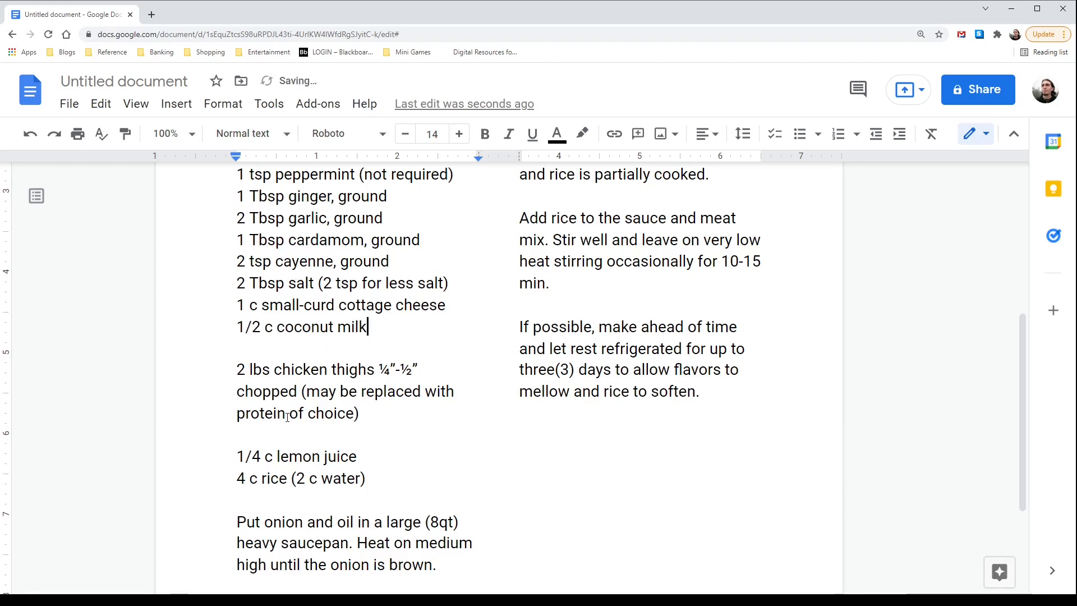
left_click(404, 445)
key("BackSpace")
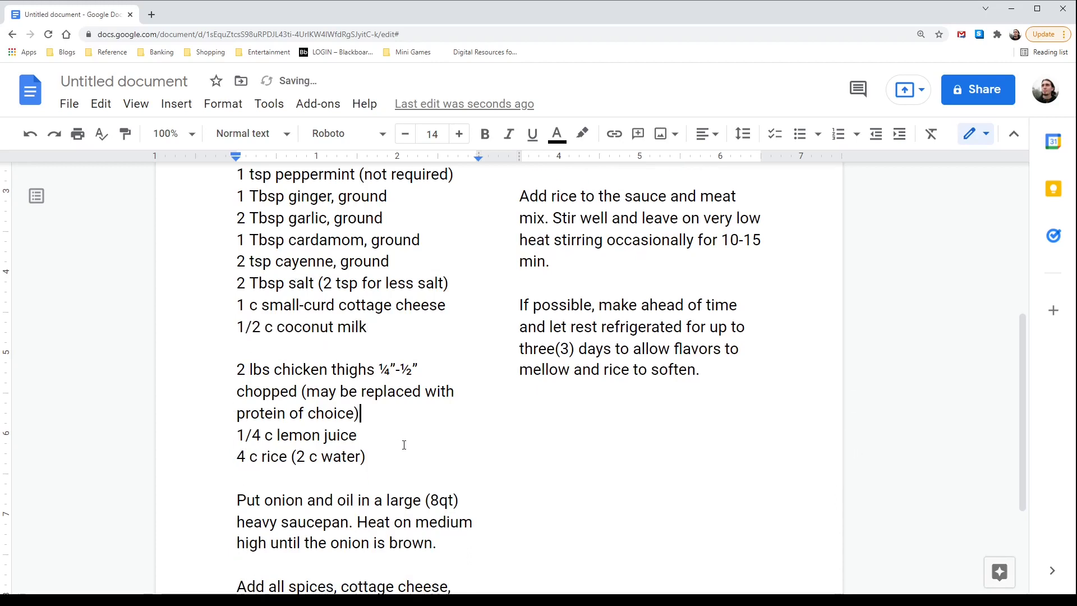
Step: Remove the extra blank line between "Add chicken. Mix well." and the "Reduce heat to medium low" instruction
scroll(393, 487, "down", 1)
scroll(394, 486, "down", 1)
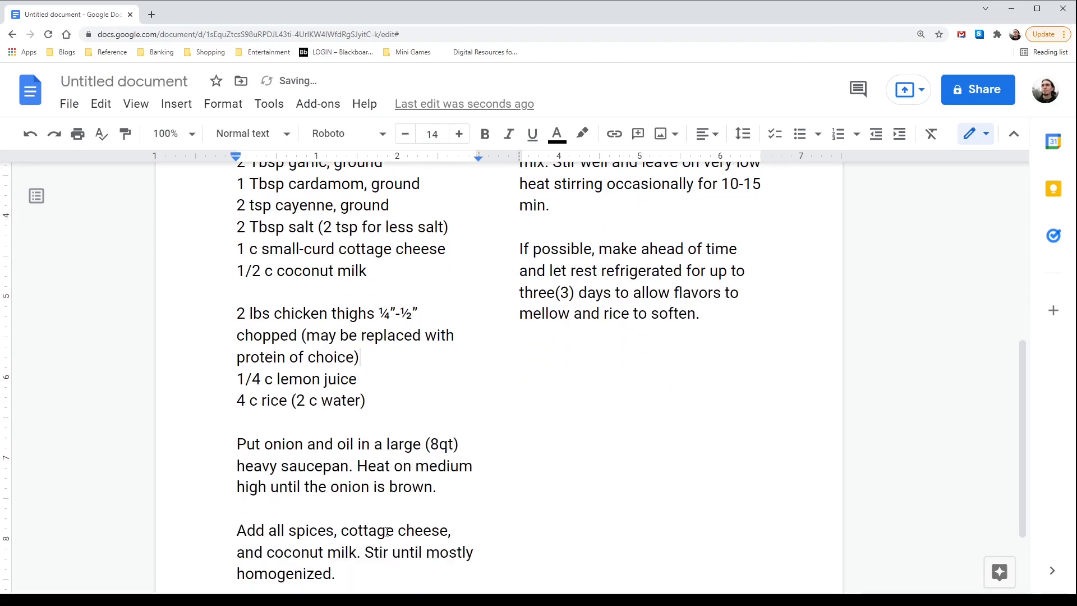
scroll(339, 401, "up", 5)
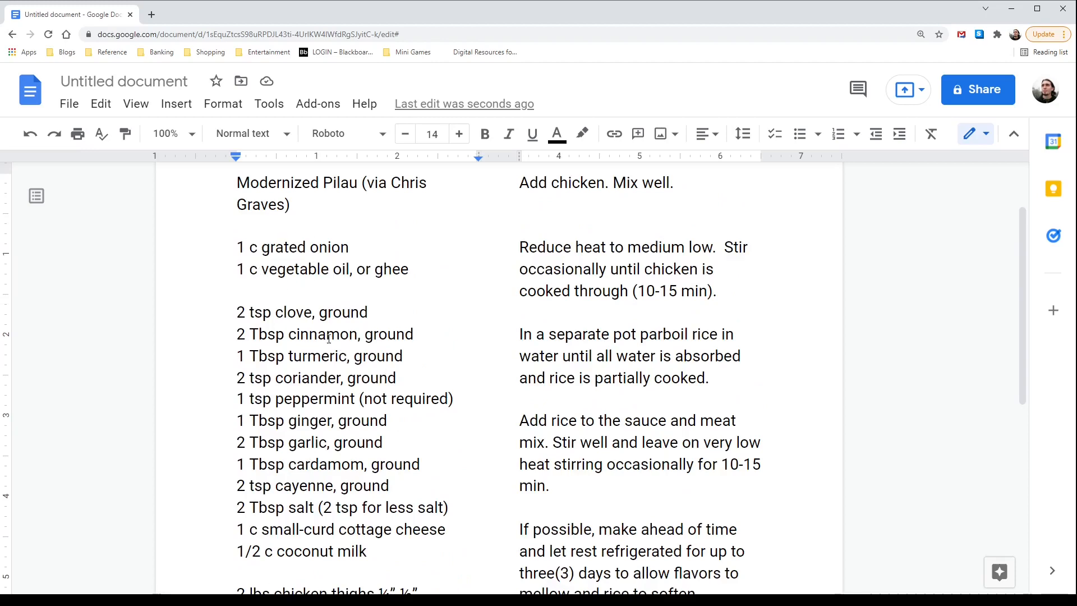
scroll(329, 337, "down", 5)
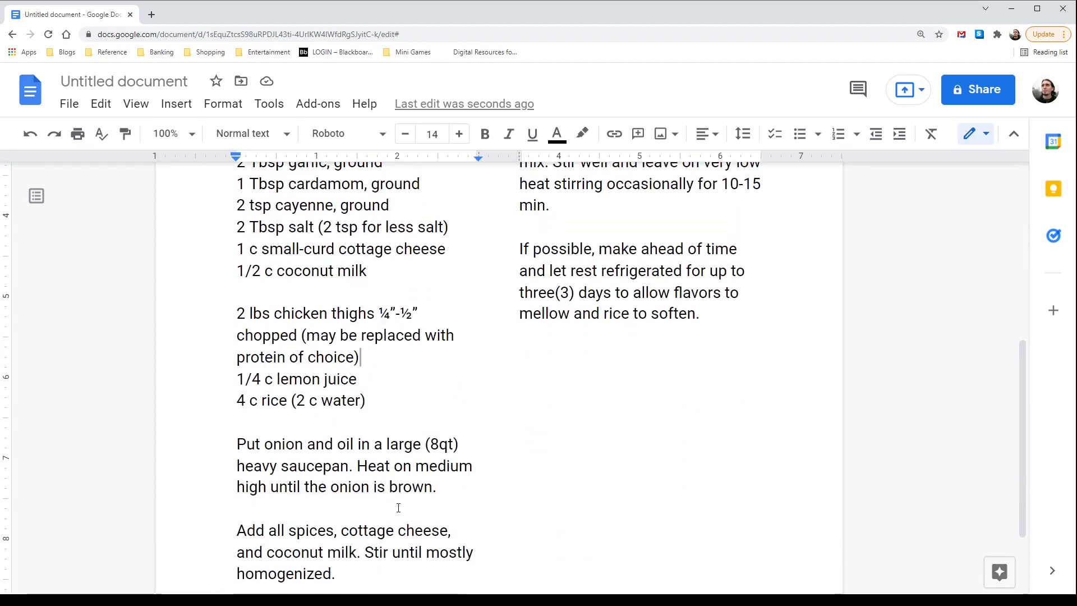
scroll(553, 469, "up", 6)
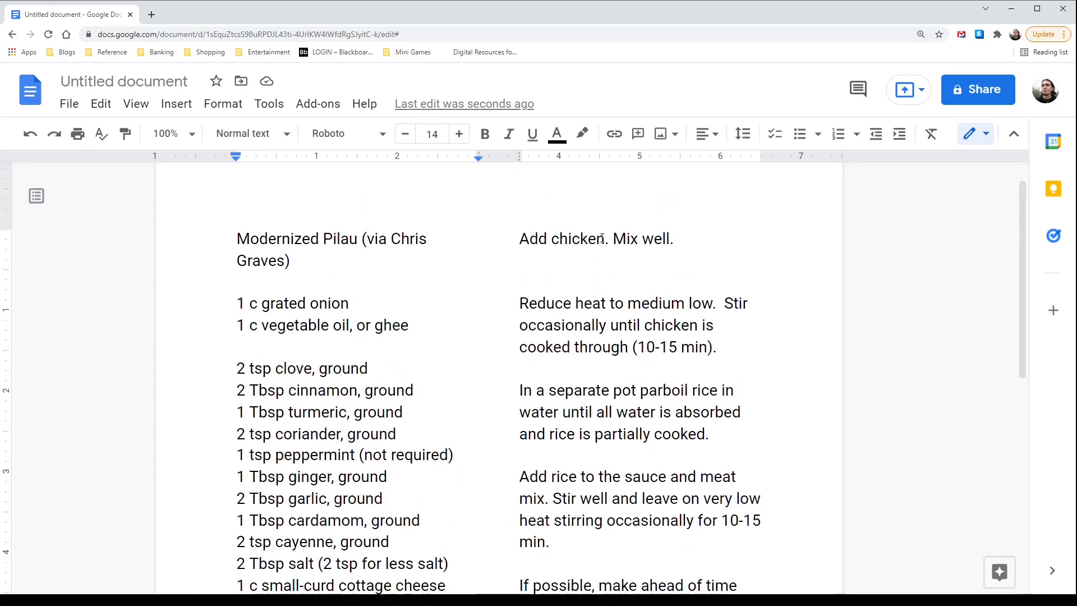
left_click(547, 284)
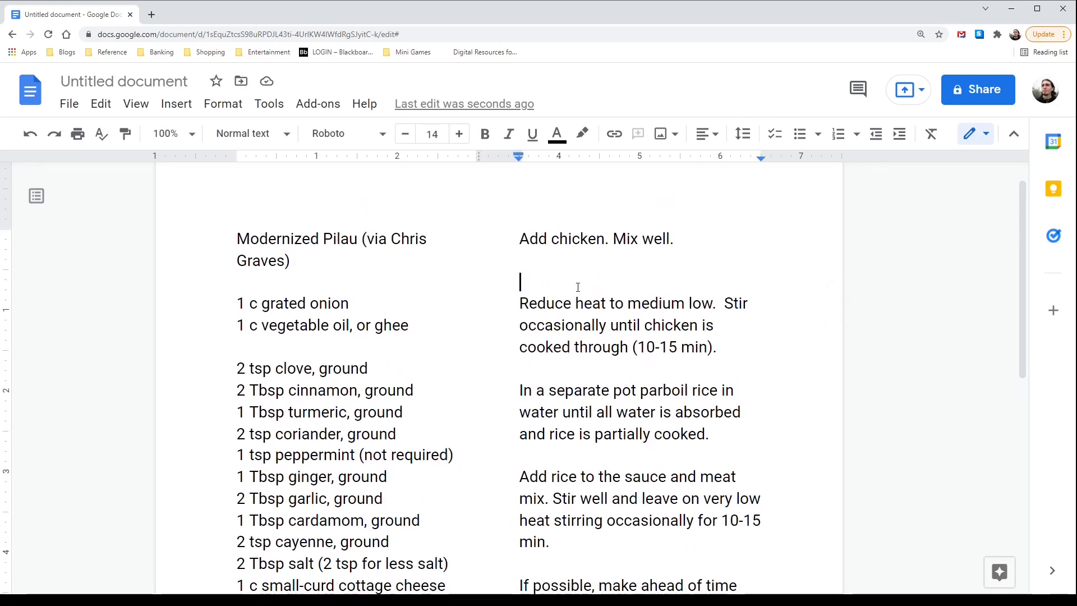
key("BackSpace")
Step: Insert a blank line between the chicken thighs ingredient and the lemon juice line
scroll(586, 294, "down", 7)
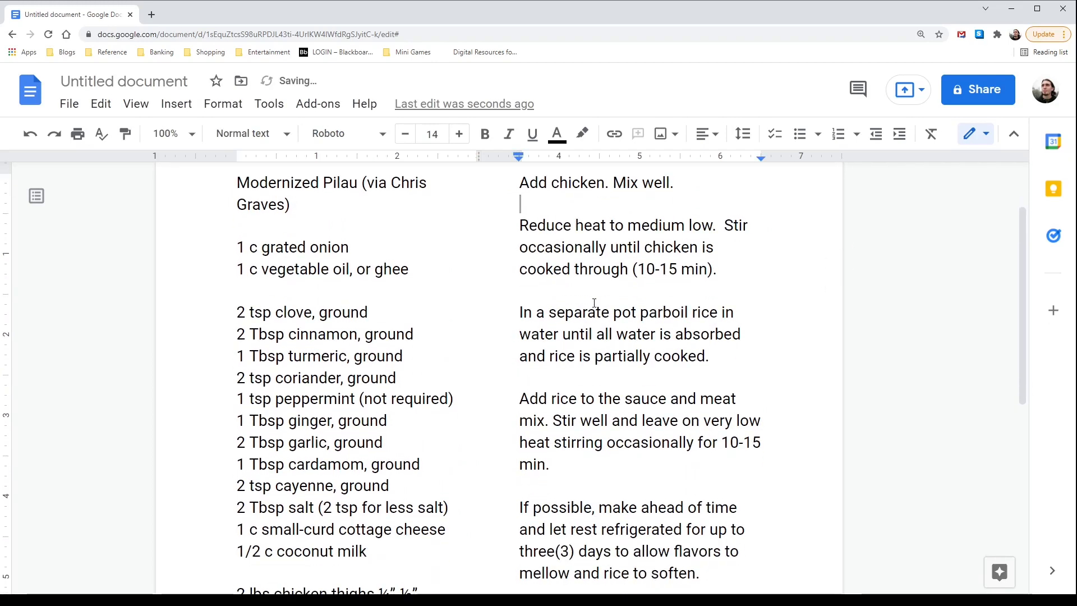
scroll(611, 297, "up", 6)
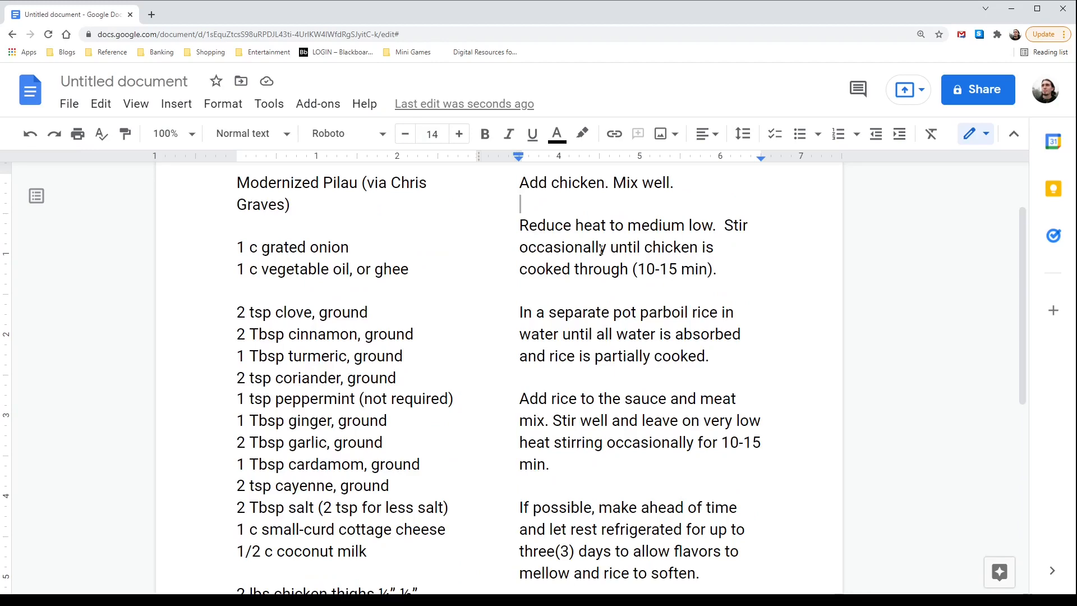
scroll(601, 250, "down", 5)
scroll(583, 214, "up", 6)
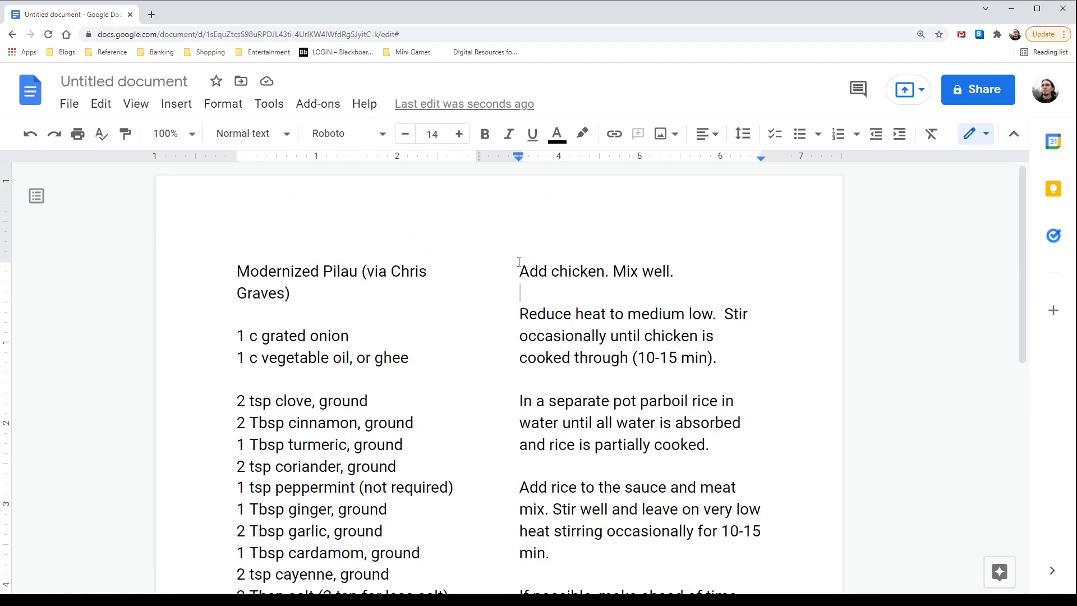
scroll(557, 300, "down", 3)
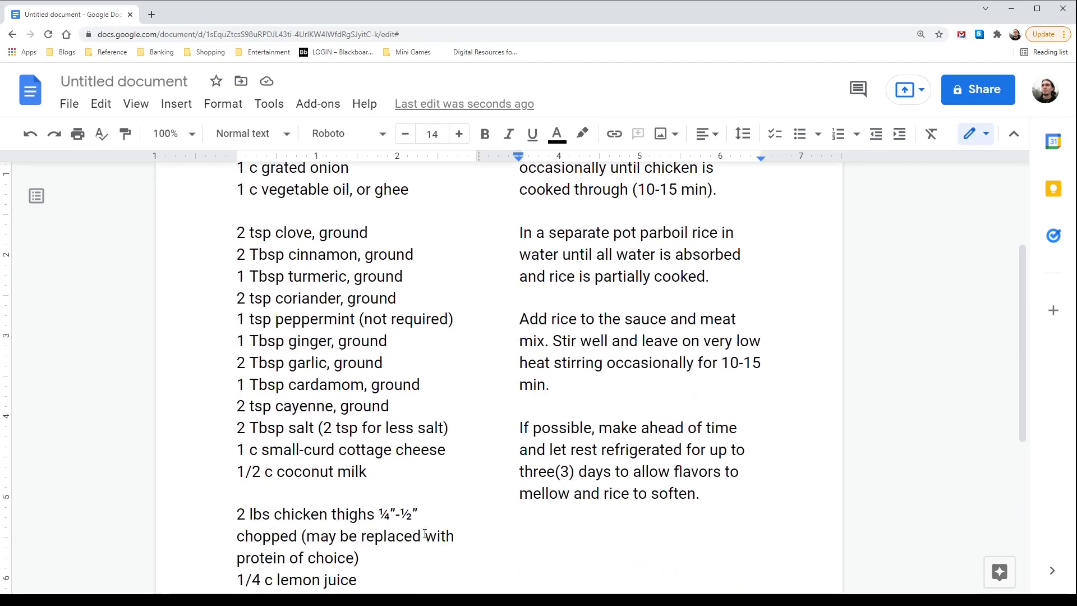
left_click(373, 558)
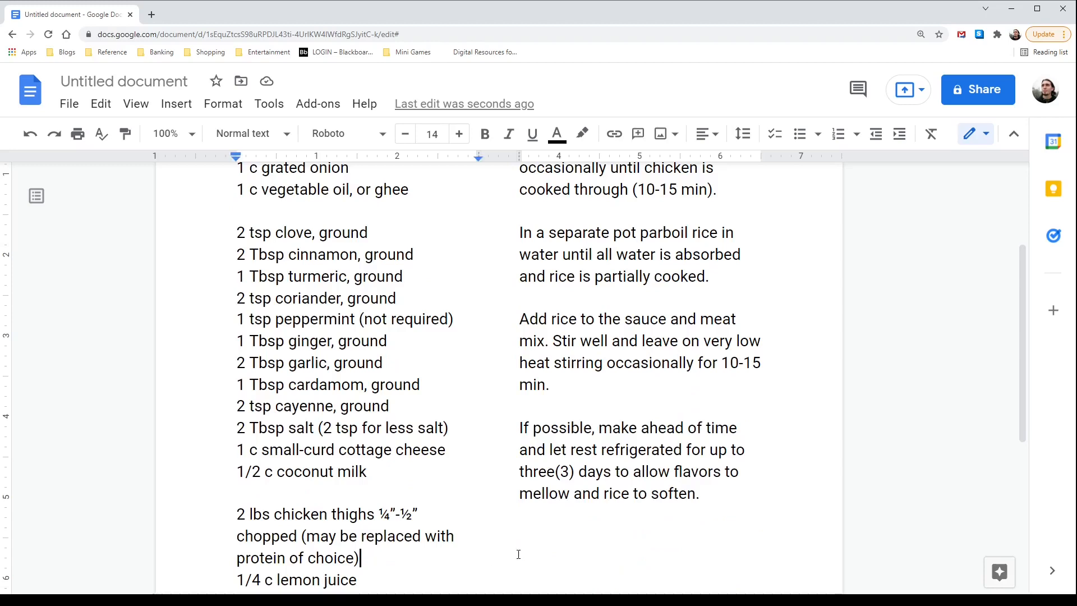
key("Return")
Step: Compare the regrouped ingredients with the cooking instructions in both columns, checking where the lemon juice is used
scroll(519, 520, "down", 4)
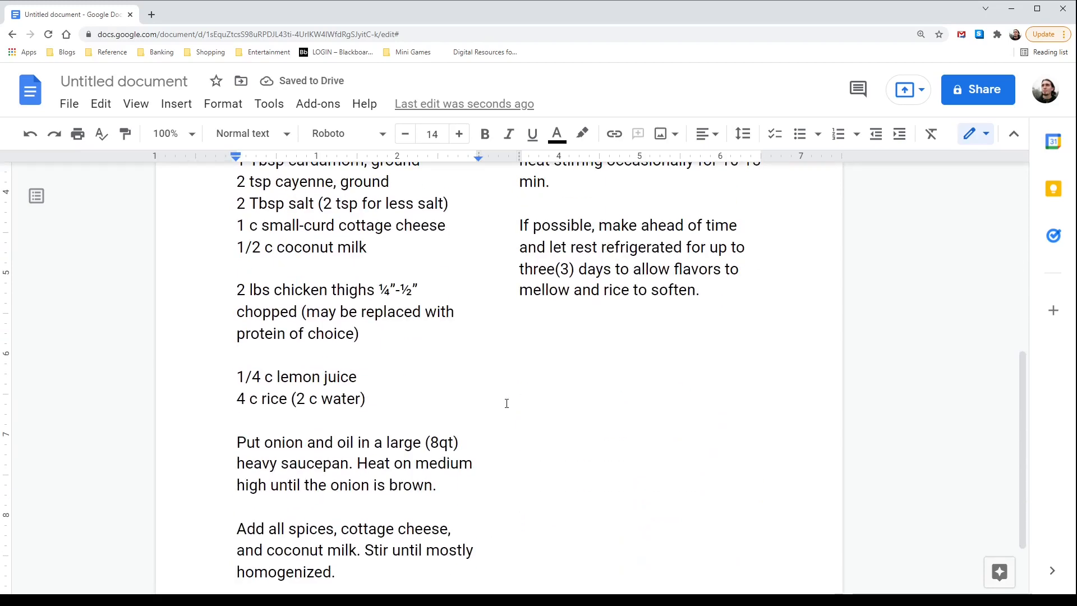
scroll(507, 403, "up", 6)
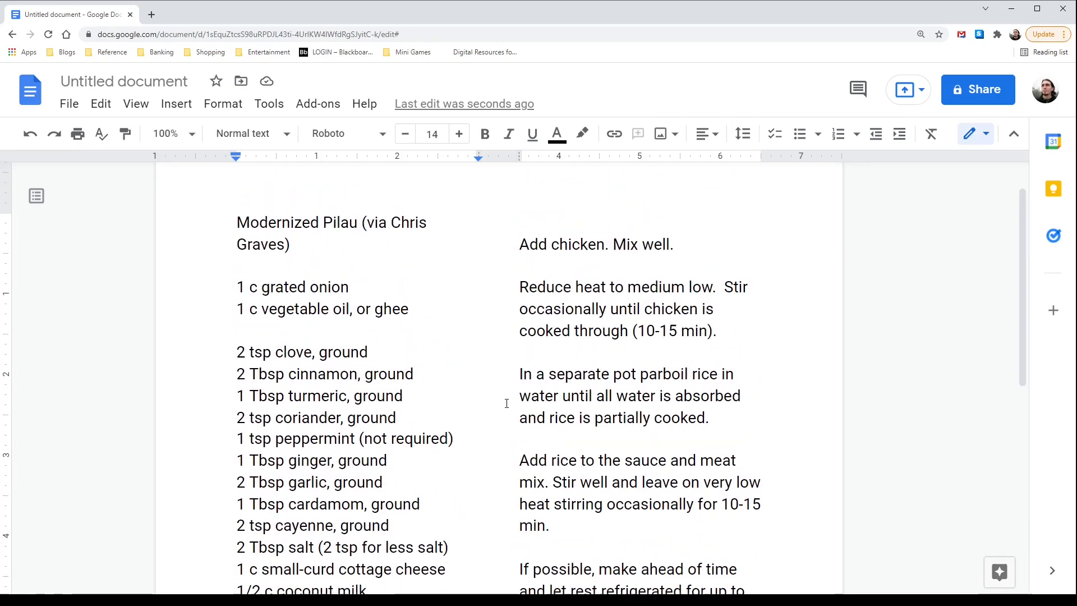
scroll(508, 409, "down", 6)
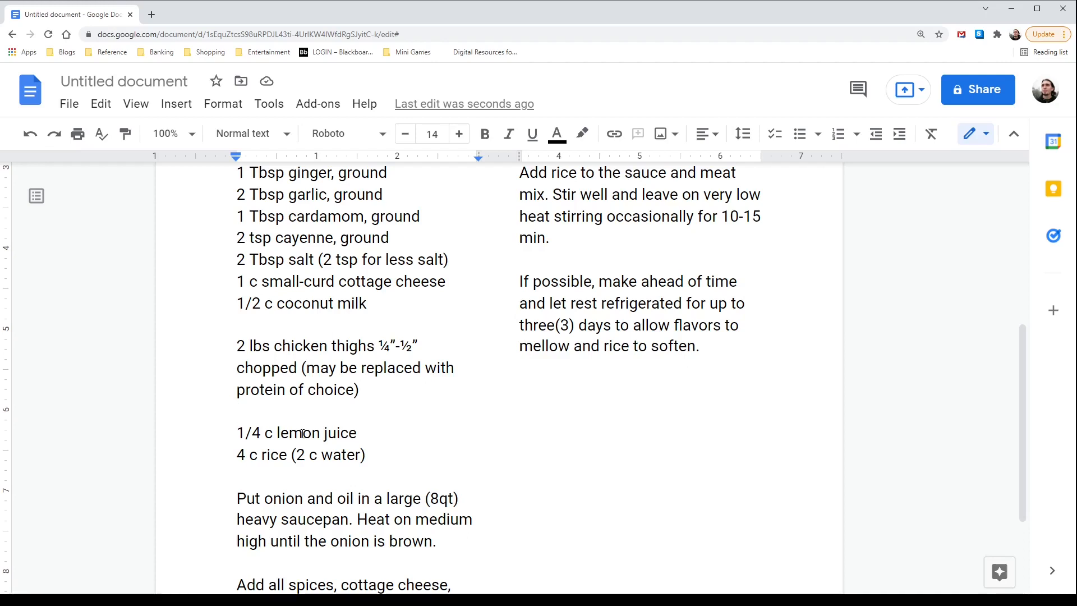
scroll(360, 439, "down", 2)
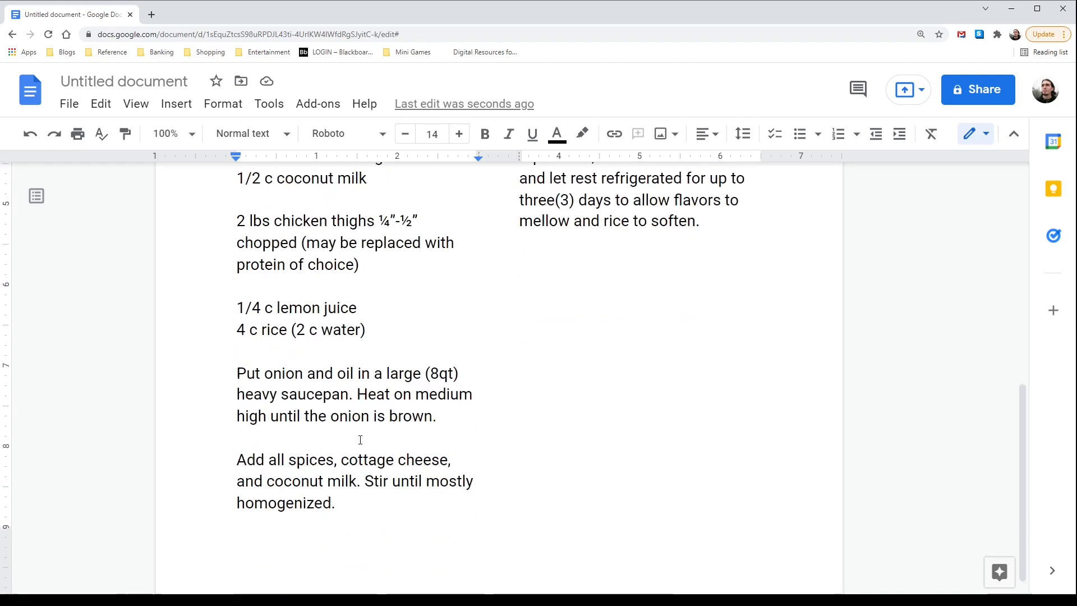
scroll(512, 406, "up", 5)
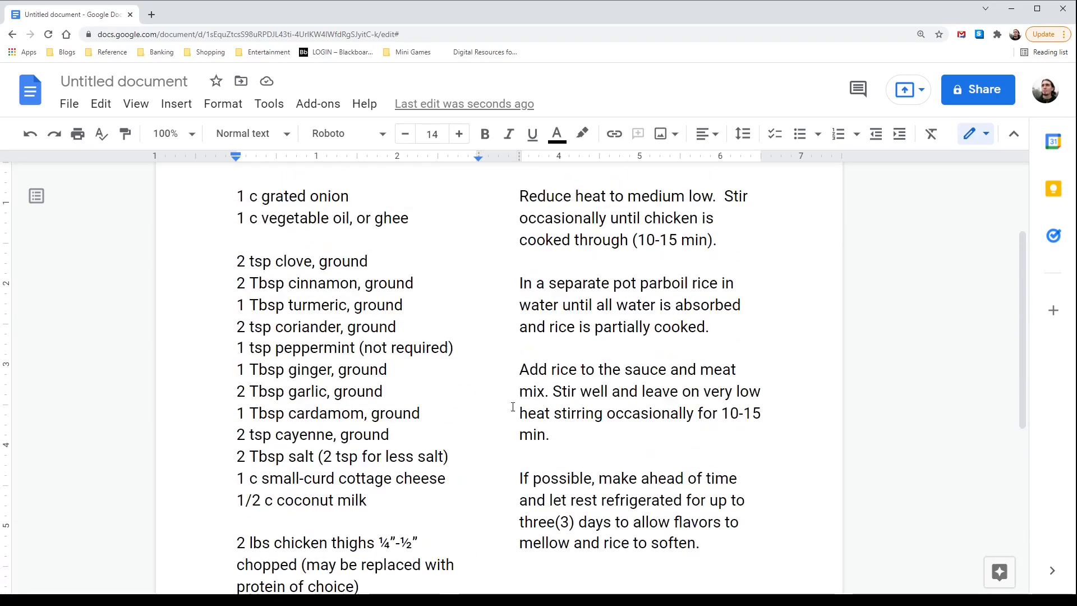
scroll(512, 406, "up", 1)
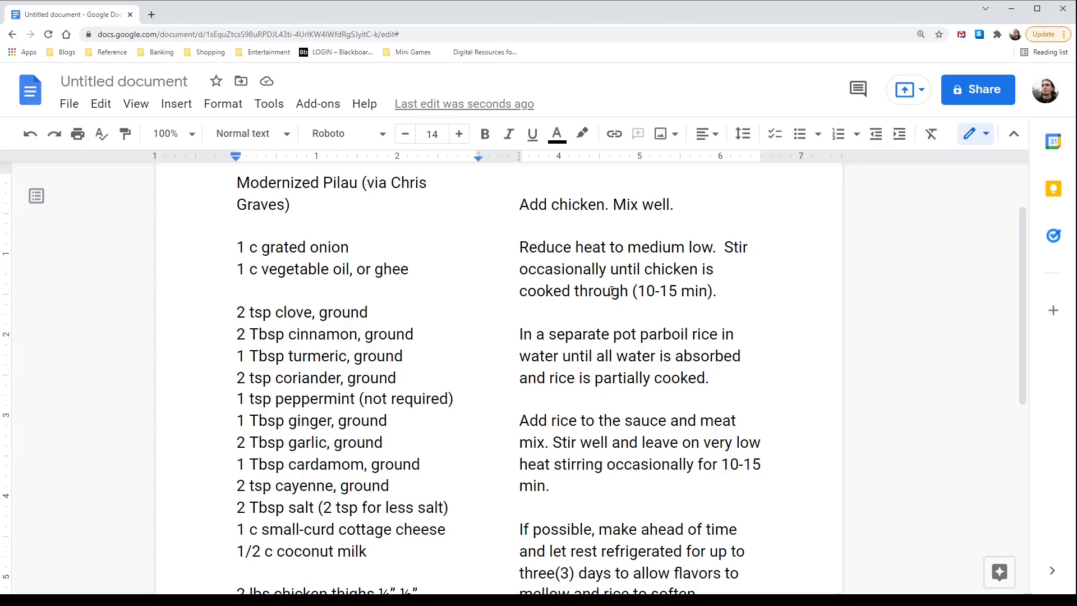
scroll(481, 378, "down", 4)
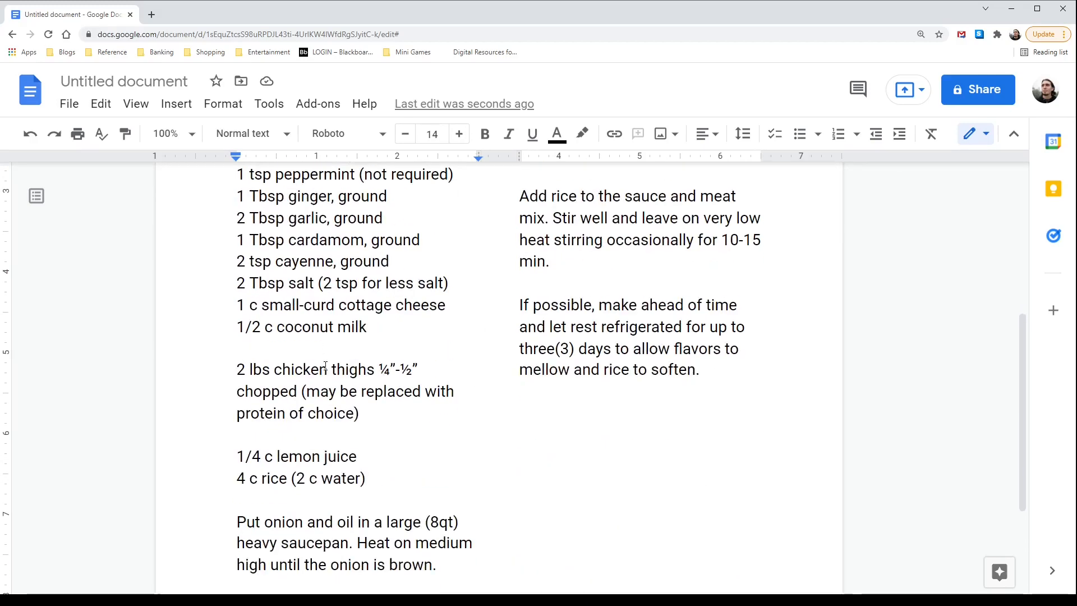
scroll(293, 455, "down", 3)
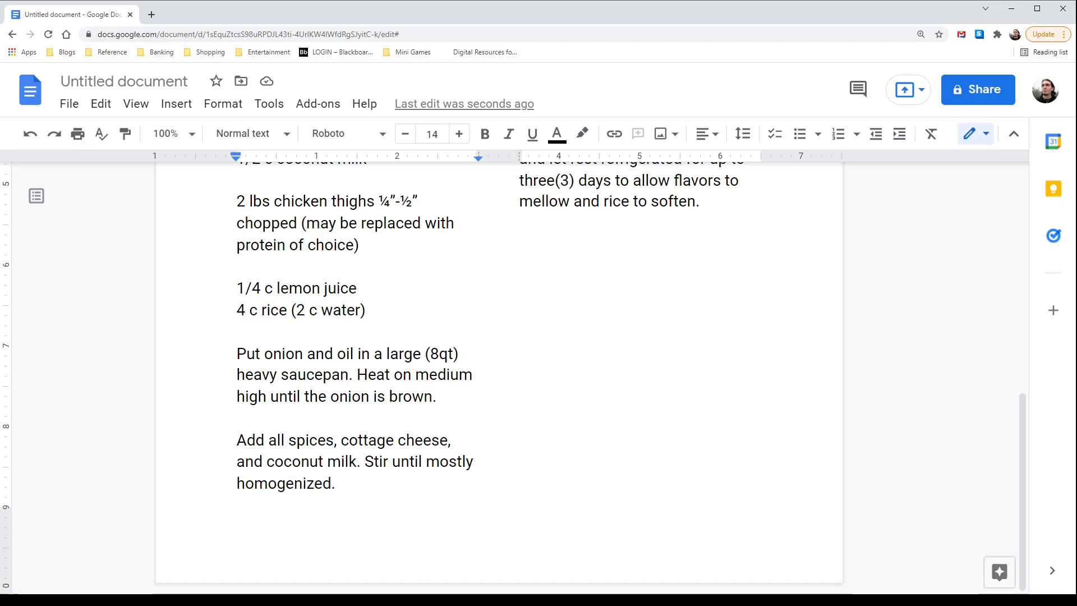
left_click_drag(356, 288, 234, 288)
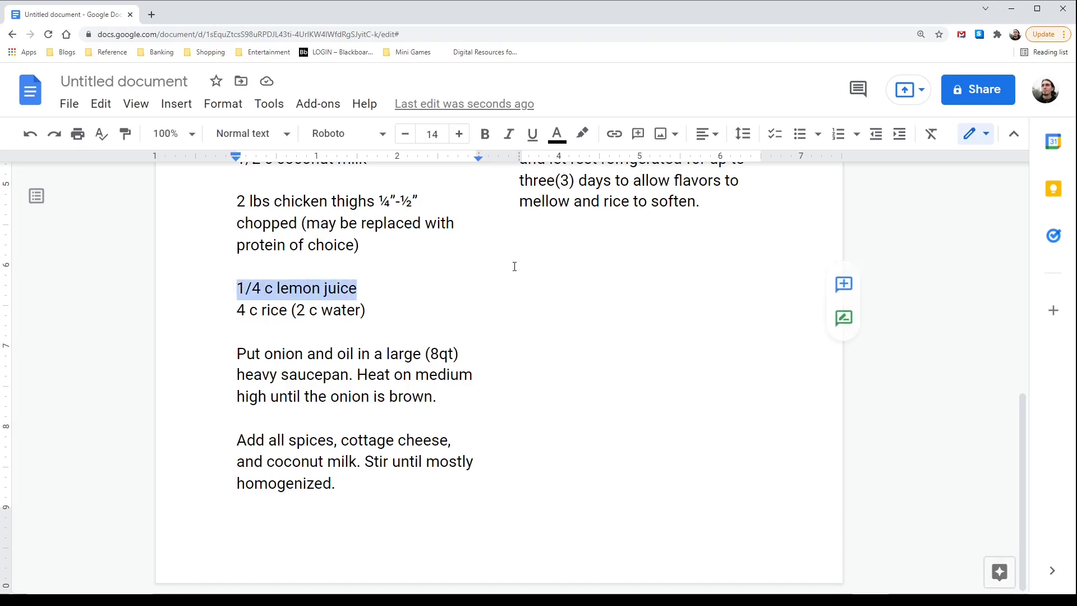
left_click(375, 289)
scroll(362, 277, "up", 2)
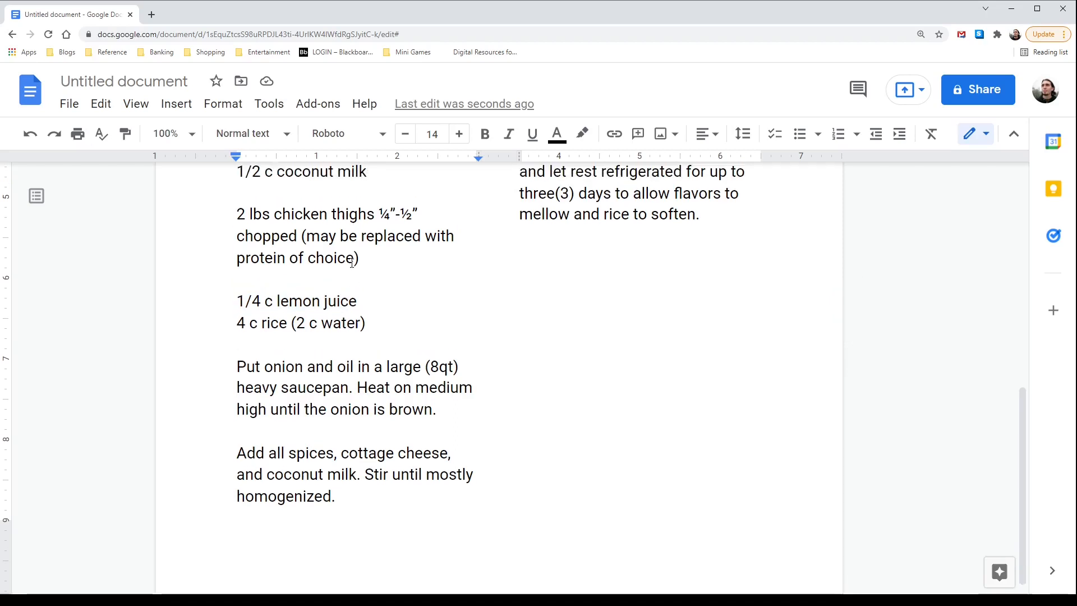
scroll(351, 263, "down", 2)
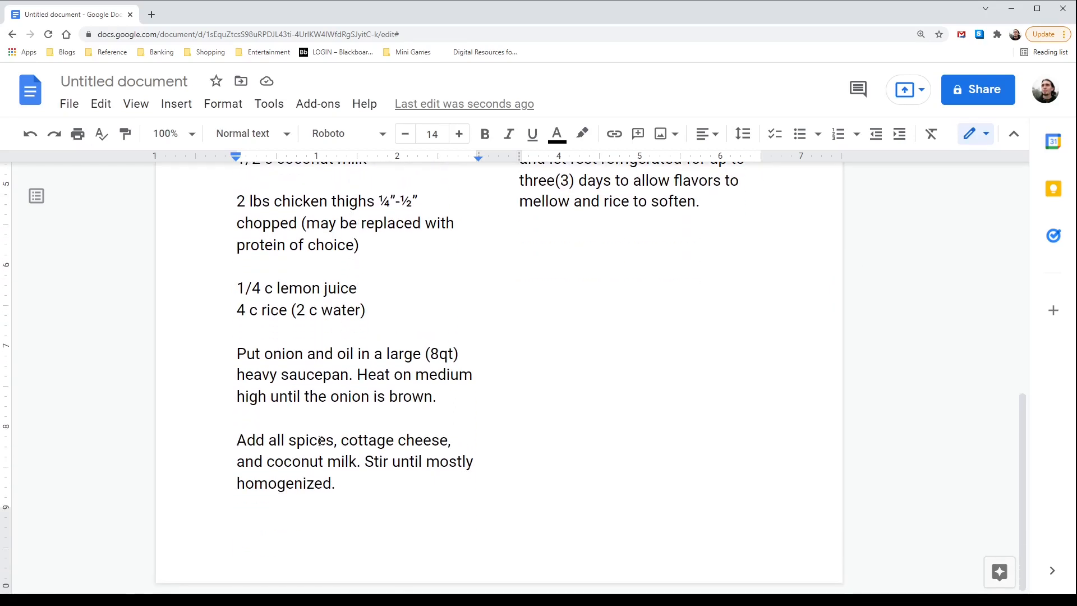
scroll(410, 479, "up", 1)
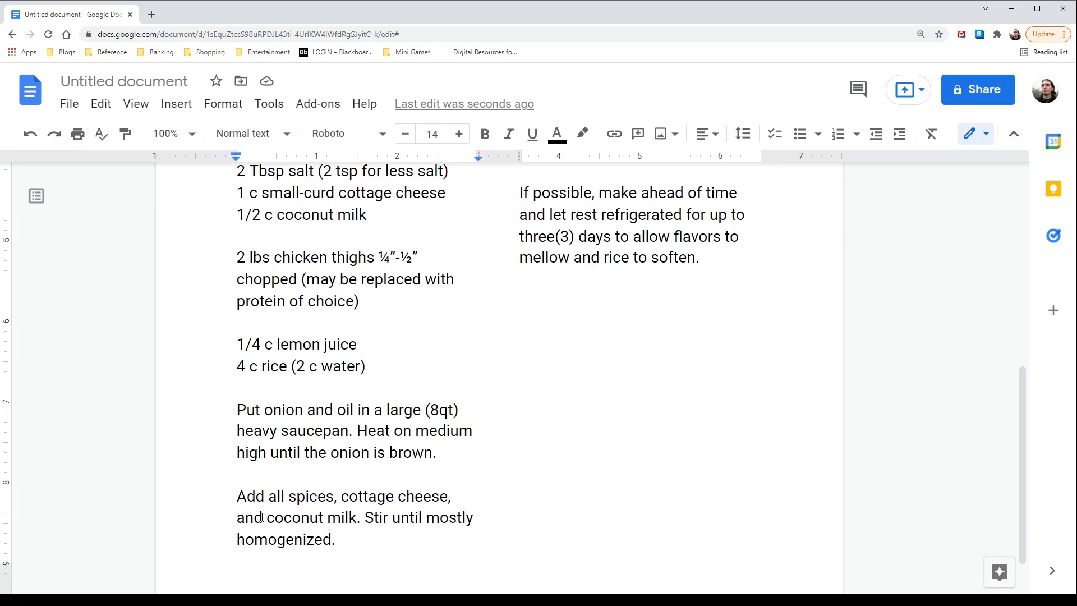
Step: Add "and lemon juice" to the chicken instruction in the second column so it reads "Add chicken and lemon juice."
scroll(404, 494, "up", 8)
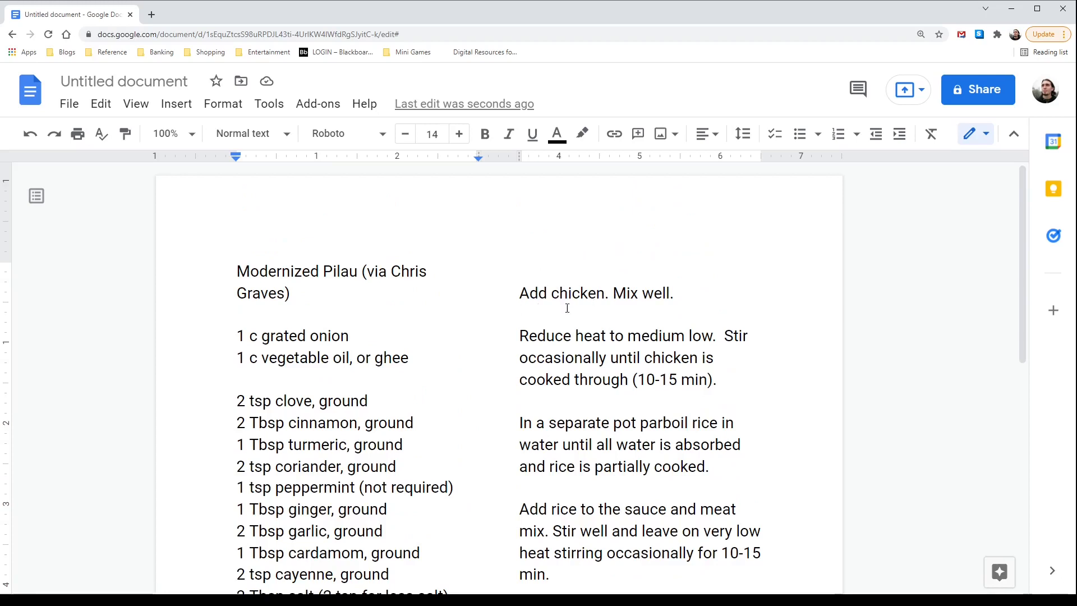
left_click(605, 295)
type("and lemo")
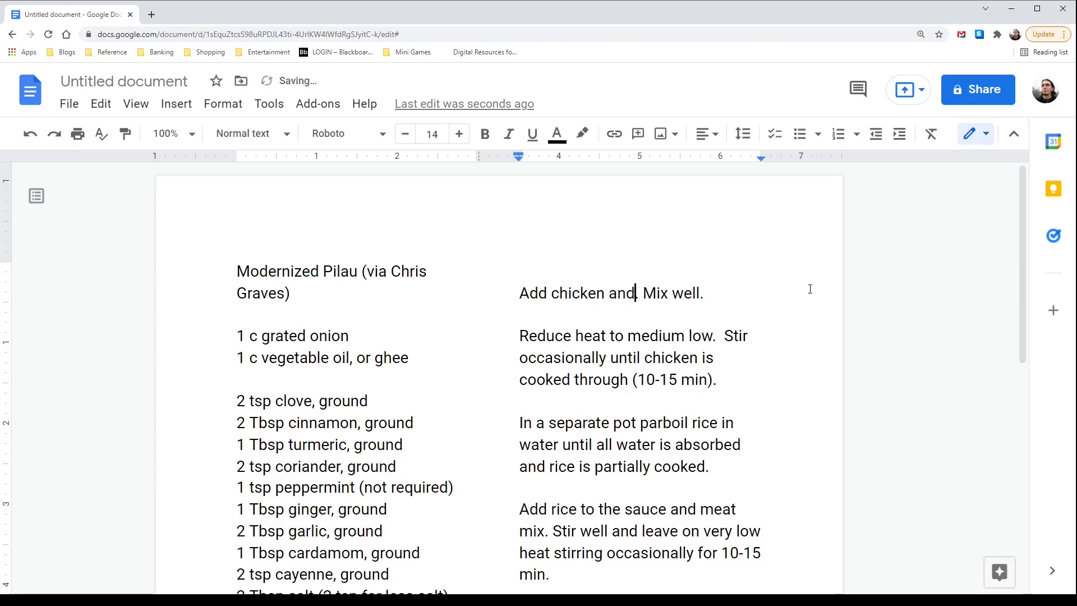
type("n ")
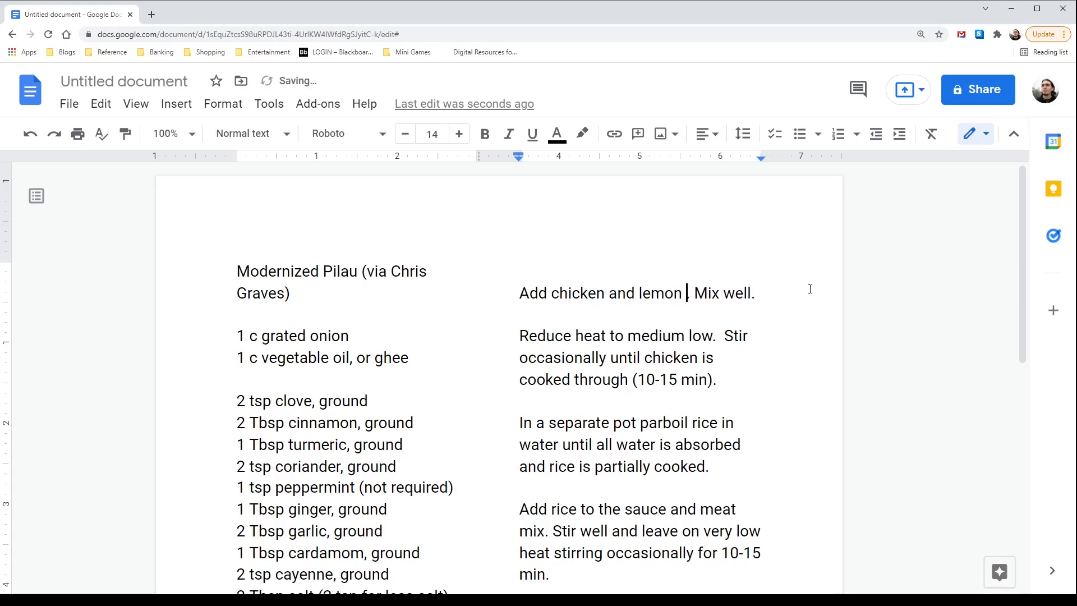
type("juice")
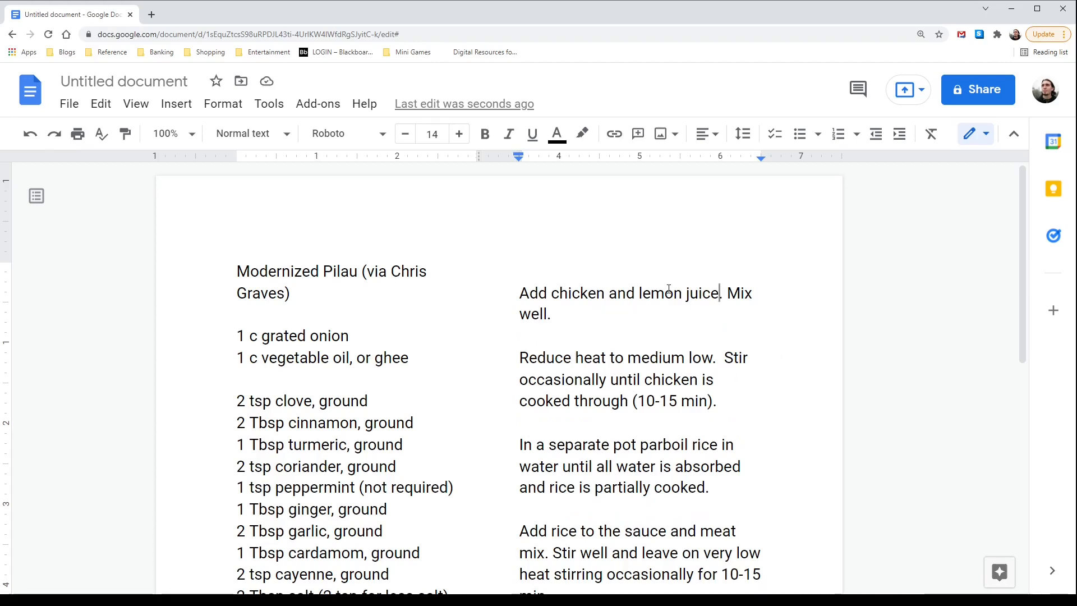
Step: Group the lemon juice with the chicken thighs by removing the blank line between them and inserting one before the rice
scroll(596, 313, "down", 2)
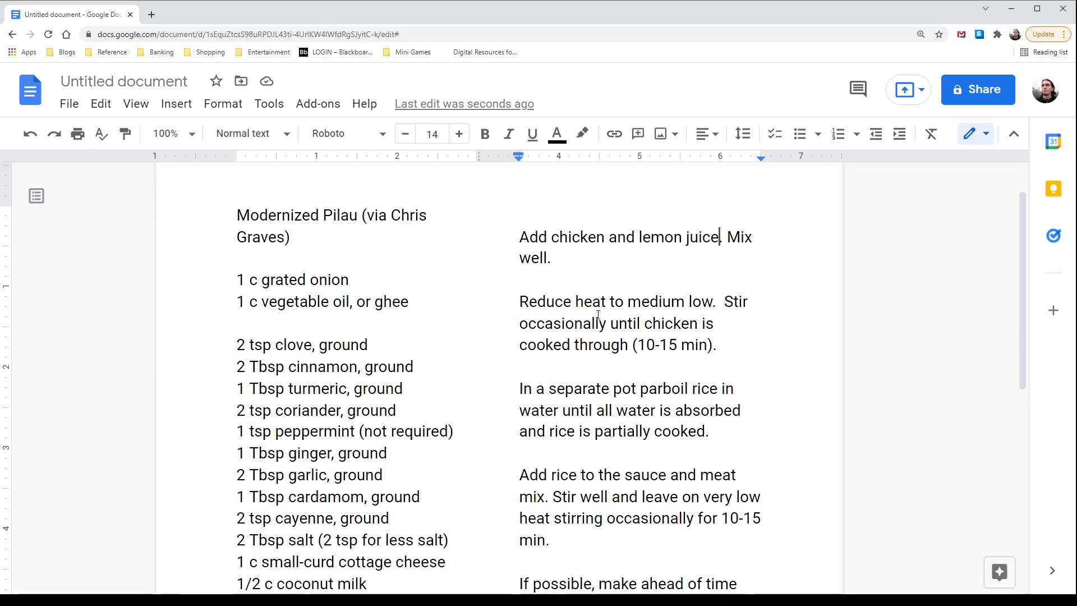
scroll(599, 315, "down", 1)
scroll(567, 314, "down", 4)
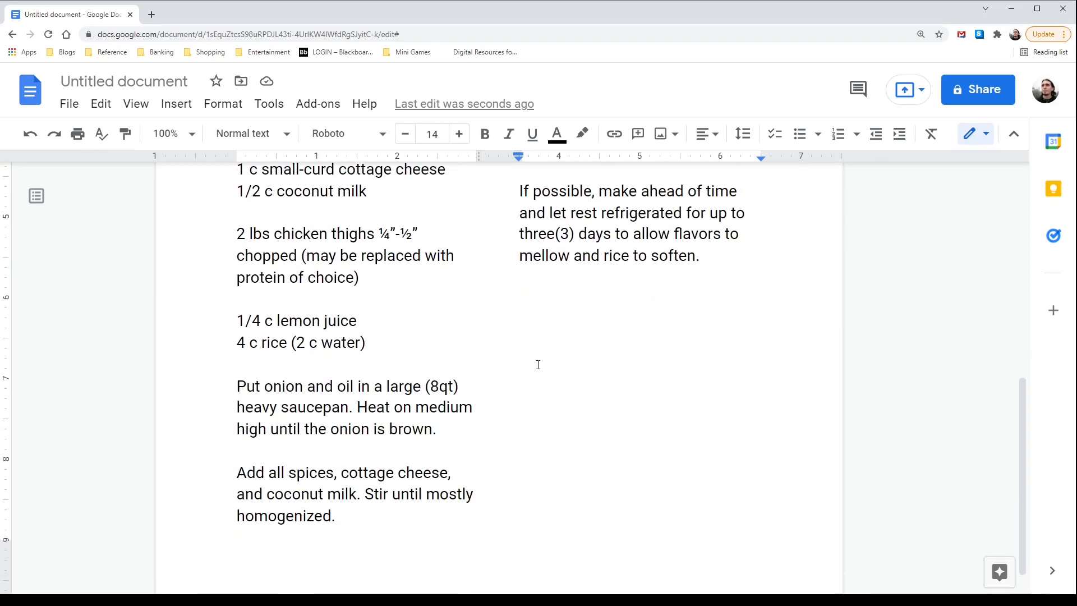
scroll(366, 325, "up", 2)
left_click(362, 436)
key("Return")
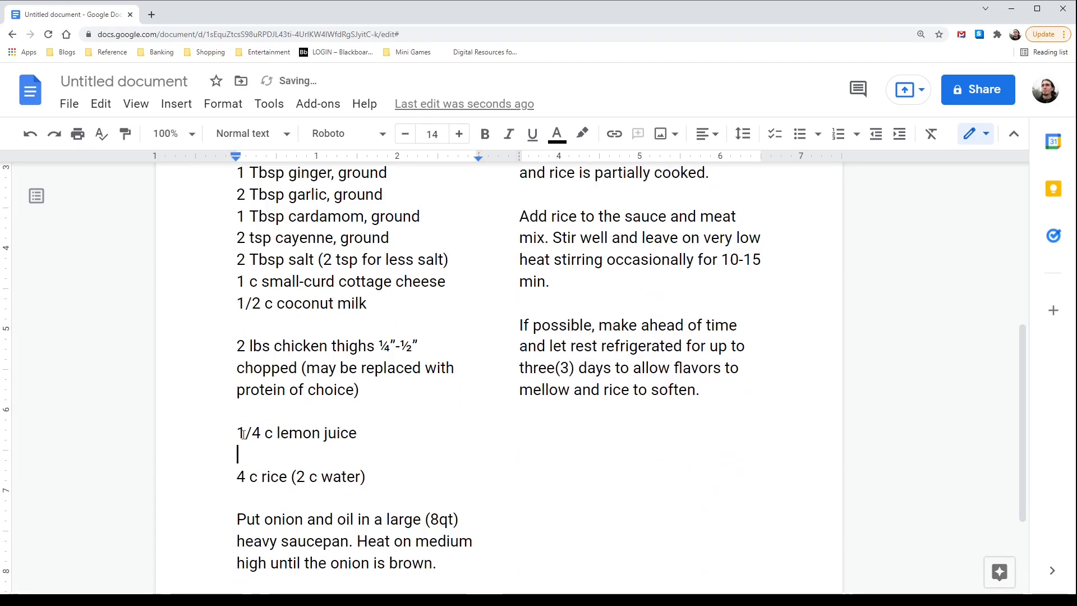
key("Up")
key("BackSpace")
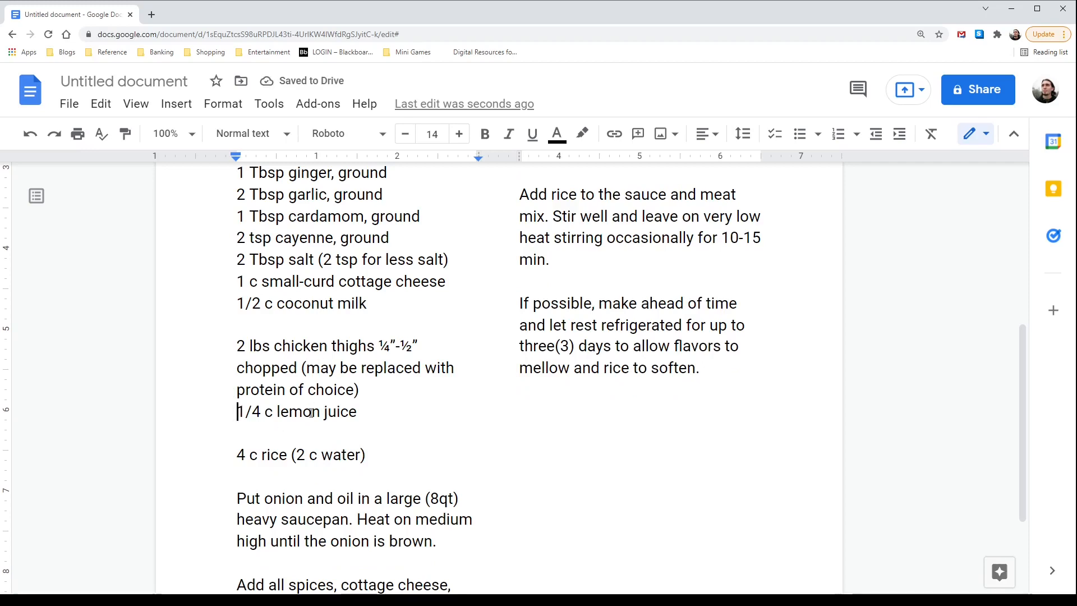
Step: Compare the chicken, lemon juice and rice ingredient groups with the order of the cooking instructions in the second column
scroll(401, 409, "up", 5)
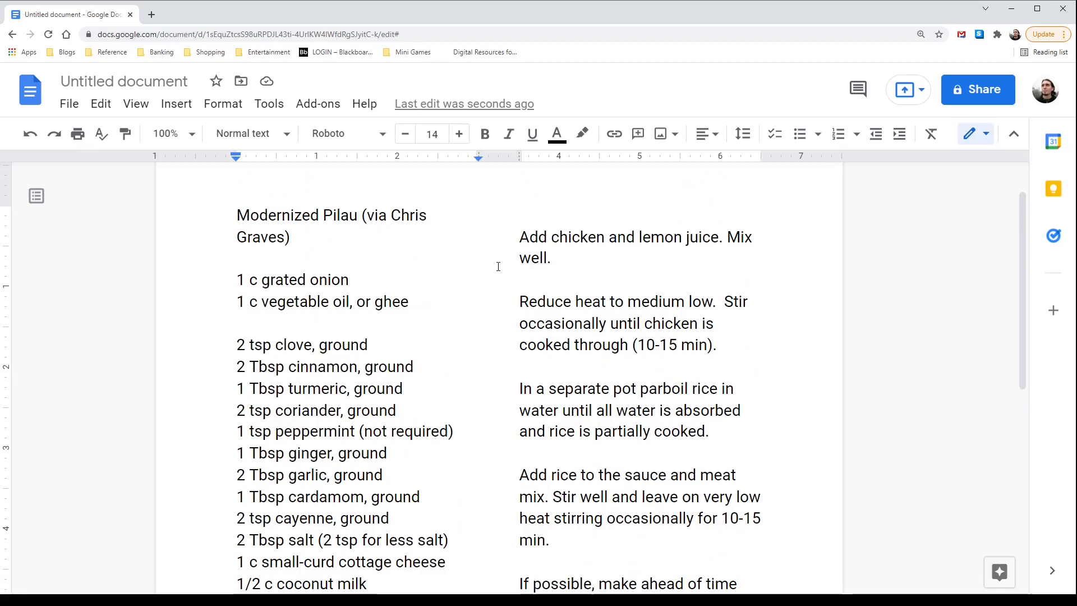
scroll(233, 432, "down", 5)
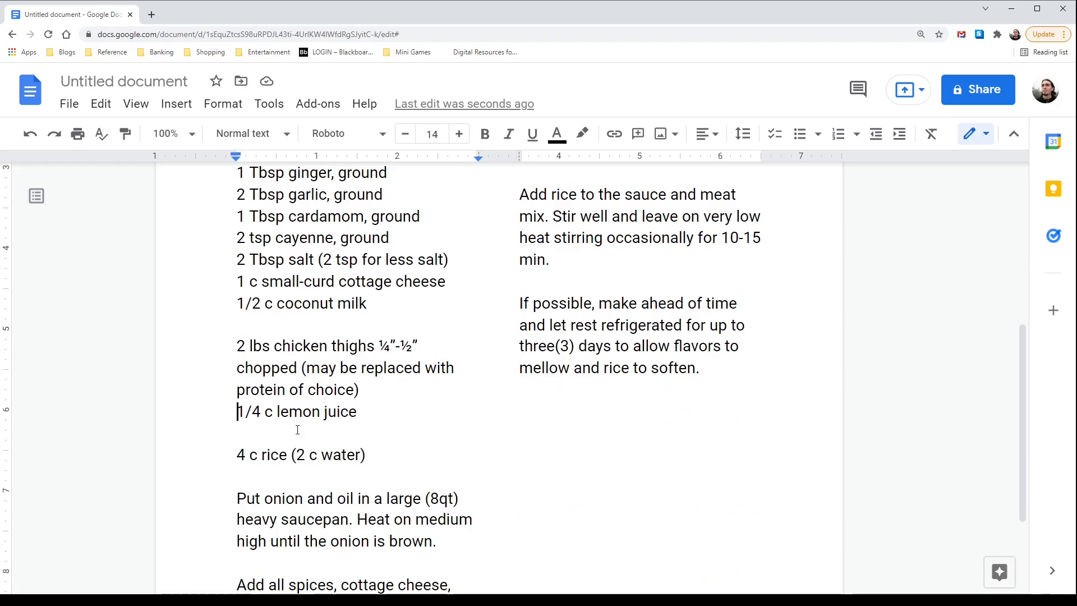
scroll(453, 357, "up", 5)
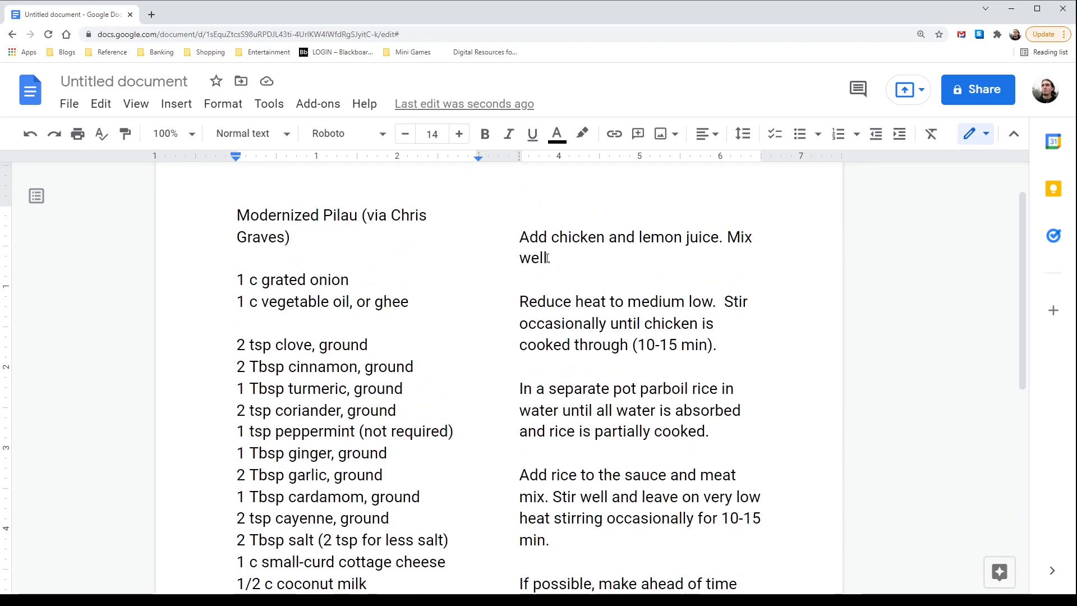
scroll(551, 303, "down", 3)
scroll(583, 200, "up", 1)
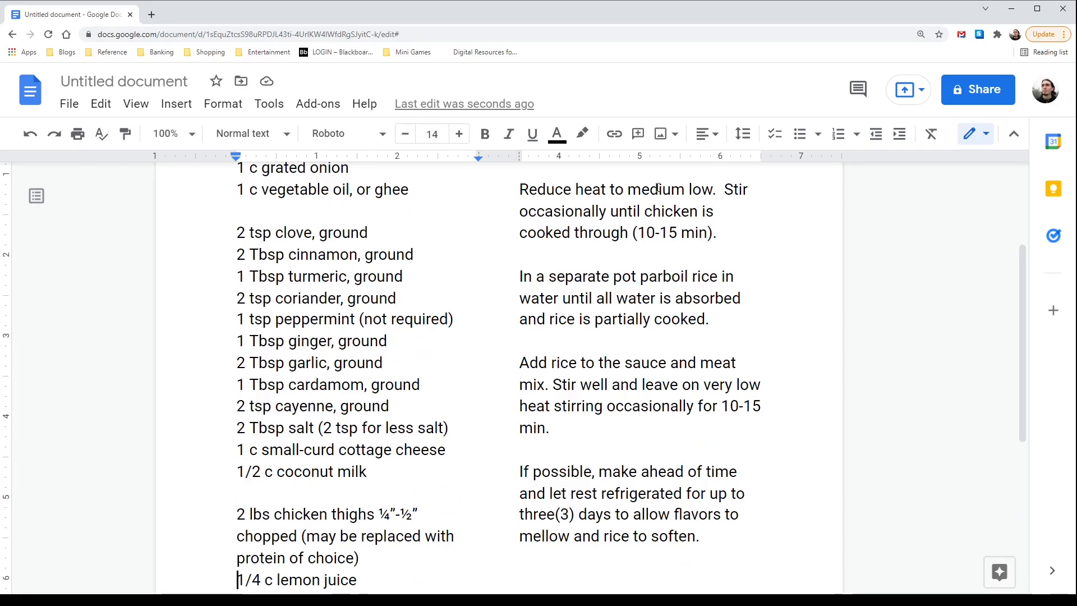
scroll(640, 221, "up", 3)
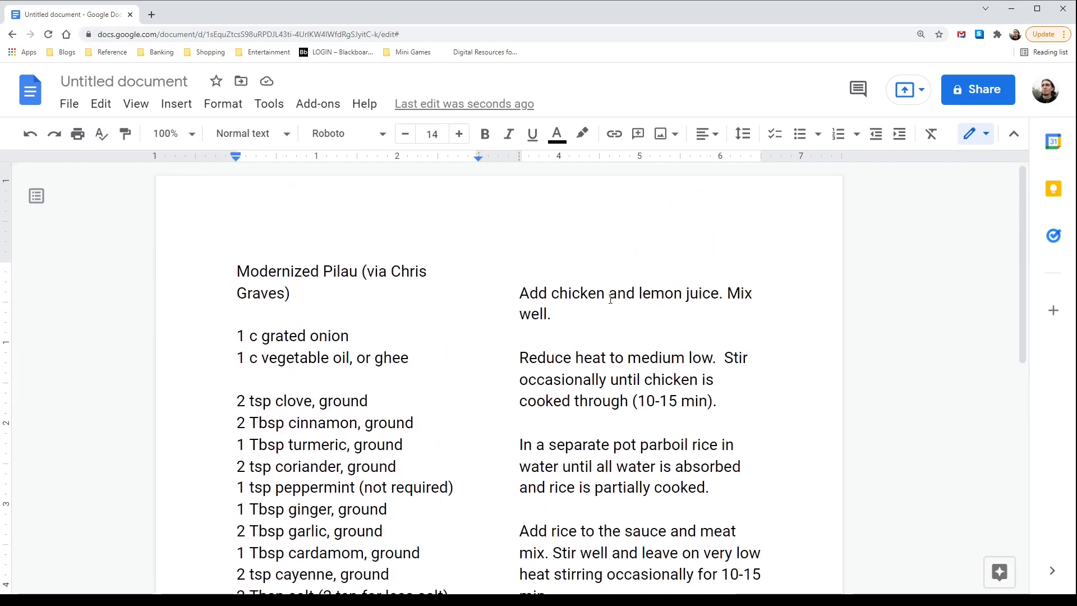
scroll(601, 327, "down", 2)
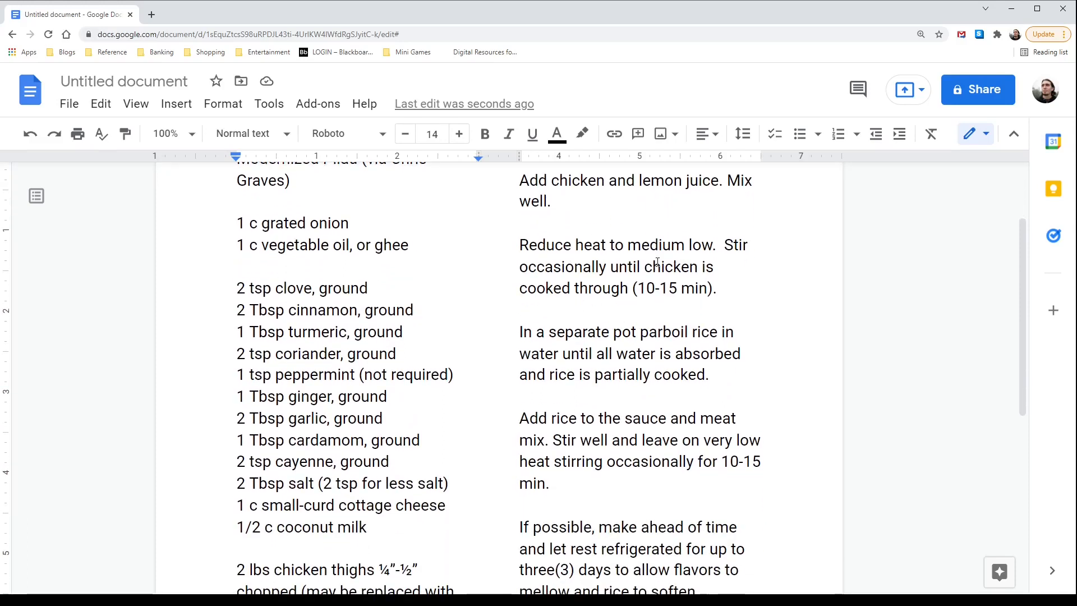
scroll(645, 281, "down", 1)
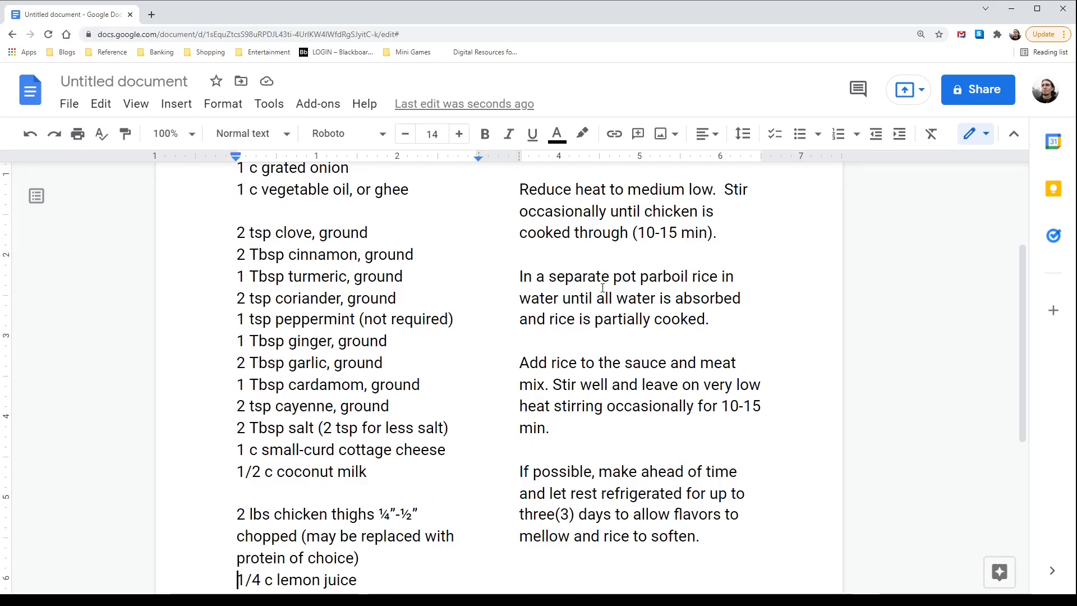
scroll(603, 283, "down", 1)
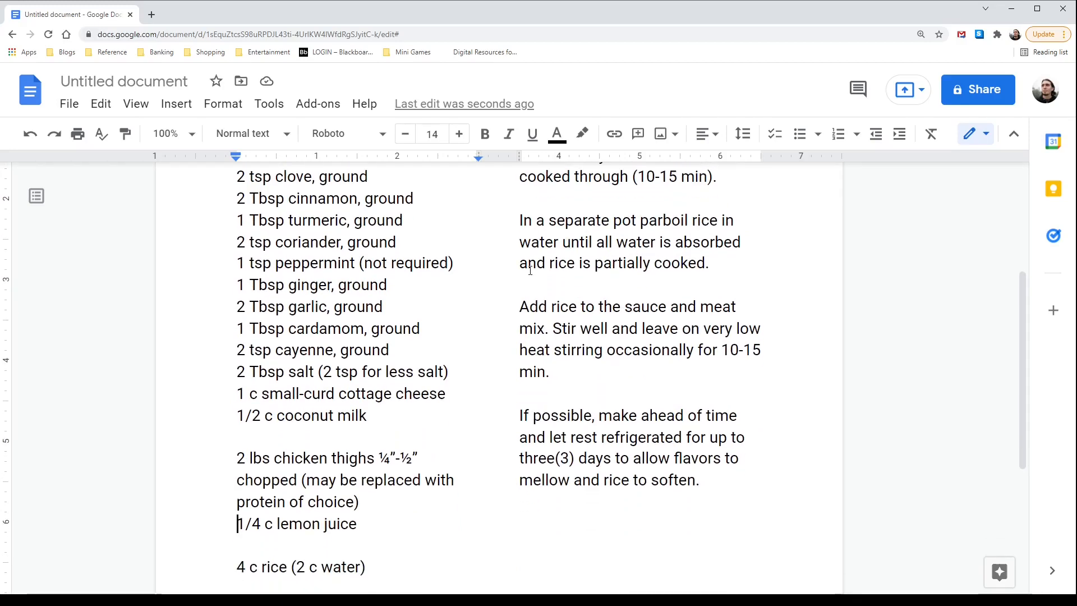
scroll(289, 507, "down", 2)
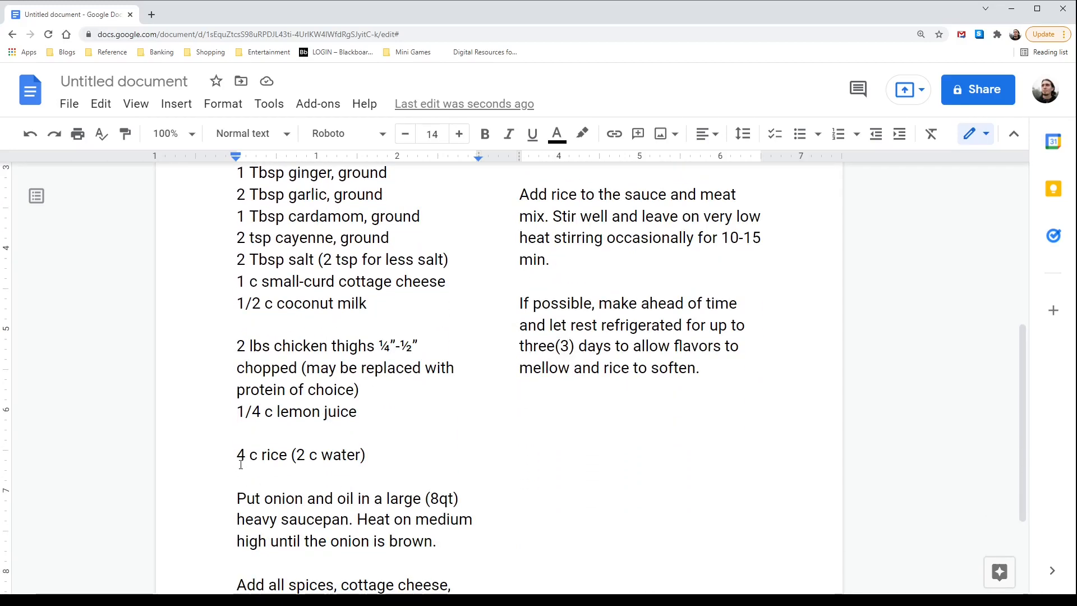
Step: Split the rice ingredient into separate "4 c rice" and "2 c water" lines, removing the parentheses
left_click(300, 456)
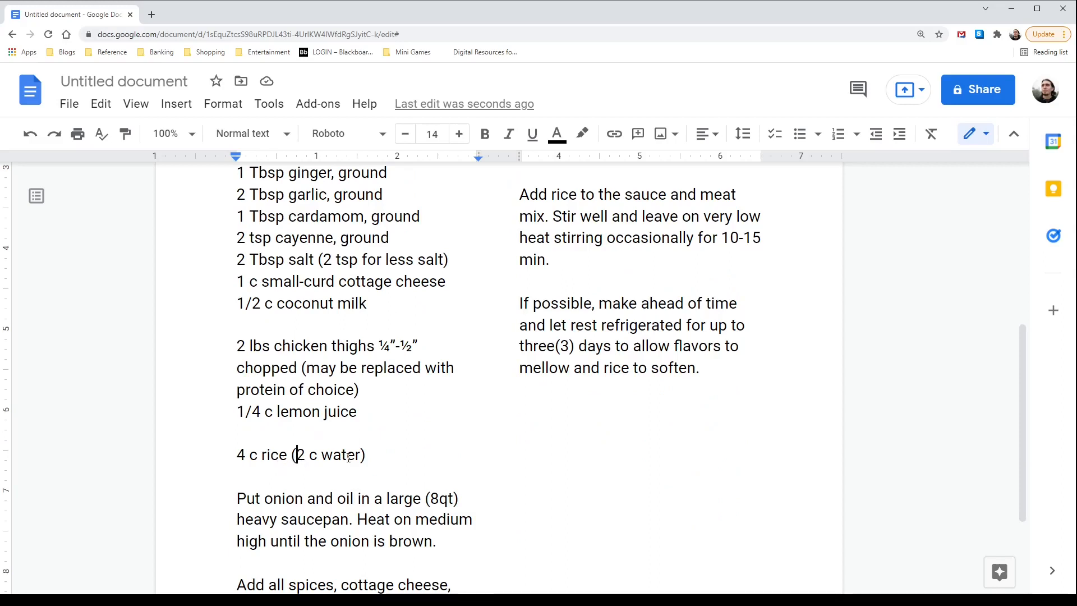
left_click(370, 456)
left_click(298, 456)
scroll(514, 275, "up", 2)
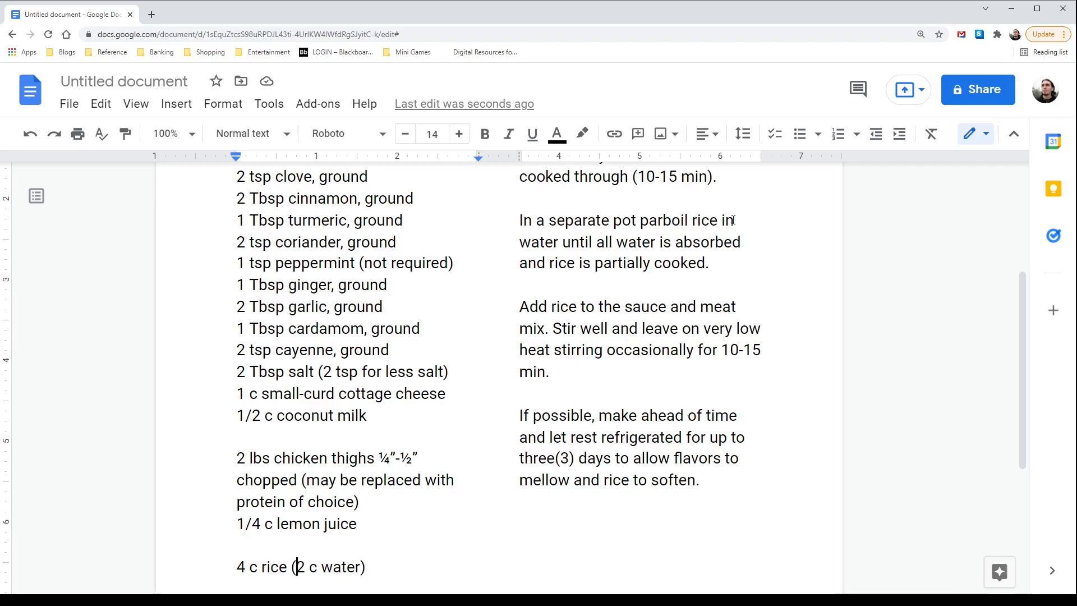
scroll(562, 245, "down", 3)
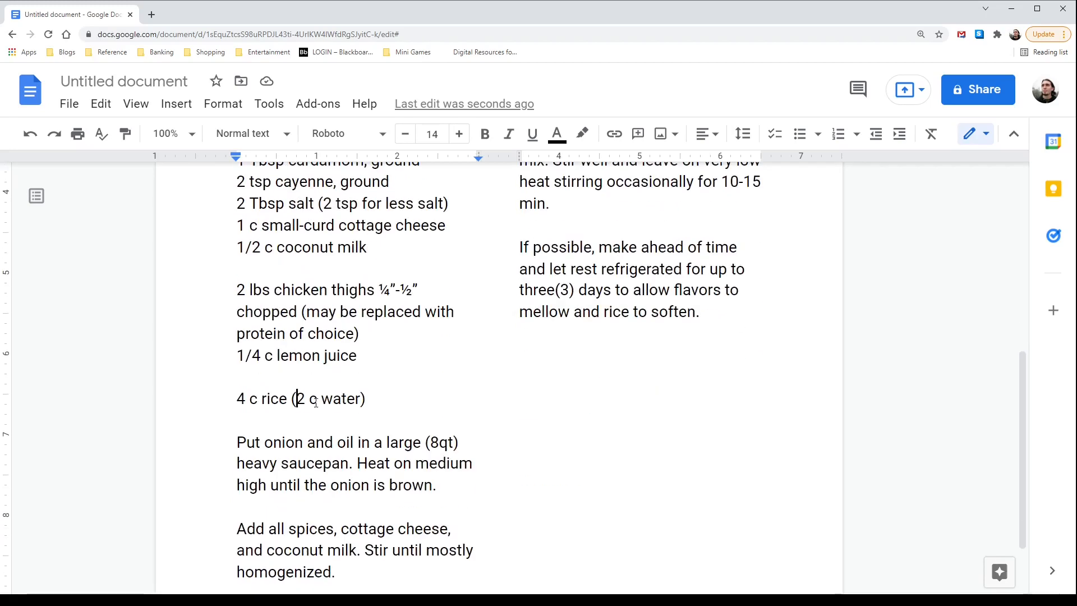
key("BackSpace")
key("Return")
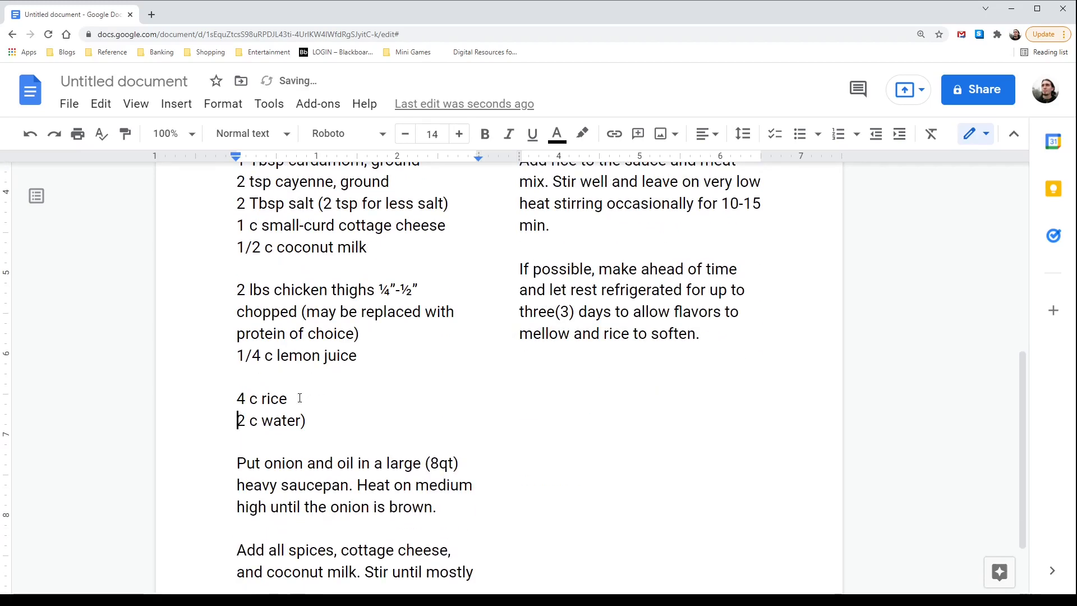
left_click(308, 421)
key("BackSpace")
scroll(363, 433, "up", 1)
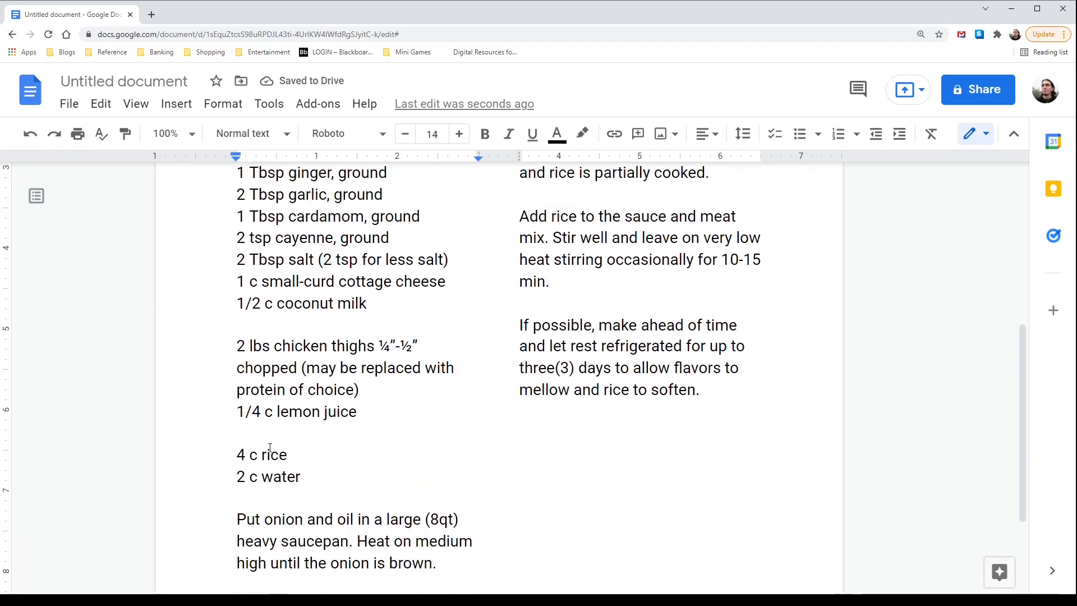
Step: Reread the whole recipe, checking that each ingredient group matches its cooking instruction across both columns
scroll(588, 308, "up", 3)
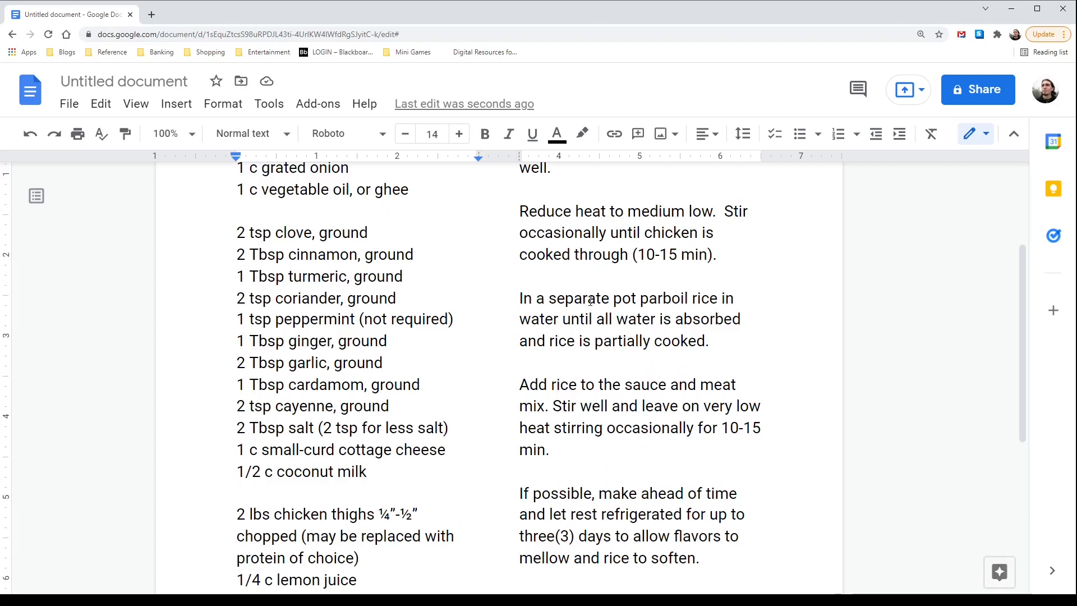
scroll(590, 301, "down", 1)
scroll(590, 301, "down", 1)
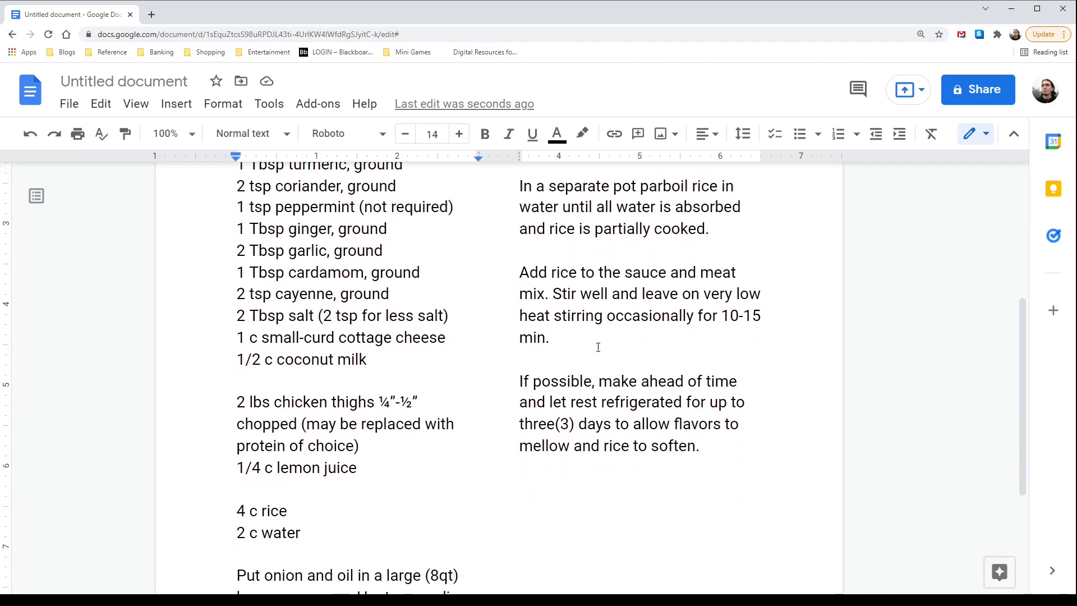
scroll(617, 318, "down", 2)
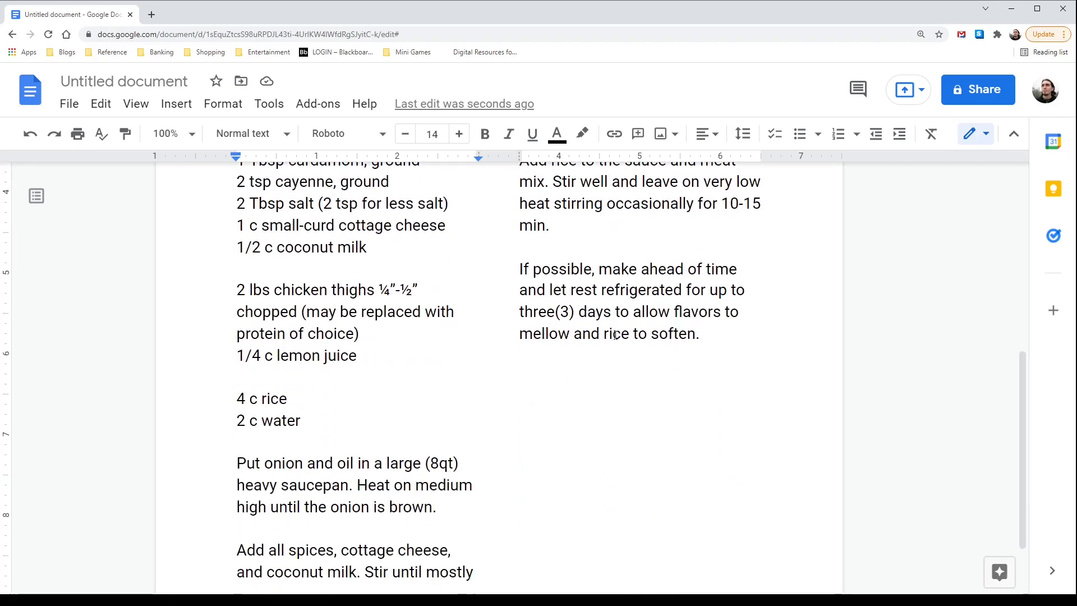
scroll(608, 278, "down", 1)
scroll(607, 278, "down", 1)
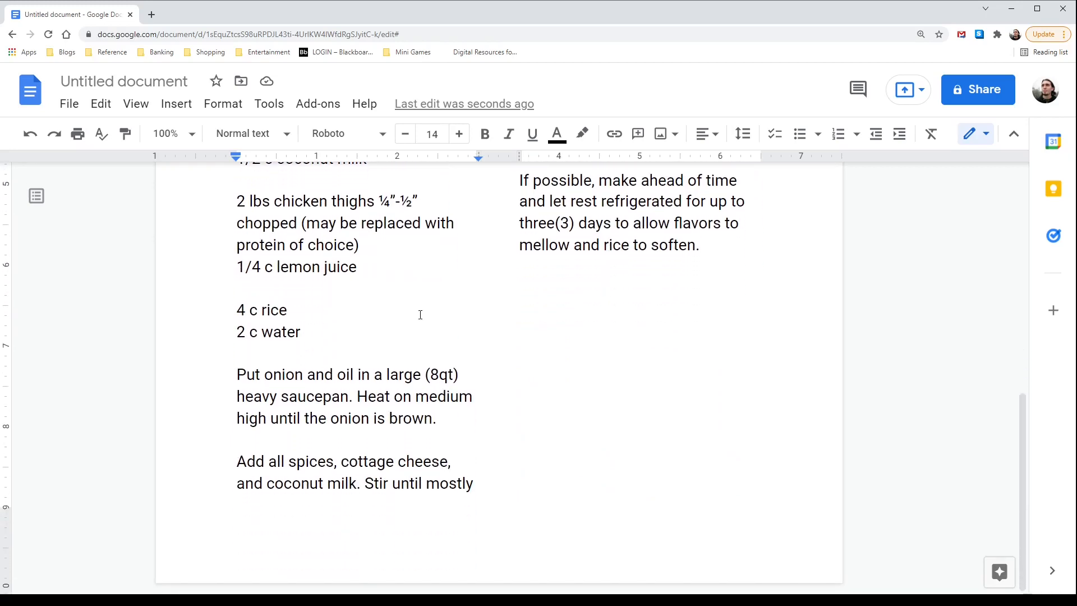
scroll(421, 311, "up", 3)
scroll(387, 344, "up", 5)
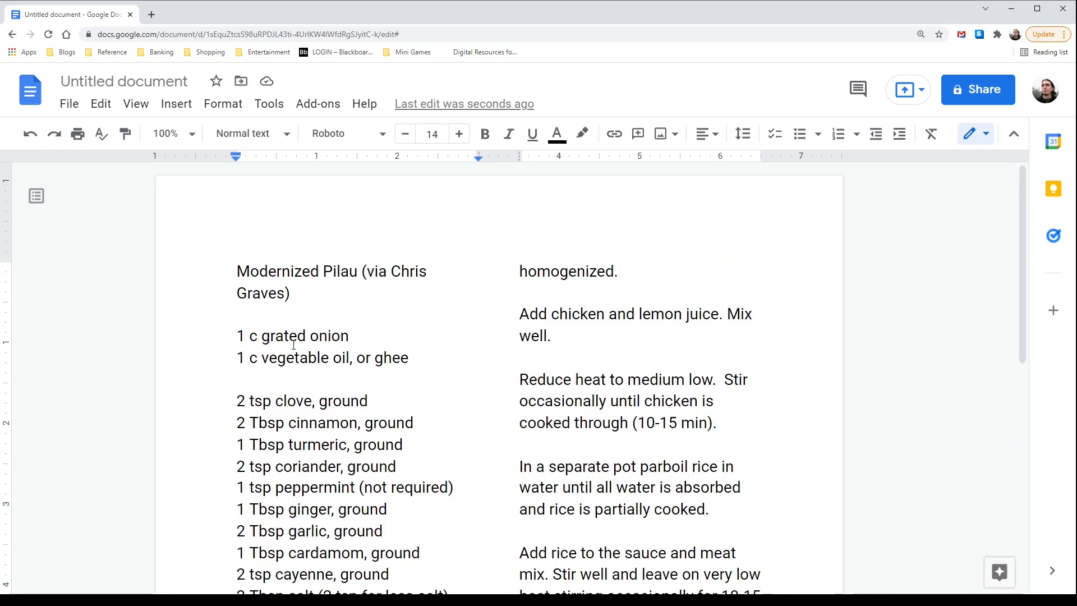
scroll(293, 344, "down", 8)
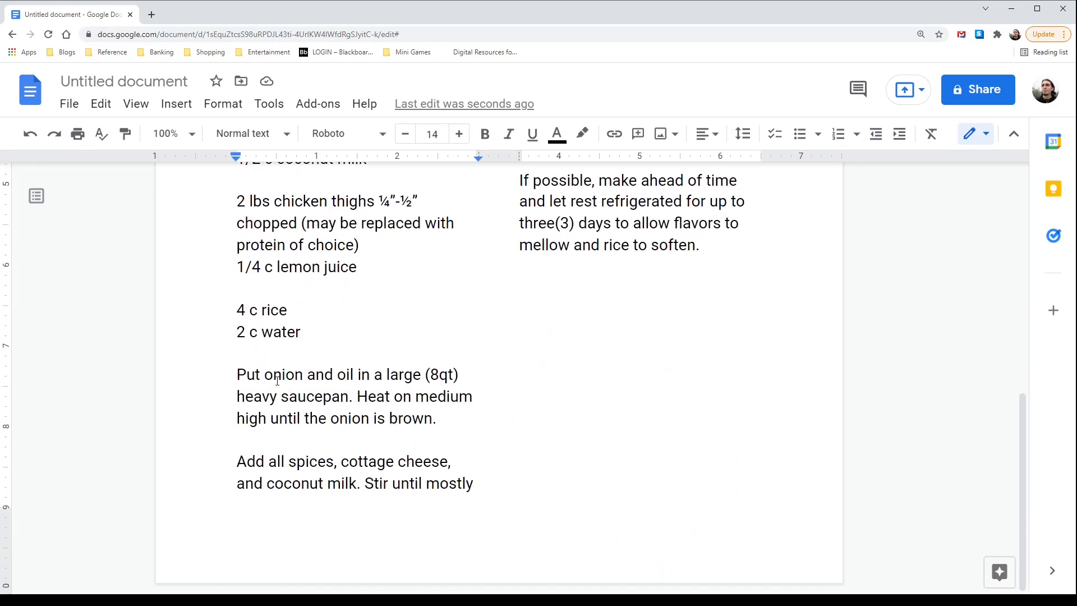
scroll(275, 402, "up", 7)
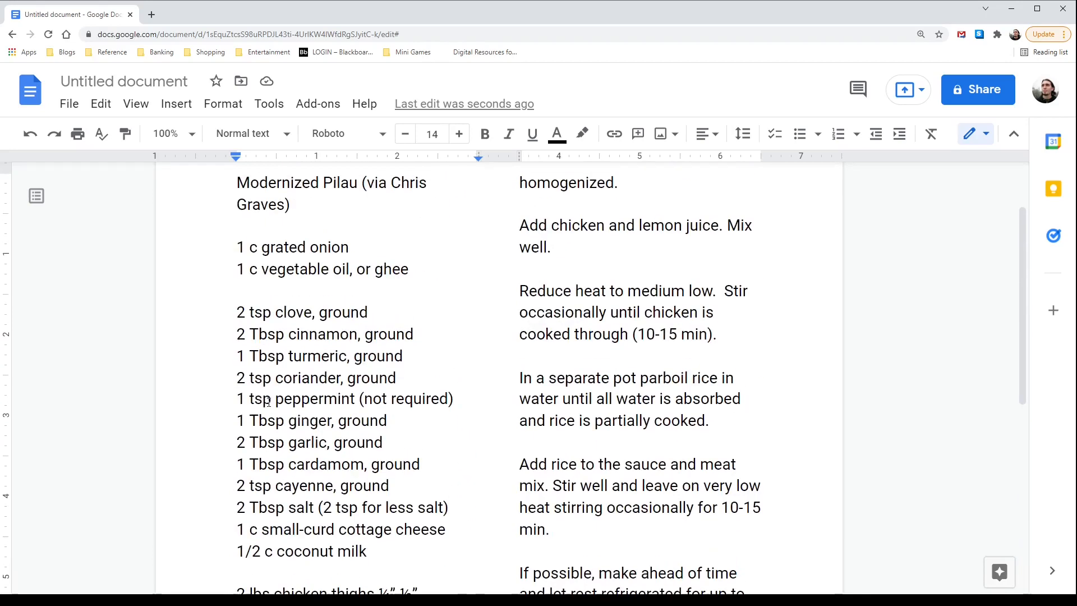
left_click(244, 235)
type("Step1")
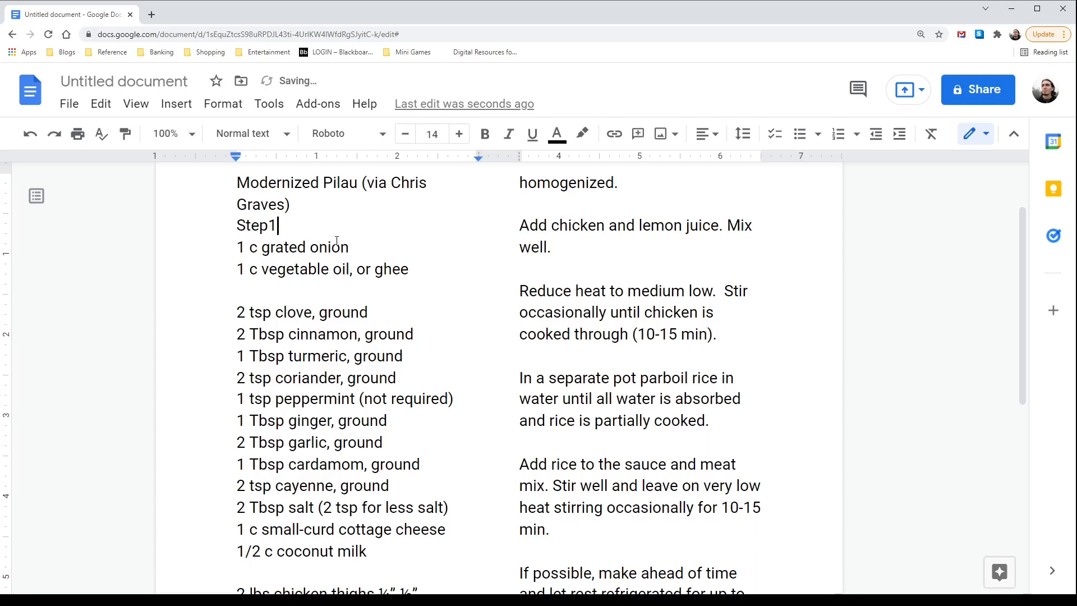
key("BackSpace")
key("BackSpace")
key("BackSpace")
key("BackSpace")
key("BackSpace")
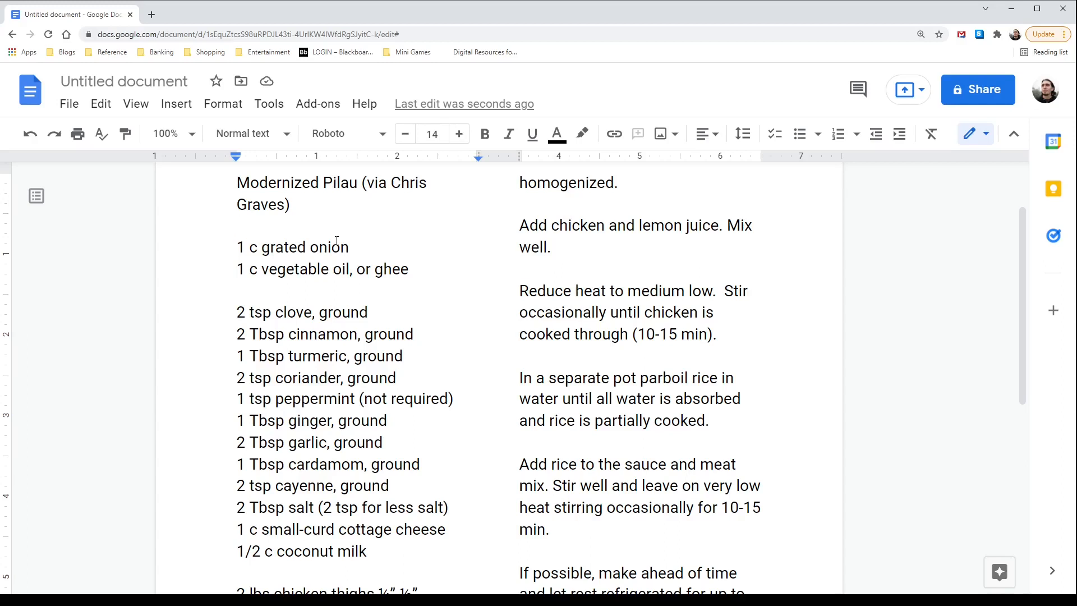
Step: Number the four ingredient groups 1 to 4, placing each number on the blank line above its group
type("1")
left_click(241, 291)
type("2")
scroll(345, 298, "down", 1)
scroll(344, 298, "down", 2)
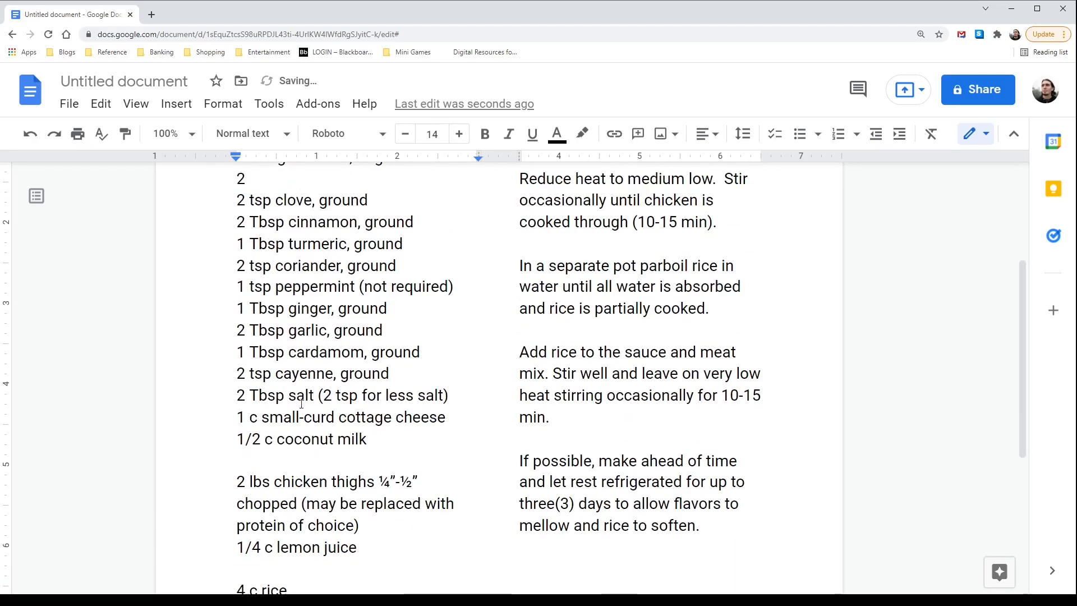
left_click(313, 456)
type("3")
scroll(313, 456, "down", 3)
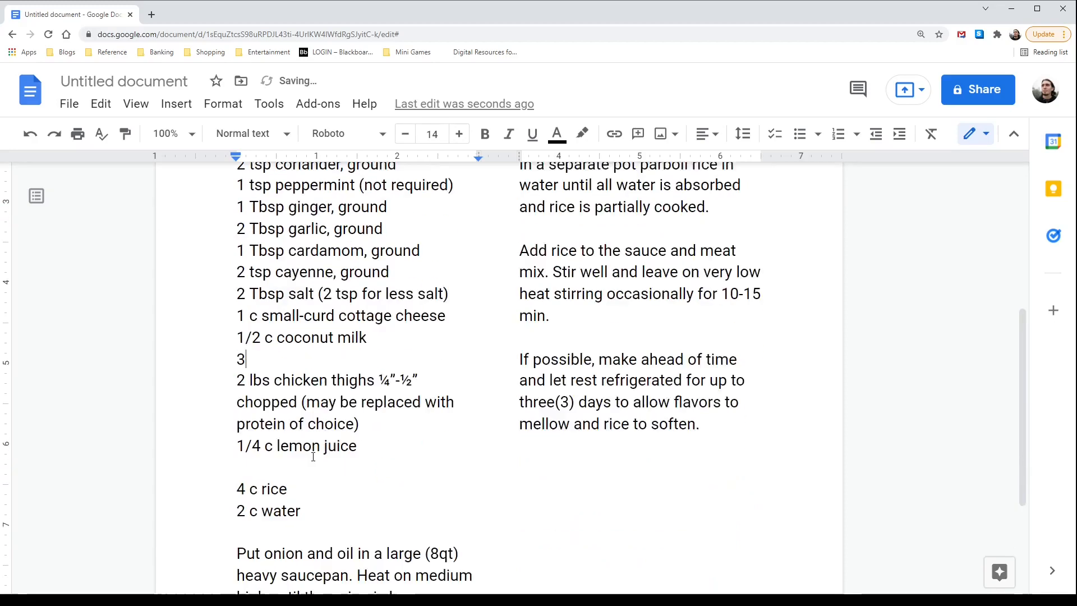
left_click(268, 403)
type("4")
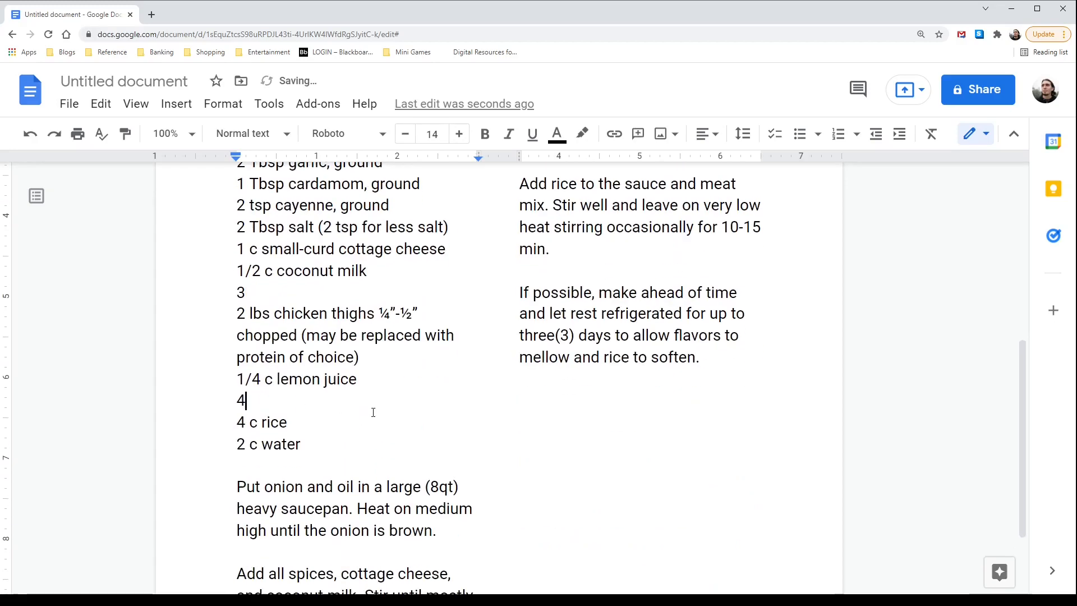
scroll(373, 413, "down", 1)
left_click(372, 408)
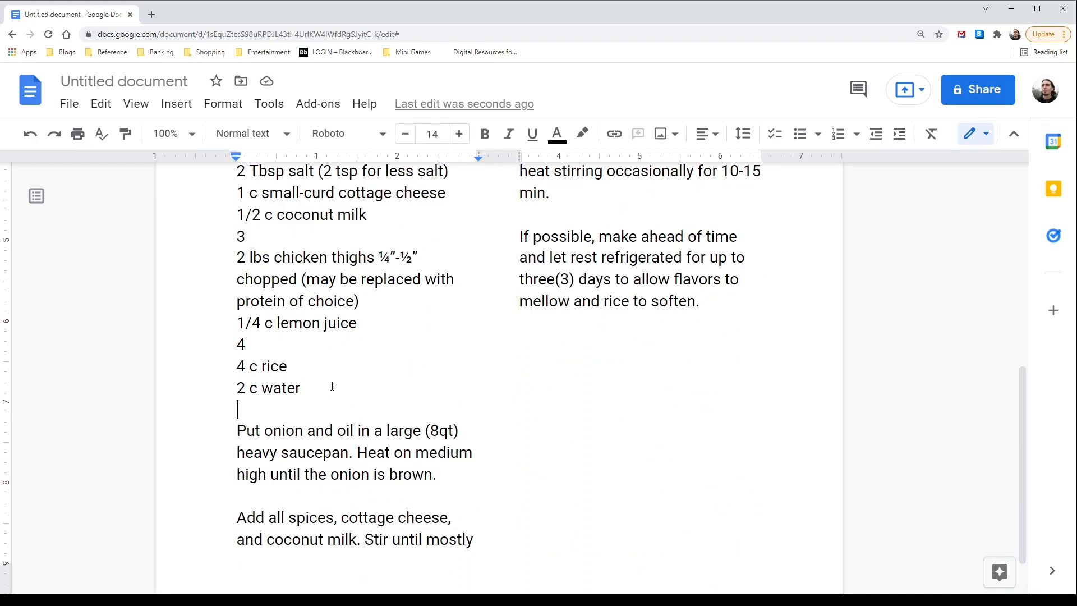
Step: Number the cooking instructions 1 to 4, placing each number on the blank line above its matching instruction across both columns
type("1")
left_click(260, 494)
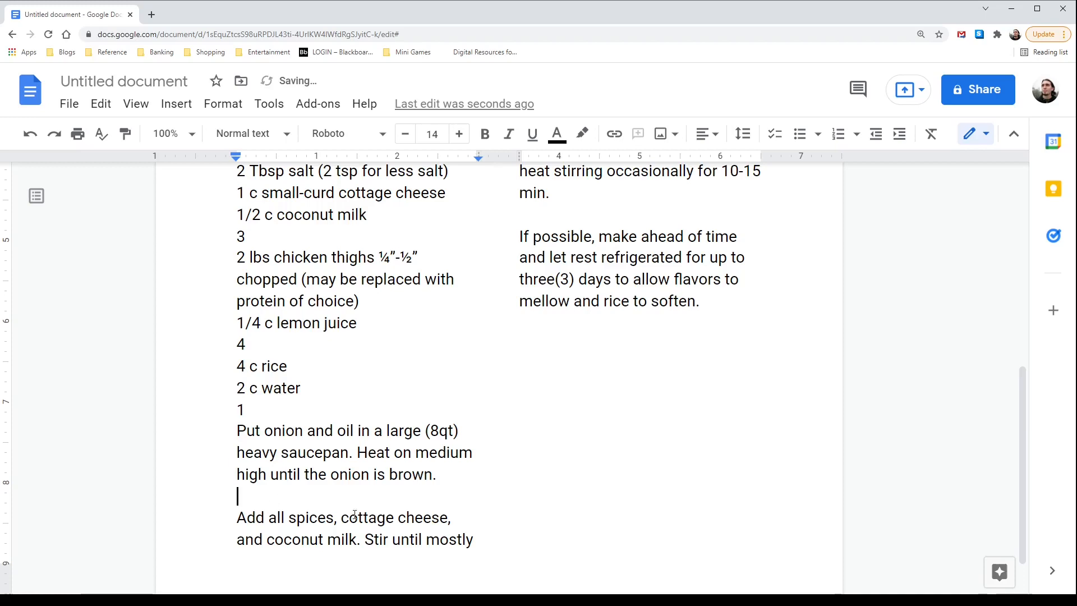
type("2")
scroll(416, 459, "up", 7)
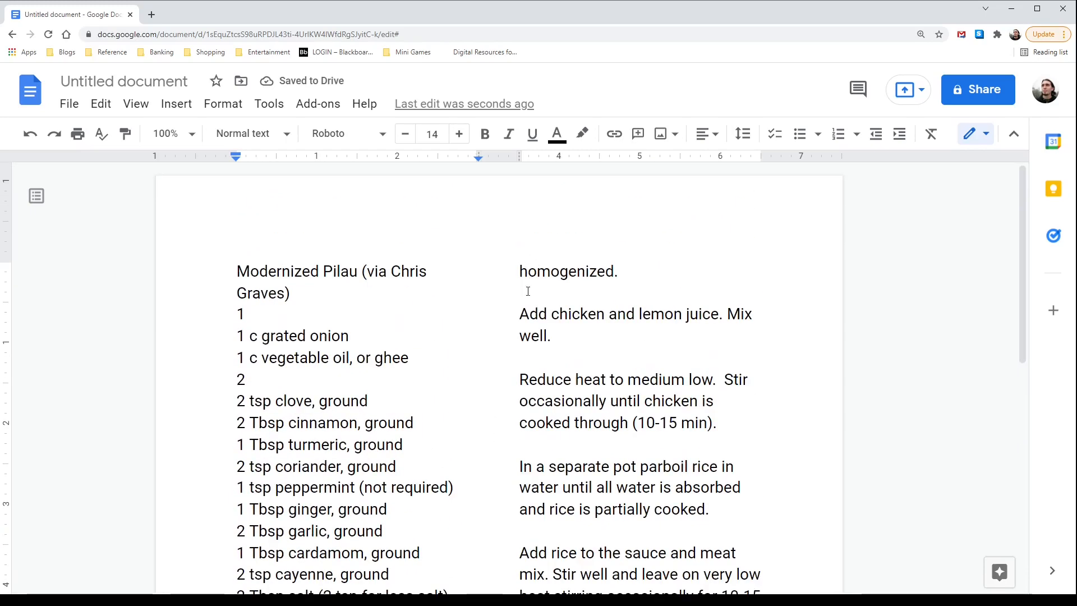
left_click(524, 295)
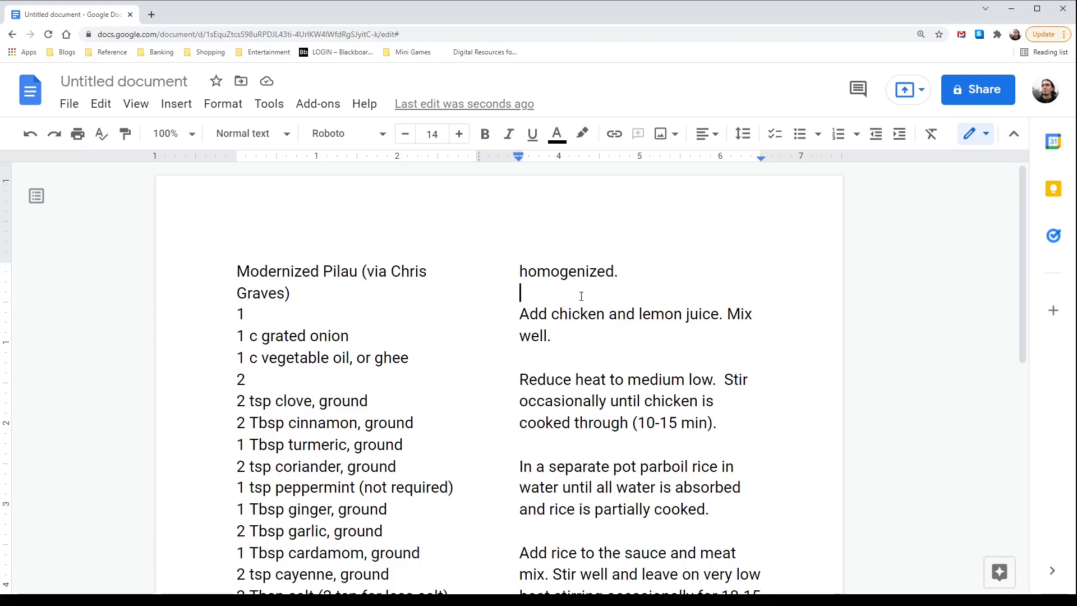
left_click(546, 296)
type("3")
scroll(545, 303, "down", 1)
left_click(544, 304)
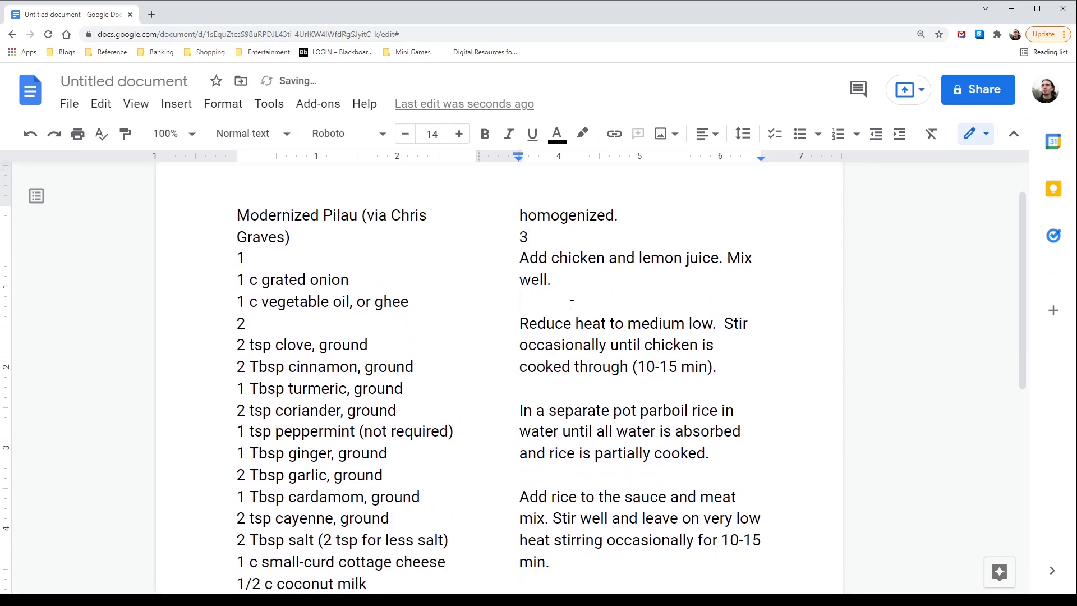
scroll(508, 380, "down", 1)
left_click(525, 331)
type("4")
Step: Delete the numbers above the cooking instructions and the number above the rice and water ingredient group, keeping the blank lines
scroll(579, 342, "down", 7)
scroll(582, 339, "up", 8)
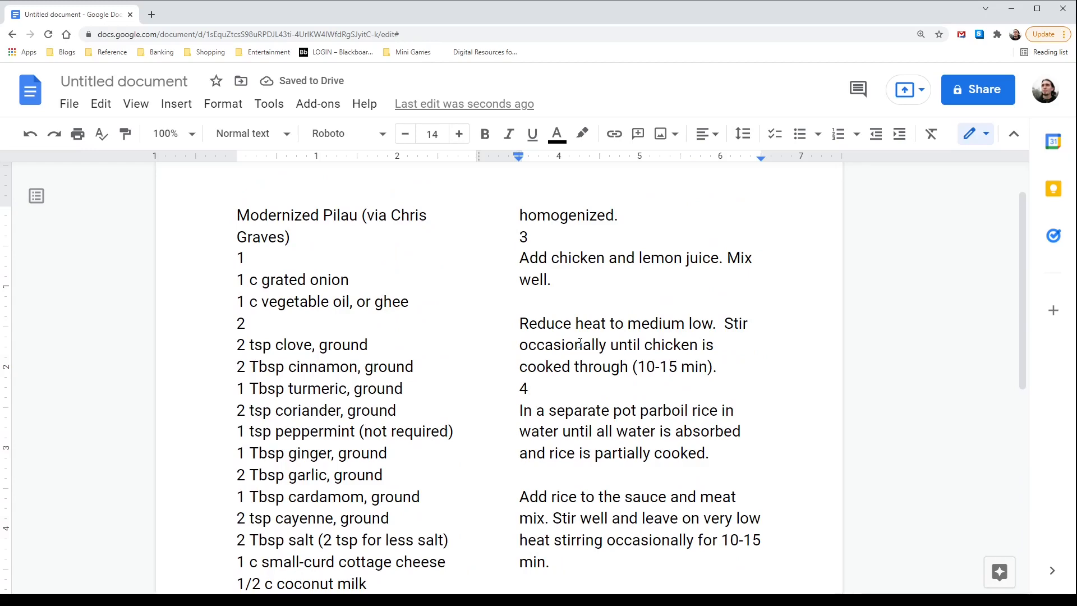
scroll(574, 231, "down", 1)
scroll(574, 232, "down", 4)
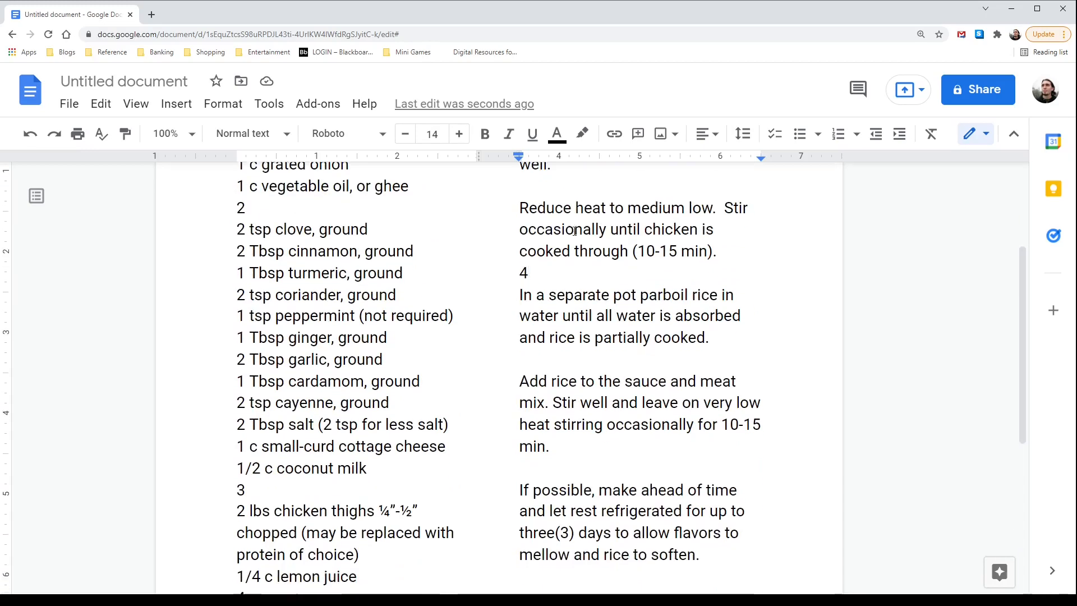
scroll(575, 231, "up", 4)
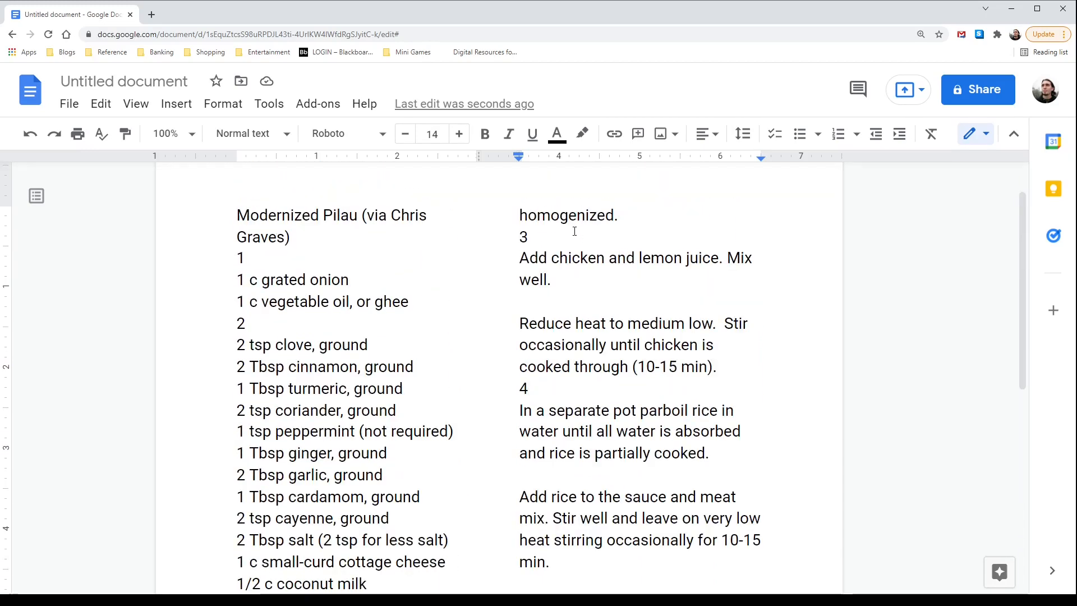
key("BackSpace")
key("Up")
key("Up")
key("Up")
key("Up")
key("Up")
key("Up")
key("Up")
key("Delete")
key("Up")
key("Up")
key("Up")
key("Up")
key("Up")
key("Up")
key("Up")
key("Up")
key("Up")
key("Up")
key("Up")
key("Delete")
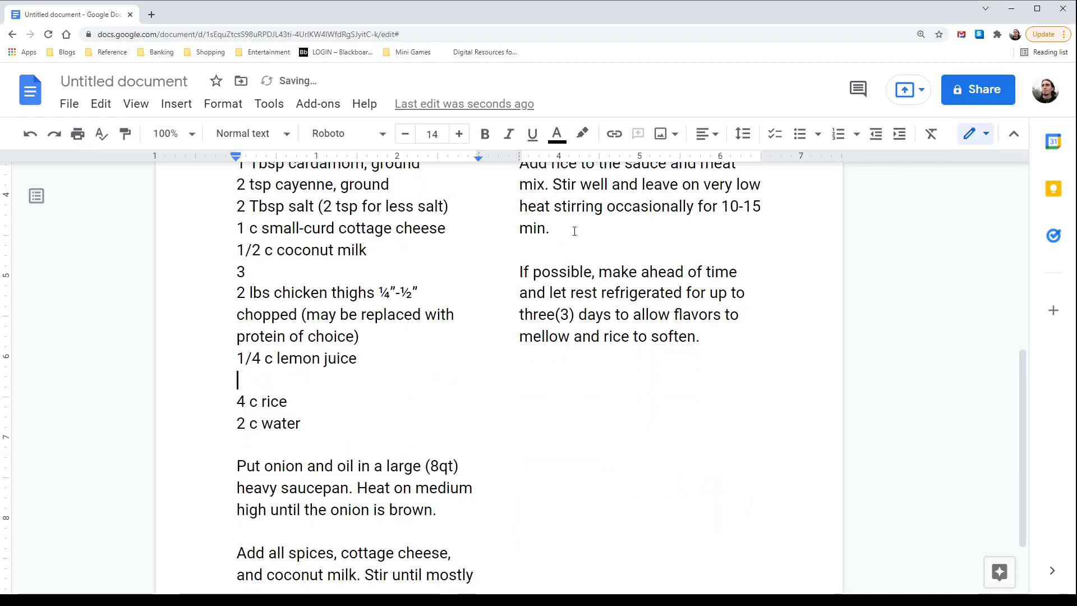
Step: Delete the numbers above the remaining three ingredient groups, leaving a blank line above each group
key("Up")
key("Up")
key("Up")
key("Up")
key("Up")
key("Delete")
key("ctrl+z")
key("ctrl+z")
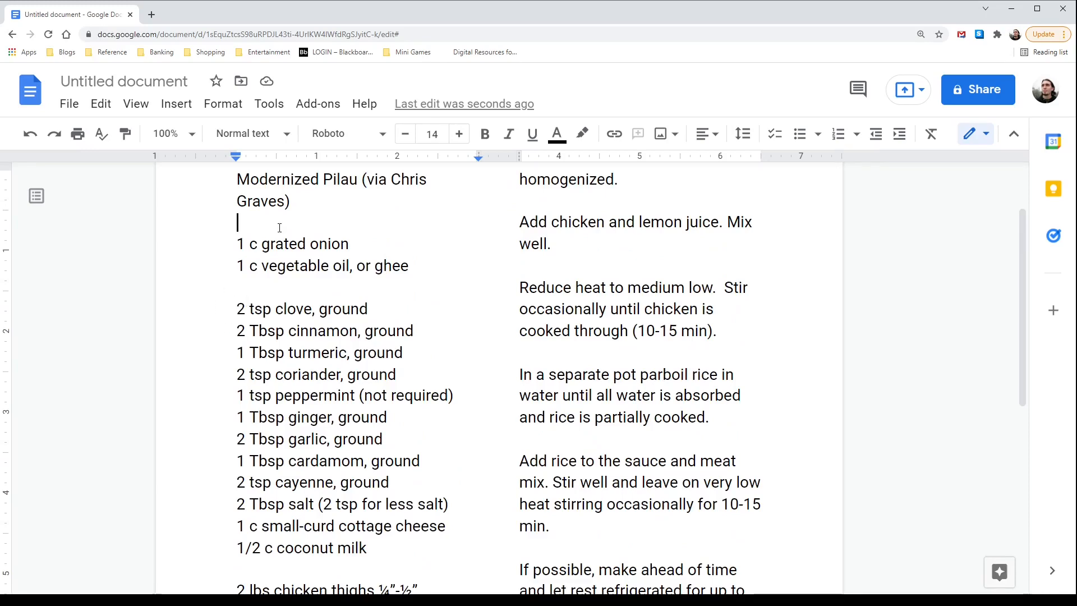
Step: Review the unnumbered ingredient groups and instructions across both columns, checking the spacing and overall layout
scroll(279, 227, "down", 4)
scroll(354, 310, "down", 1)
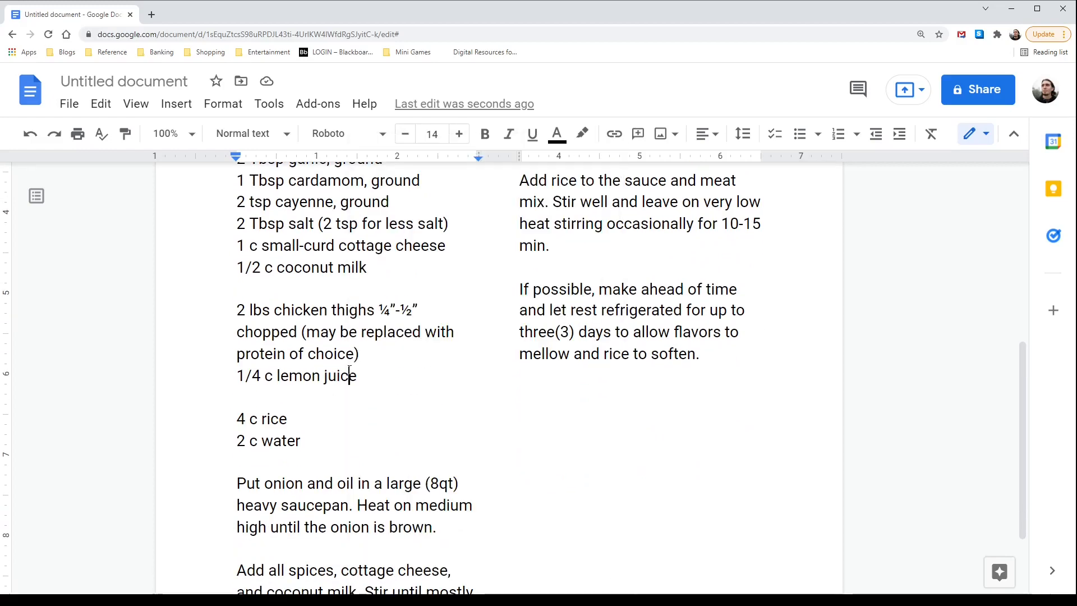
scroll(436, 386, "up", 7)
scroll(436, 385, "down", 4)
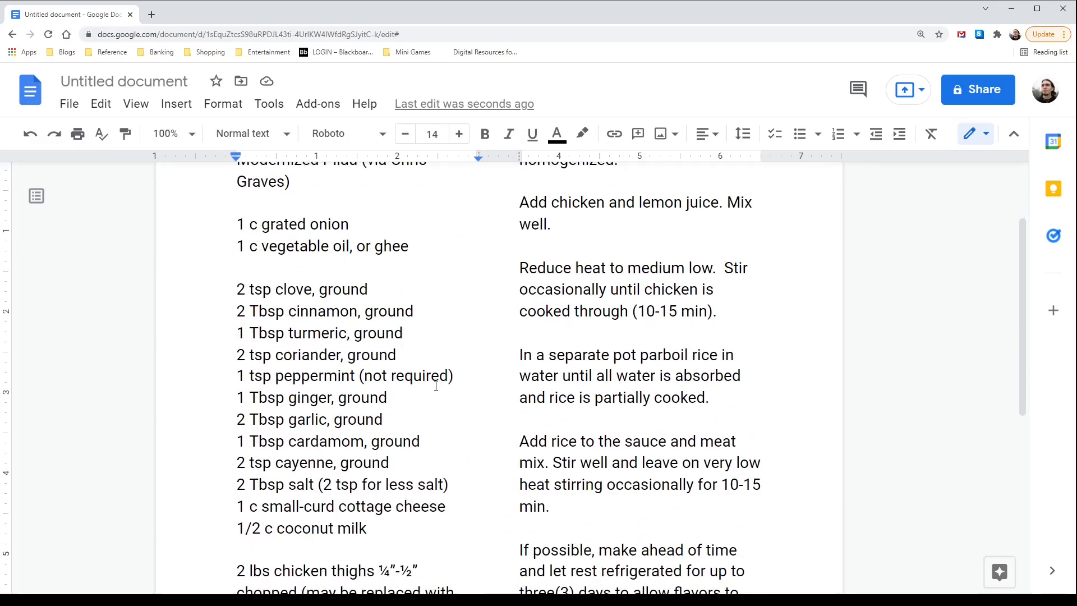
scroll(436, 386, "down", 1)
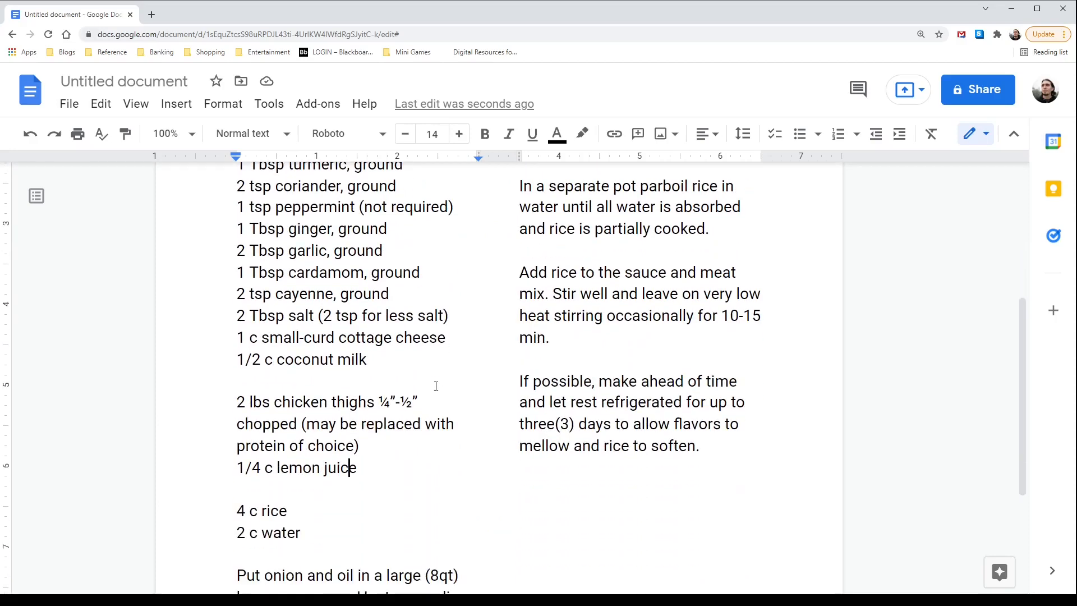
scroll(435, 386, "up", 5)
scroll(435, 386, "down", 4)
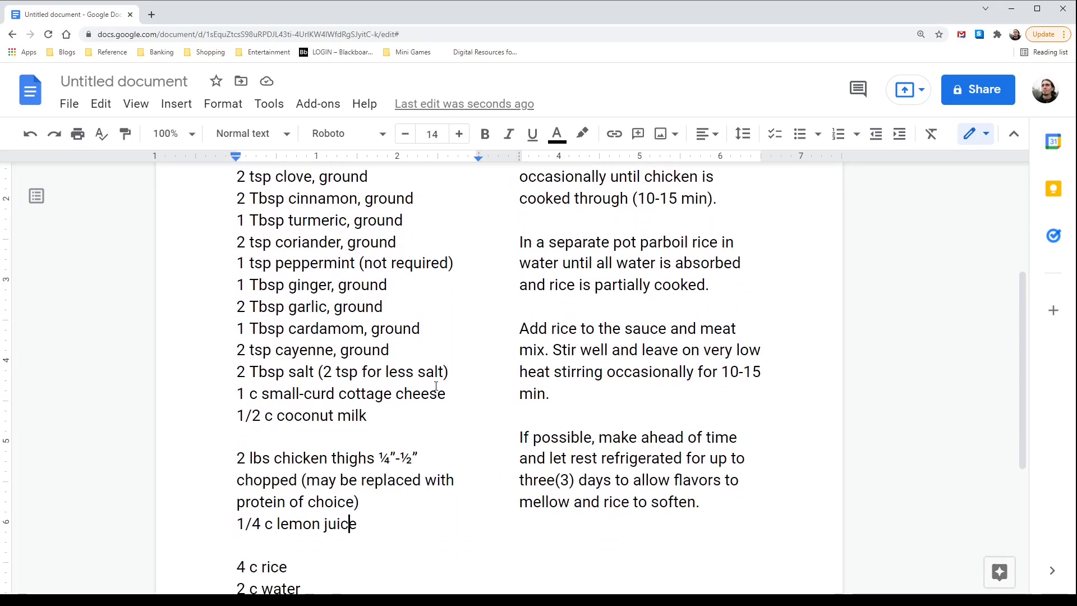
scroll(436, 386, "up", 4)
scroll(436, 386, "down", 1)
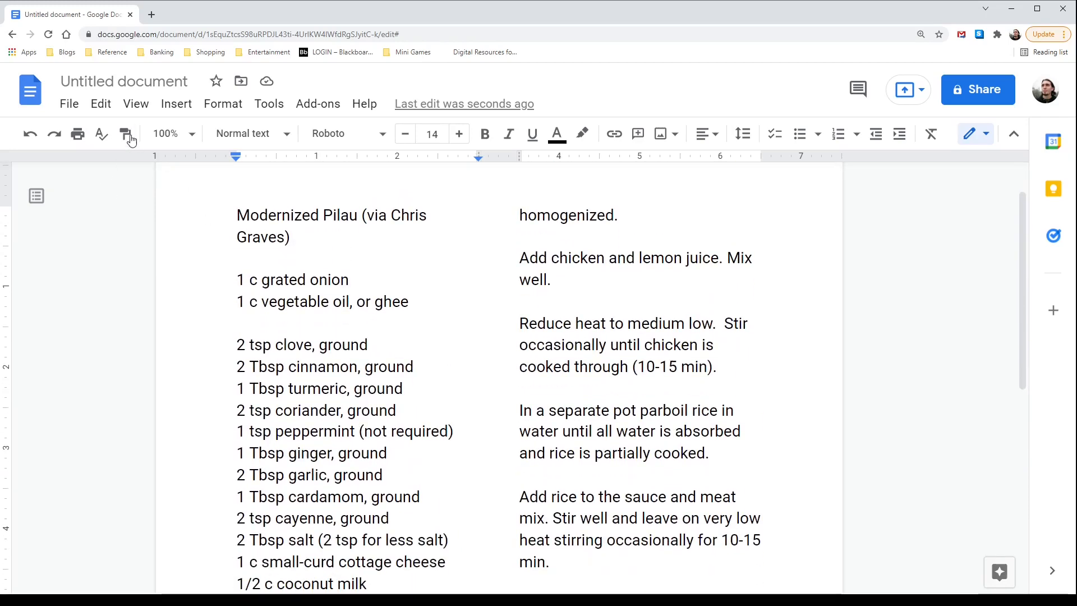
Step: Reduce the document zoom to 50% to view the whole recipe page
left_click(170, 135)
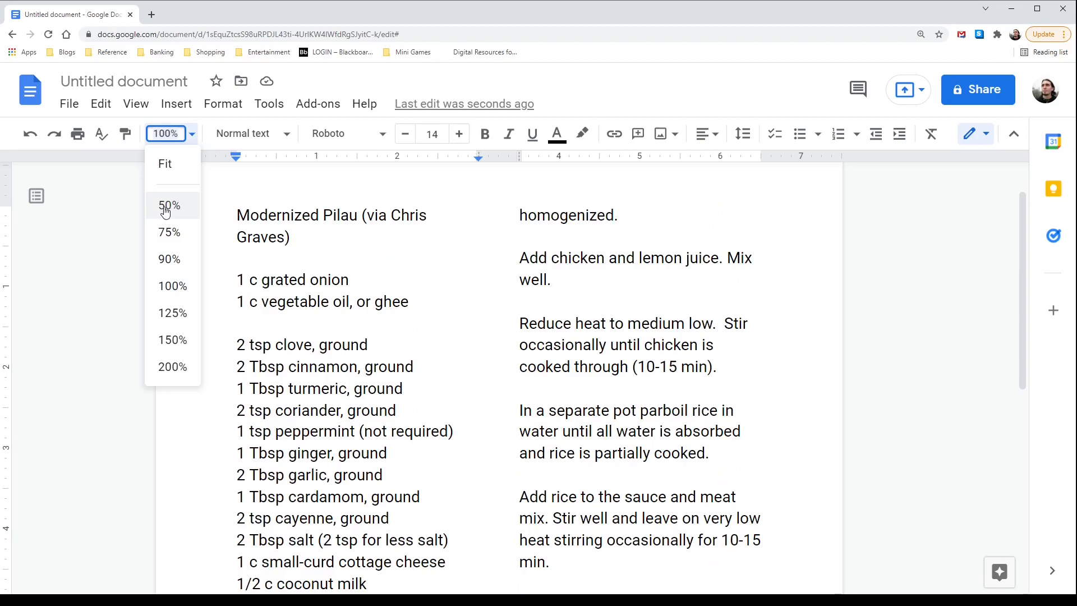
left_click(163, 164)
left_click(164, 133)
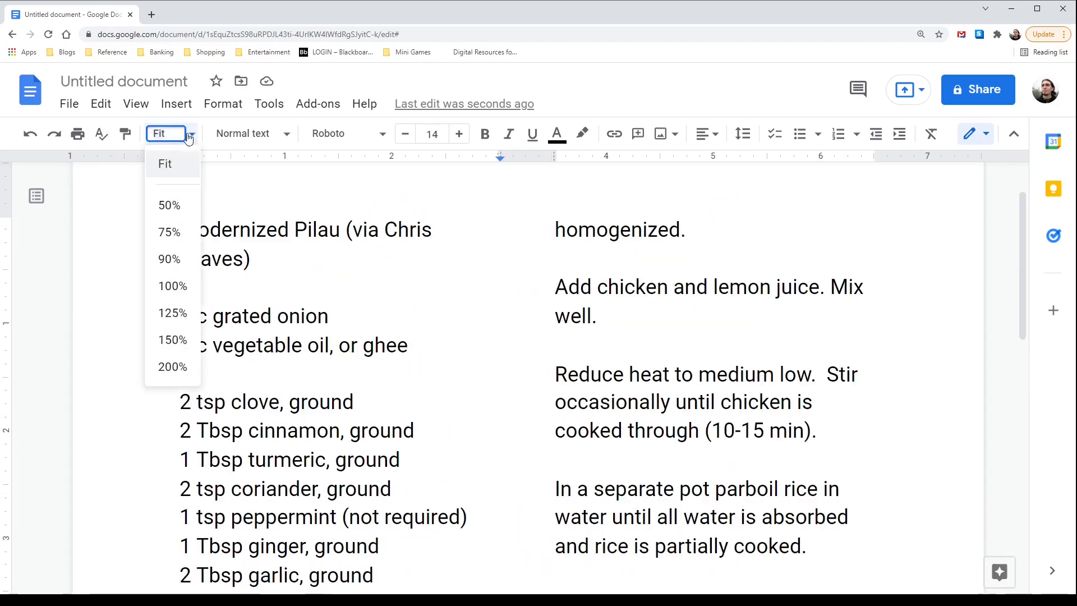
left_click(167, 231)
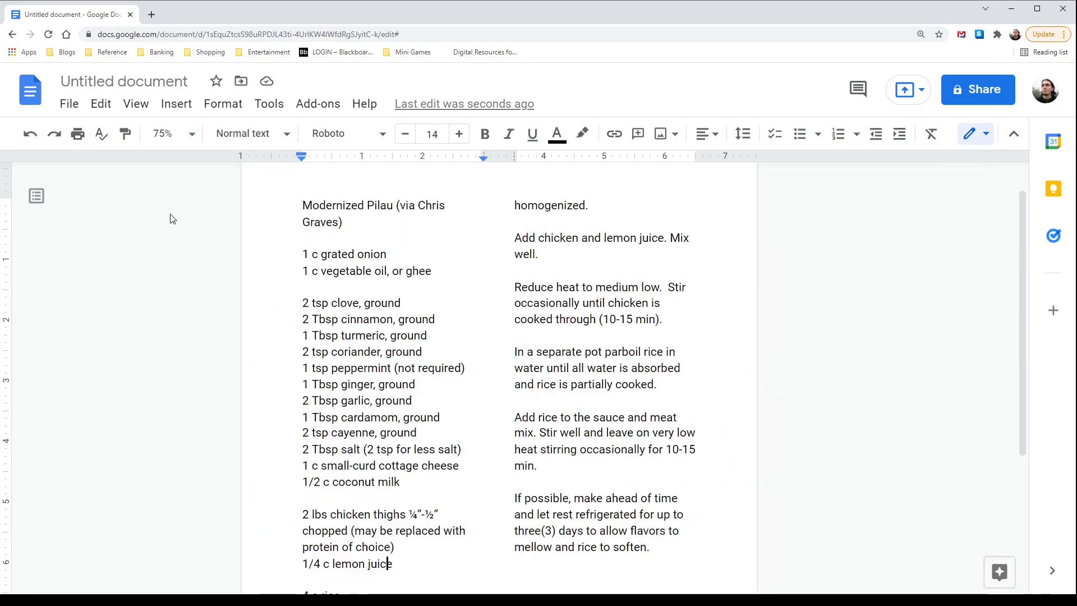
left_click(193, 137)
left_click(169, 205)
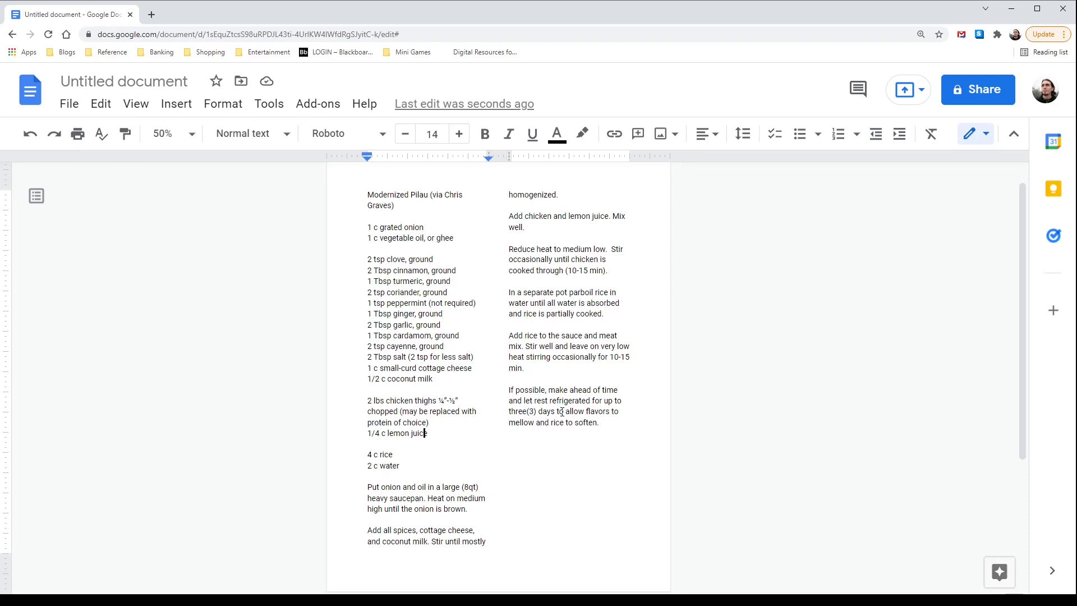
Step: Move the "If possible, make ahead of time" paragraph below the recipe title, with one blank line before and after it
left_click_drag(509, 391, 605, 426)
key("ctrl+c")
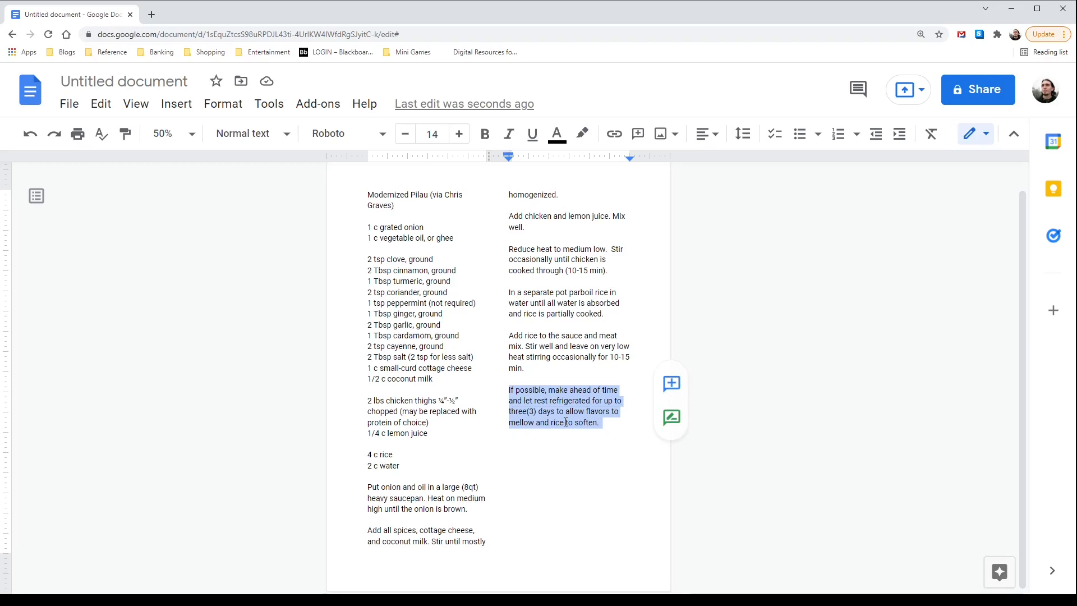
key("BackSpace")
left_click(430, 214)
key("Return")
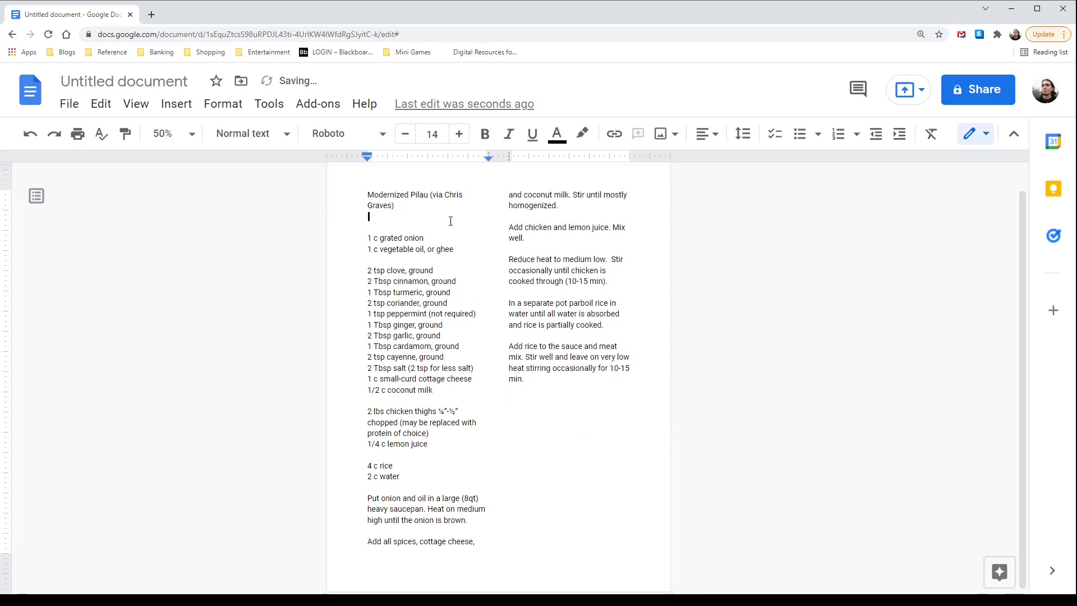
key("ctrl+v")
left_click(442, 206)
key("Return")
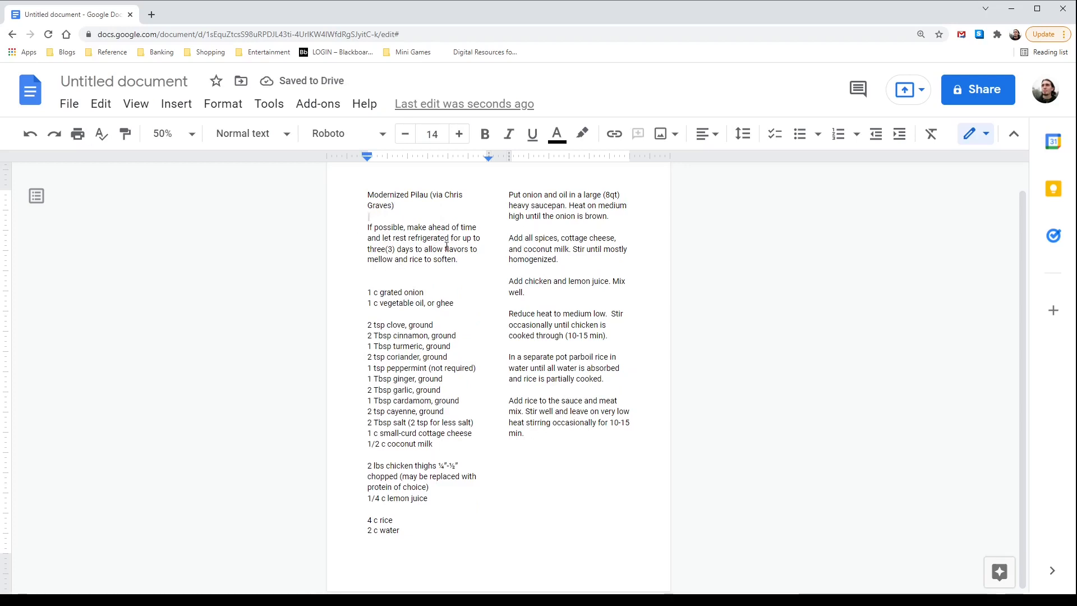
left_click(399, 283)
key("BackSpace")
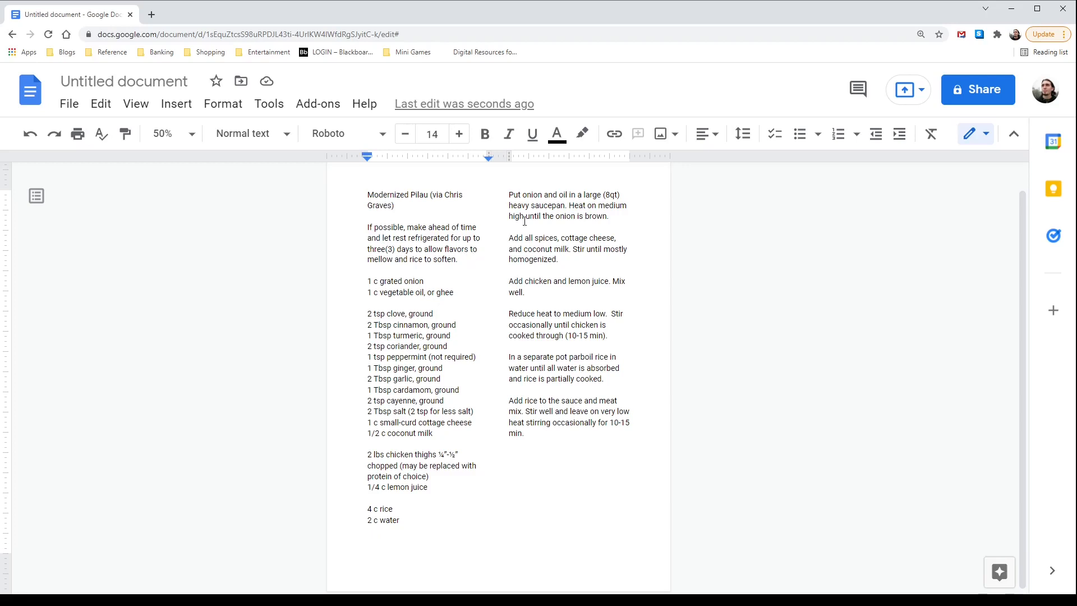
Step: Restore the document zoom to 100% and bring the recipe title into view
scroll(532, 202, "up", 1)
scroll(532, 201, "down", 1)
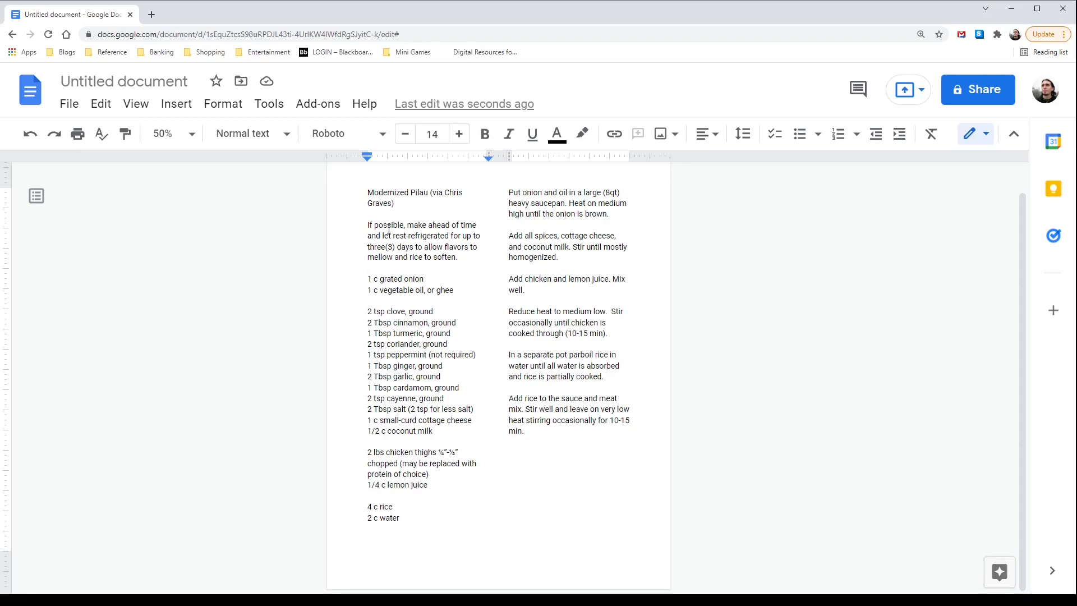
left_click(168, 134)
left_click(173, 284)
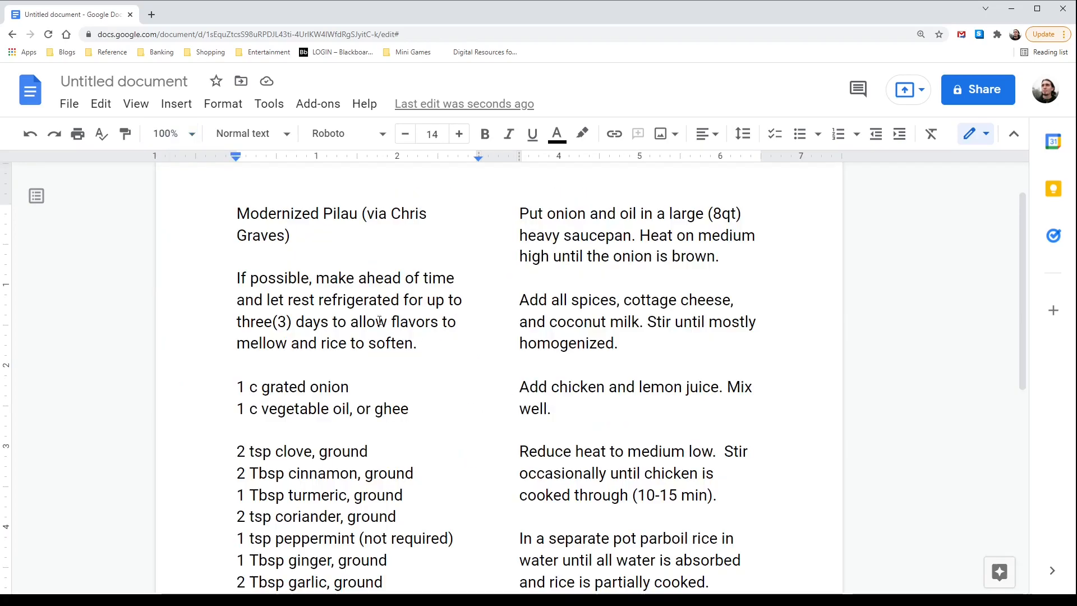
scroll(324, 302, "up", 1)
Step: Set the font size of the whole recipe title, including its attribution, to 24
left_click_drag(343, 294, 184, 264)
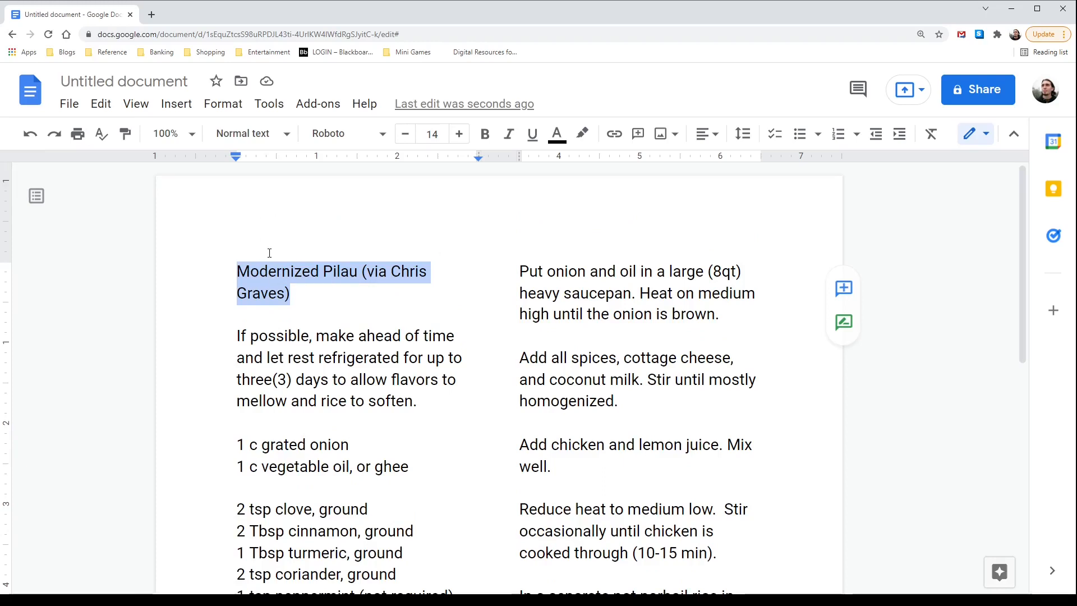
left_click(460, 136)
left_click(461, 136)
left_click(461, 136)
left_click(461, 135)
left_click(460, 136)
left_click(460, 136)
left_click(461, 136)
left_click(460, 136)
left_click(460, 136)
left_click(460, 136)
left_click(460, 136)
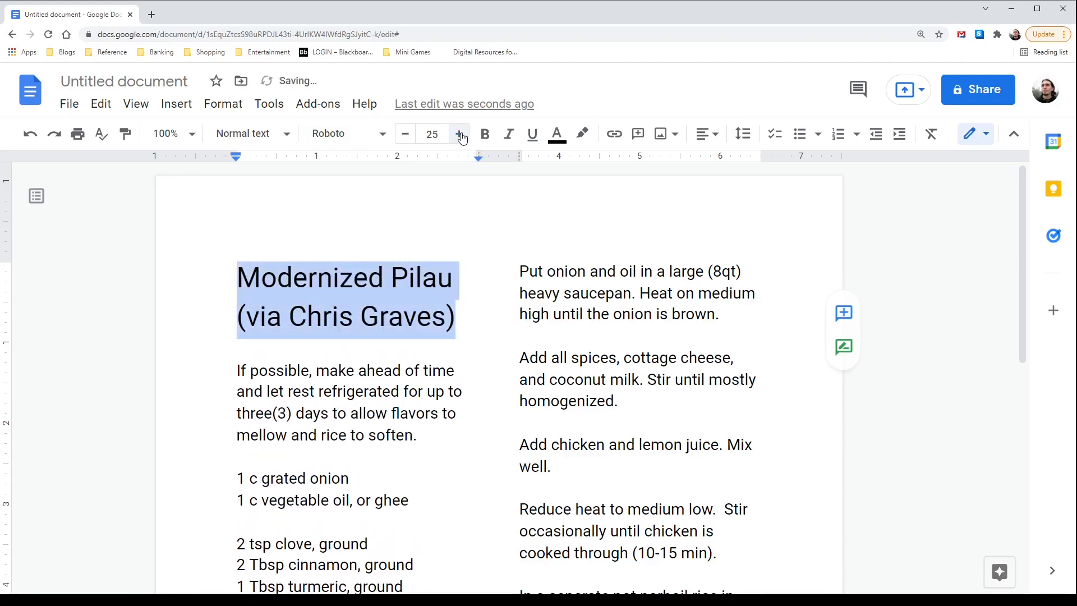
left_click(461, 136)
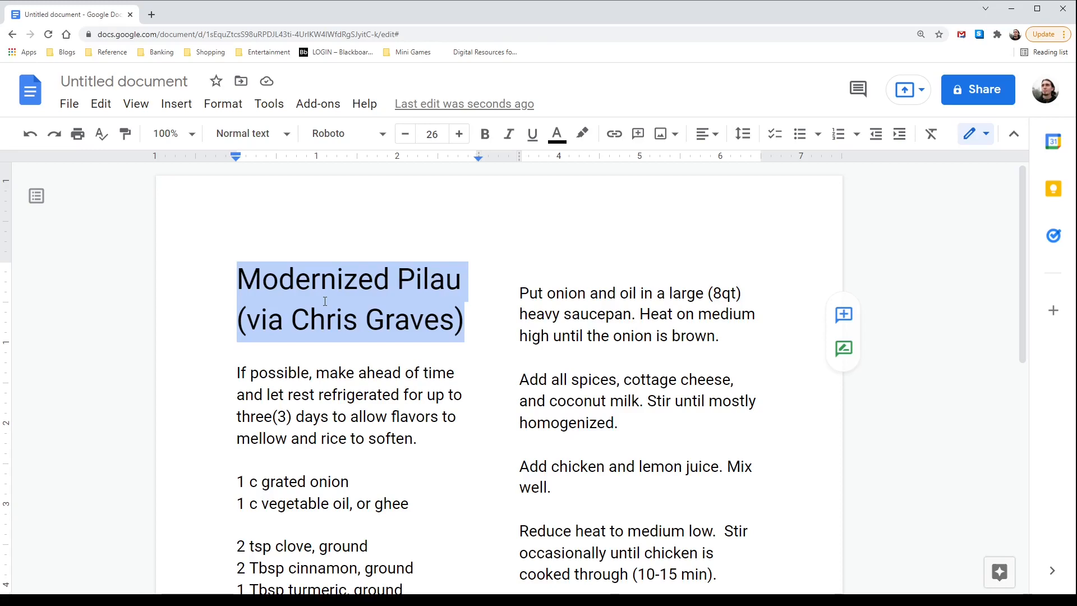
left_click(458, 133)
left_click(458, 133)
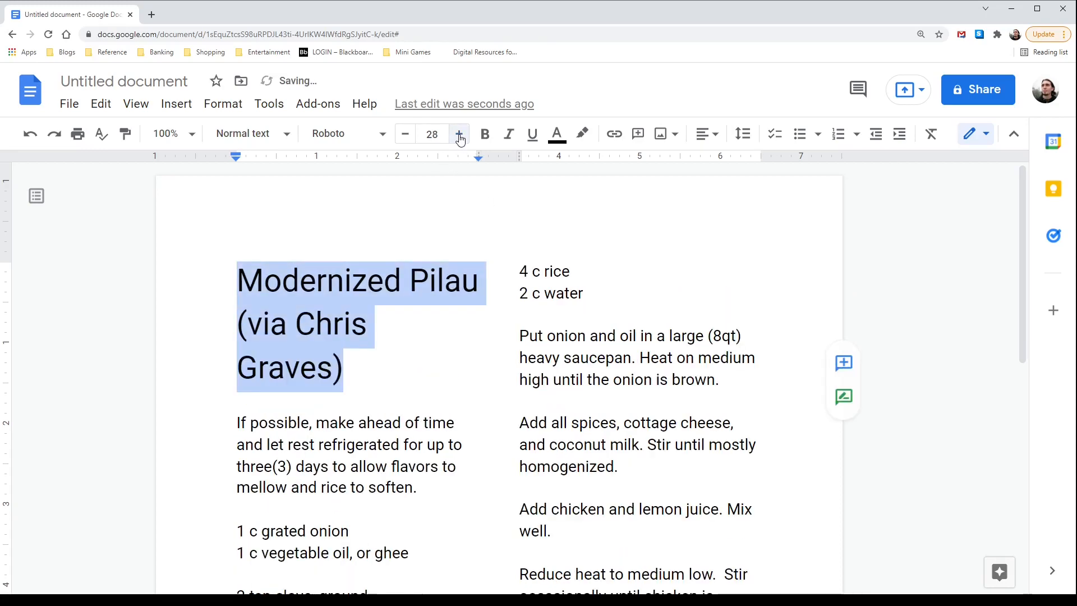
left_click(402, 140)
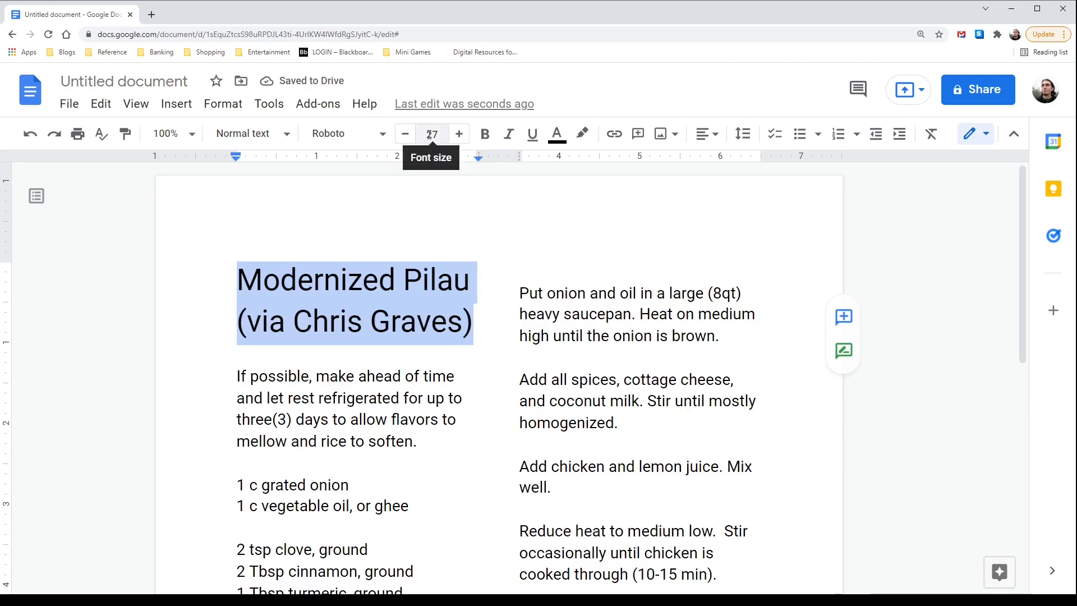
left_click(405, 134)
left_click(405, 133)
left_click(405, 134)
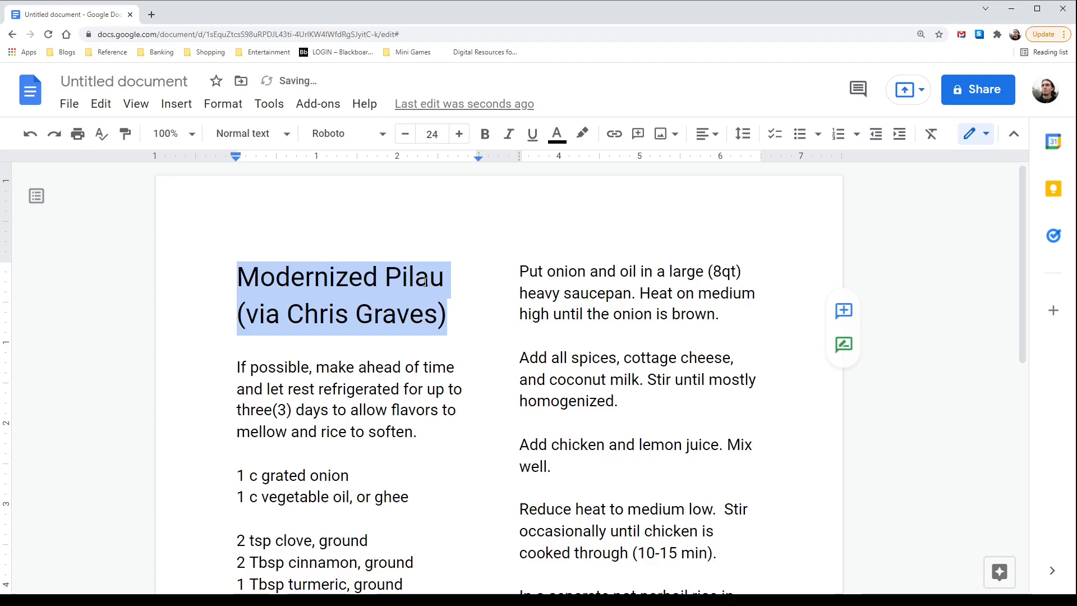
Step: Update the Title style to match the formatting of the selected recipe title
left_click(287, 138)
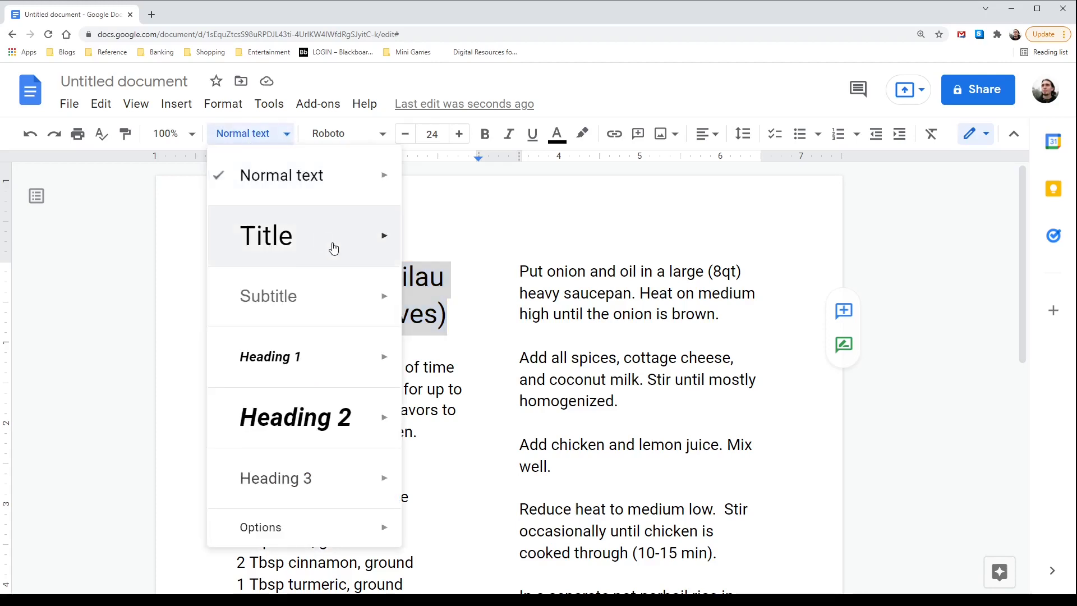
mouse_move(336, 243)
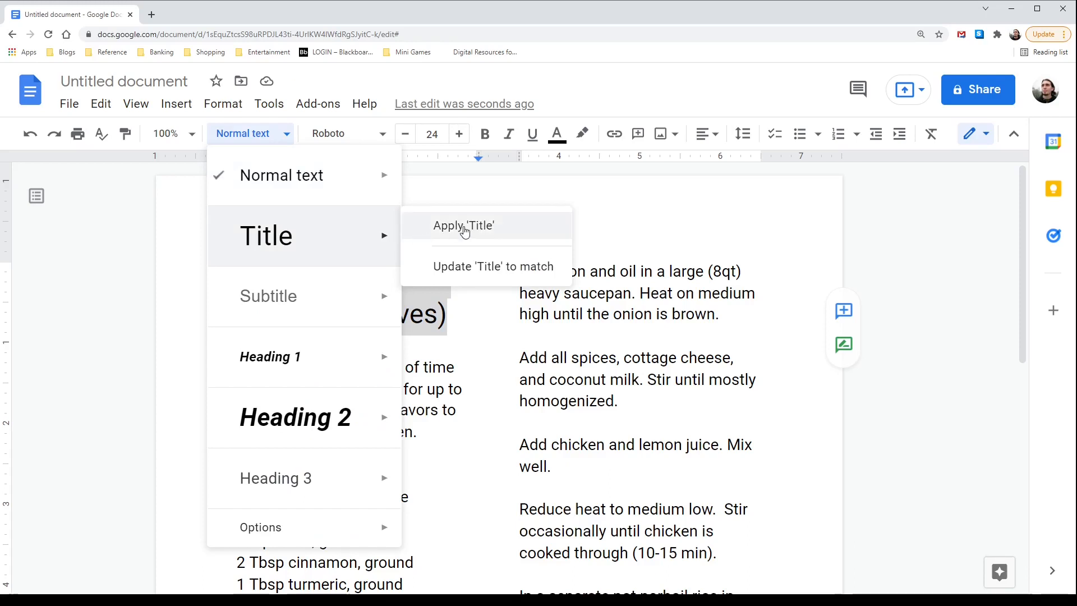
left_click(474, 279)
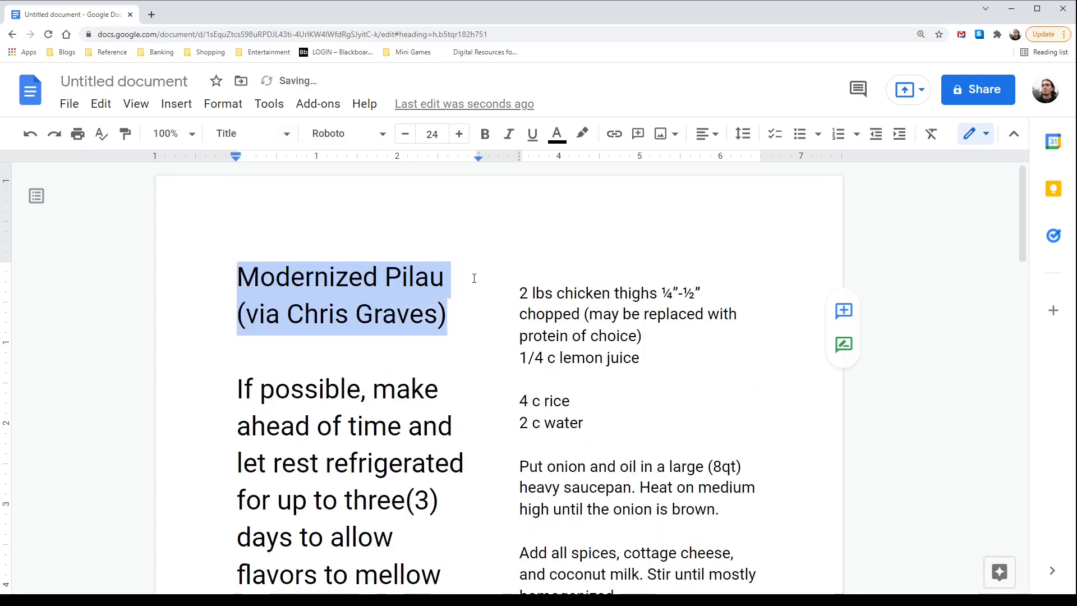
Step: Apply the Normal text style to the attribution line beneath the Modernized Pilau title
left_click(409, 276)
left_click_drag(448, 314, 238, 315)
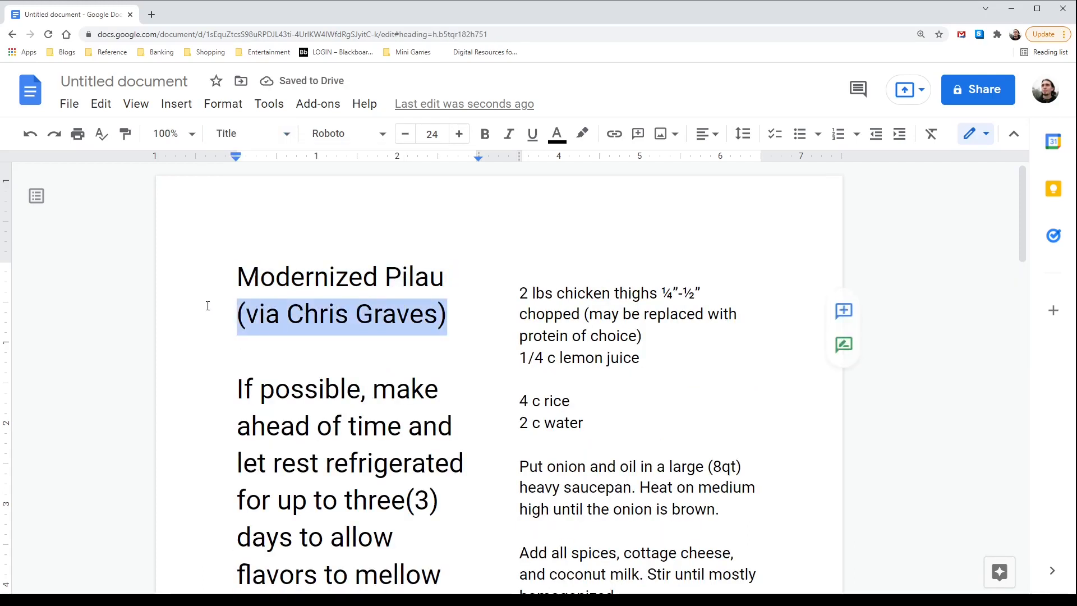
left_click(283, 134)
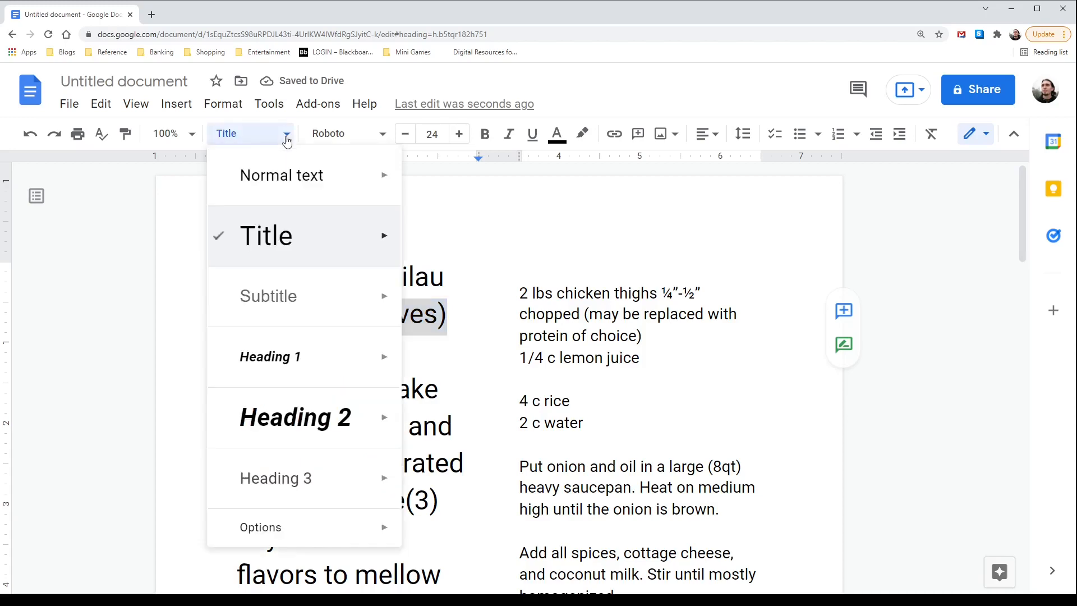
left_click(289, 173)
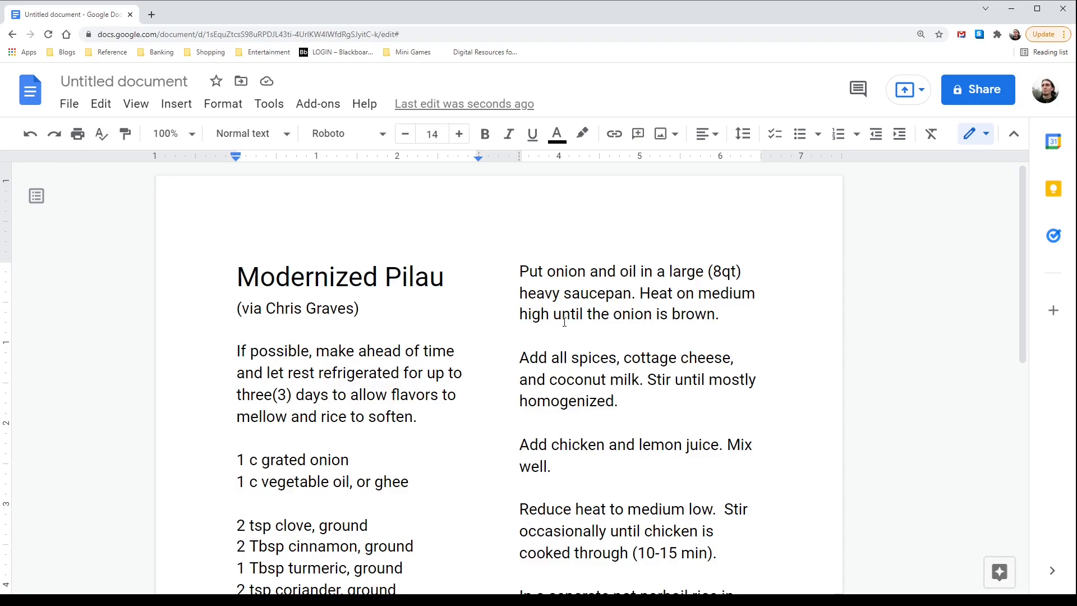
scroll(576, 353, "down", 5)
scroll(577, 351, "up", 5)
scroll(577, 351, "down", 1)
scroll(576, 351, "up", 1)
scroll(576, 350, "down", 2)
scroll(576, 351, "up", 2)
Step: Try bold formatting on the Modernized Pilau title line, and undo it
left_click(409, 277)
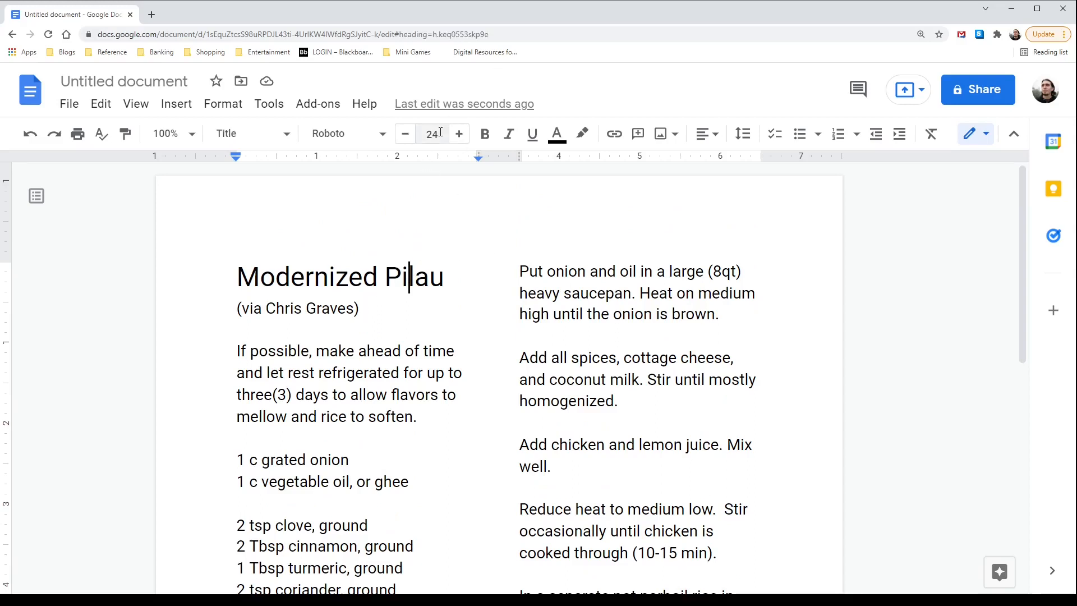
left_click_drag(441, 274, 290, 275)
left_click(335, 277)
left_click(485, 134)
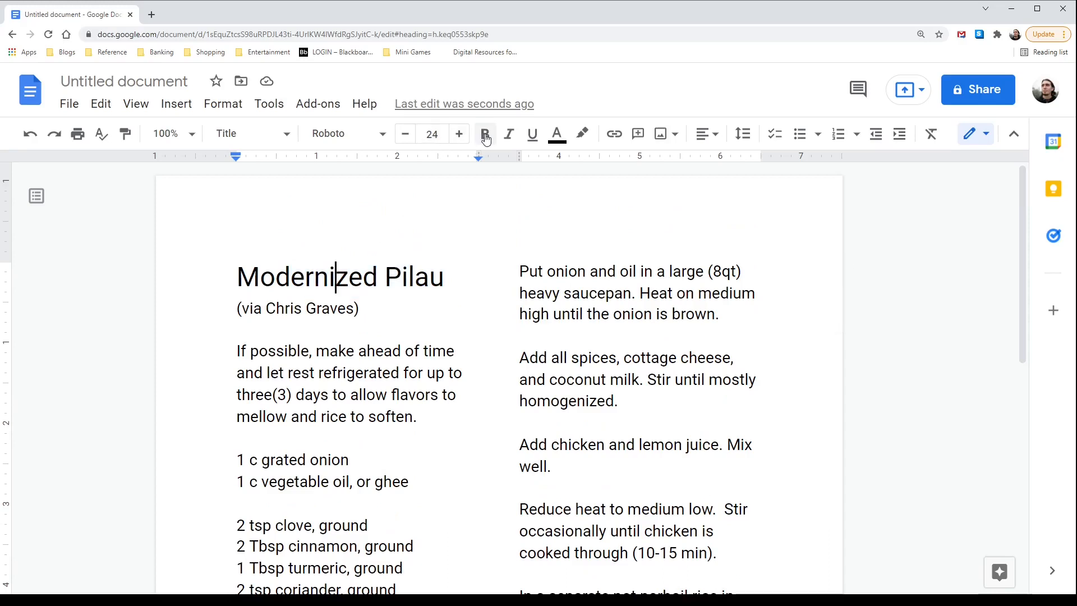
left_click(442, 277)
triple_click(436, 275)
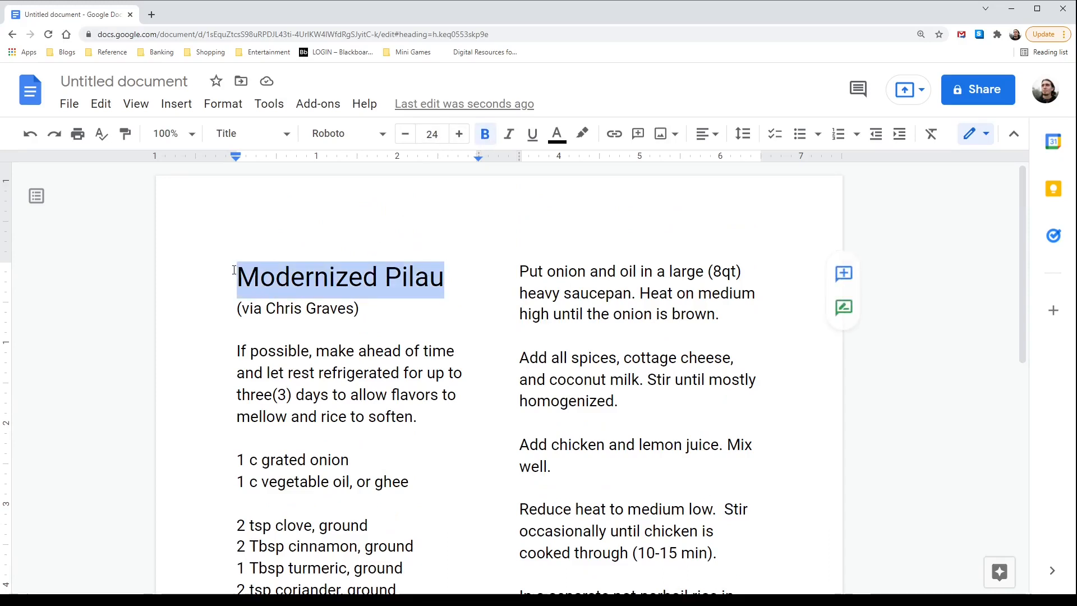
left_click(485, 135)
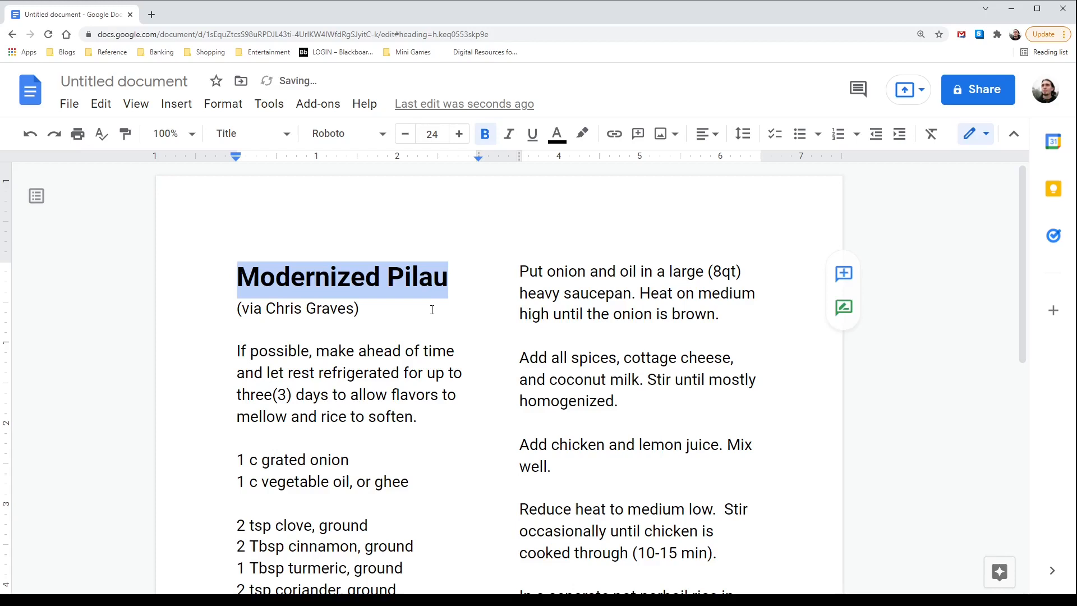
left_click(409, 325)
key("ctrl+z")
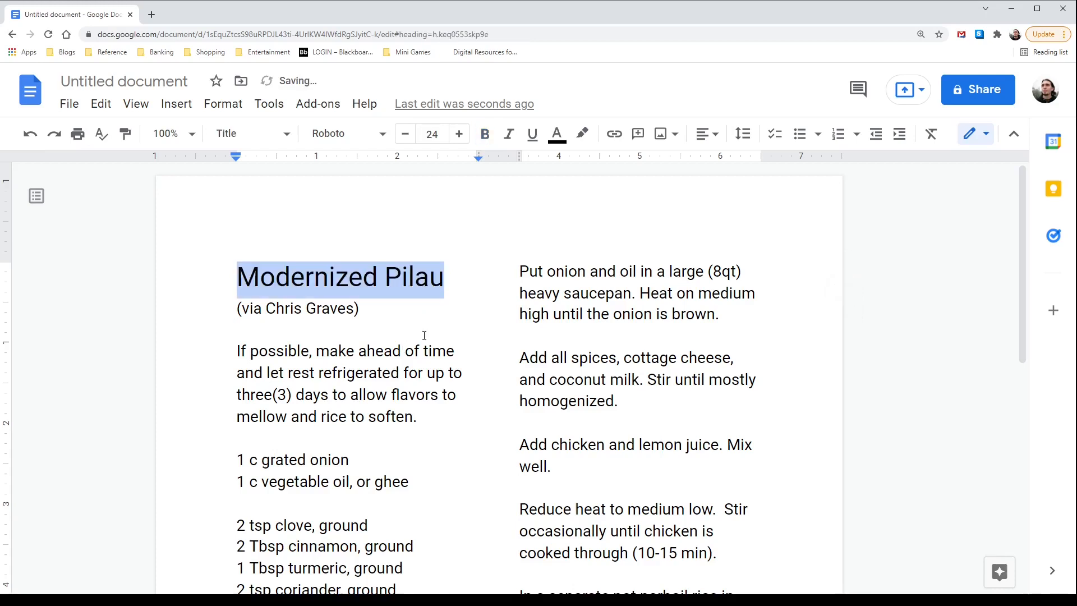
Step: Italicize the whole attribution line under the title, including its parentheses
left_click(355, 308)
scroll(411, 309, "down", 1)
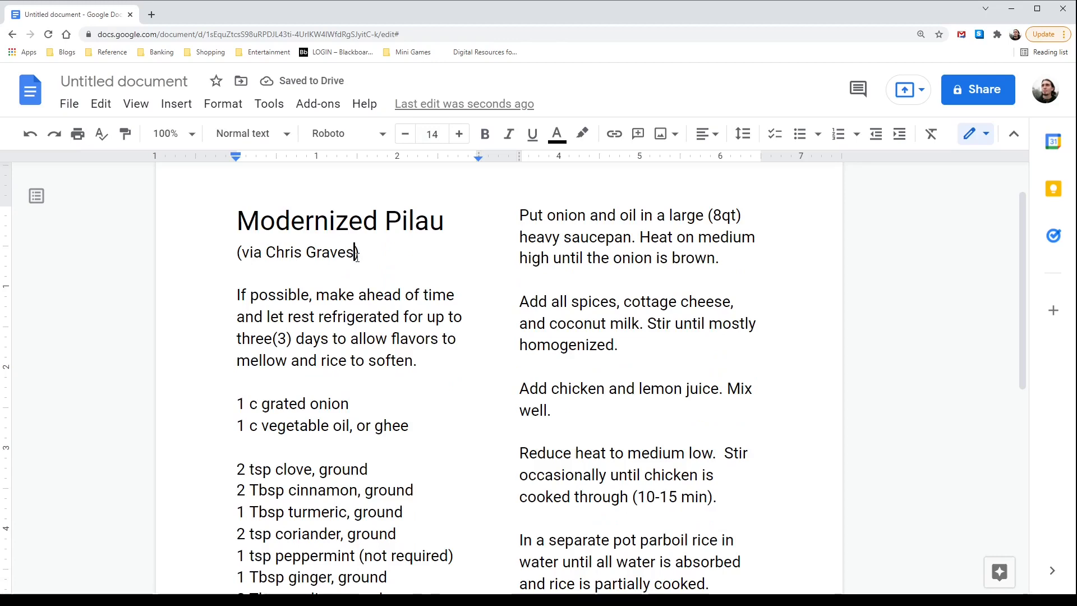
left_click_drag(354, 255, 246, 254)
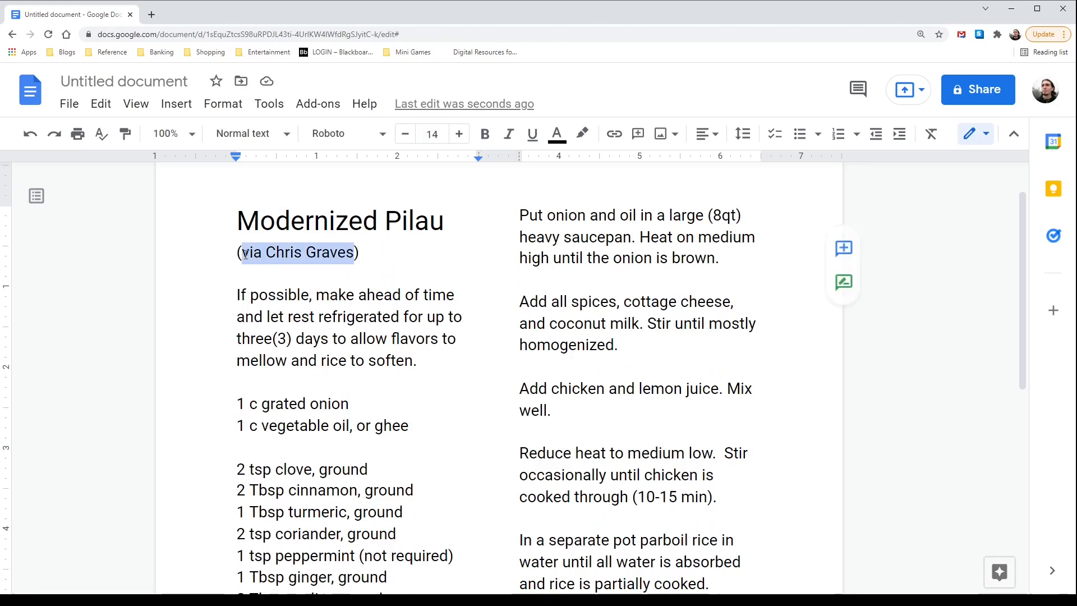
left_click_drag(246, 254, 286, 256)
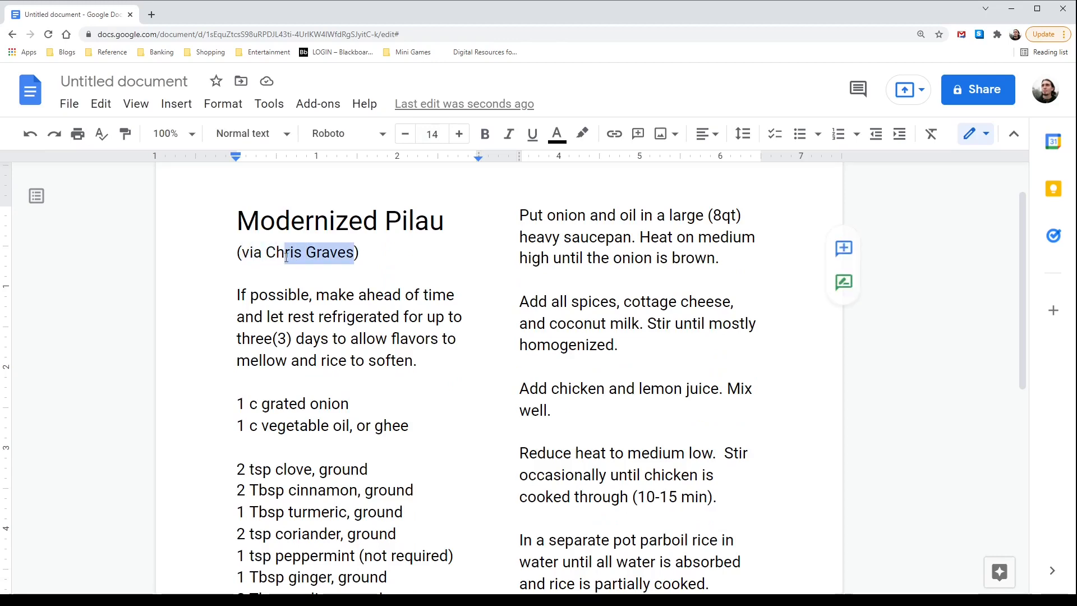
left_click_drag(356, 247, 232, 256)
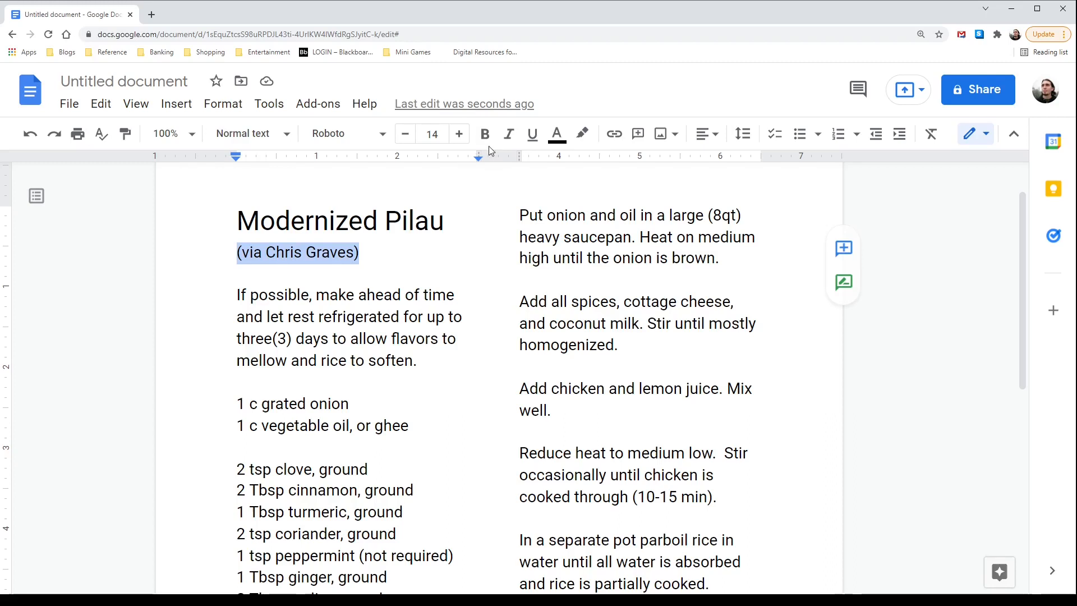
left_click(509, 134)
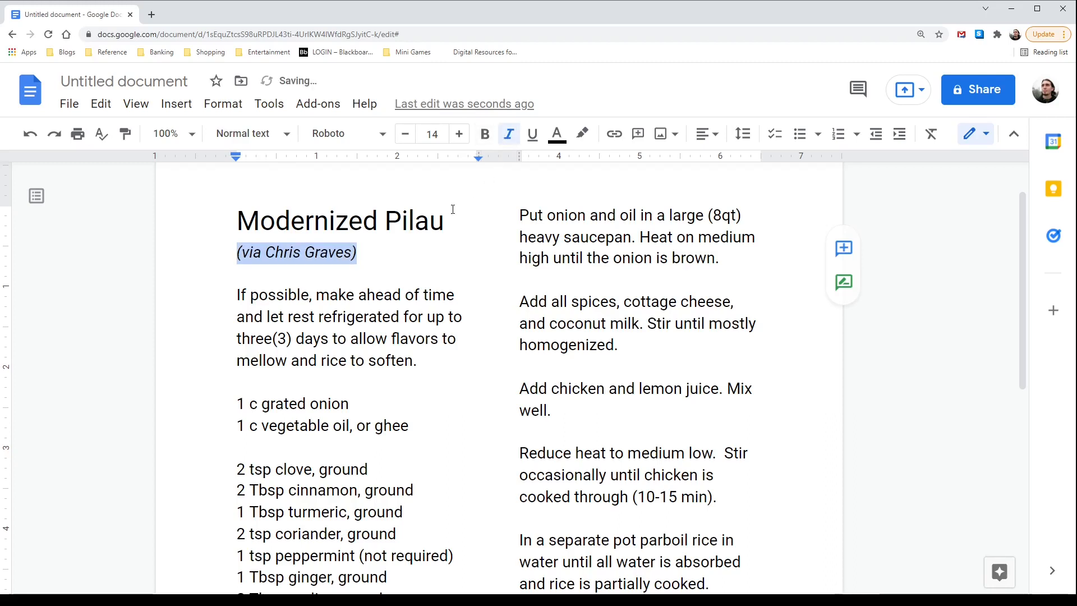
left_click(359, 294)
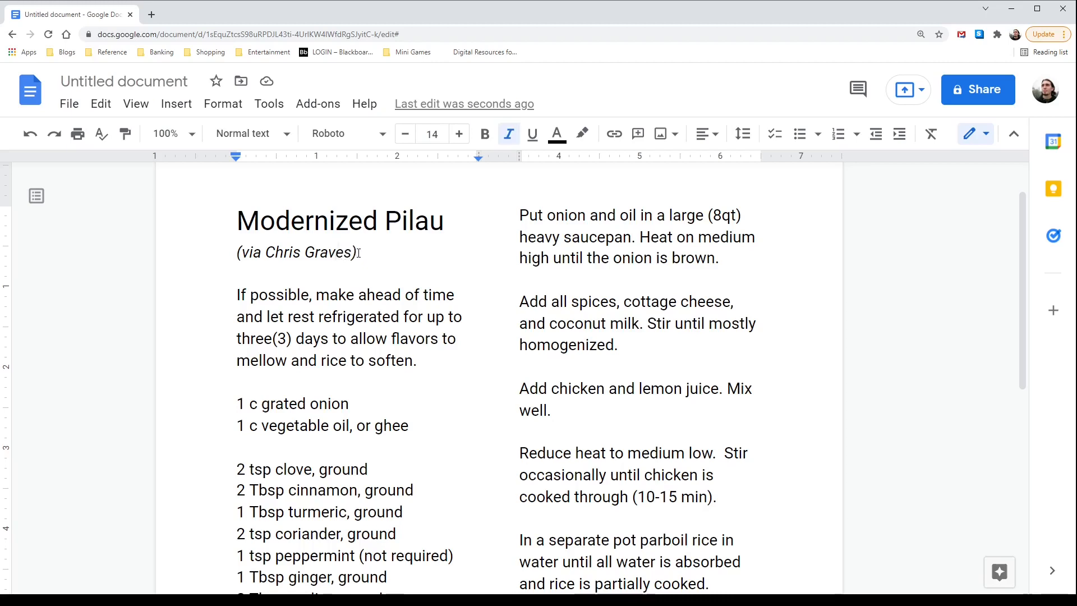
Step: Apply the Subtitle style to the attribution line under the title
left_click_drag(357, 253, 236, 254)
left_click(249, 132)
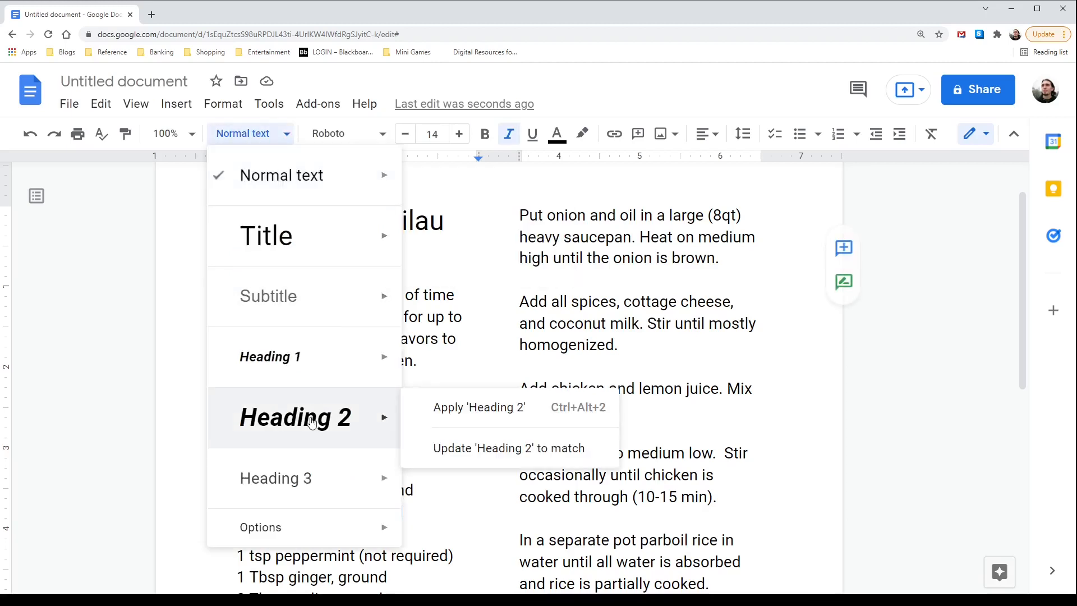
mouse_move(323, 530)
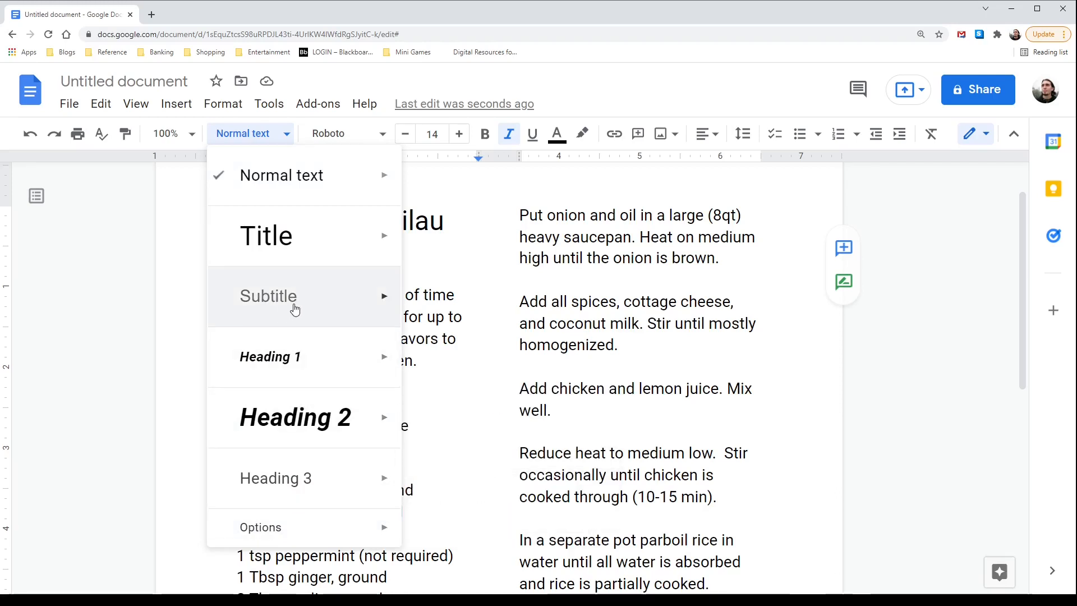
left_click(376, 302)
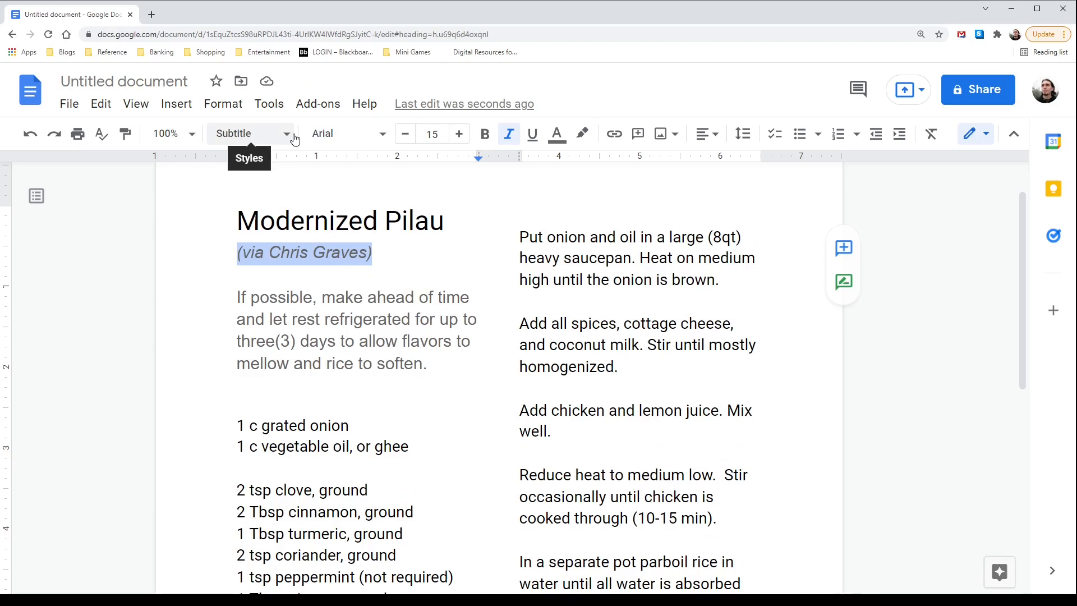
Step: Set the attribution line's text color to black and its font to Roboto Normal
left_click(557, 135)
left_click(564, 221)
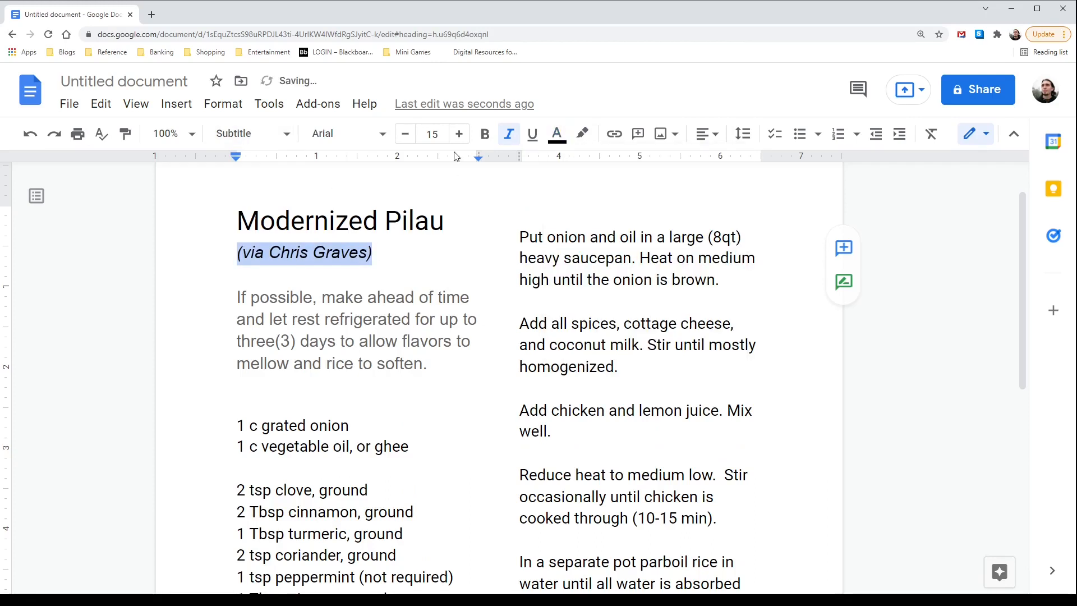
left_click(323, 134)
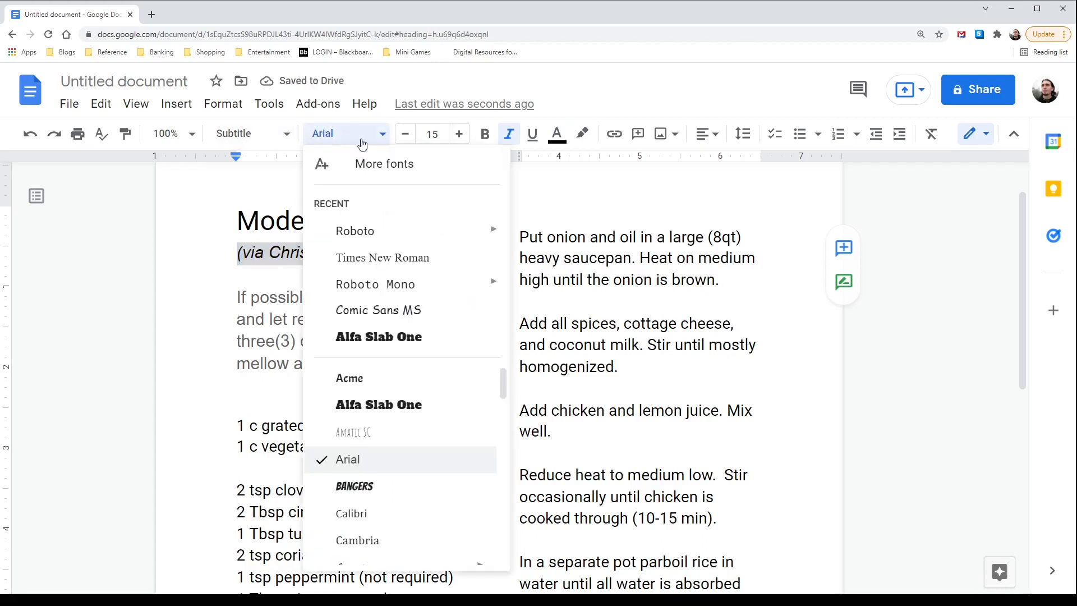
mouse_move(443, 241)
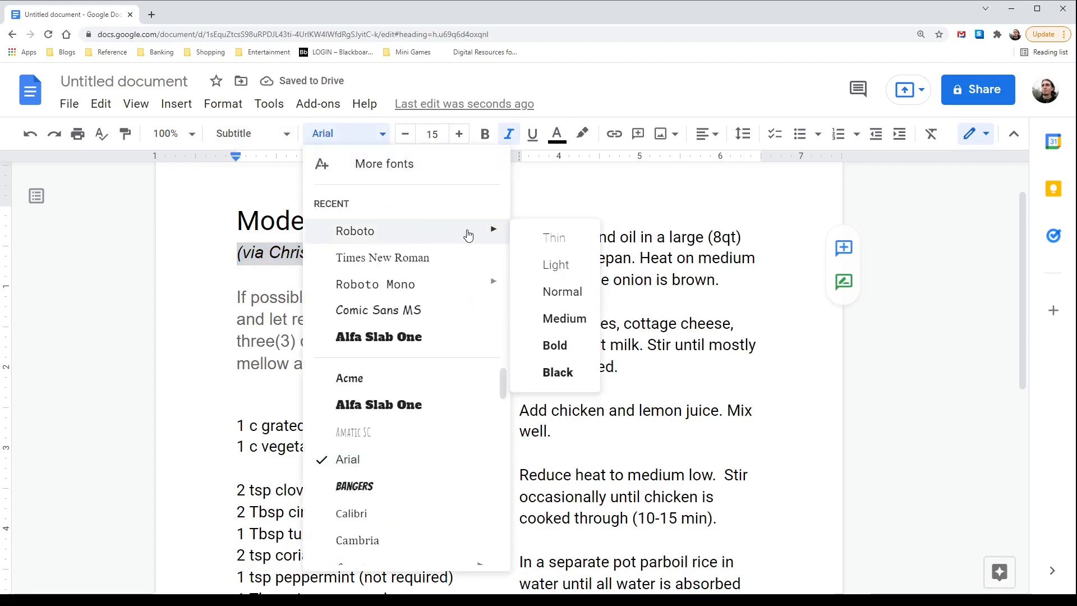
left_click(552, 292)
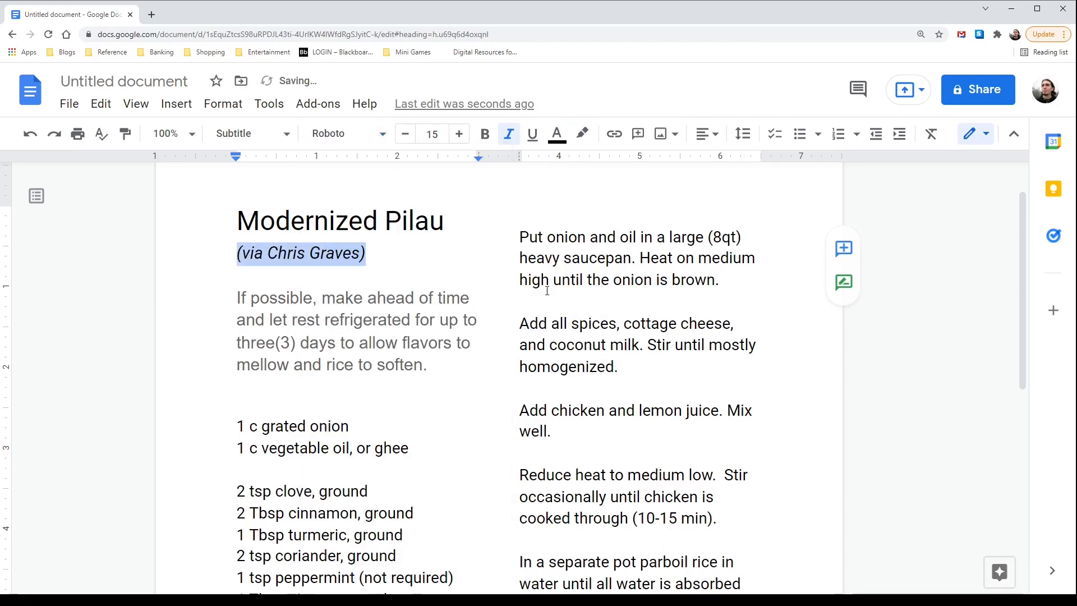
left_click(340, 318)
left_click(285, 256)
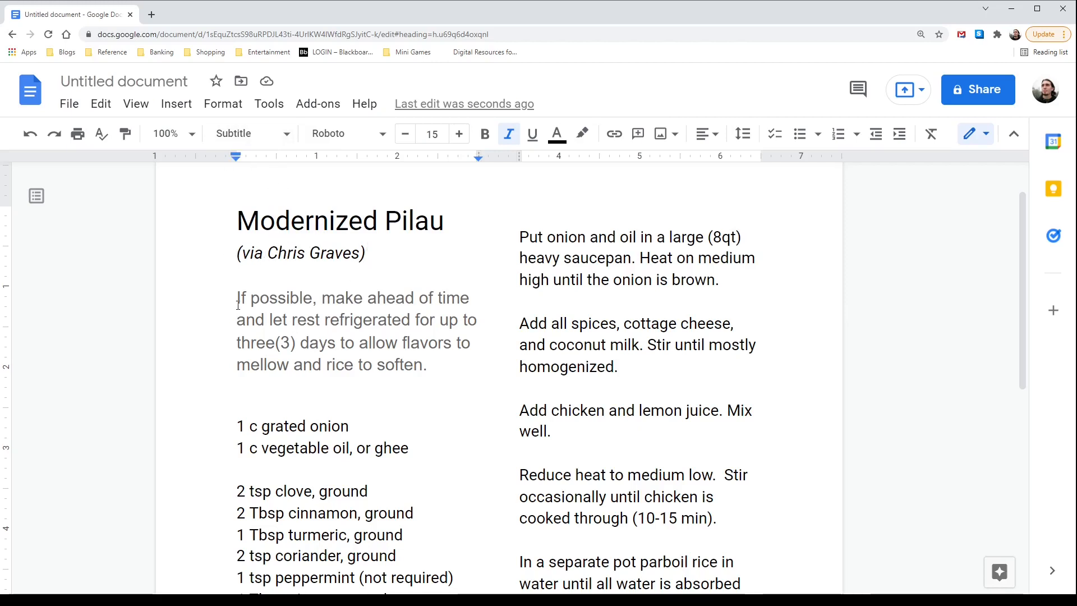
Step: Reapply the Subtitle style to the paragraph holding the attribution and the make-ahead note, resetting its manual formatting
left_click_drag(237, 298, 447, 380)
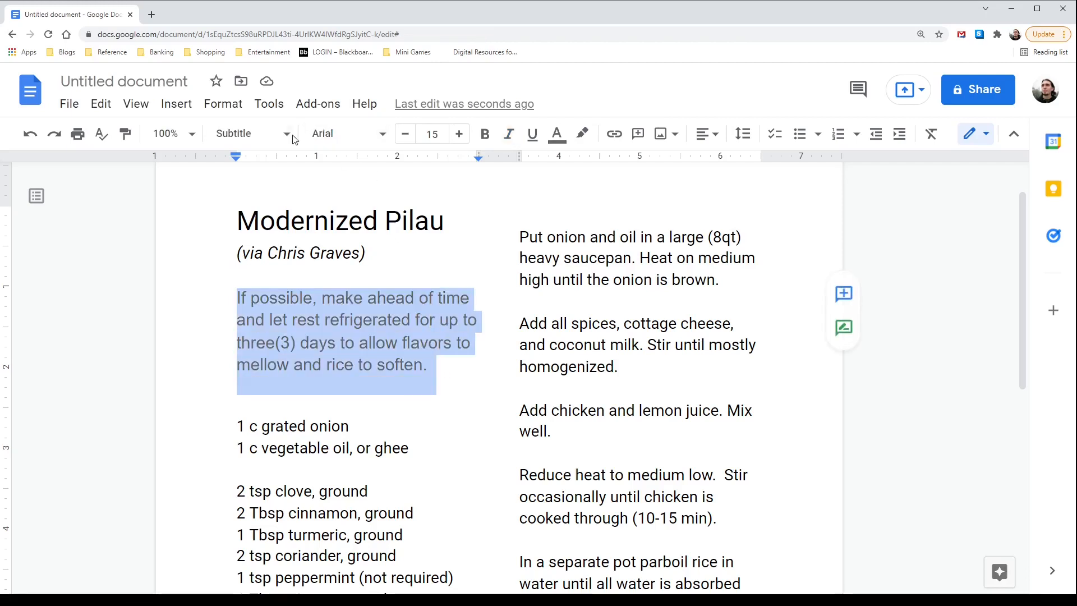
left_click(360, 336)
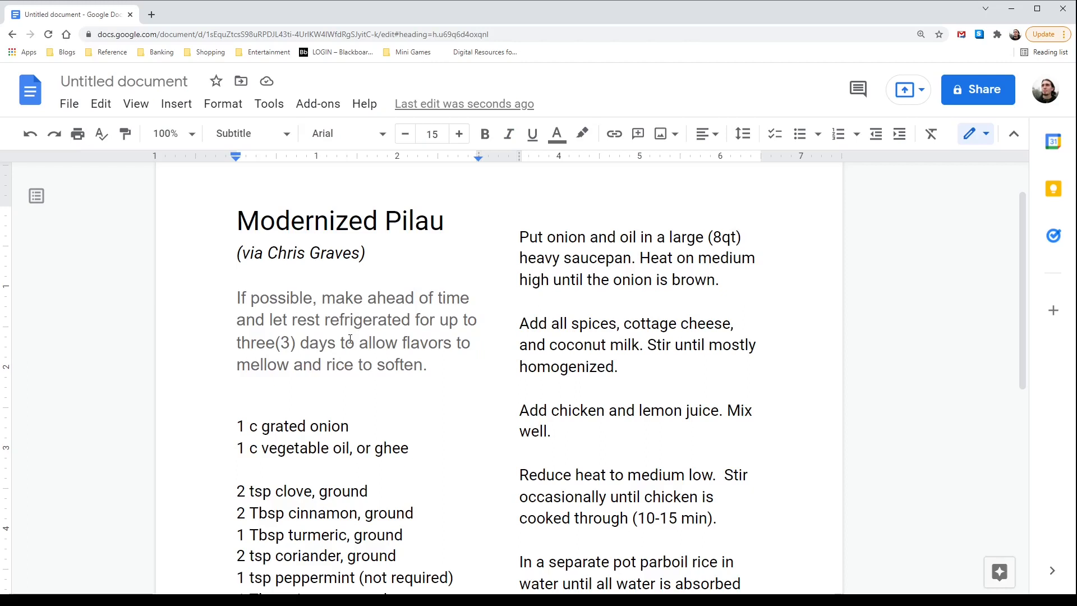
left_click(285, 134)
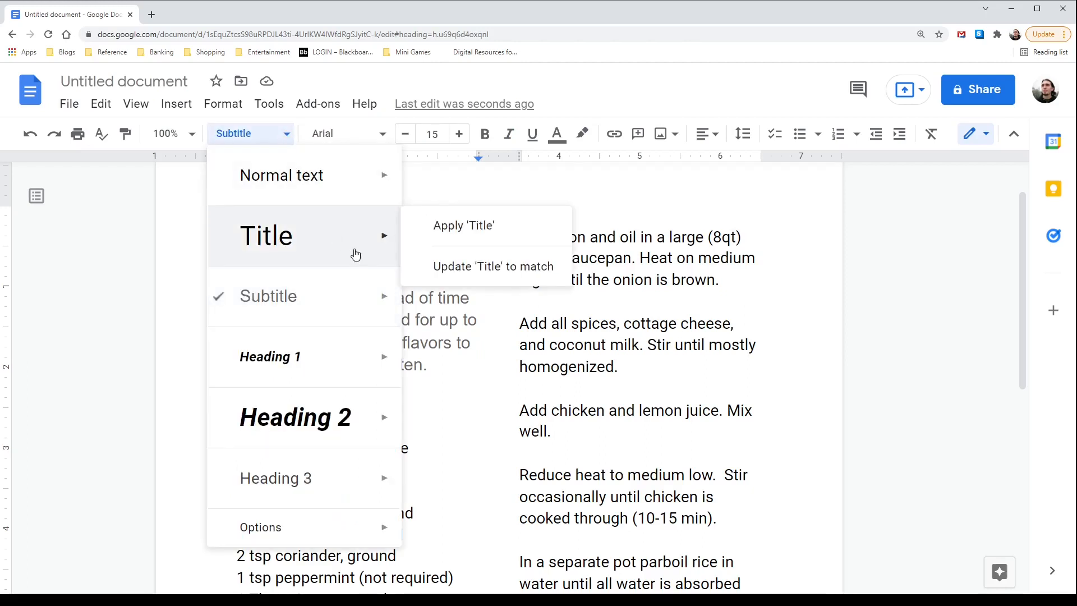
mouse_move(363, 297)
left_click(467, 288)
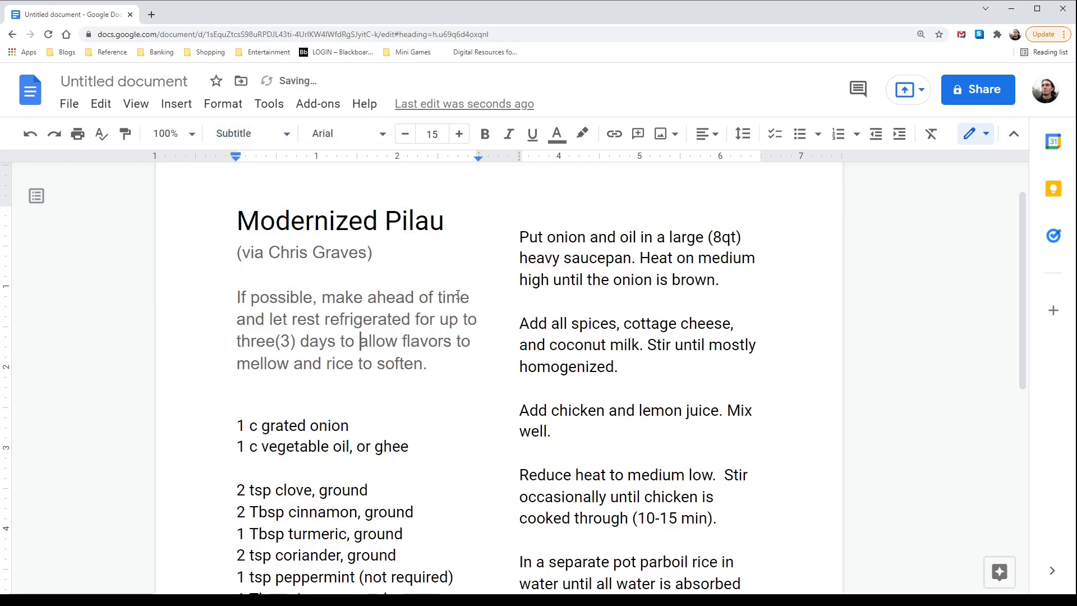
Step: Set the attribution line's font to Roboto Normal and italicize it
left_click_drag(372, 254, 235, 255)
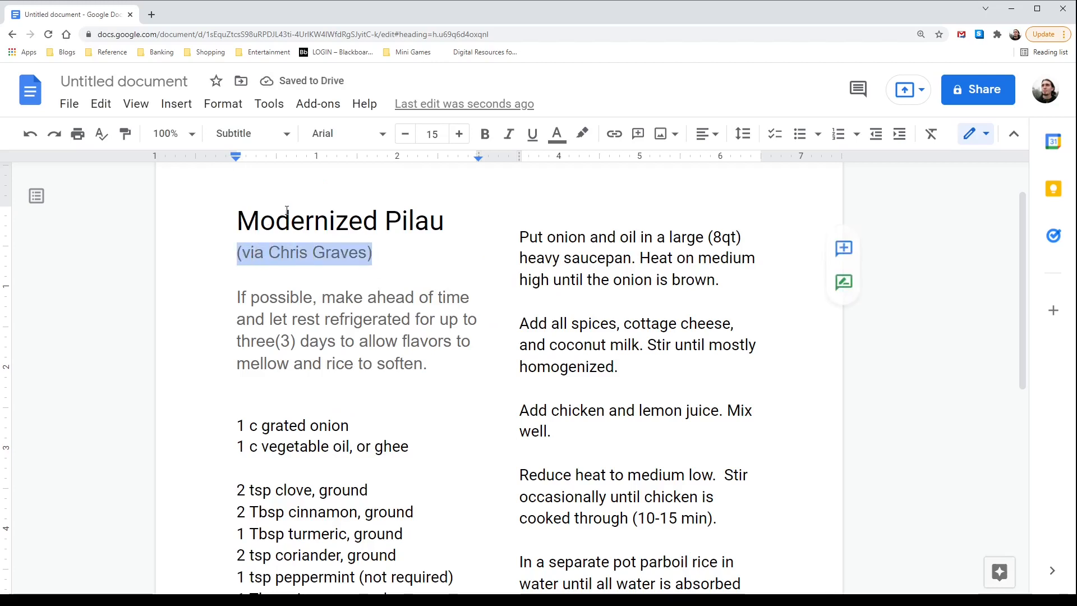
left_click(347, 134)
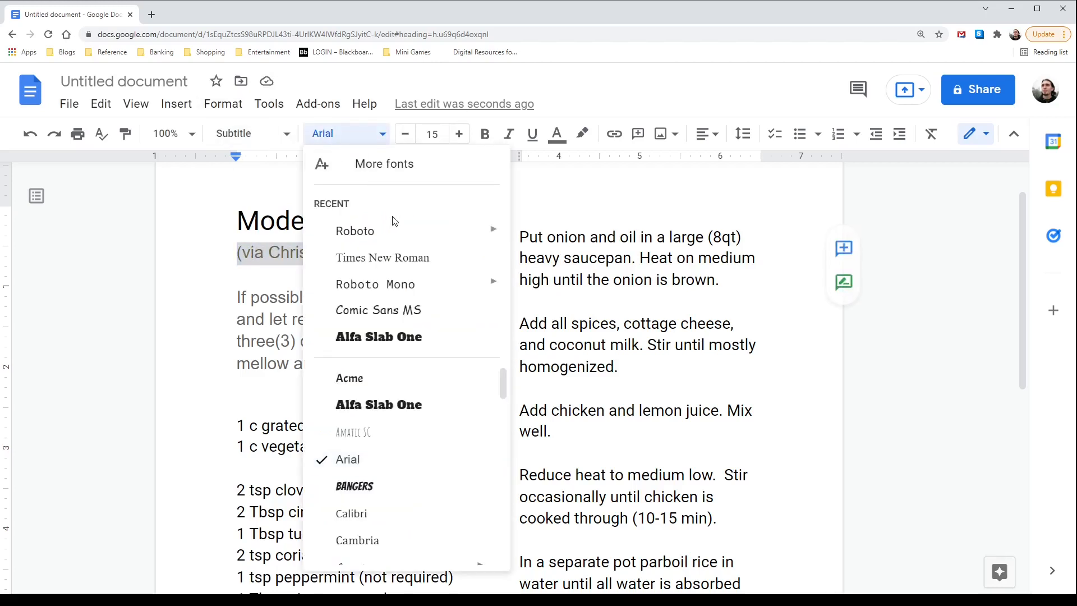
mouse_move(414, 231)
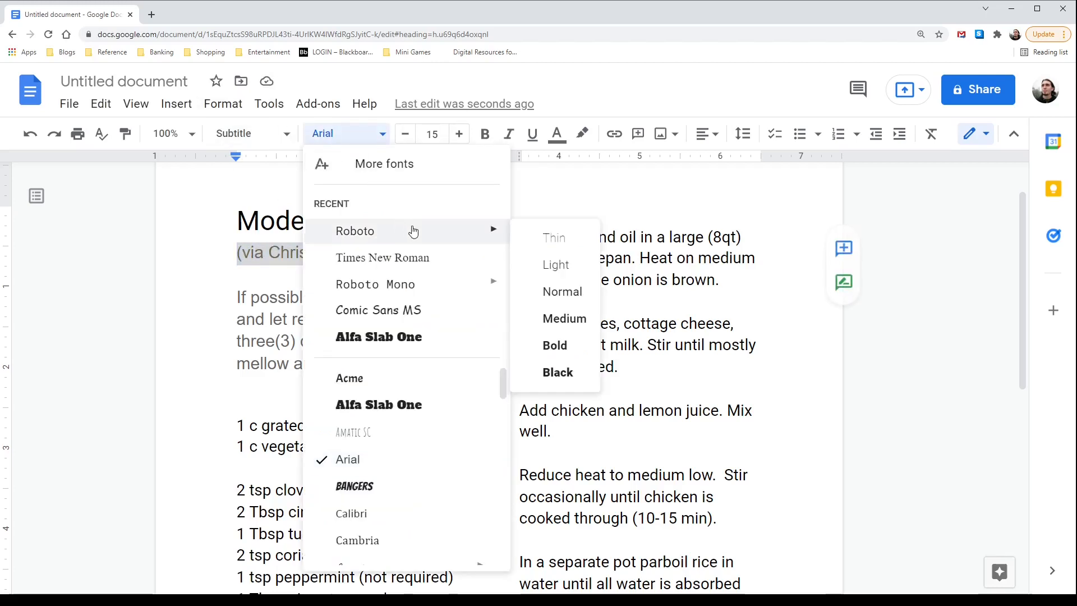
left_click(554, 291)
left_click(508, 133)
left_click(312, 298)
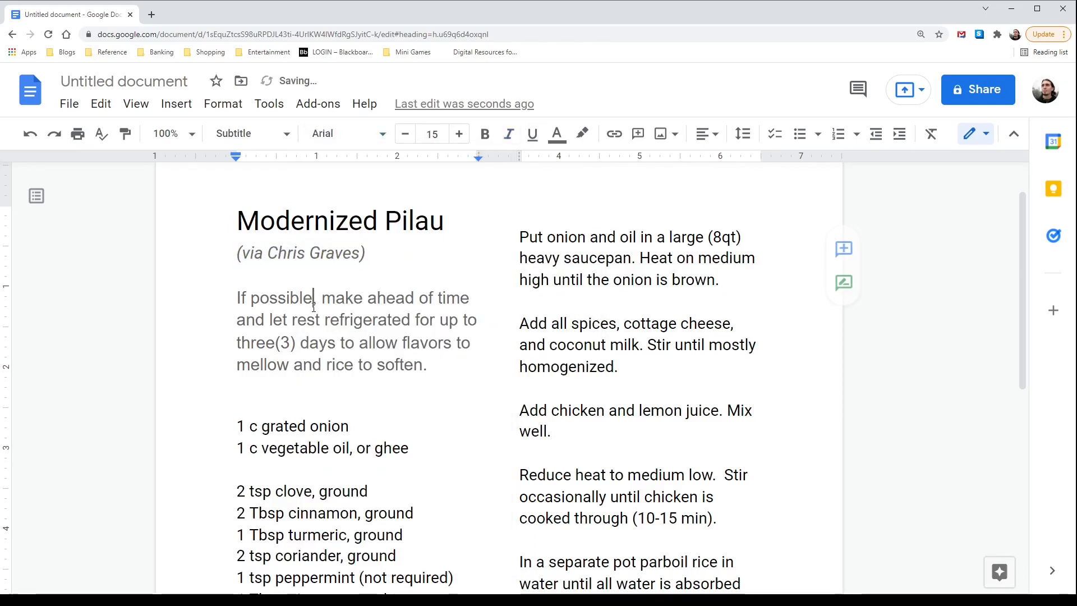
Step: Update the Subtitle style to match the attribution line's formatting
left_click(305, 253)
left_click_drag(366, 254, 236, 254)
left_click(251, 135)
mouse_move(365, 294)
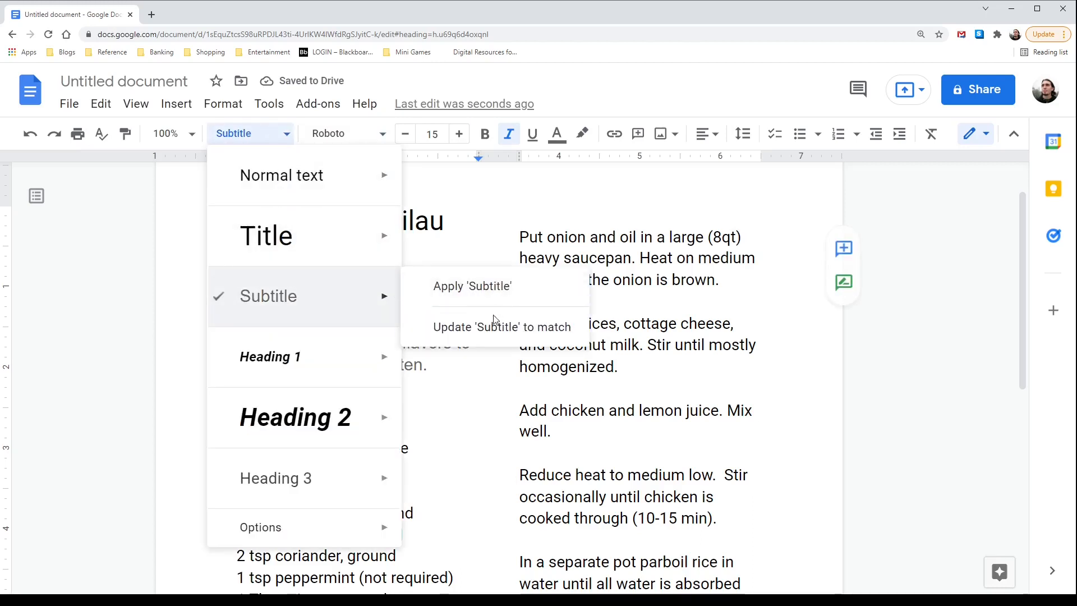
left_click(491, 329)
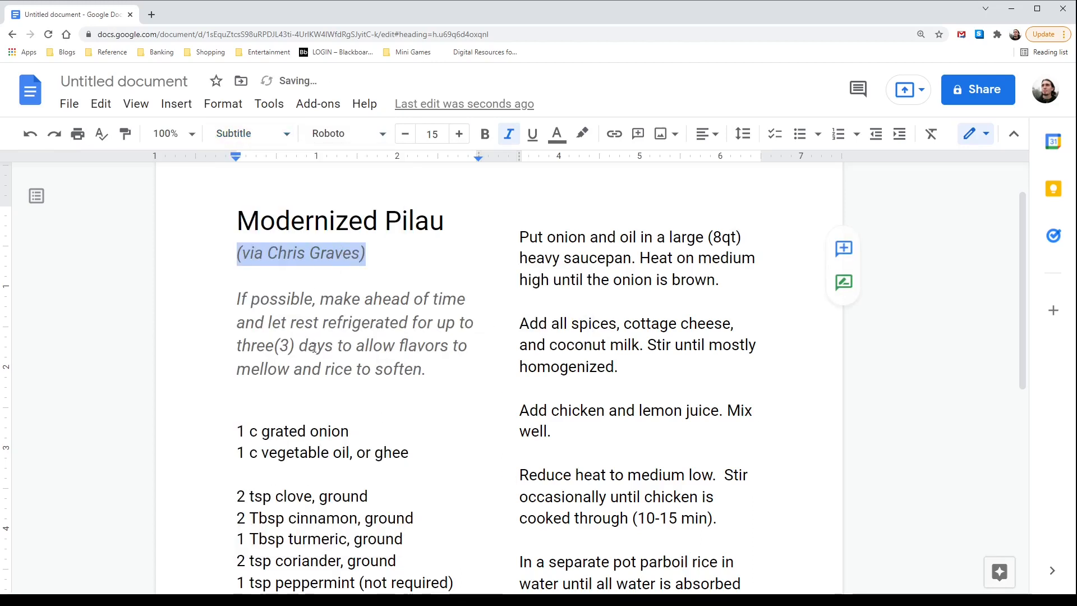
left_click(256, 283)
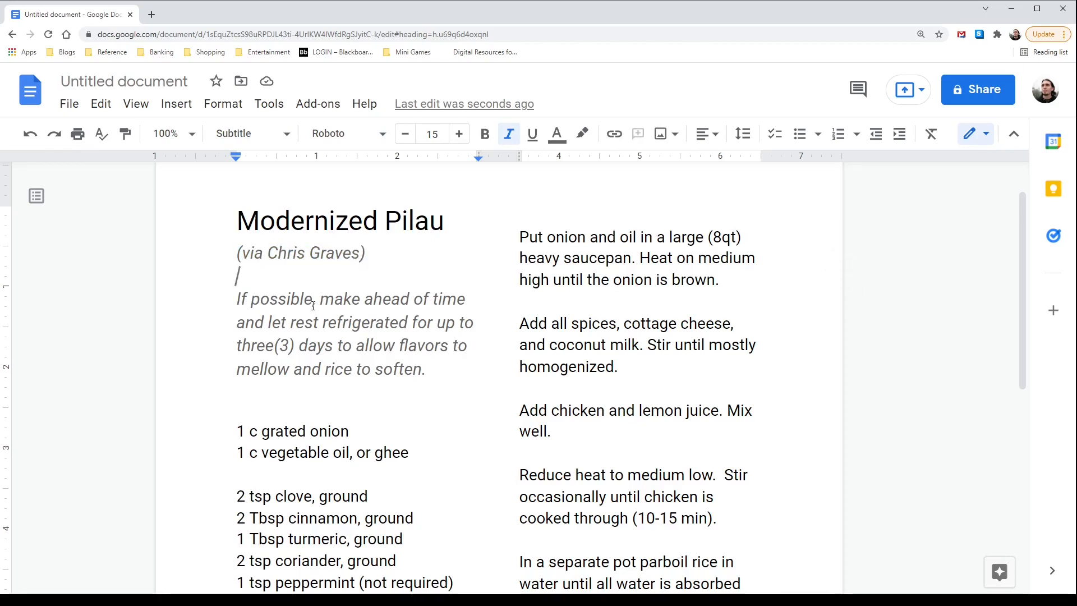
scroll(314, 322, "down", 3)
scroll(320, 250, "up", 2)
scroll(266, 354, "down", 6)
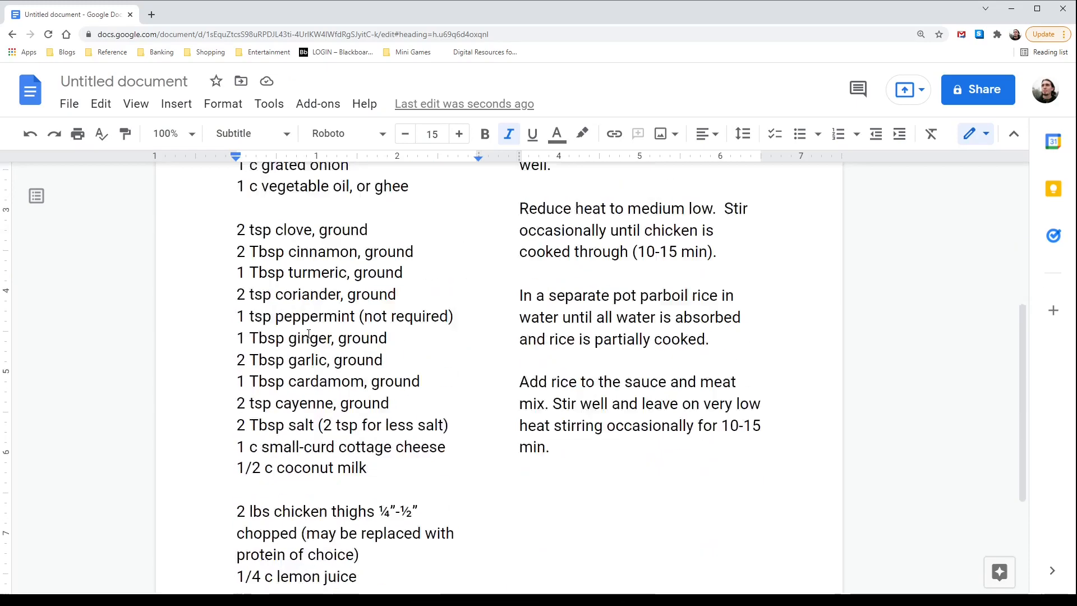
scroll(286, 428, "up", 8)
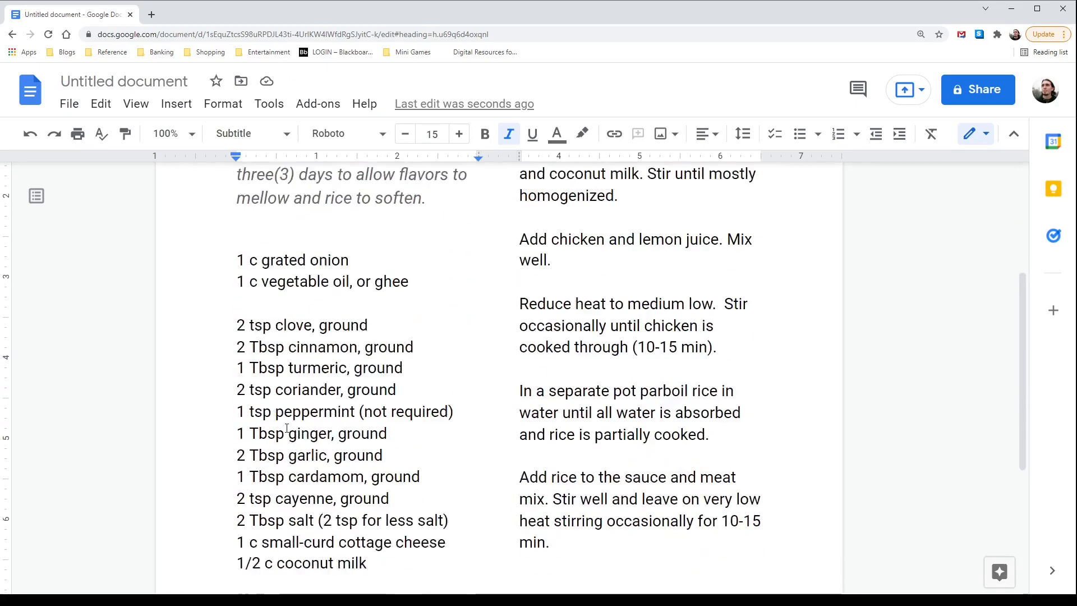
Step: Add an "Ingredients:" line with a blank line beneath it above the grated onion entry
left_click(243, 436)
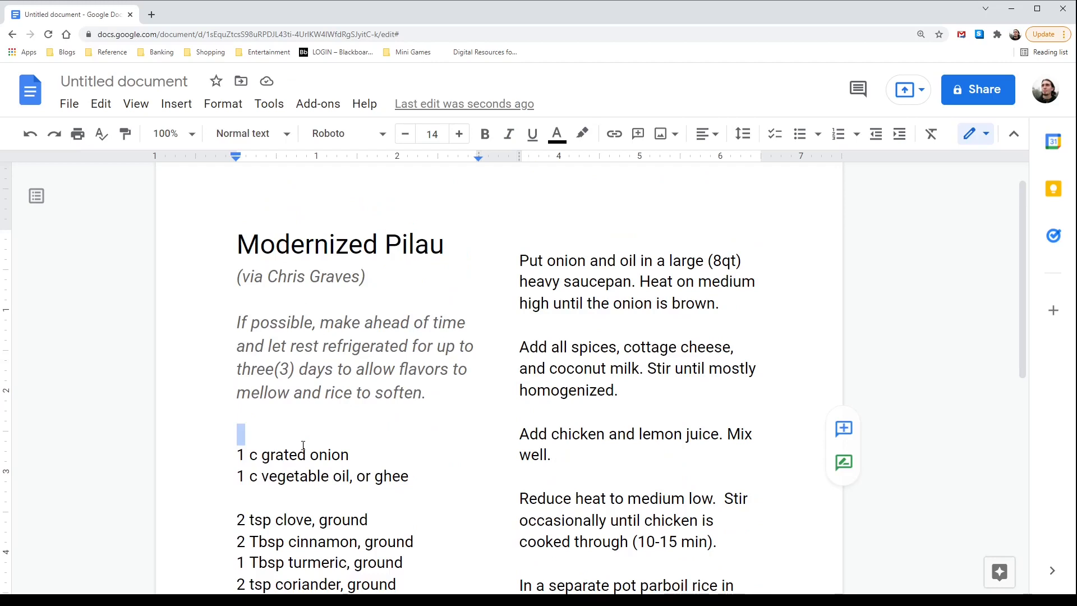
type("I")
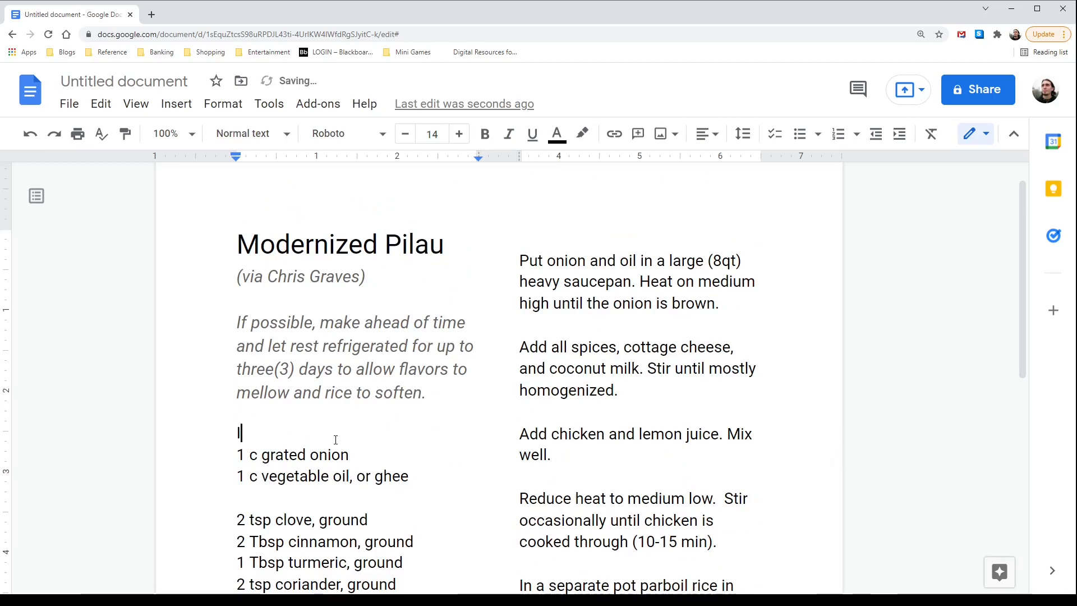
type("ngredi")
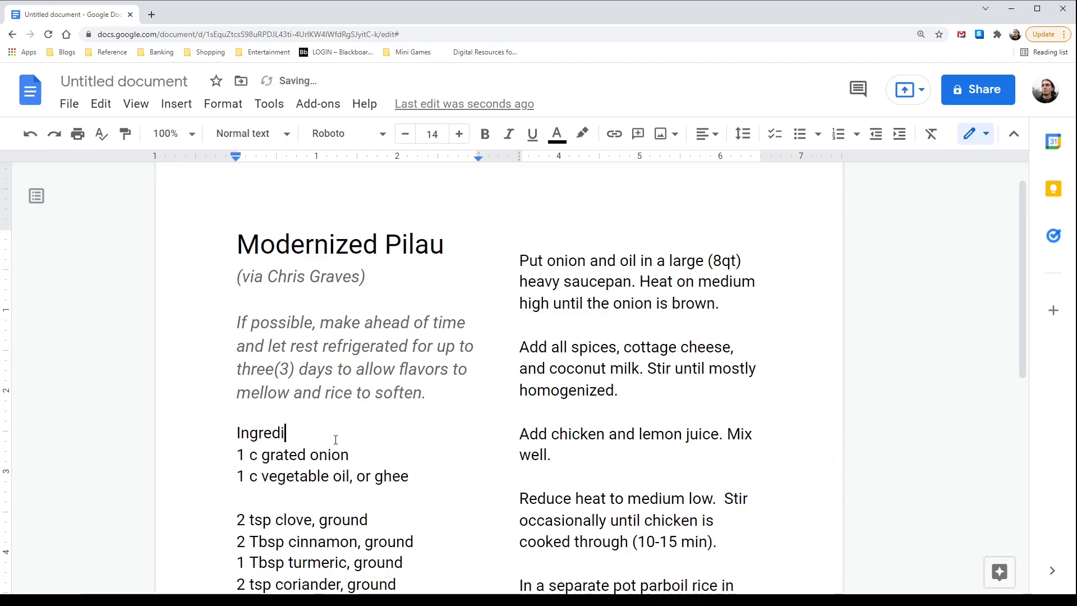
type("ents")
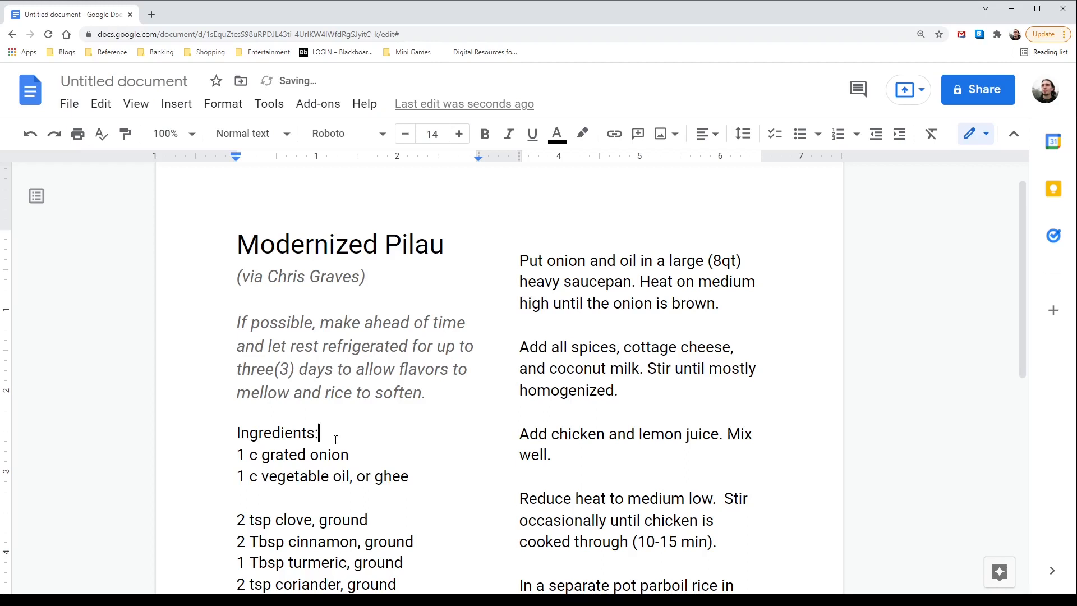
type(":")
key("Return")
scroll(336, 440, "down", 2)
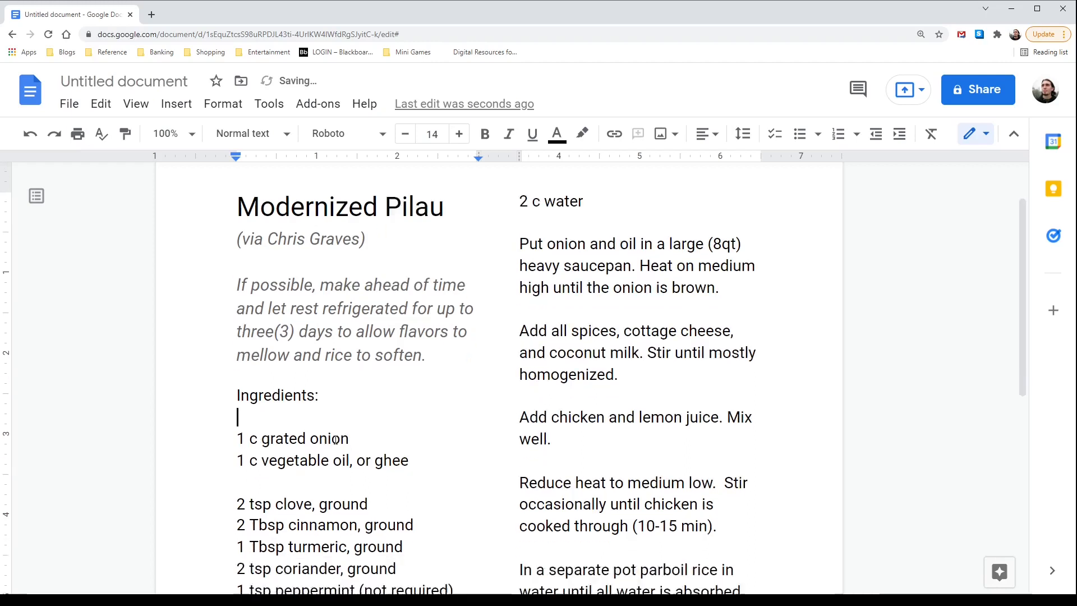
Step: Apply the Title style to the "Ingredients:" line
scroll(335, 439, "up", 2)
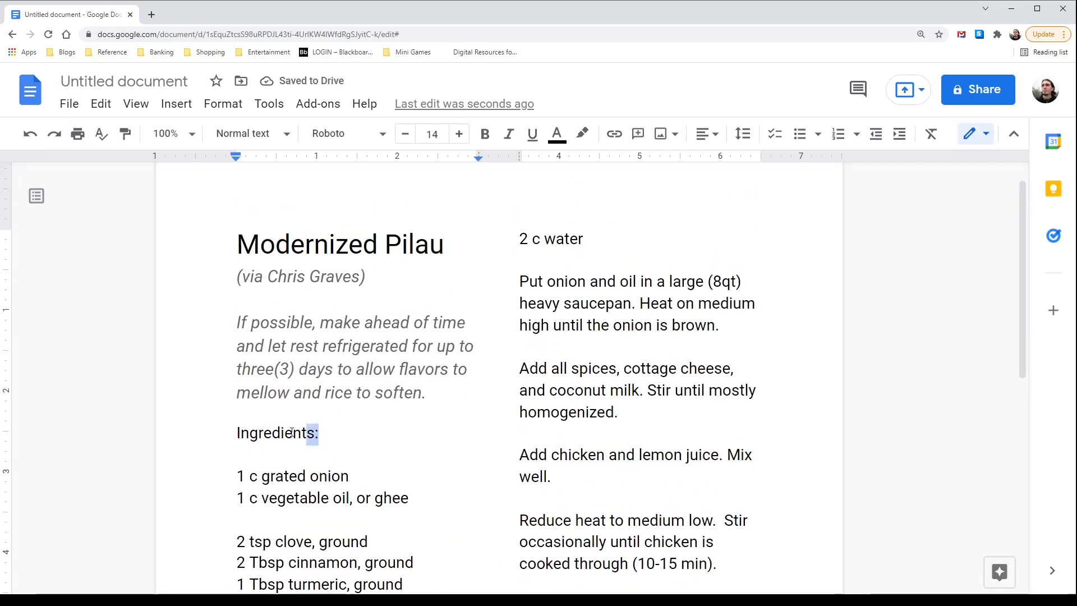
left_click_drag(319, 432, 205, 425)
left_click(291, 444)
left_click(284, 134)
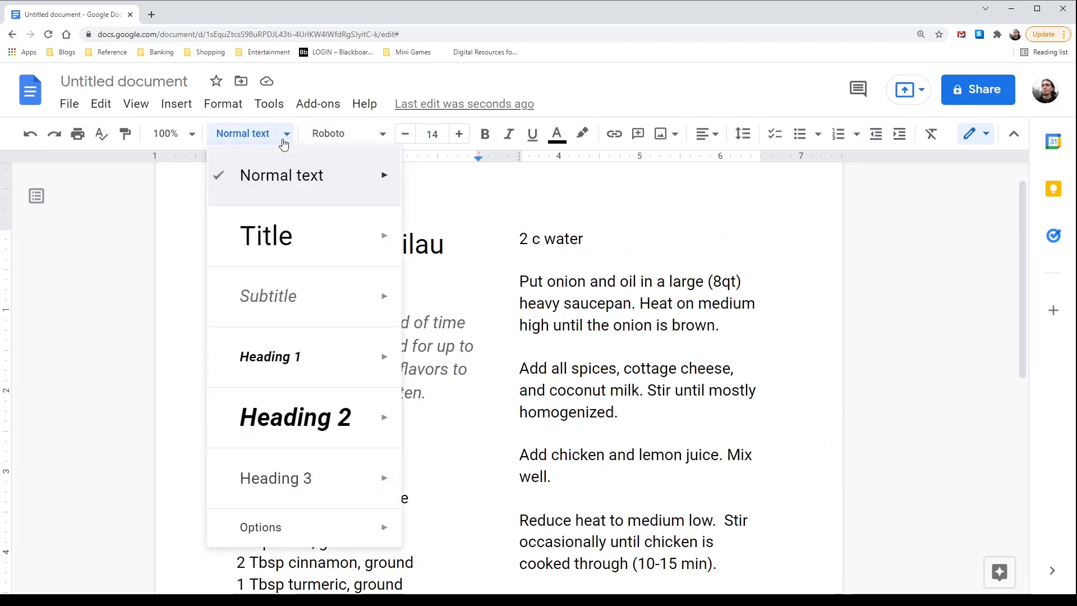
left_click(310, 232)
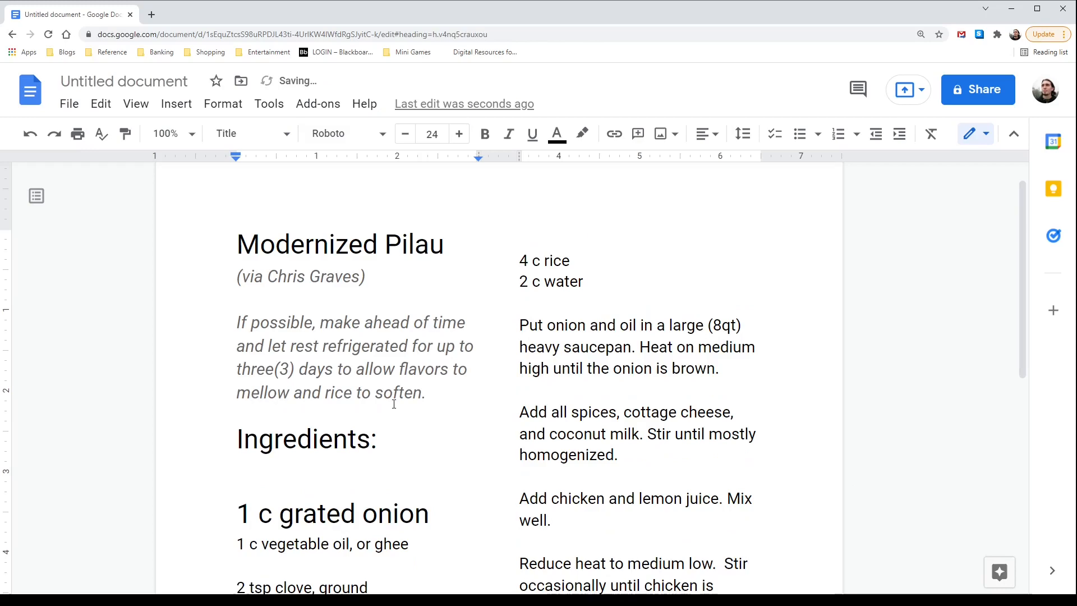
scroll(371, 314, "down", 3)
left_click(238, 345)
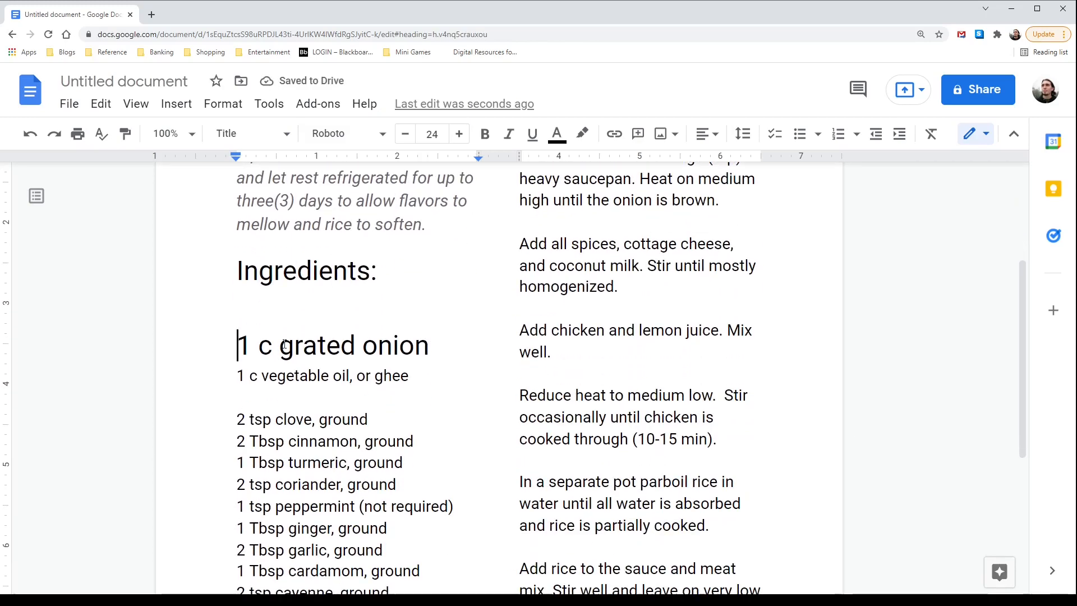
key("BackSpace")
key("BackSpace")
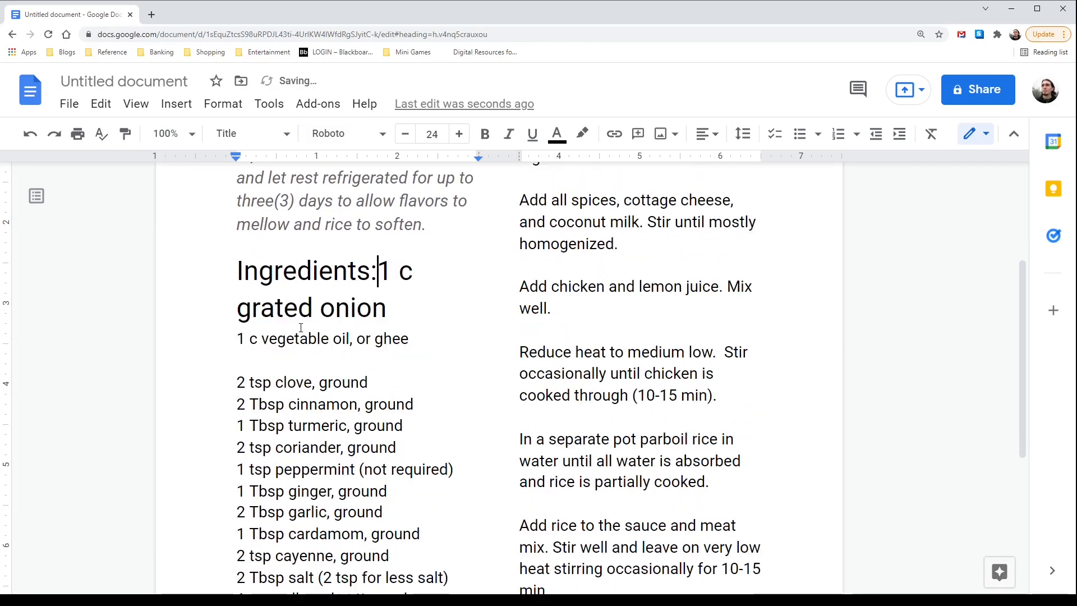
key("Return")
key("Return")
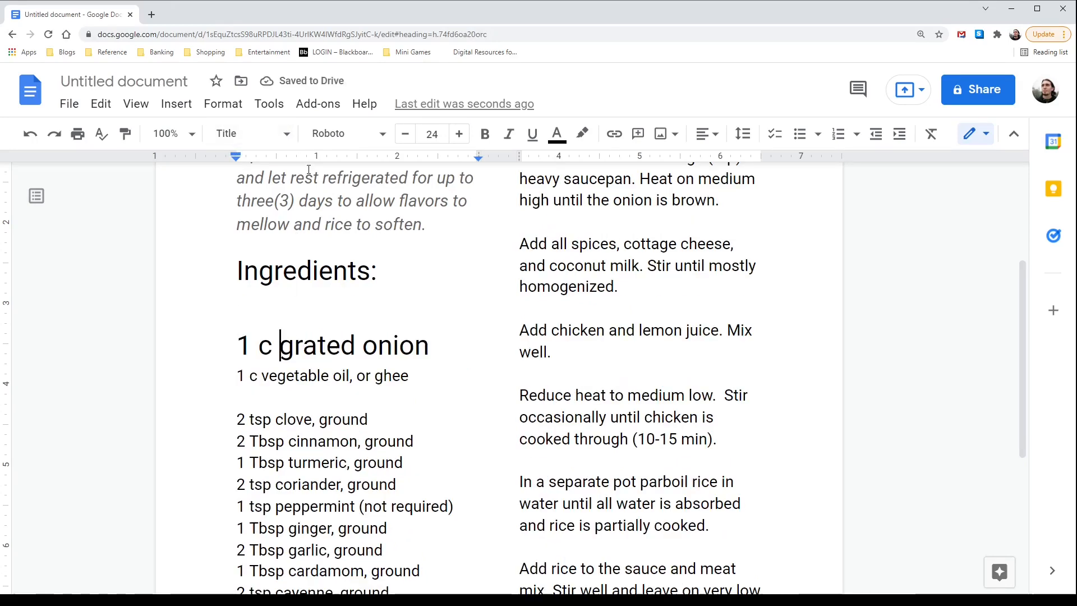
Step: Return the "1 c grated onion" line to Normal text and remove the blank line below the Ingredients heading
left_click(270, 135)
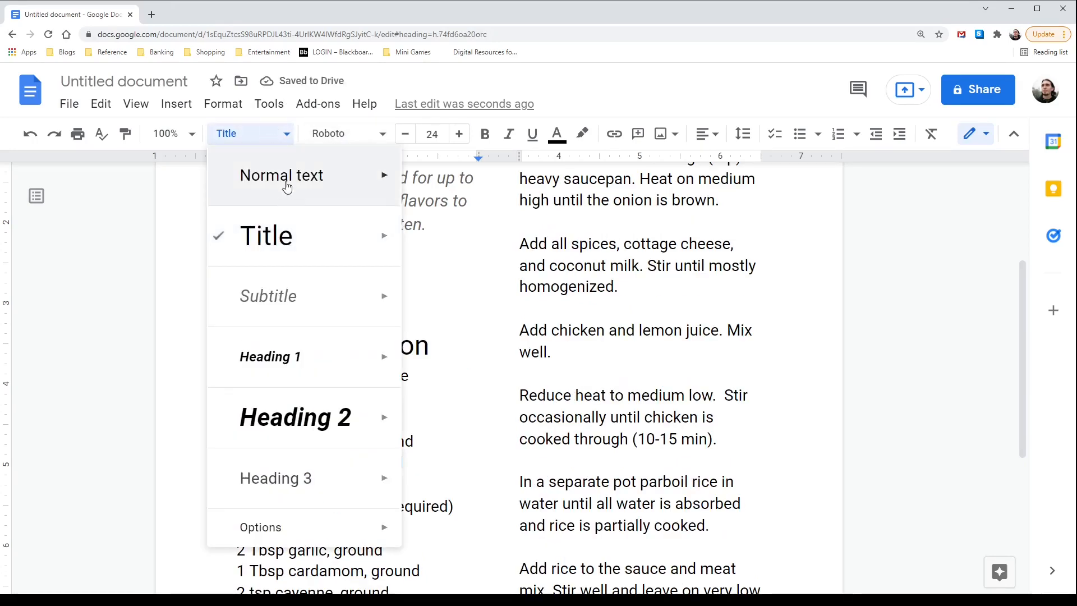
left_click(353, 183)
left_click(295, 318)
key("Down")
key("BackSpace")
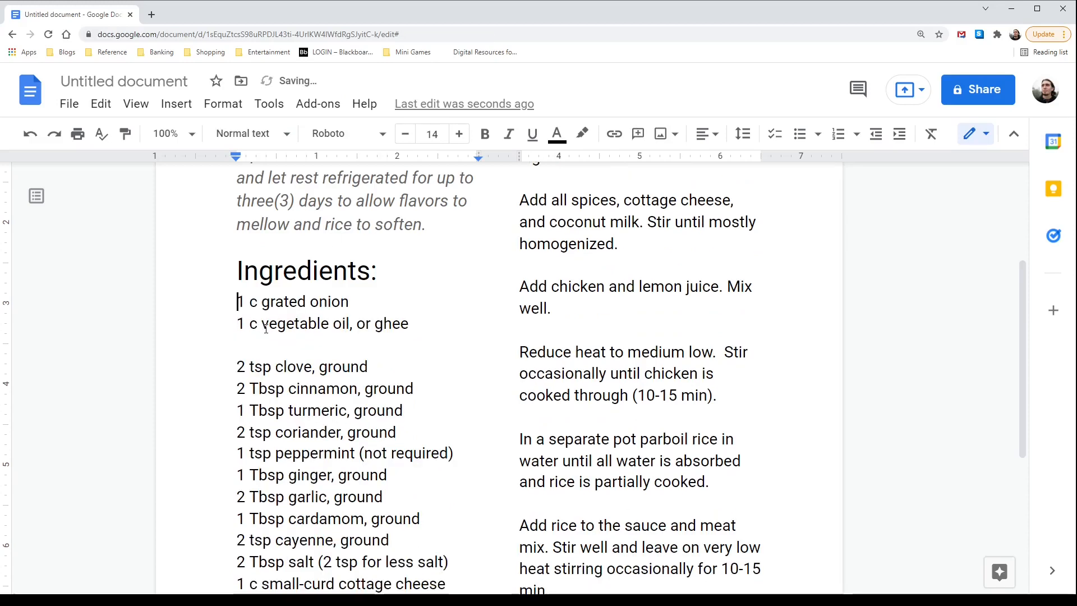
Step: Review how the ingredients and instructions are distributed across the recipe's two columns
scroll(261, 409, "up", 2)
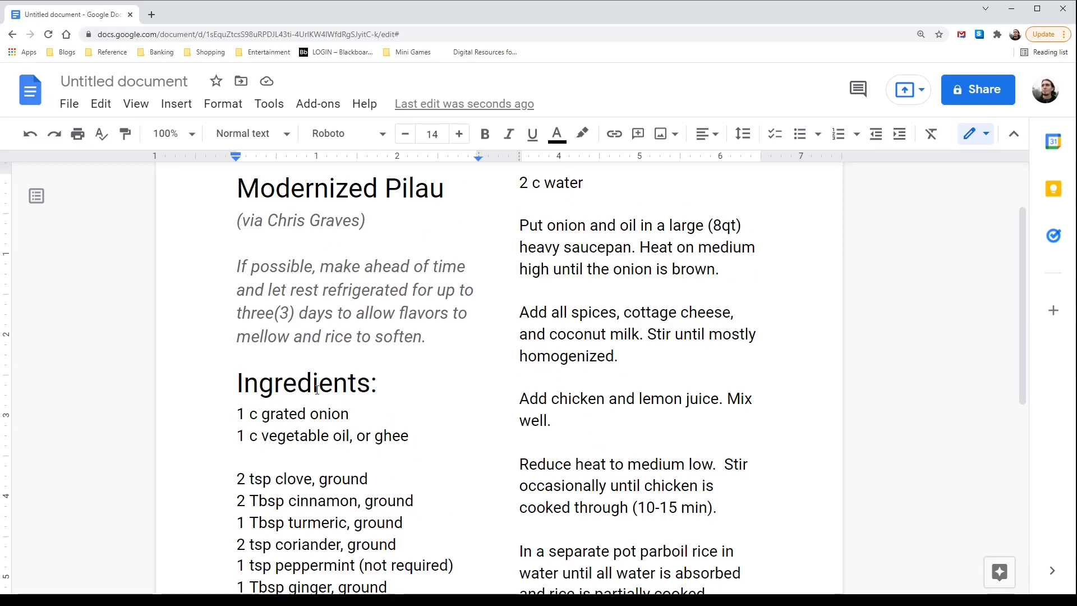
scroll(312, 404, "down", 7)
scroll(316, 390, "up", 6)
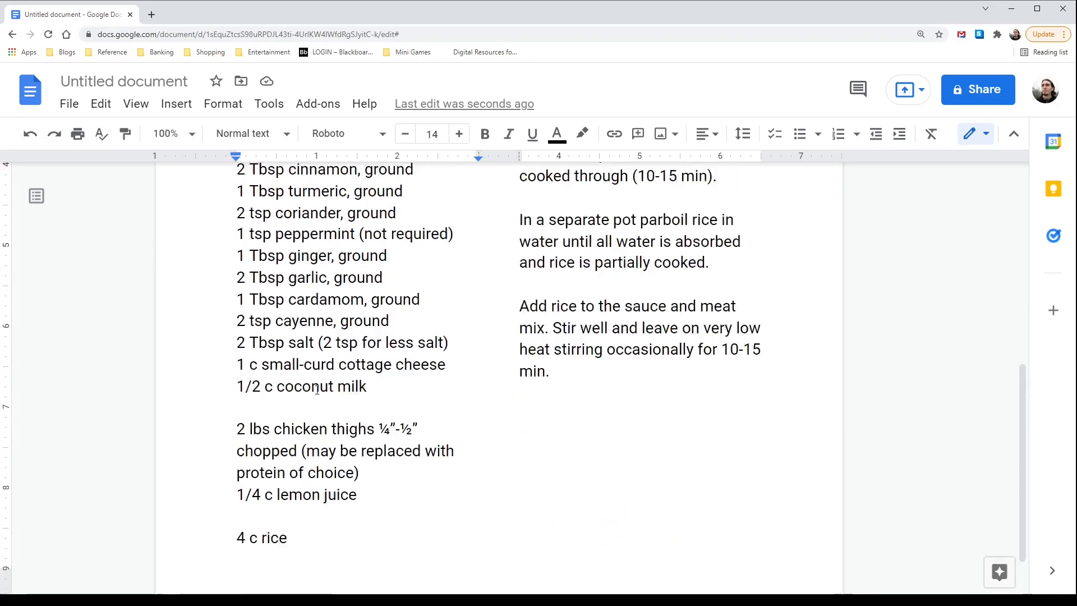
scroll(317, 390, "down", 6)
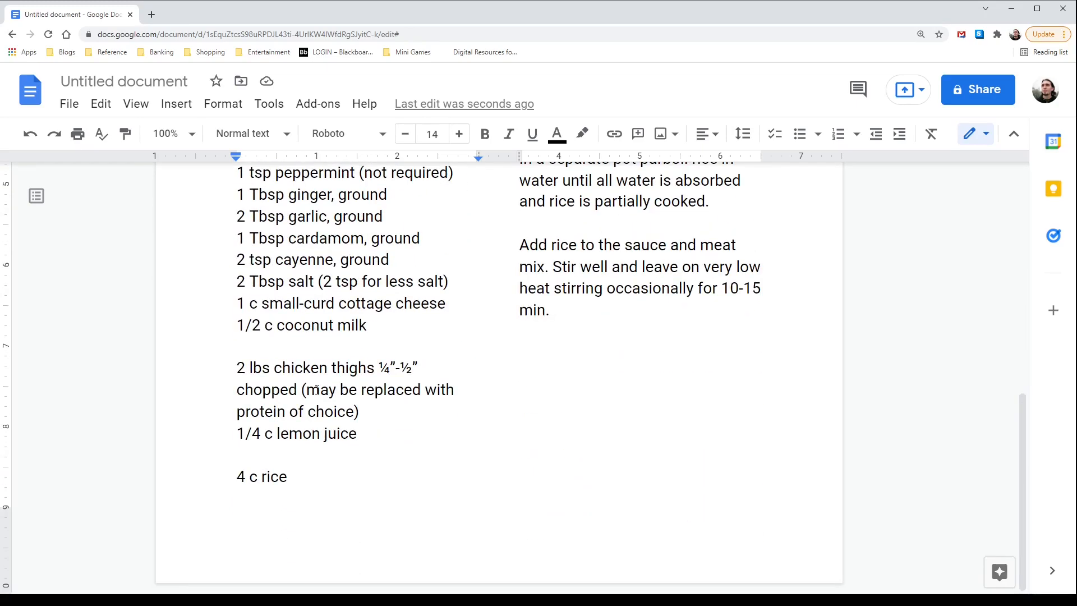
scroll(317, 390, "up", 6)
scroll(317, 390, "up", 2)
scroll(317, 389, "up", 1)
scroll(316, 390, "down", 5)
scroll(317, 390, "up", 5)
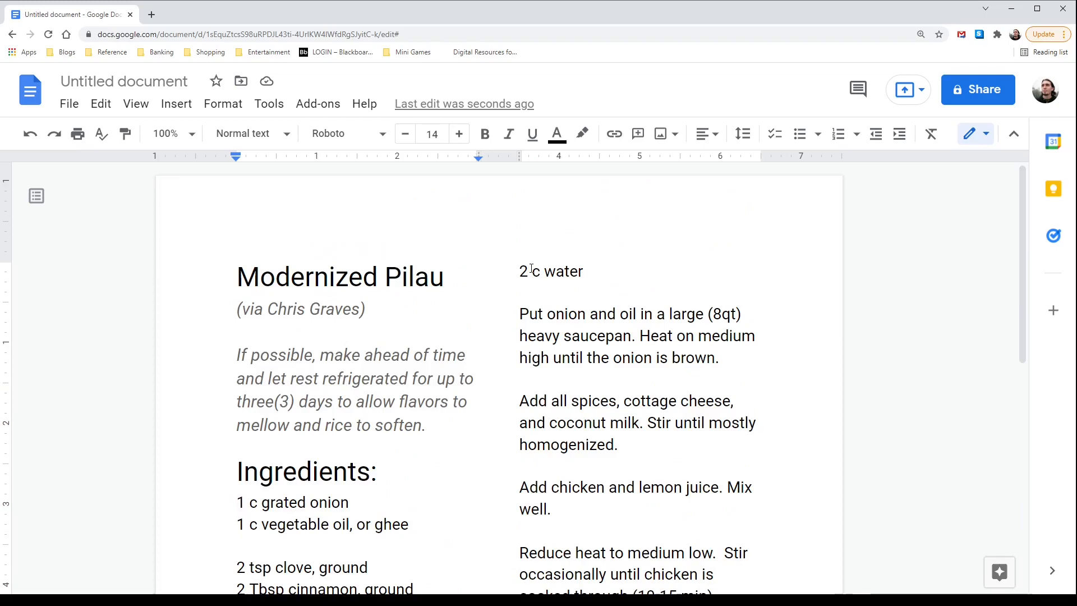
scroll(395, 382, "down", 6)
scroll(397, 379, "up", 5)
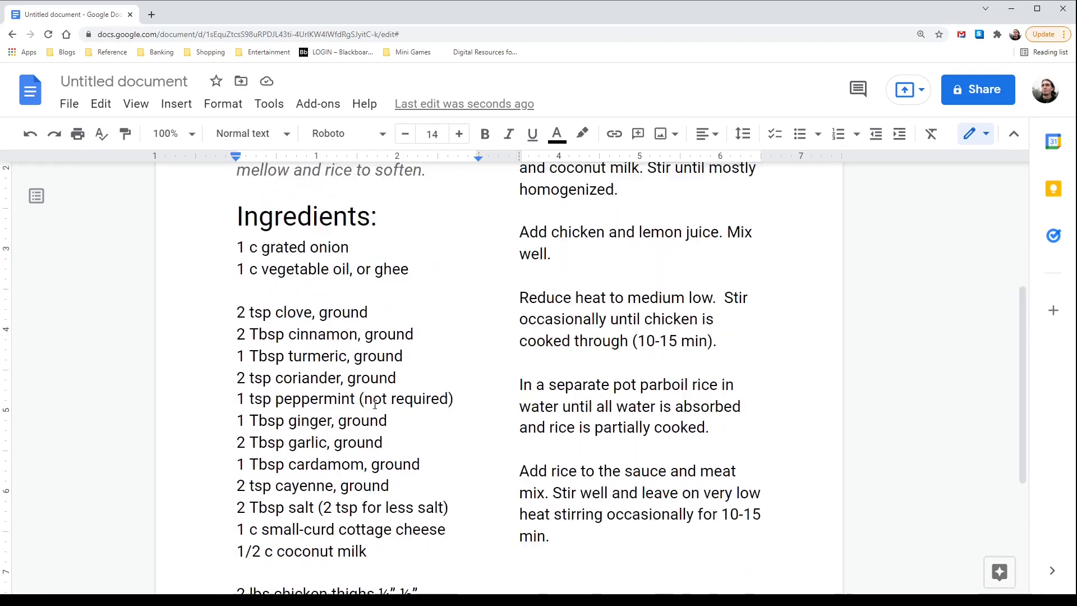
scroll(545, 214, "down", 6)
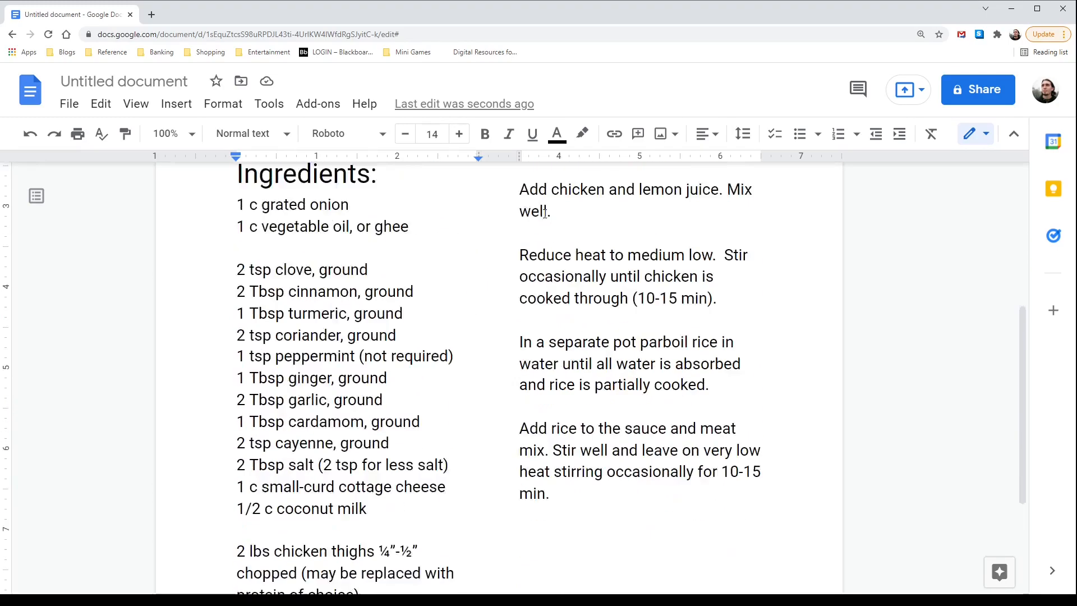
scroll(544, 214, "down", 1)
scroll(547, 217, "up", 5)
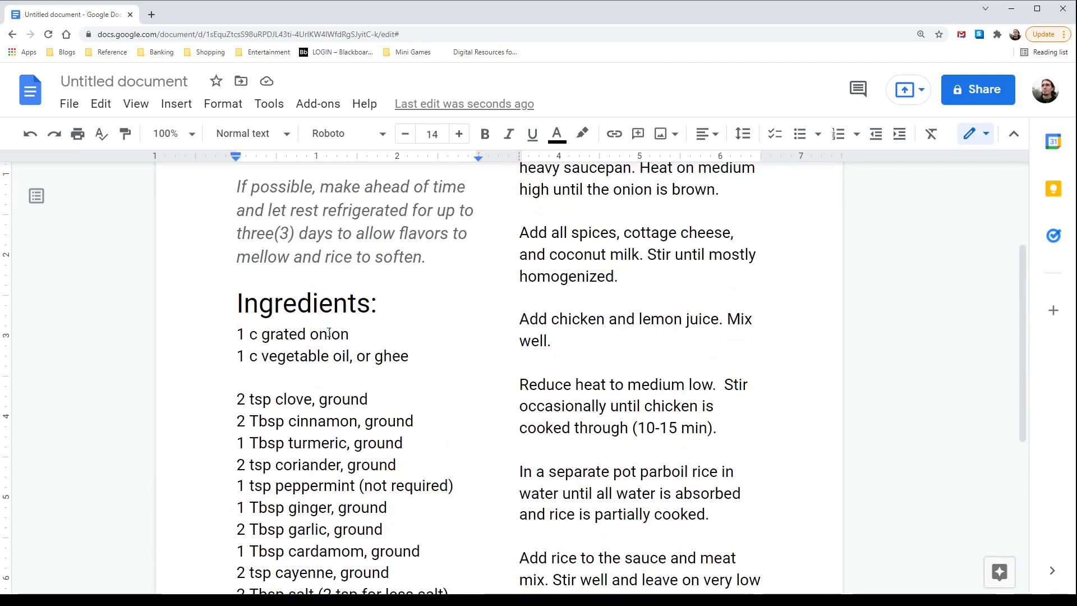
left_click_drag(234, 334, 588, 184)
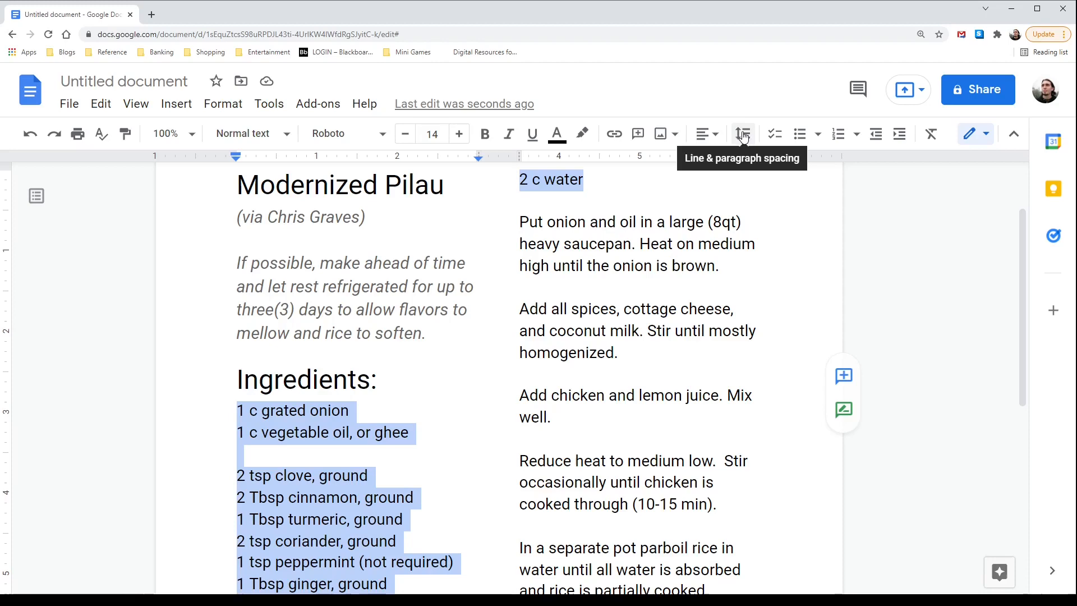
scroll(515, 433, "down", 4)
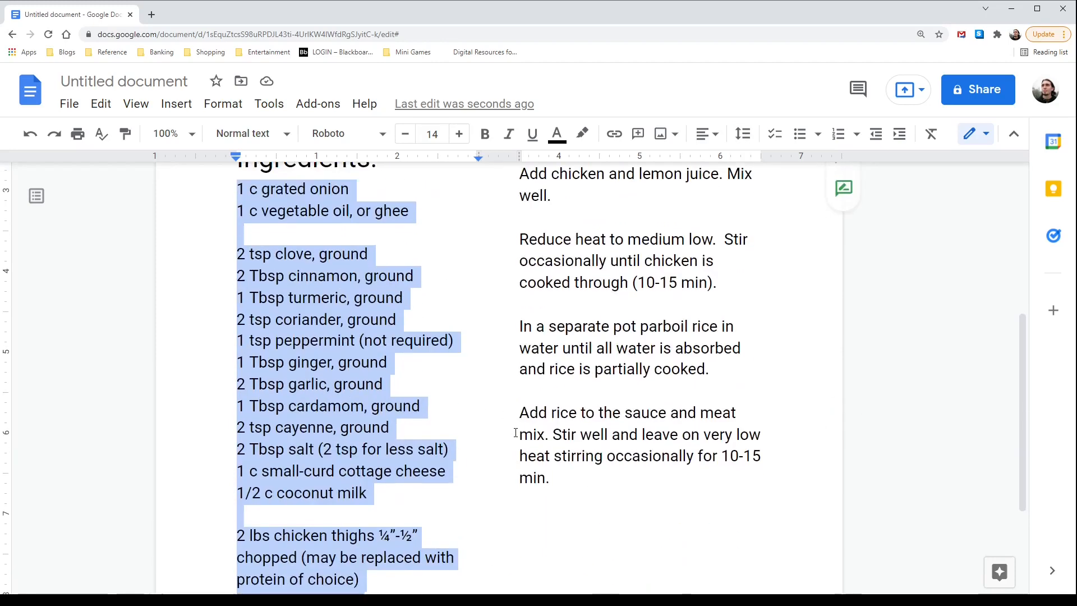
left_click(410, 361)
scroll(416, 320, "up", 4)
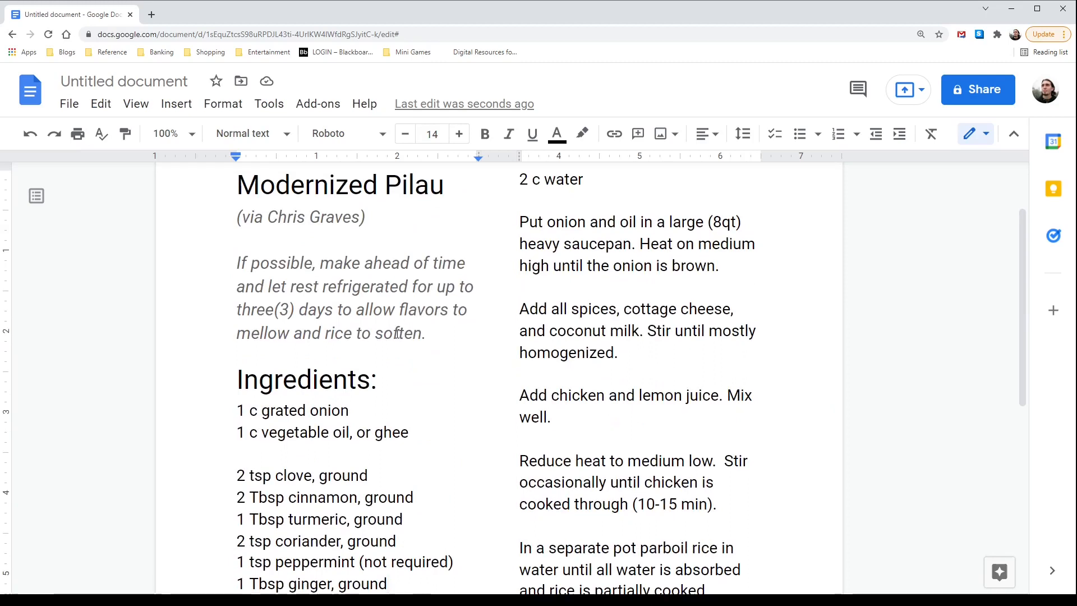
Step: Update the Subtitle style to match the make-ahead note's formatting
left_click_drag(425, 349, 223, 263)
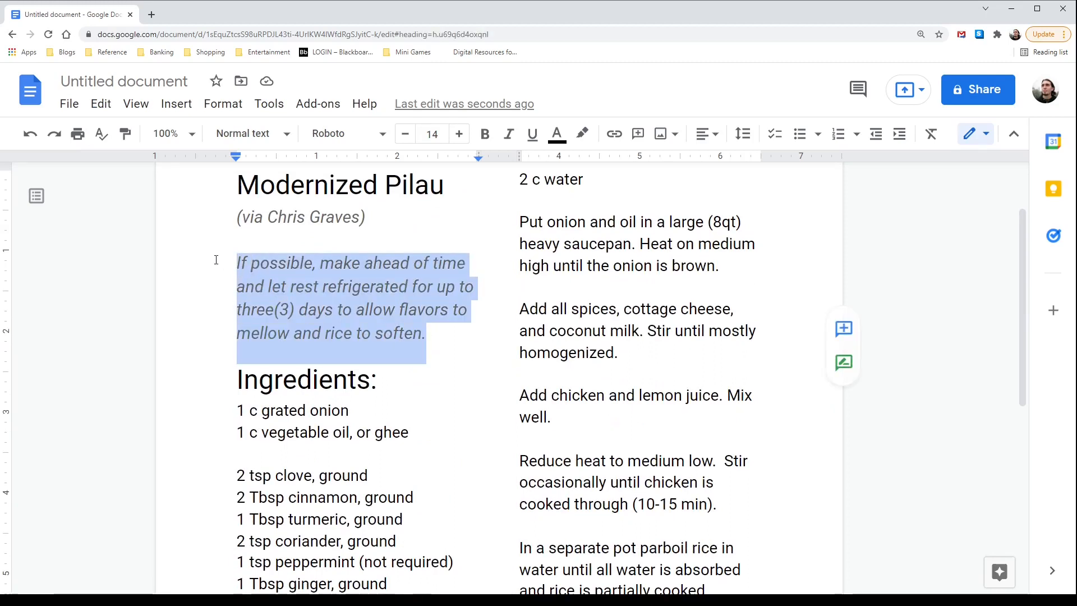
left_click(304, 287)
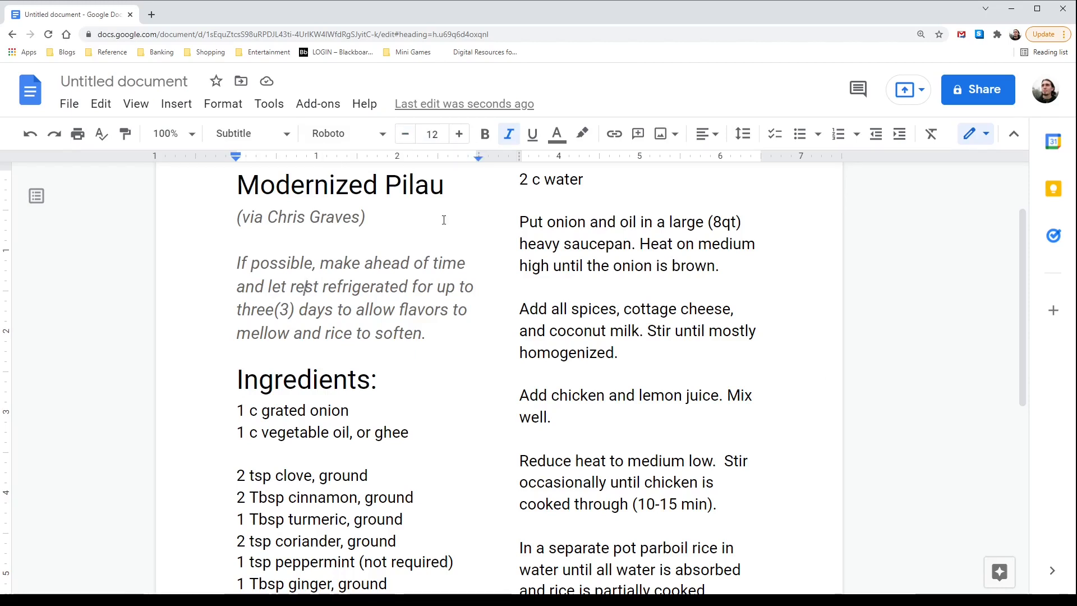
left_click(283, 133)
mouse_move(387, 296)
left_click(462, 331)
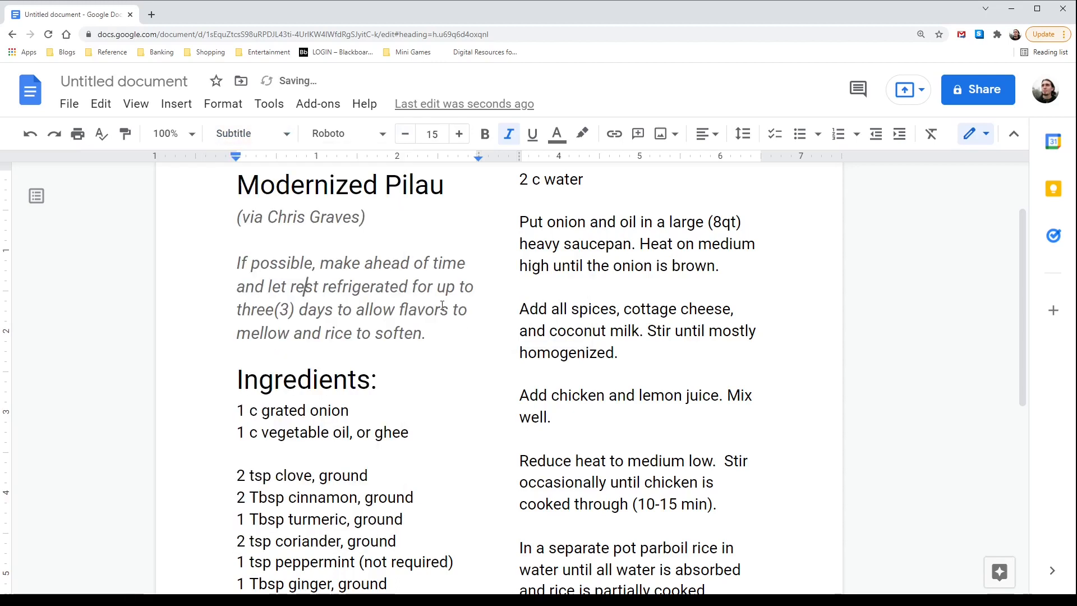
Step: Set the attribution line and make-ahead note to font size 11 with black text
left_click_drag(429, 334, 237, 218)
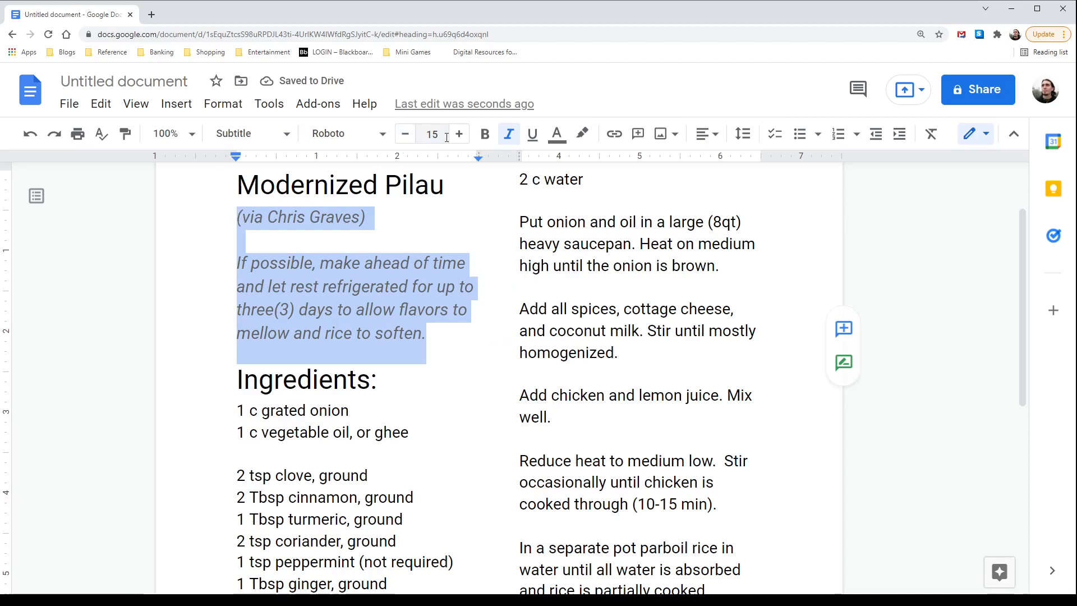
left_click(406, 140)
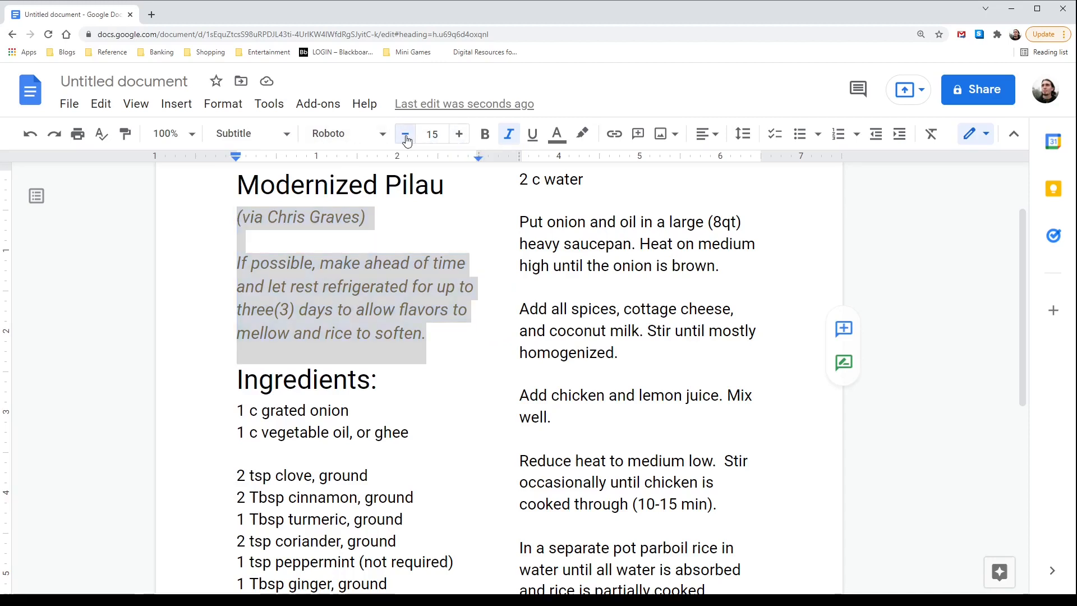
left_click(407, 140)
left_click(406, 140)
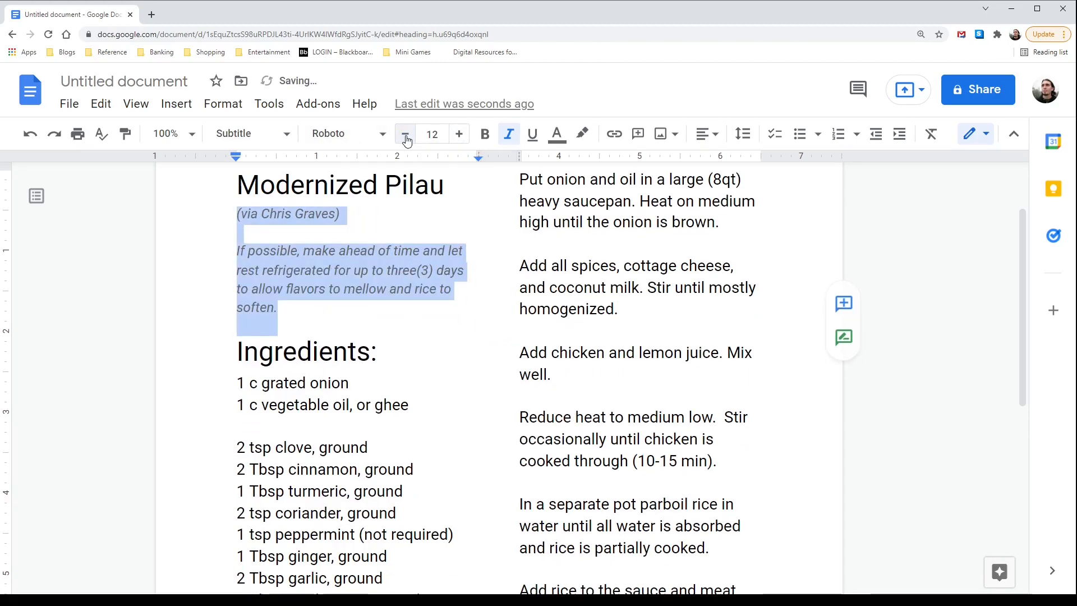
left_click(407, 140)
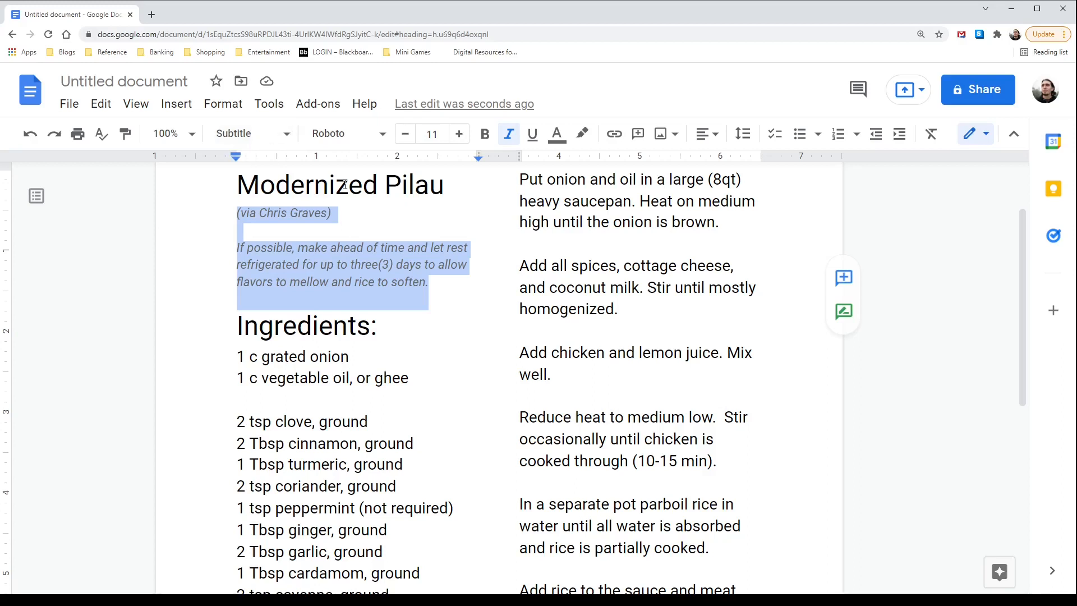
left_click(557, 135)
left_click(562, 220)
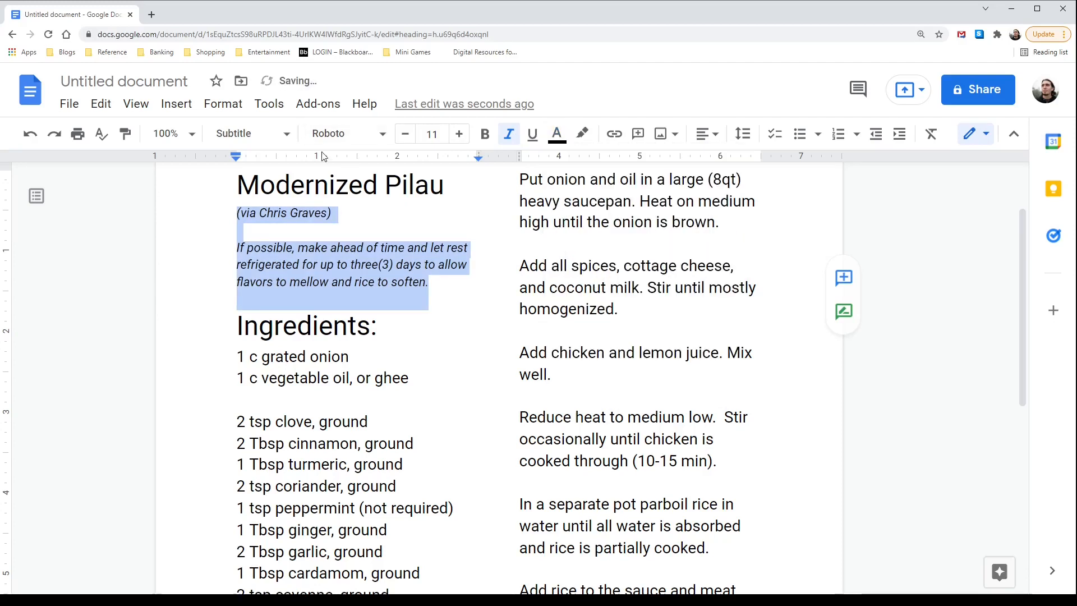
Step: Update the Subtitle style to match the smaller black italic attribution and make-ahead note
left_click(265, 139)
mouse_move(368, 303)
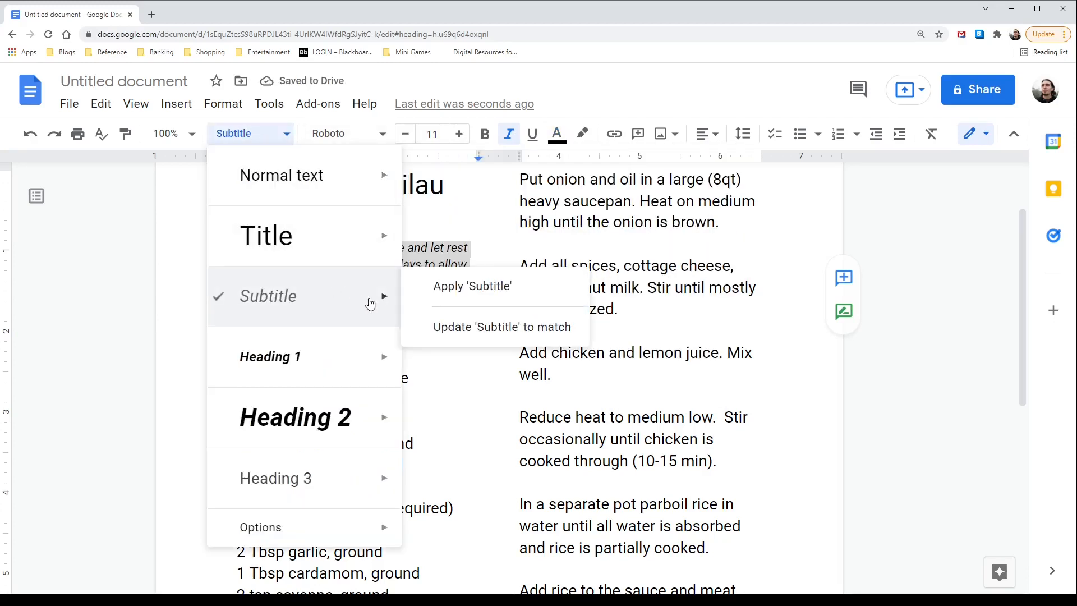
left_click(466, 328)
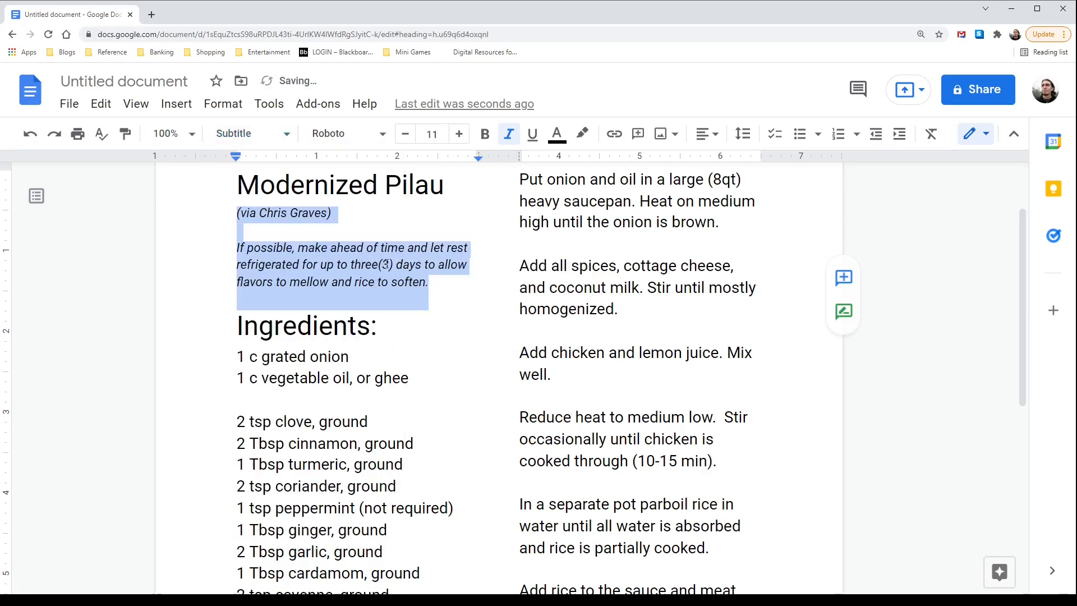
left_click(341, 267)
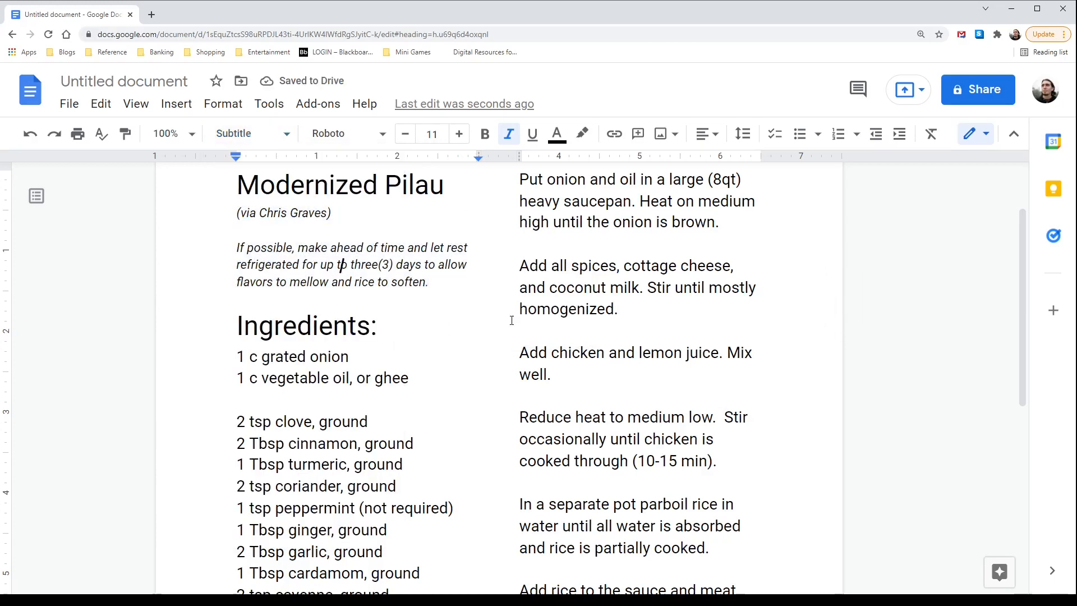
scroll(367, 283, "up", 2)
scroll(359, 305, "down", 1)
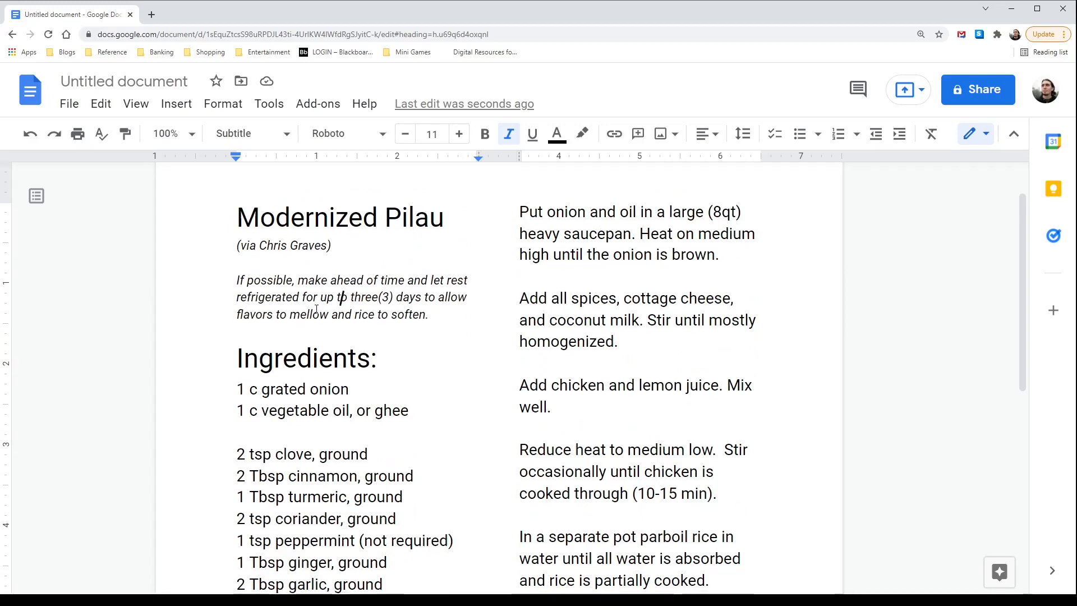
Step: Add a "Directions:" line above the first instruction about onion and oil in the second column
scroll(321, 303, "down", 3)
scroll(324, 277, "down", 3)
scroll(324, 276, "down", 1)
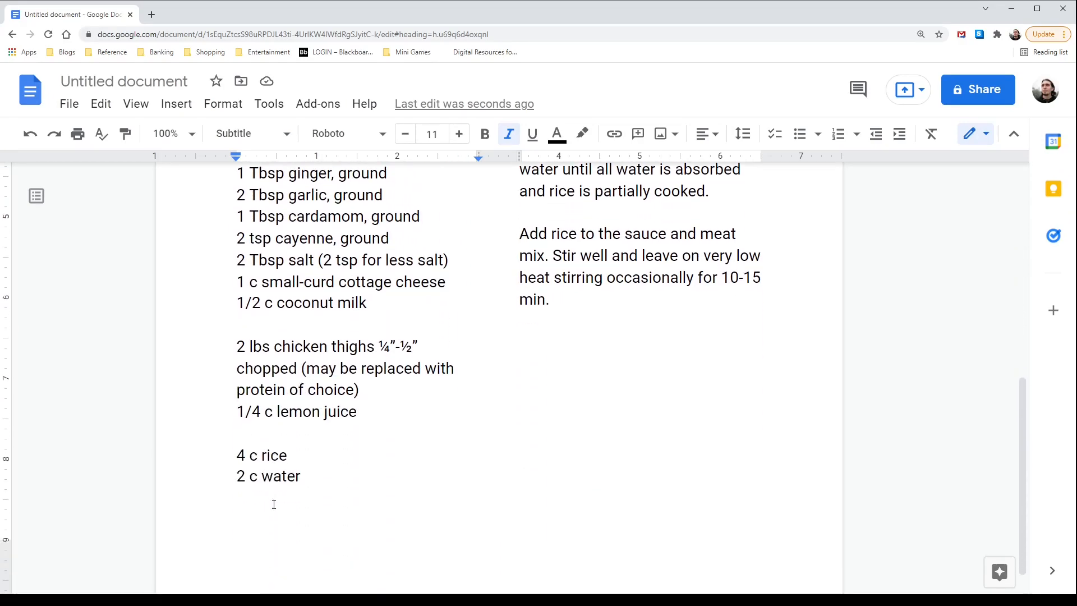
scroll(275, 494, "down", 1)
scroll(297, 476, "up", 6)
scroll(459, 268, "down", 3)
key("ctrl+Home")
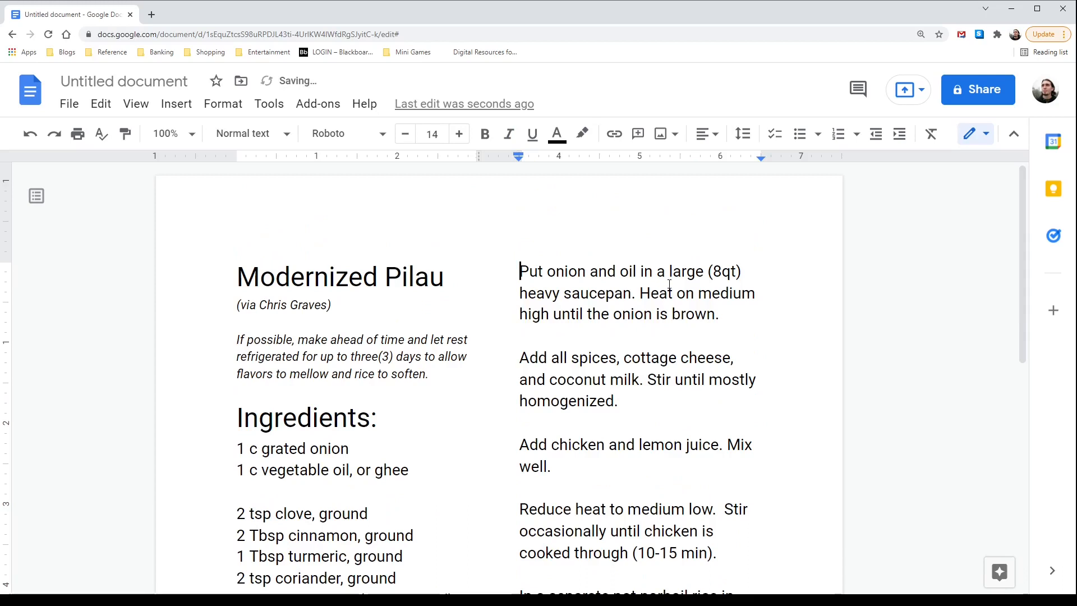
key("Return")
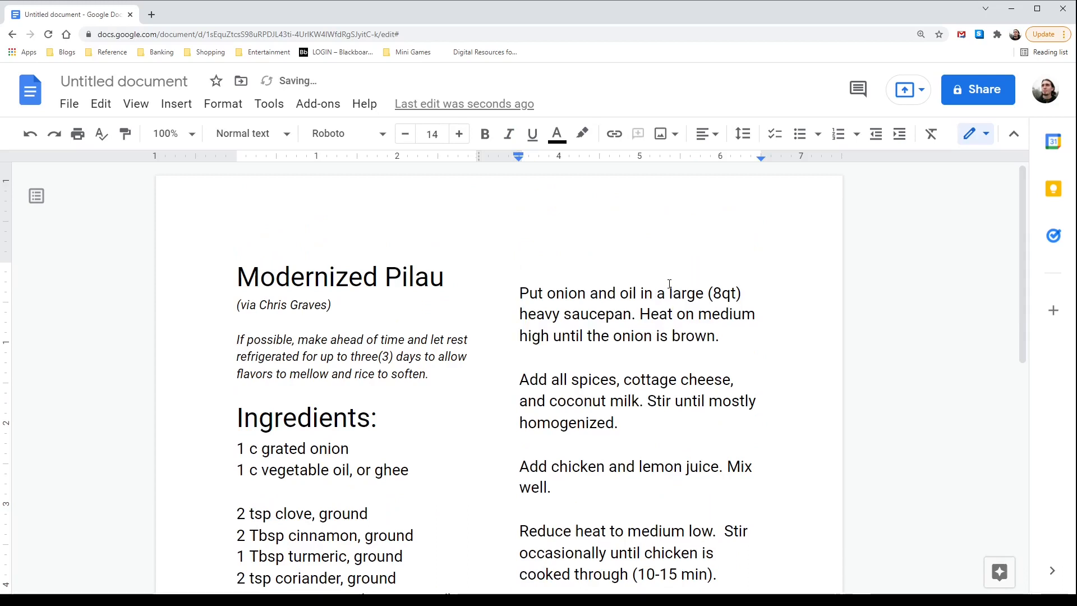
type("Directions:")
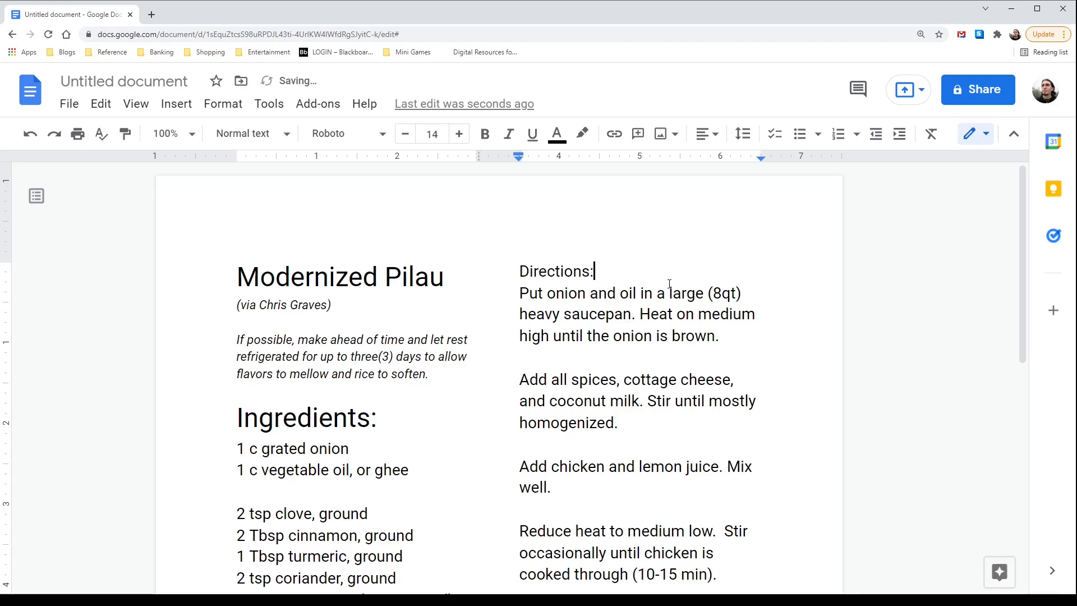
Step: Apply the Title style to the Directions line and insert a blank line above it
left_click_drag(594, 271, 514, 276)
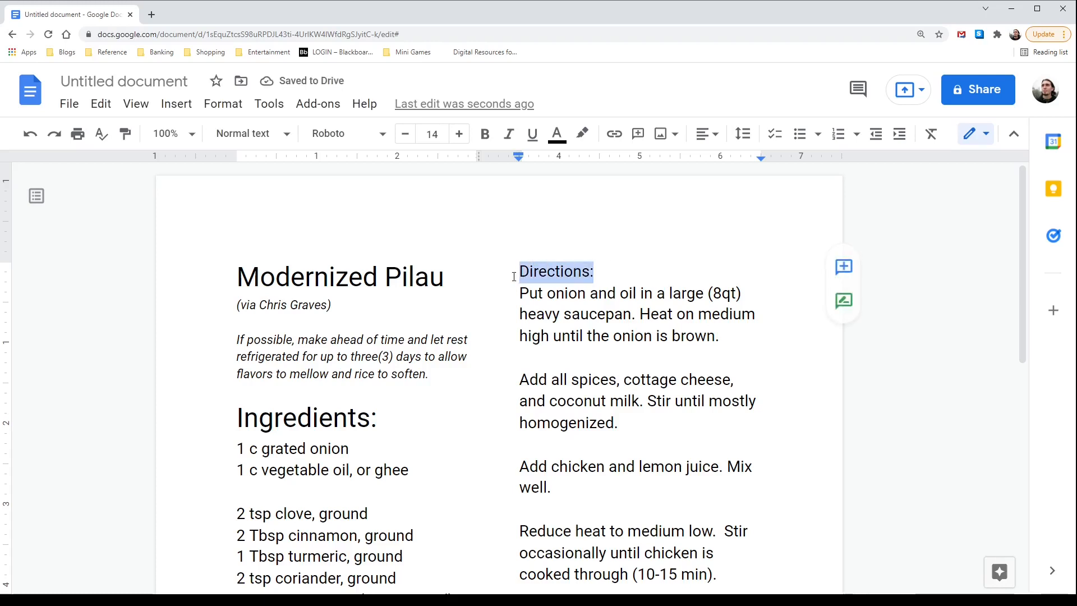
left_click(548, 271)
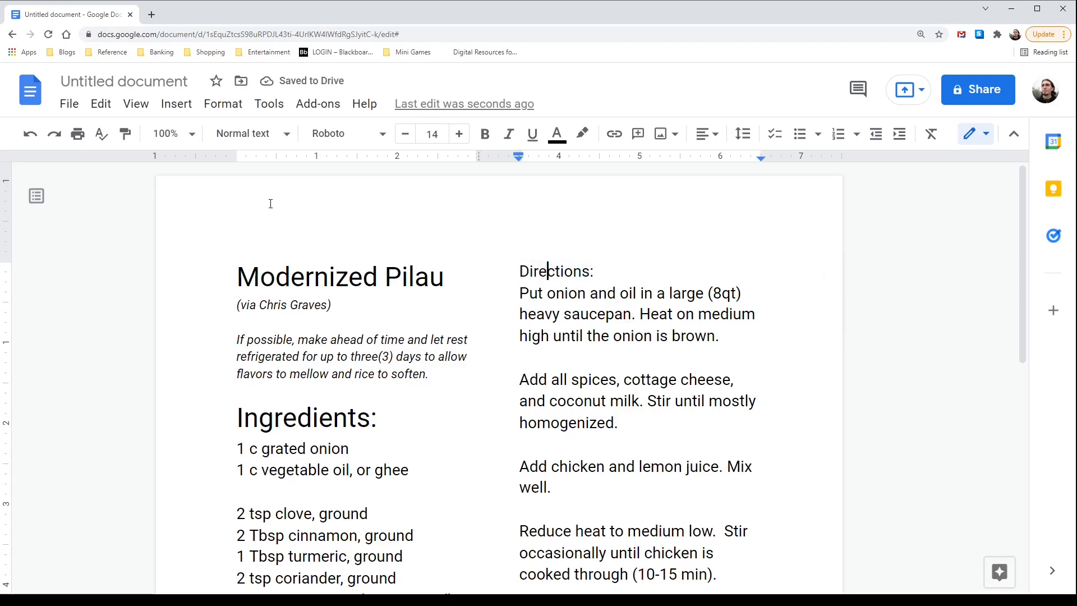
left_click(239, 139)
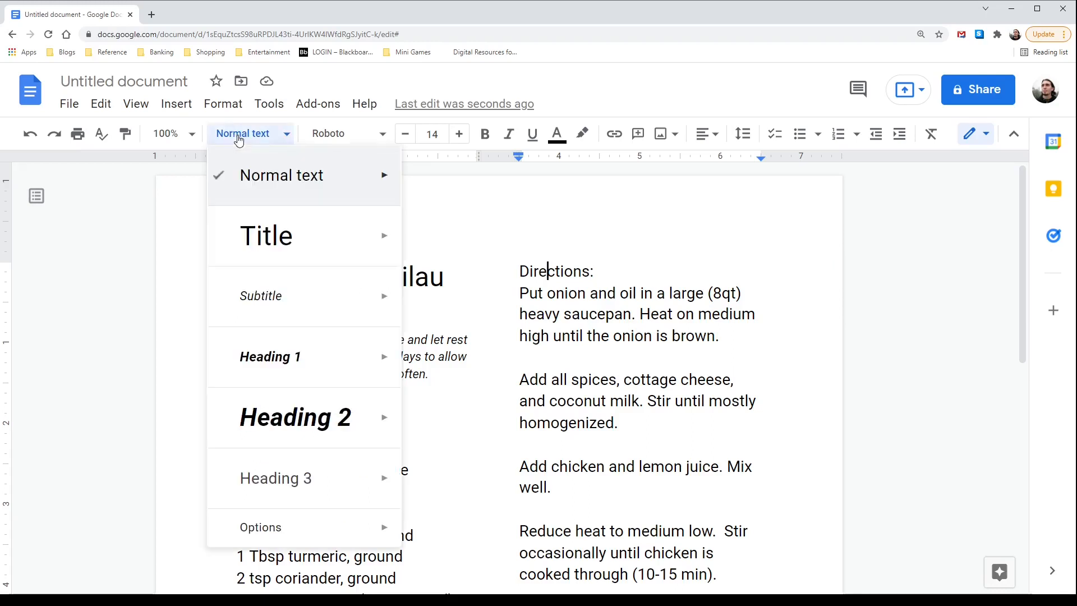
left_click(276, 233)
scroll(549, 320, "down", 2)
scroll(550, 319, "up", 2)
scroll(550, 319, "down", 1)
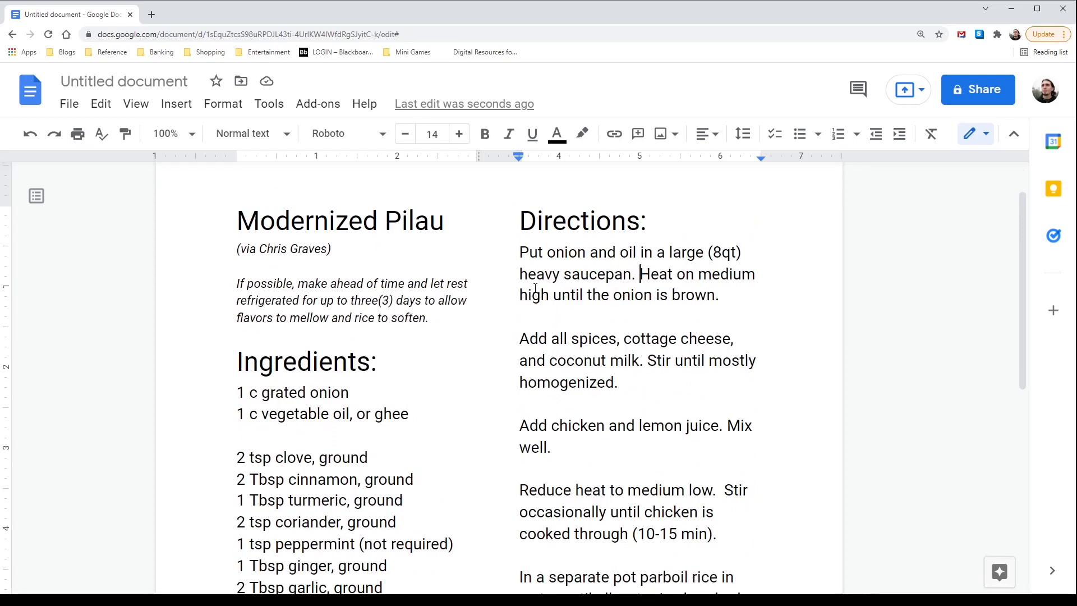
left_click(520, 221)
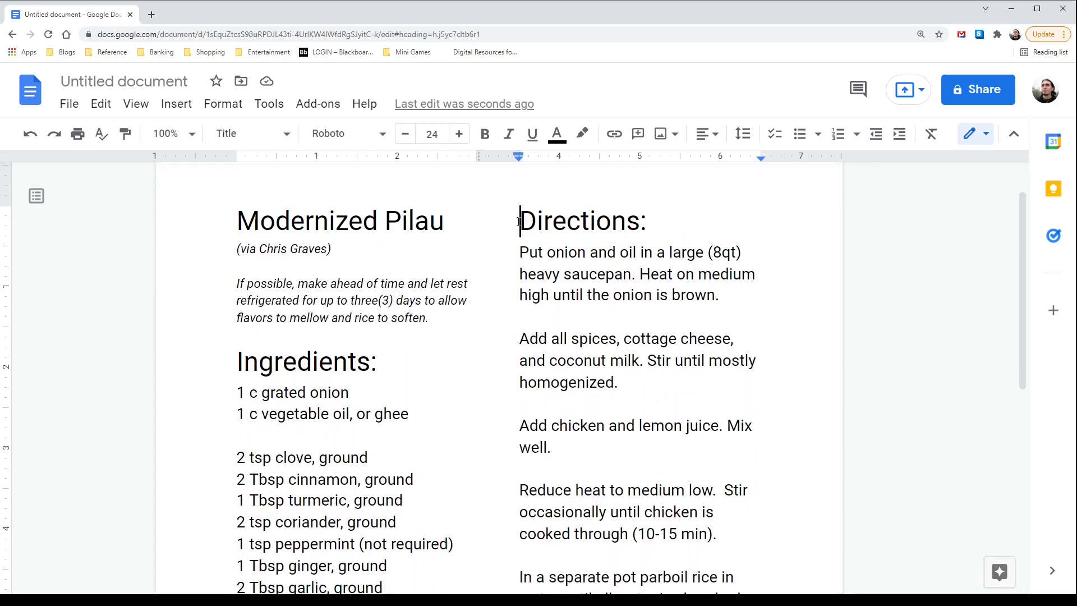
key("Return")
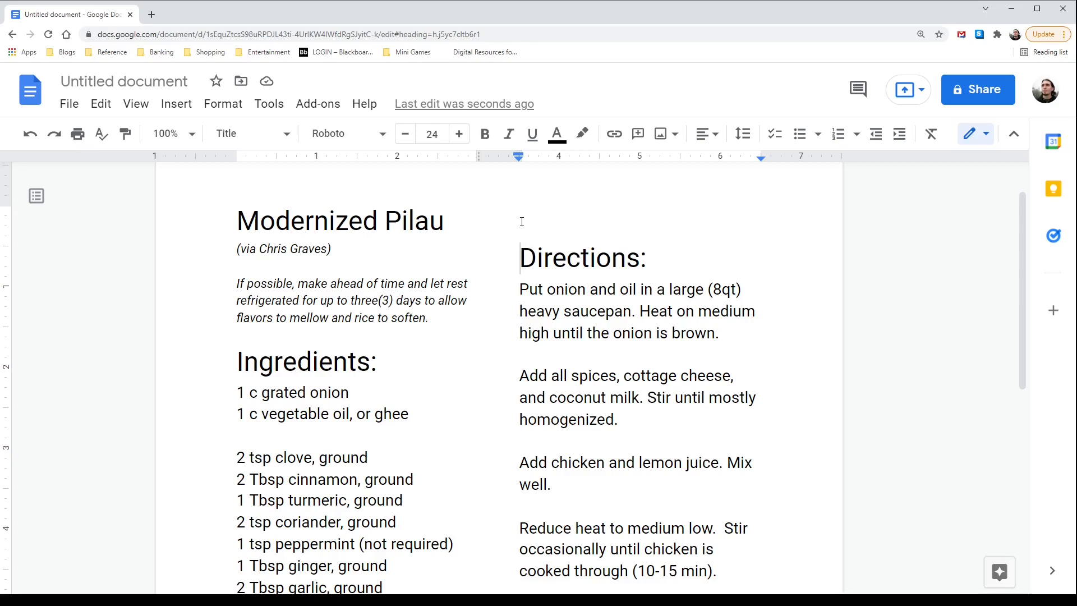
Step: Review the order of the directions against the ingredient groups in the other column
scroll(522, 222, "down", 7)
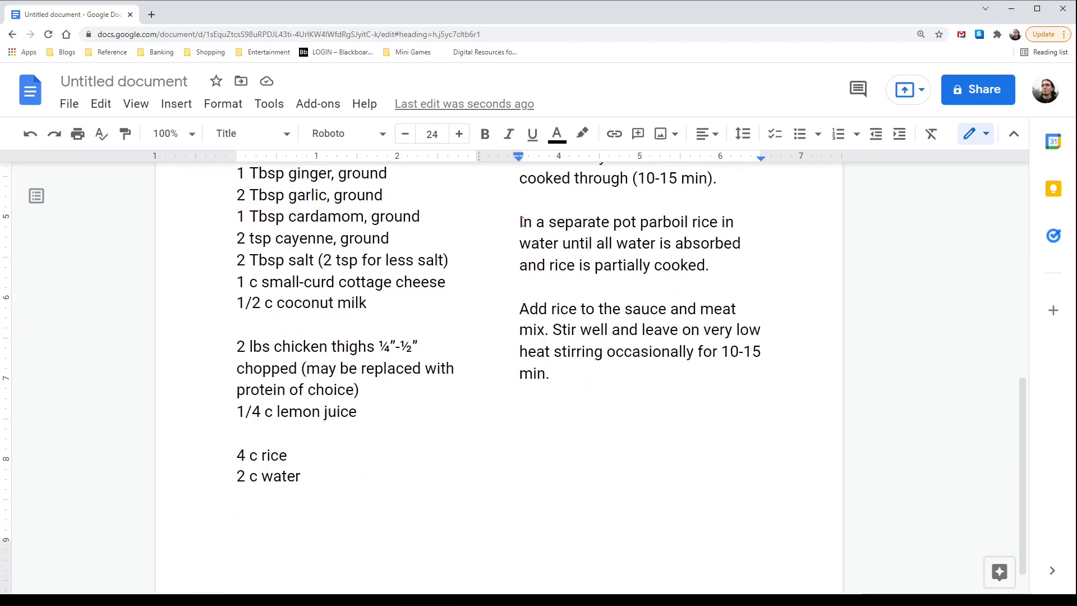
scroll(522, 221, "up", 6)
scroll(522, 221, "down", 1)
scroll(521, 222, "up", 3)
scroll(522, 222, "down", 3)
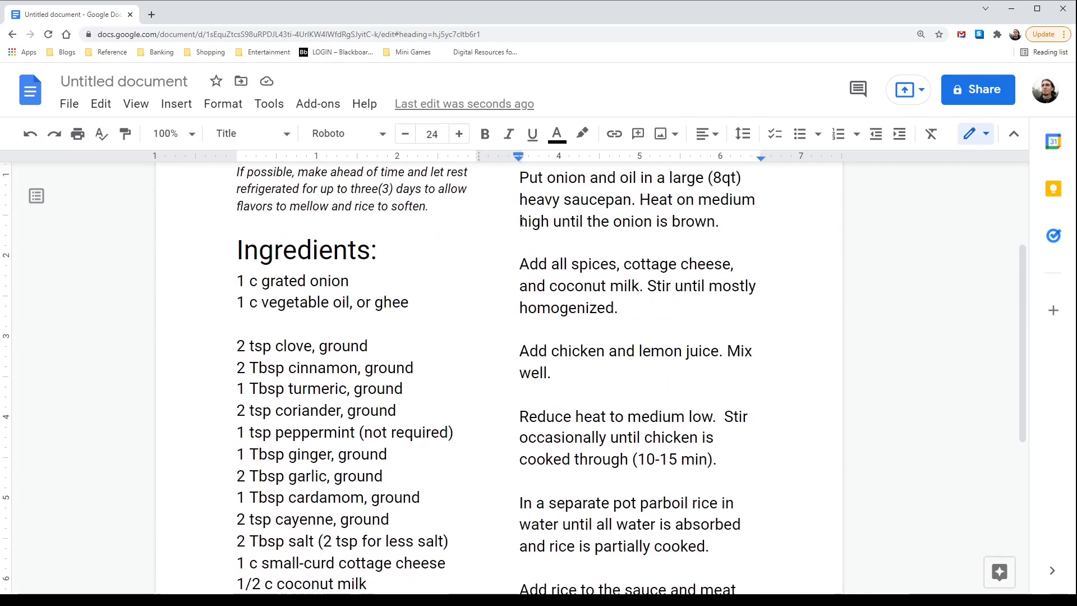
scroll(522, 221, "up", 1)
scroll(543, 451, "down", 2)
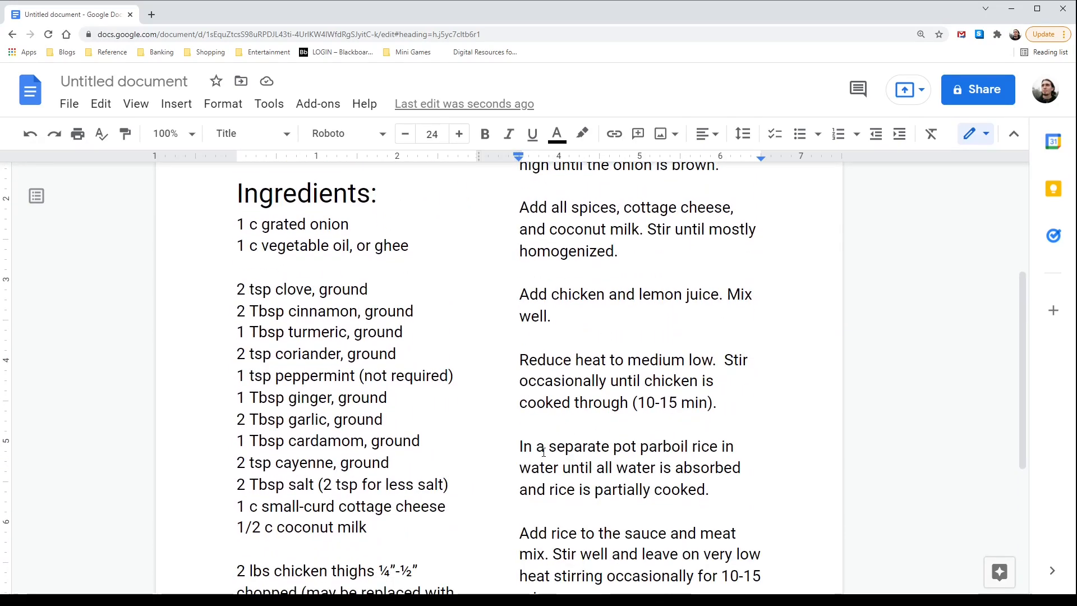
scroll(541, 449, "down", 2)
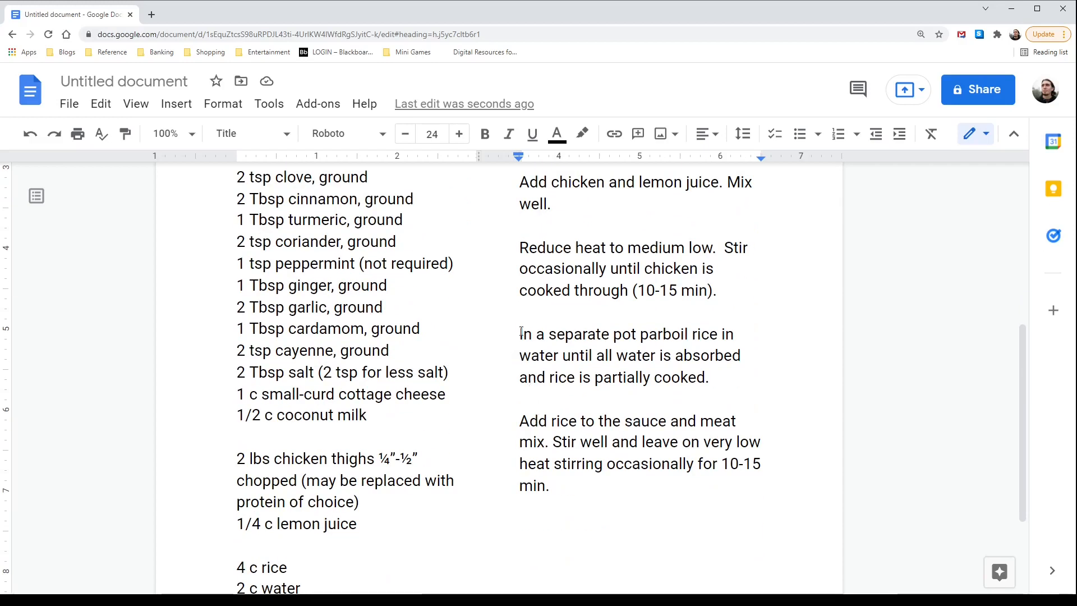
scroll(521, 331, "up", 5)
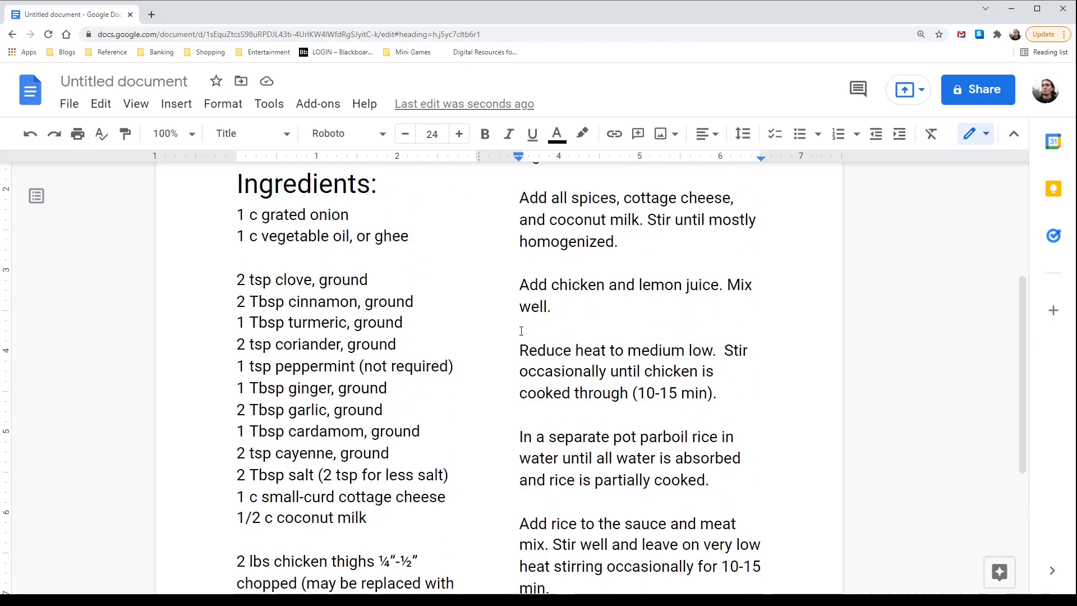
scroll(521, 331, "down", 3)
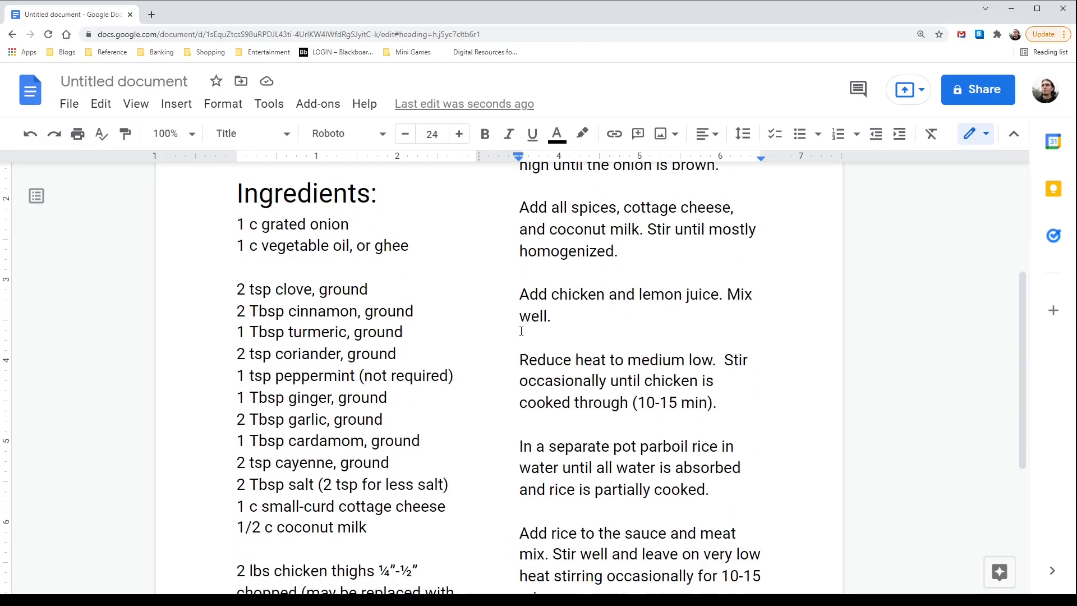
scroll(545, 431, "down", 1)
scroll(545, 431, "down", 2)
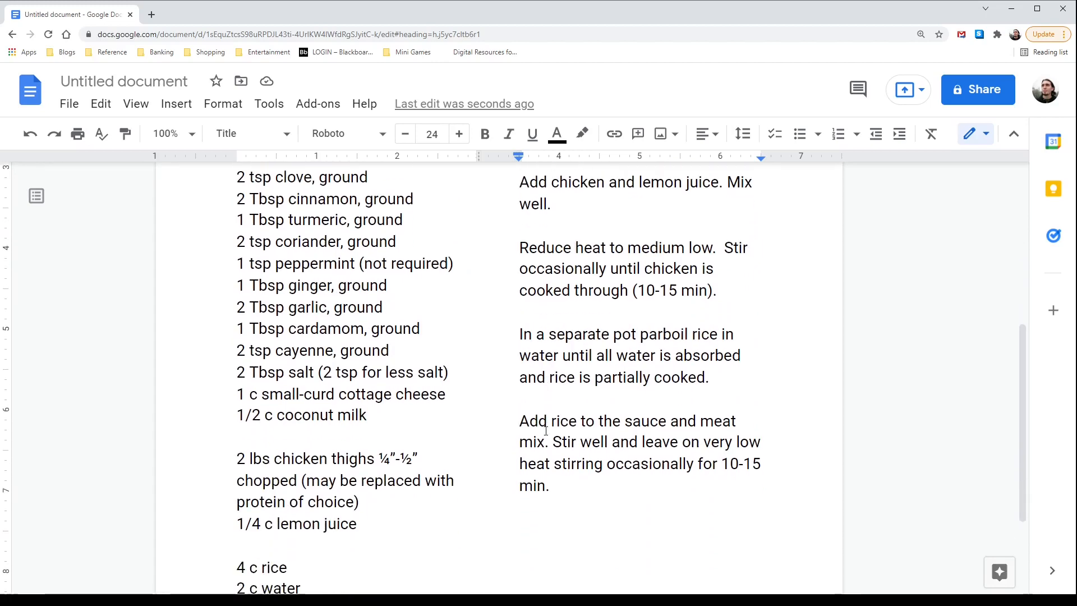
scroll(545, 431, "up", 3)
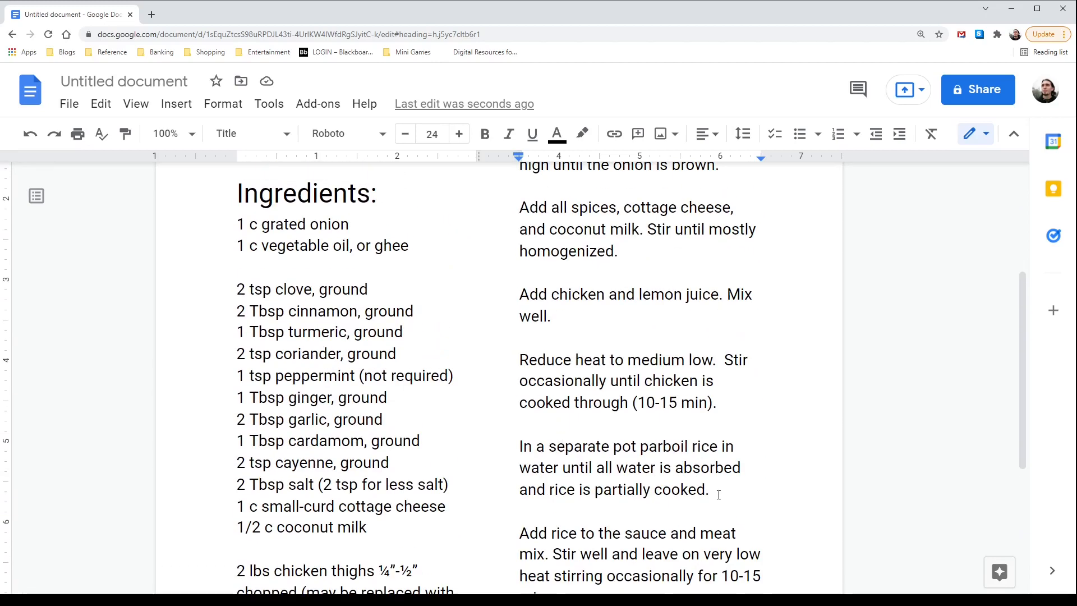
Step: Cut the paragraph about parboiling rice from the directions and paste it back into the same spot
left_click_drag(715, 493, 507, 447)
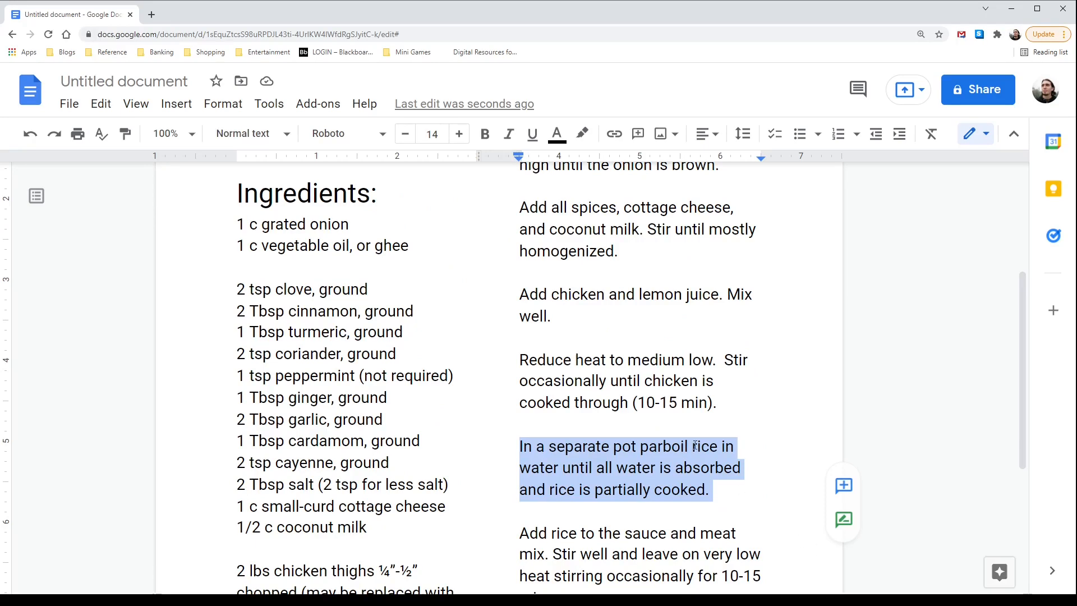
scroll(456, 297, "up", 4)
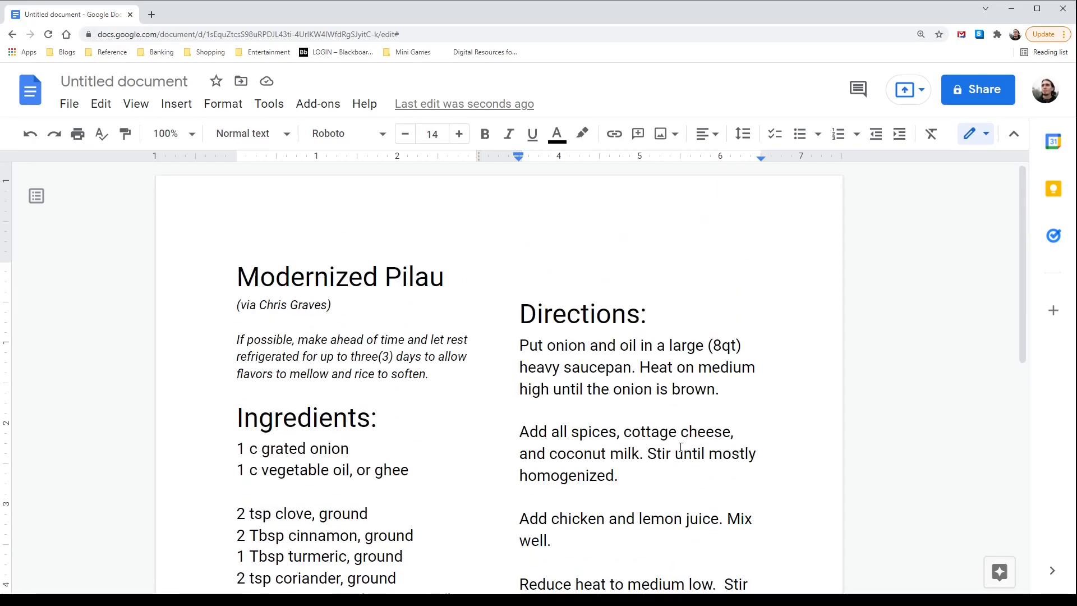
scroll(680, 446, "down", 4)
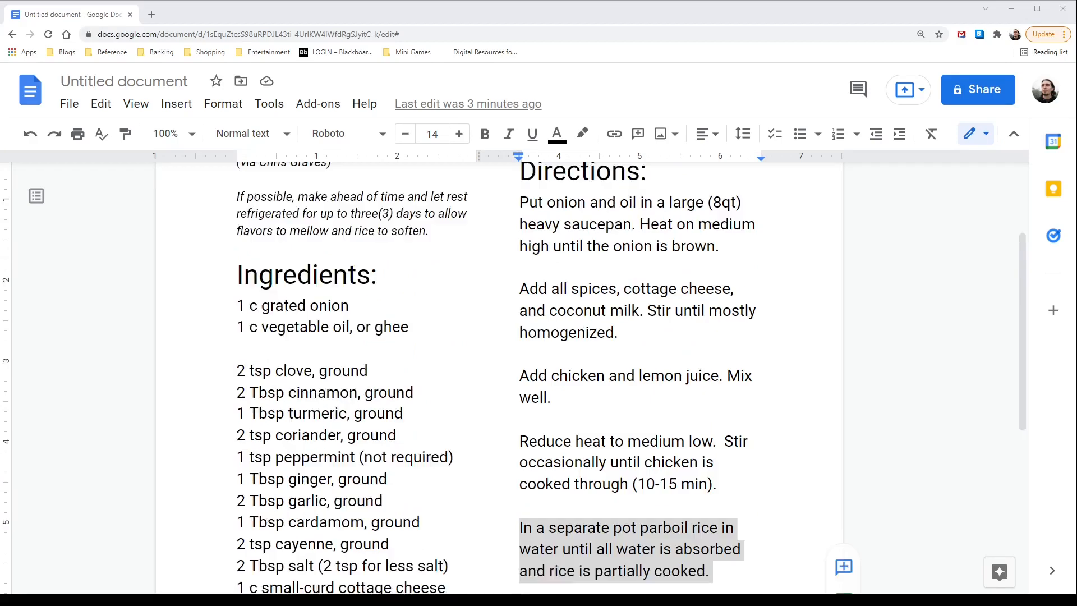
scroll(500, 376, "down", 1)
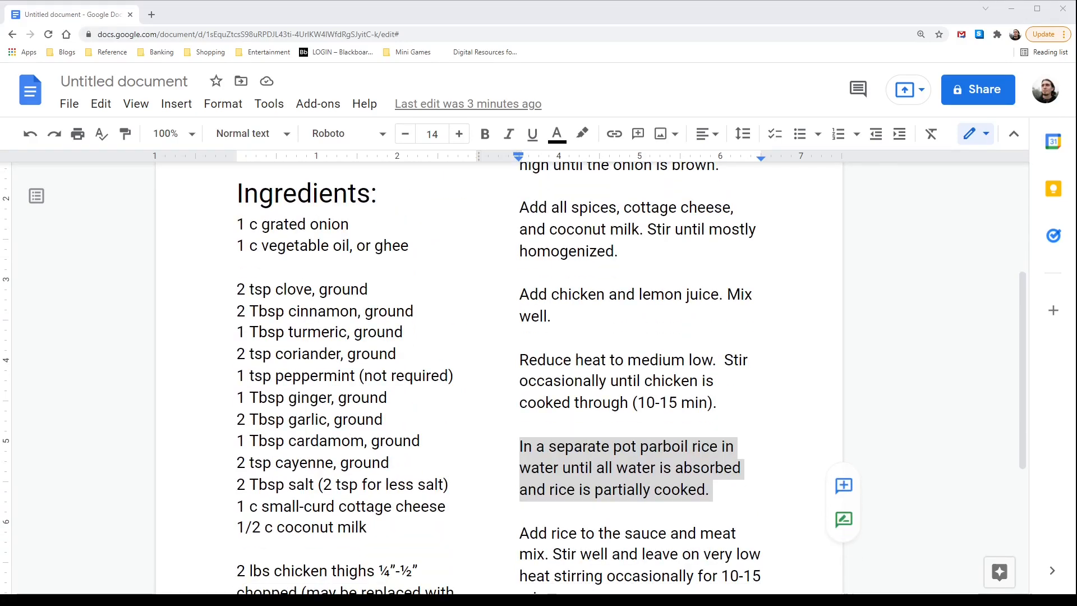
left_click(521, 421)
left_click_drag(711, 489, 507, 445)
key("ctrl+c")
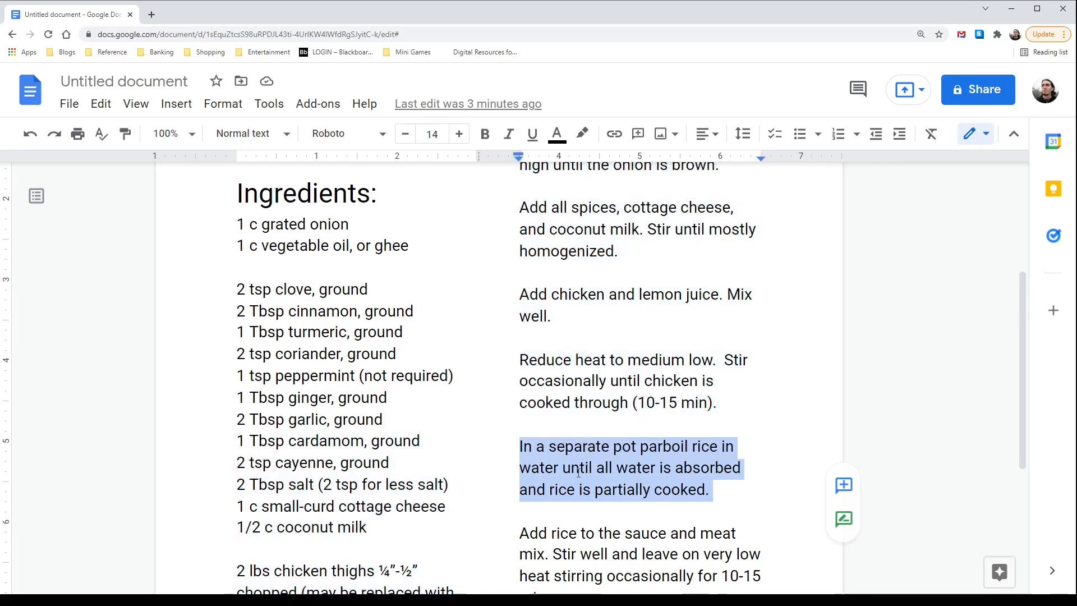
key("BackSpace")
scroll(702, 475, "down", 2)
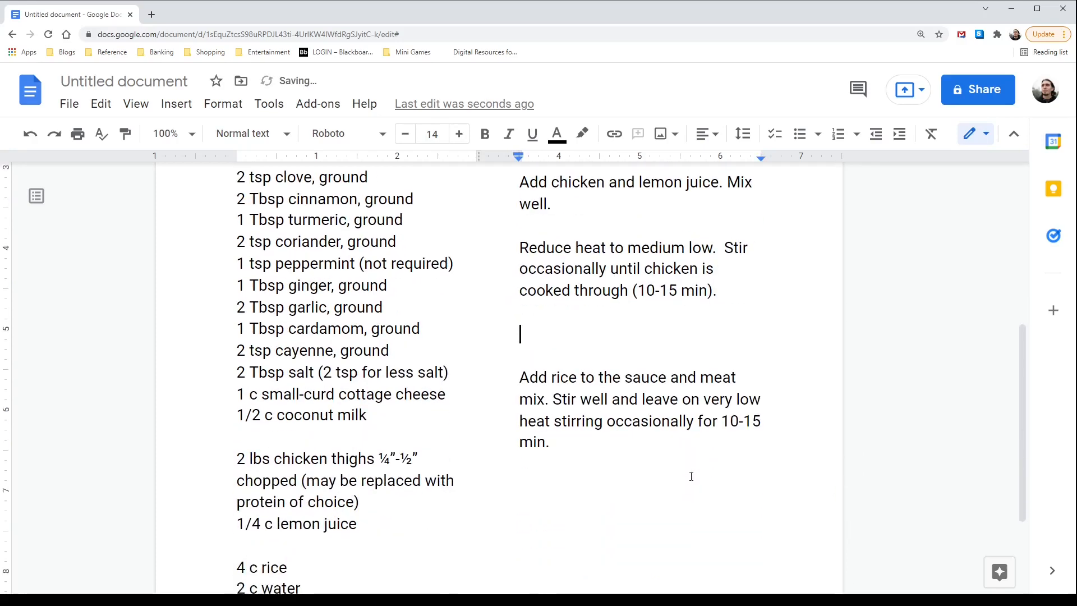
left_click(603, 464)
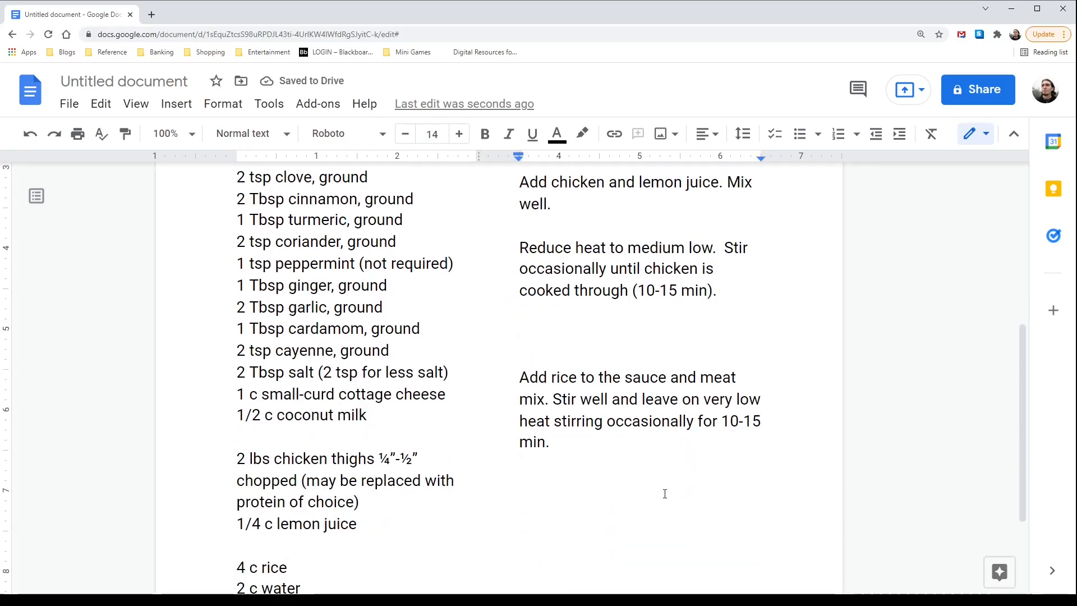
left_click(554, 335)
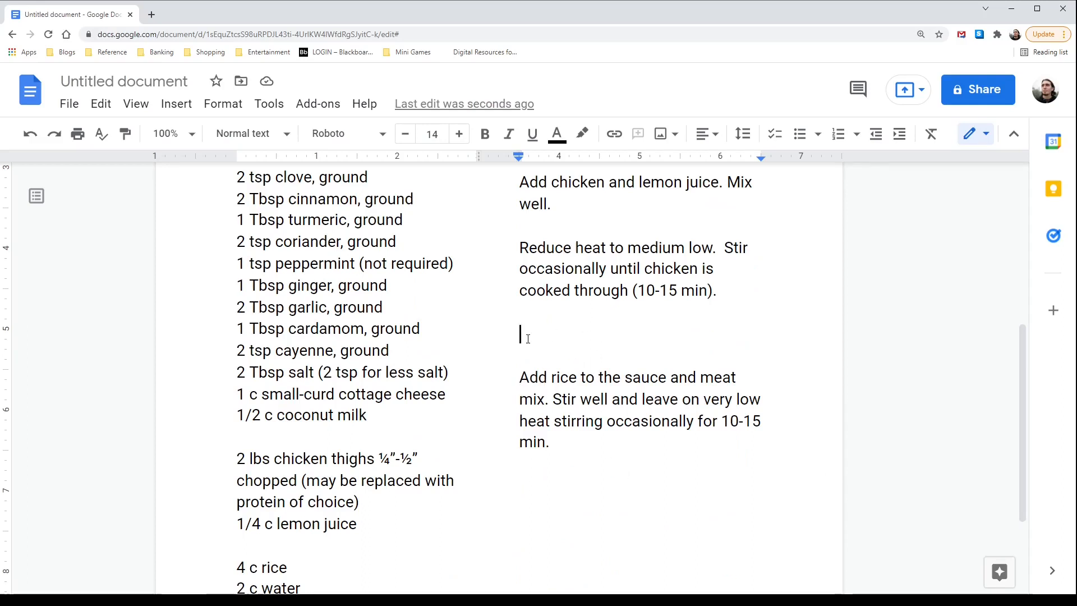
key("ctrl+v")
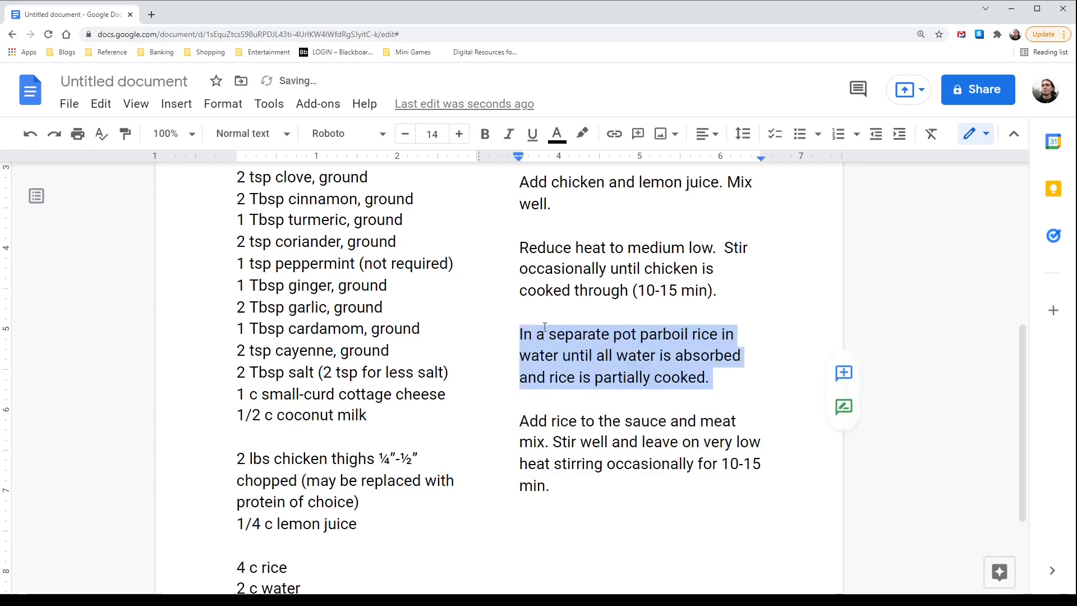
left_click(589, 412)
Step: Check the complete two-column recipe, from the title and Directions heading down to the final rice instruction
scroll(535, 418, "up", 5)
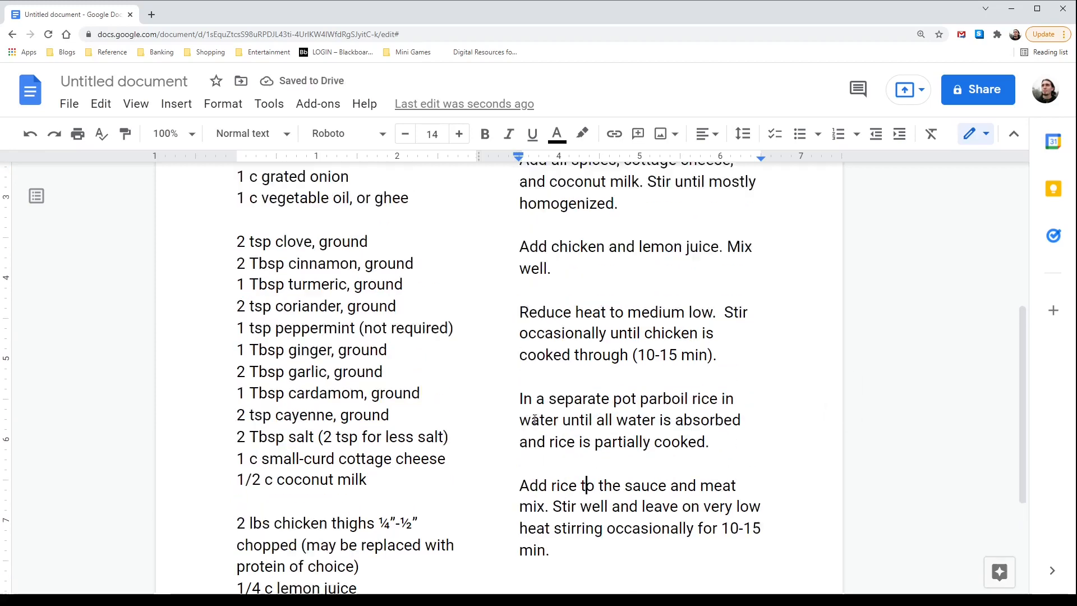
scroll(621, 310, "down", 1)
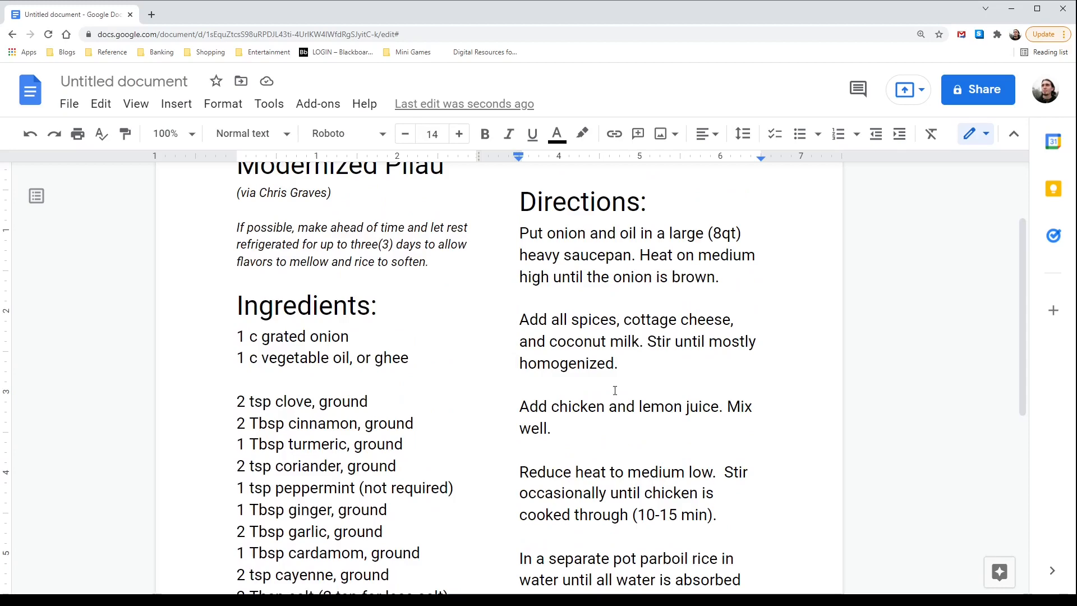
scroll(592, 454, "down", 3)
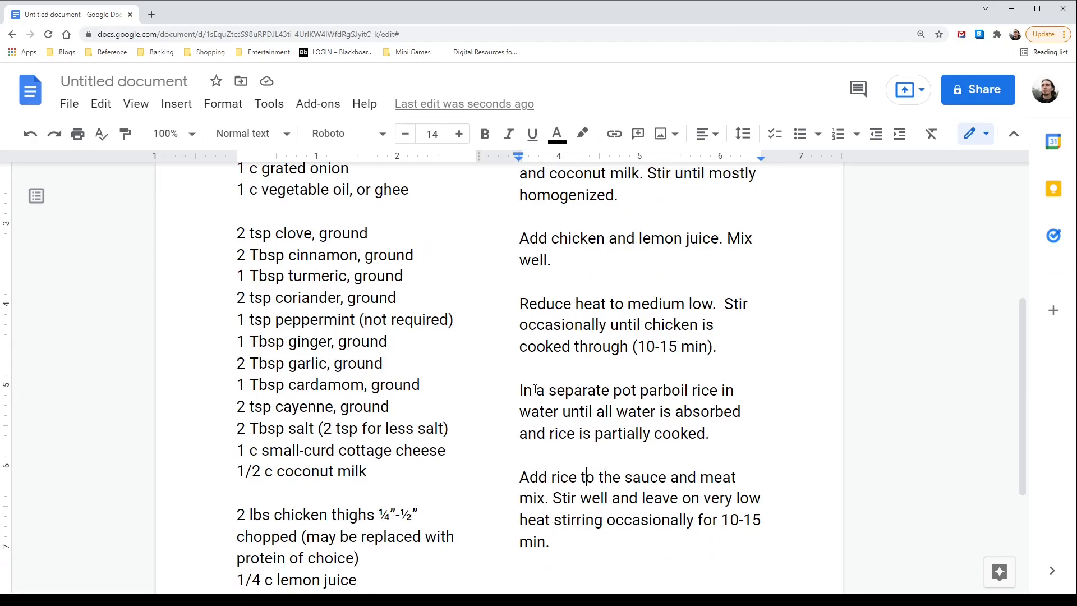
scroll(536, 390, "up", 5)
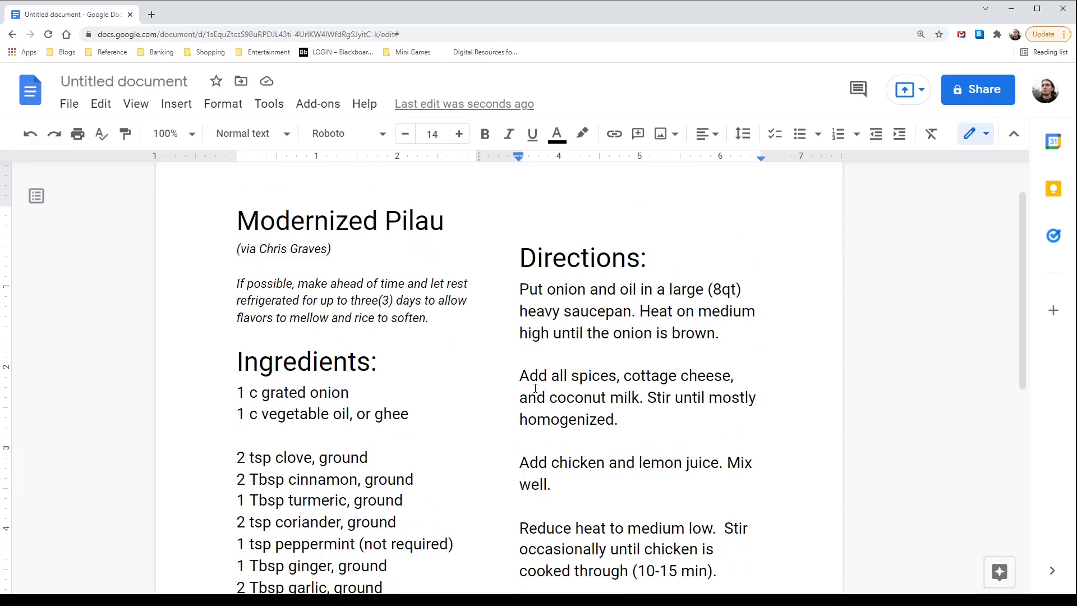
scroll(567, 382, "down", 3)
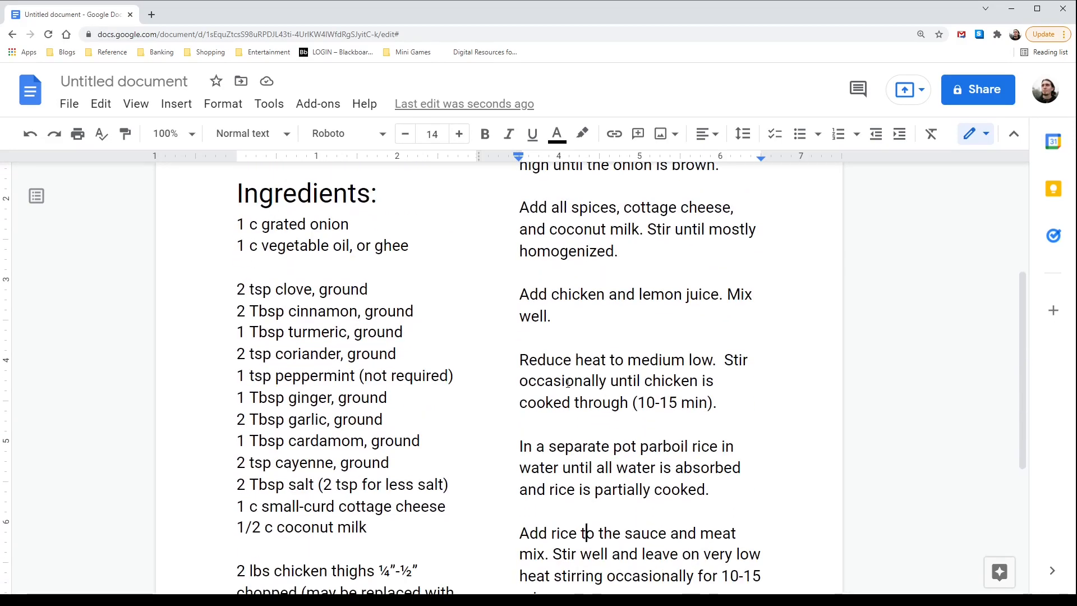
scroll(568, 383, "down", 1)
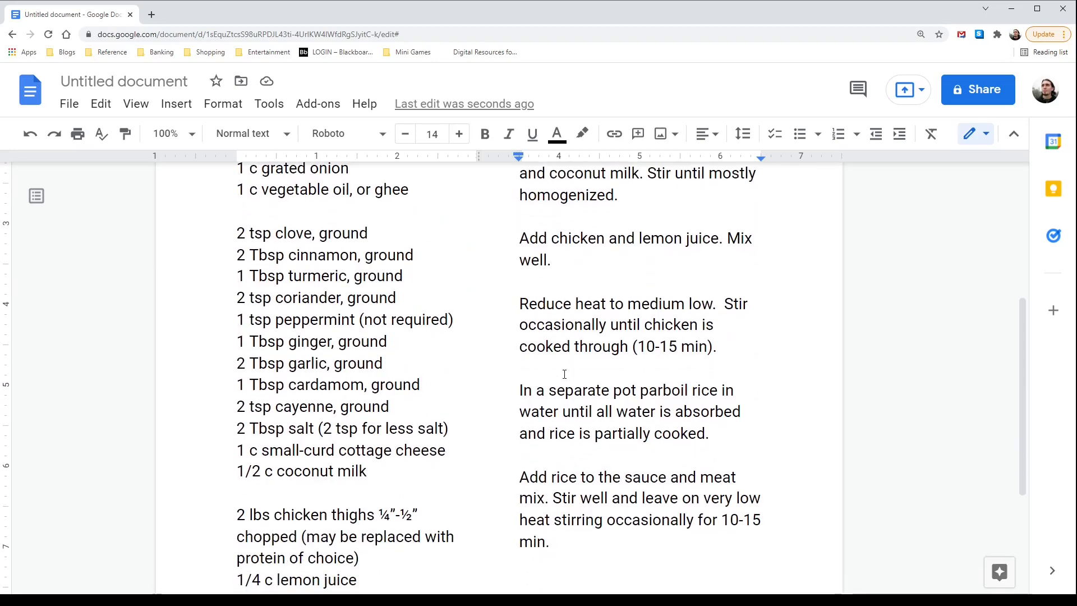
scroll(564, 374, "up", 2)
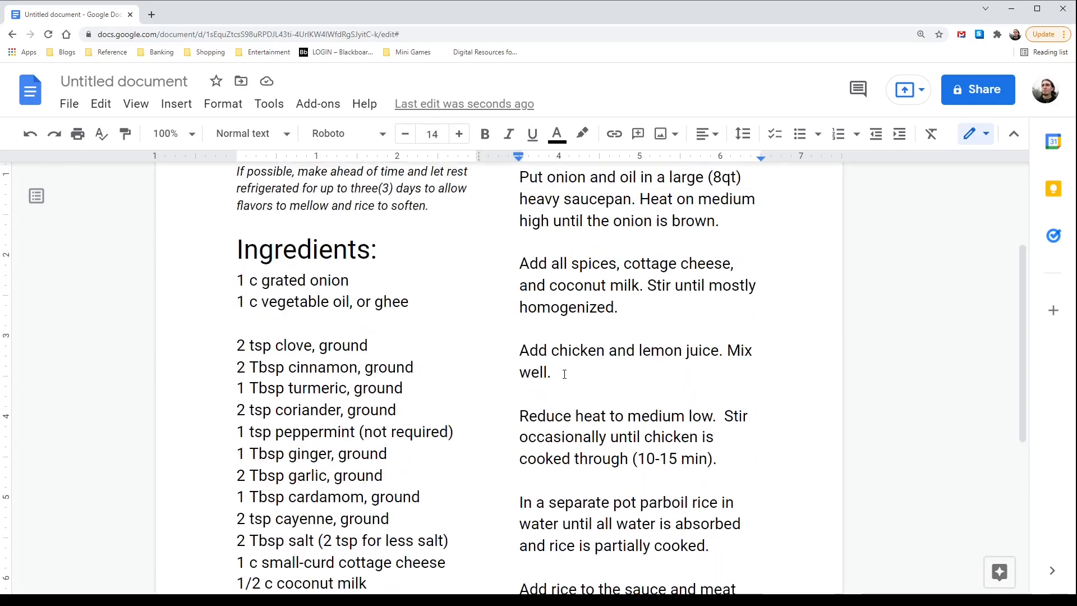
scroll(564, 374, "up", 3)
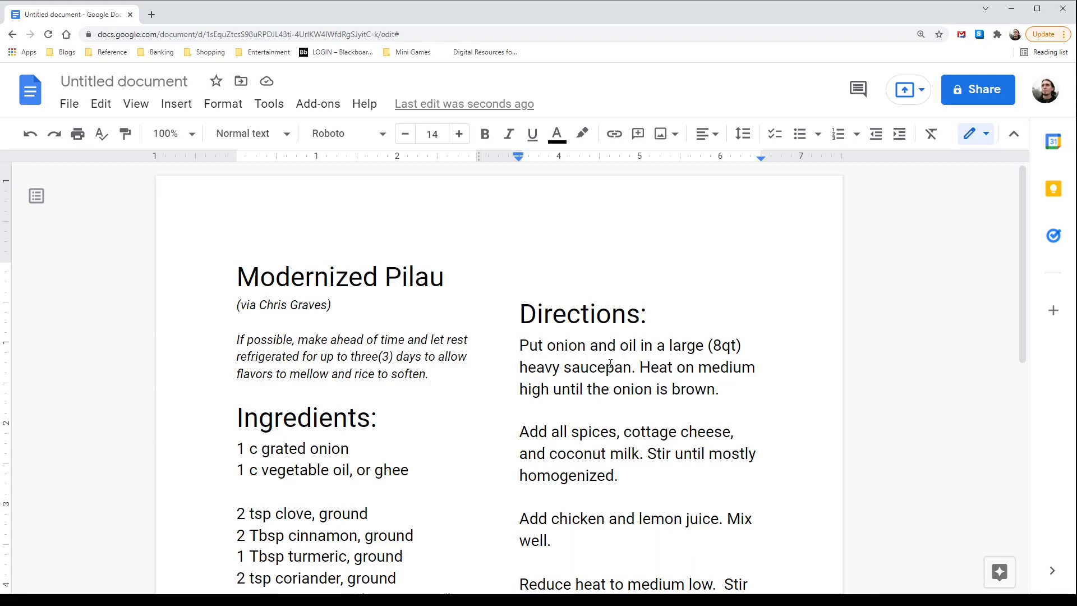
Step: Add a bold "Sauce:" subheading on its own line between the Directions heading and the onion and oil paragraph
key("Return")
key("Up")
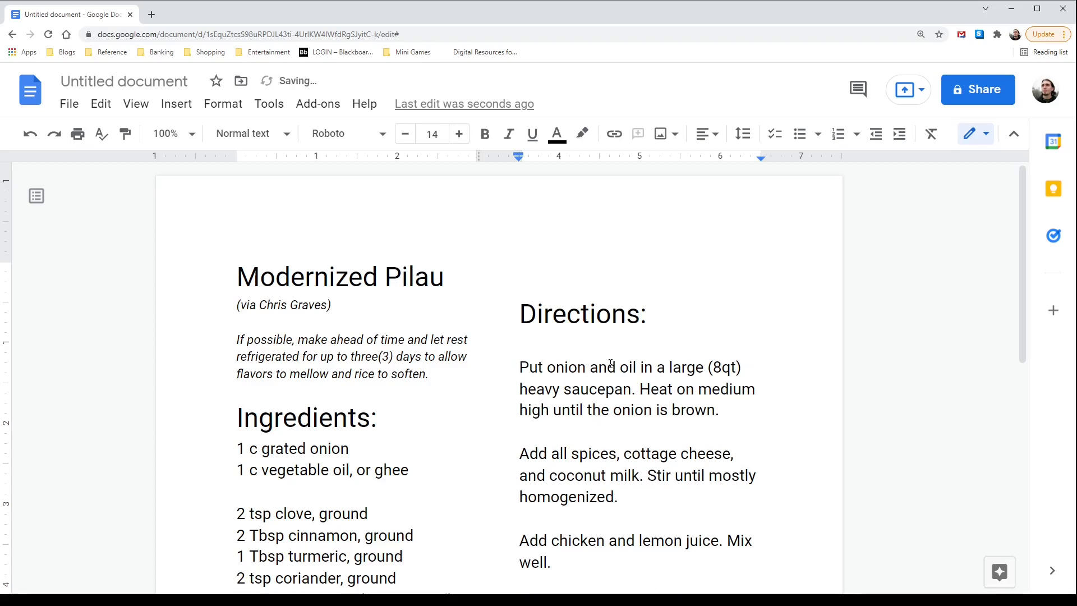
type("Sauce")
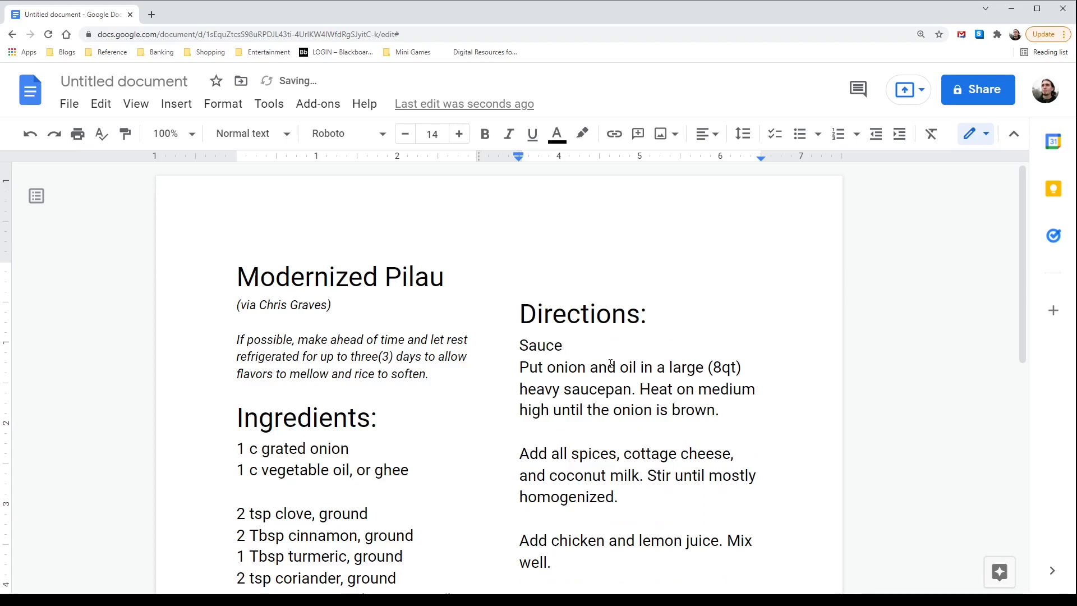
type(":")
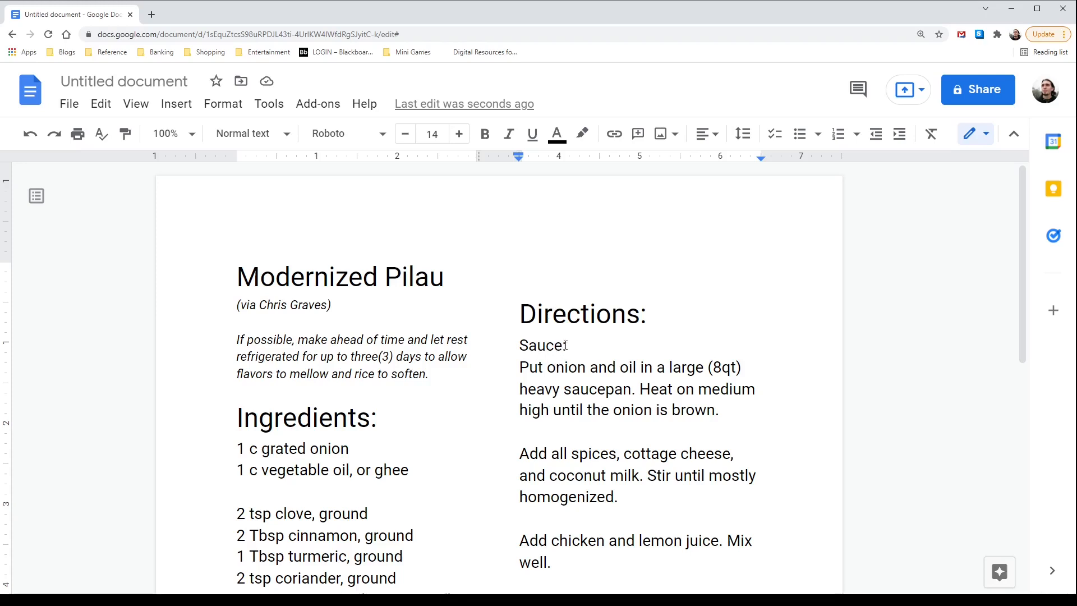
double_click(541, 346)
left_click_drag(580, 345, 518, 345)
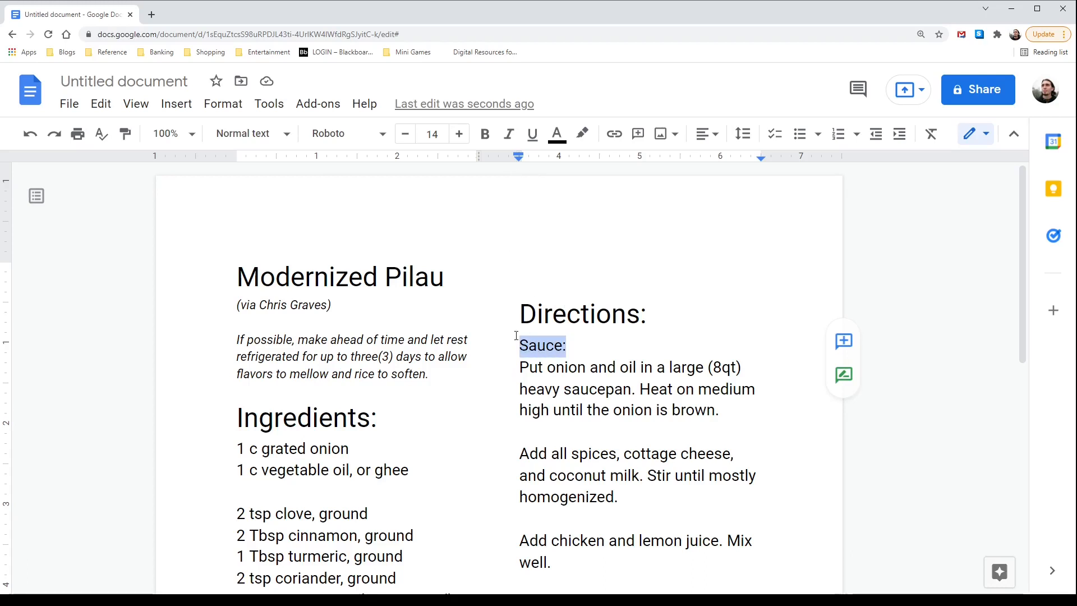
left_click(485, 134)
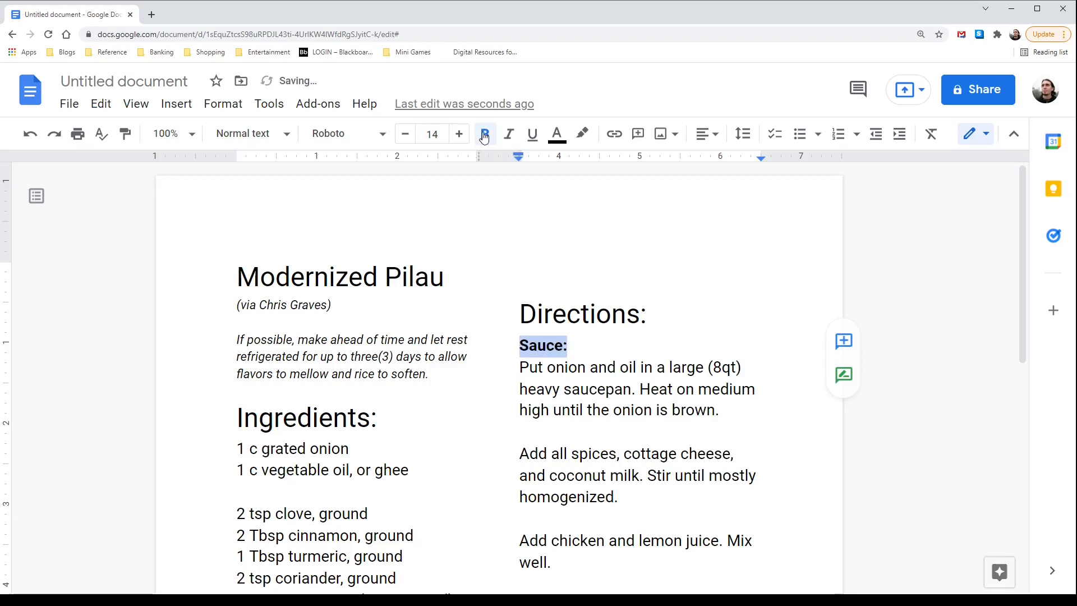
left_click(607, 368)
Step: Update the Heading 1 style to match the bold "Sauce:" subheading
left_click_drag(567, 345, 518, 345)
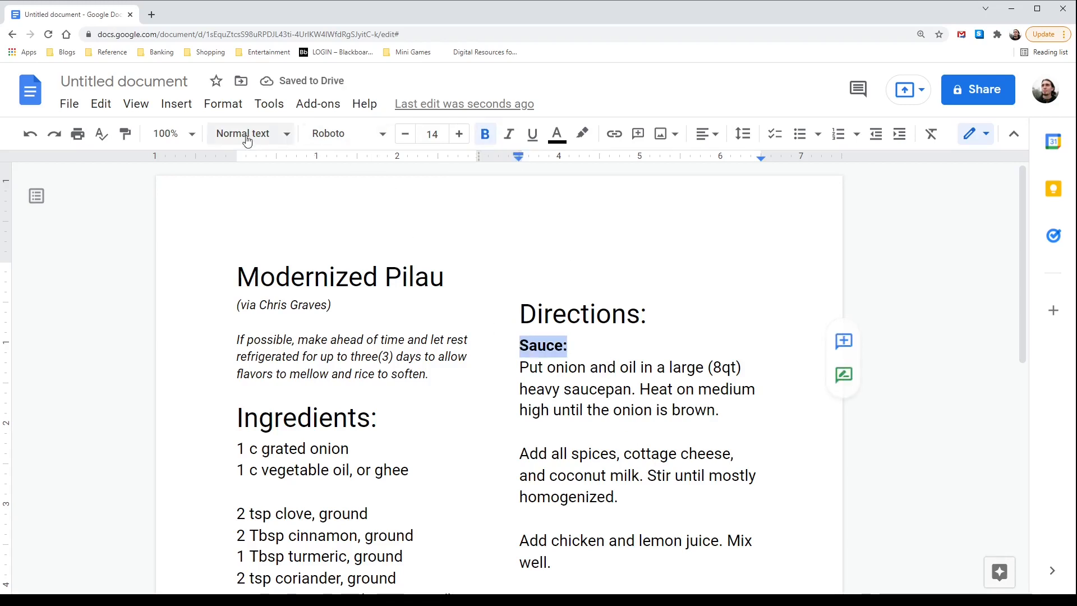
left_click(267, 135)
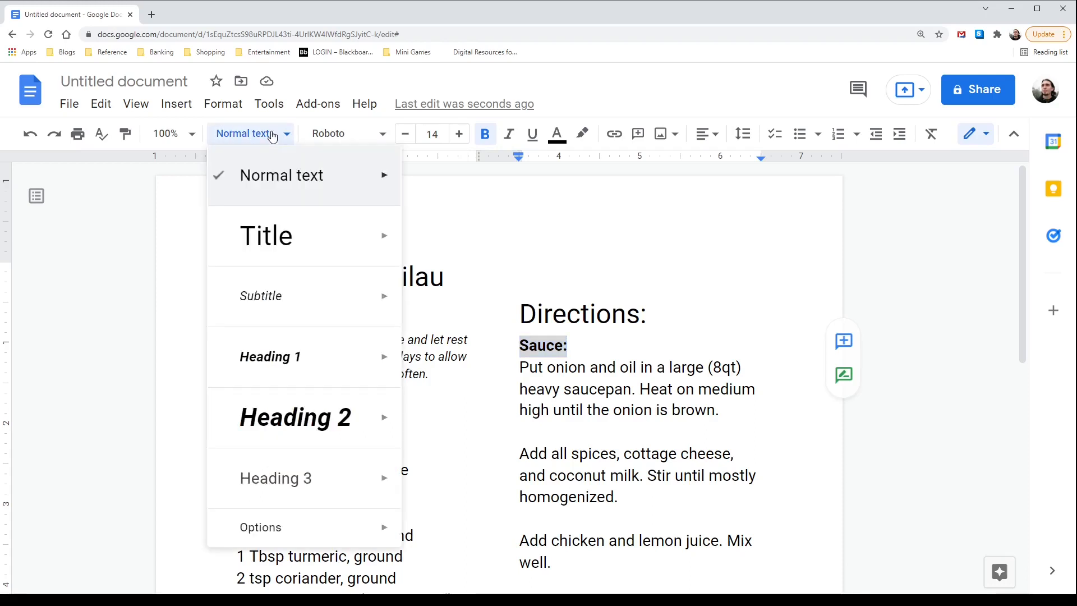
mouse_move(324, 352)
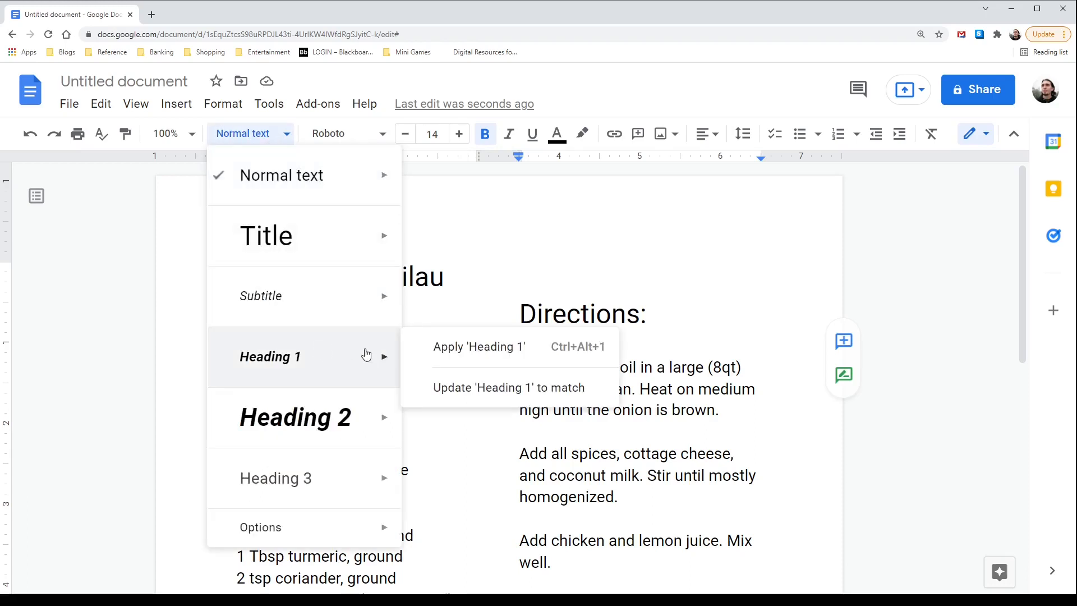
left_click(463, 387)
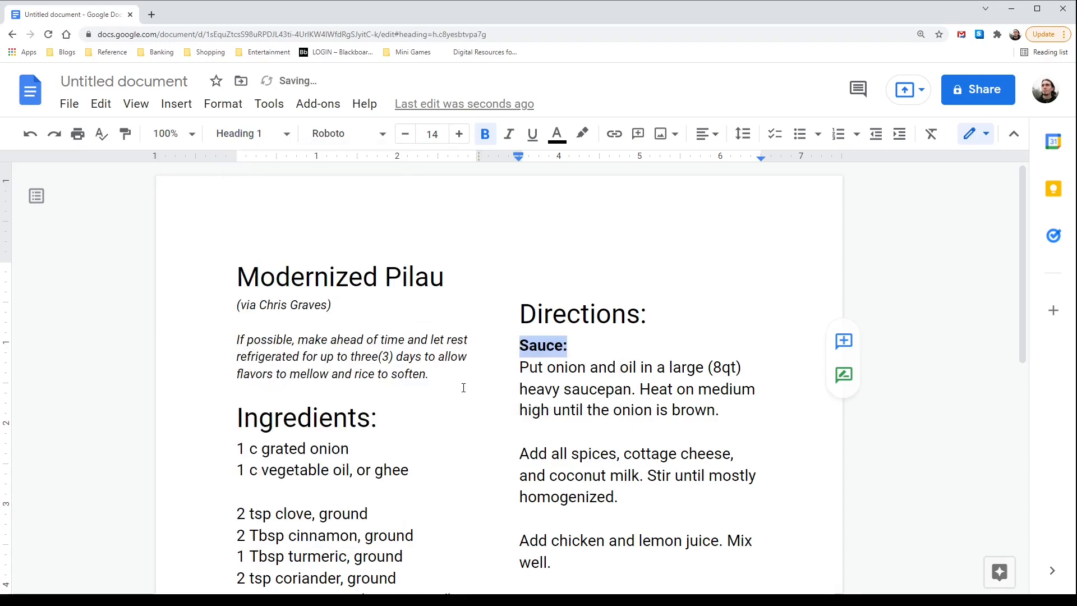
left_click(581, 368)
Step: Add a bold "Rice:" subheading above the parboiling paragraph in the directions, with a blank line before it
scroll(570, 375, "down", 4)
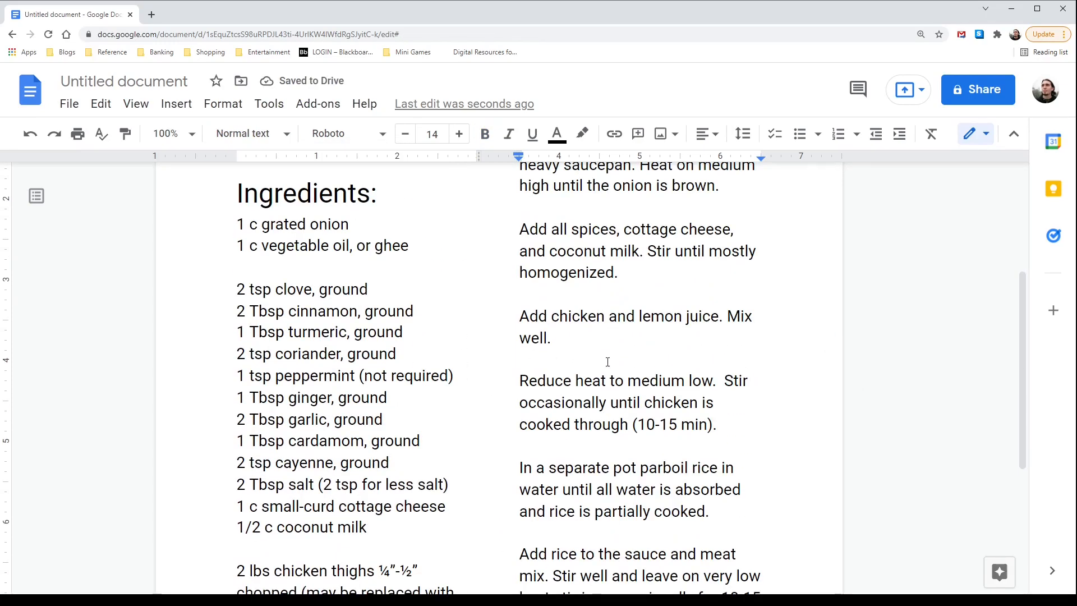
left_click(557, 447)
scroll(588, 373, "up", 4)
scroll(588, 373, "down", 5)
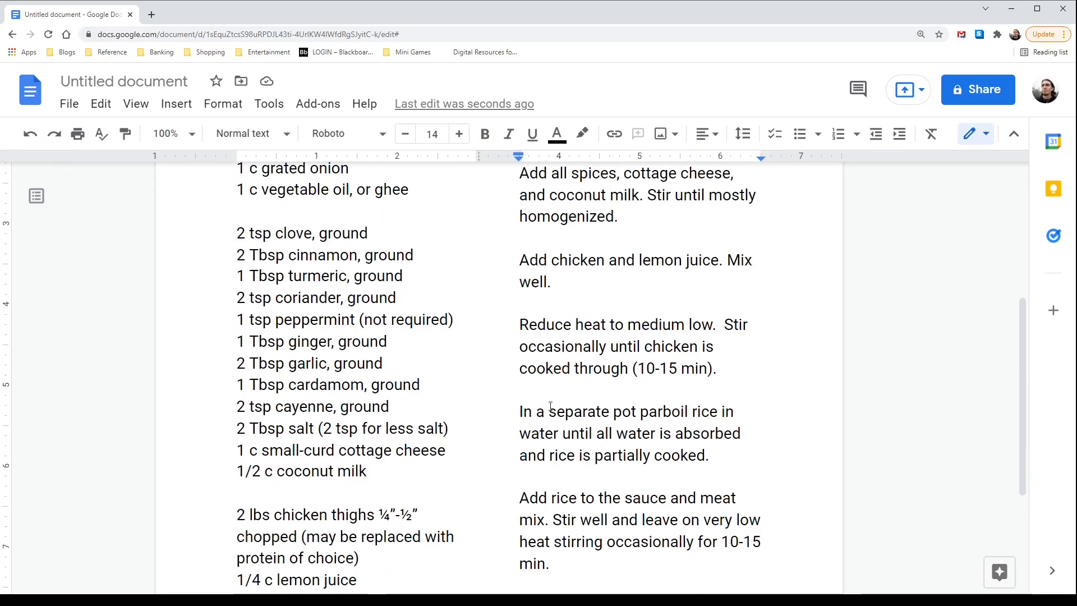
type("Rice:")
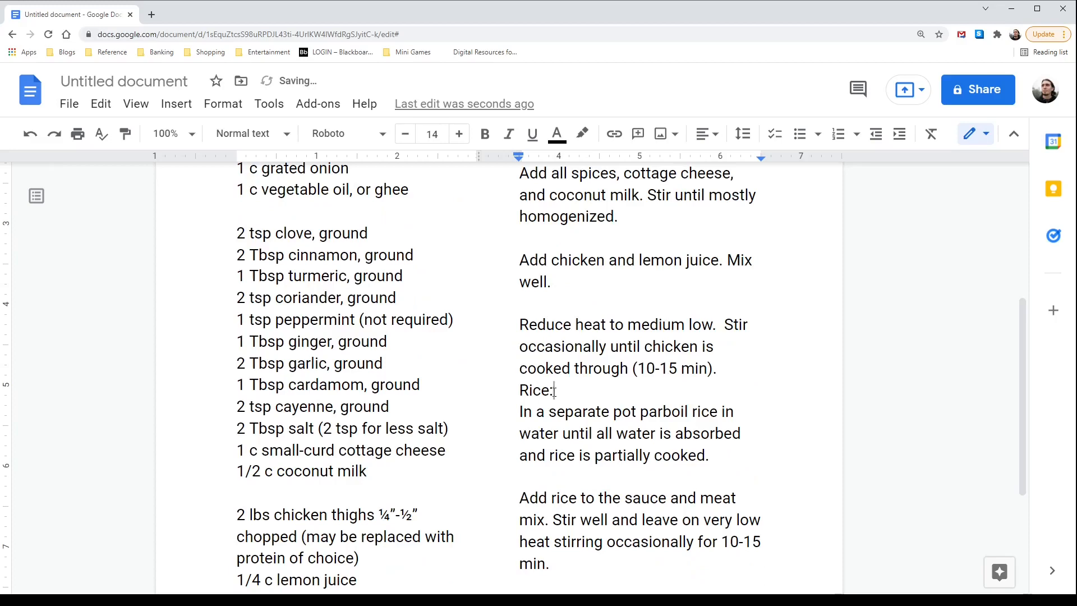
scroll(681, 354, "up", 1)
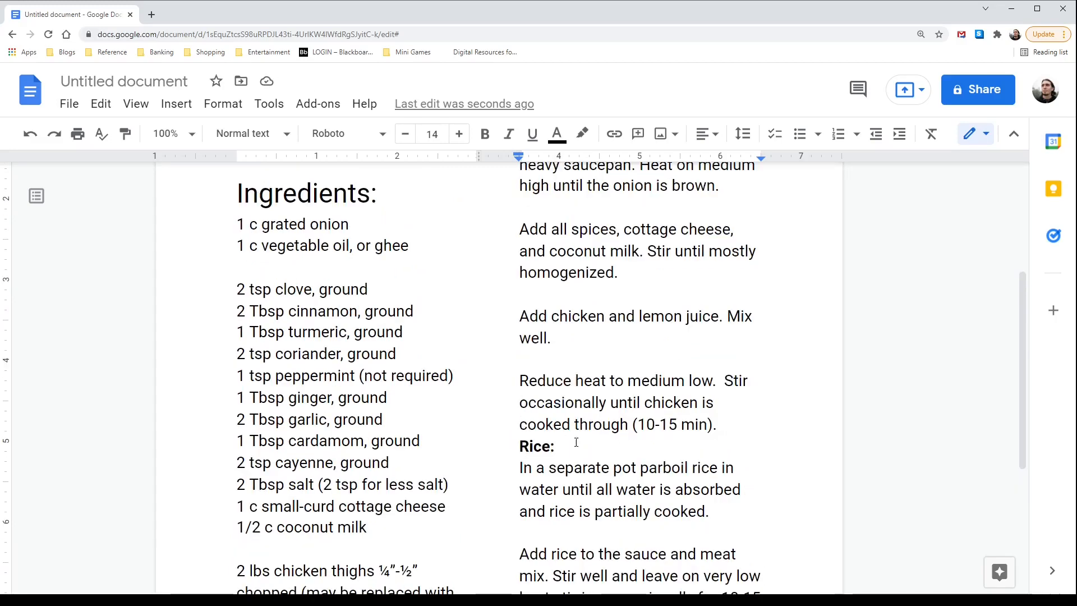
scroll(547, 405, "up", 4)
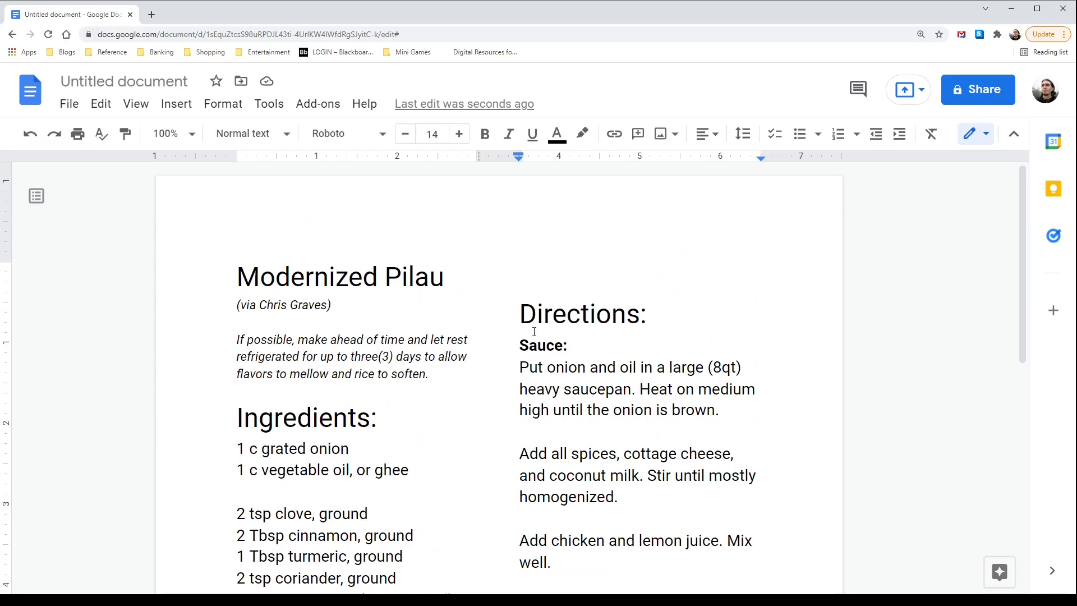
scroll(543, 332, "down", 5)
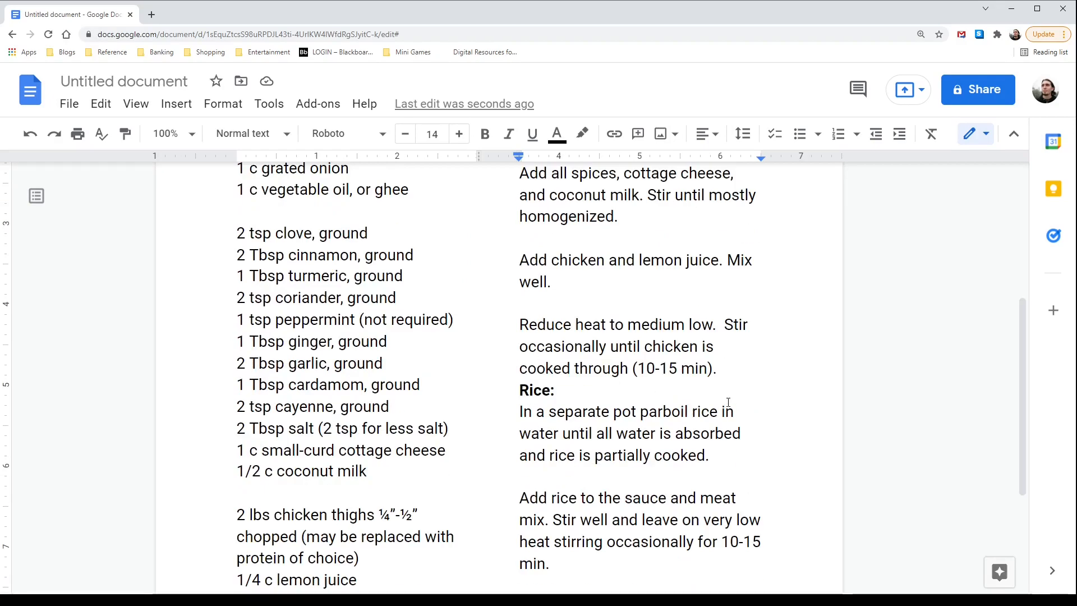
key("Return")
scroll(594, 410, "down", 3)
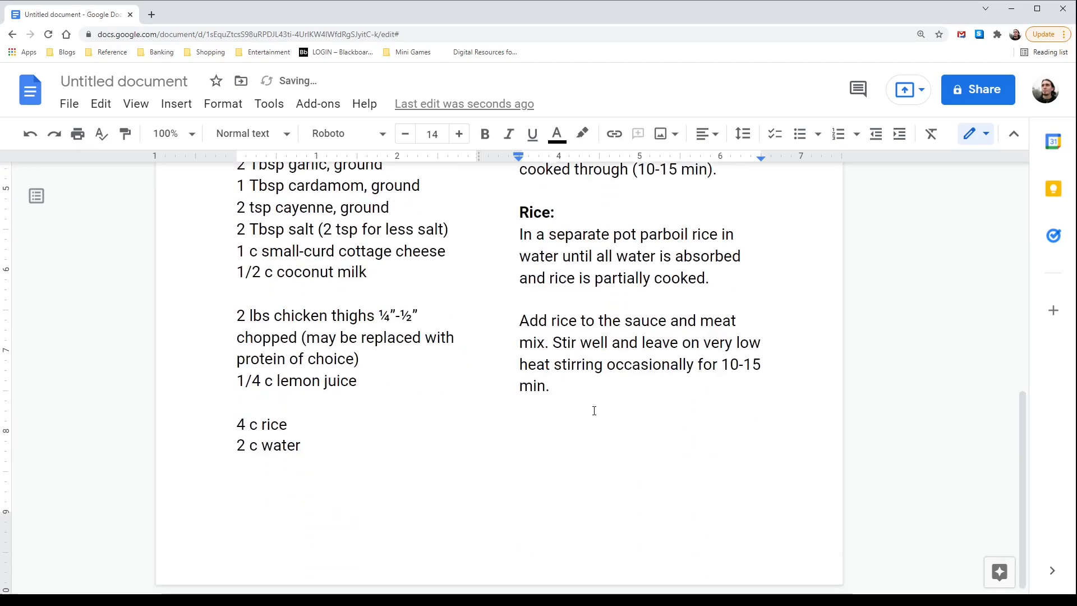
Step: Insert the line "To Finish:" directly above the final paragraph about adding rice to the sauce, keeping a blank line before it
scroll(594, 411, "up", 2)
left_click(594, 409)
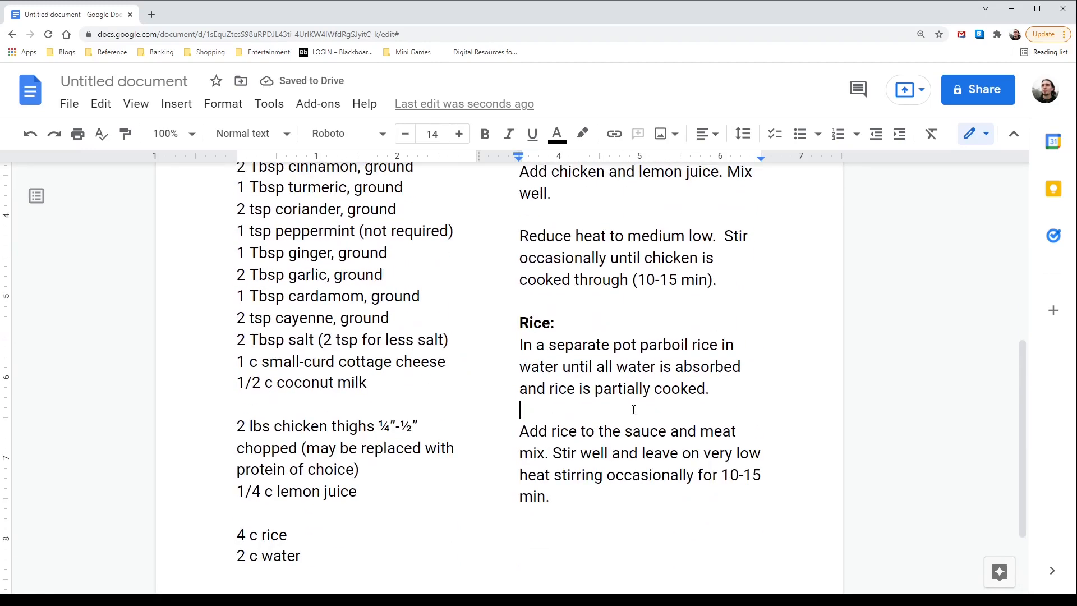
key("Return")
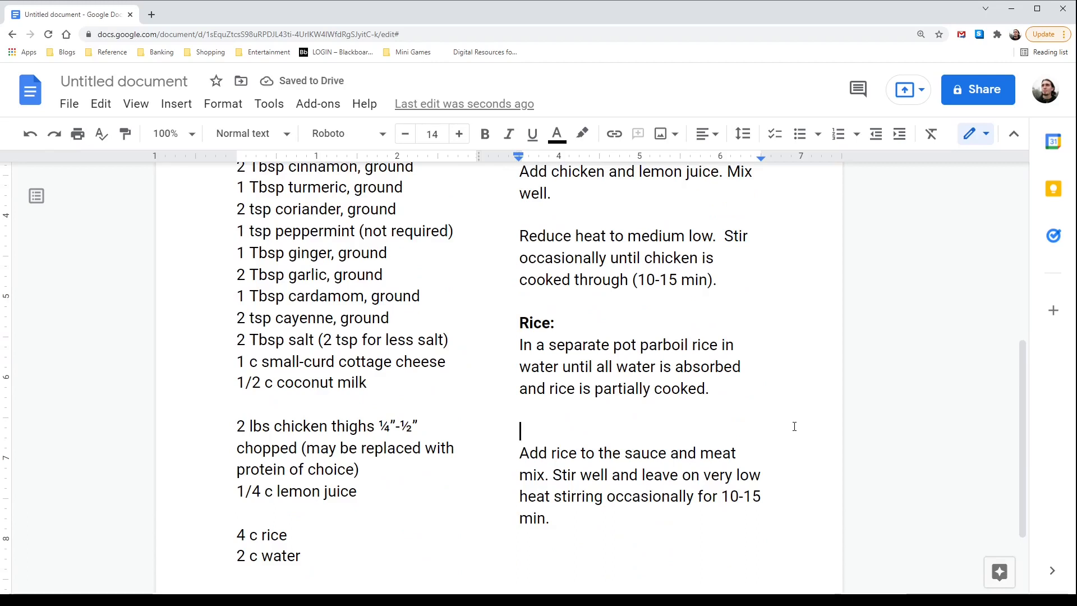
scroll(794, 426, "up", 1)
scroll(794, 427, "up", 3)
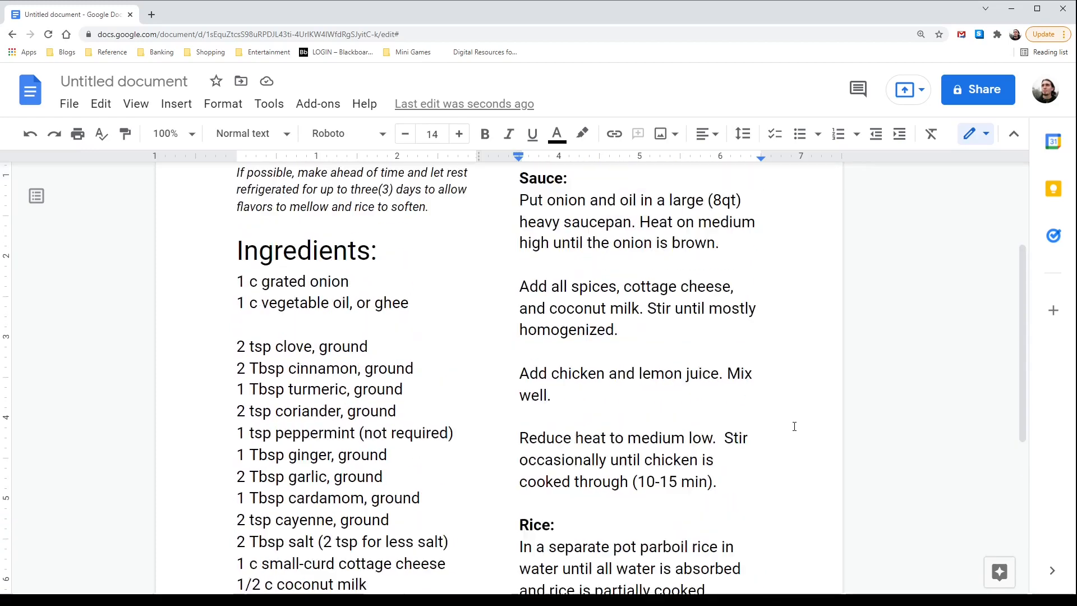
scroll(794, 427, "down", 4)
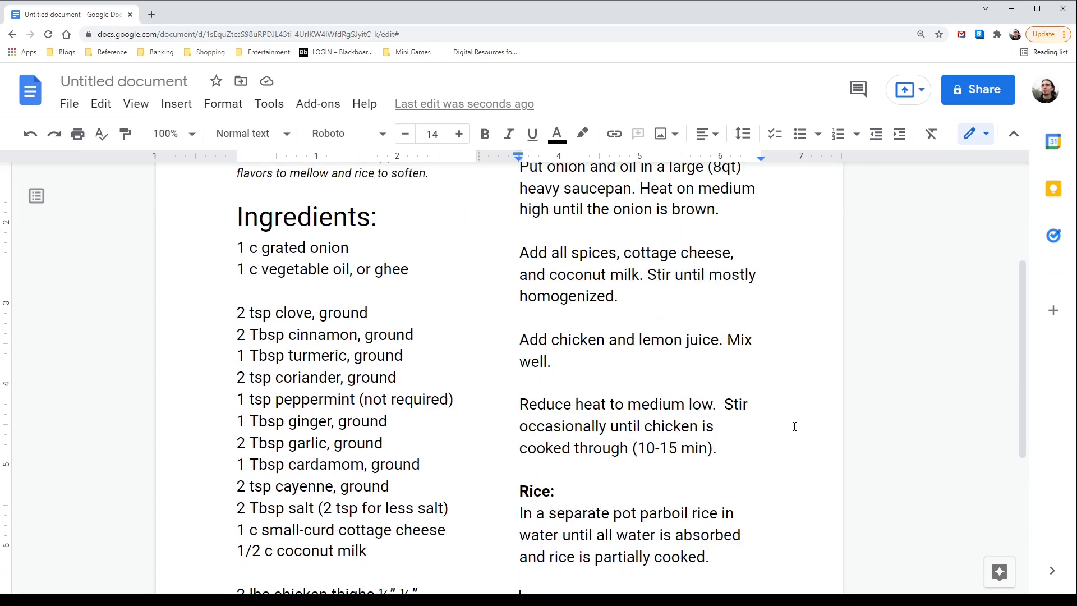
left_click(791, 417)
type("To fini")
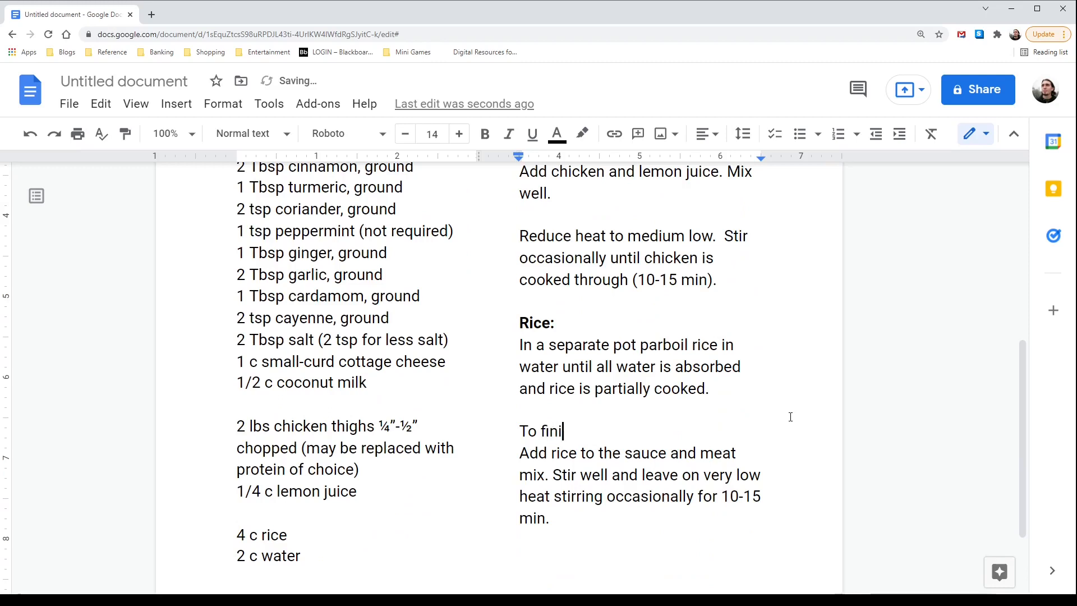
type("sh:")
left_click(547, 431)
key("BackSpace")
type("F")
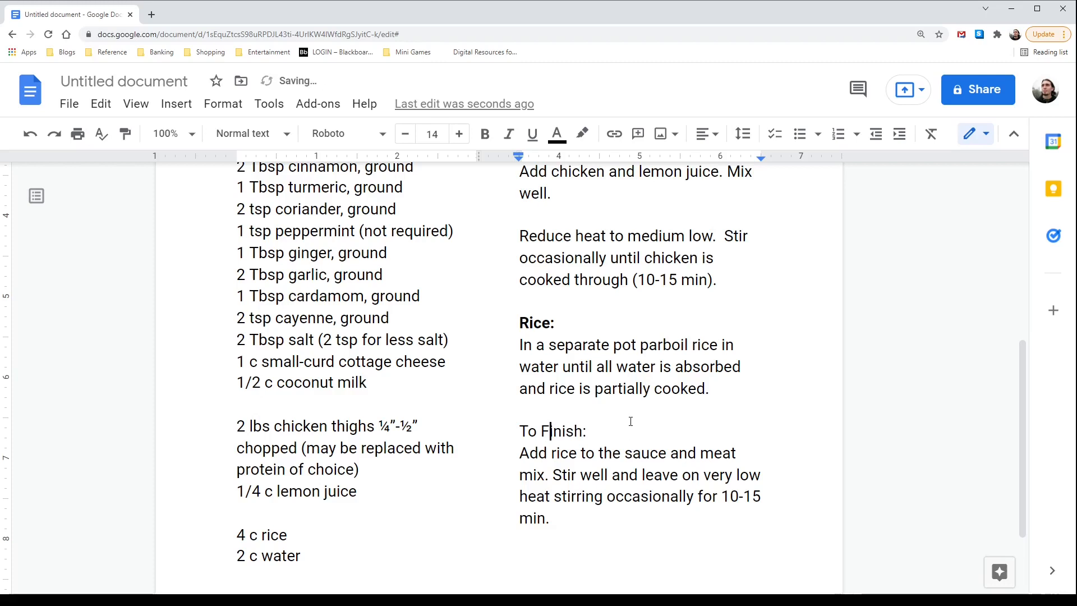
Step: Try to apply the Heading 1 style to the "To Finish:" line and undo the attempts
left_click_drag(592, 430, 520, 431)
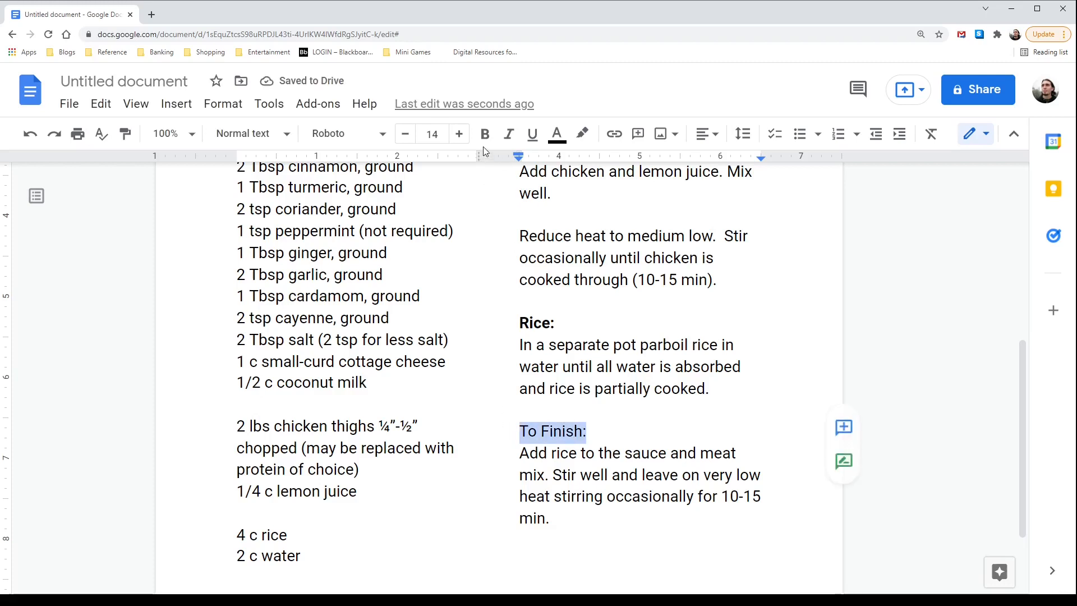
left_click(251, 128)
mouse_move(322, 332)
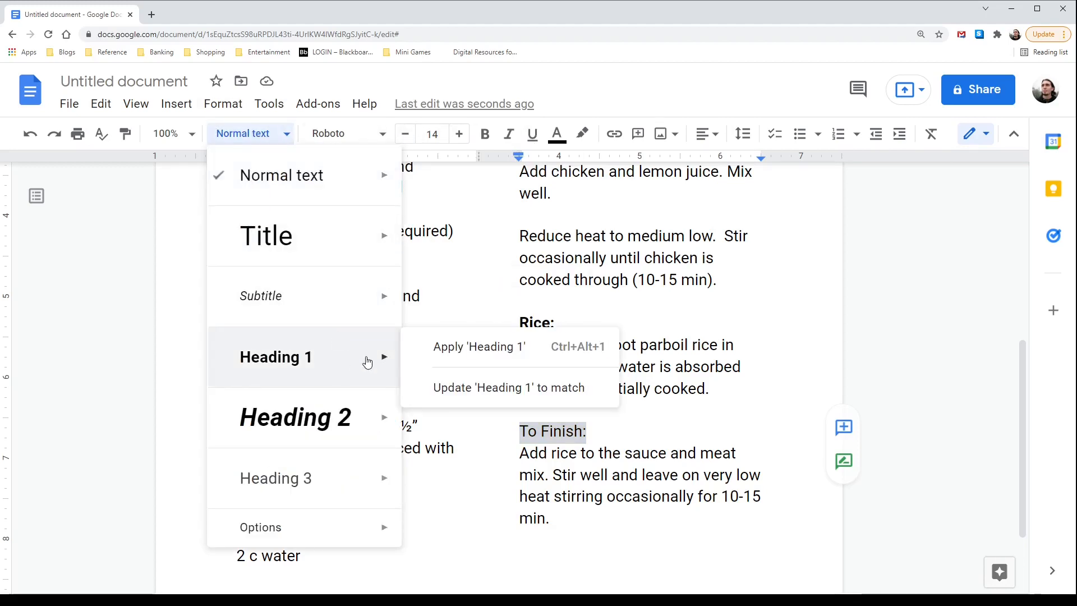
left_click(483, 346)
left_click(610, 475)
key("ctrl+z")
left_click(251, 133)
left_click(483, 346)
key("Return")
key("ctrl+z")
key("ctrl+z")
key("Return")
Step: Make the "To Finish:" subheading bold and remove the extra blank line between it and the final paragraph
left_click(582, 429)
triple_click(581, 429)
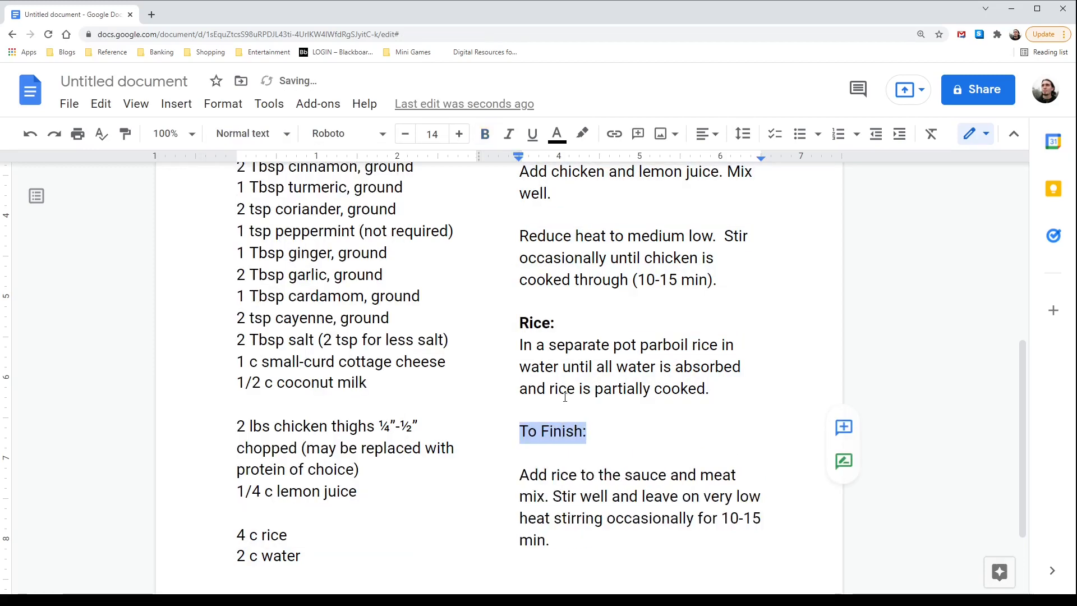
left_click(485, 134)
key("BackSpace")
key("BackSpace")
key("BackSpace")
type(":")
key("Return")
key("Return")
left_click_drag(594, 540, 520, 474)
left_click(485, 134)
left_click(603, 452)
key("Delete")
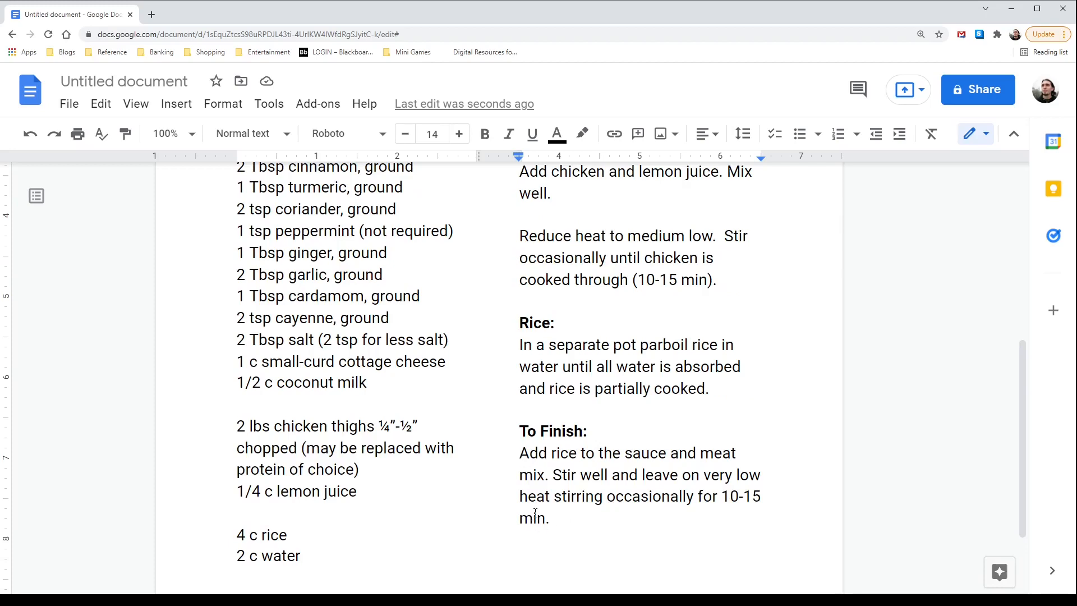
Step: Review the whole recipe, checking the Sauce, Rice and To Finish sections of the directions against the ingredient list
scroll(548, 475, "up", 4)
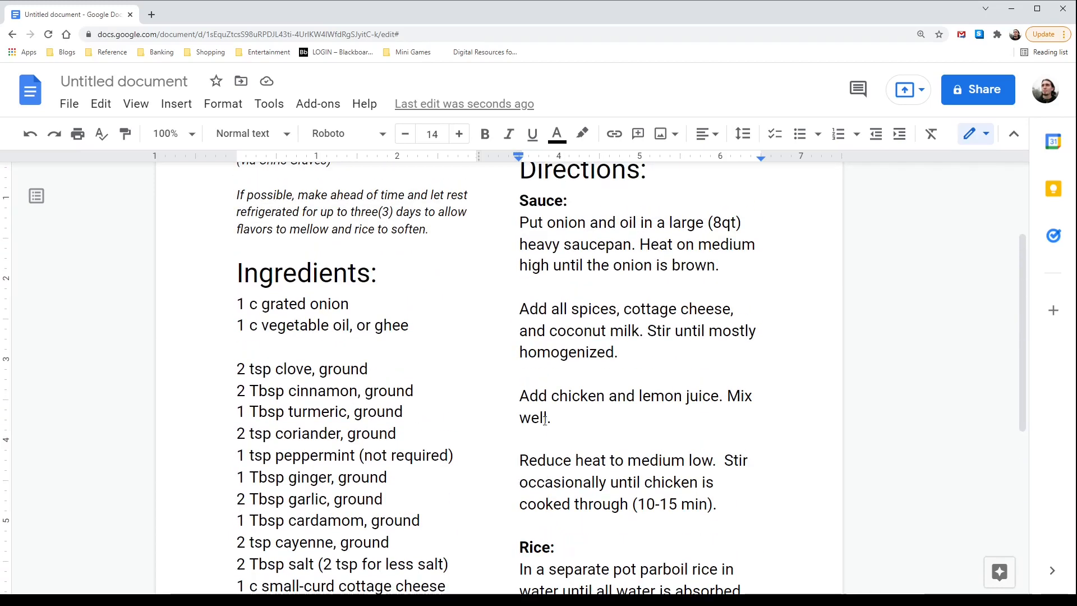
scroll(550, 396, "up", 2)
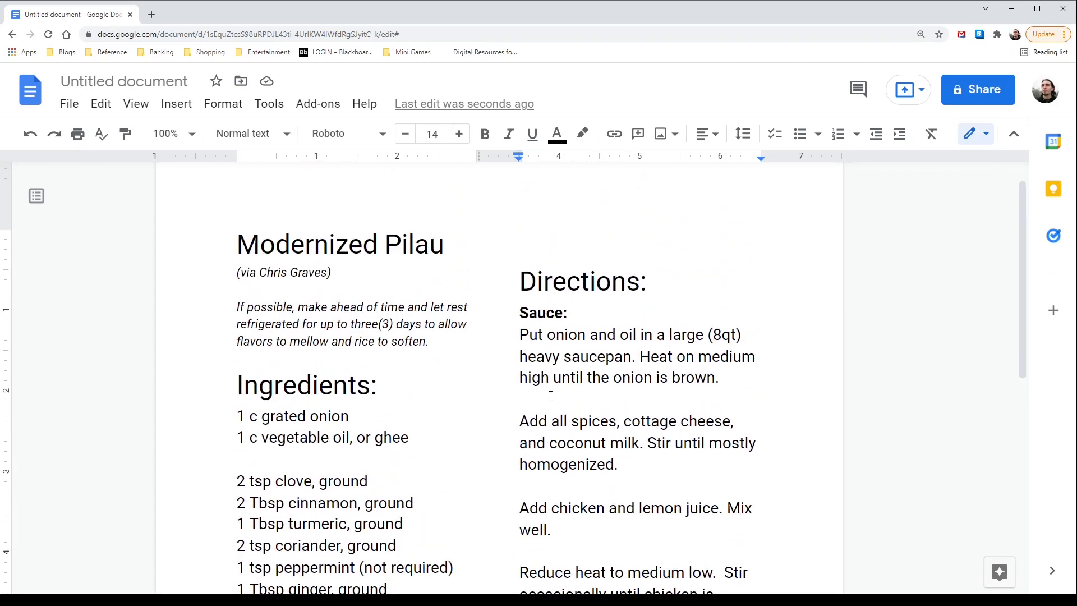
scroll(551, 395, "down", 1)
scroll(551, 395, "down", 4)
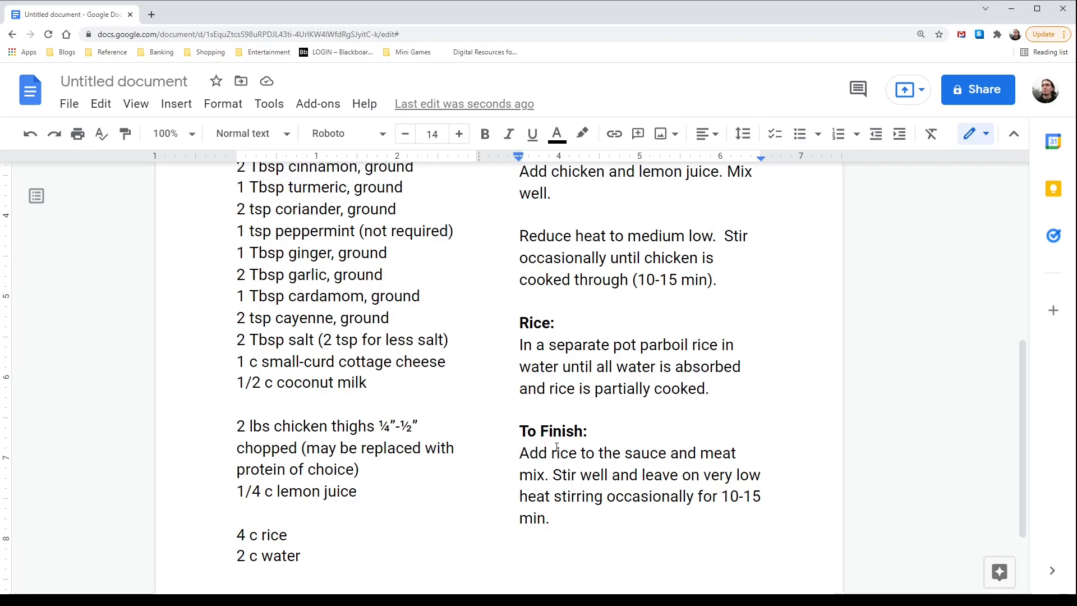
scroll(556, 447, "up", 5)
scroll(557, 447, "down", 2)
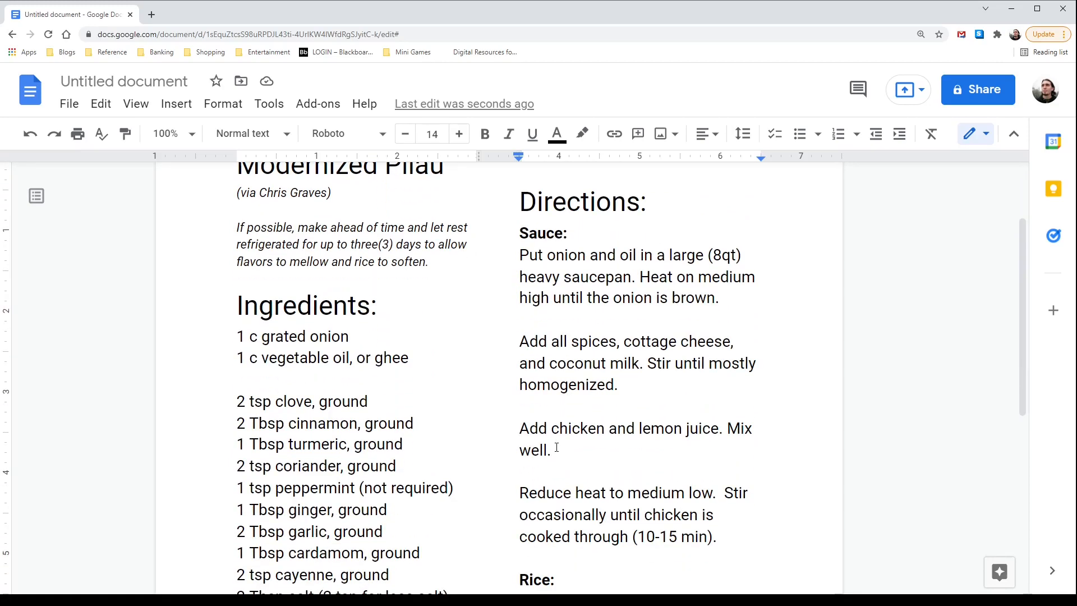
scroll(583, 329, "up", 2)
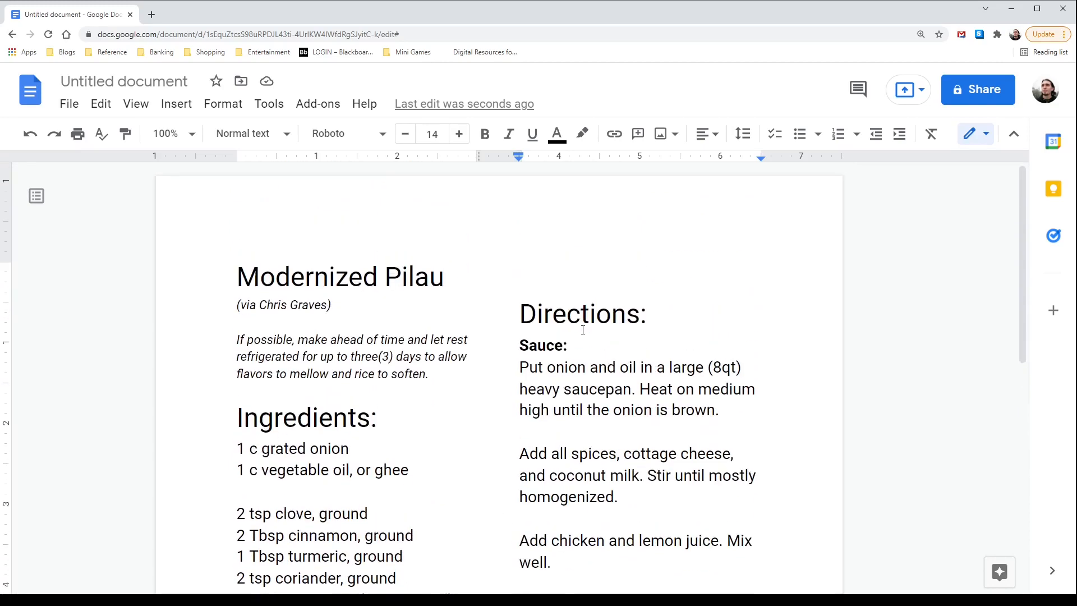
scroll(584, 330, "down", 5)
scroll(583, 329, "up", 5)
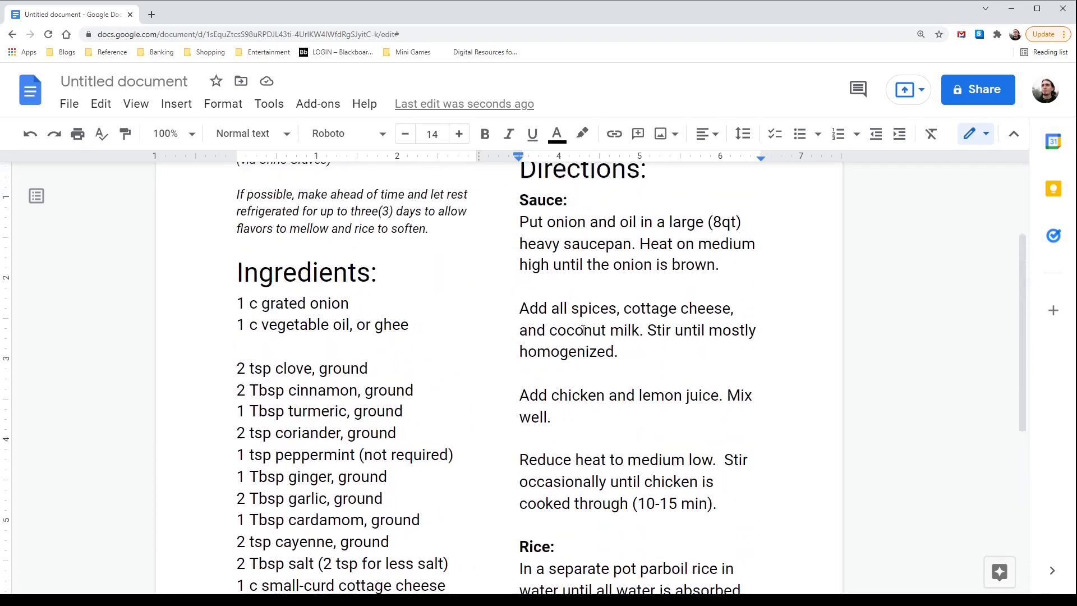
scroll(583, 329, "down", 8)
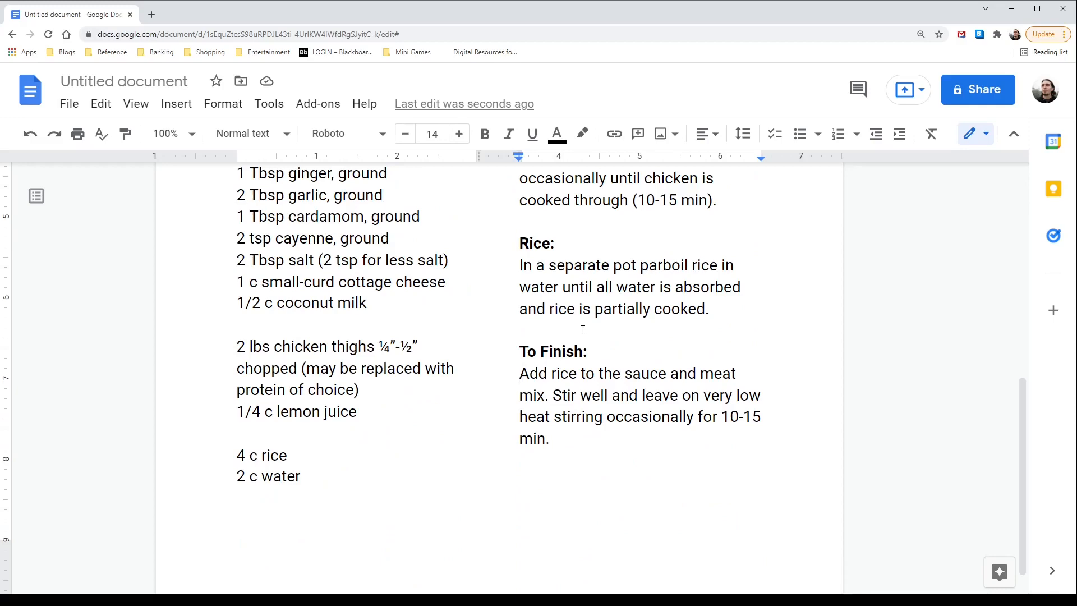
scroll(583, 330, "up", 5)
scroll(583, 329, "up", 2)
scroll(583, 329, "down", 6)
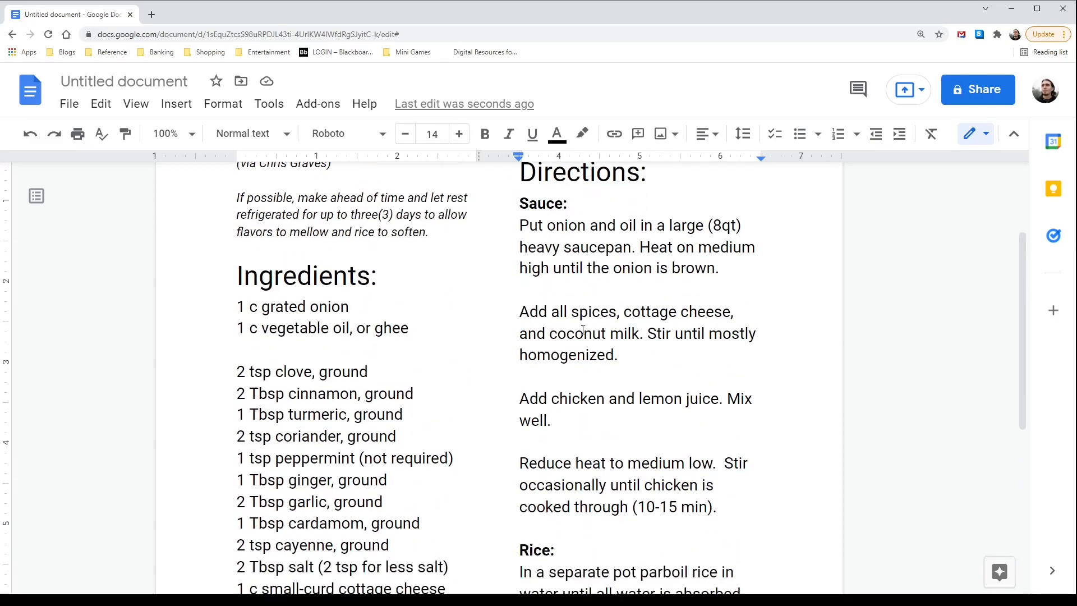
scroll(582, 329, "up", 5)
scroll(583, 329, "up", 3)
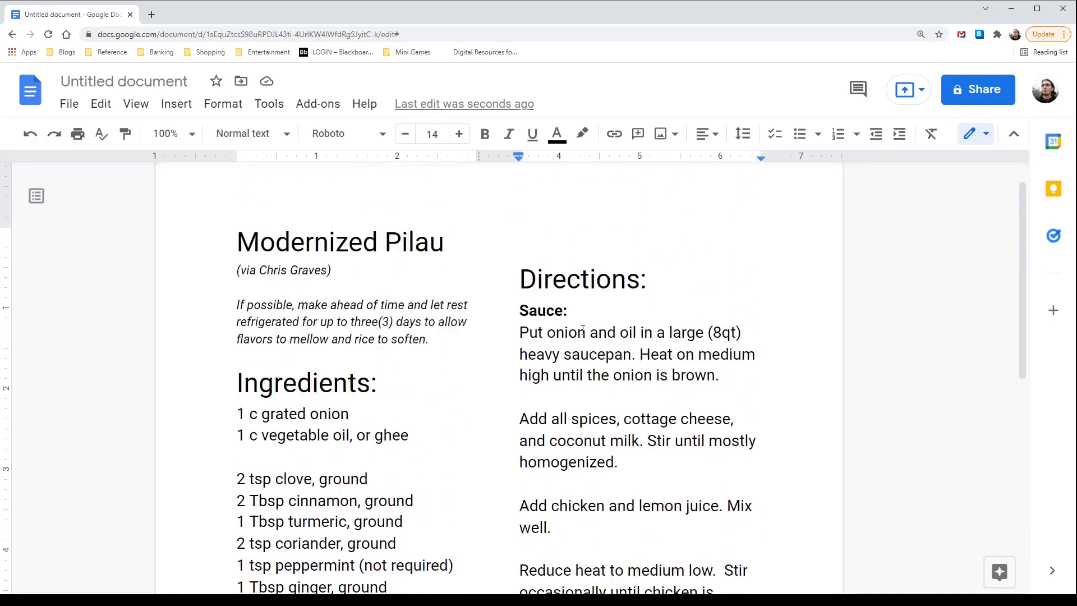
Step: Set the document zoom to 50% to view the whole recipe on one page
scroll(583, 329, "down", 2)
scroll(582, 329, "down", 6)
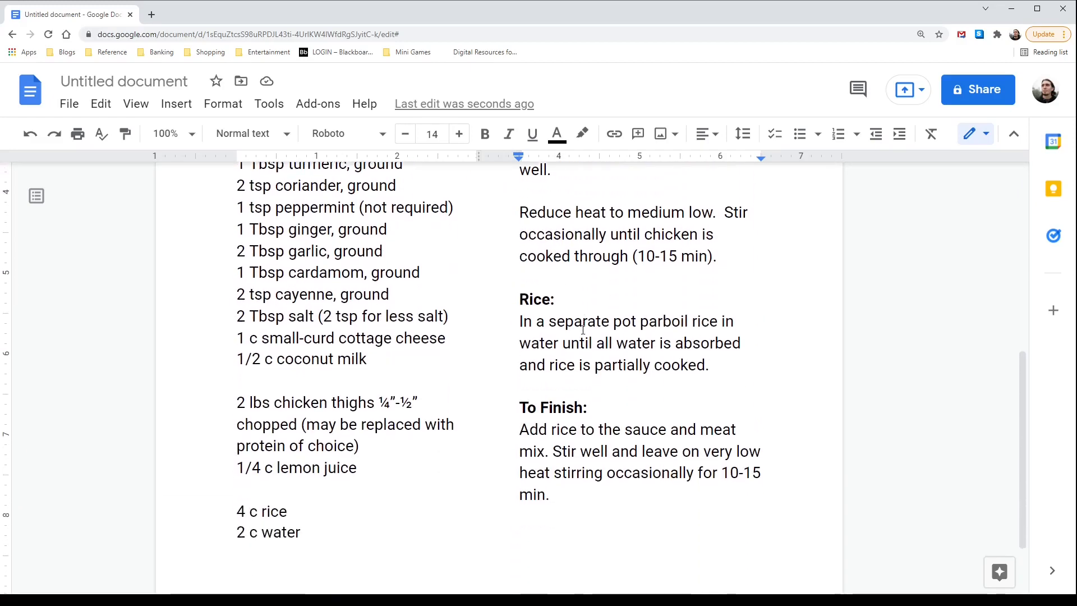
scroll(583, 330, "up", 4)
scroll(583, 330, "up", 3)
scroll(583, 329, "down", 1)
scroll(583, 330, "up", 2)
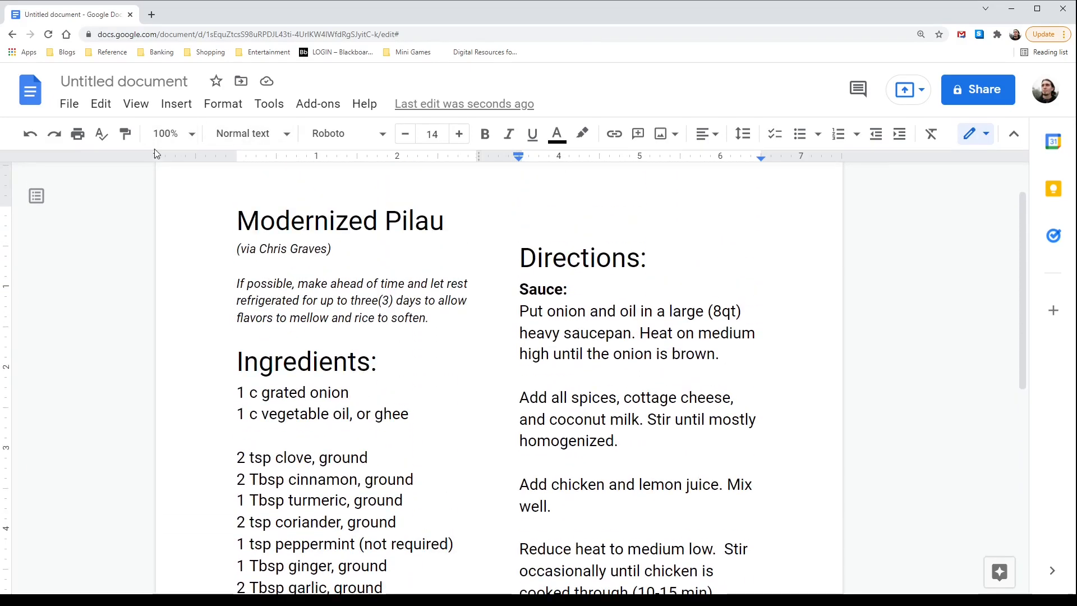
left_click(193, 135)
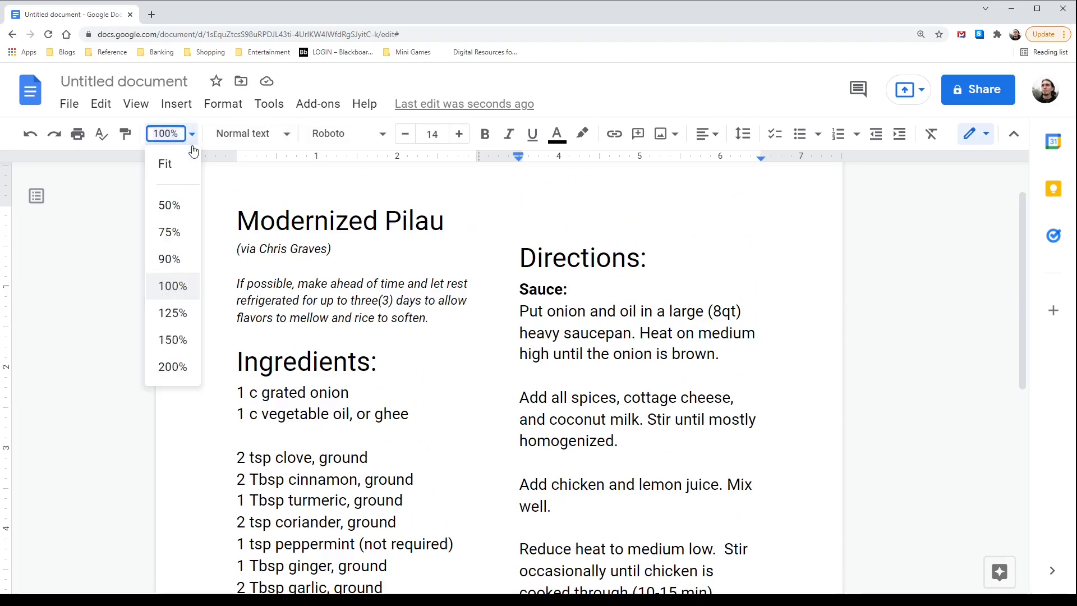
left_click(178, 212)
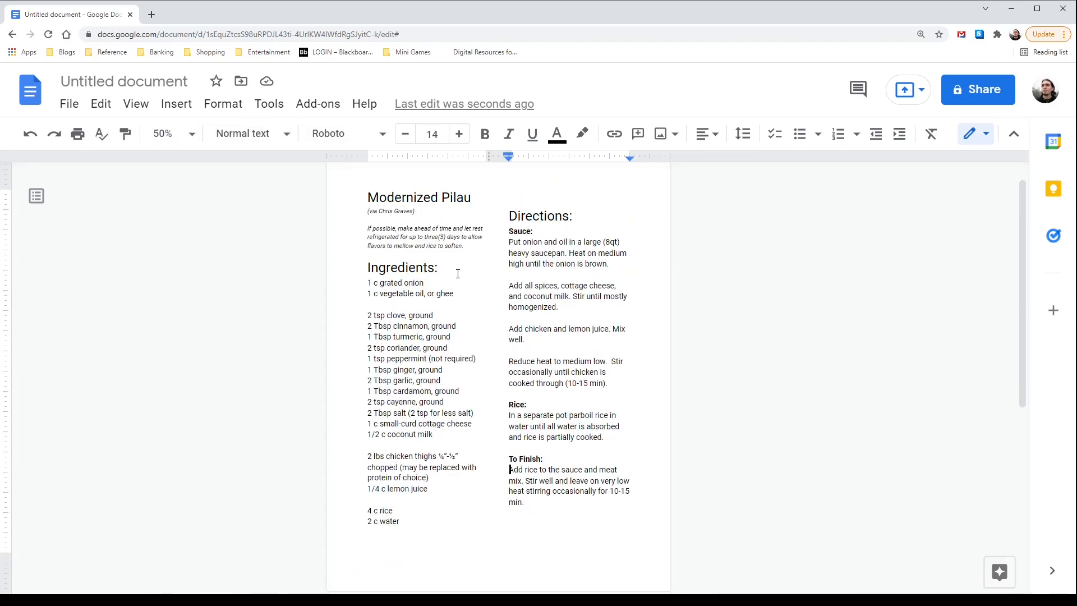
left_click(662, 330)
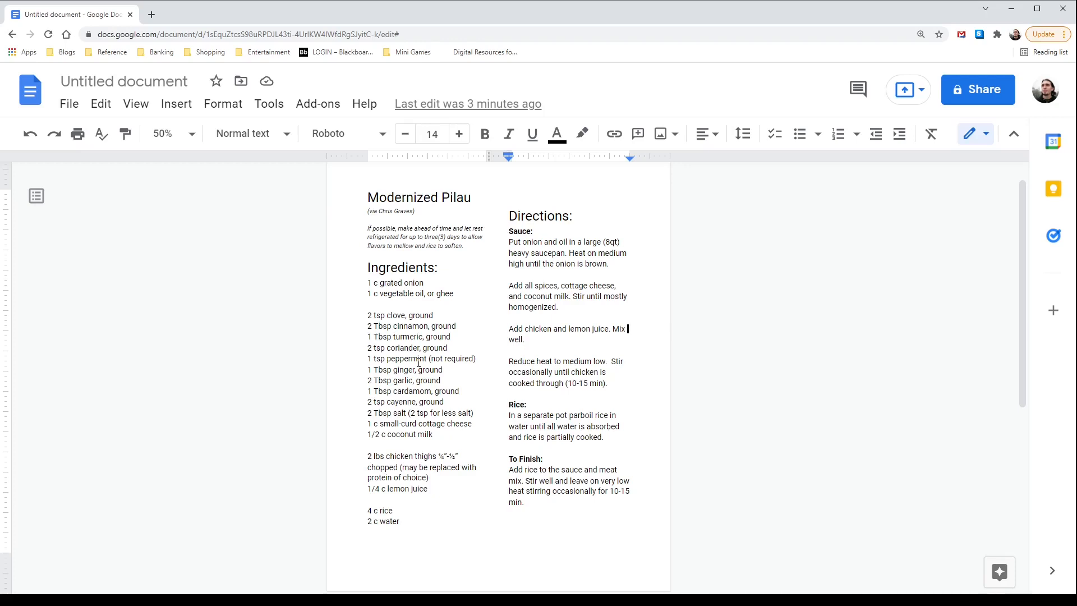
Step: Insert a page break below the final "To Finish:" paragraph to start a second page
scroll(415, 363, "down", 4)
left_click(557, 302)
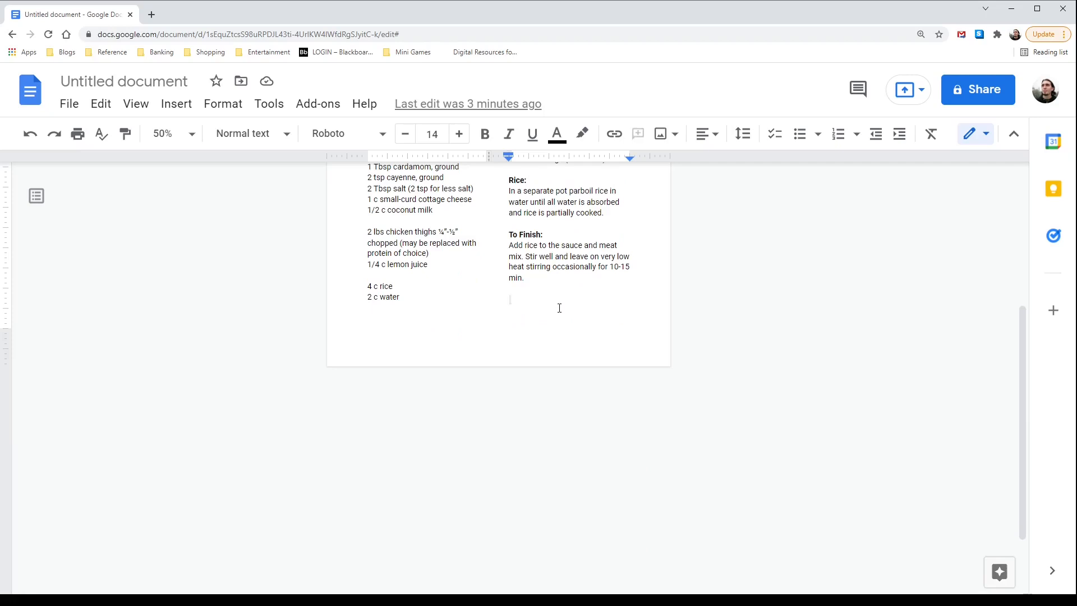
key("ctrl+Return")
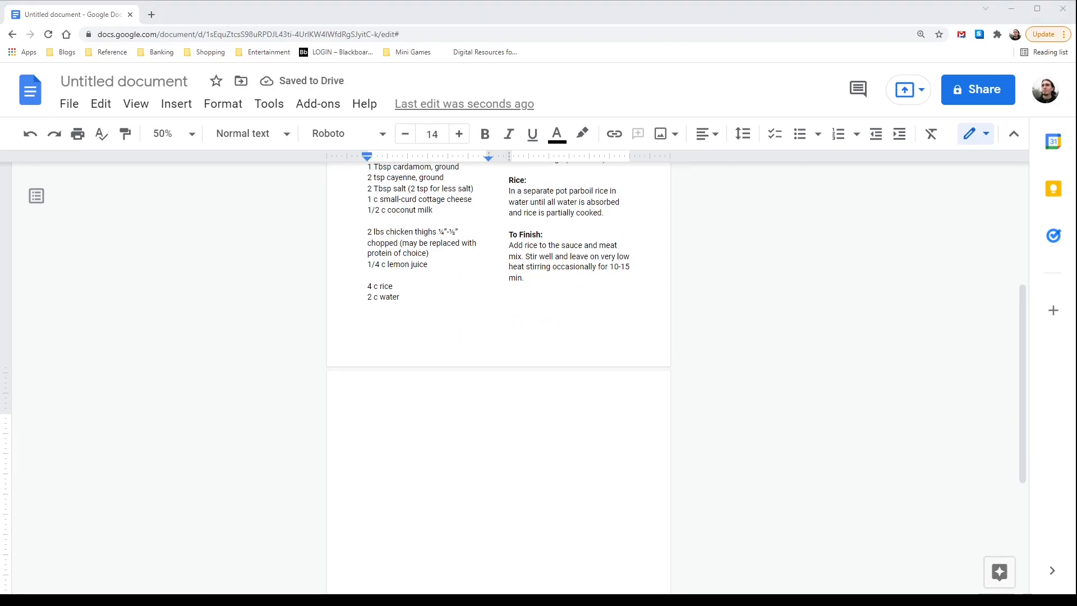
Step: Try pasting the original recipe text with its source formatting onto the second page and undo the paste
type("Modernized Pilau (via Chris Graves) 2 tsp clove ground 2 Tbsp cinnamon, ground 1 Tbsp turmeric, ground 2 tsp coriander, ground 1 tsp peppermint (not required) 1 Tbsp ginger, ground 2 Tbsp garlic, ground 1 Tbsp cardamom, ground 2 tsp cayenne, ground 2 Tbsp salt (2tsp for less salt) 1 c grated onion 1 c veg oil, or ghee 1 c small curd cottage cheese 2 lbs chicken thigh ¼\"-½\" chopped (may be replaced with protein of choice) 1/2 c coconut milk 1/4 c lemon juice 4 c rice (2 c water)  Put onion and oil in large (8qt) heavy saucepan. Heat on medium high until brown. Add all spices, cottage cheese, and coconut milk, stir until mostly homogenized. Add chicken and mix well. Reduce heat to medium low, stir occasionally until chicken is cooked through (10-15 min). In a separate pot parboil rice in water until all water is absorbed and rice is partially cooked. Add rice to the sauce and meat mix, stir well and leave on very low heat stirring occasionally for 10-15 min. If possible make ahead of time and let rest refrigerated for up to 3 days to allow flavors to mellow and rice to absorb and soften.")
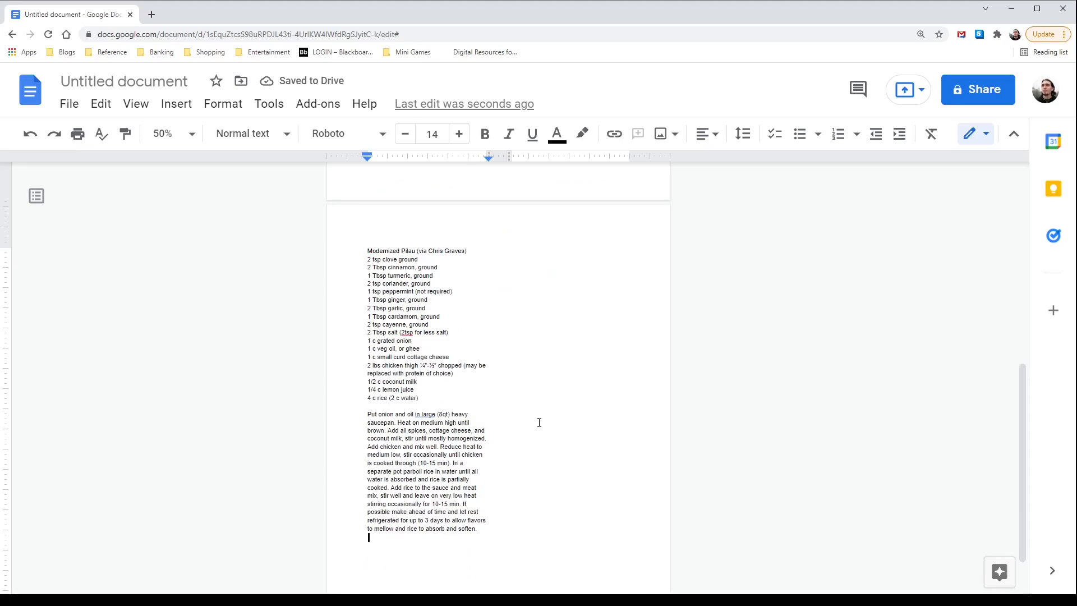
scroll(539, 422, "up", 5)
scroll(539, 423, "down", 6)
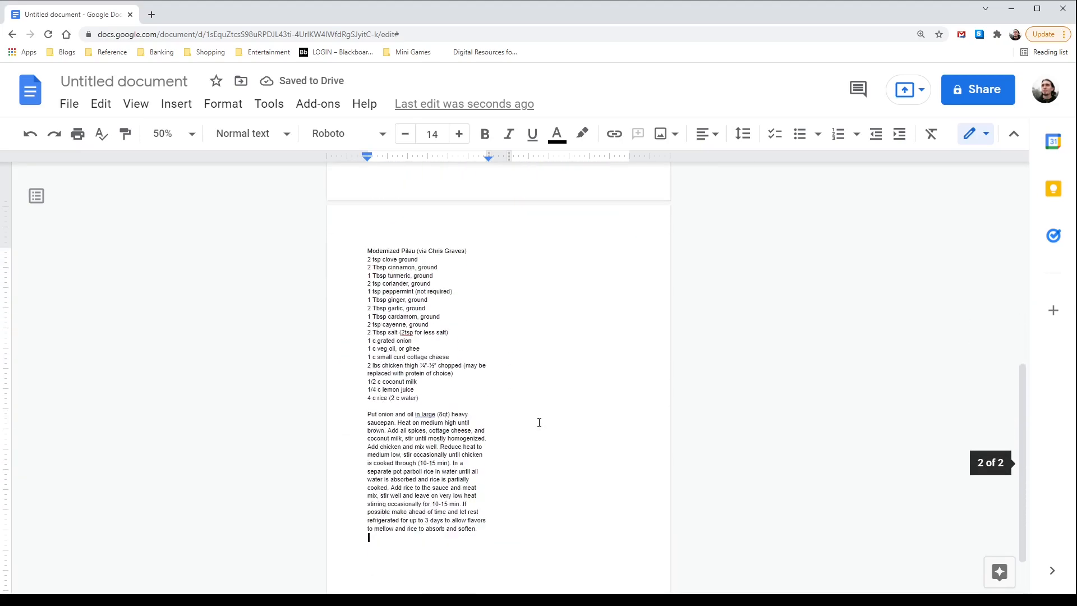
key("ctrl+z")
Step: Paste the original recipe text without formatting at the start of the second page
right_click(395, 260)
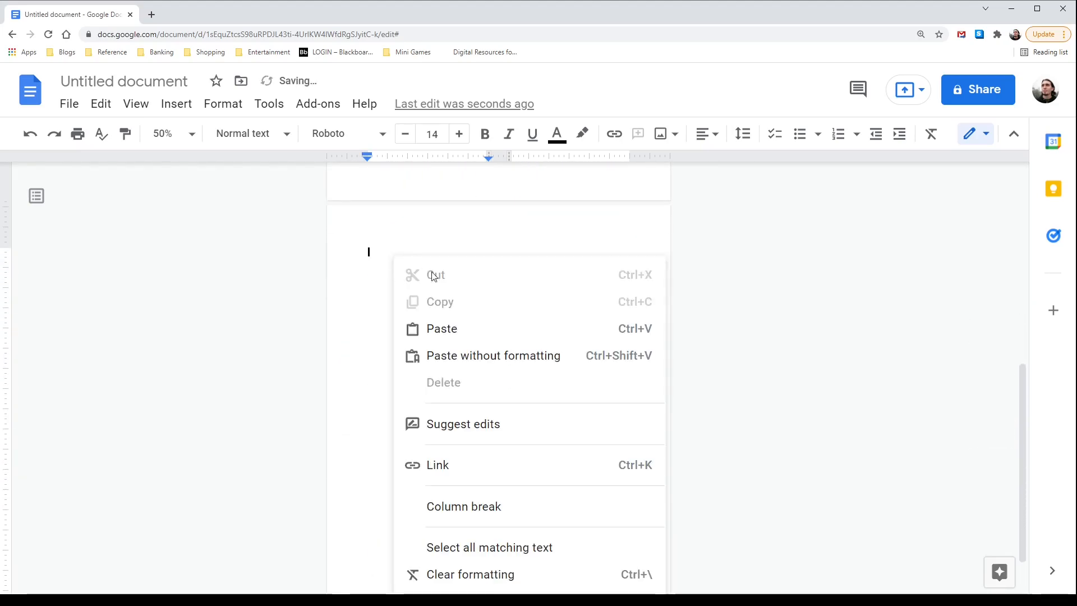
left_click(423, 359)
scroll(499, 362, "up", 6)
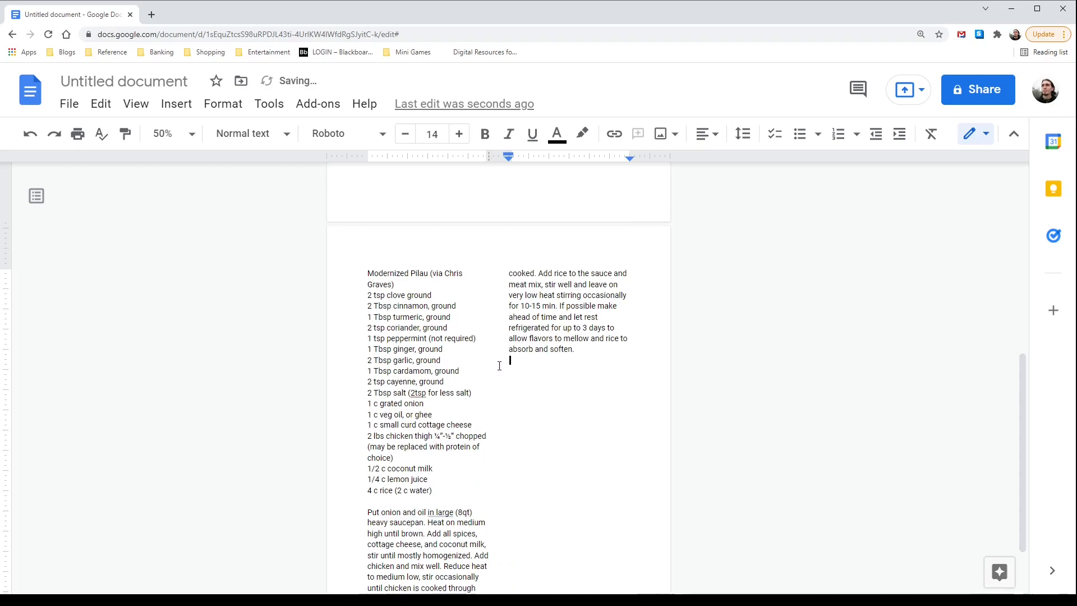
scroll(500, 368, "down", 6)
scroll(483, 461, "down", 1)
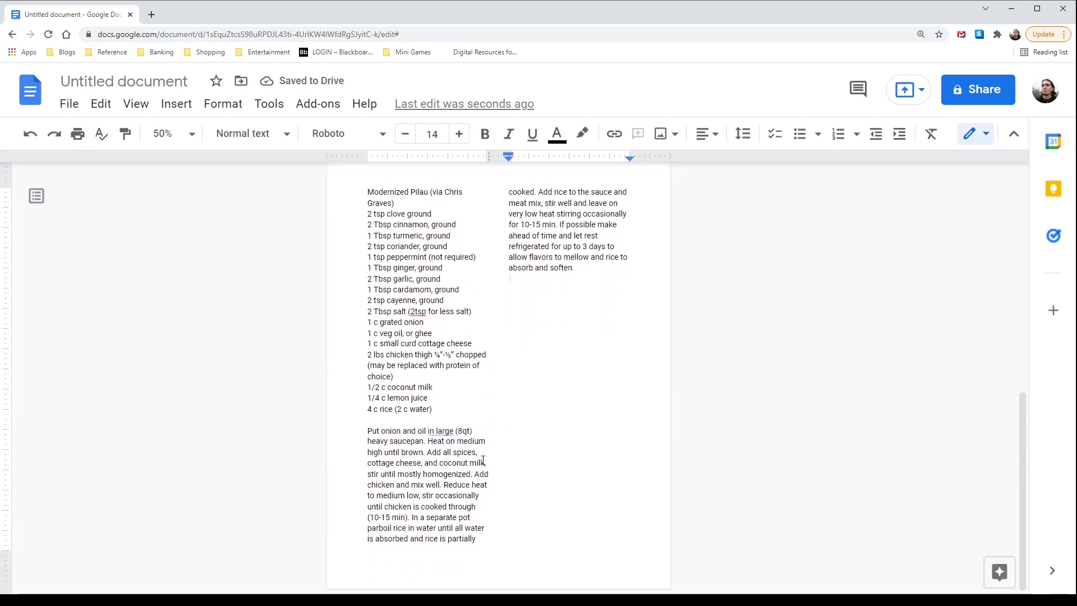
Step: Compare the formatted recipe on the first page with the original unformatted text on the second page
scroll(483, 460, "up", 5)
scroll(483, 460, "up", 3)
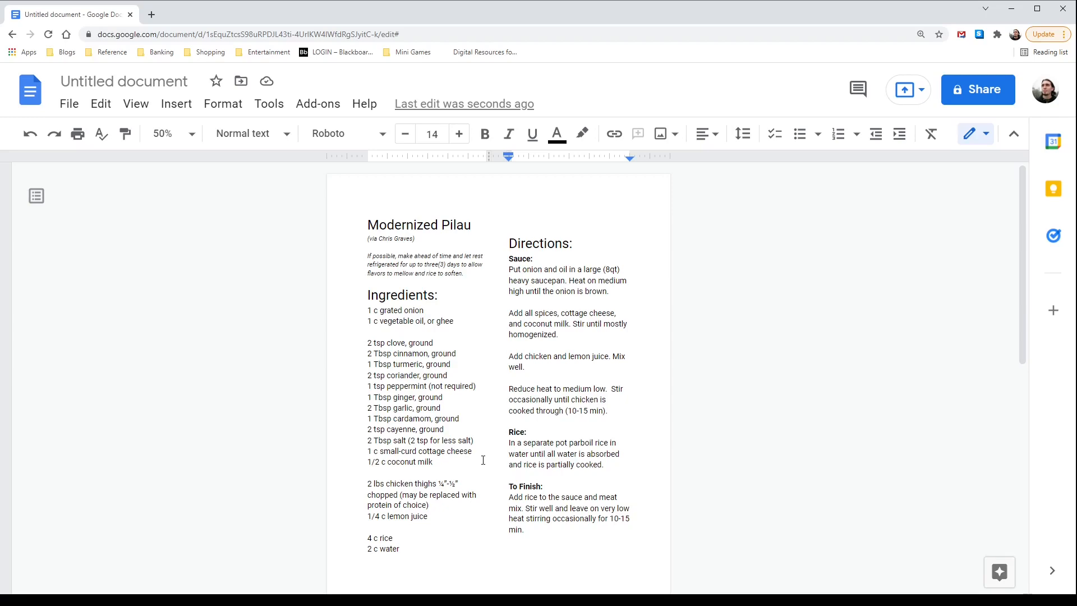
scroll(483, 460, "down", 7)
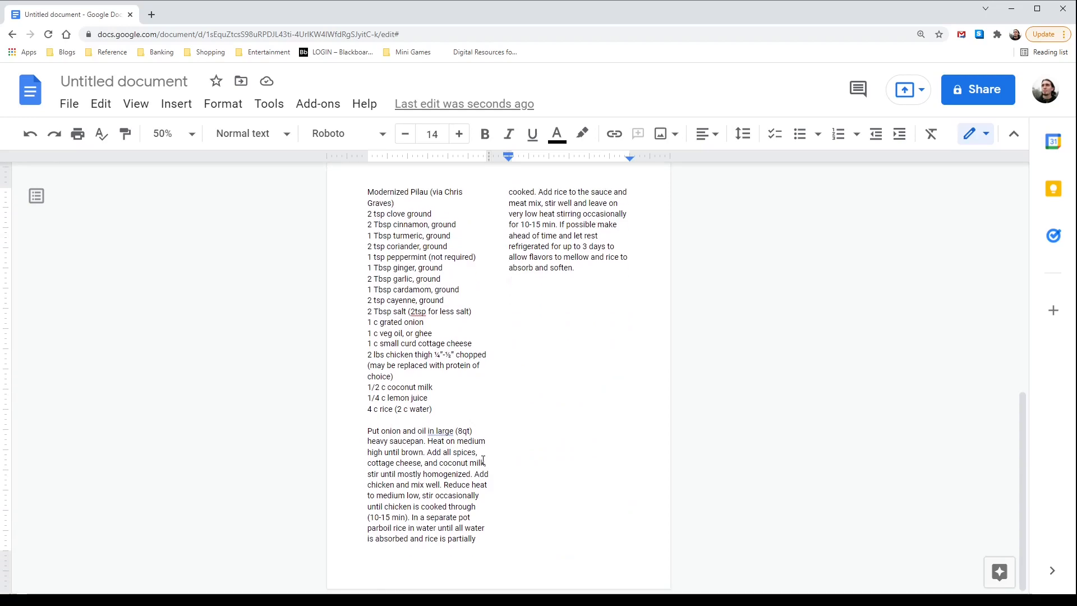
scroll(483, 460, "up", 7)
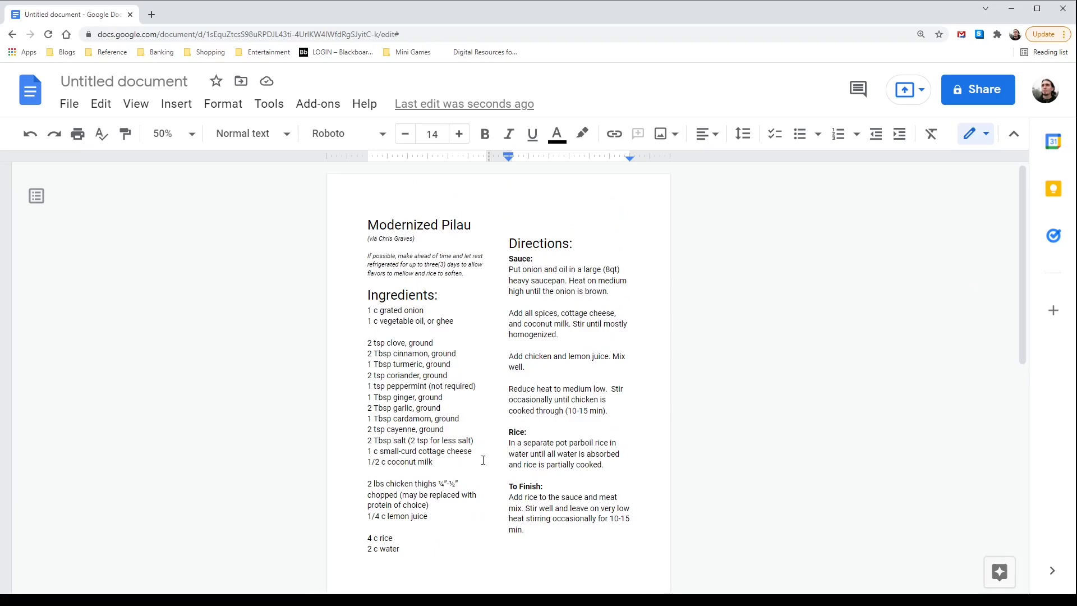
scroll(483, 460, "down", 8)
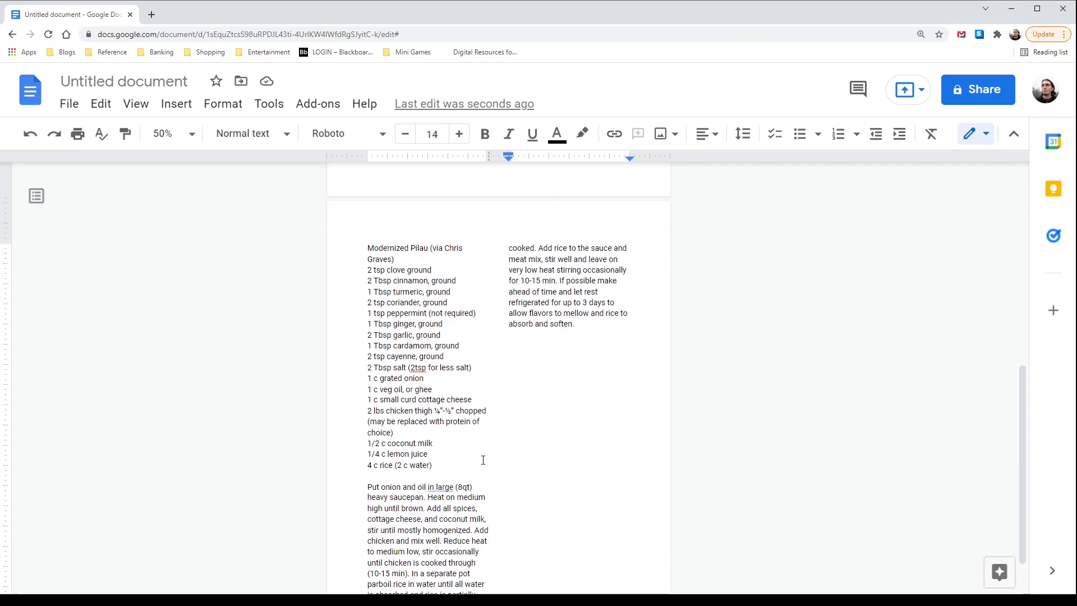
scroll(483, 460, "up", 8)
scroll(483, 460, "up", 1)
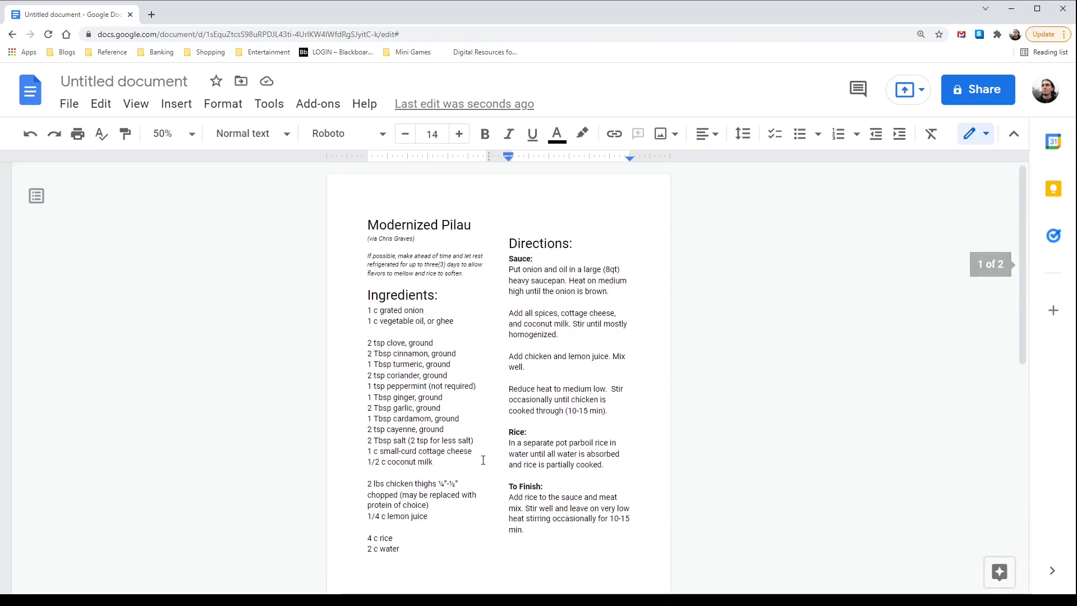
scroll(483, 460, "down", 8)
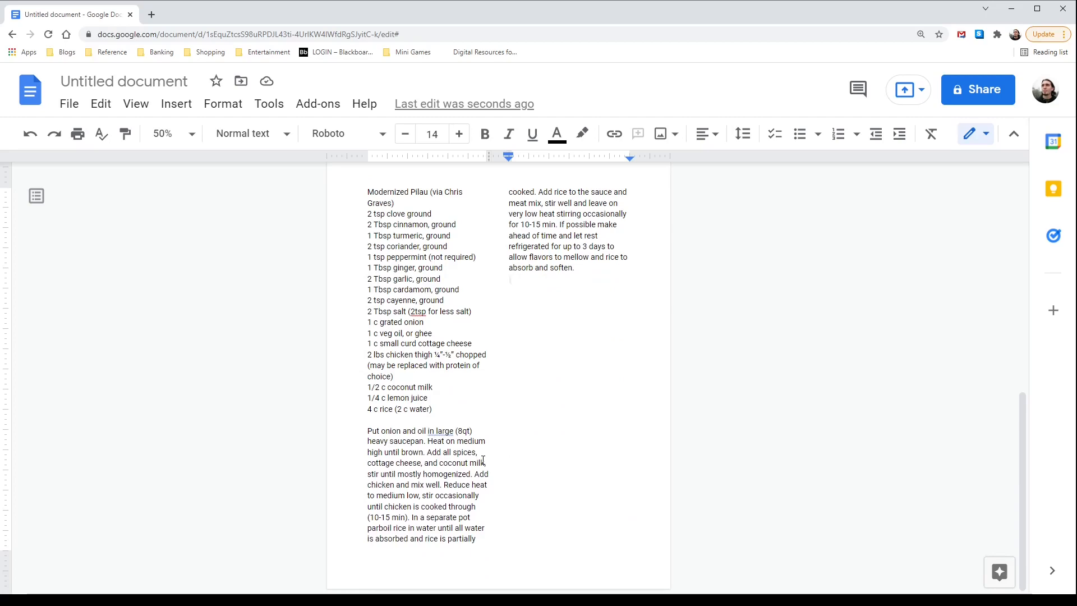
scroll(483, 459, "up", 10)
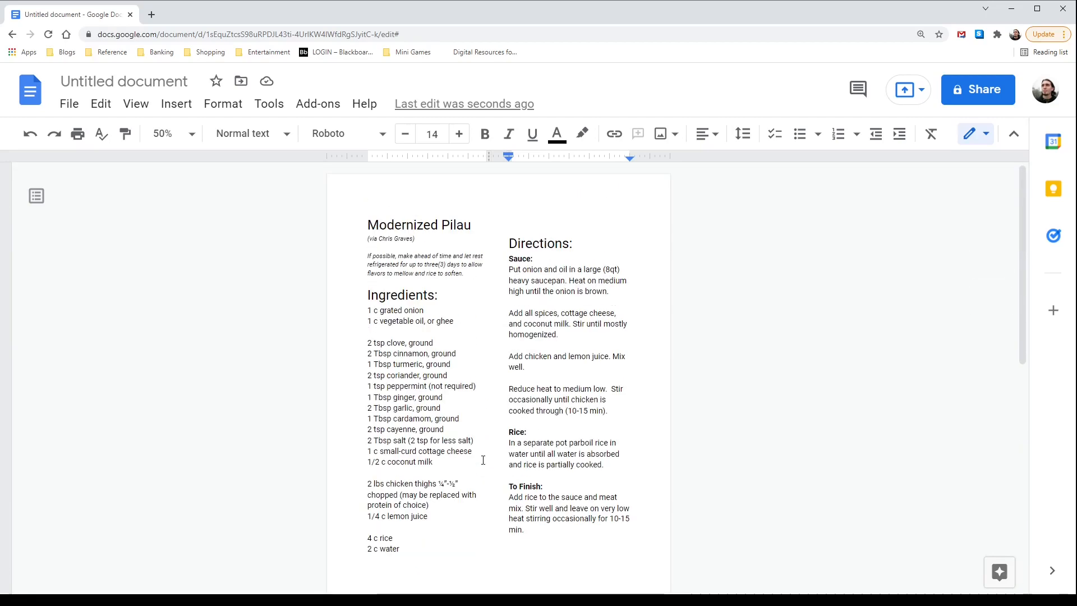